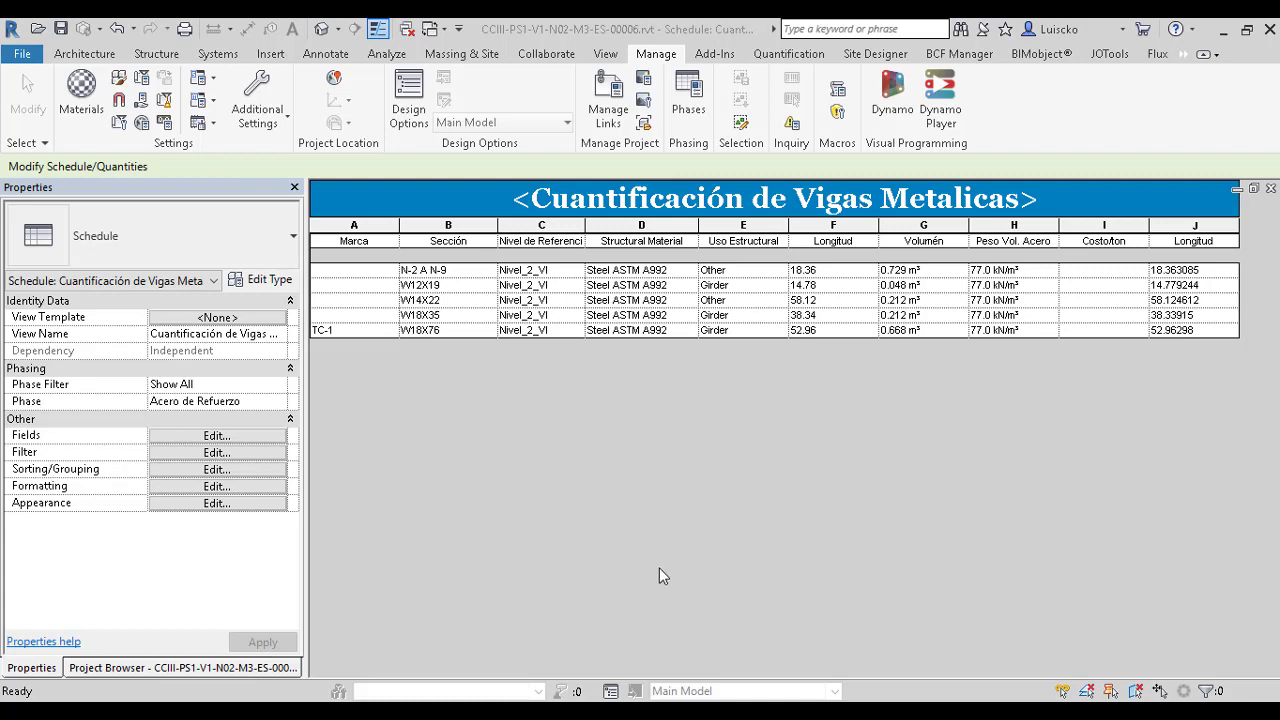
# - Open the Project Browser and scroll to the Cuantificación de Vigas Metalicas schedule
pyautogui.click(145, 668)
pyautogui.scroll(-2, 105, 373)
pyautogui.scroll(5, 108, 374)
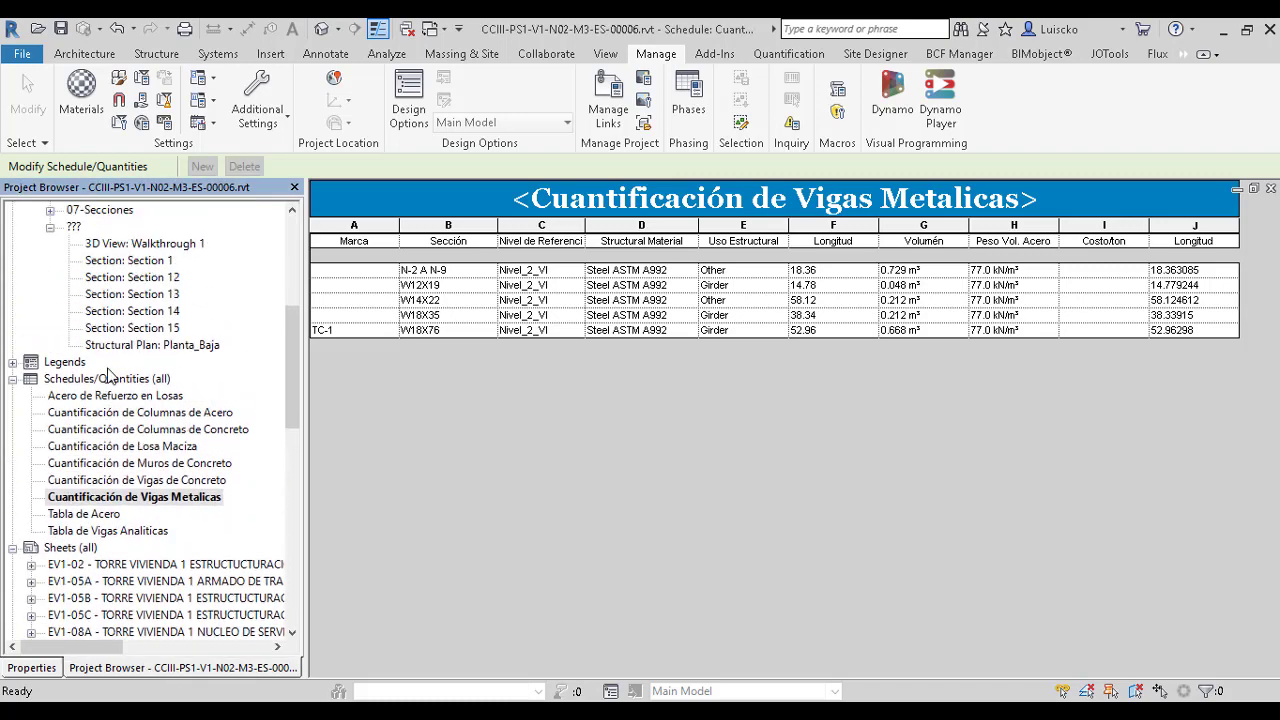
pyautogui.scroll(1, 110, 375)
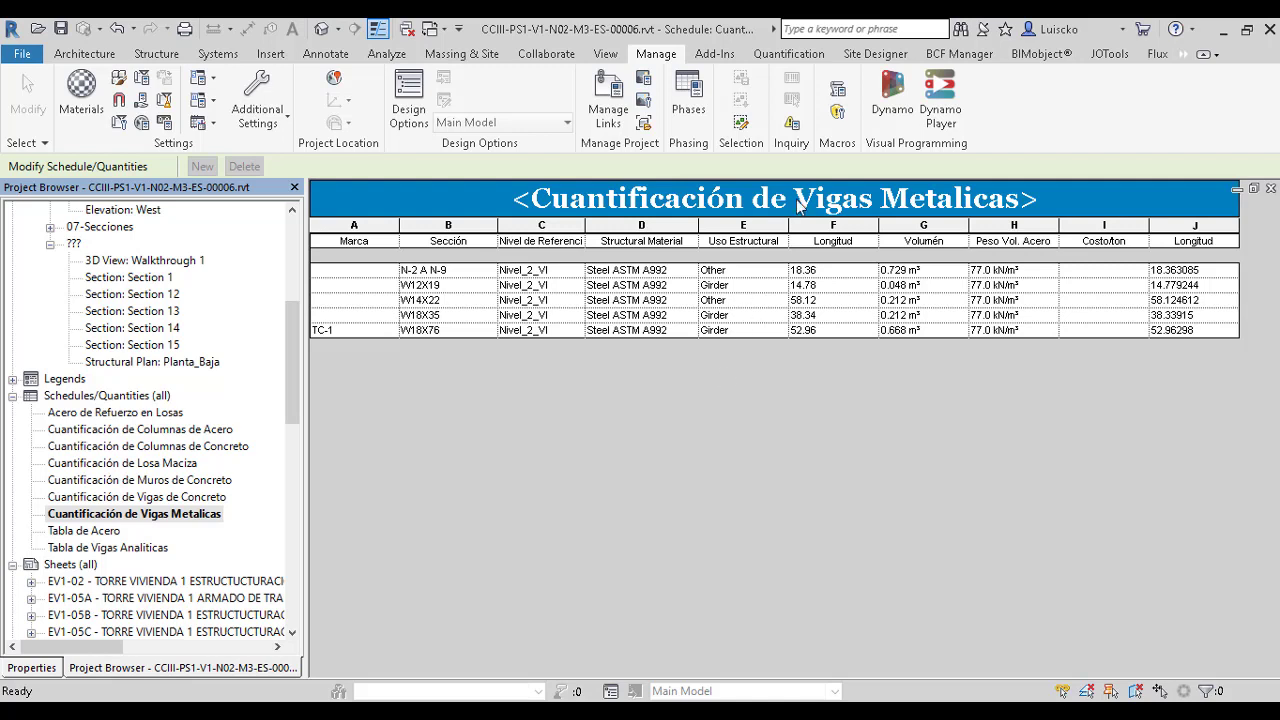
# - Launch Dynamo from Revit's Manage tab and start a new empty Home workspace
pyautogui.click(897, 112)
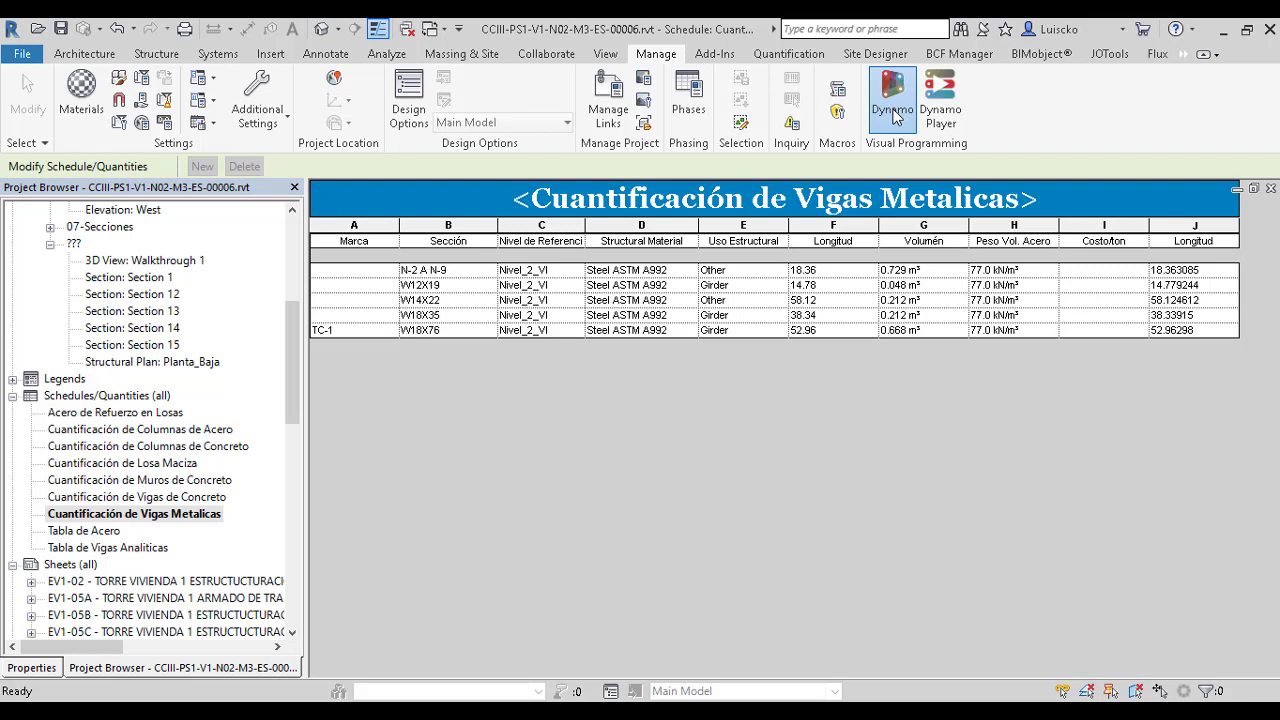
pyautogui.click(897, 115)
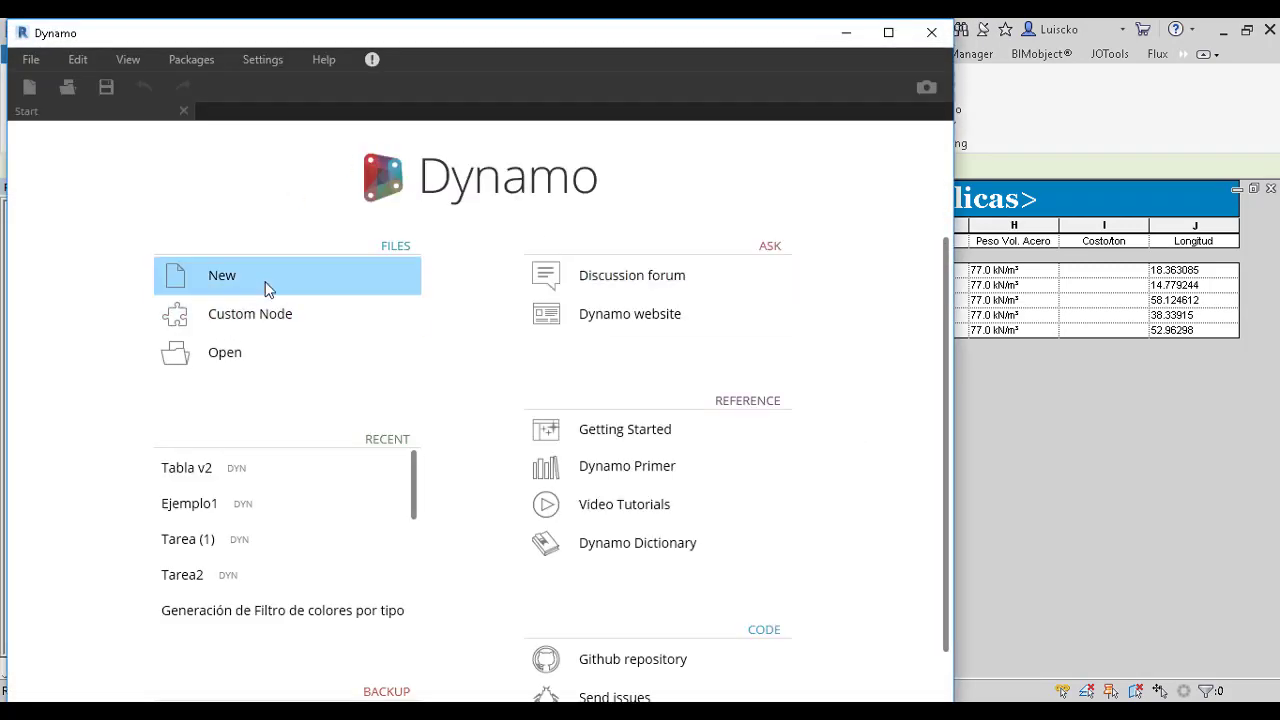
pyautogui.click(260, 276)
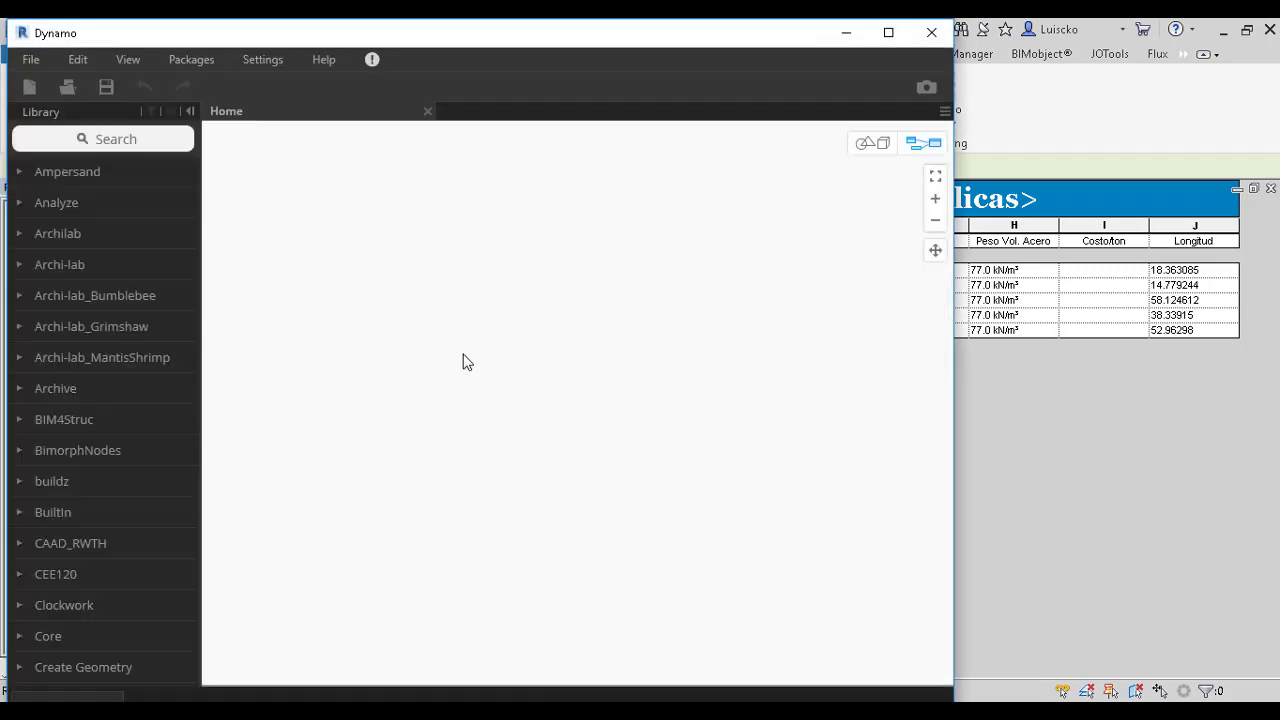
pyautogui.scroll(-2, 160, 254)
pyautogui.scroll(-5, 168, 318)
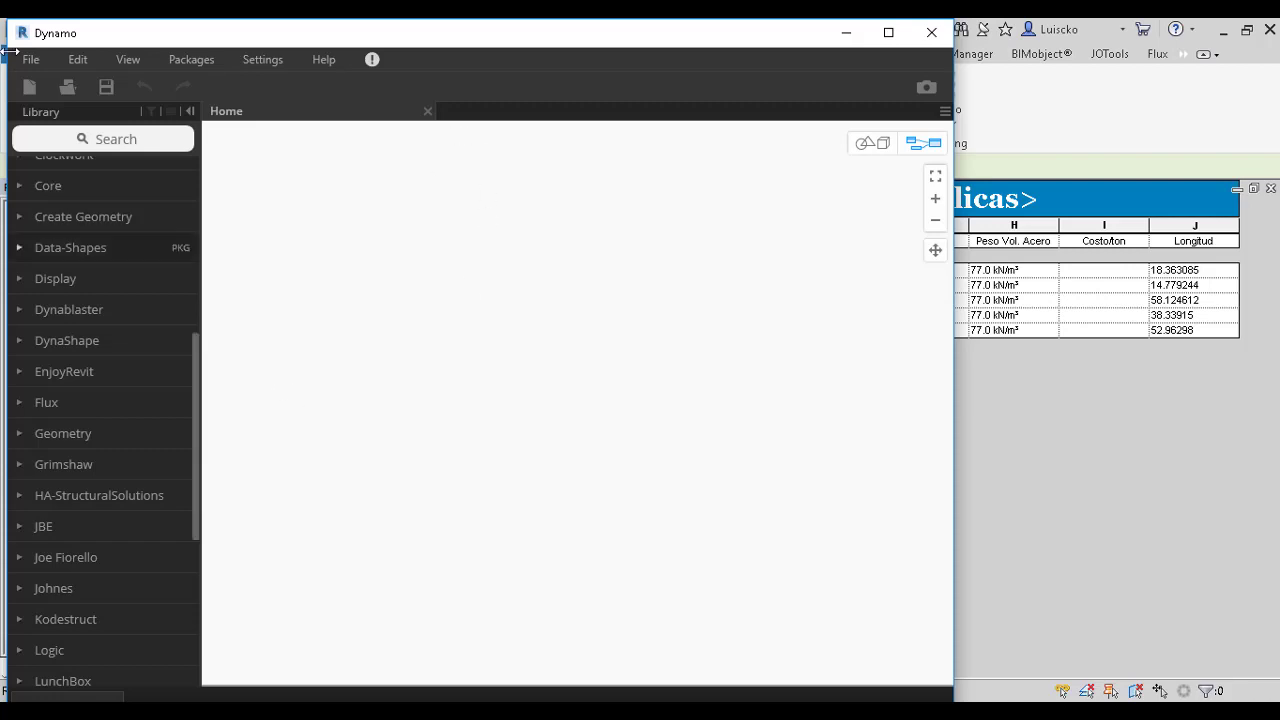
pyautogui.scroll(-5, 138, 400)
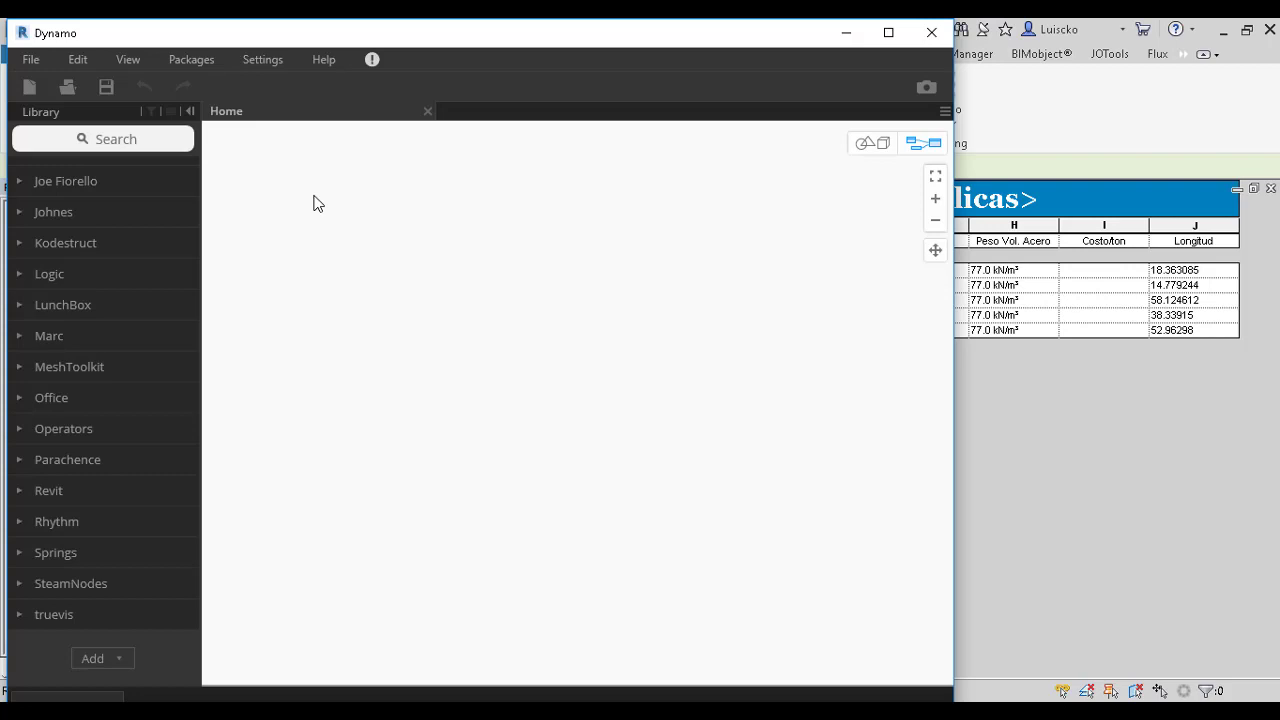
pyautogui.click(210, 59)
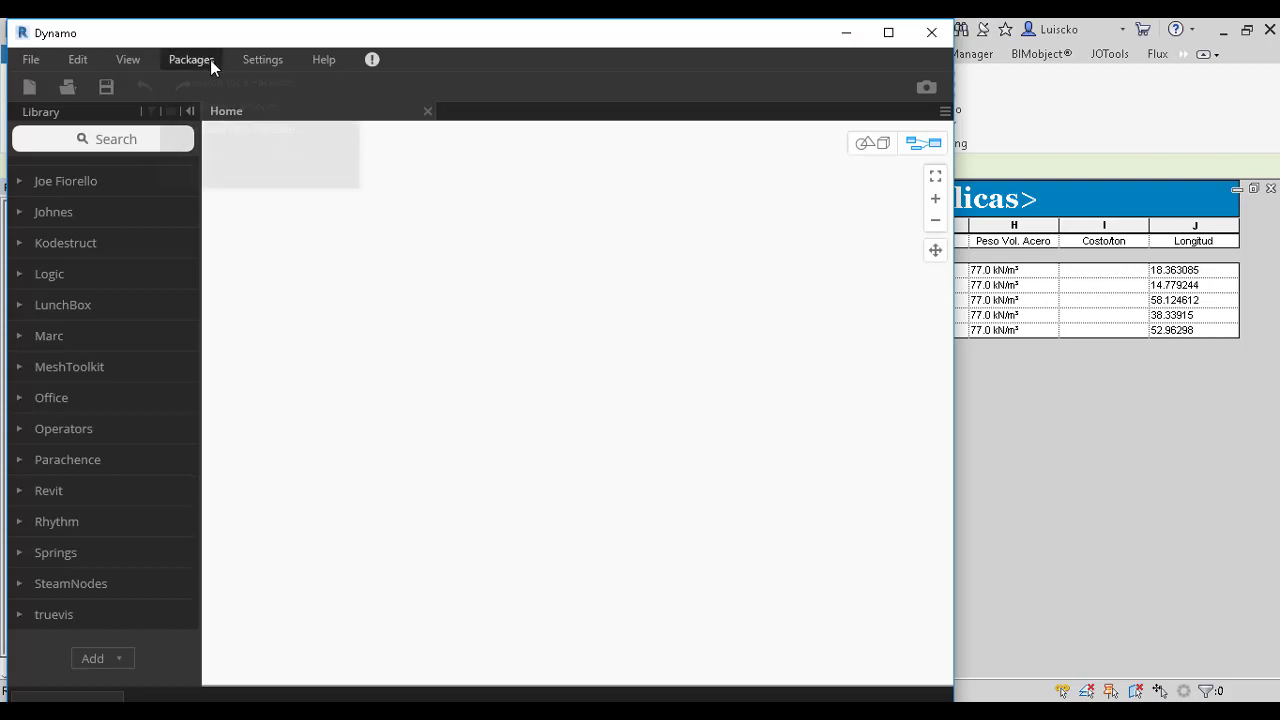
pyautogui.click(253, 88)
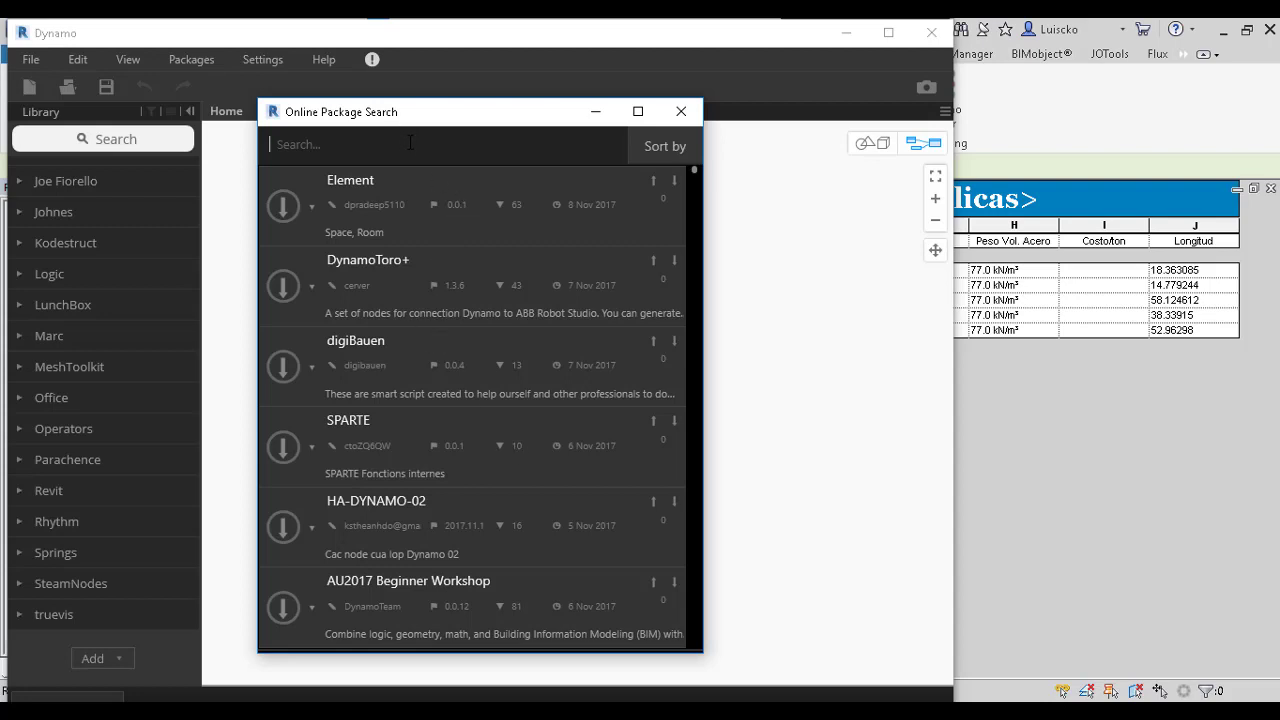
pyautogui.write('s')
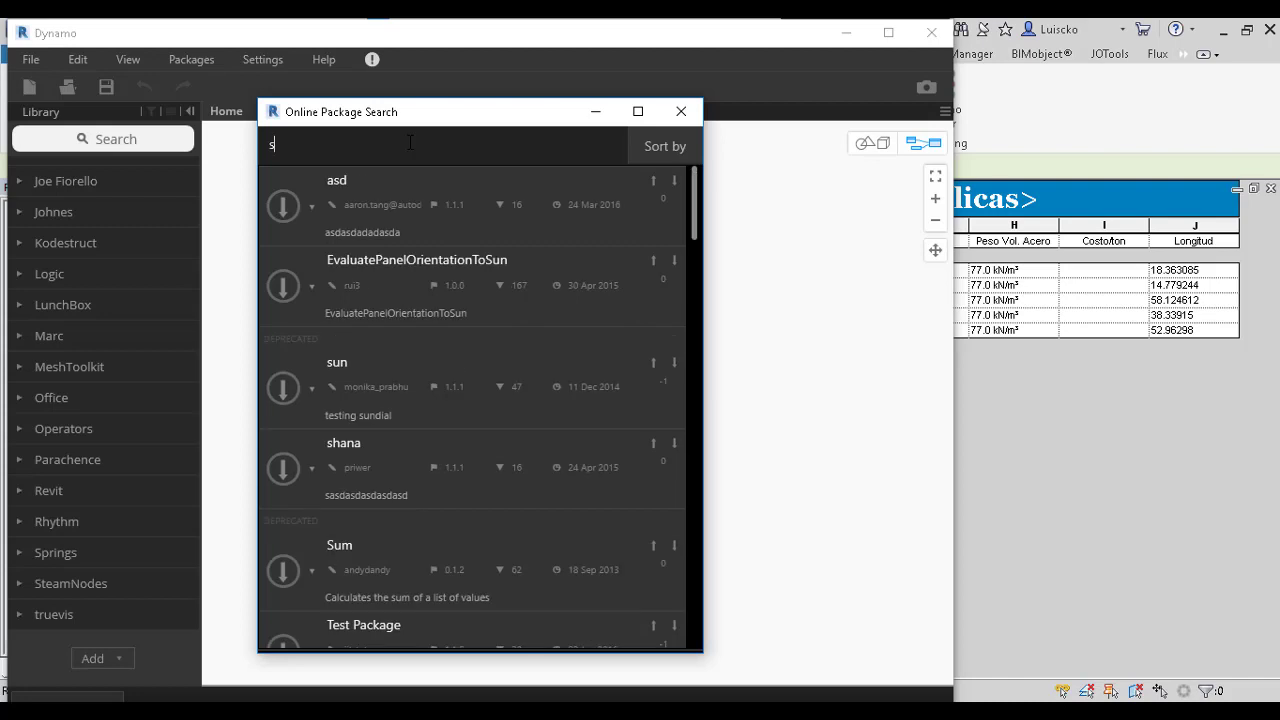
pyautogui.write('team')
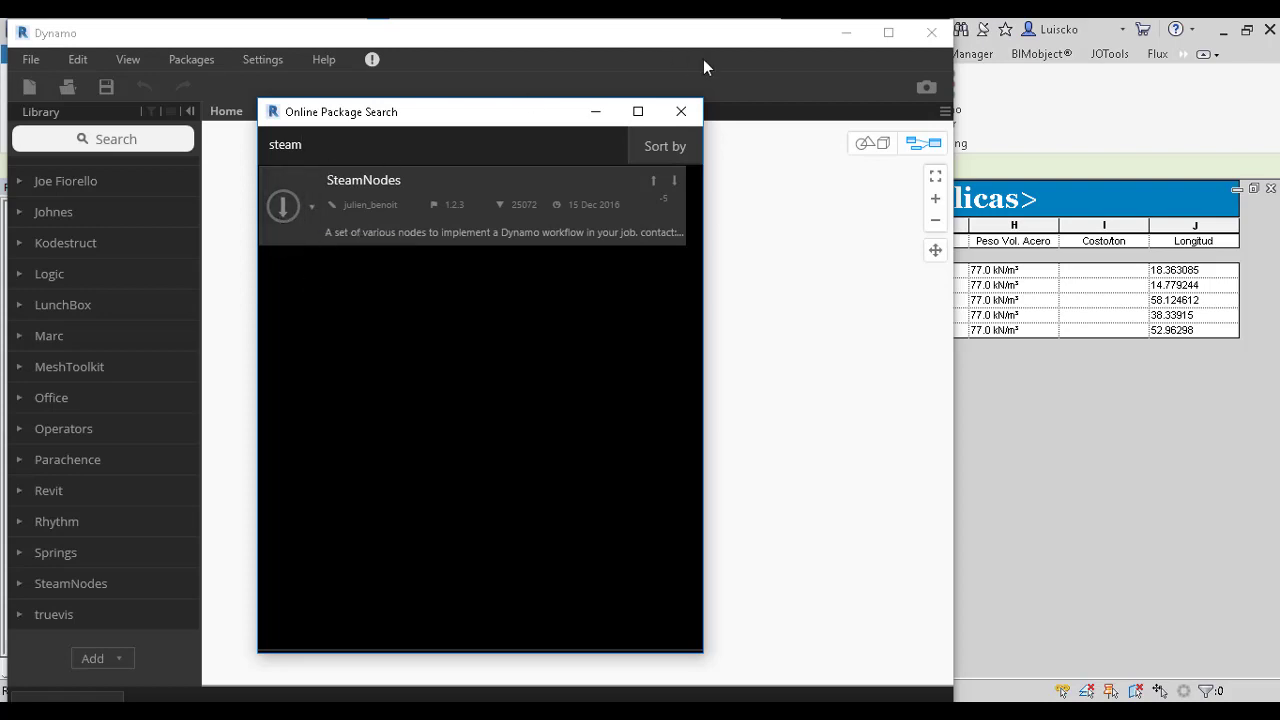
pyautogui.click(681, 111)
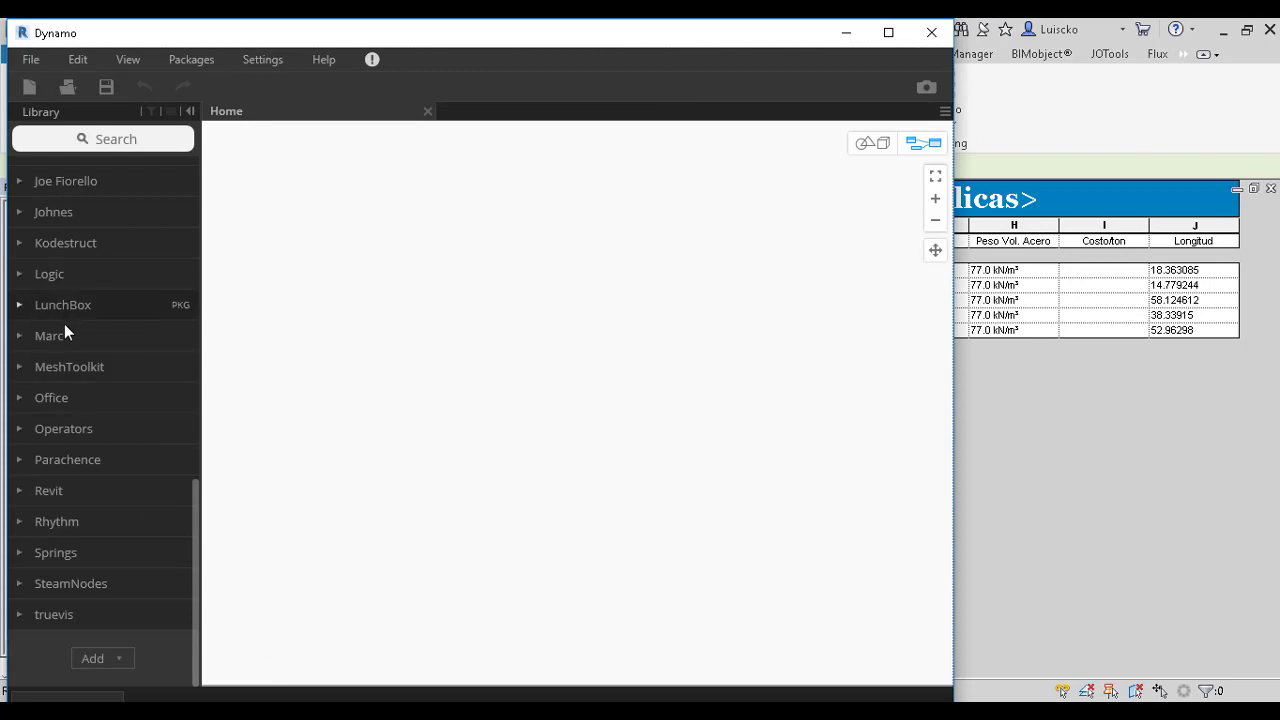
# - Add Schedule.GetCalculatedValues from the SteamNodes > Schedule library category to the graph
pyautogui.scroll(3, 72, 560)
pyautogui.scroll(-3, 76, 561)
pyautogui.click(72, 584)
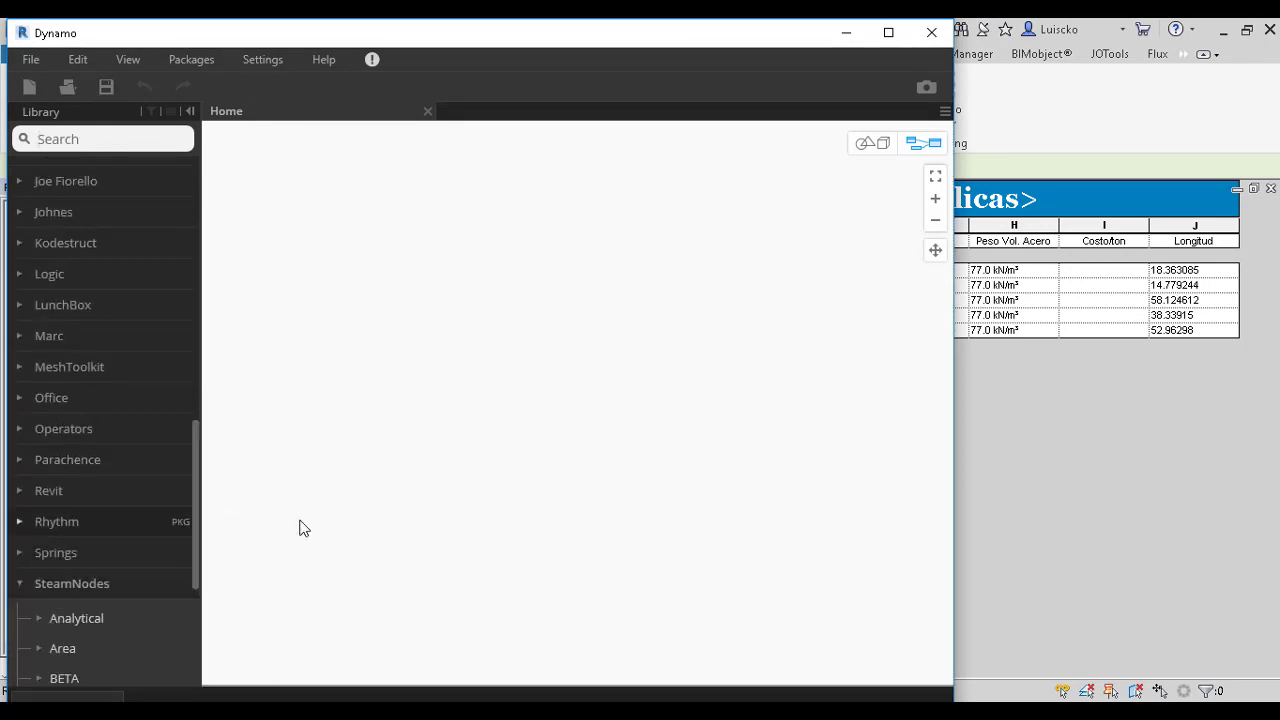
pyautogui.scroll(-3, 89, 555)
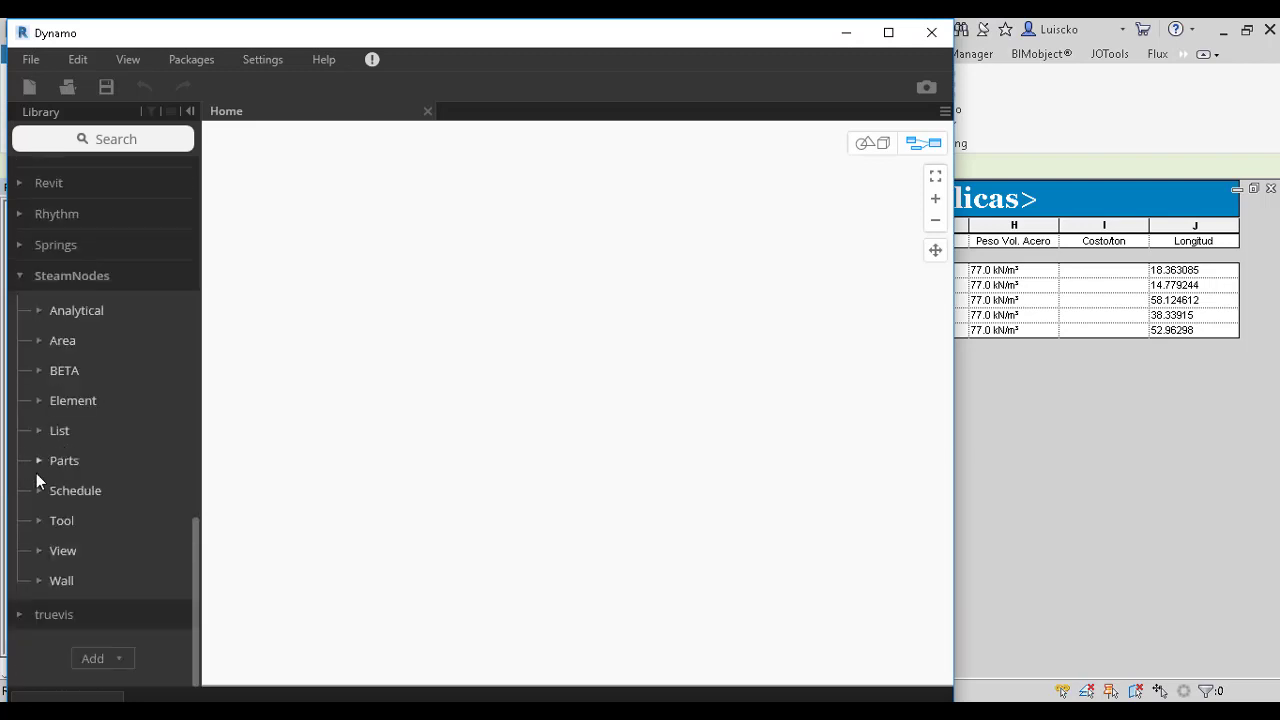
pyautogui.click(86, 491)
pyautogui.moveTo(140, 403)
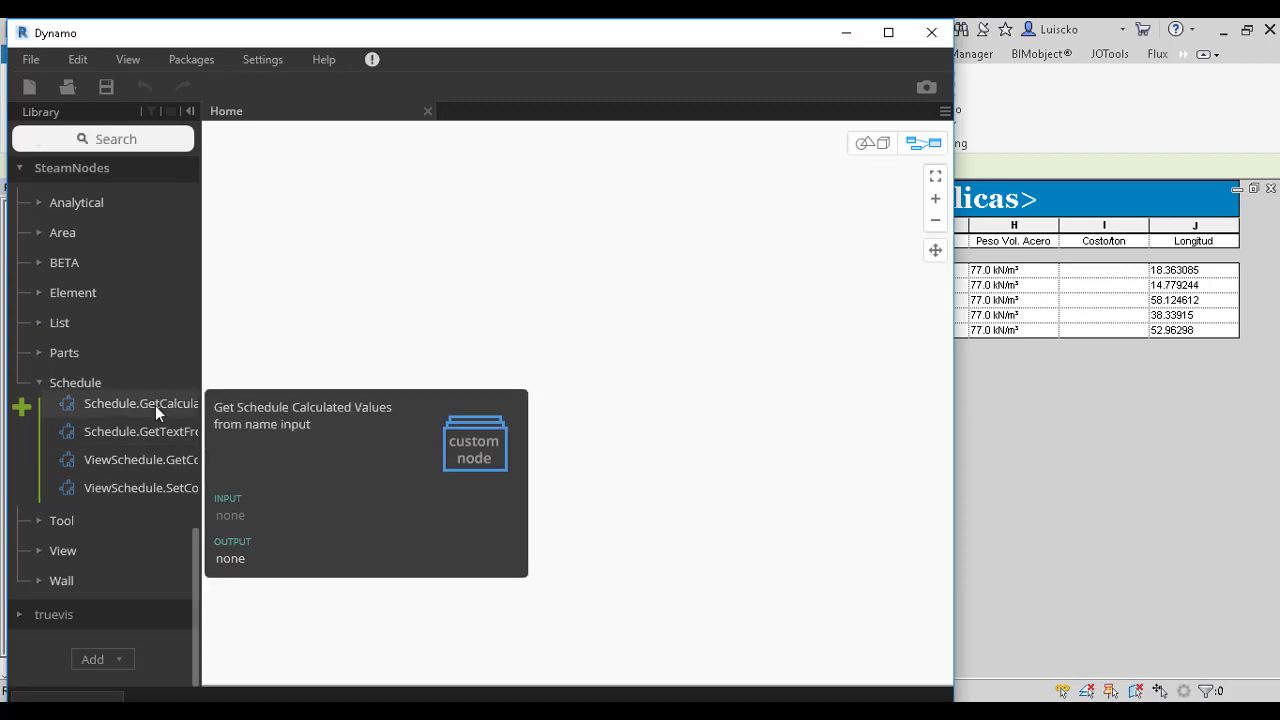
pyautogui.click(155, 405)
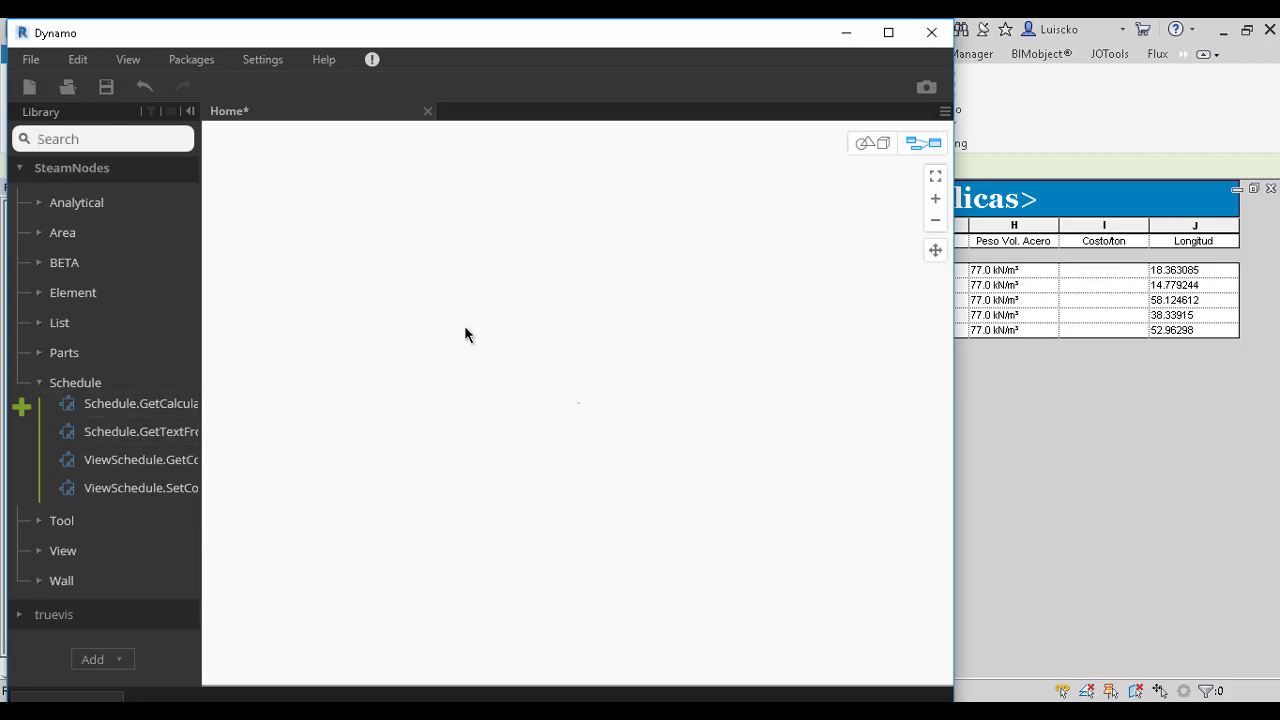
pyautogui.doubleClick(105, 403)
# - Delete the extra node copies, keep one, and move Dynamo aside to reveal Revit's schedules
pyautogui.click(935, 176)
pyautogui.moveTo(388, 240); pyautogui.dragTo(277, 120)
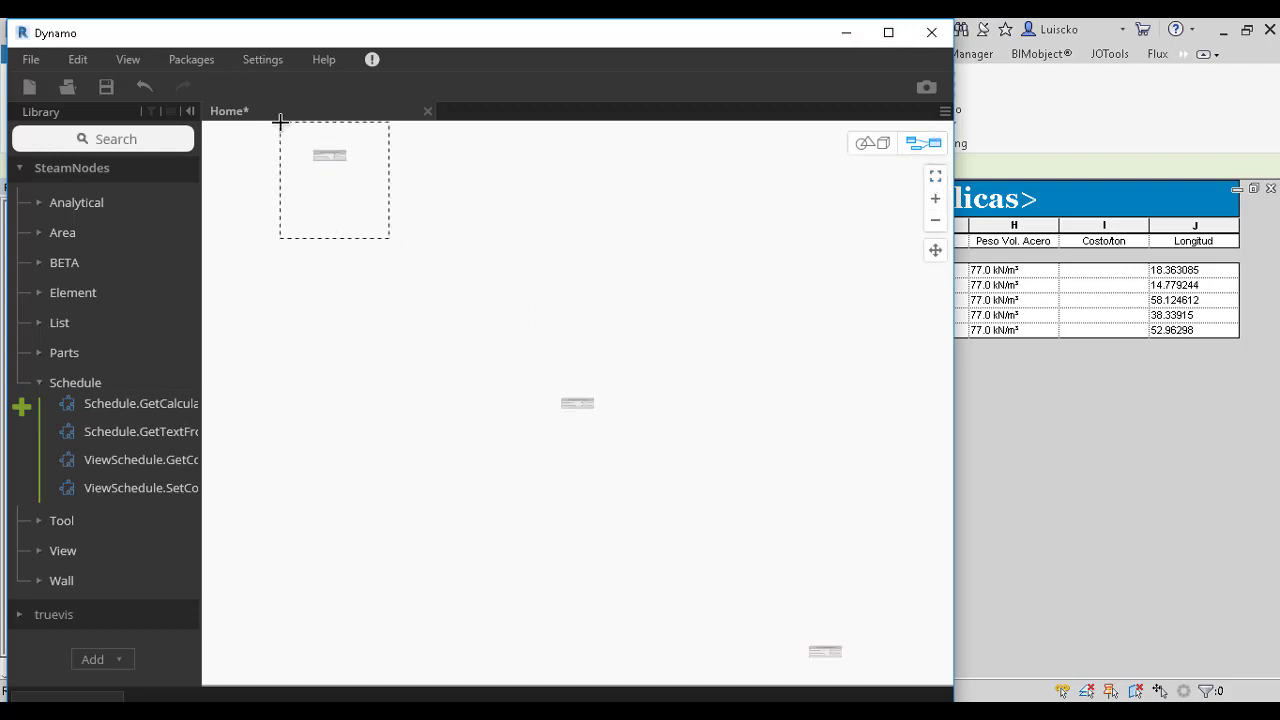
pyautogui.press('Delete')
pyautogui.scroll(3, 690, 515)
pyautogui.scroll(3, 535, 363)
pyautogui.scroll(3, 708, 470)
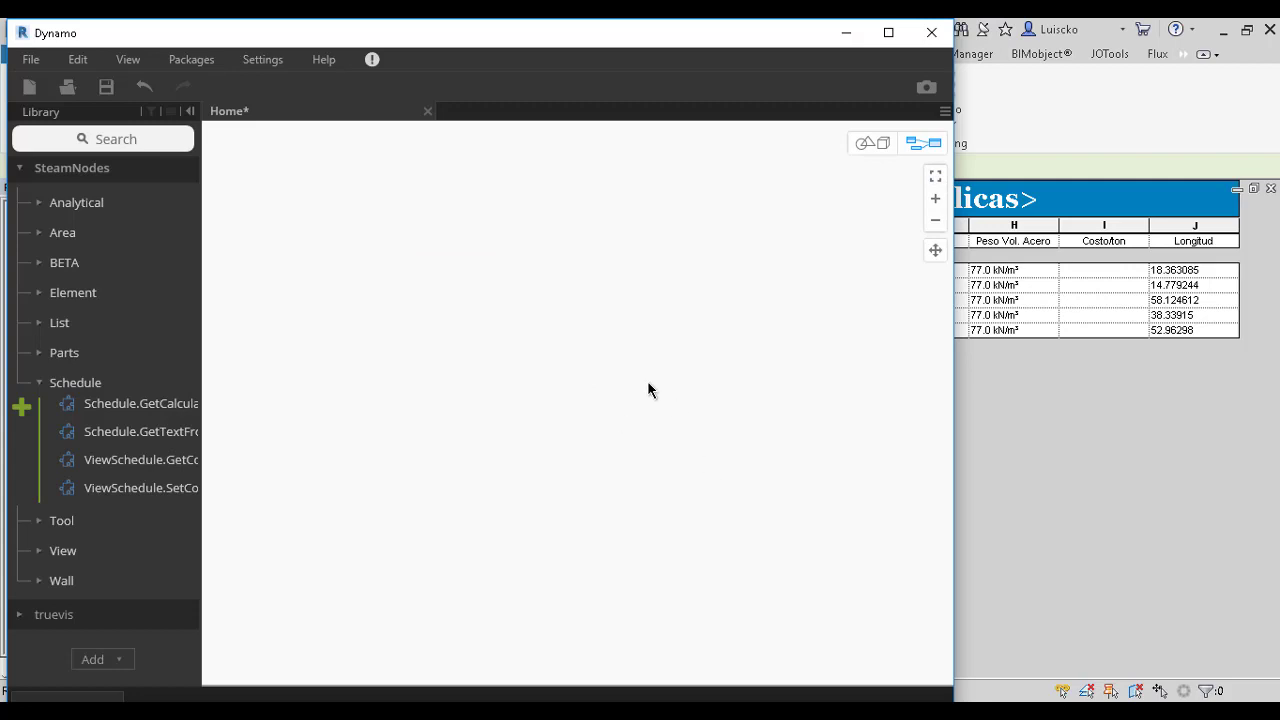
pyautogui.click(935, 175)
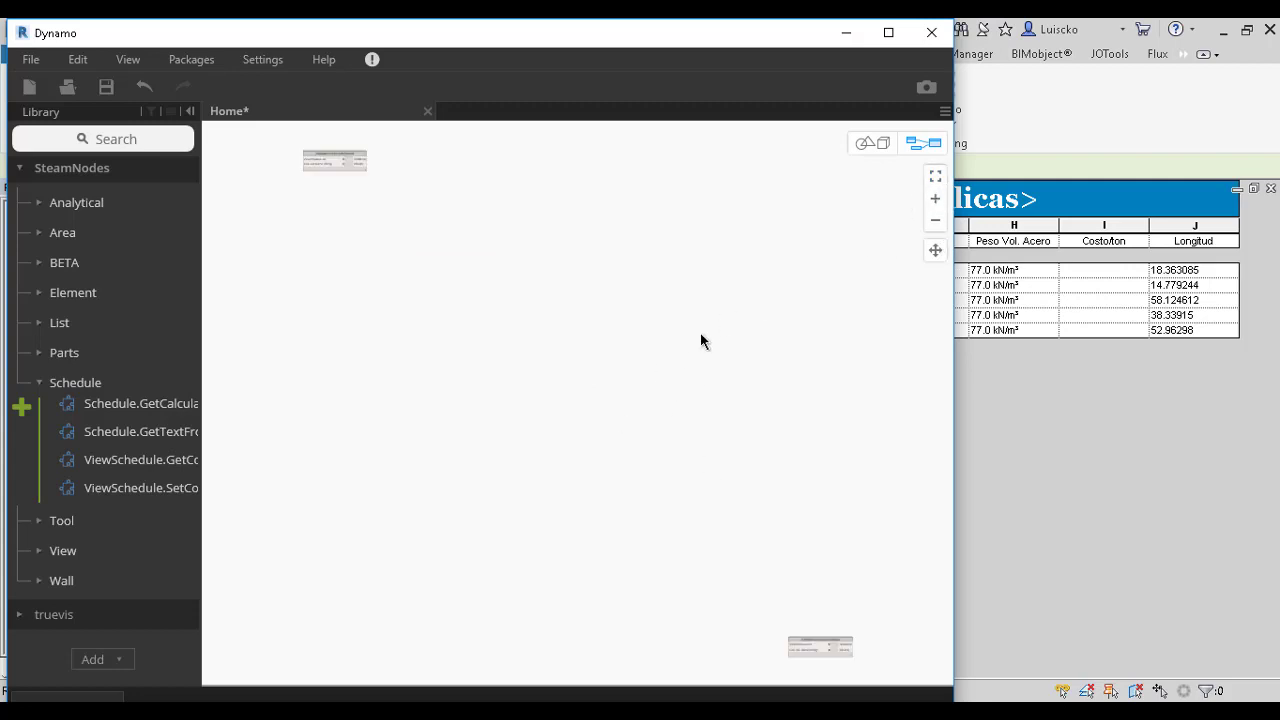
pyautogui.moveTo(505, 271); pyautogui.dragTo(242, 124)
pyautogui.press('Delete')
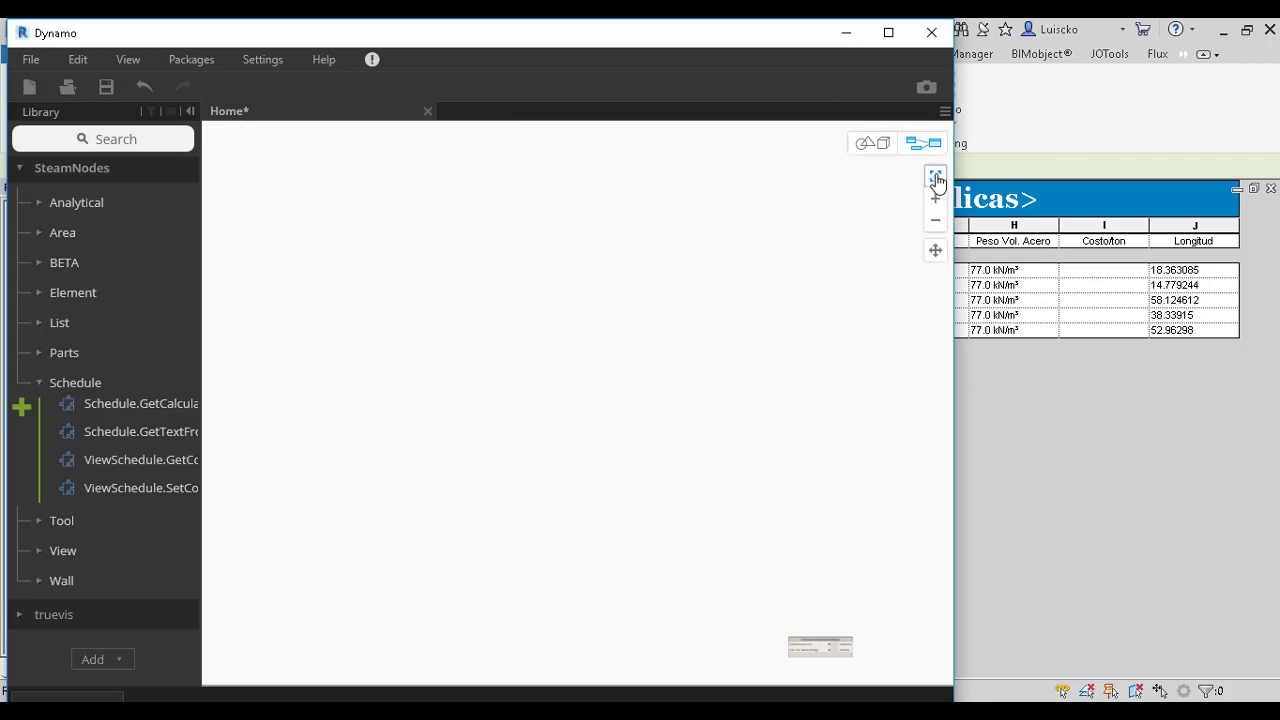
pyautogui.click(935, 176)
pyautogui.moveTo(405, 470); pyautogui.dragTo(555, 258, button='middle')
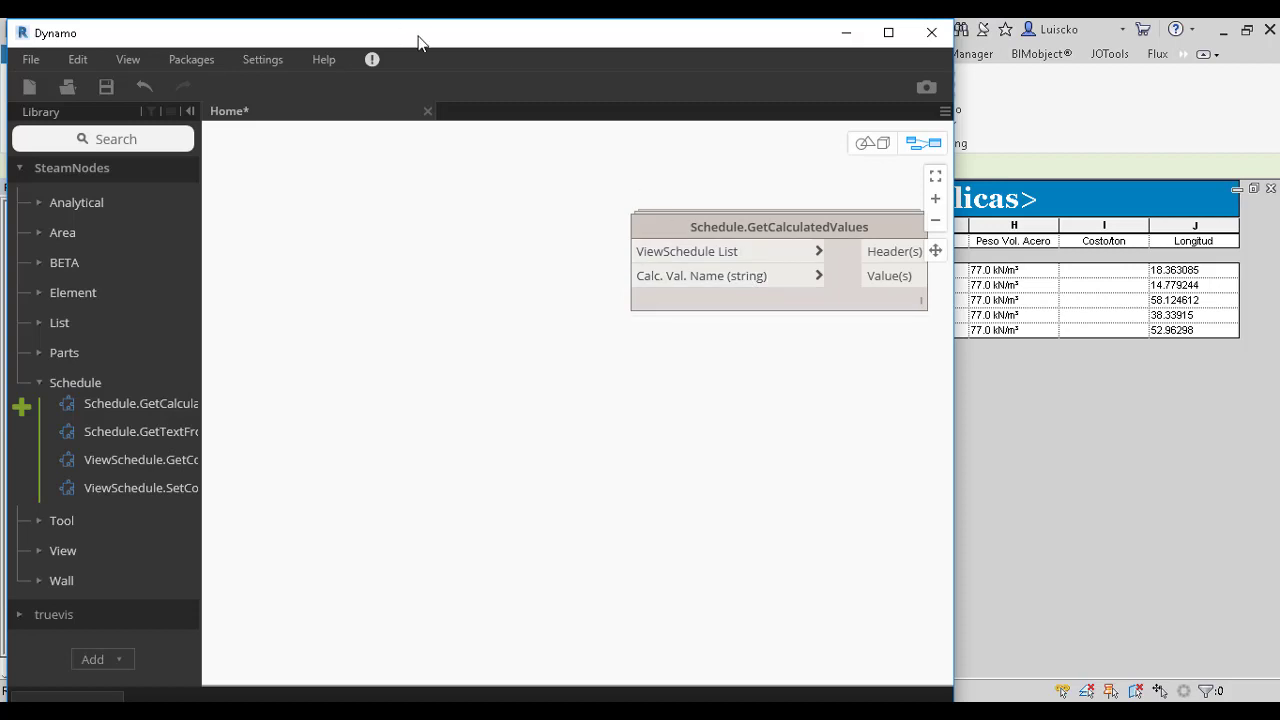
pyautogui.moveTo(418, 42); pyautogui.dragTo(757, 119)
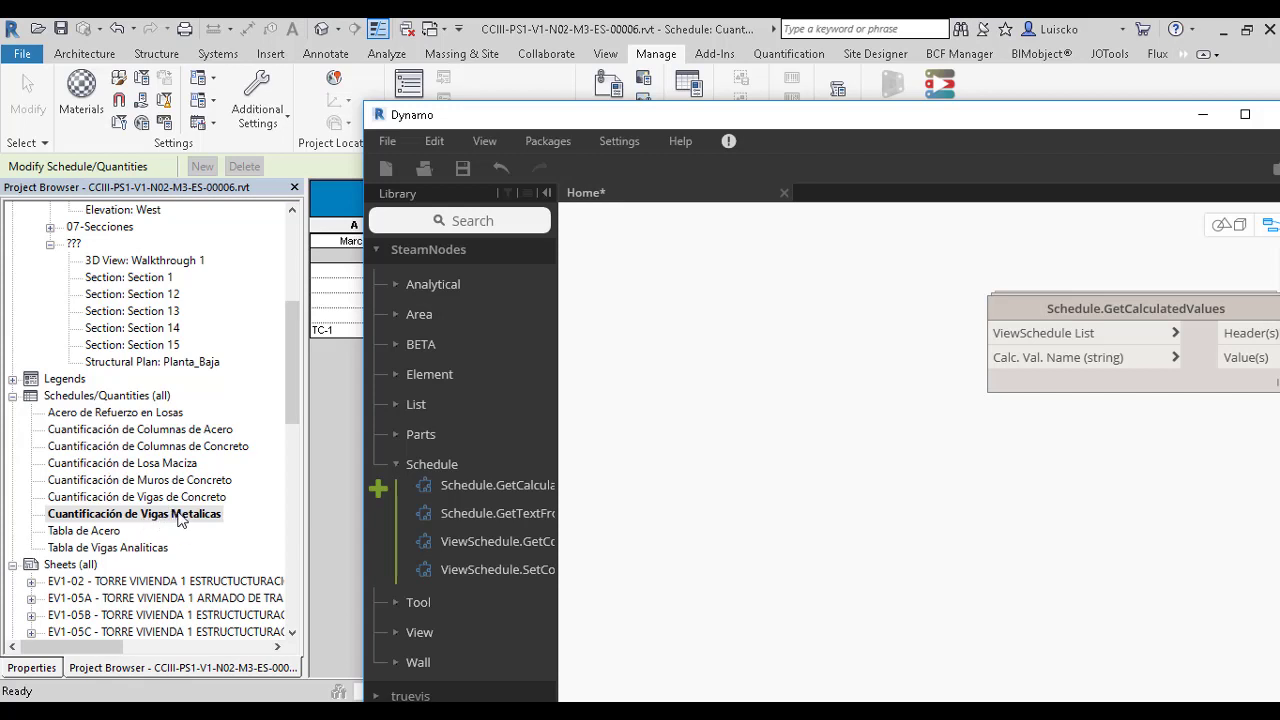
# - Collapse SteamNodes and browse the Revit Views node categories in the library
pyautogui.click(402, 464)
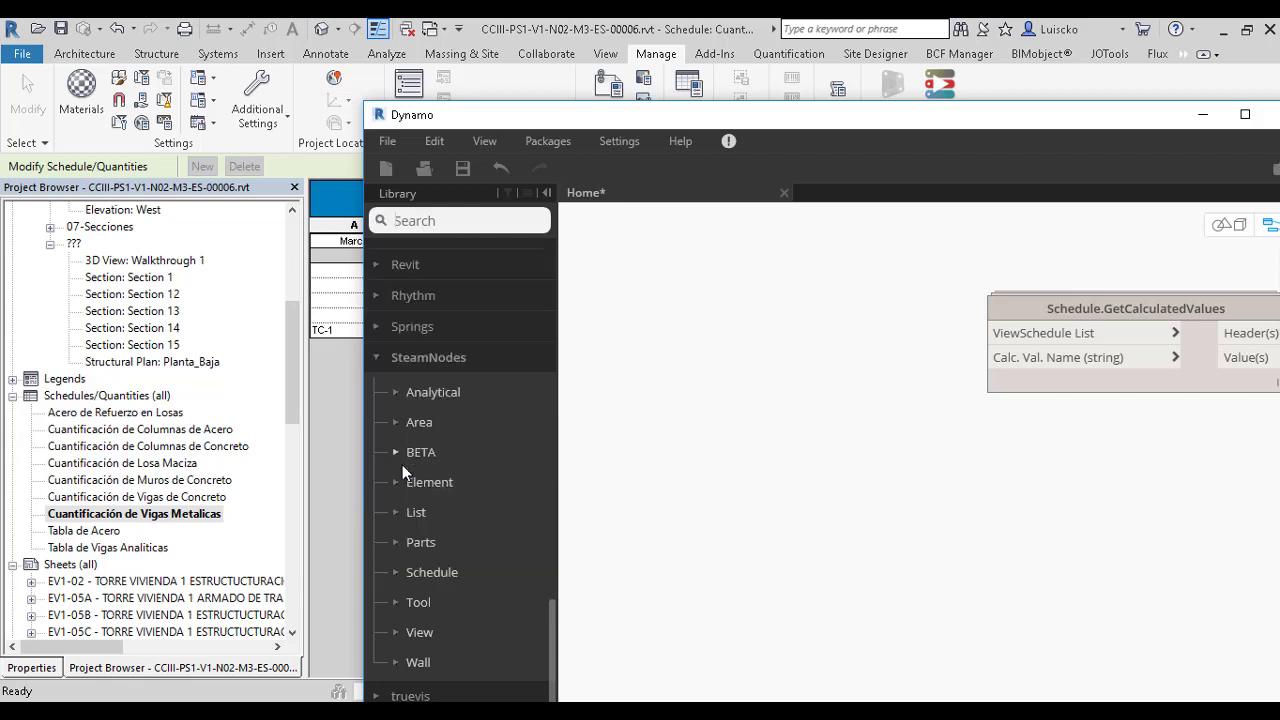
pyautogui.click(378, 366)
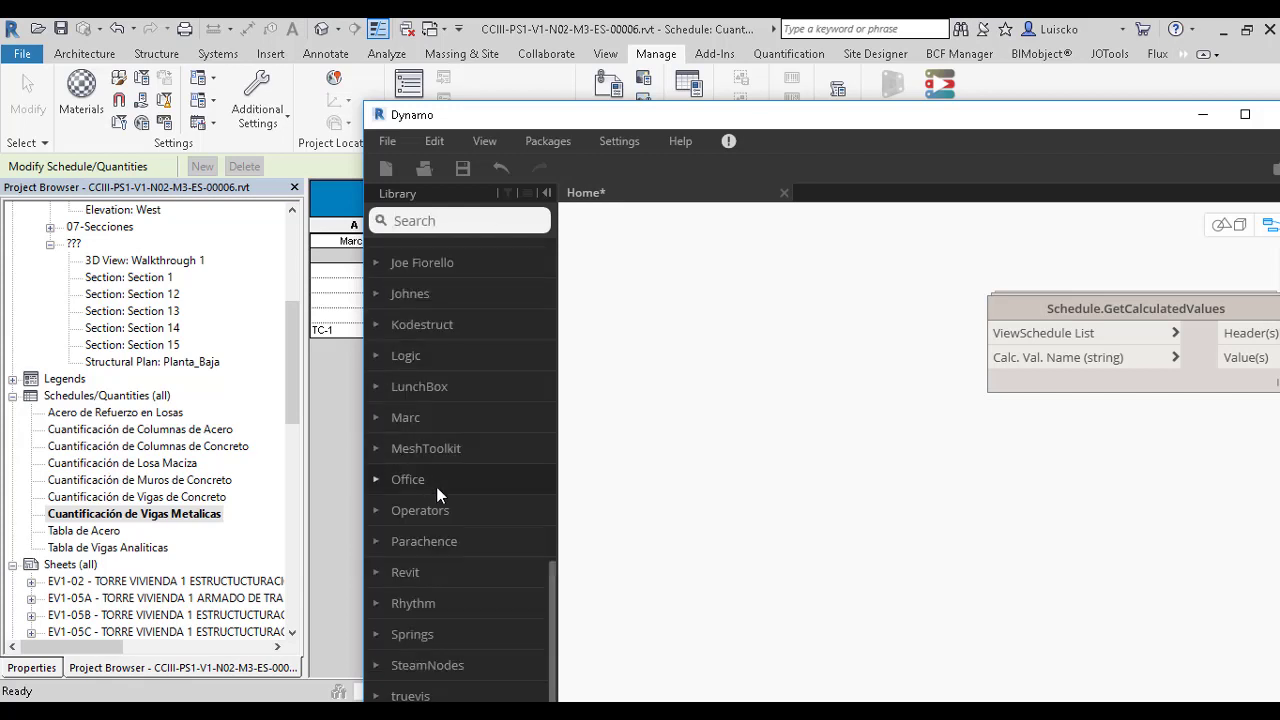
pyautogui.click(440, 574)
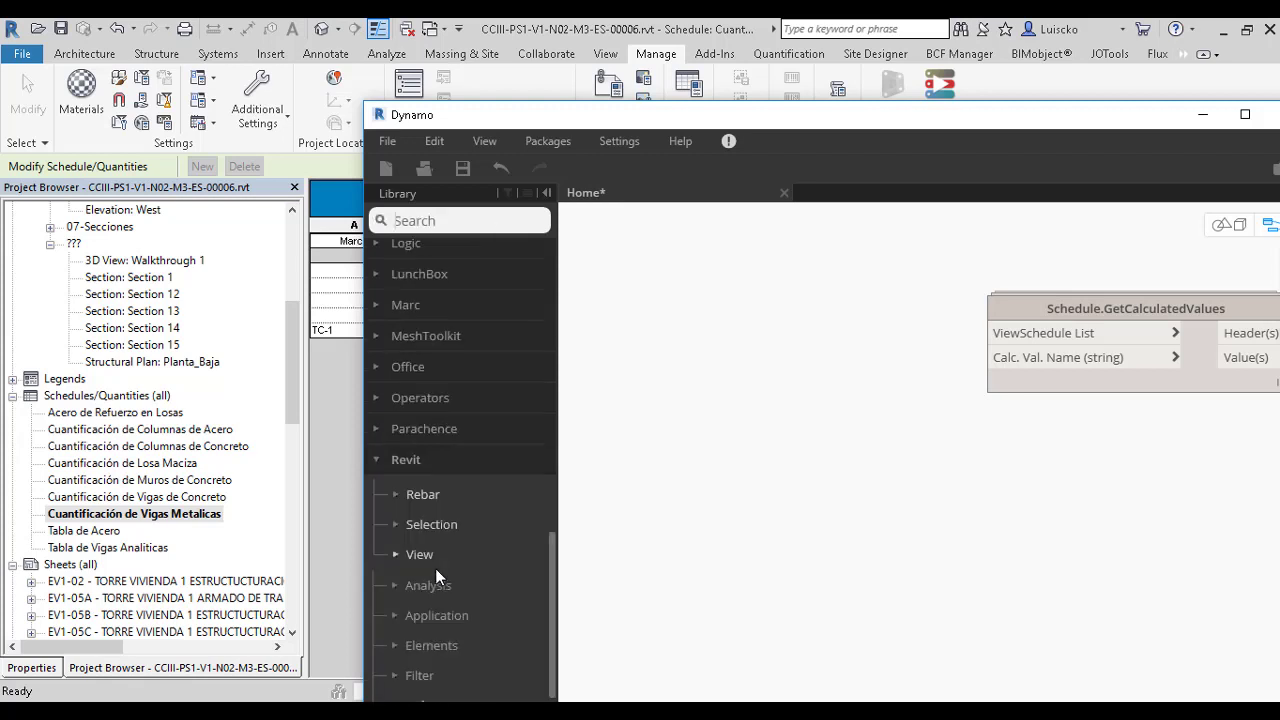
pyautogui.scroll(-4, 425, 540)
pyautogui.click(415, 572)
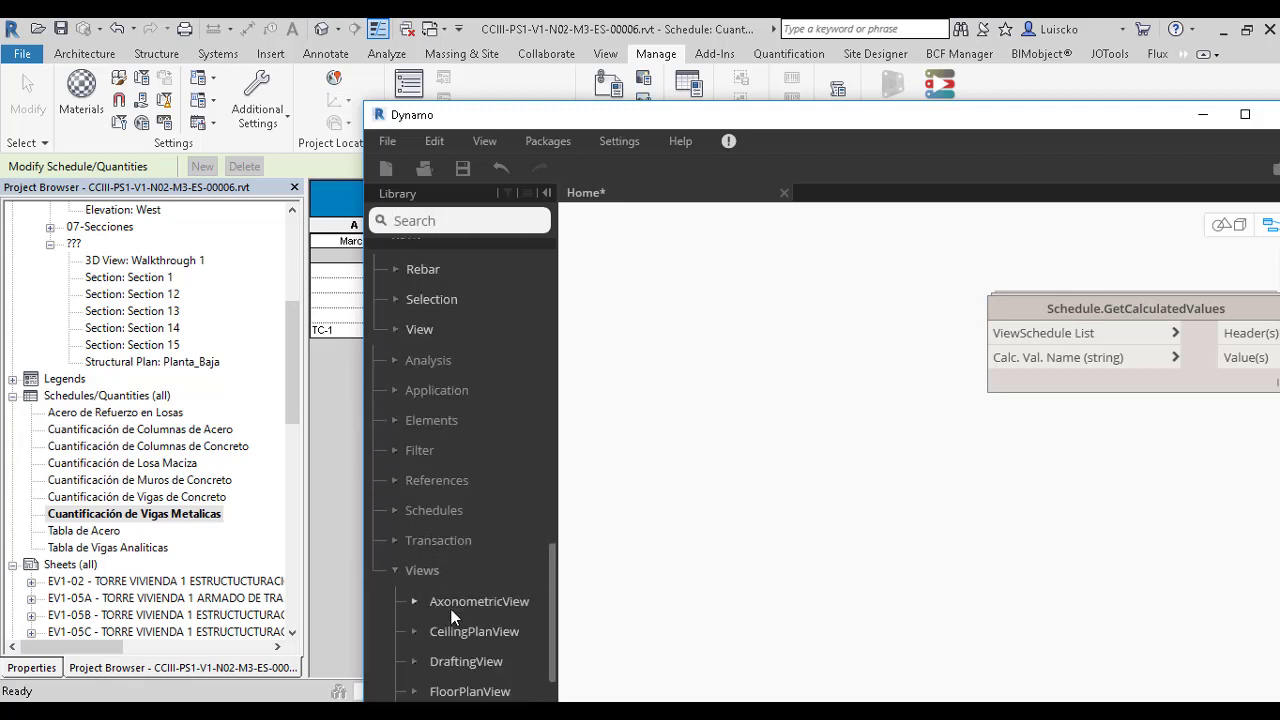
pyautogui.scroll(-3, 450, 600)
pyautogui.click(440, 540)
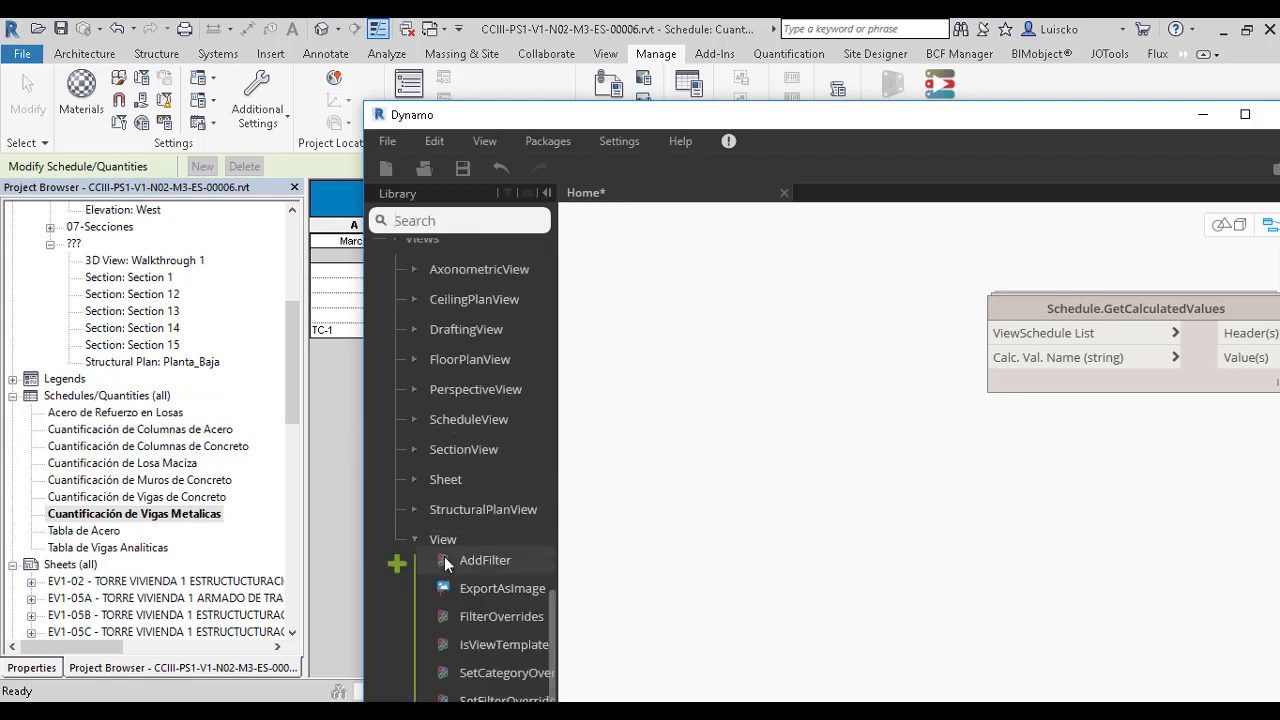
pyautogui.scroll(-2, 476, 556)
pyautogui.scroll(-2, 478, 570)
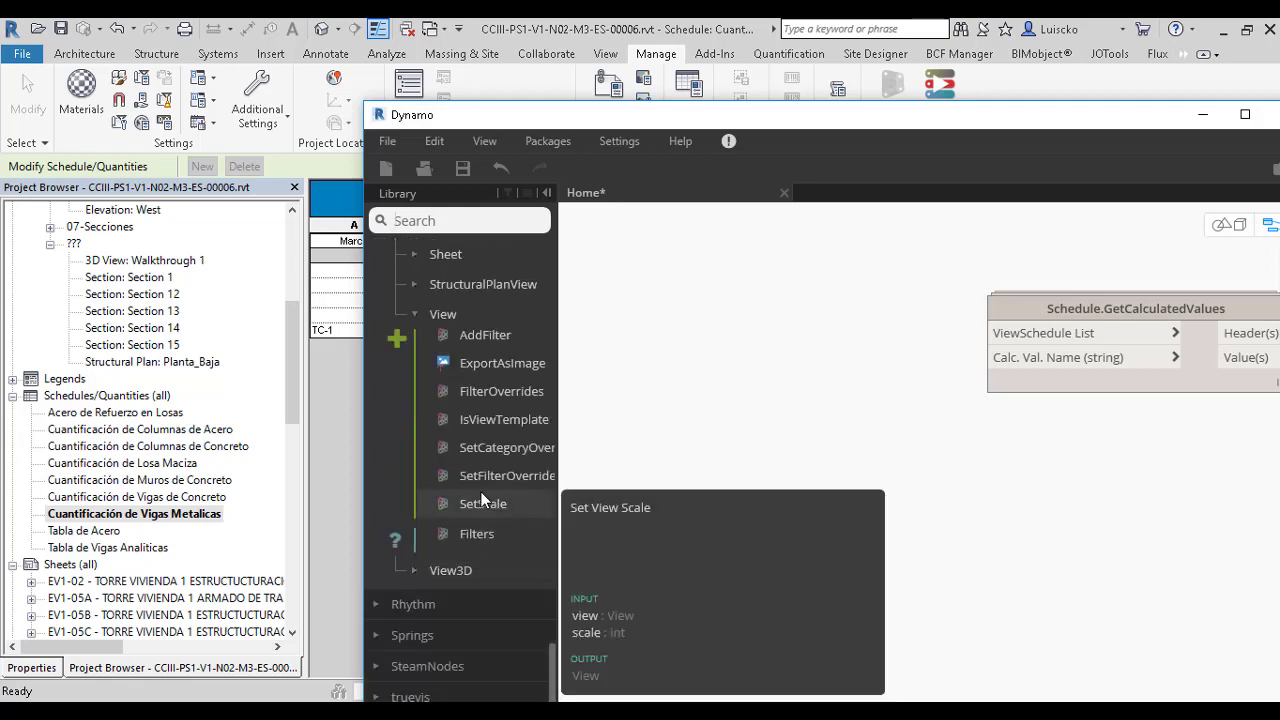
pyautogui.scroll(2, 471, 460)
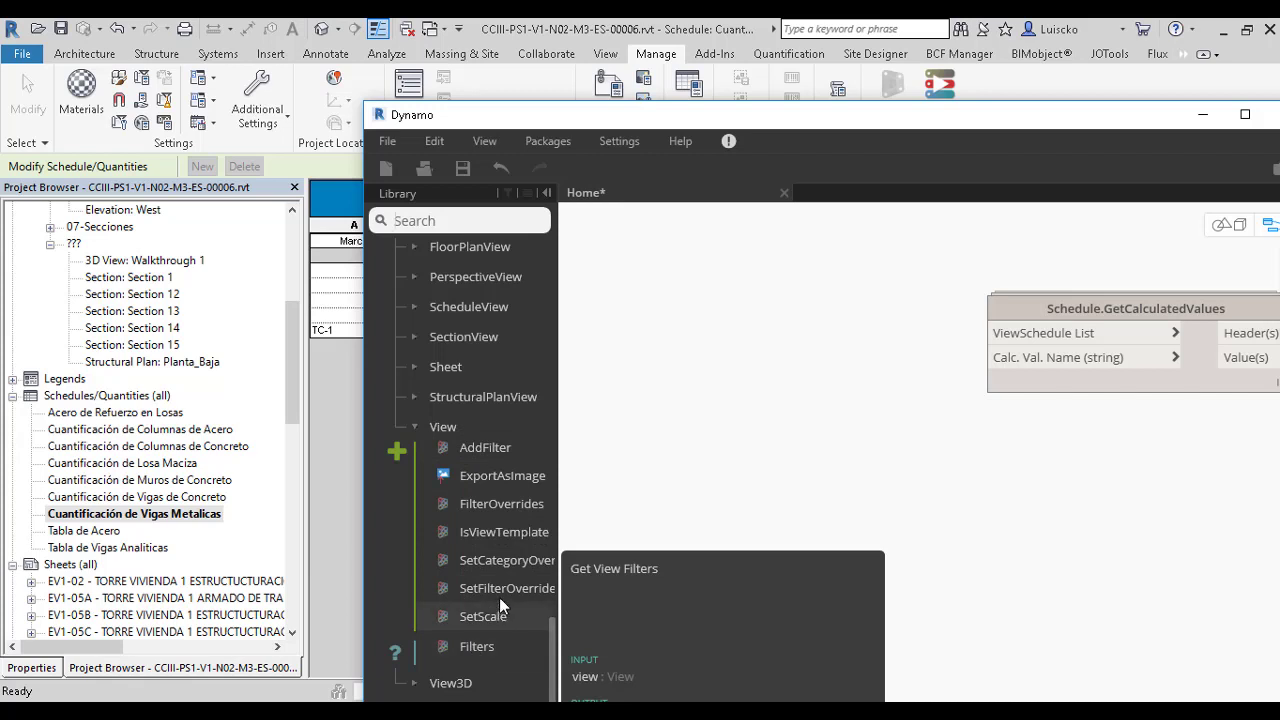
pyautogui.click(416, 429)
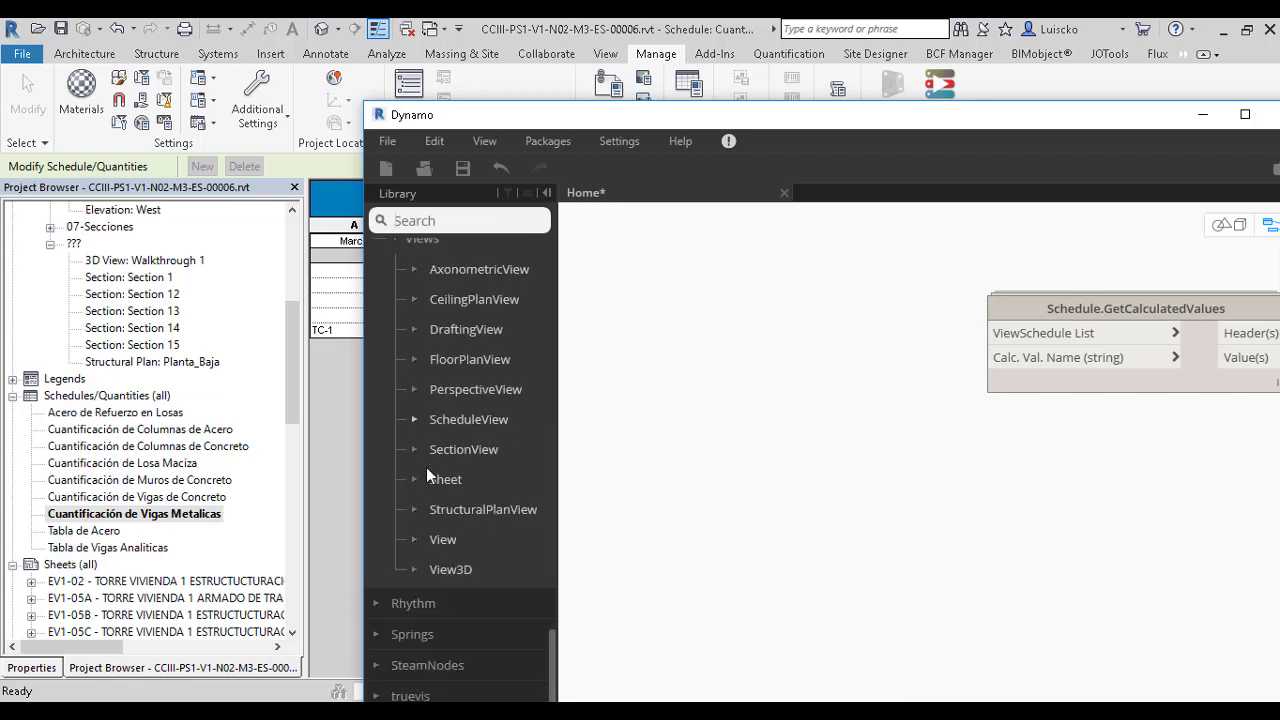
# - Add a ScheduleView.AddFilters node, delete it again, and expand the View category
pyautogui.click(458, 419)
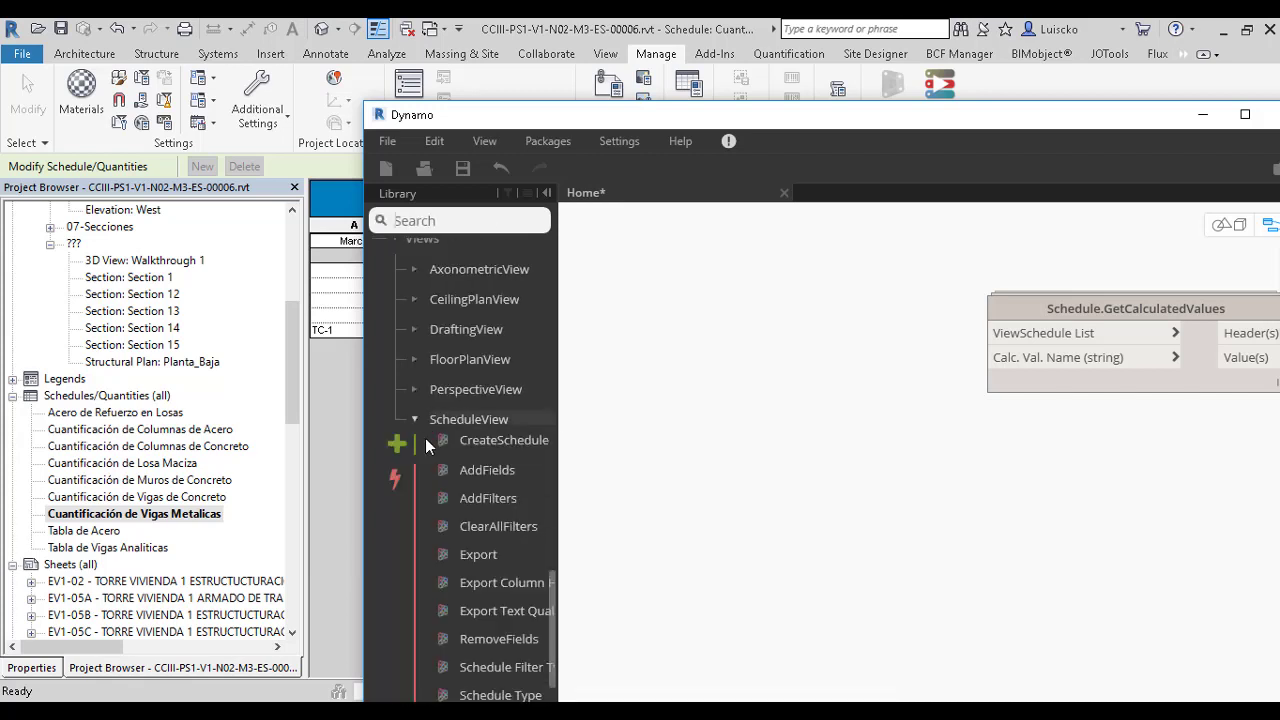
pyautogui.scroll(-3, 496, 528)
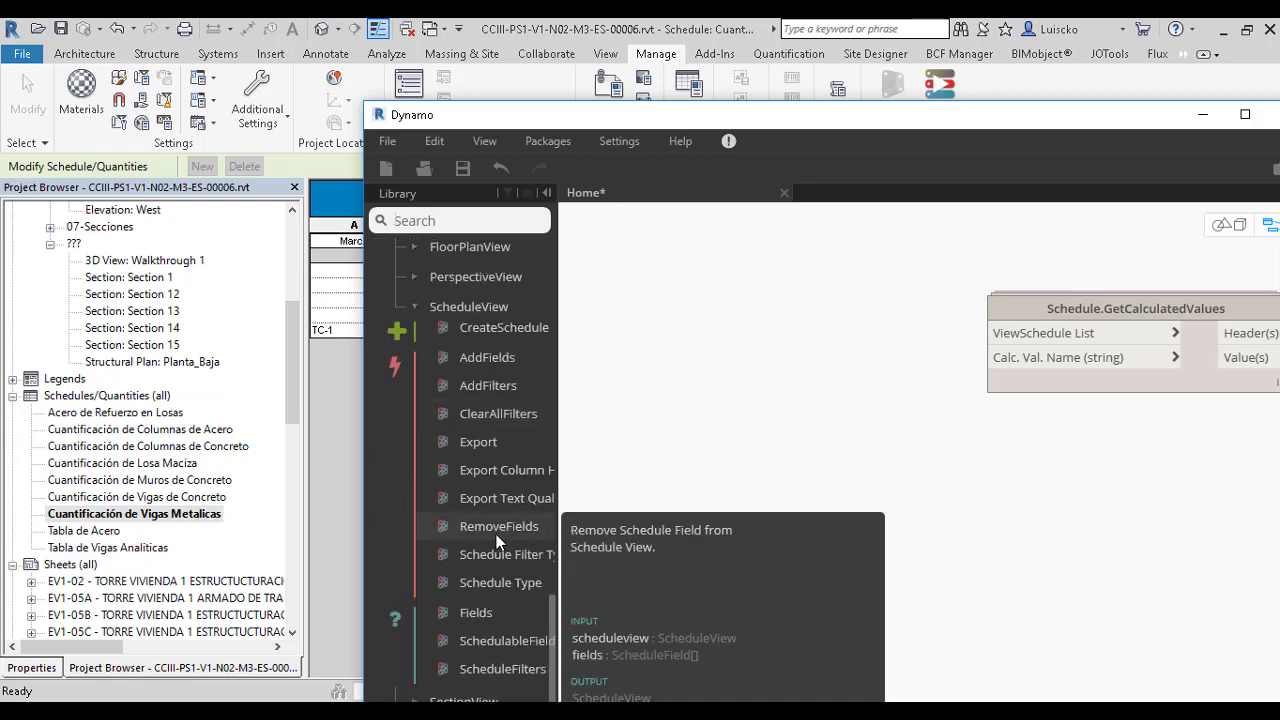
pyautogui.scroll(-3, 488, 560)
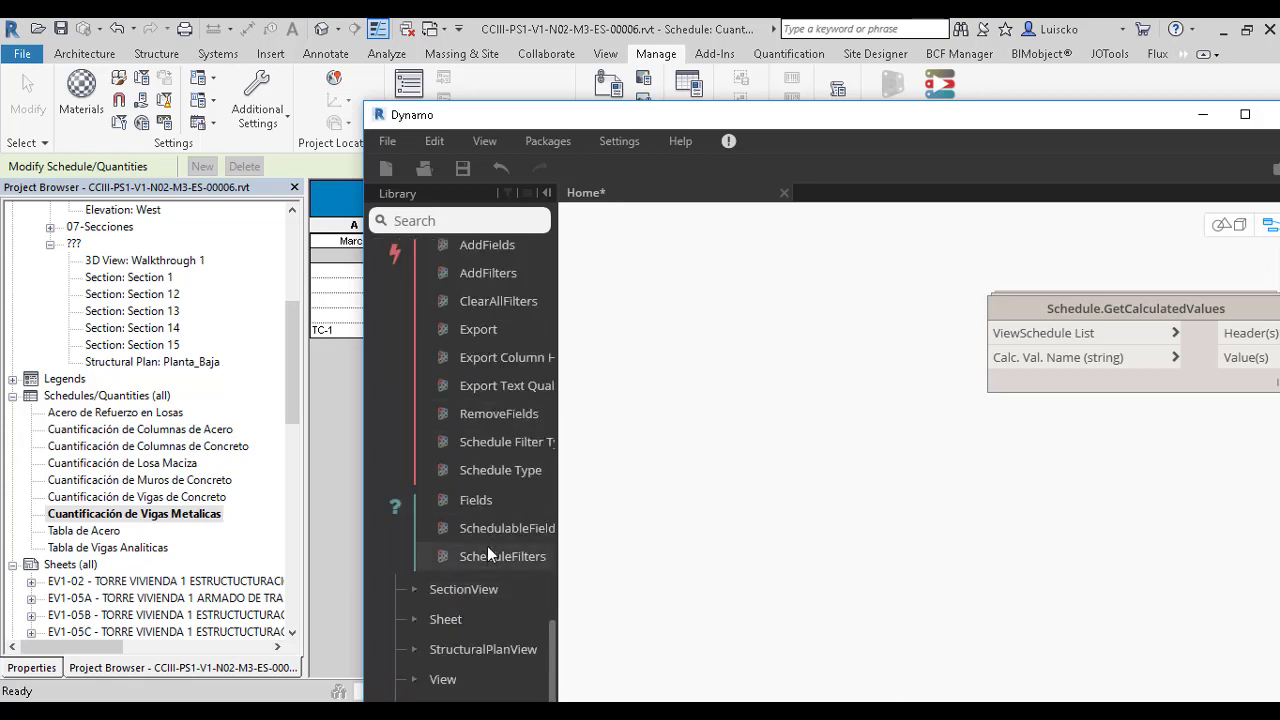
pyautogui.scroll(6, 488, 530)
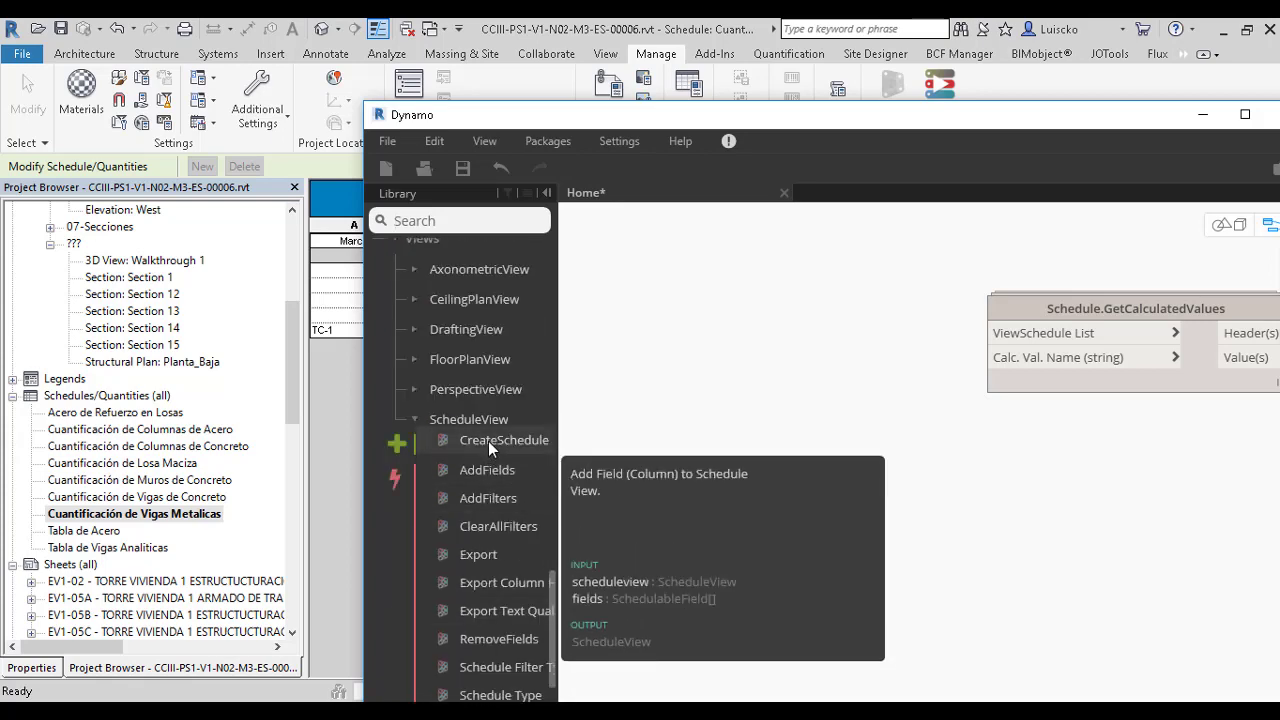
pyautogui.click(483, 499)
pyautogui.moveTo(977, 521); pyautogui.dragTo(876, 510)
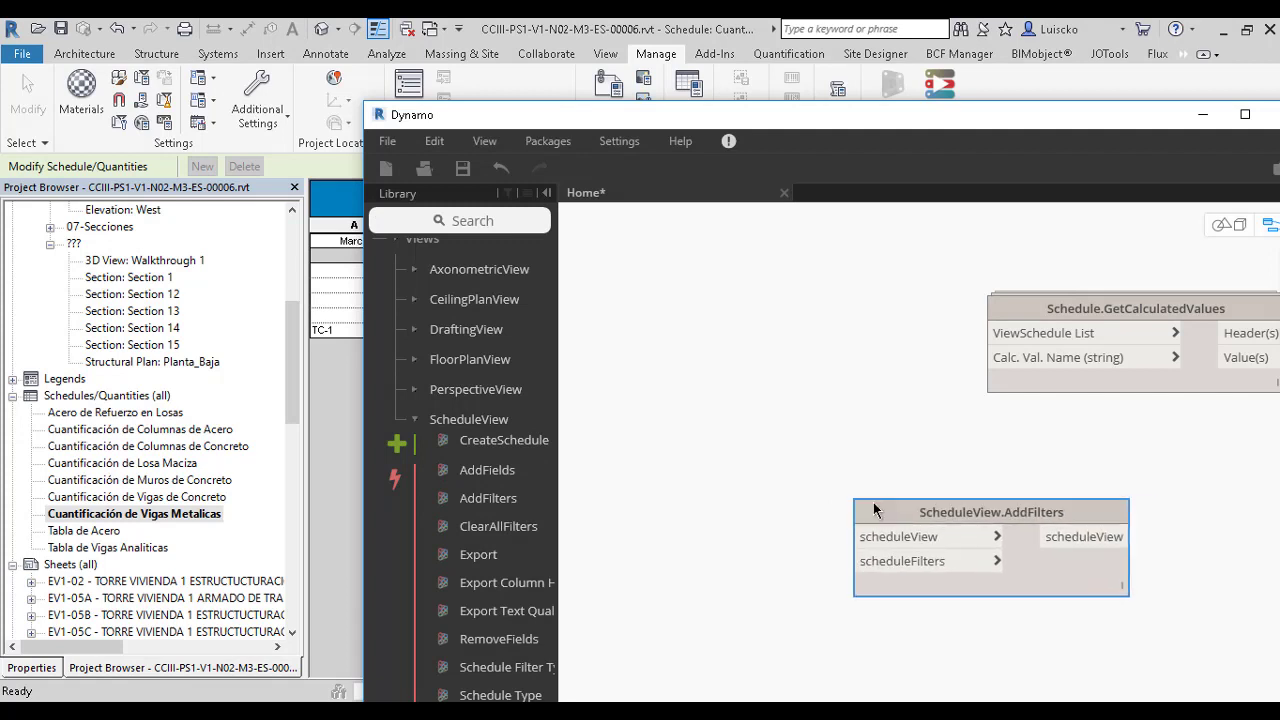
pyautogui.press('Delete')
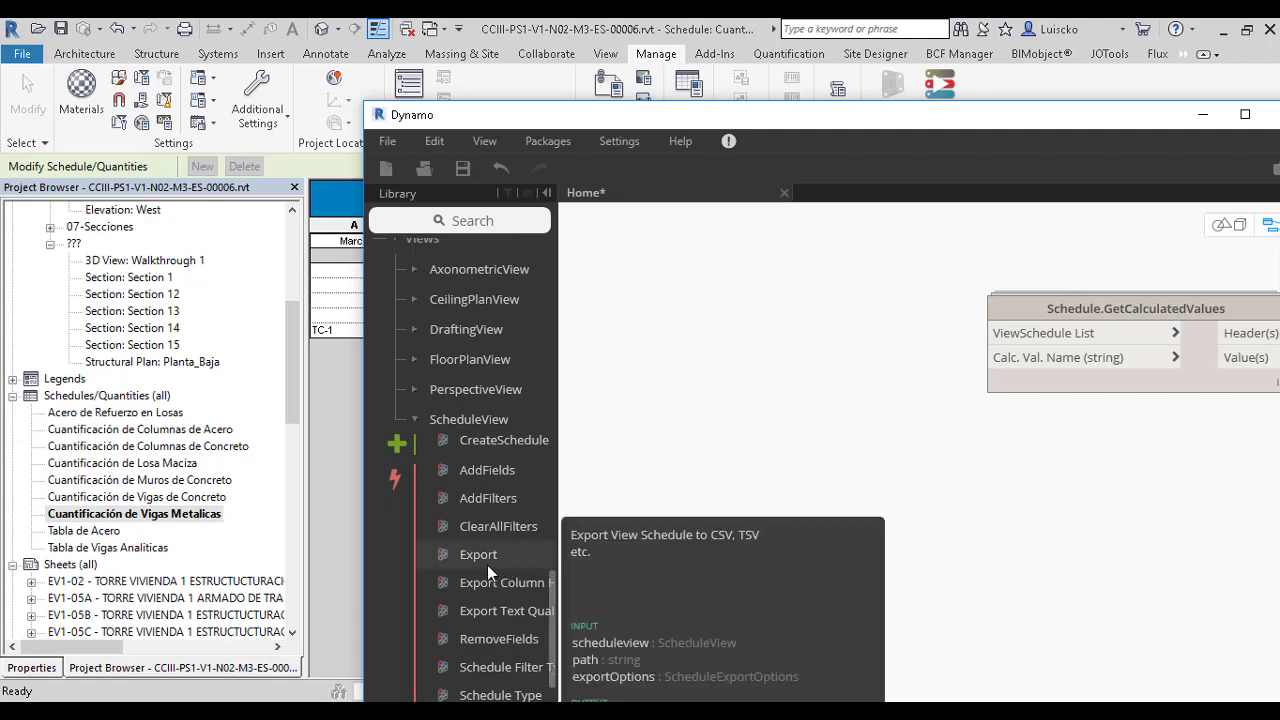
pyautogui.scroll(-5, 445, 545)
pyautogui.scroll(-3, 435, 540)
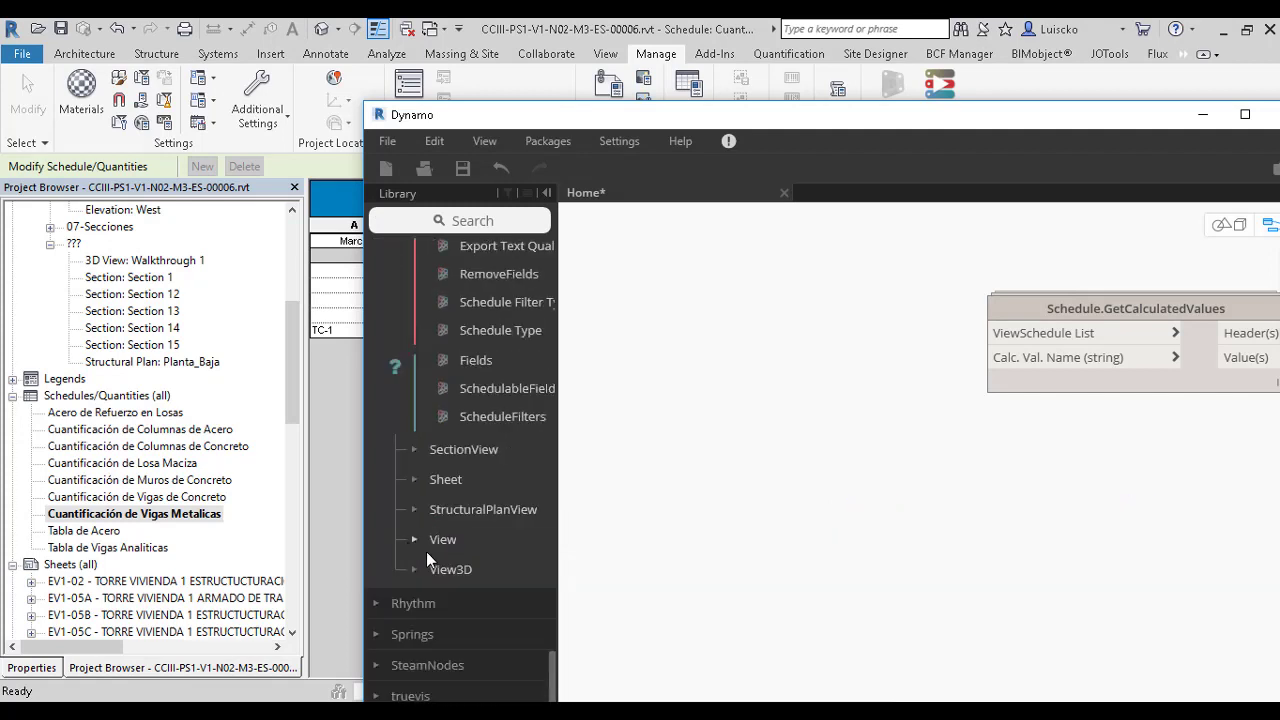
pyautogui.click(437, 540)
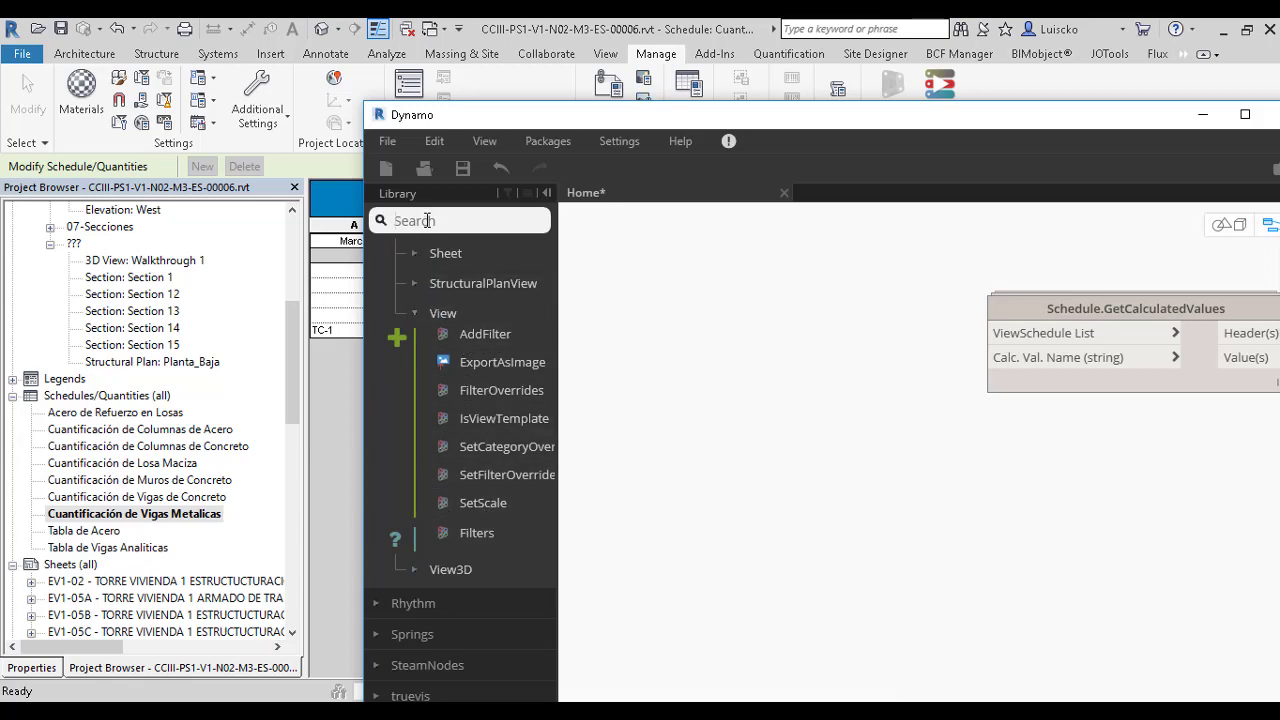
# - Search 'views', add the Views selection node beside Schedule.GetCalculatedValues, and open its rename prompt
pyautogui.write('vie')
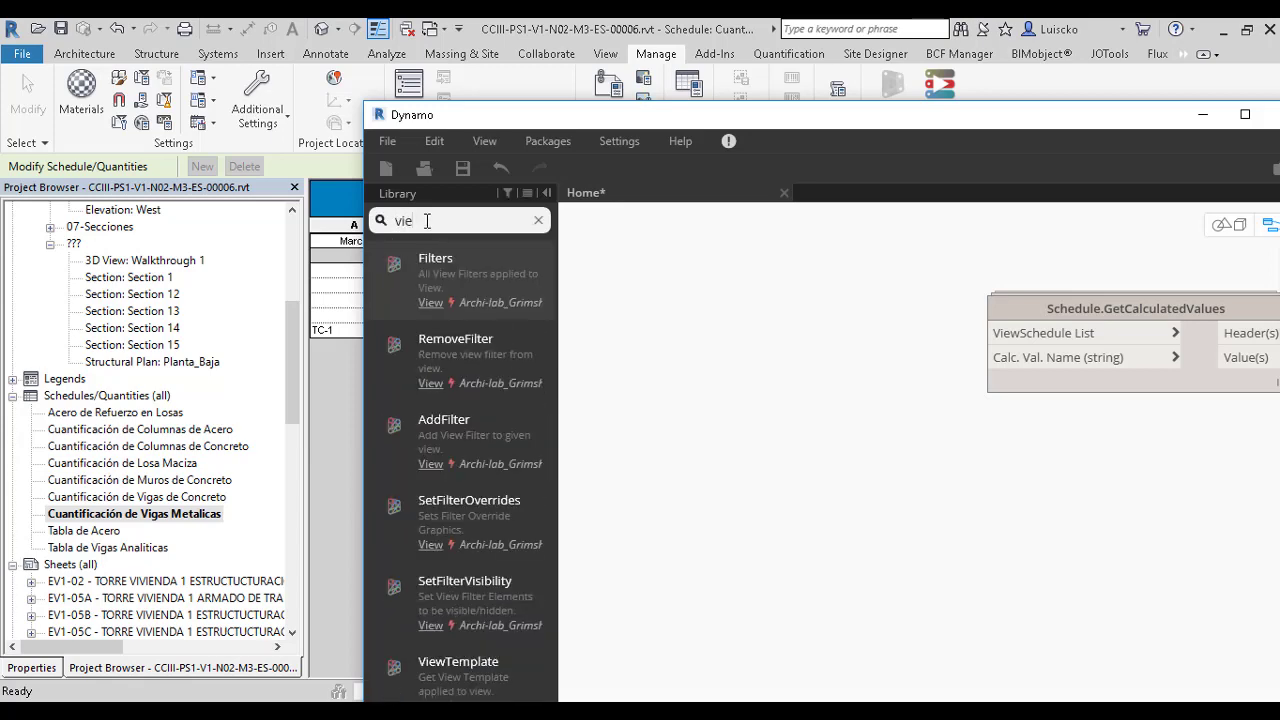
pyautogui.write('ws')
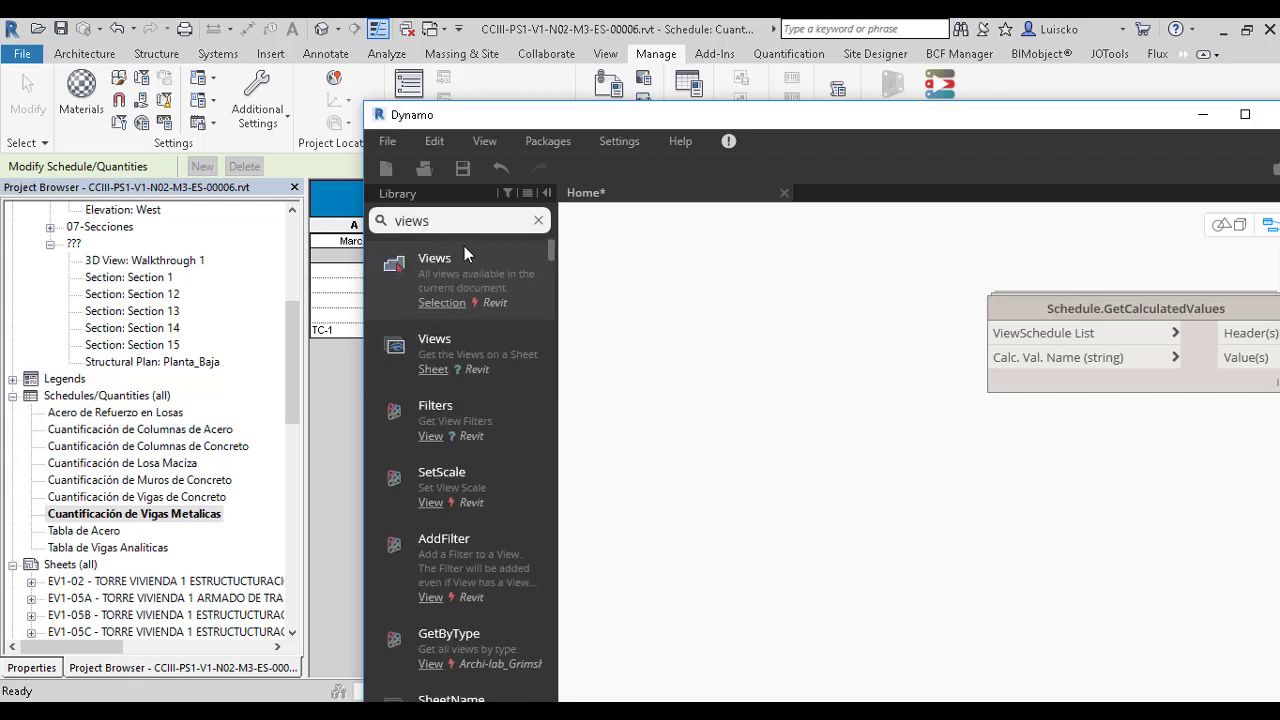
pyautogui.click(504, 288)
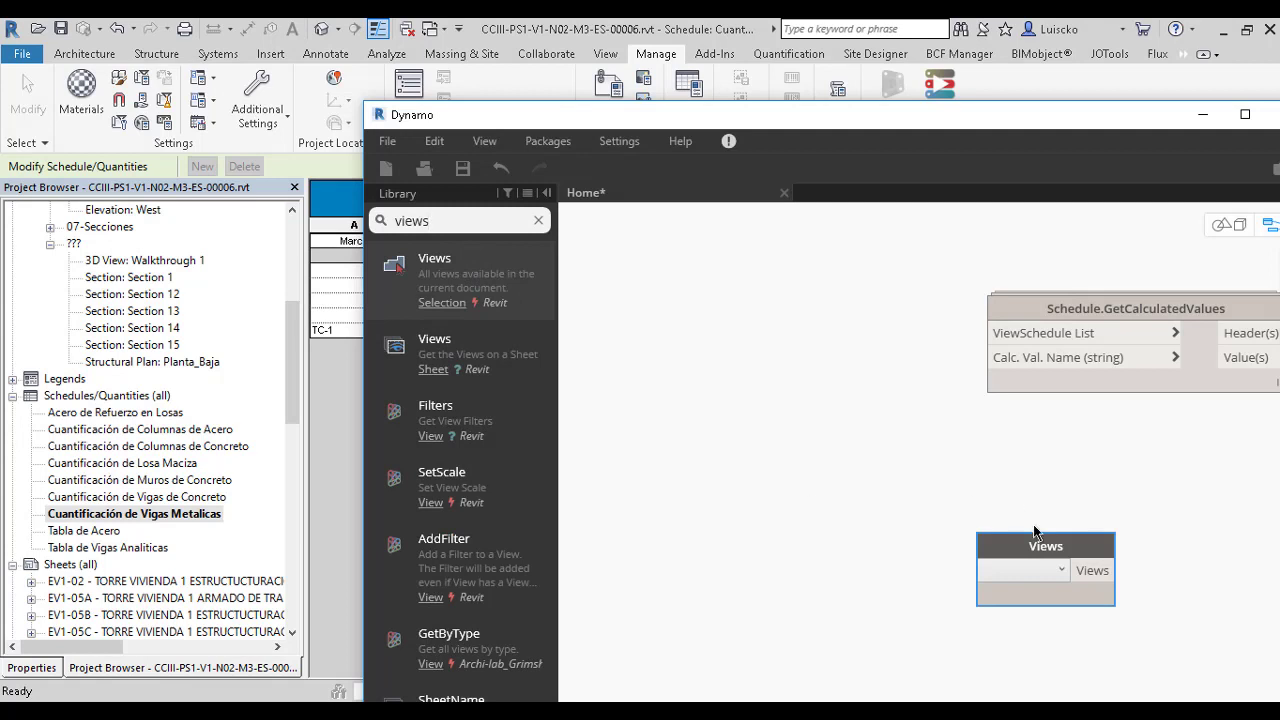
pyautogui.moveTo(596, 314); pyautogui.dragTo(781, 292)
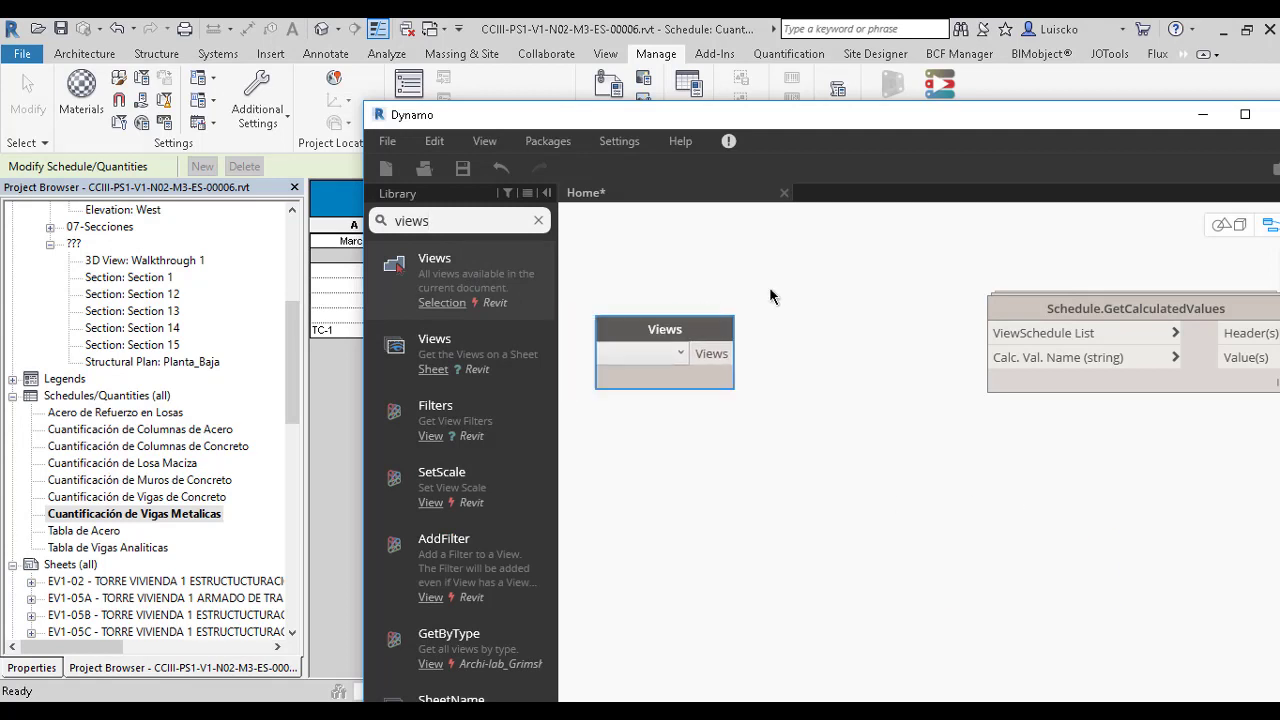
pyautogui.doubleClick(783, 296)
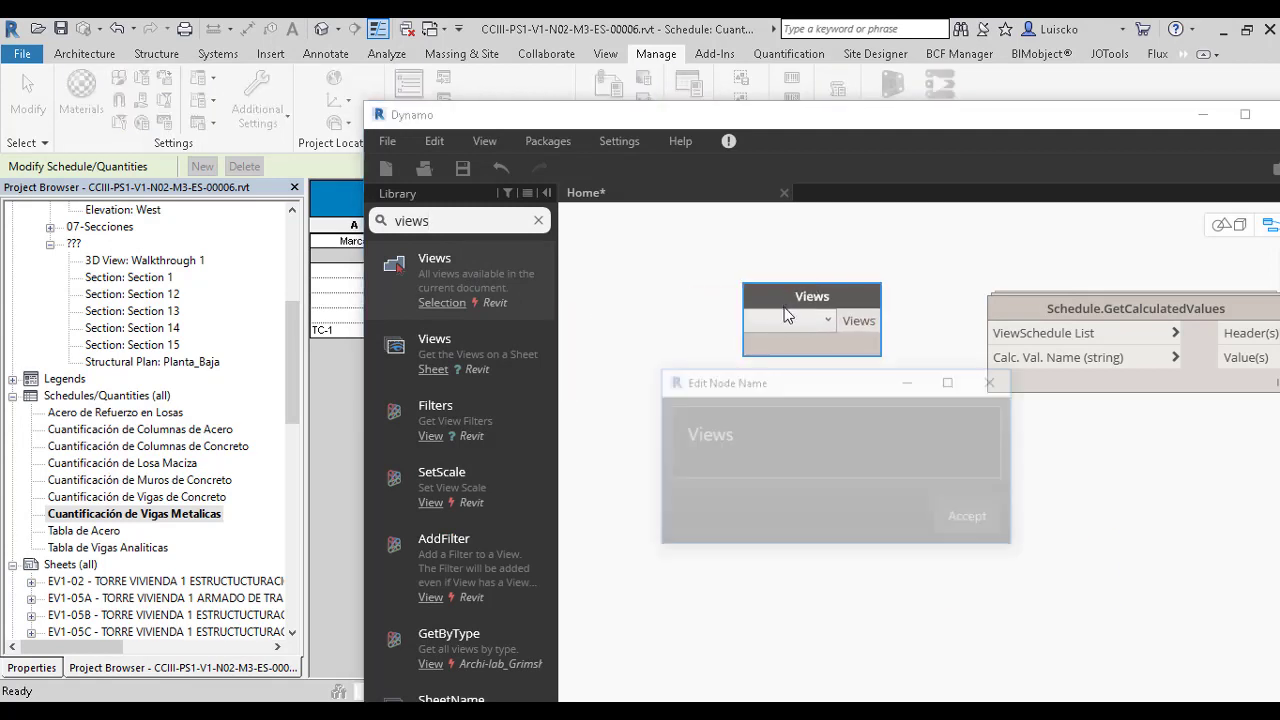
# - Keep the name Views and choose Cuantificación de Vigas Metalicas in its dropdown
pyautogui.click(995, 380)
pyautogui.scroll(-2, 711, 416)
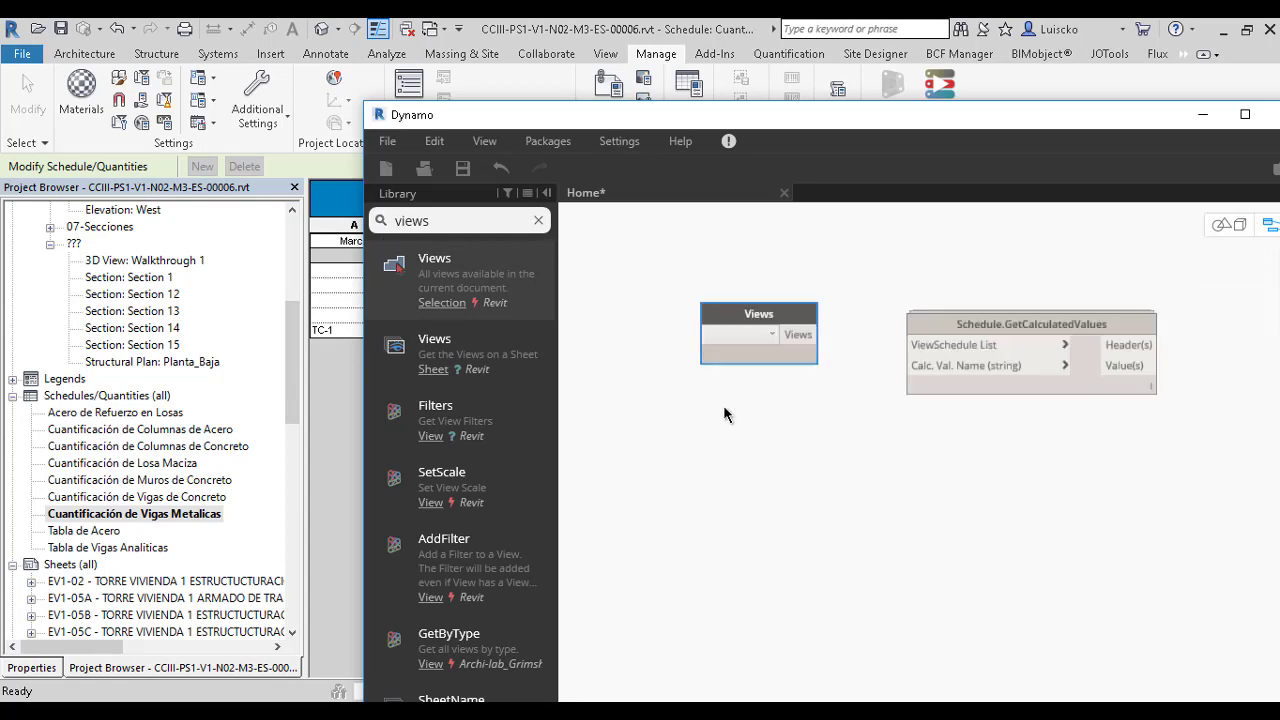
pyautogui.scroll(4, 652, 314)
pyautogui.click(655, 314)
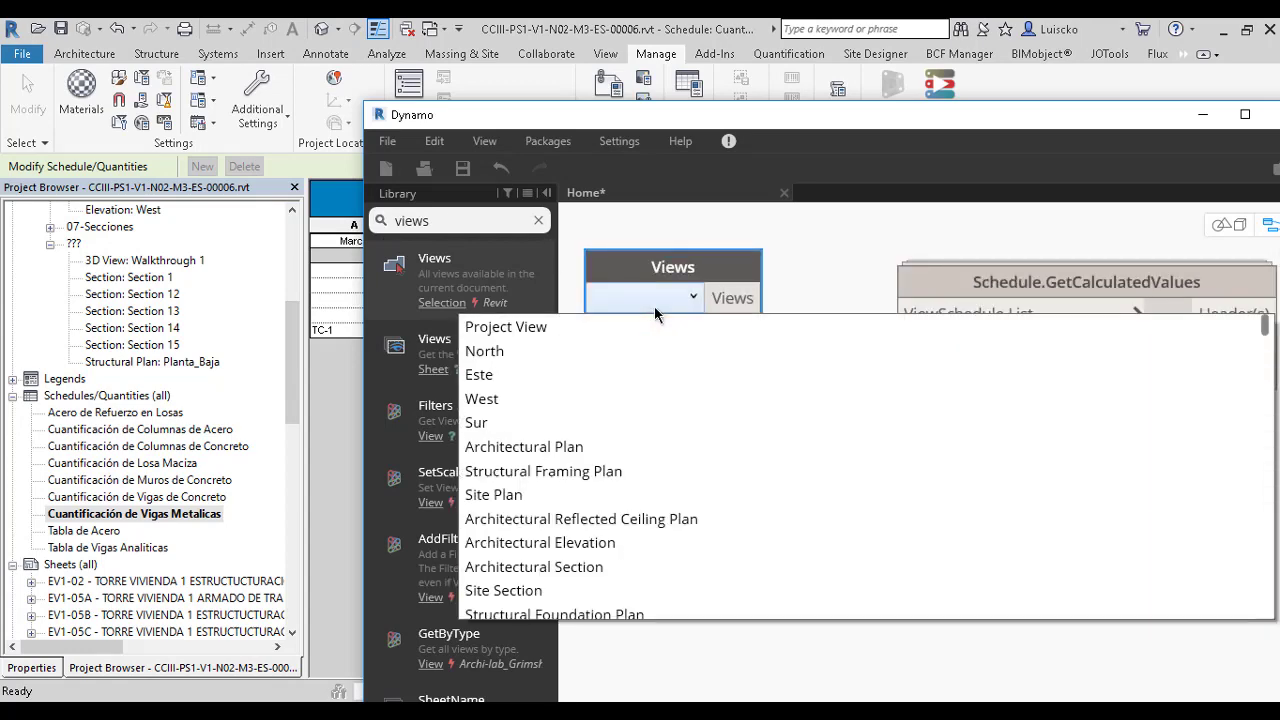
pyautogui.scroll(-1, 670, 360)
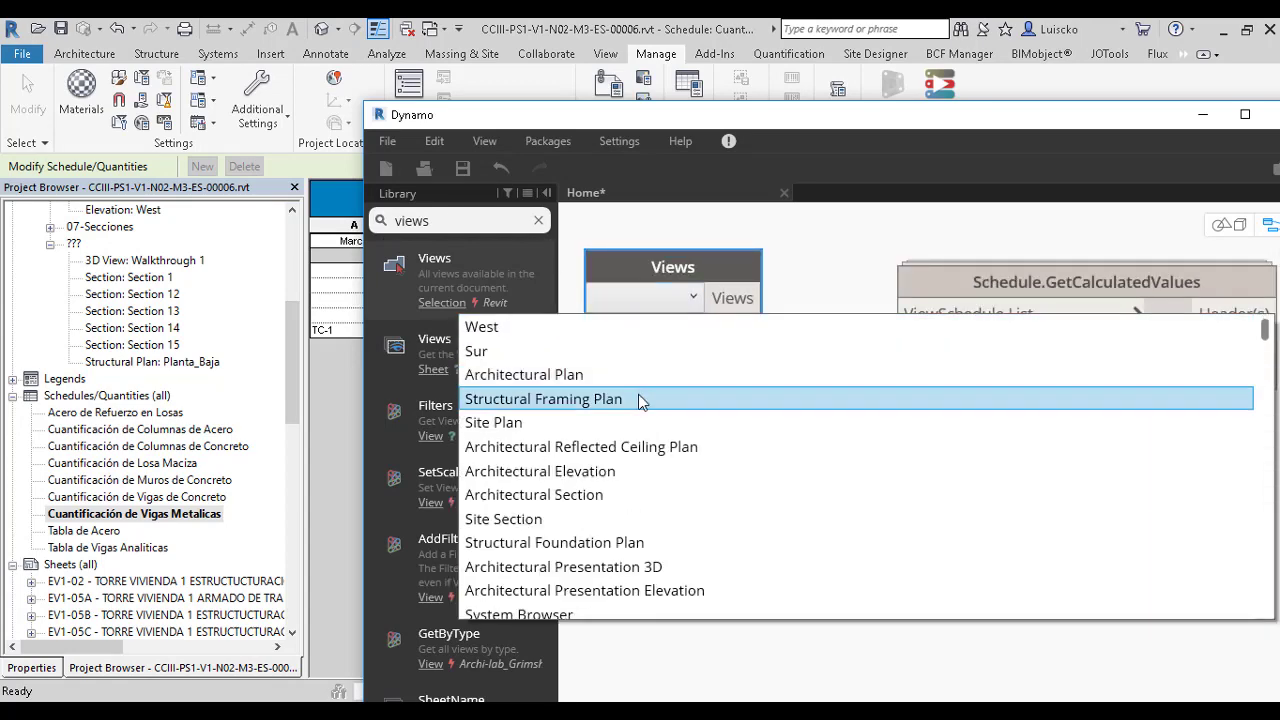
pyautogui.scroll(-2, 640, 400)
pyautogui.scroll(-4, 634, 377)
pyautogui.scroll(-1, 633, 450)
pyautogui.scroll(3, 633, 455)
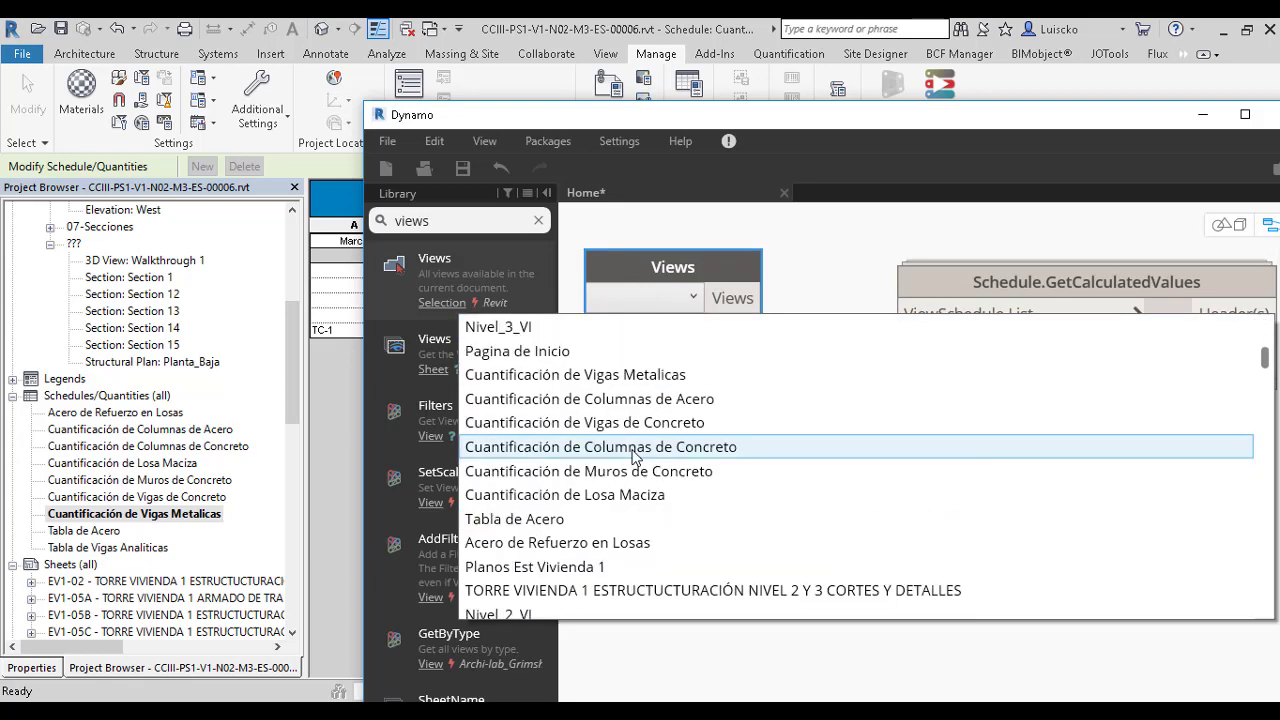
pyautogui.click(635, 372)
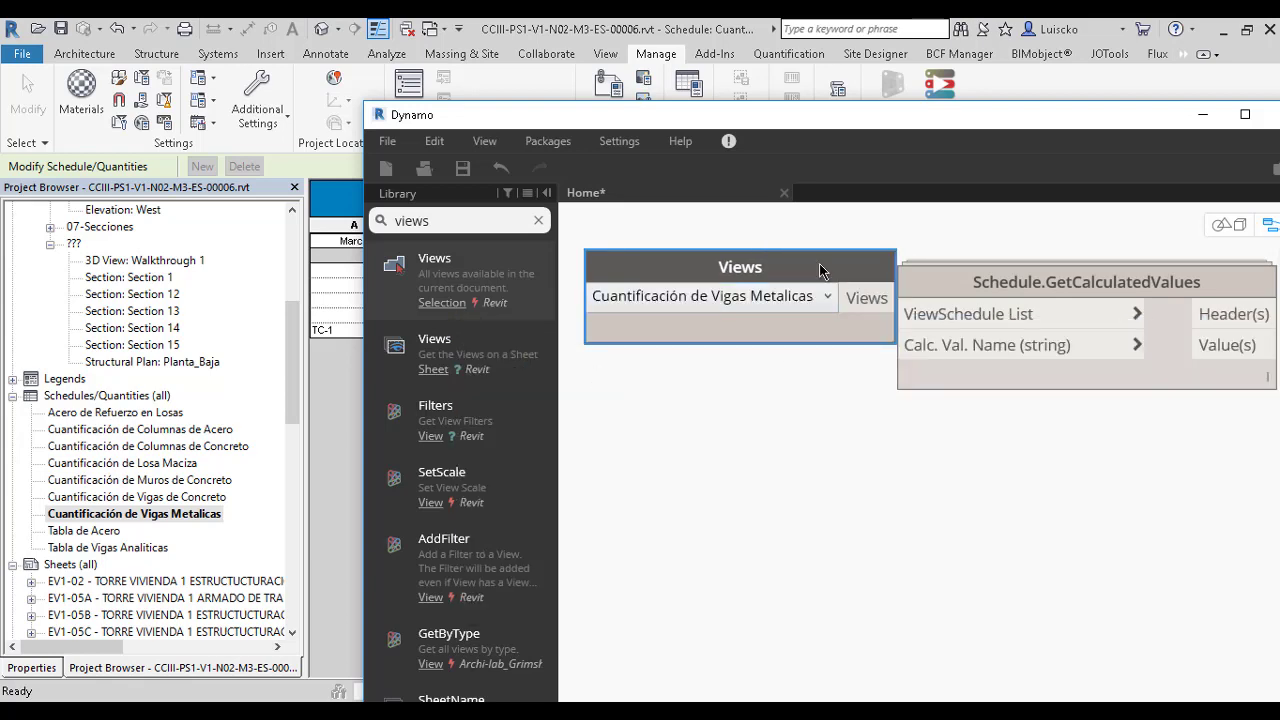
# - Wire the Views output into the ViewSchedule List input of Schedule.GetCalculatedValues
pyautogui.moveTo(820, 271); pyautogui.dragTo(706, 265)
pyautogui.moveTo(995, 291); pyautogui.dragTo(1016, 285)
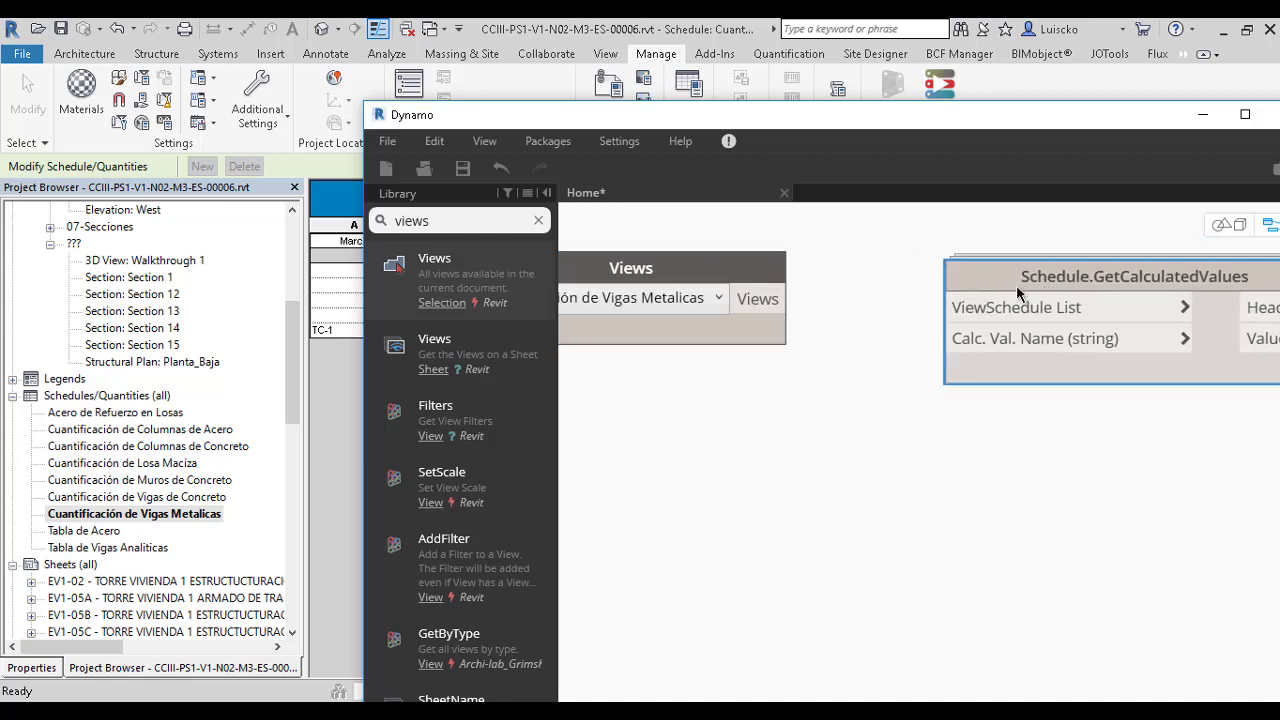
pyautogui.click(784, 298)
pyautogui.scroll(-1, 748, 420)
pyautogui.click(925, 323)
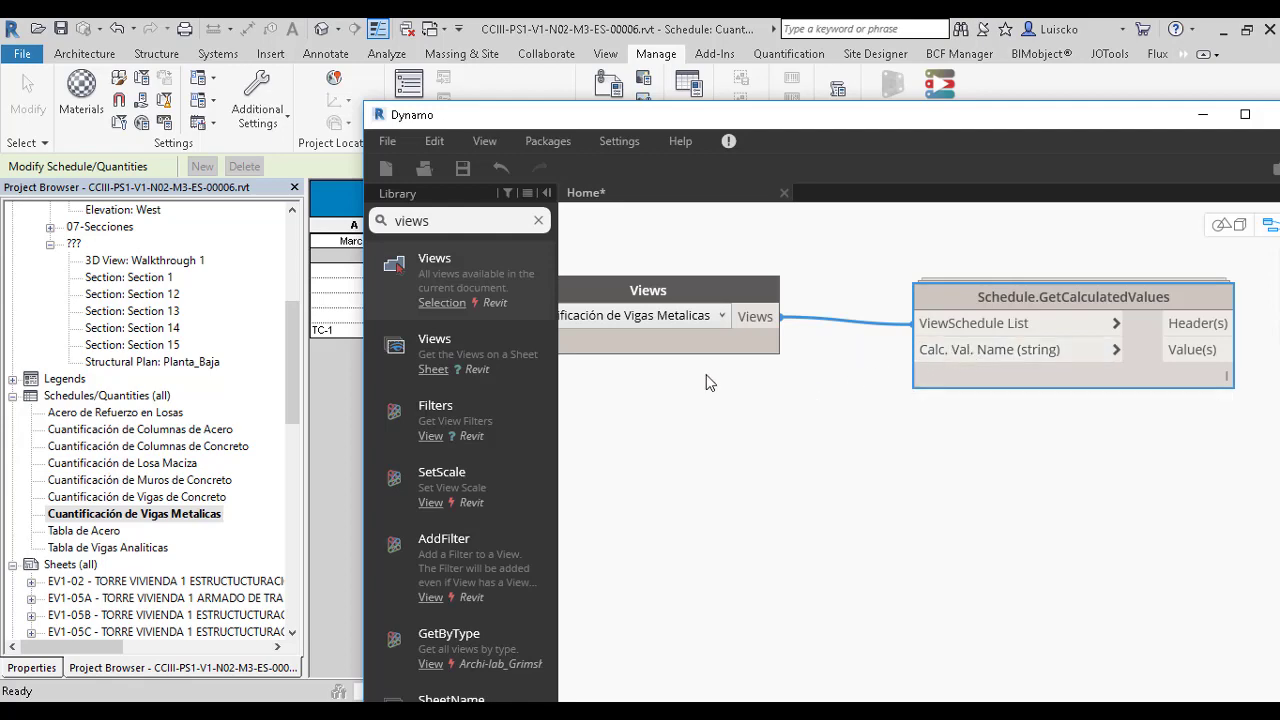
# - Check the exact Sección column heading in the Revit beam schedule
pyautogui.moveTo(816, 122); pyautogui.dragTo(733, 404)
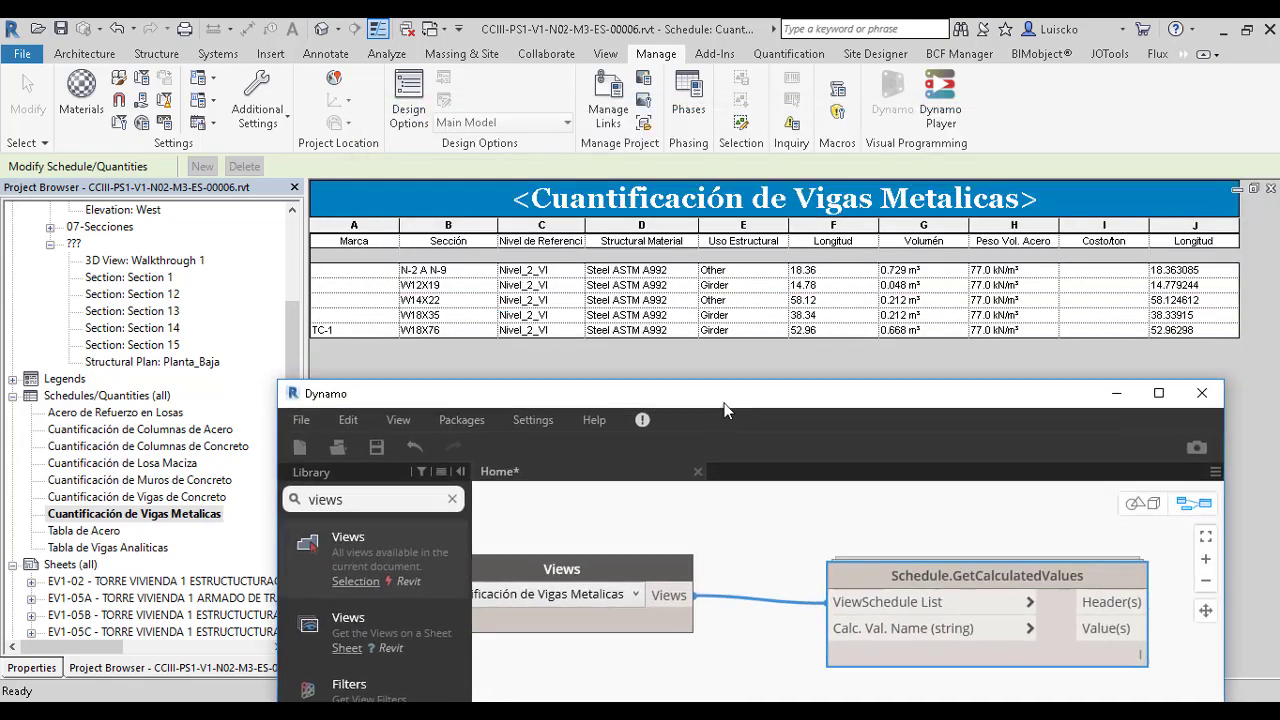
pyautogui.click(435, 248)
pyautogui.moveTo(432, 242); pyautogui.dragTo(484, 243)
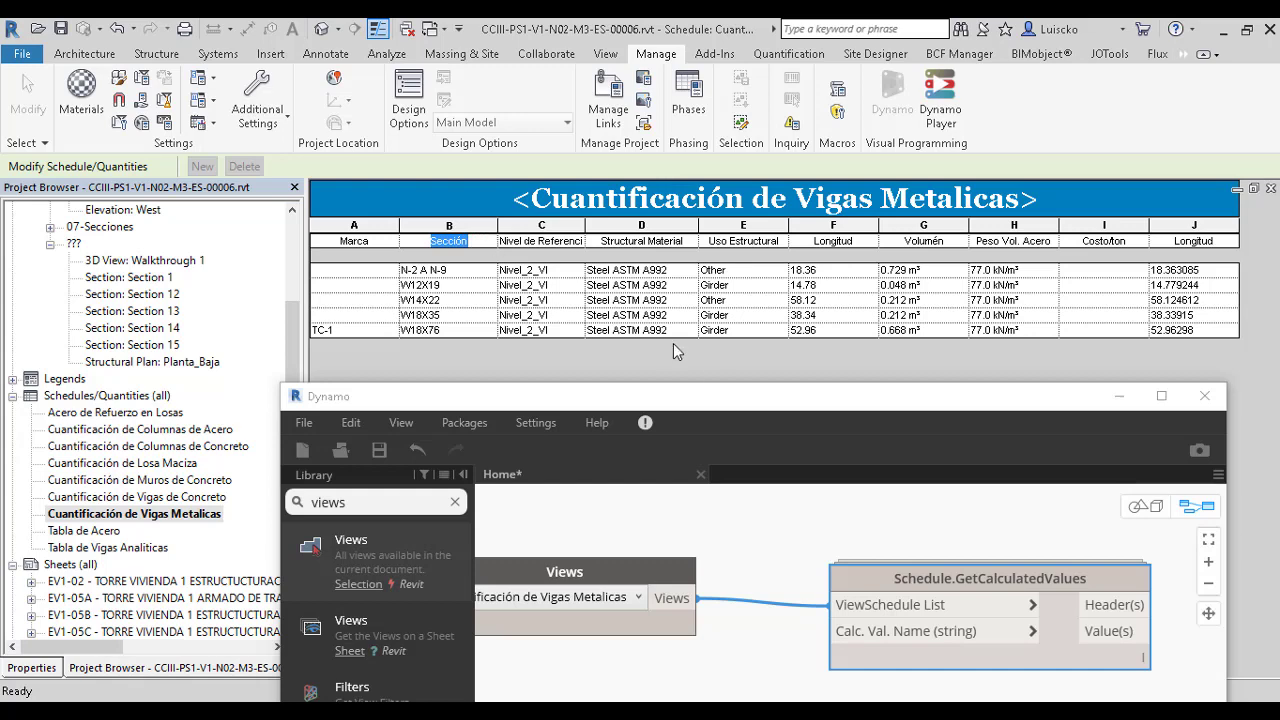
pyautogui.moveTo(733, 398); pyautogui.dragTo(707, 106)
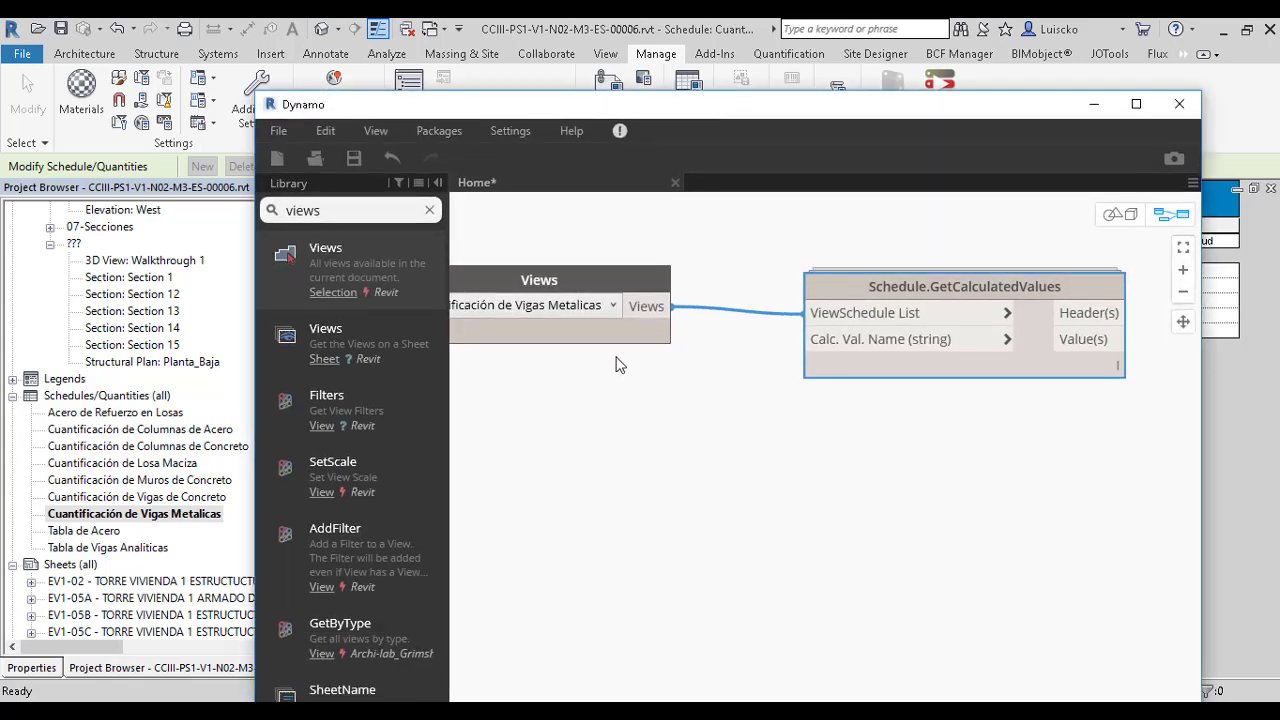
# - Create a Code Block containing "Sección"; and wire it to Calc. Val. Name
pyautogui.doubleClick(590, 383)
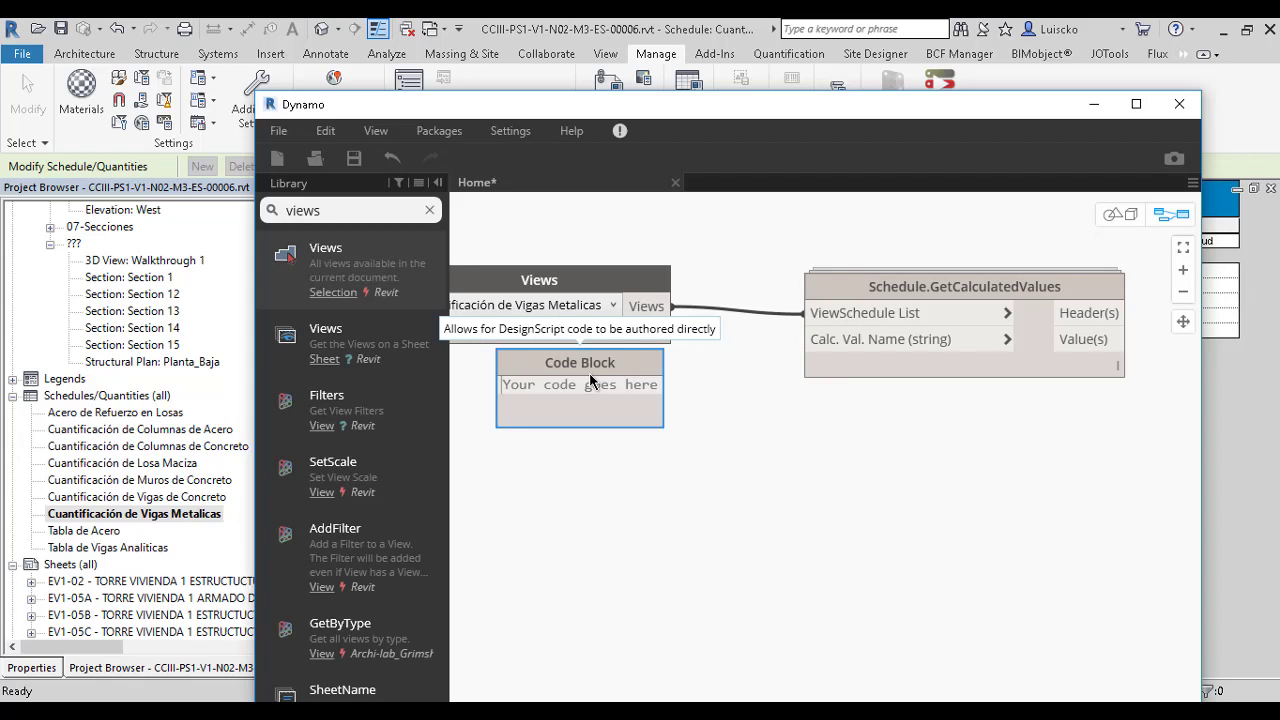
pyautogui.write('#')
pyautogui.press('BackSpace')
pyautogui.write('"')
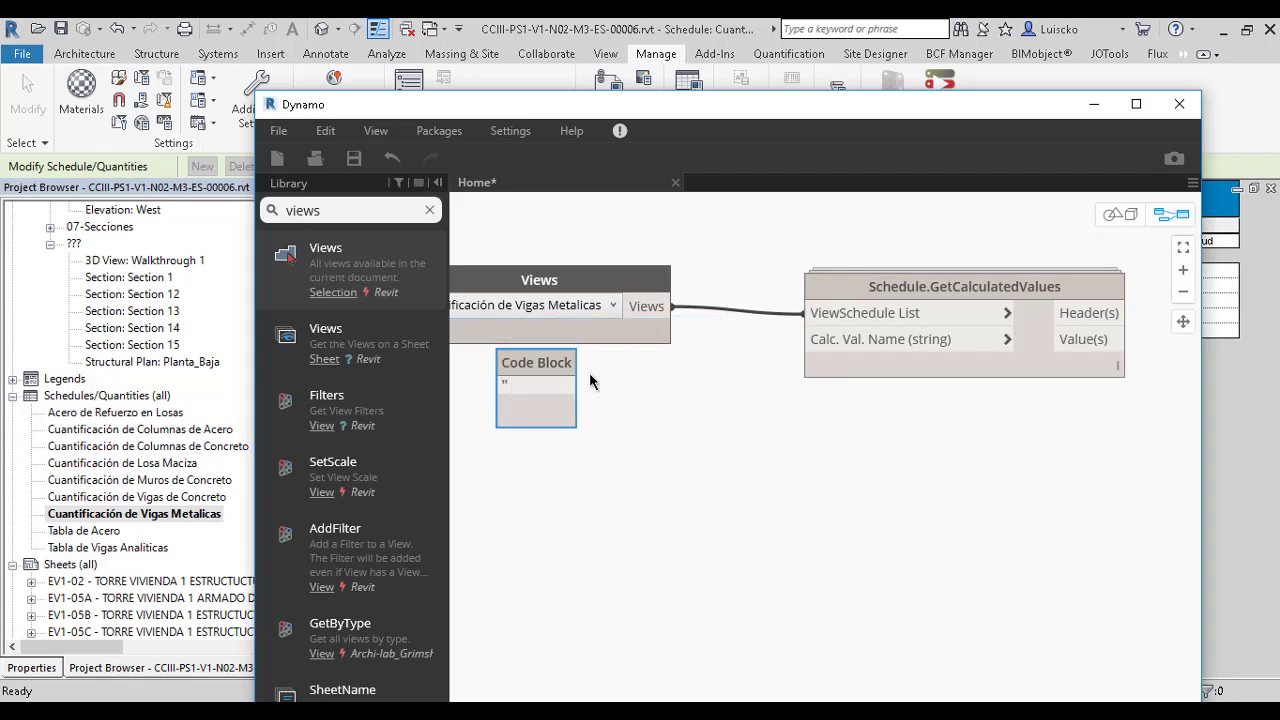
pyautogui.write('Sección";')
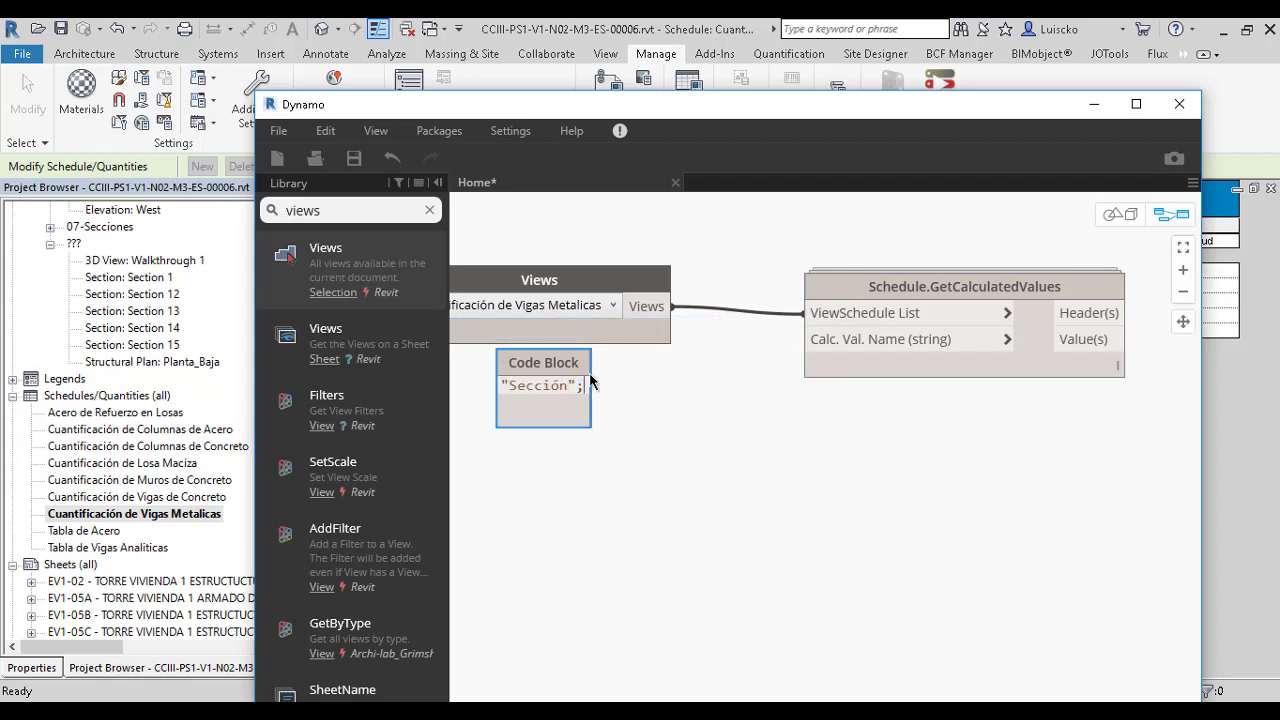
pyautogui.click(642, 475)
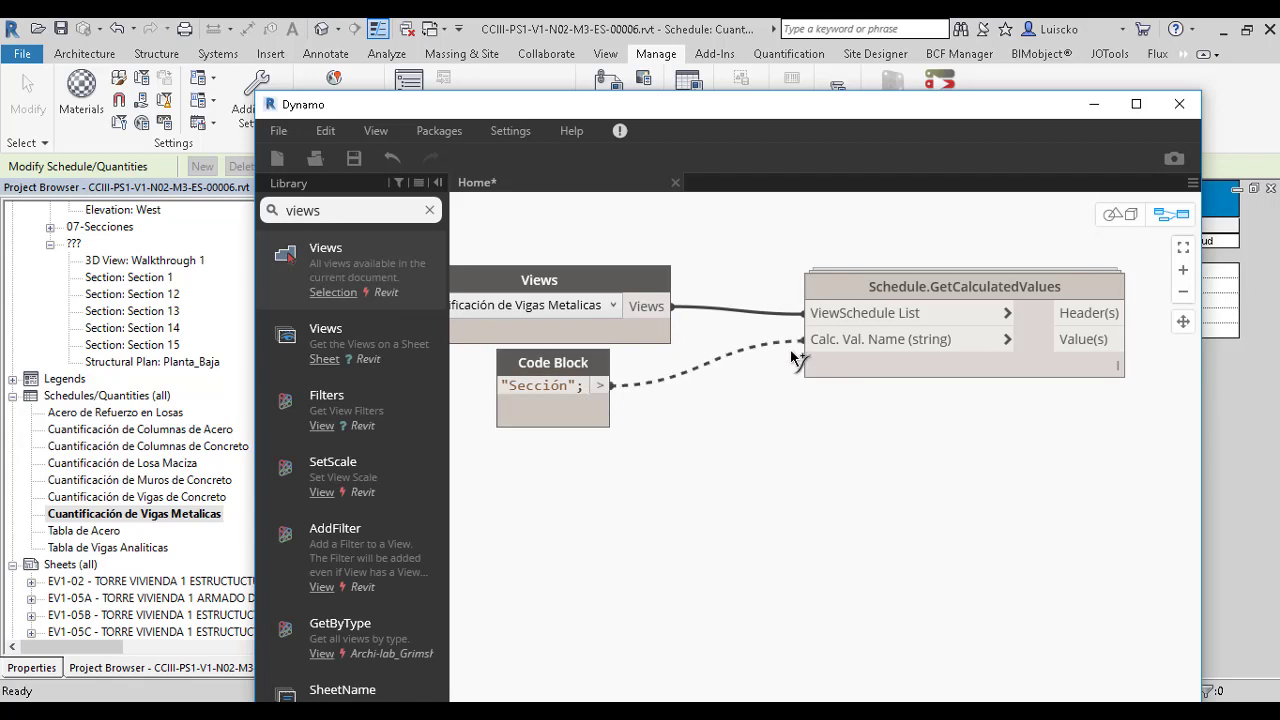
pyautogui.moveTo(600, 386); pyautogui.dragTo(808, 339)
pyautogui.scroll(-2, 850, 425)
# - Add a Watch node next to Schedule.GetCalculatedValues via canvas search
pyautogui.scroll(-1, 797, 441)
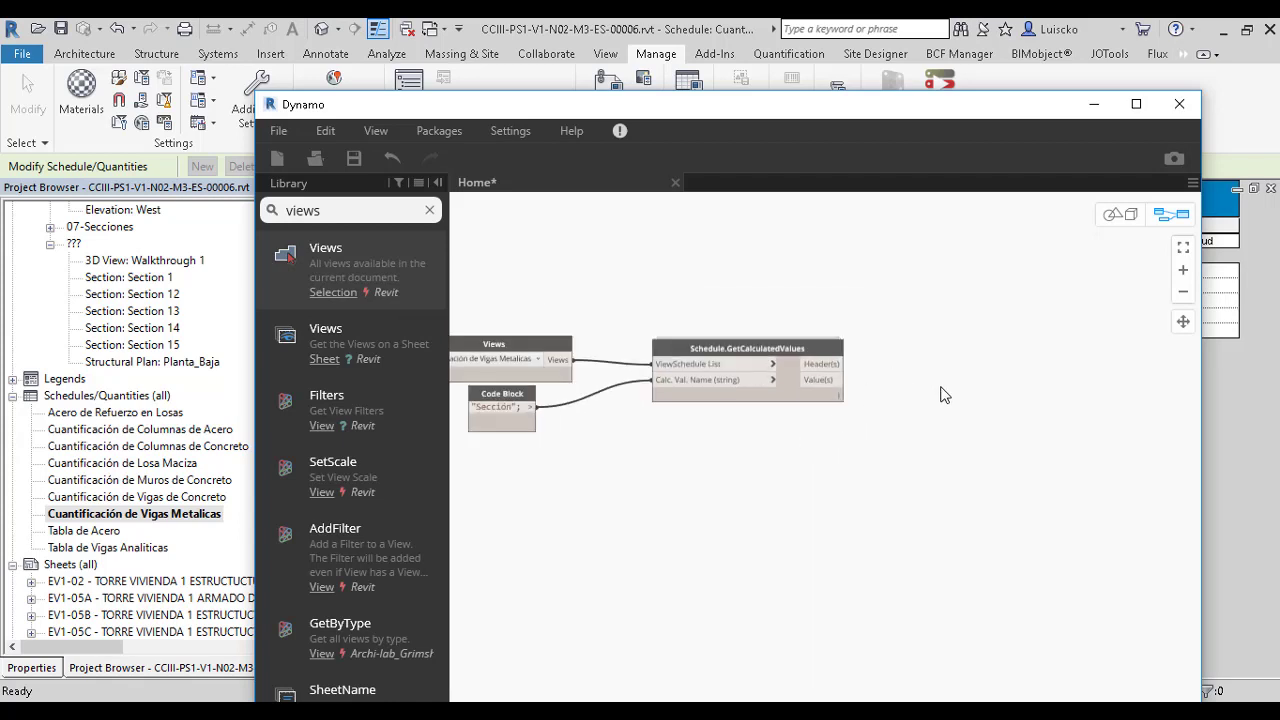
pyautogui.rightClick(945, 392)
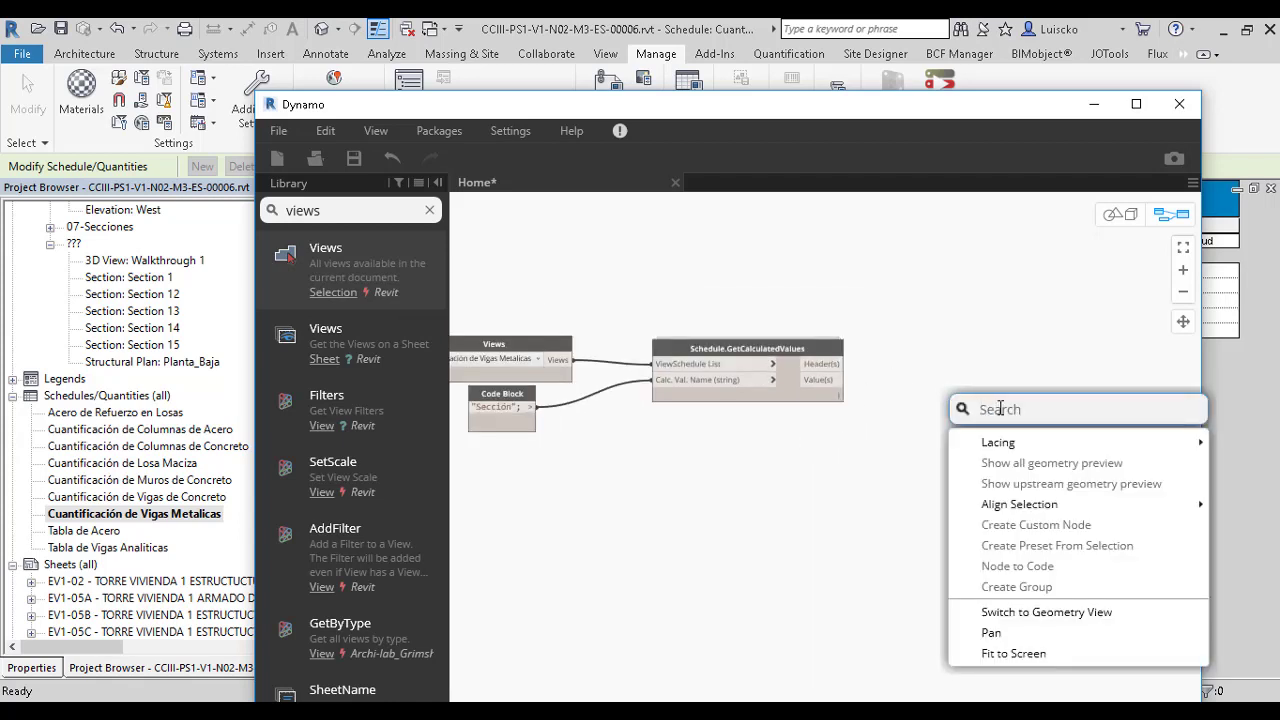
pyautogui.write('watch')
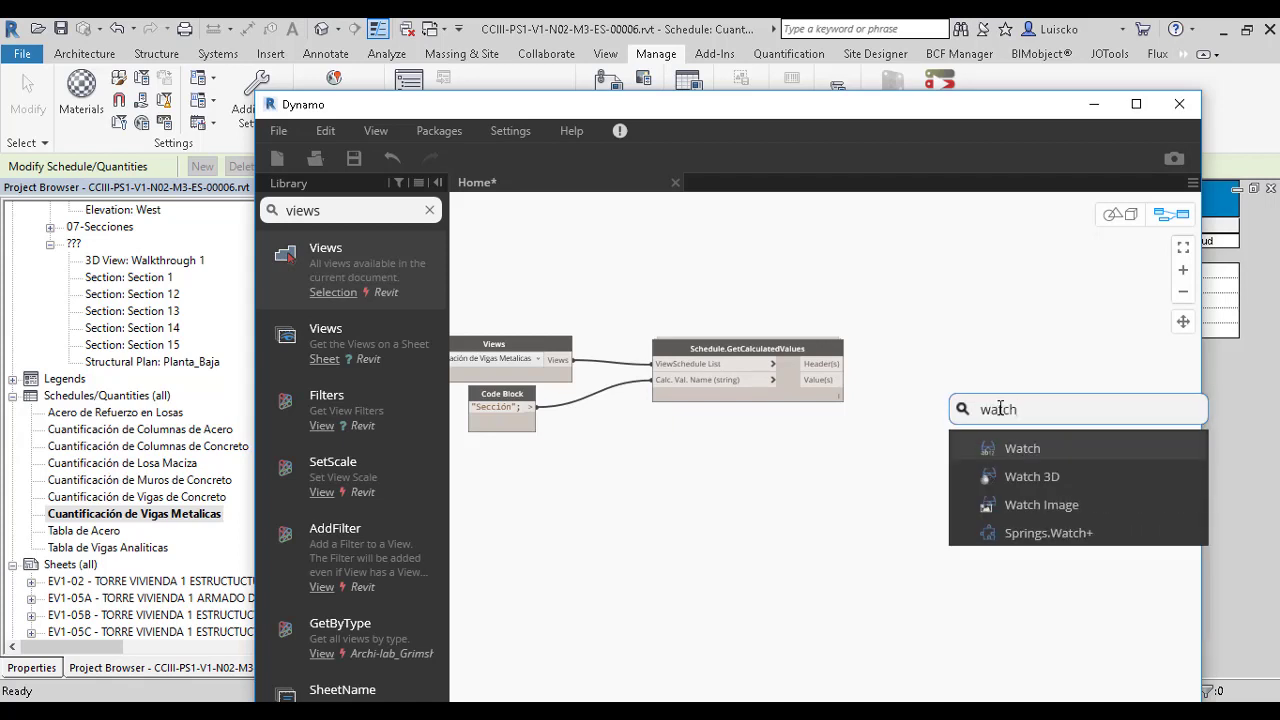
pyautogui.press('Return')
pyautogui.scroll(3, 1015, 420)
pyautogui.moveTo(1015, 422)
pyautogui.mouseDown()
pyautogui.moveTo(893, 366)
pyautogui.moveTo(848, 366)
pyautogui.mouseUp()
# - Wire Value(s) into the Watch to list sections N-2 A N-9, W12X19, W14X22, W18X35, W18X76
pyautogui.click(747, 337)
pyautogui.click(826, 388)
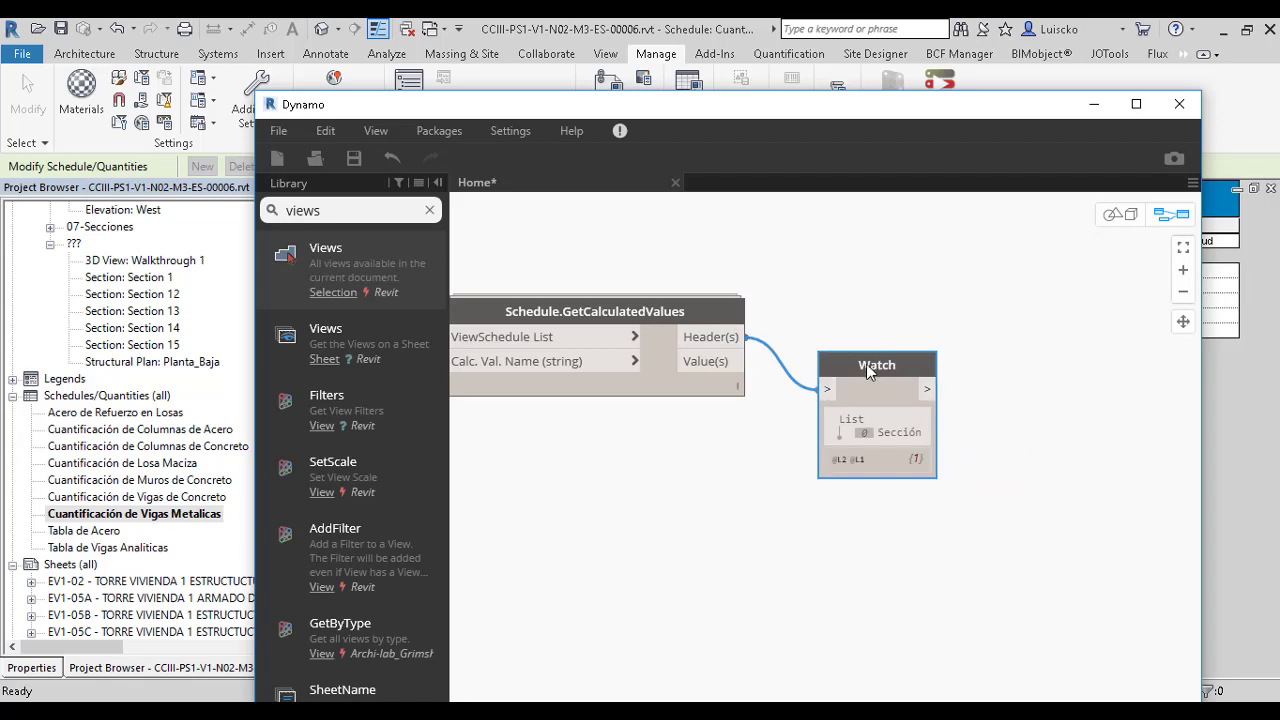
pyautogui.moveTo(706, 361)
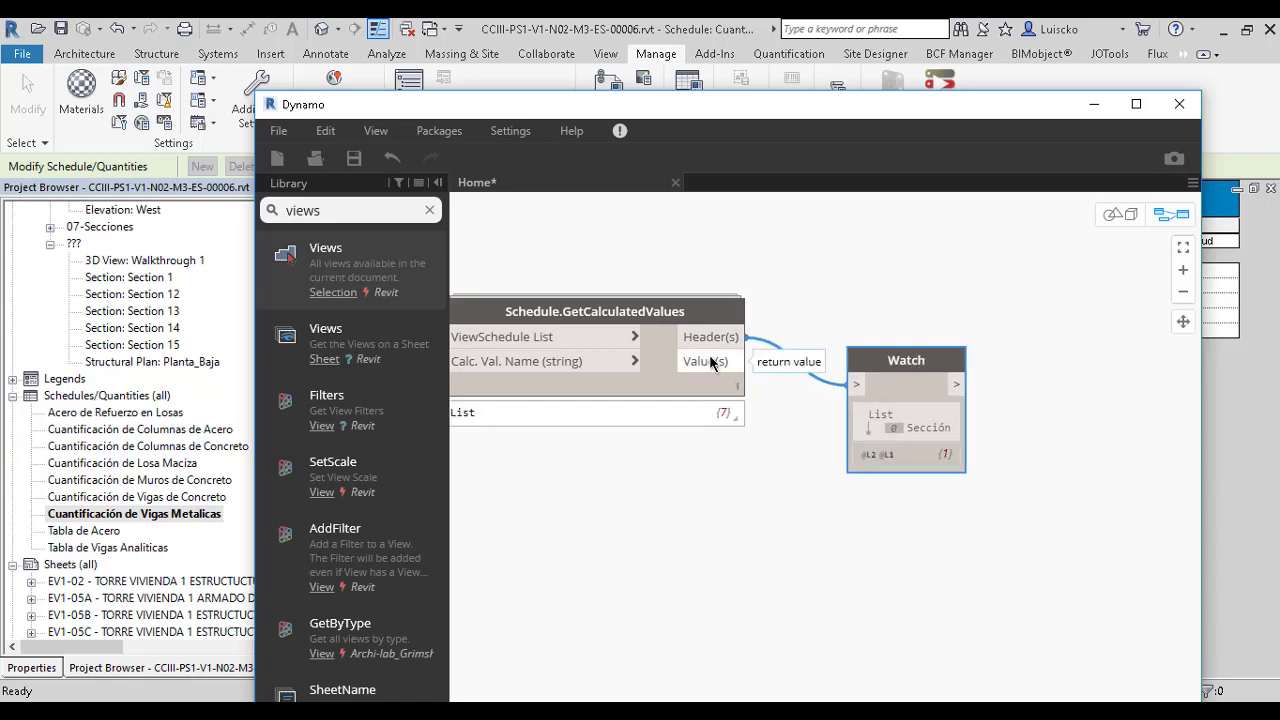
pyautogui.click(712, 362)
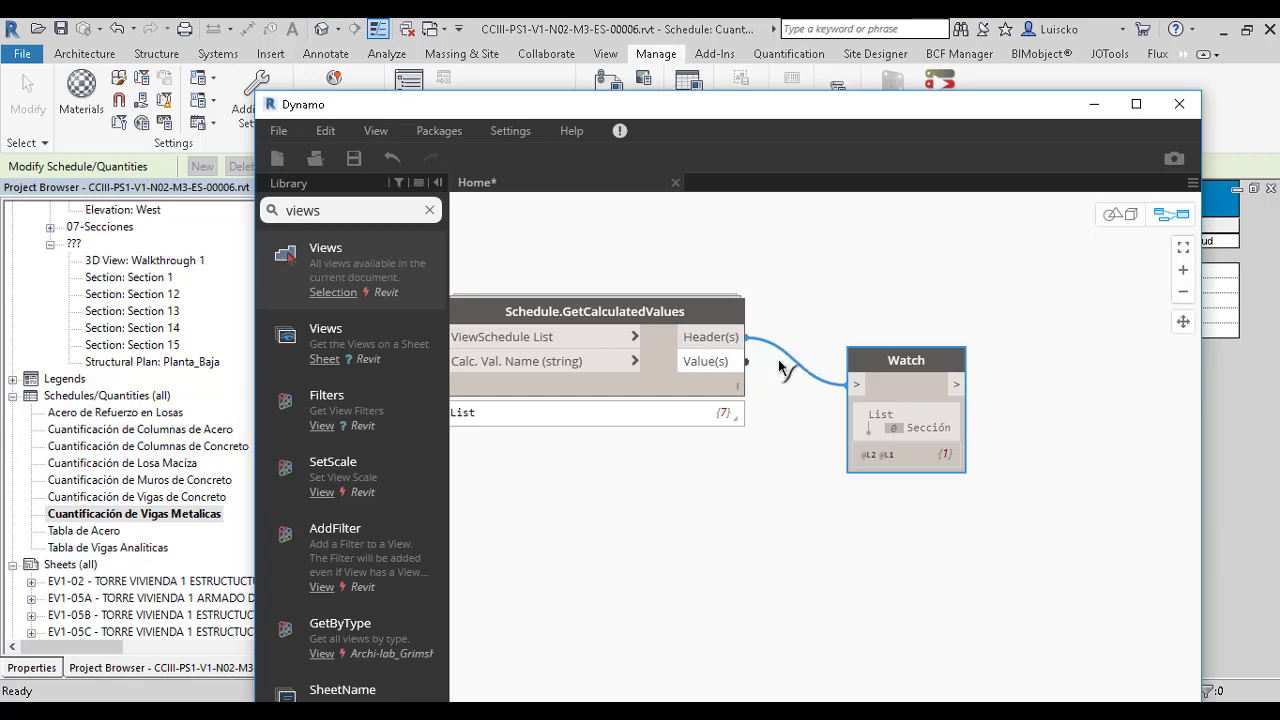
pyautogui.click(855, 384)
pyautogui.moveTo(879, 473); pyautogui.dragTo(751, 403, button='middle')
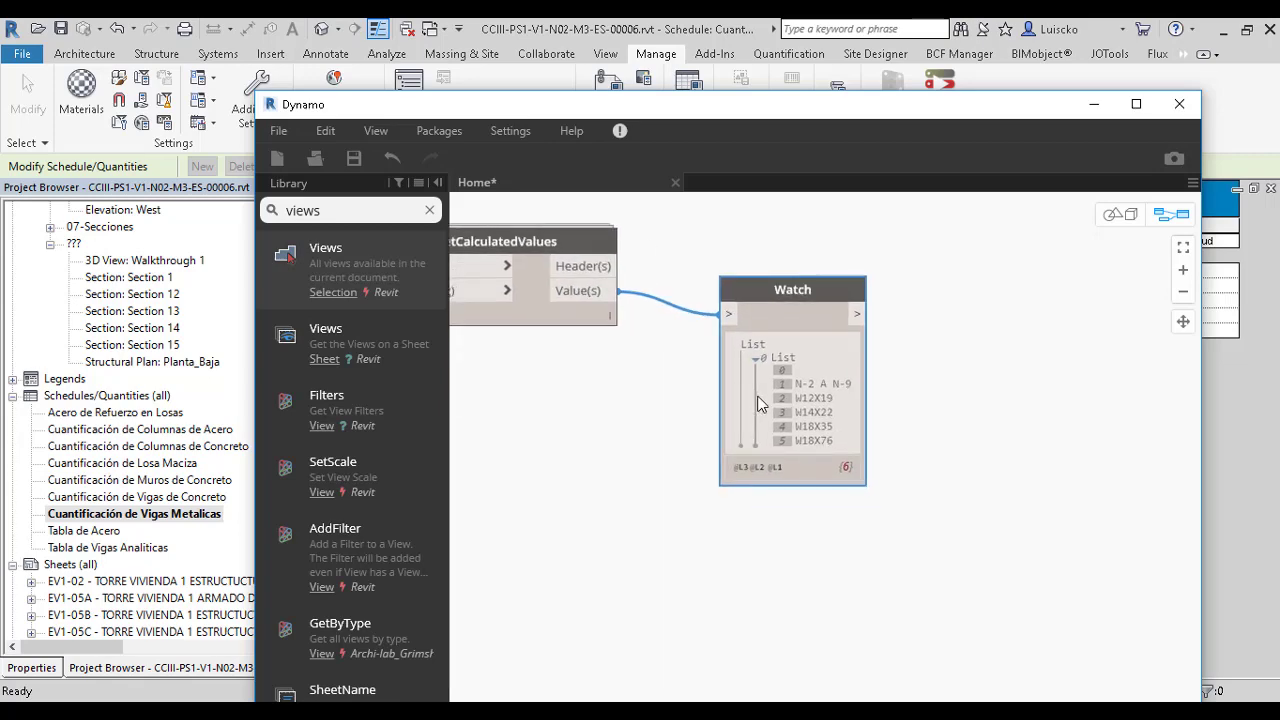
pyautogui.moveTo(524, 97)
pyautogui.mouseDown()
pyautogui.moveTo(558, 420)
pyautogui.moveTo(587, 134)
pyautogui.mouseUp()
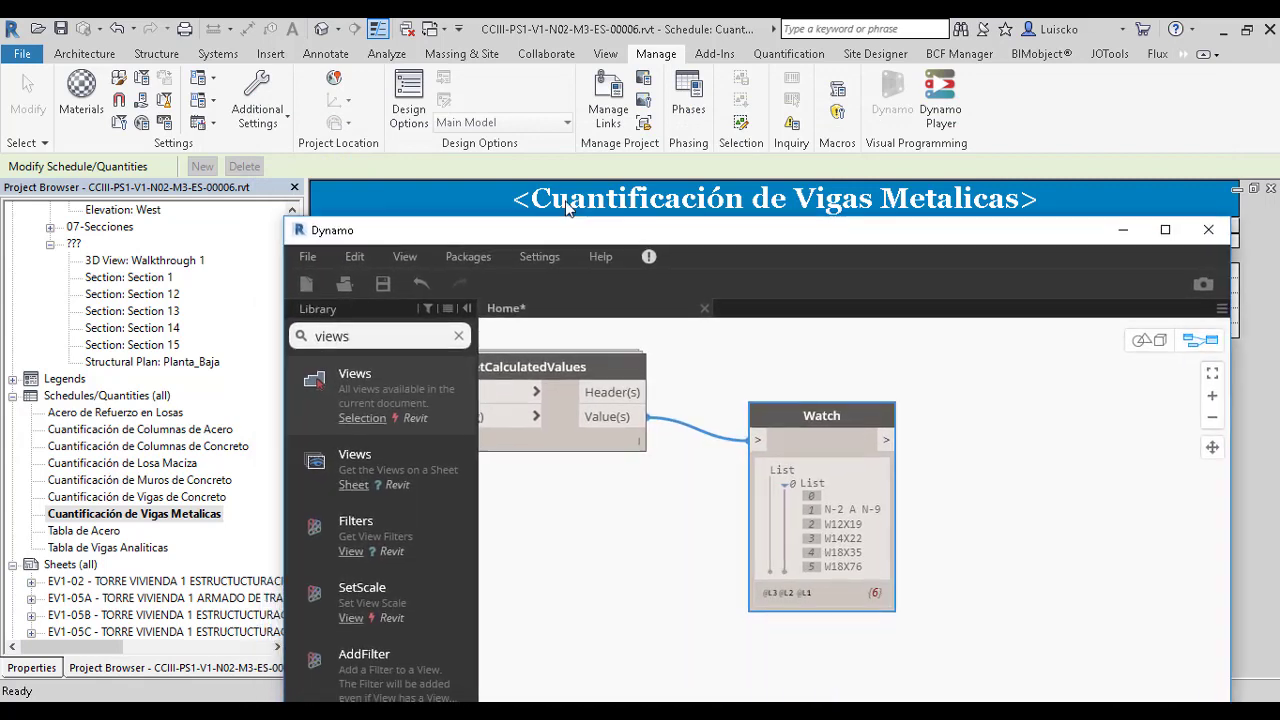
pyautogui.scroll(-5, 685, 426)
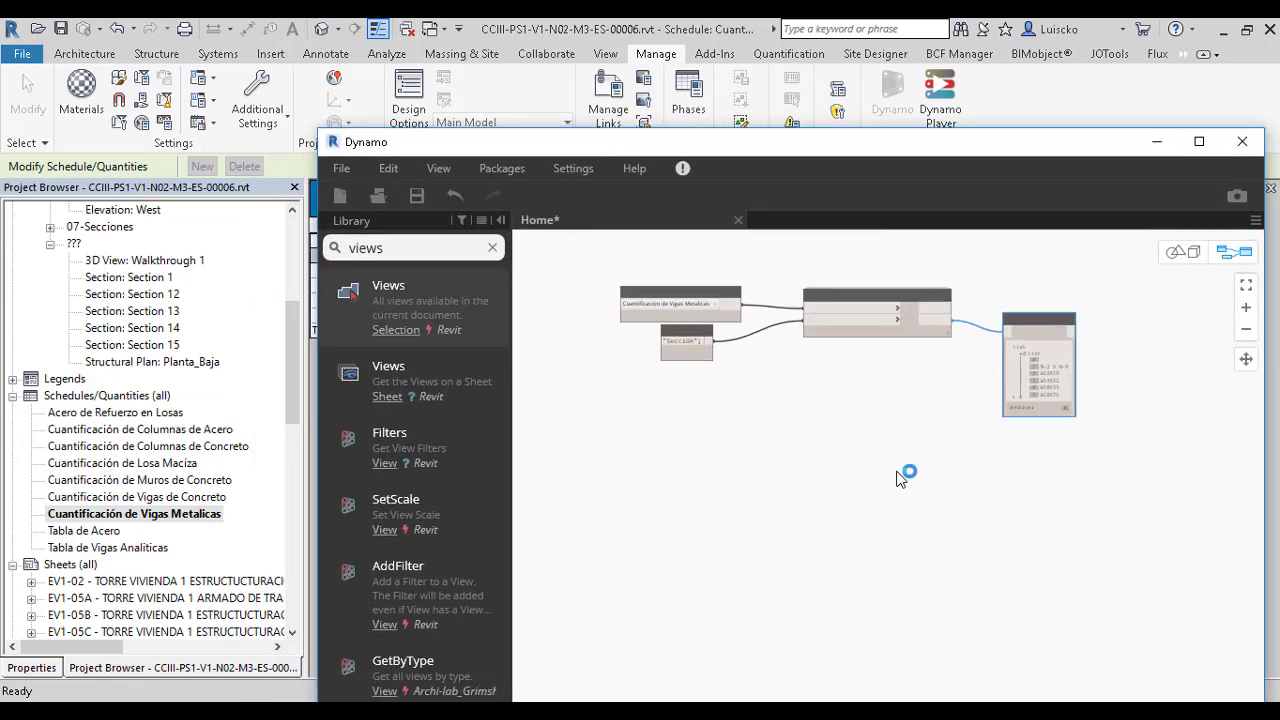
# - Edit the Code Block, adding a comma and a quoted Nivel entry after "Sección"
pyautogui.moveTo(685, 426); pyautogui.dragTo(968, 417, button='middle')
pyautogui.moveTo(918, 466); pyautogui.dragTo(658, 278)
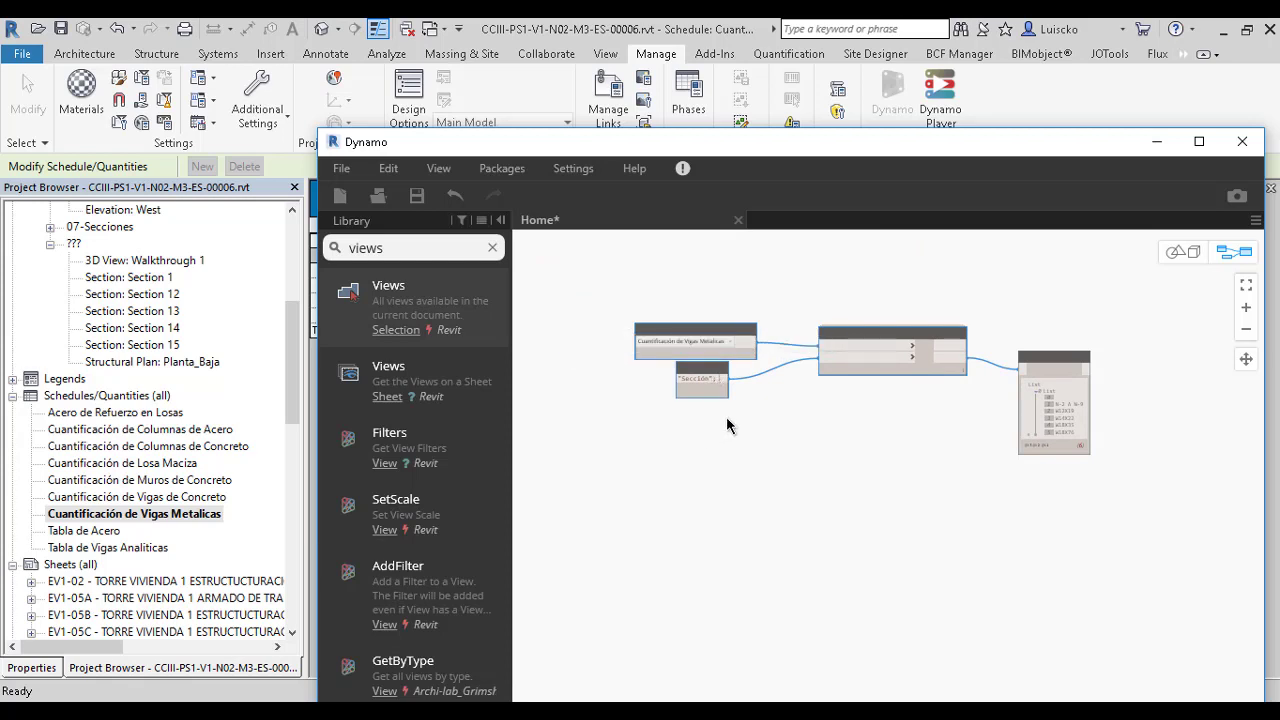
pyautogui.scroll(3, 700, 400)
pyautogui.scroll(2, 774, 435)
pyautogui.moveTo(624, 362)
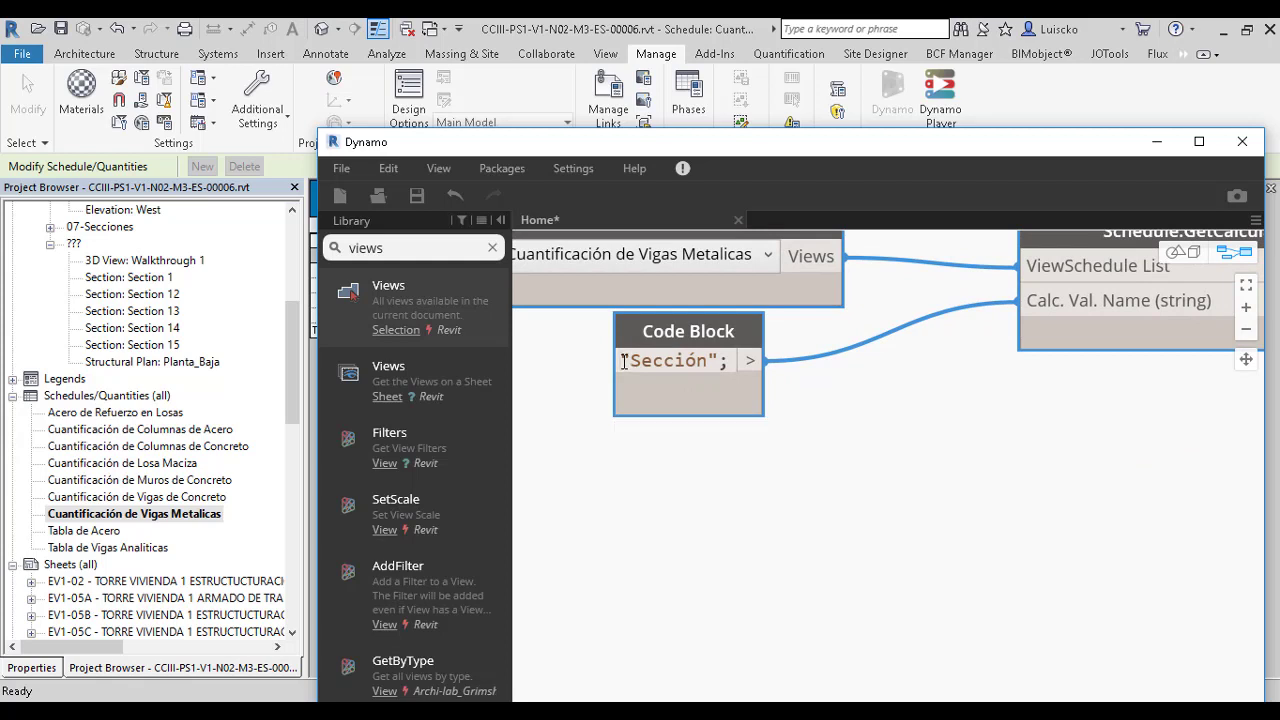
pyautogui.doubleClick(624, 362)
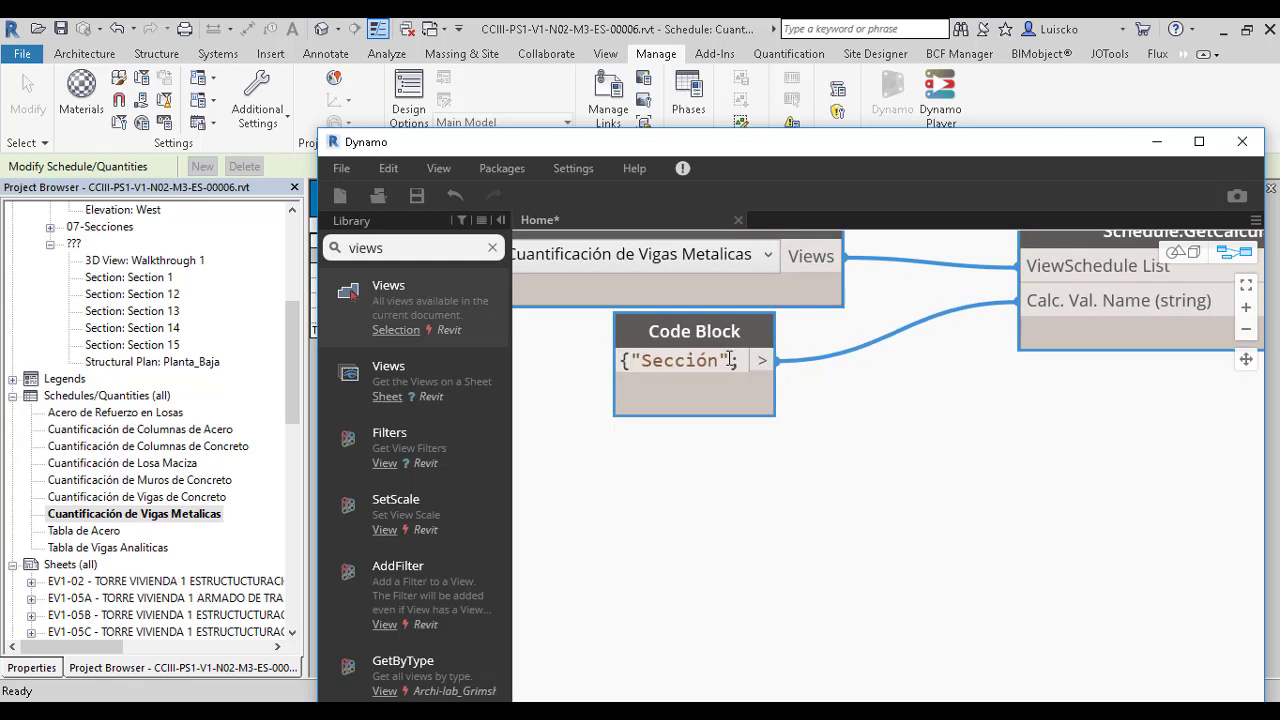
pyautogui.write(',')
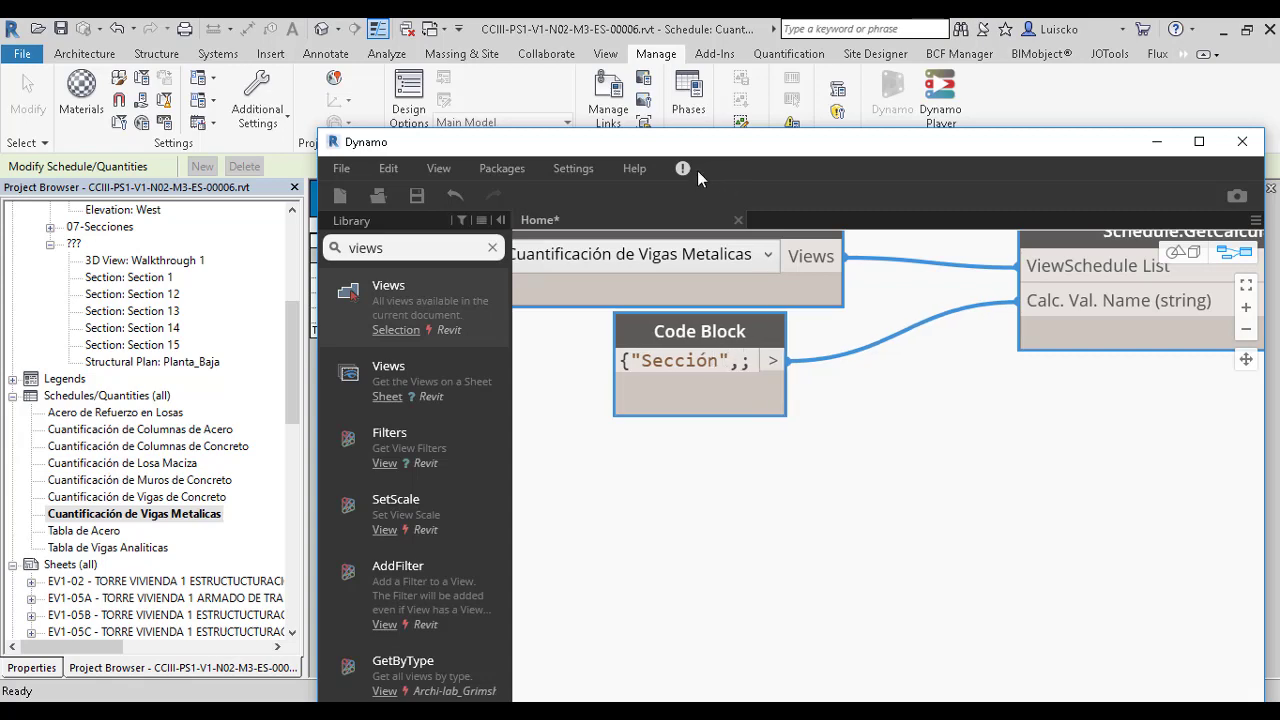
pyautogui.moveTo(681, 151)
pyautogui.mouseDown()
pyautogui.moveTo(596, 338)
pyautogui.moveTo(566, 147)
pyautogui.mouseUp()
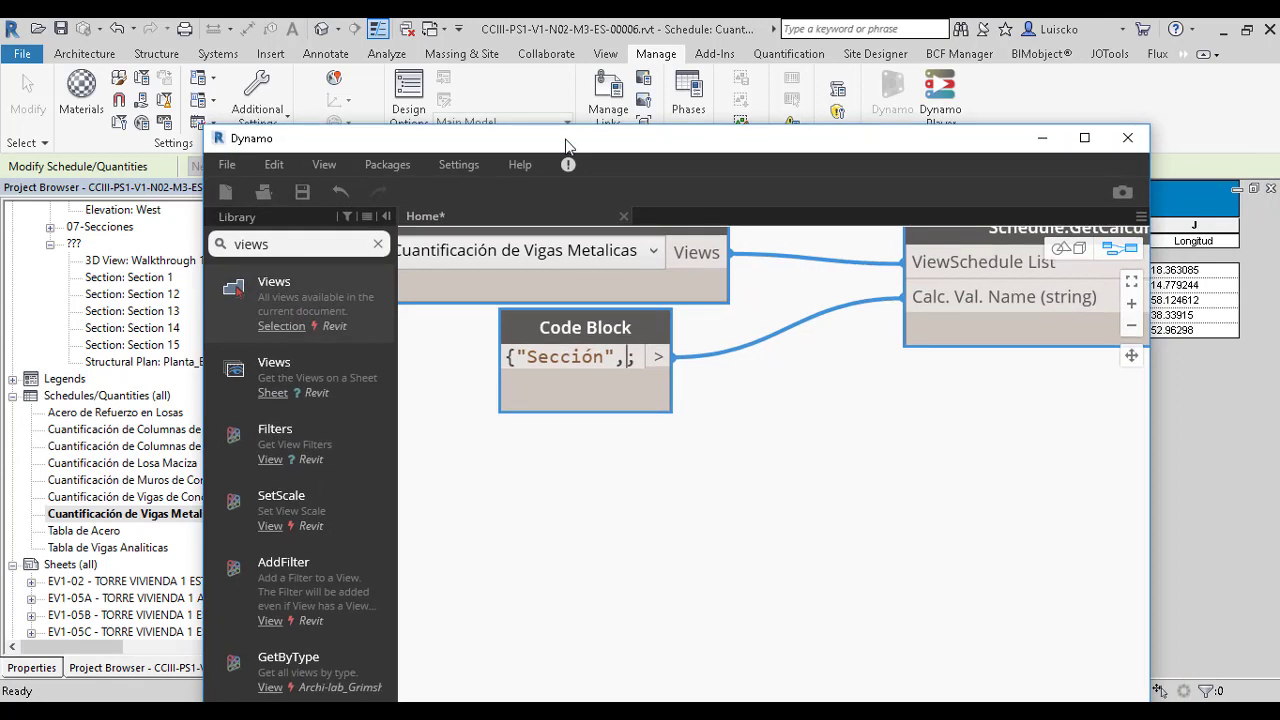
pyautogui.write('Nivel')
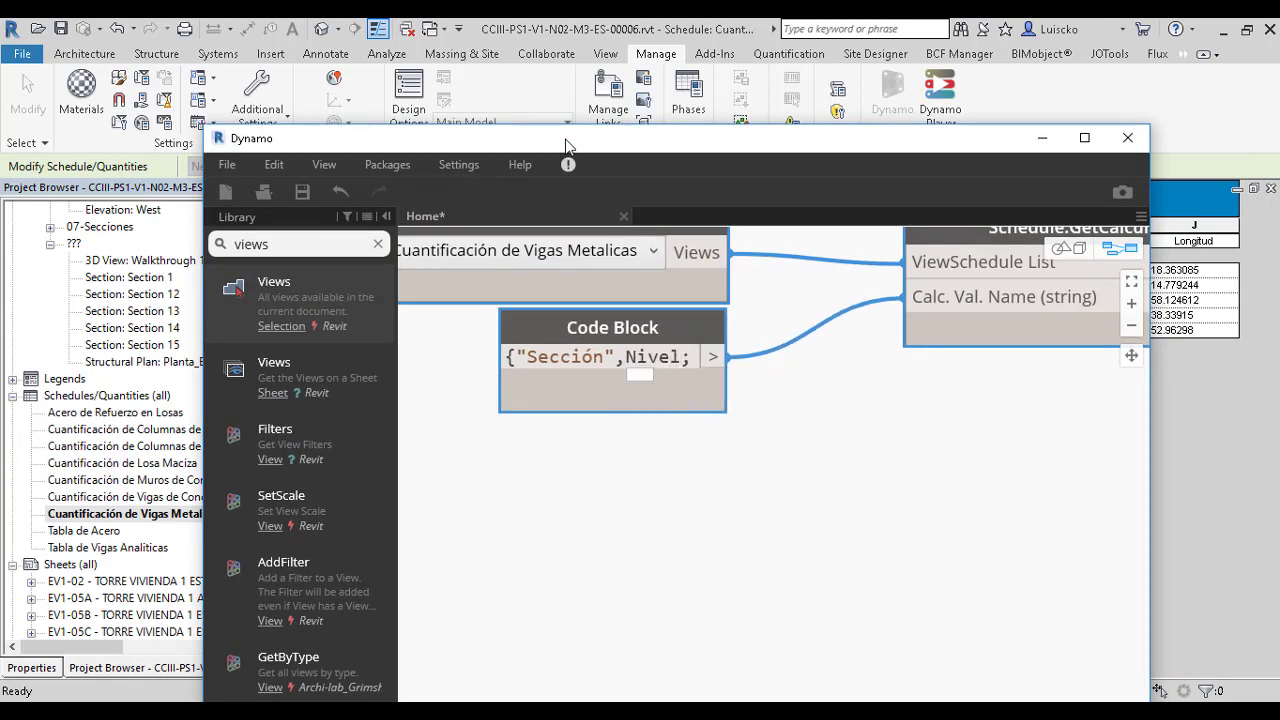
pyautogui.press('Left')
pyautogui.press('Left')
pyautogui.press('Left')
pyautogui.press('Left')
pyautogui.press('Left')
pyautogui.press('Left')
pyautogui.write('"')
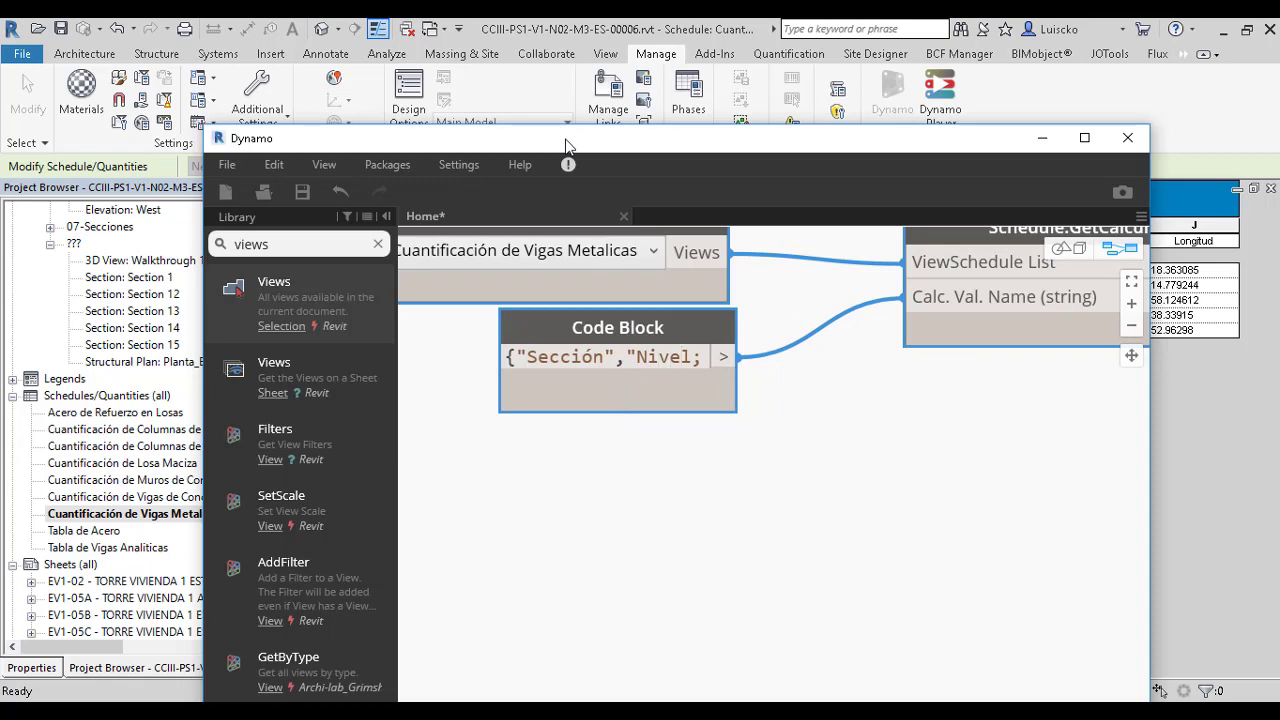
# - Complete the Code Block as {"Sección","Nivel de Referencia"} using the schedule's heading text
pyautogui.moveTo(565, 145); pyautogui.dragTo(638, 313)
pyautogui.click(567, 250)
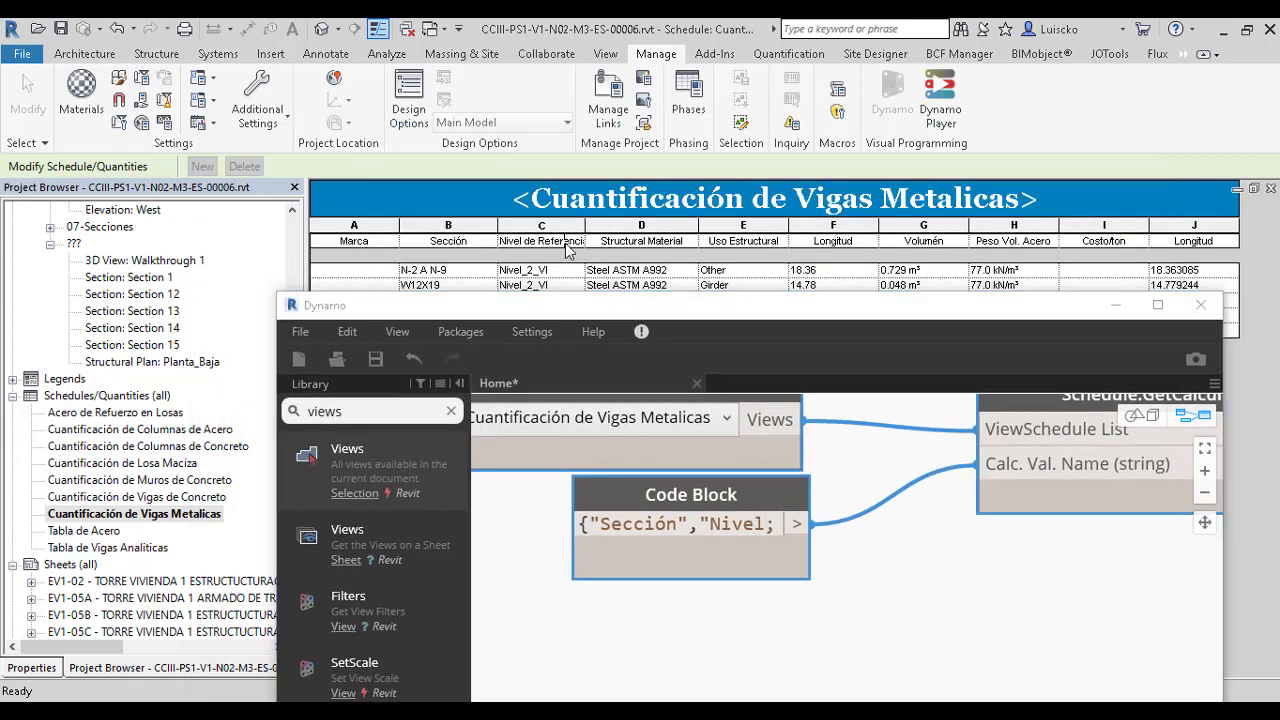
pyautogui.moveTo(503, 244); pyautogui.dragTo(585, 244)
pyautogui.click(718, 528)
pyautogui.moveTo(708, 522); pyautogui.dragTo(768, 522)
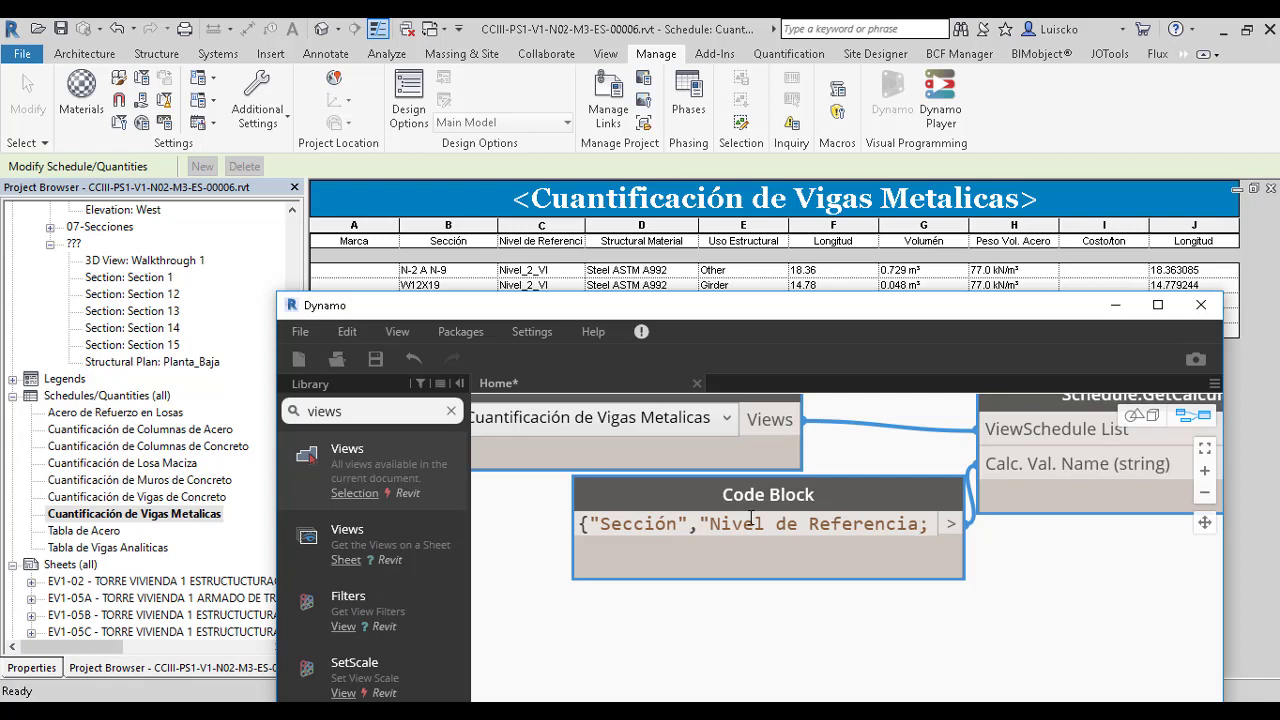
pyautogui.write('"}')
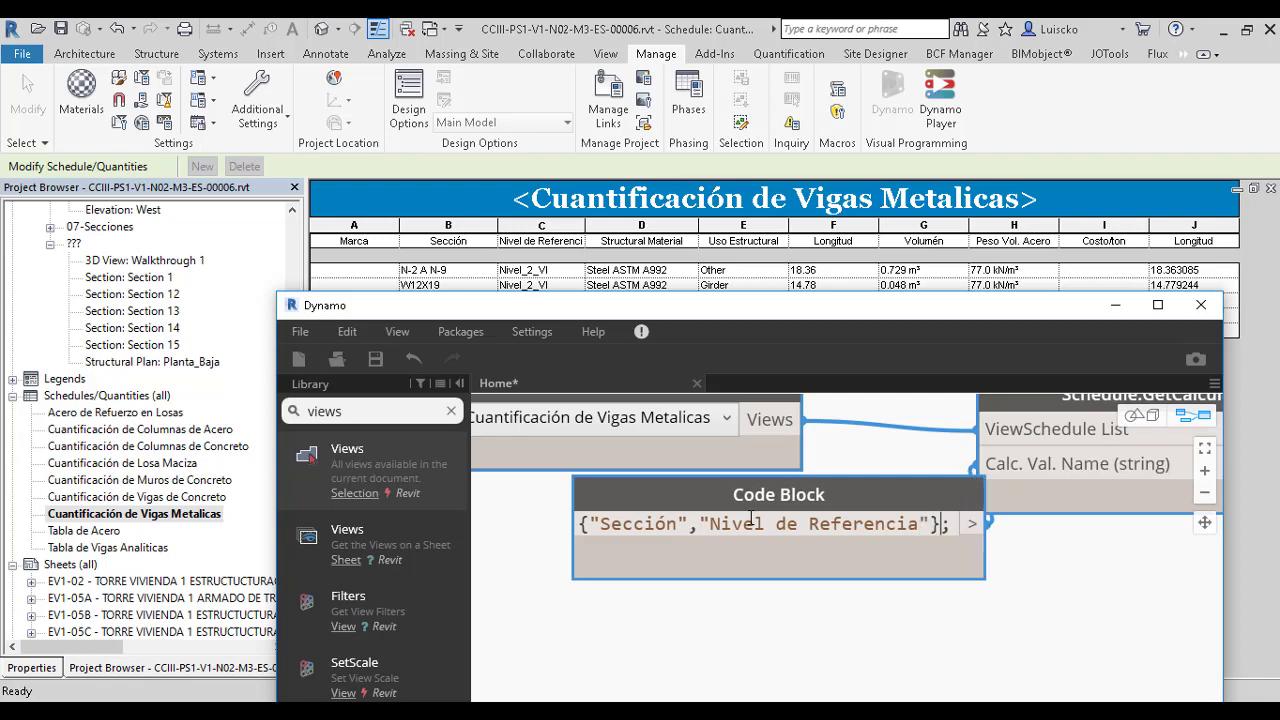
# - Set Schedule.GetCalculatedValues lacing to Cross Product and view the nested Watch results
pyautogui.click(706, 636)
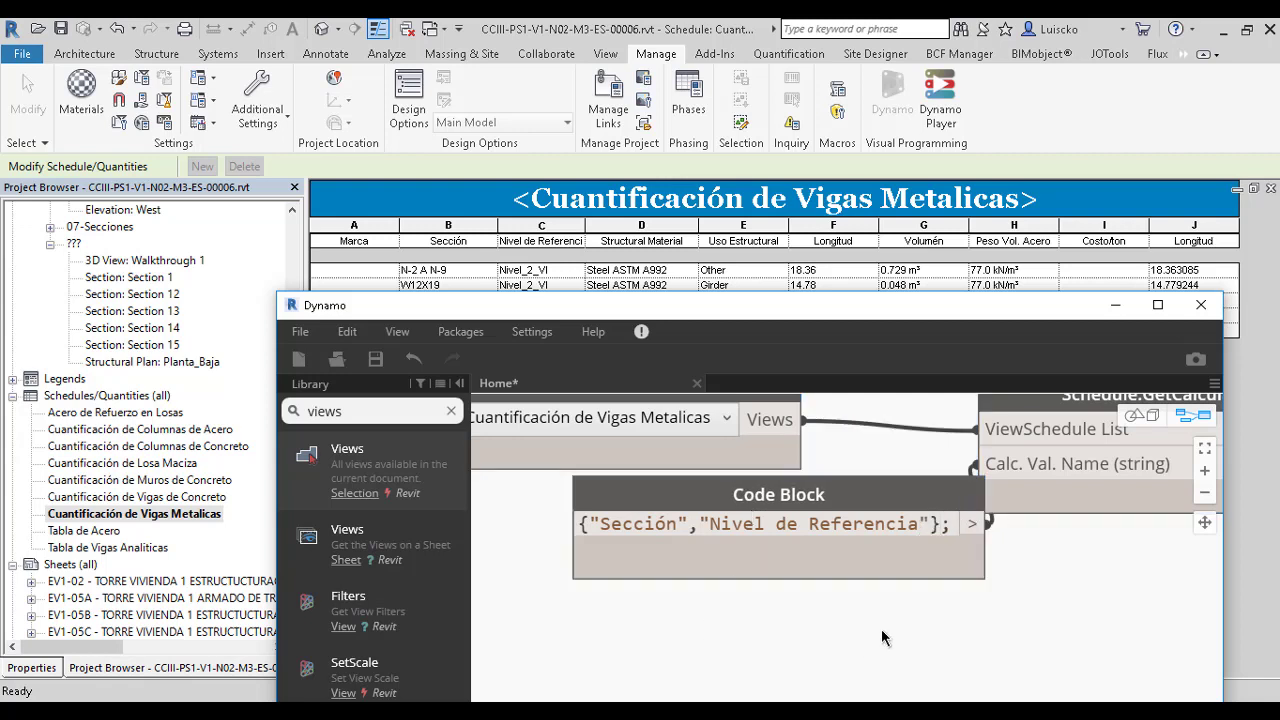
pyautogui.moveTo(786, 500); pyautogui.dragTo(654, 520)
pyautogui.moveTo(1091, 568); pyautogui.dragTo(621, 499, button='middle')
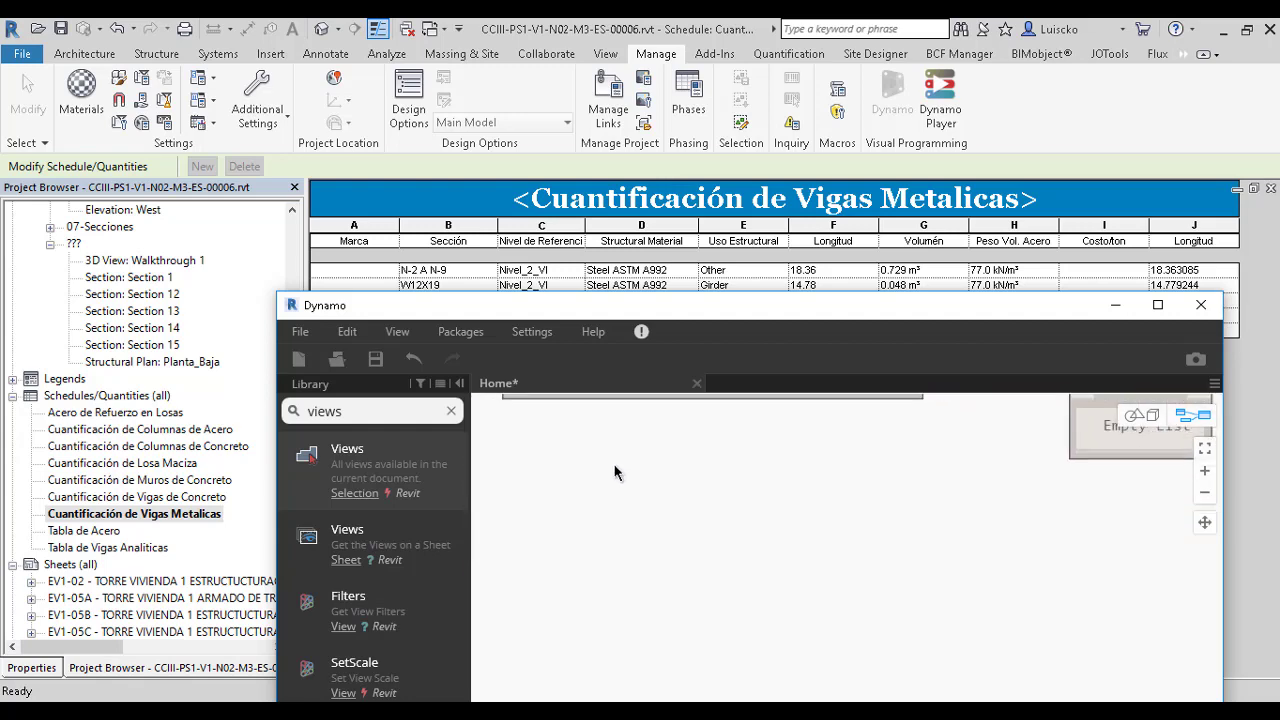
pyautogui.scroll(-3, 800, 600)
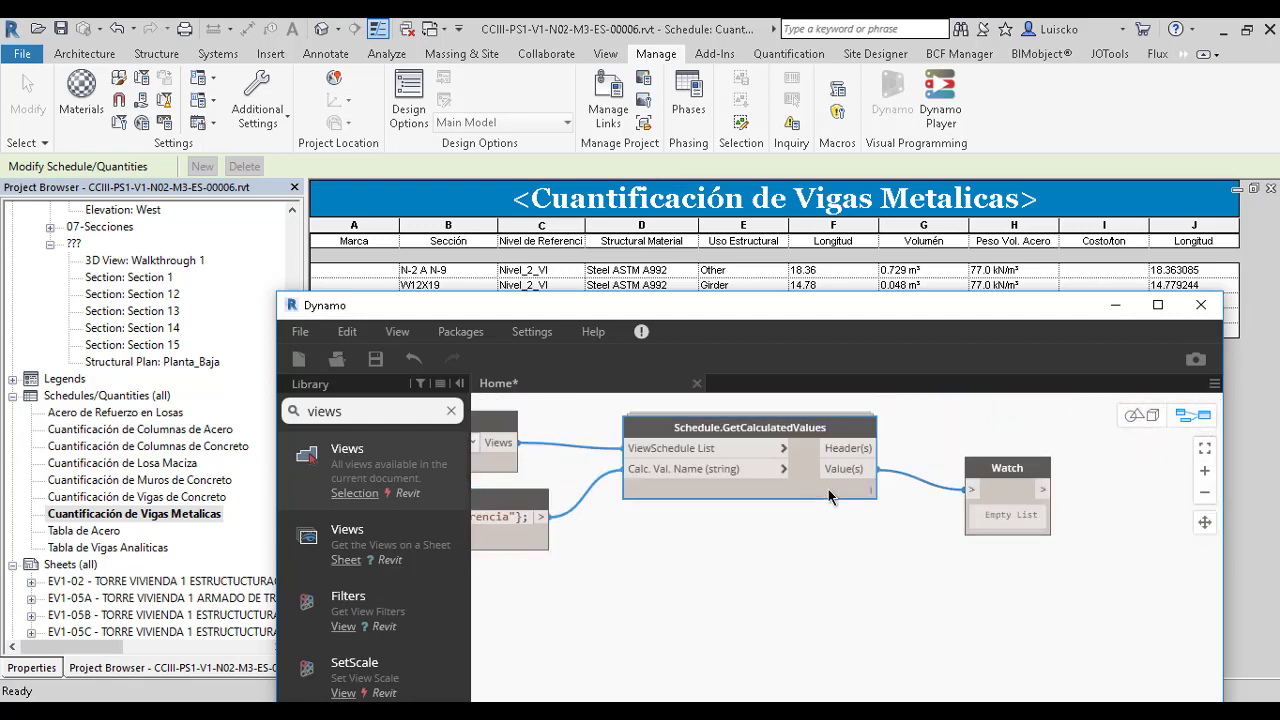
pyautogui.rightClick(828, 489)
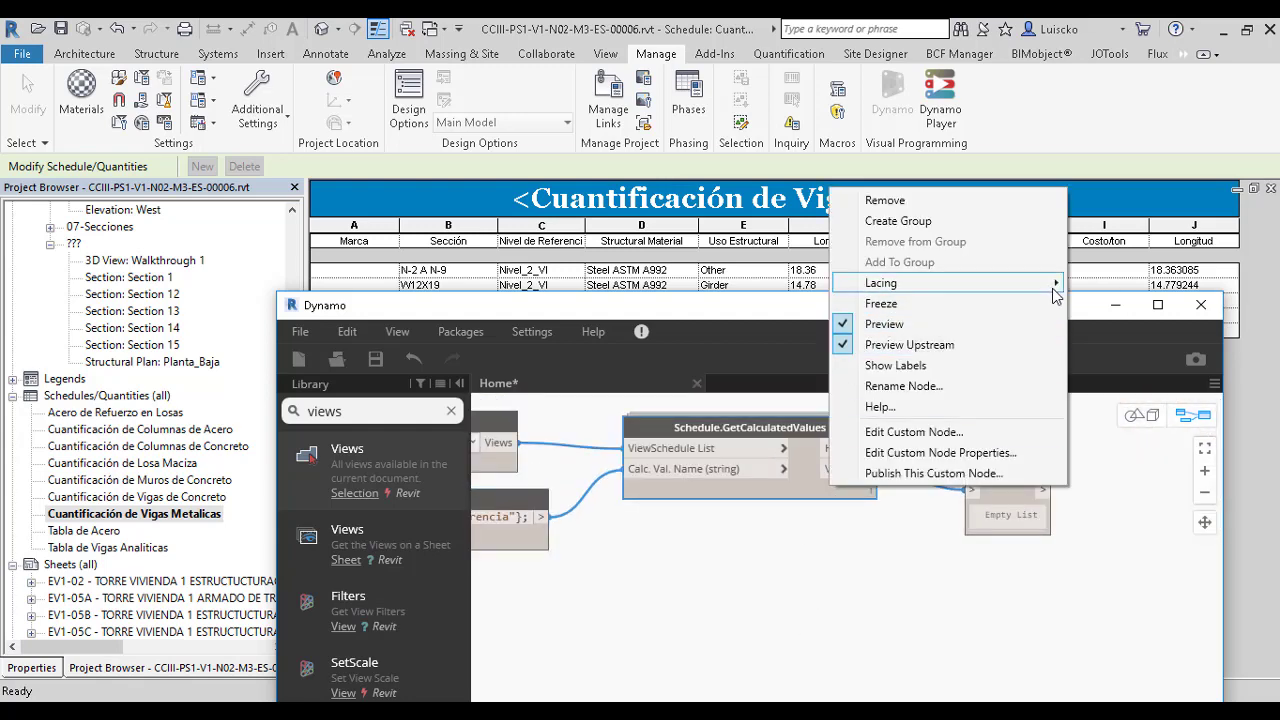
pyautogui.moveTo(948, 283)
pyautogui.click(1105, 325)
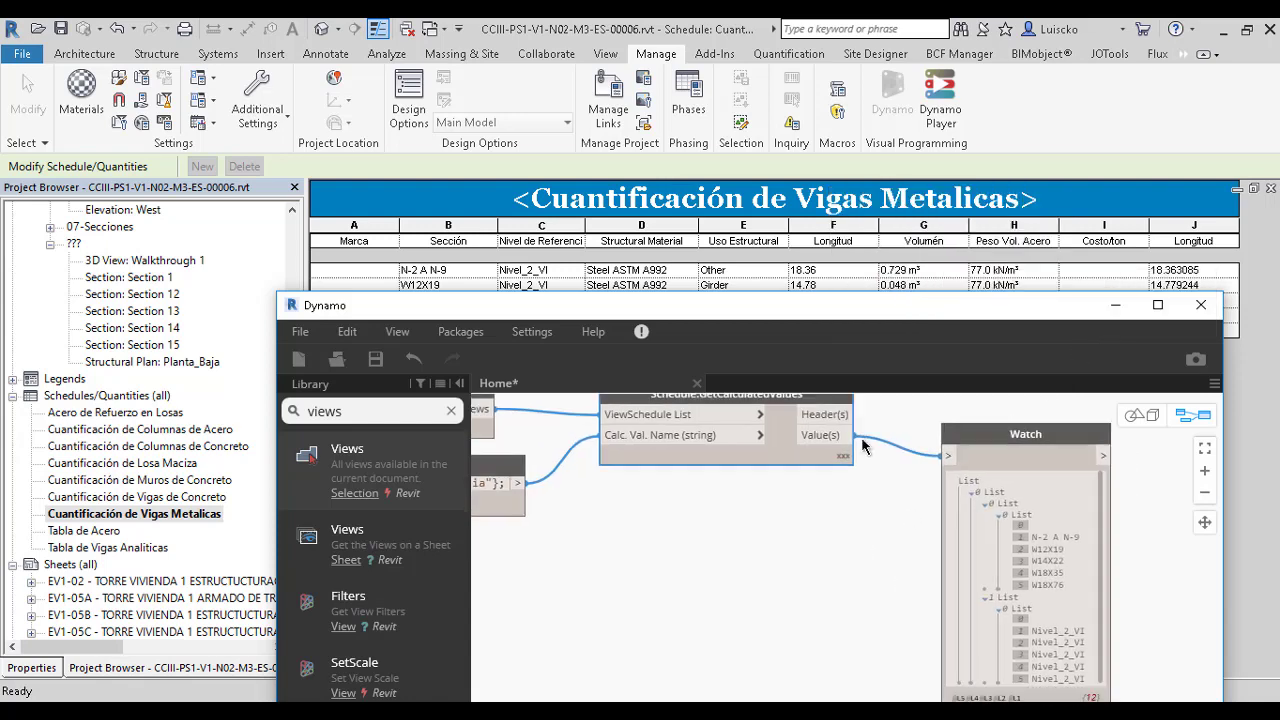
pyautogui.moveTo(905, 560); pyautogui.dragTo(747, 468, button='middle')
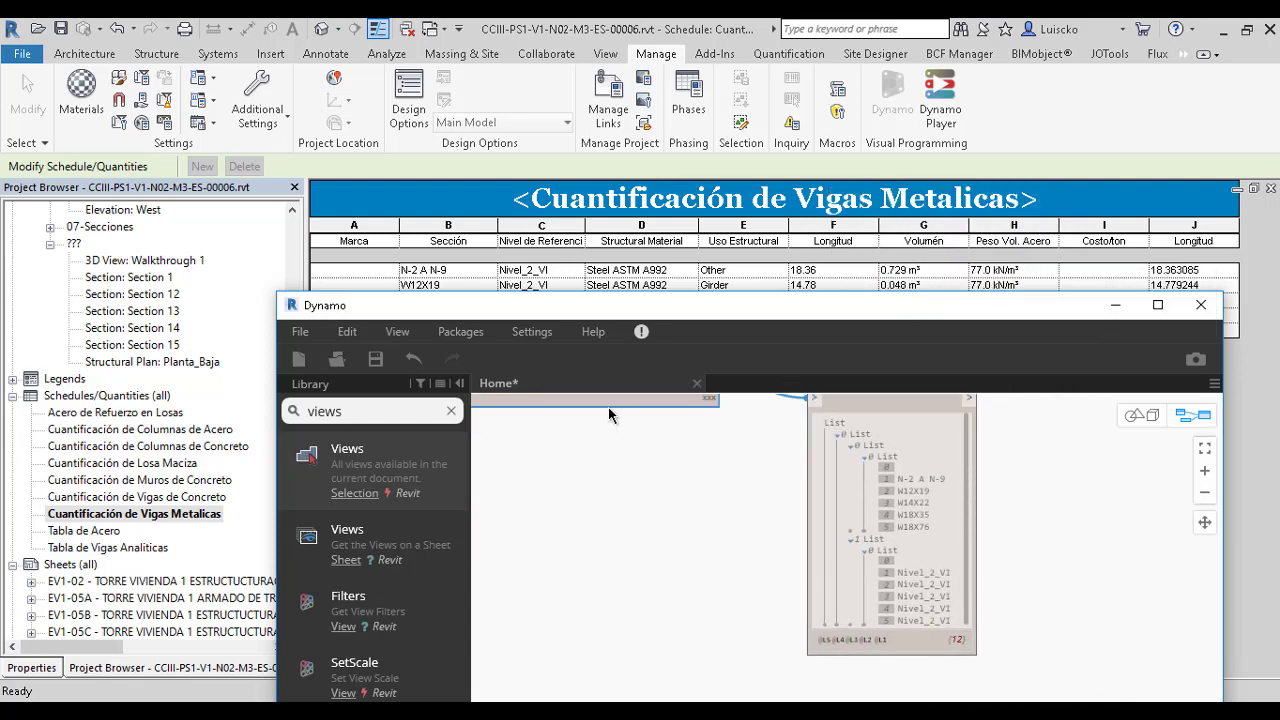
# - Widen column D in the Revit schedule and select the Uso Estructural heading text
pyautogui.click(710, 243)
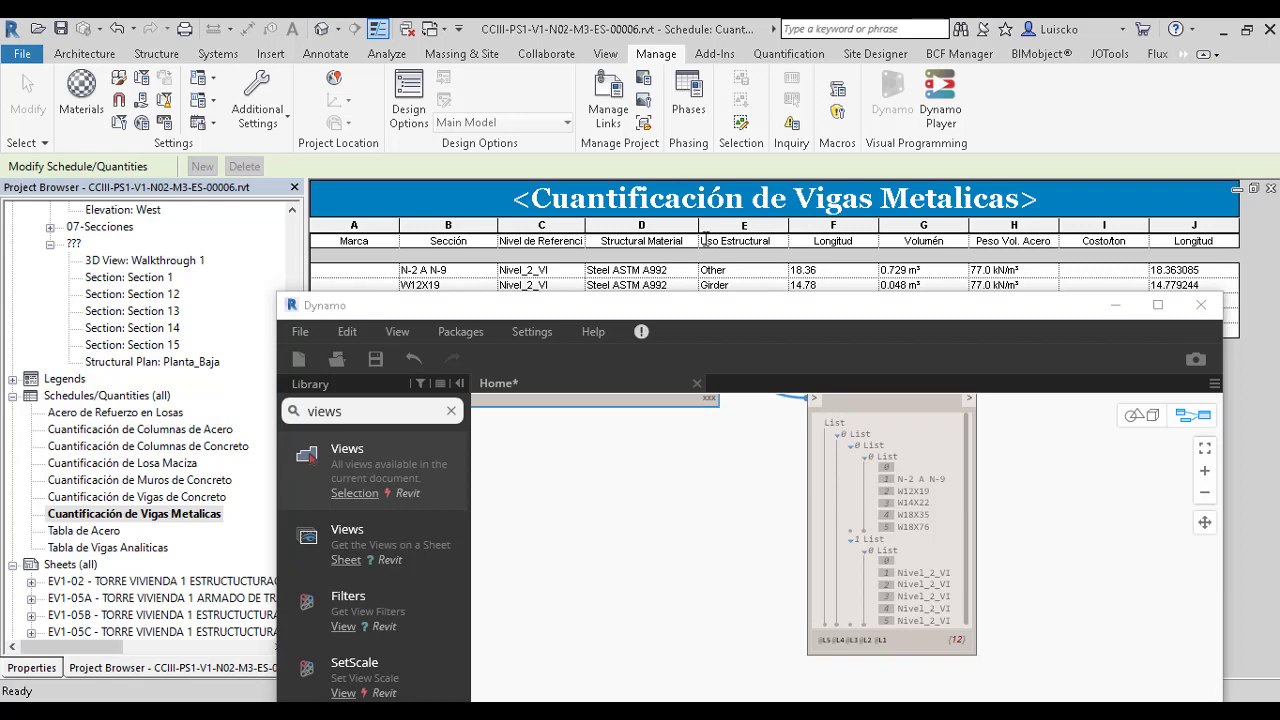
pyautogui.moveTo(700, 239); pyautogui.dragTo(708, 242)
pyautogui.click(729, 241)
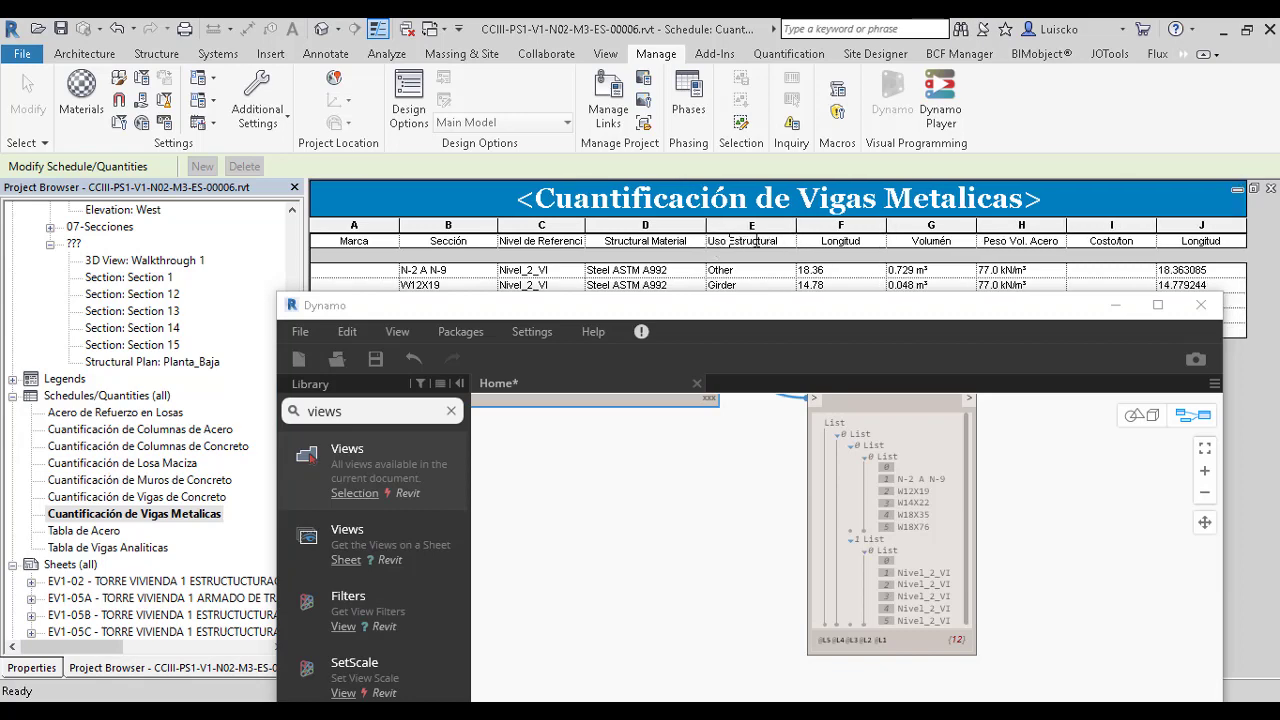
pyautogui.moveTo(785, 241); pyautogui.dragTo(700, 241)
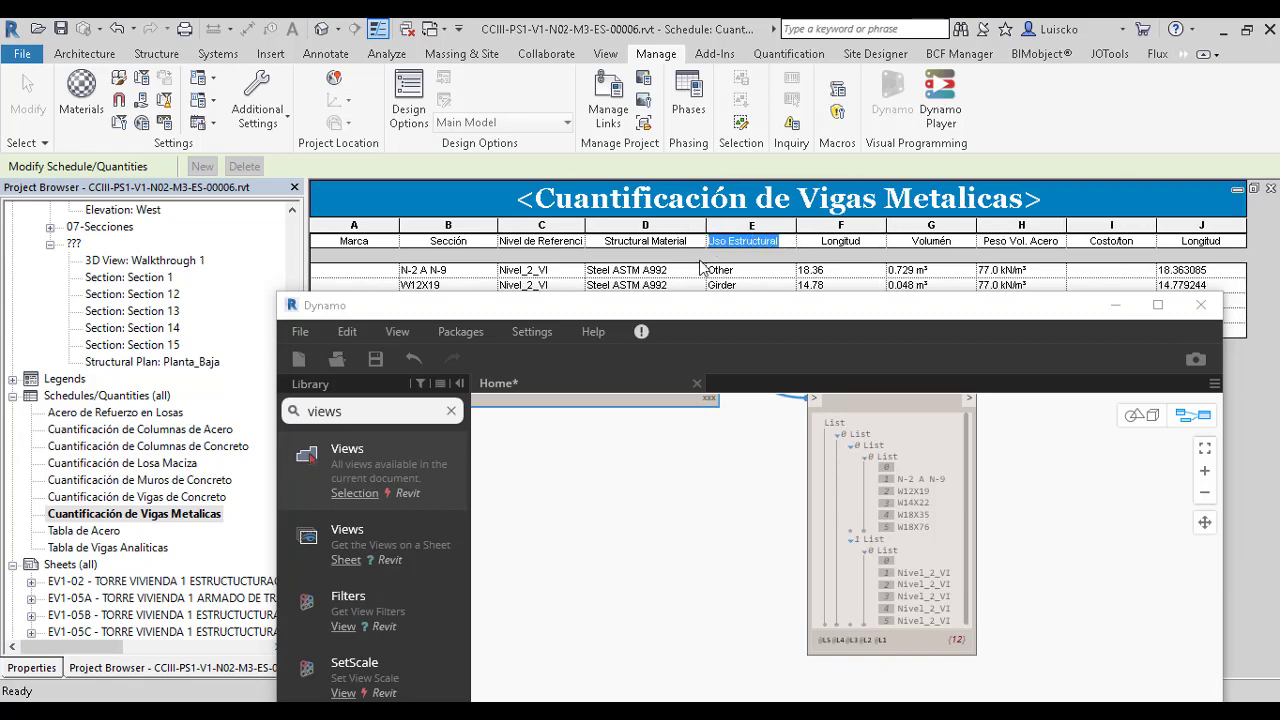
pyautogui.scroll(-1, 675, 531)
pyautogui.click(675, 531)
pyautogui.scroll(2, 666, 506)
# - Add "Uso Estructural" to the Code Block's field list after Nivel de Referencia
pyautogui.scroll(2, 700, 510)
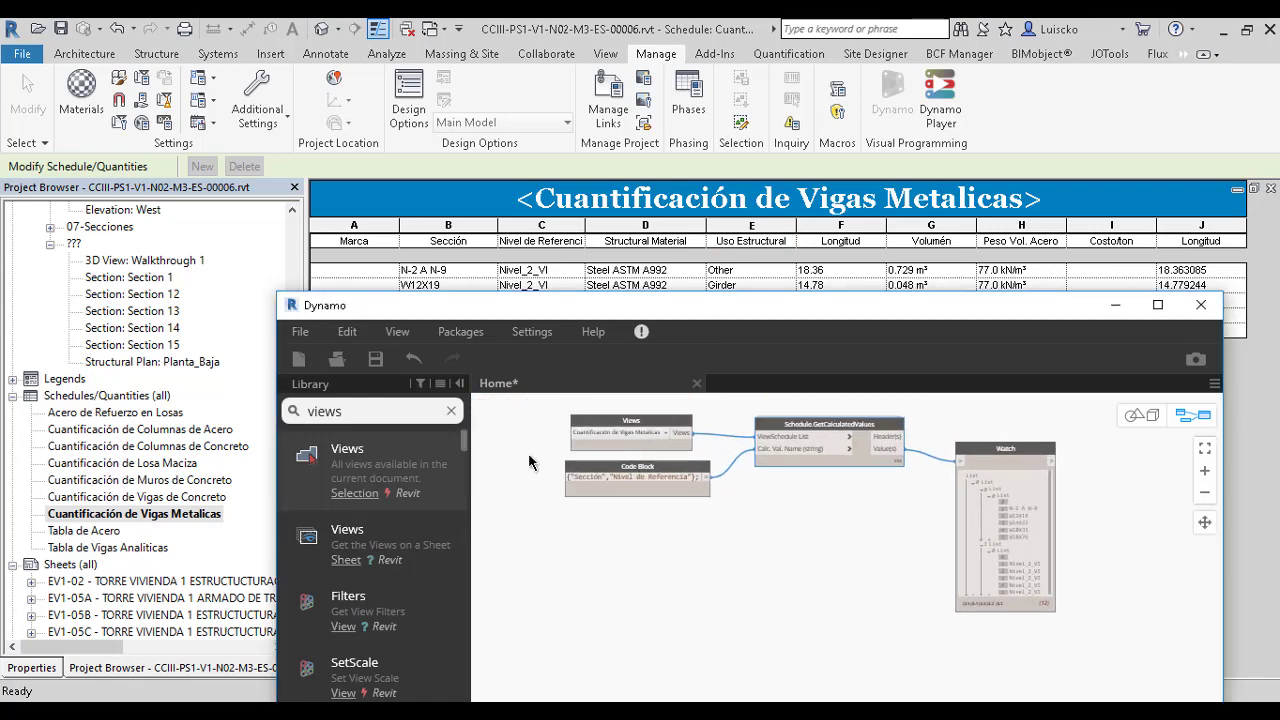
pyautogui.scroll(3, 802, 516)
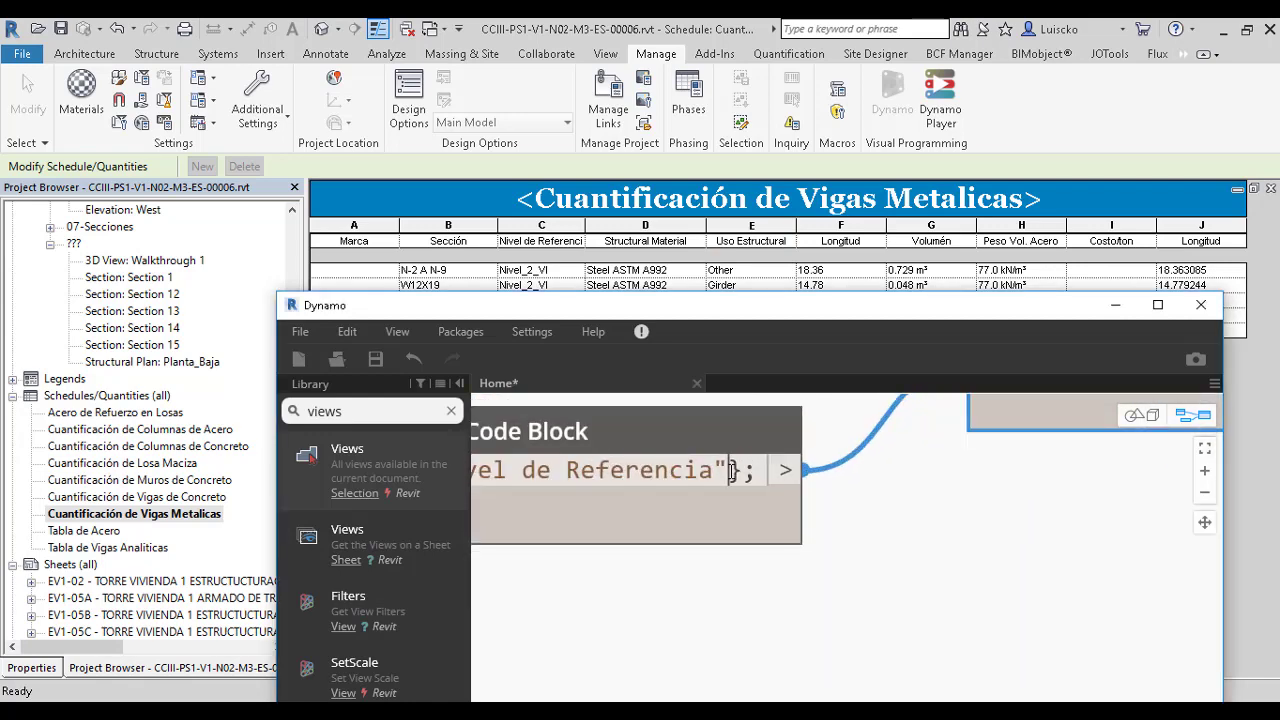
pyautogui.click(733, 472)
pyautogui.write(',Uso Estructural')
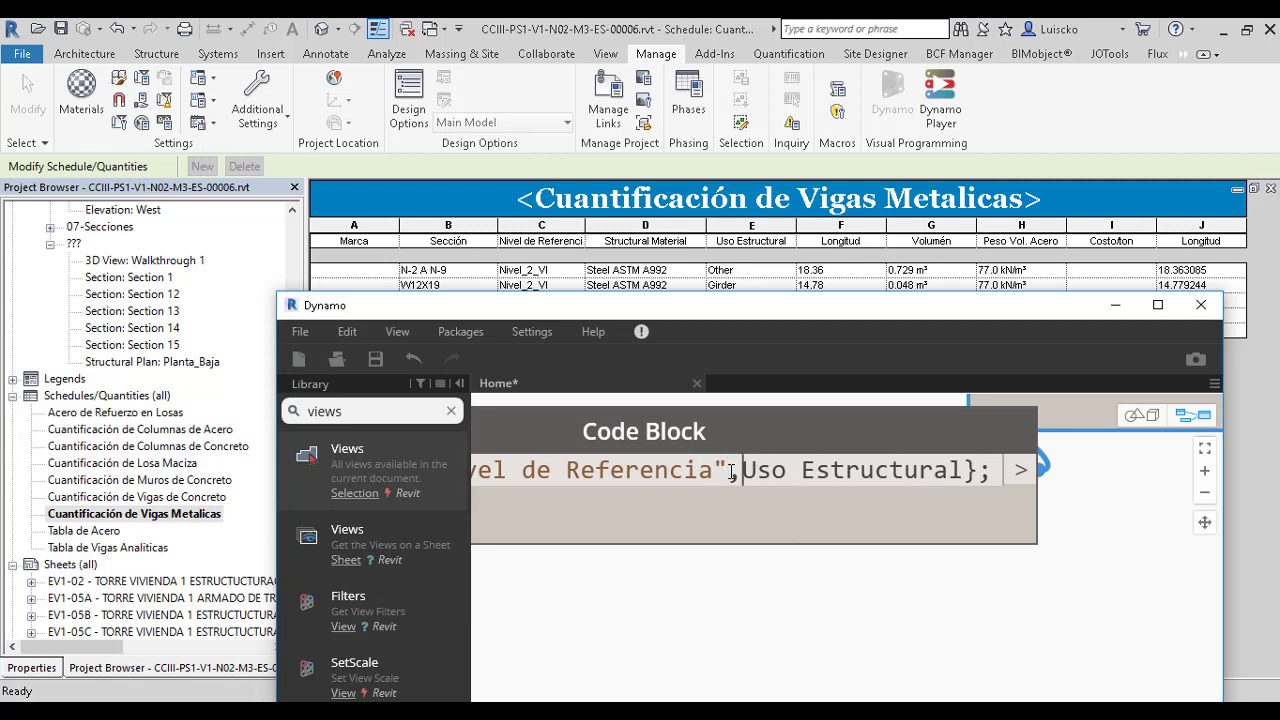
pyautogui.write('"')
pyautogui.press('Right')
pyautogui.press('Right')
pyautogui.press('Right')
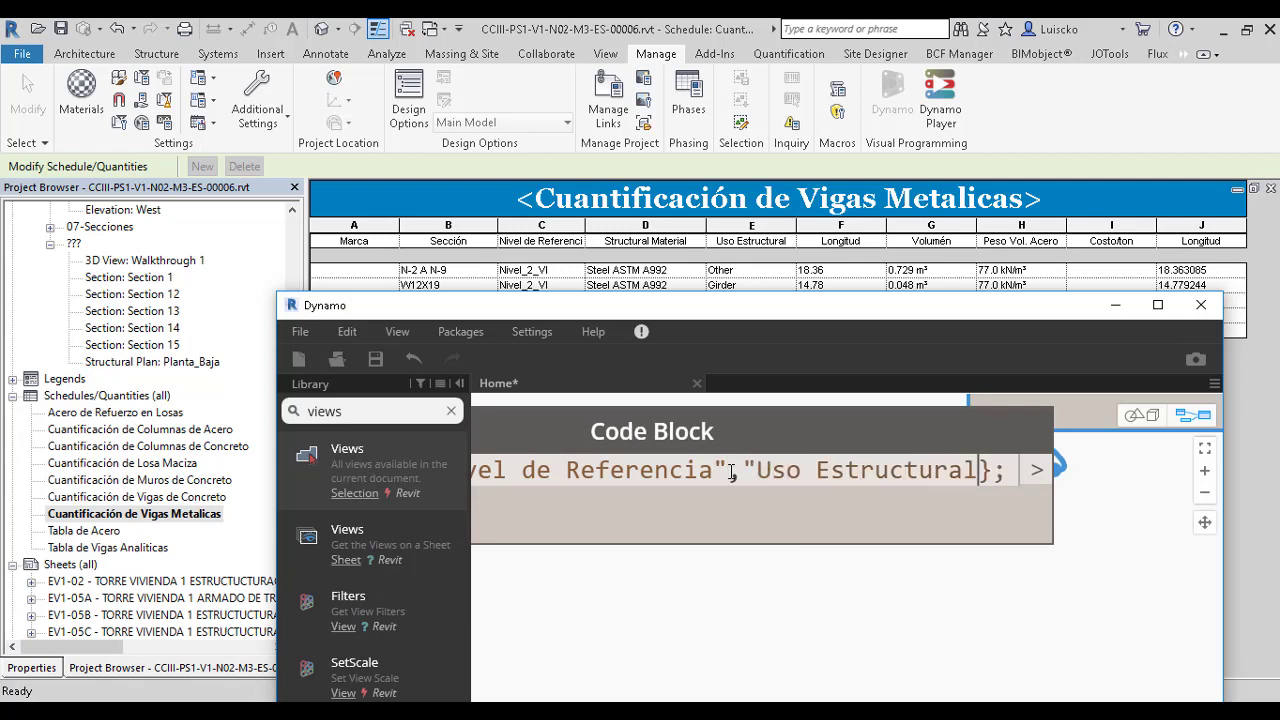
pyautogui.write('"')
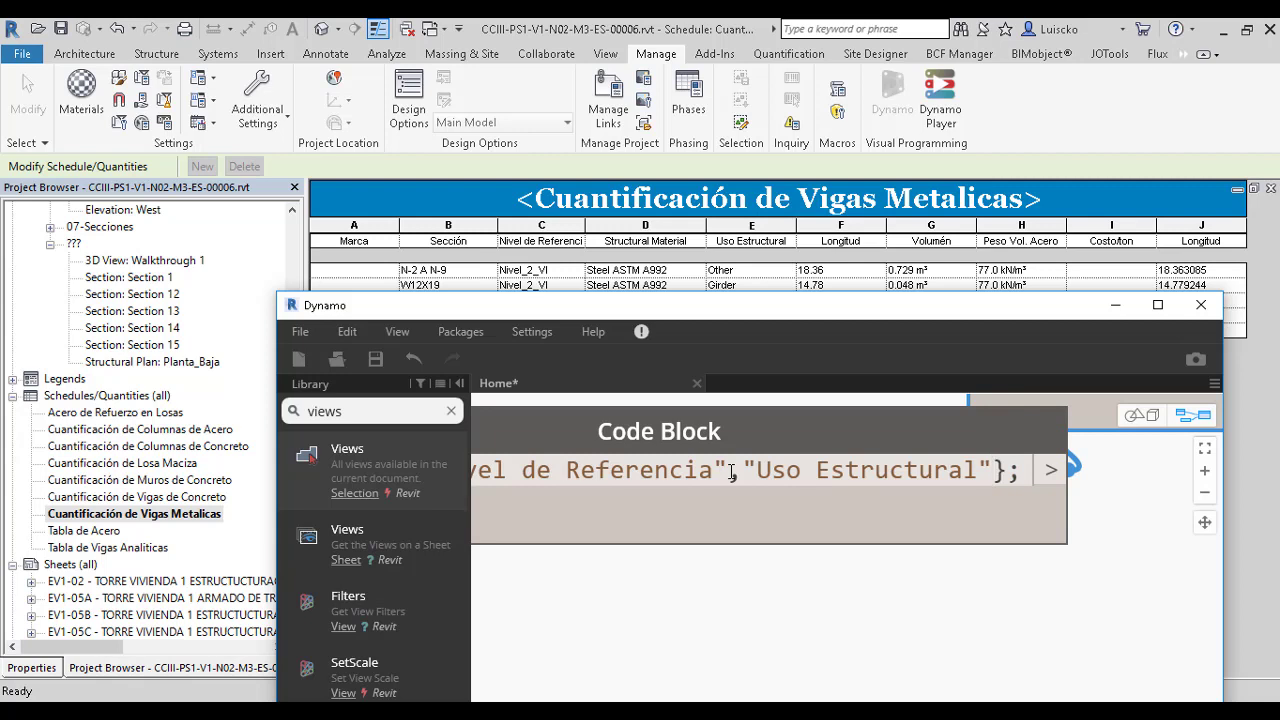
pyautogui.write(',')
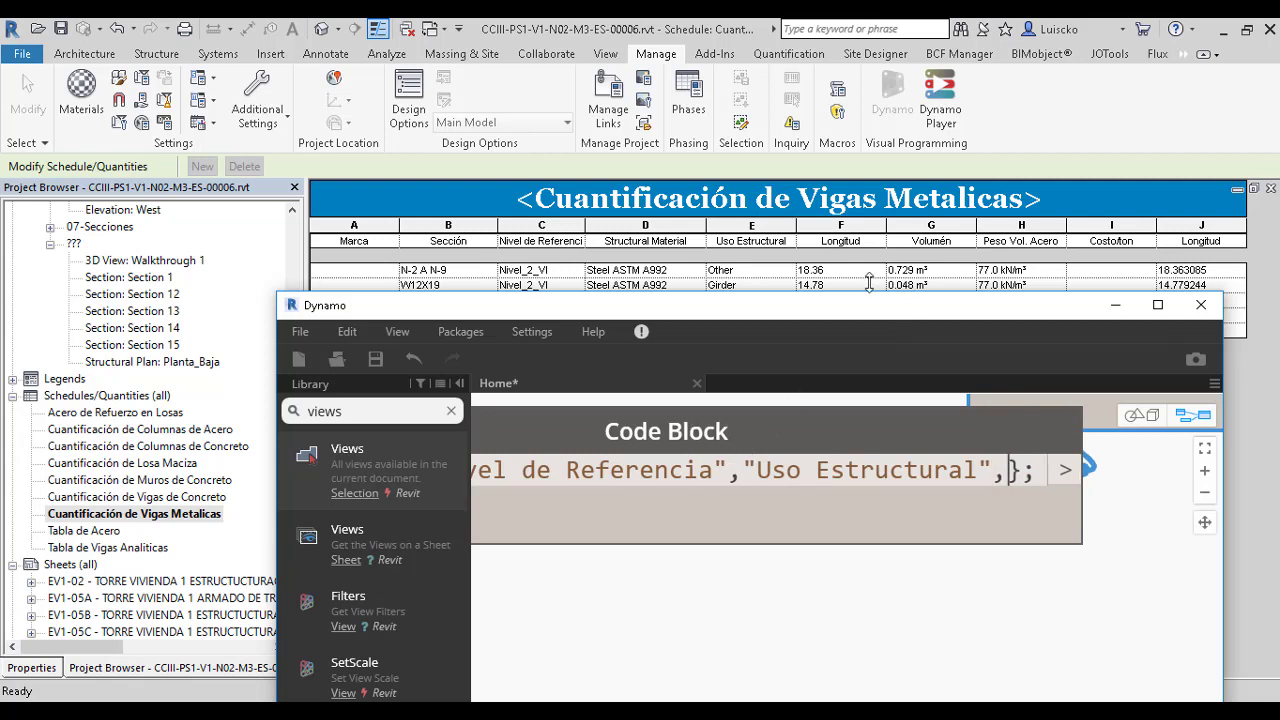
# - Rename the schedule's Longitud heading to Longitudm and add it as the fourth Code Block field
pyautogui.click(835, 249)
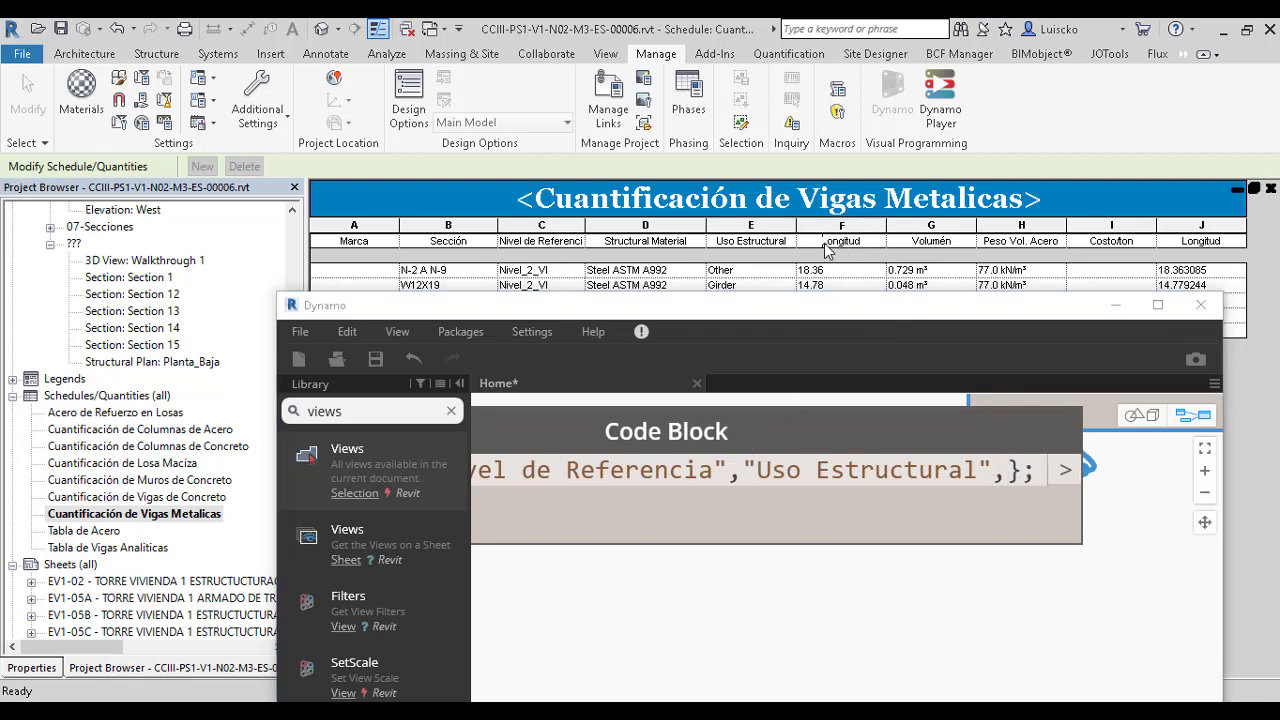
pyautogui.moveTo(845, 241); pyautogui.dragTo(872, 243)
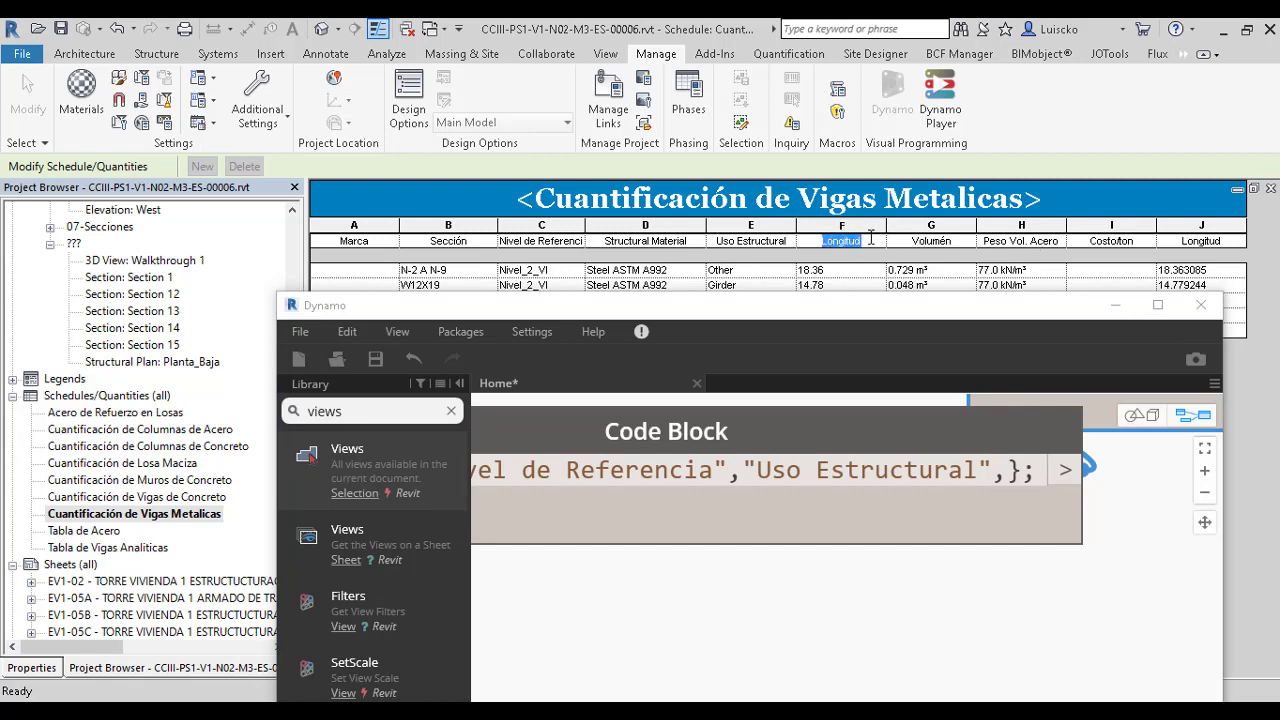
pyautogui.click(868, 240)
pyautogui.write('m')
pyautogui.hotkey('shift', 'Home')
pyautogui.hotkey('ctrl', 'c')
pyautogui.click(1005, 470)
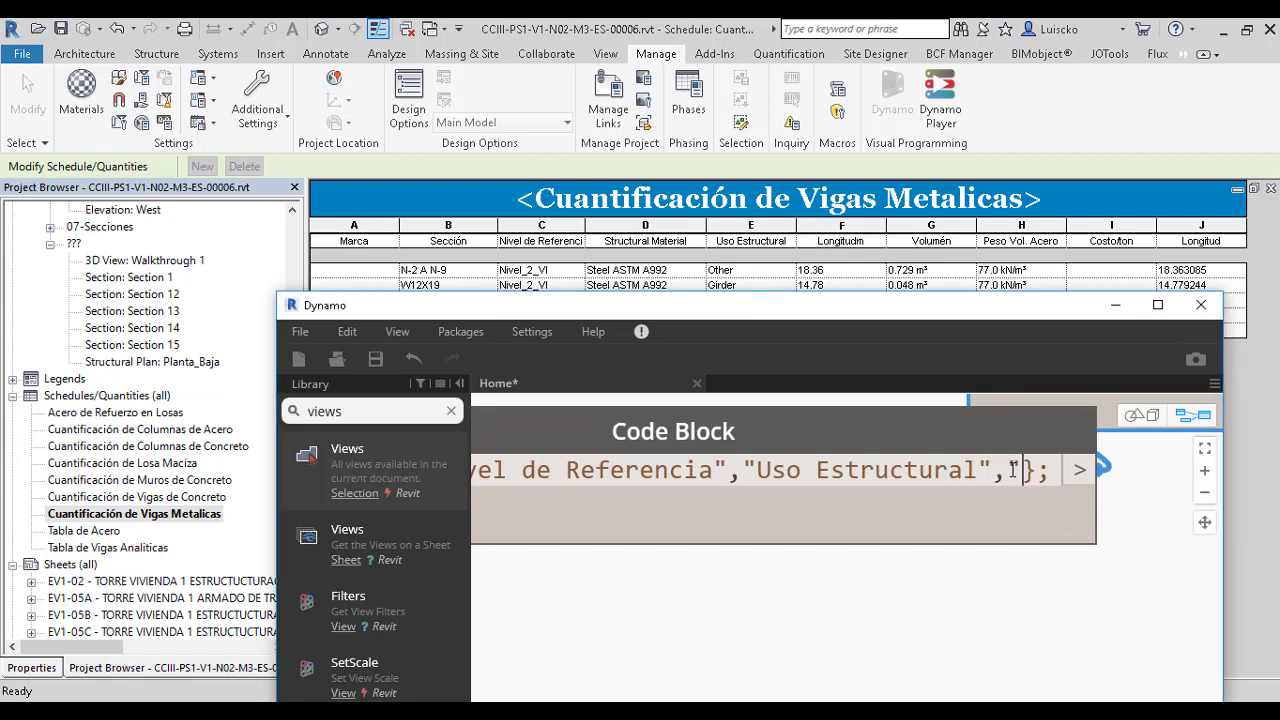
pyautogui.hotkey('ctrl', 'v')
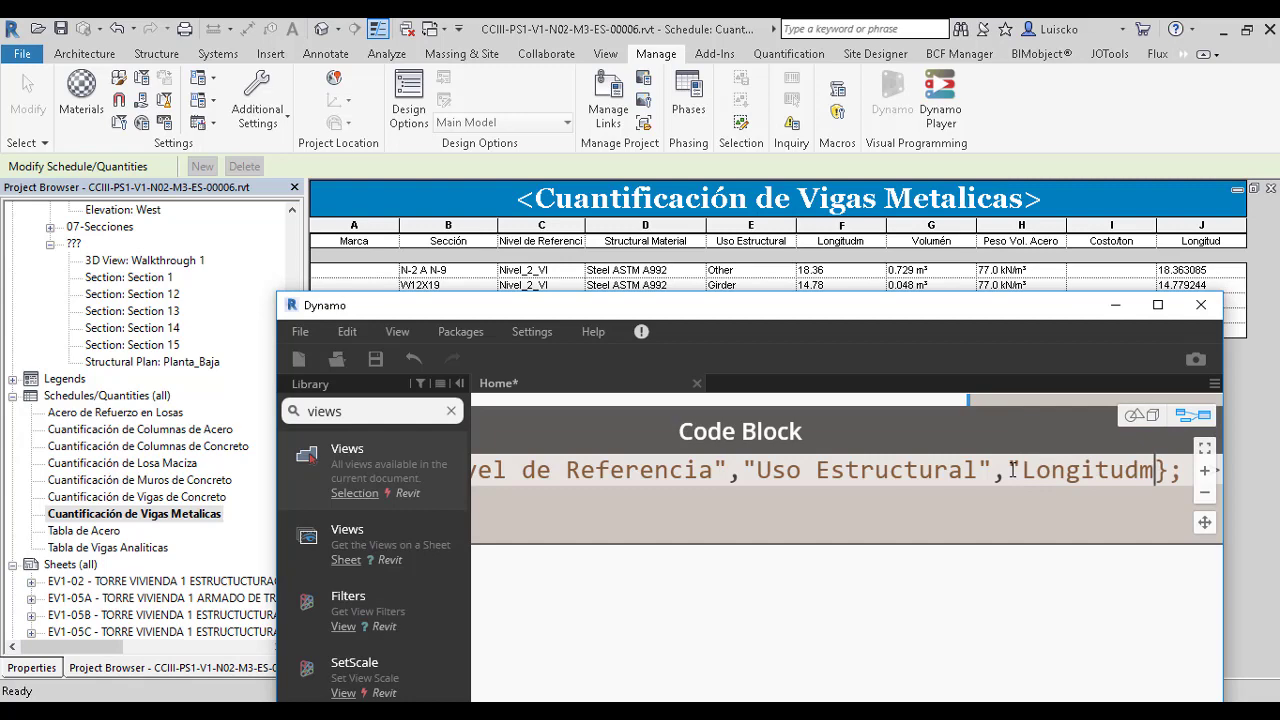
pyautogui.write('"')
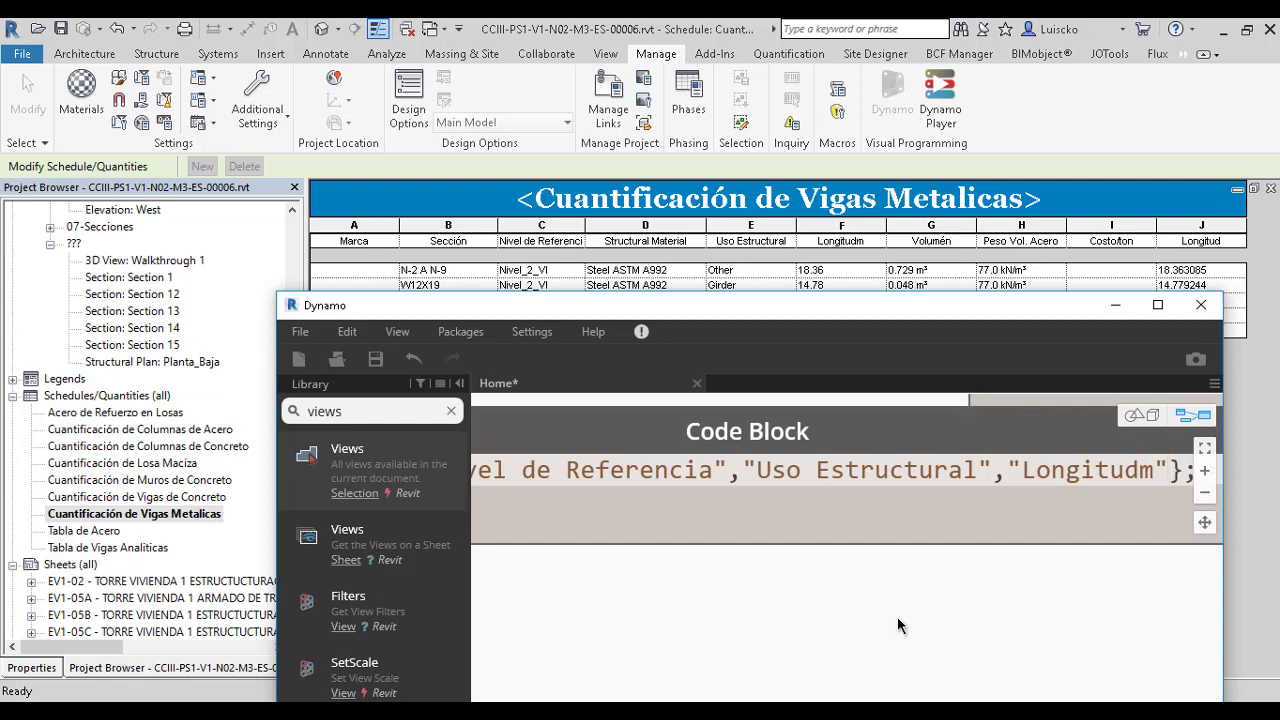
pyautogui.scroll(-5, 880, 600)
pyautogui.click(1138, 416)
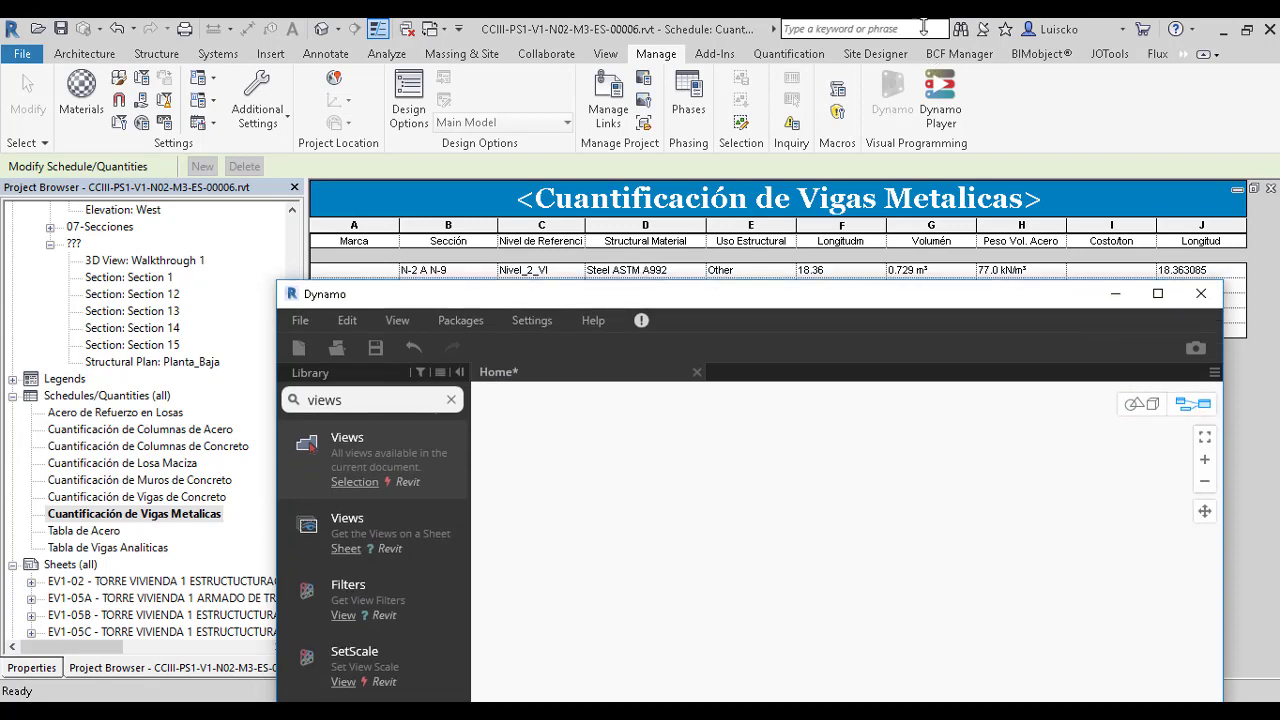
# - Maximise the Dynamo window, fit the graph to view and bring the Watch node into sight
pyautogui.doubleClick(1006, 295)
pyautogui.click(1157, 33)
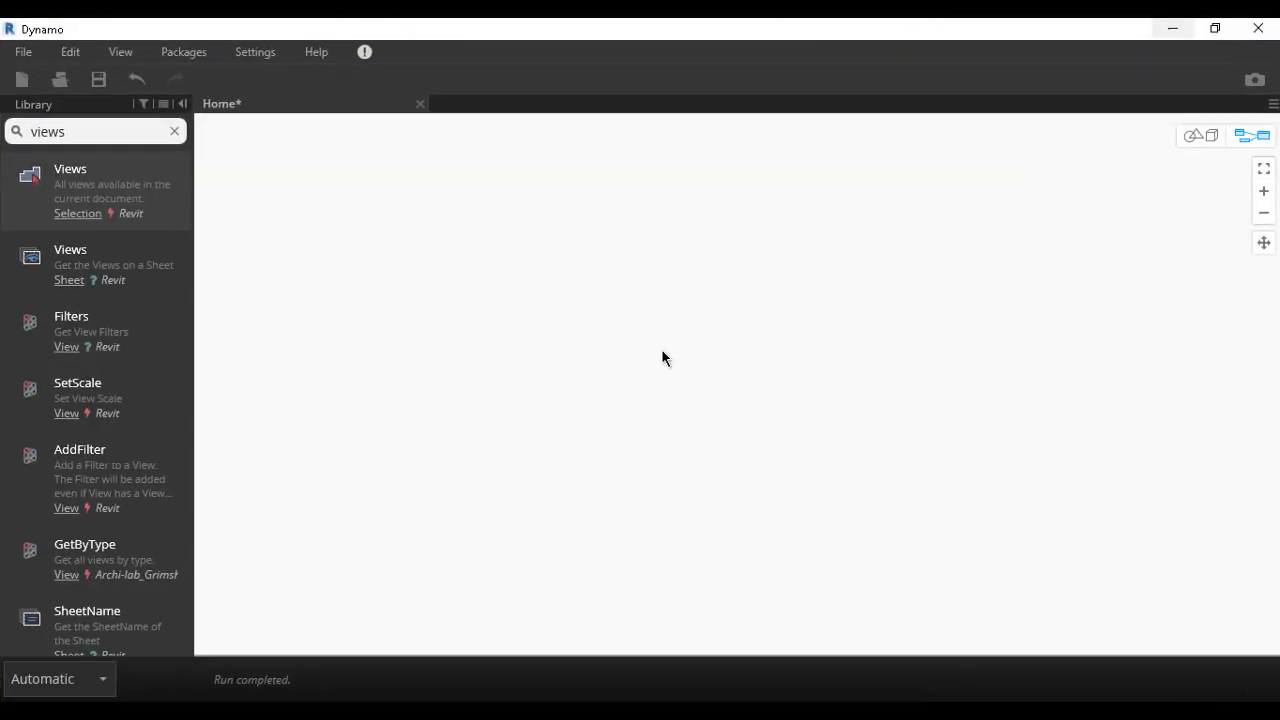
pyautogui.click(1264, 168)
pyautogui.moveTo(598, 470); pyautogui.dragTo(766, 466, button='middle')
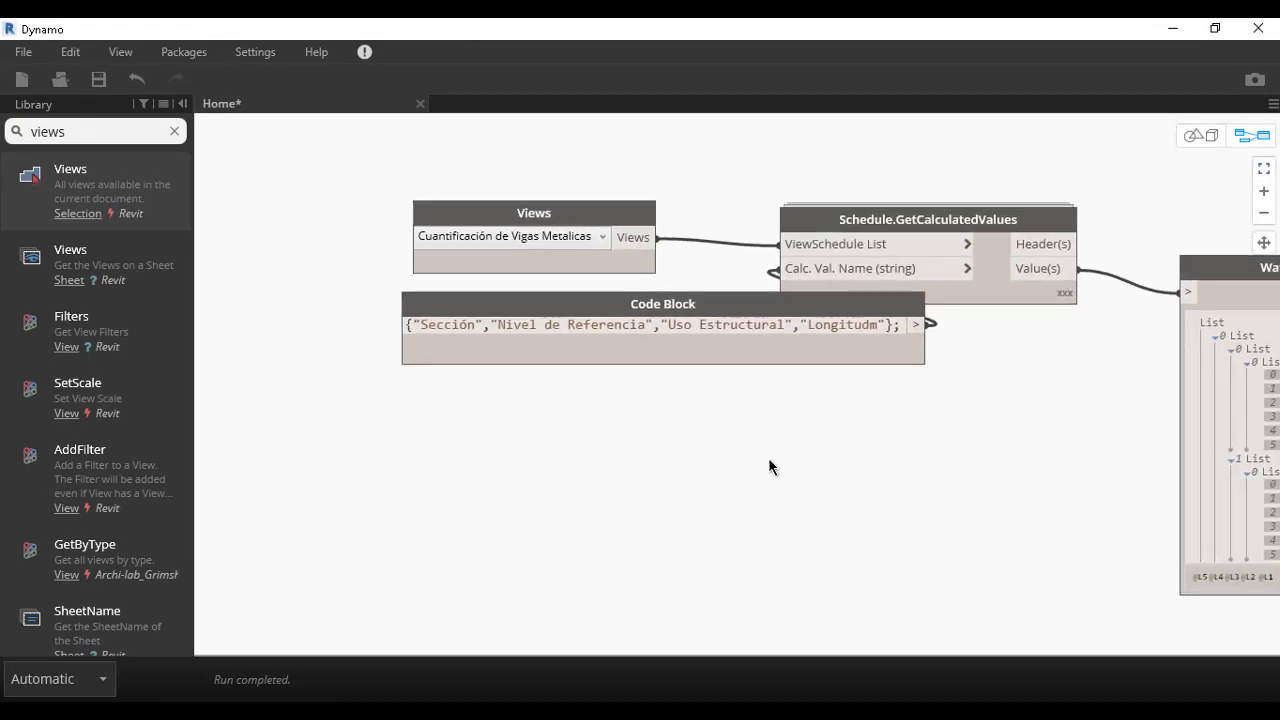
pyautogui.moveTo(515, 300); pyautogui.dragTo(288, 320)
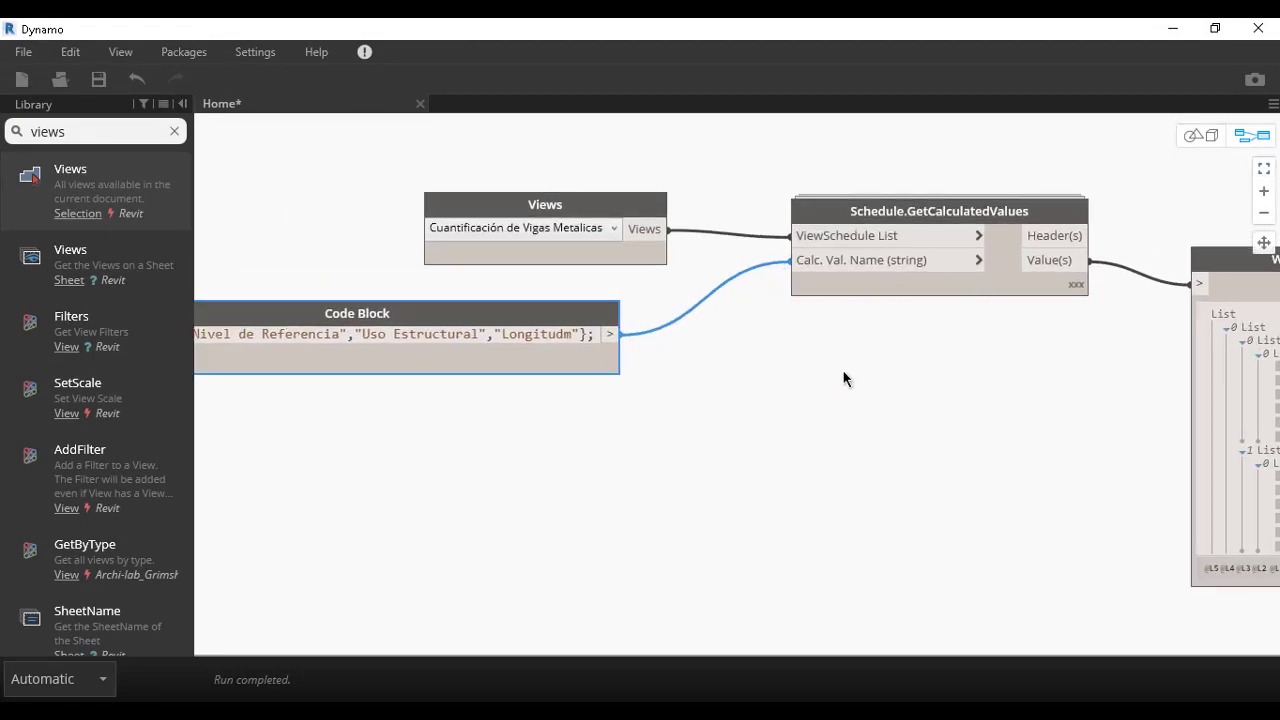
pyautogui.moveTo(842, 370); pyautogui.dragTo(522, 354, button='middle')
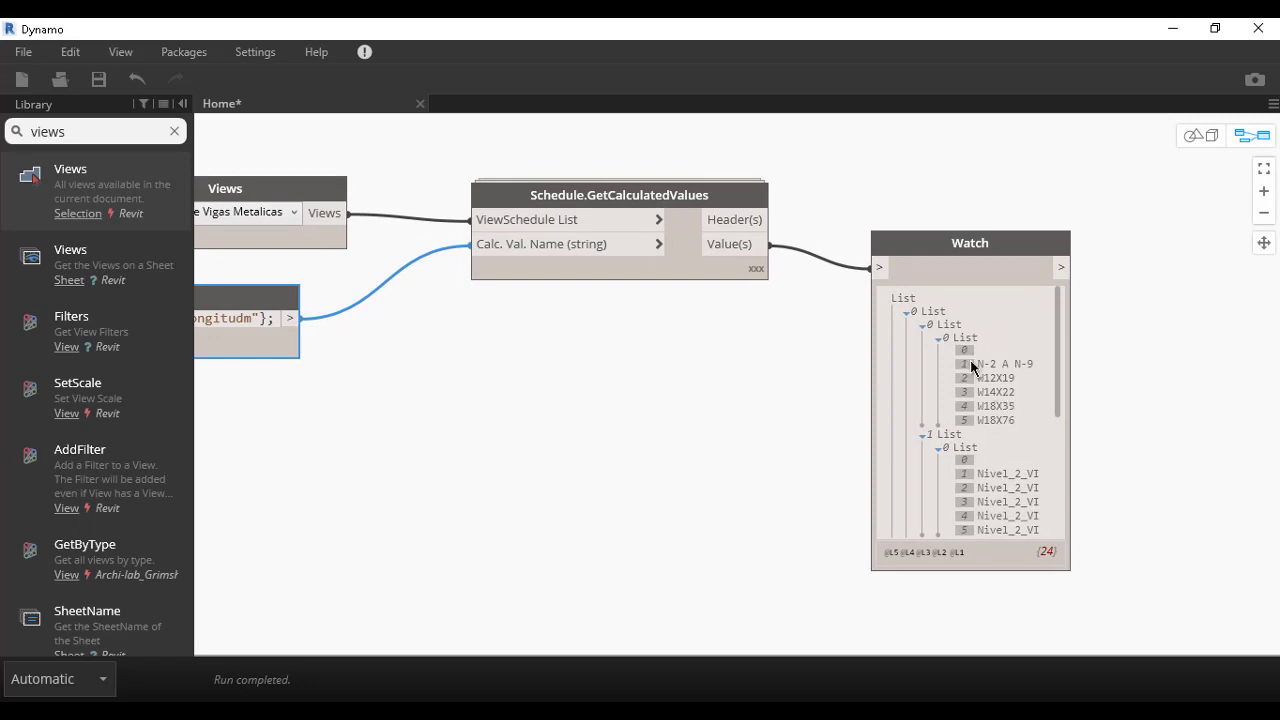
# - Scroll through the Watch output: beam sections, Nivel_2_VI levels, Other/Girder uses, lengths 18.36–52.96
pyautogui.scroll(-1, 970, 359)
pyautogui.scroll(-2, 970, 359)
pyautogui.scroll(2, 970, 359)
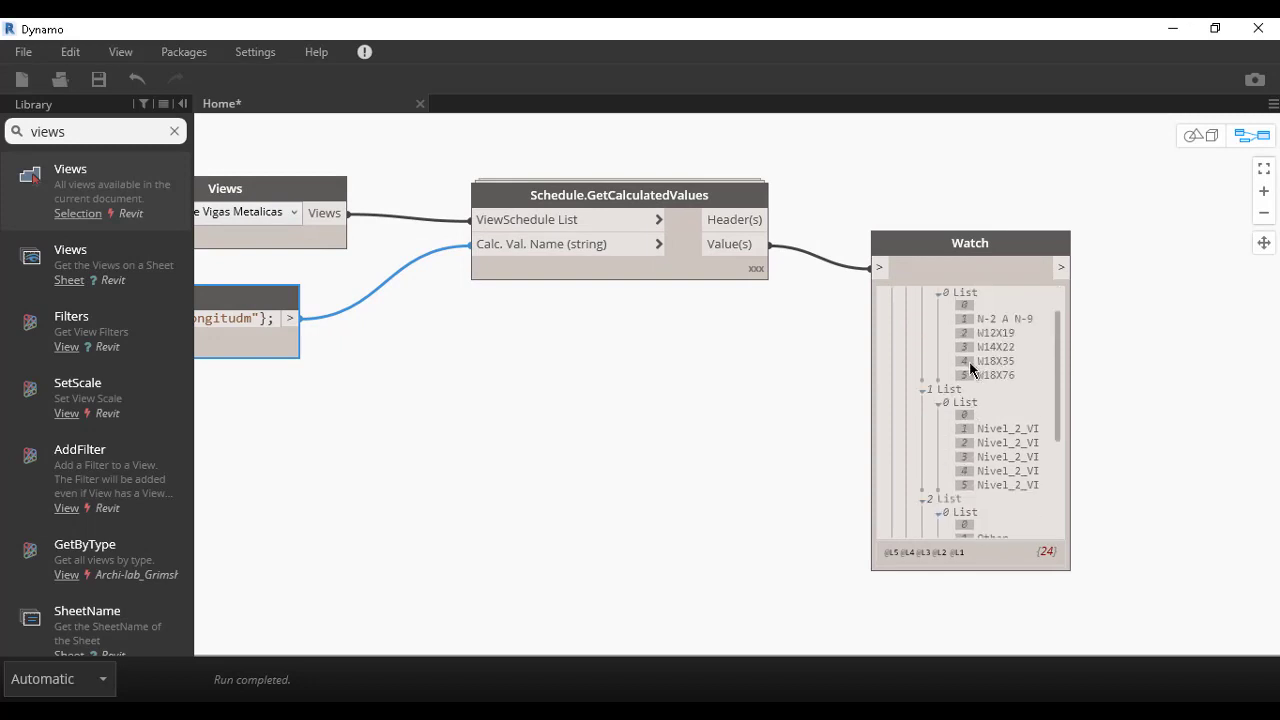
pyautogui.moveTo(776, 384); pyautogui.dragTo(948, 306, button='middle')
pyautogui.scroll(-1, 948, 306)
pyautogui.scroll(-2, 626, 350)
pyautogui.moveTo(626, 350); pyautogui.dragTo(641, 349, button='middle')
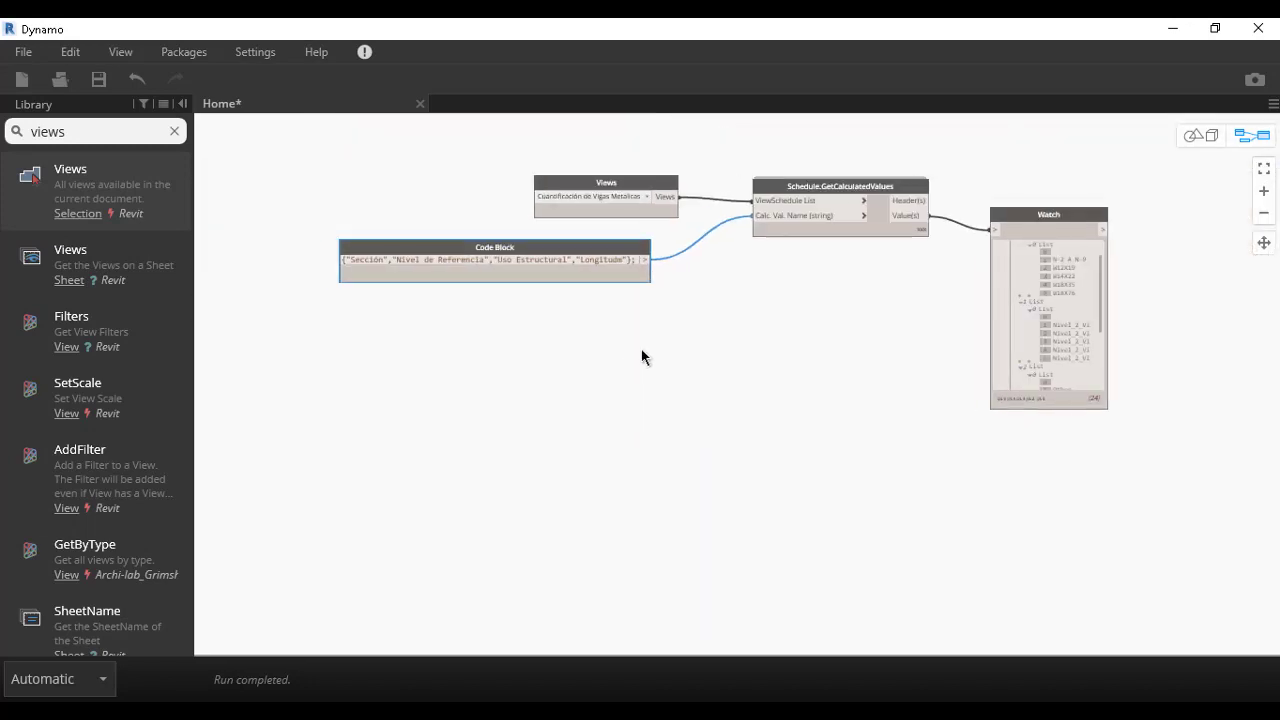
pyautogui.scroll(1, 754, 332)
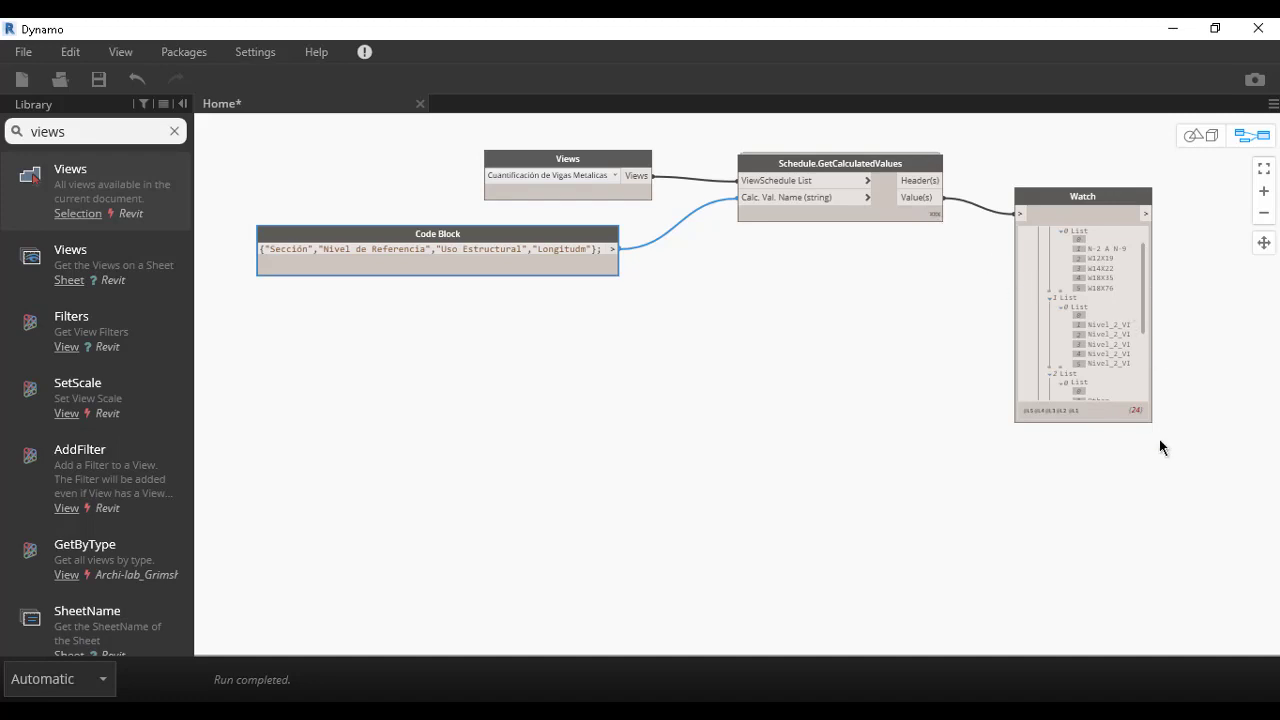
pyautogui.scroll(3, 1162, 447)
pyautogui.scroll(-2, 1110, 300)
pyautogui.scroll(-2, 1050, 293)
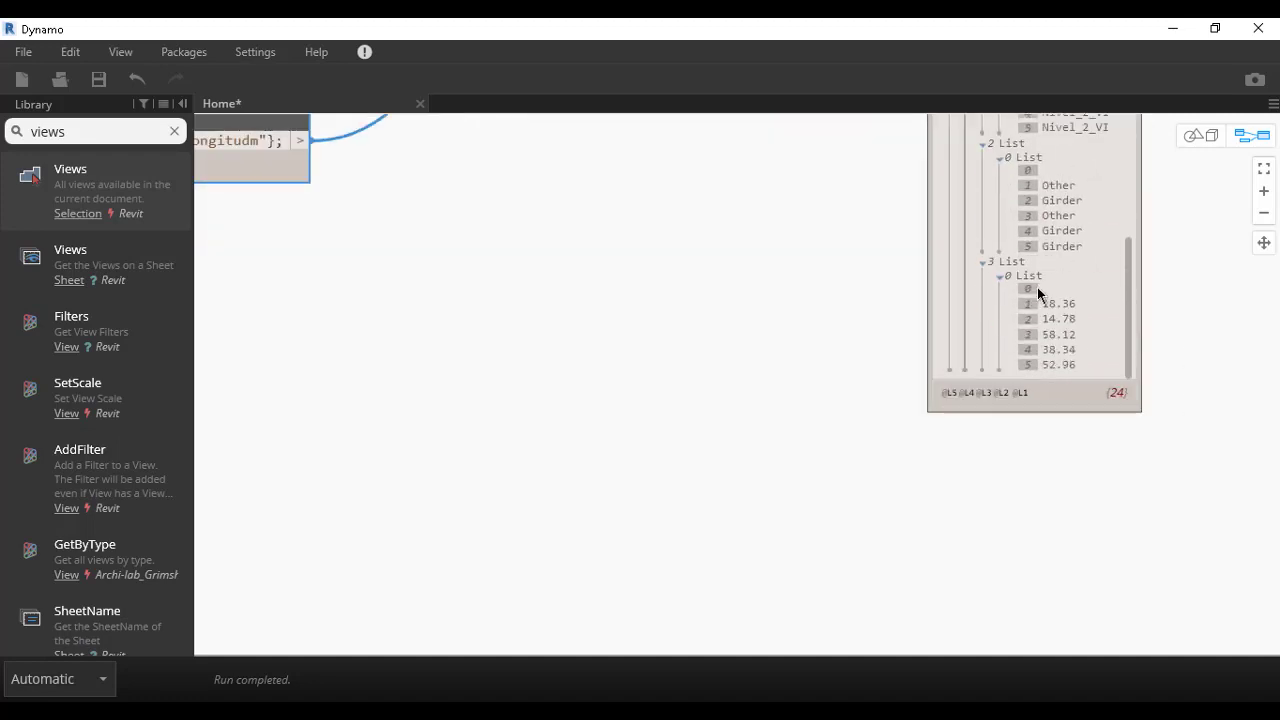
pyautogui.moveTo(750, 312); pyautogui.dragTo(940, 378, button='middle')
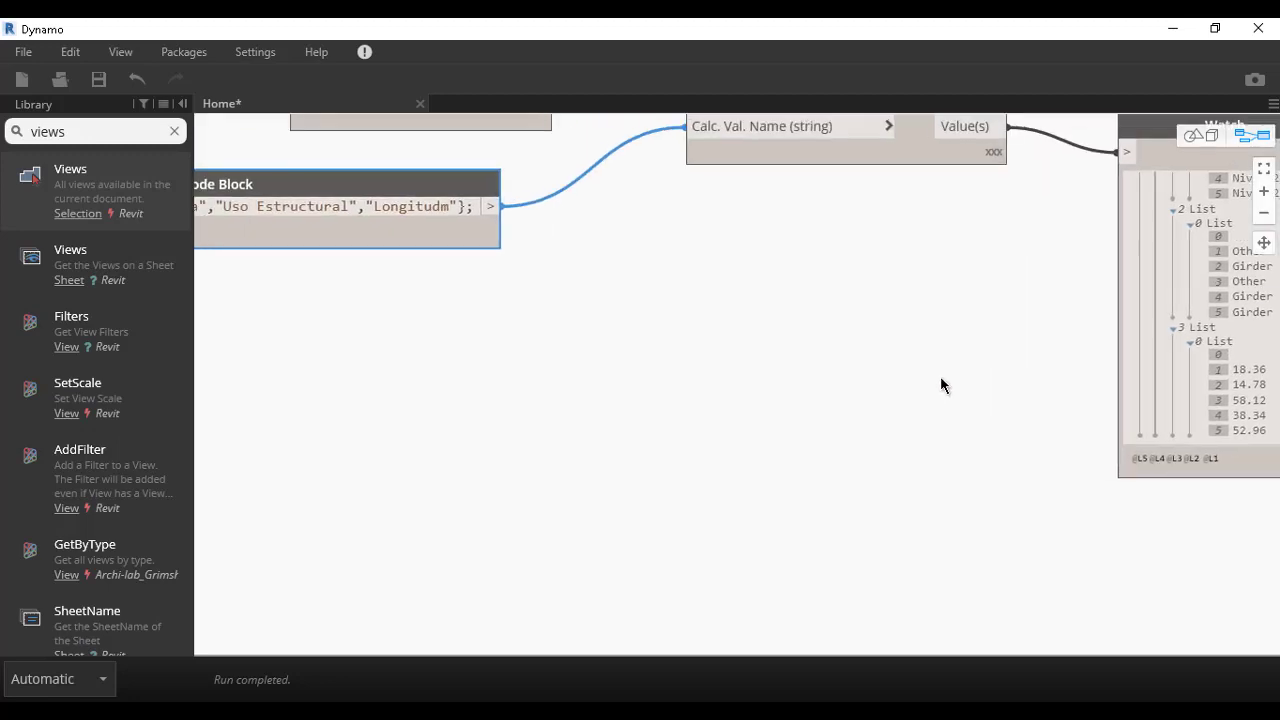
pyautogui.scroll(-2, 1143, 379)
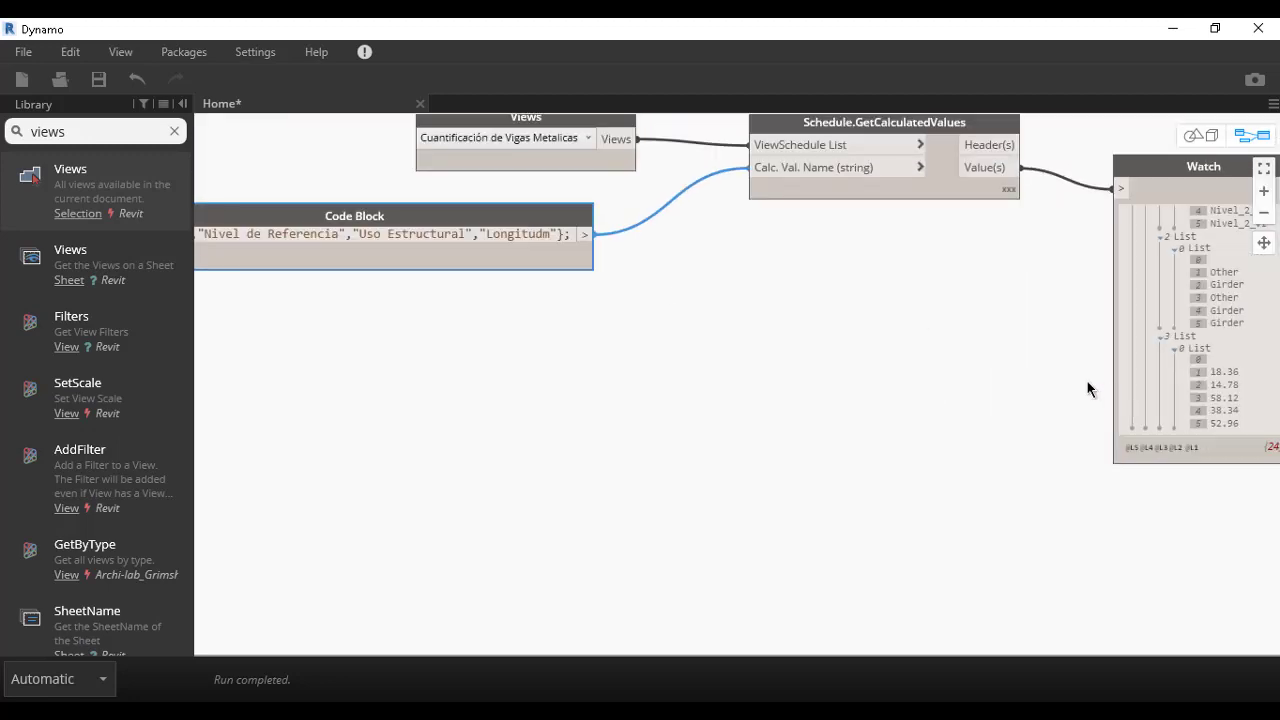
pyautogui.moveTo(1086, 379); pyautogui.dragTo(985, 365, button='middle')
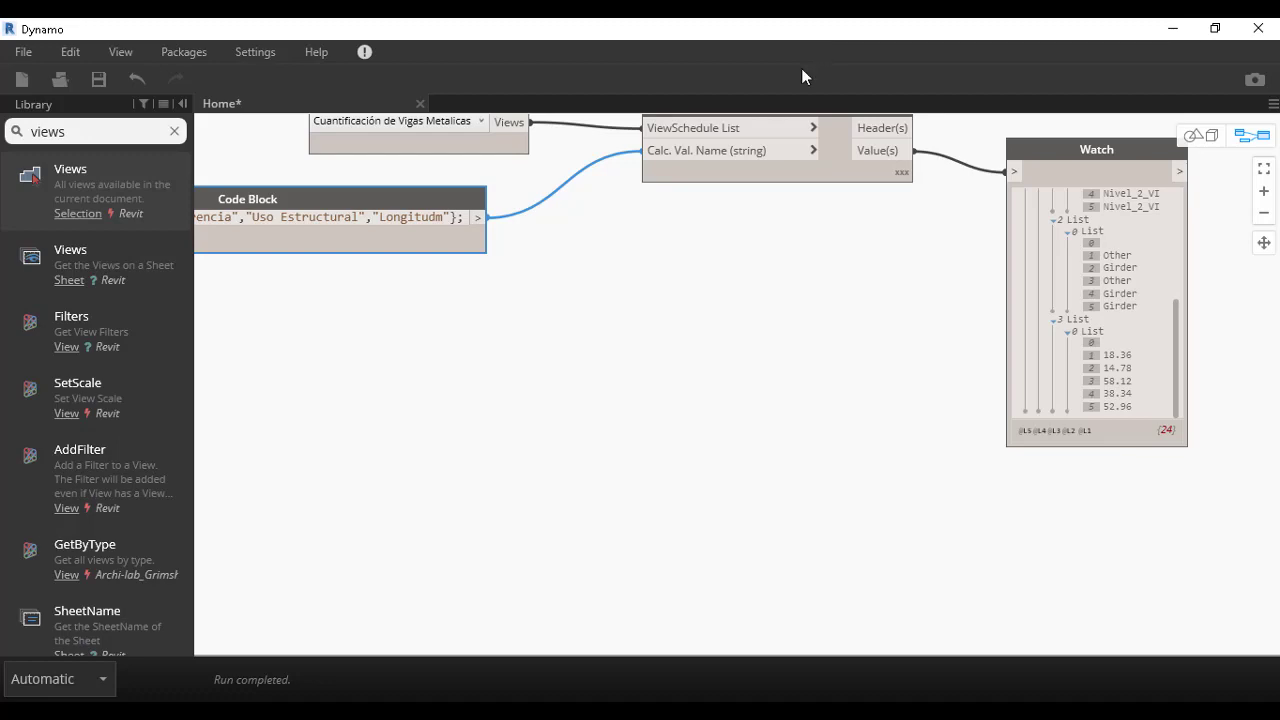
pyautogui.moveTo(775, 40); pyautogui.dragTo(630, 19)
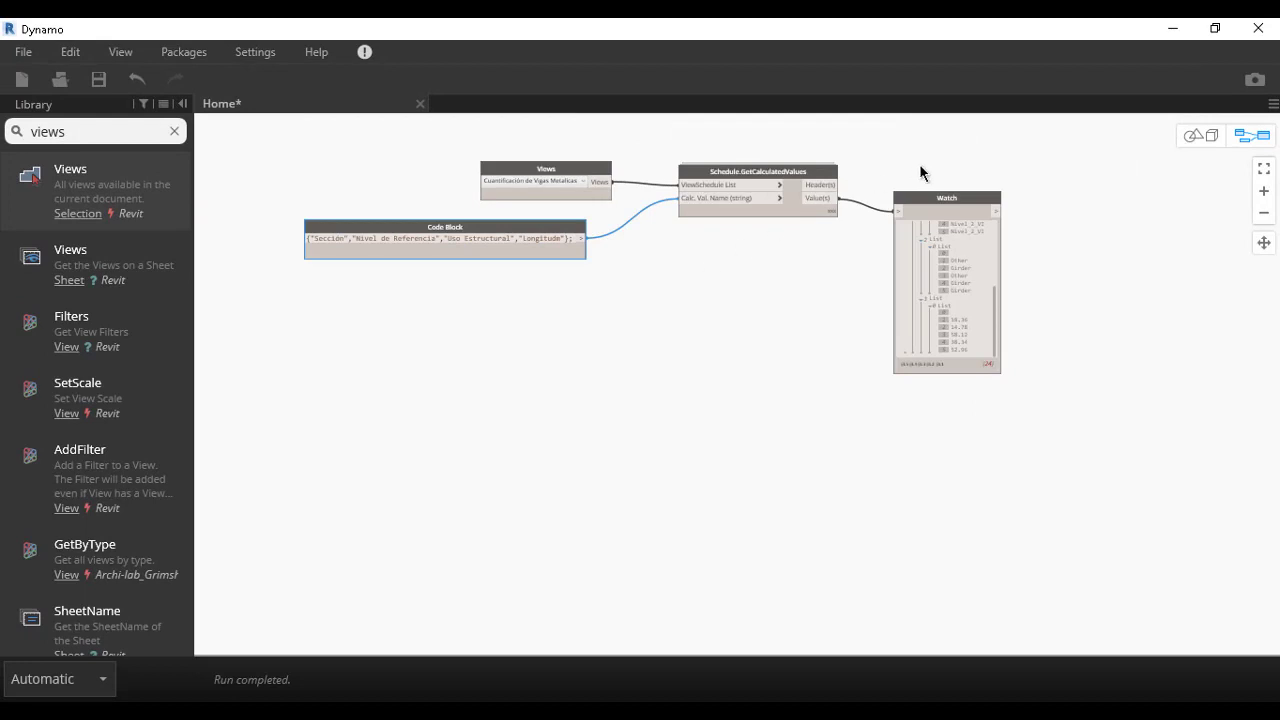
# - Copy and paste the Views, Code Block and GetCalculatedValues nodes, placing the copy left-middle
pyautogui.moveTo(940, 204)
pyautogui.mouseDown()
pyautogui.moveTo(995, 227)
pyautogui.moveTo(1050, 225)
pyautogui.mouseUp()
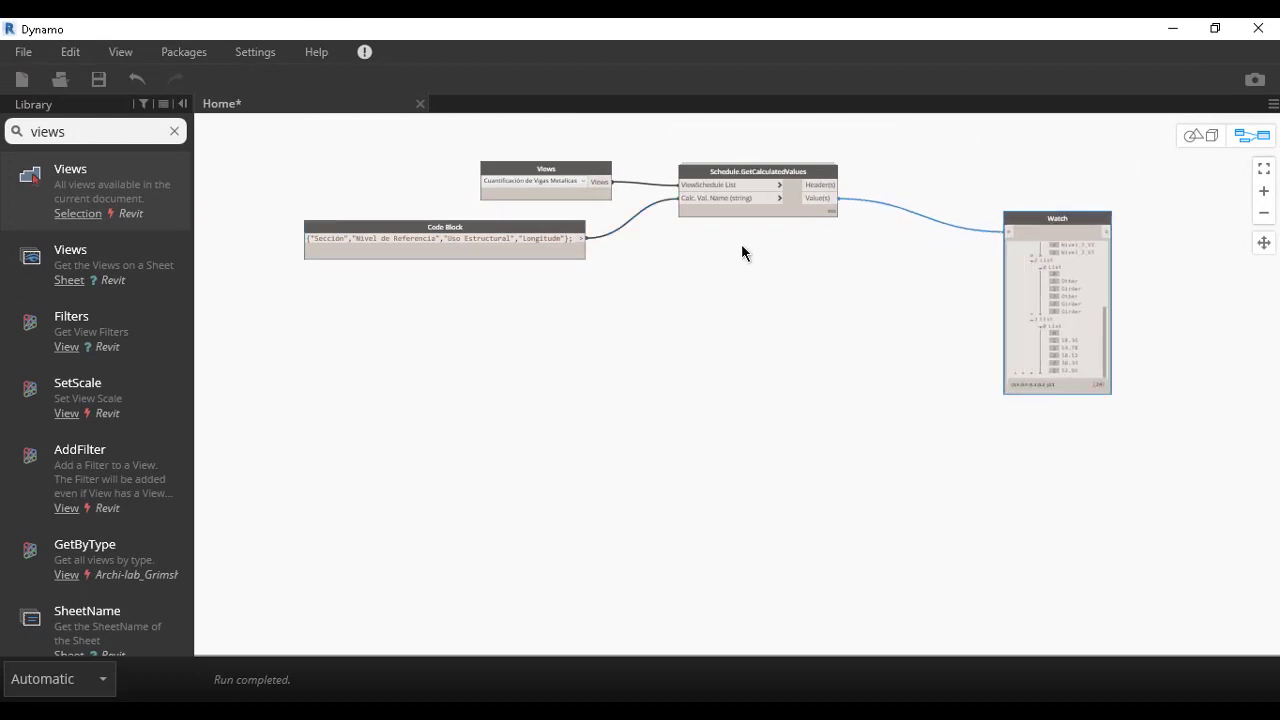
pyautogui.moveTo(772, 275); pyautogui.dragTo(520, 148)
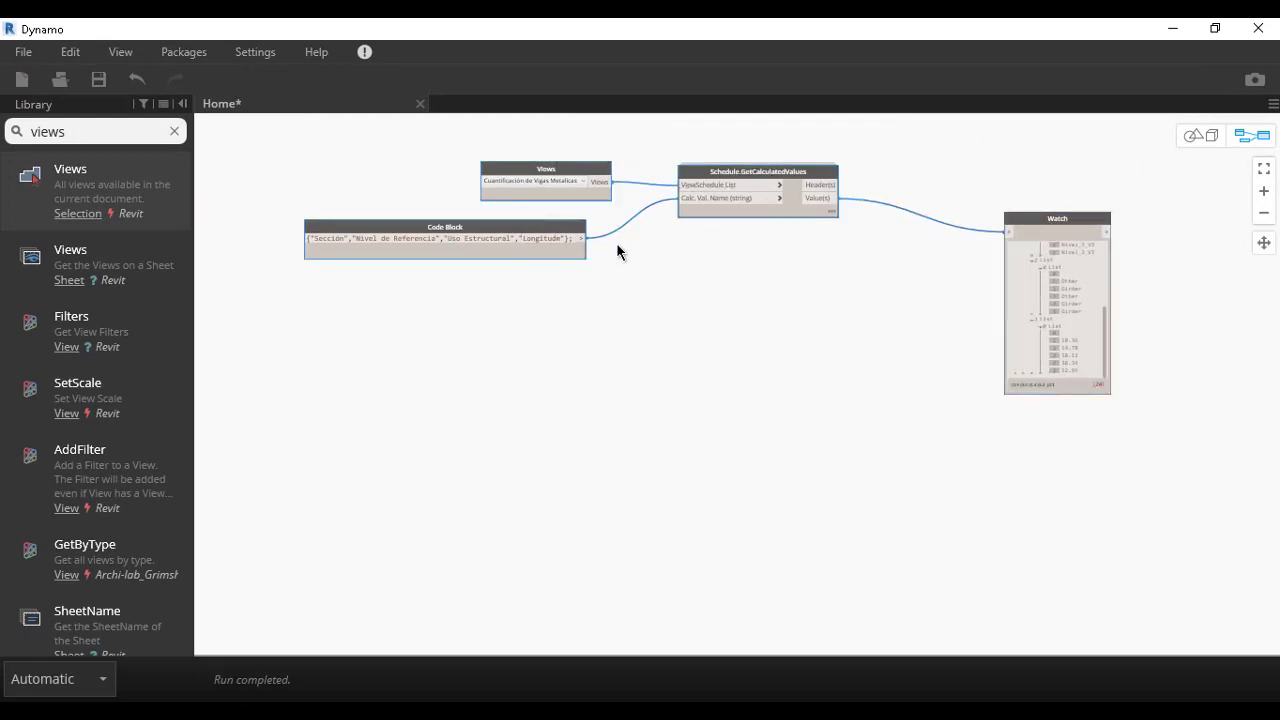
pyautogui.hotkey('ctrl', 'c')
pyautogui.hotkey('ctrl', 'v')
pyautogui.moveTo(1158, 414); pyautogui.dragTo(1133, 418)
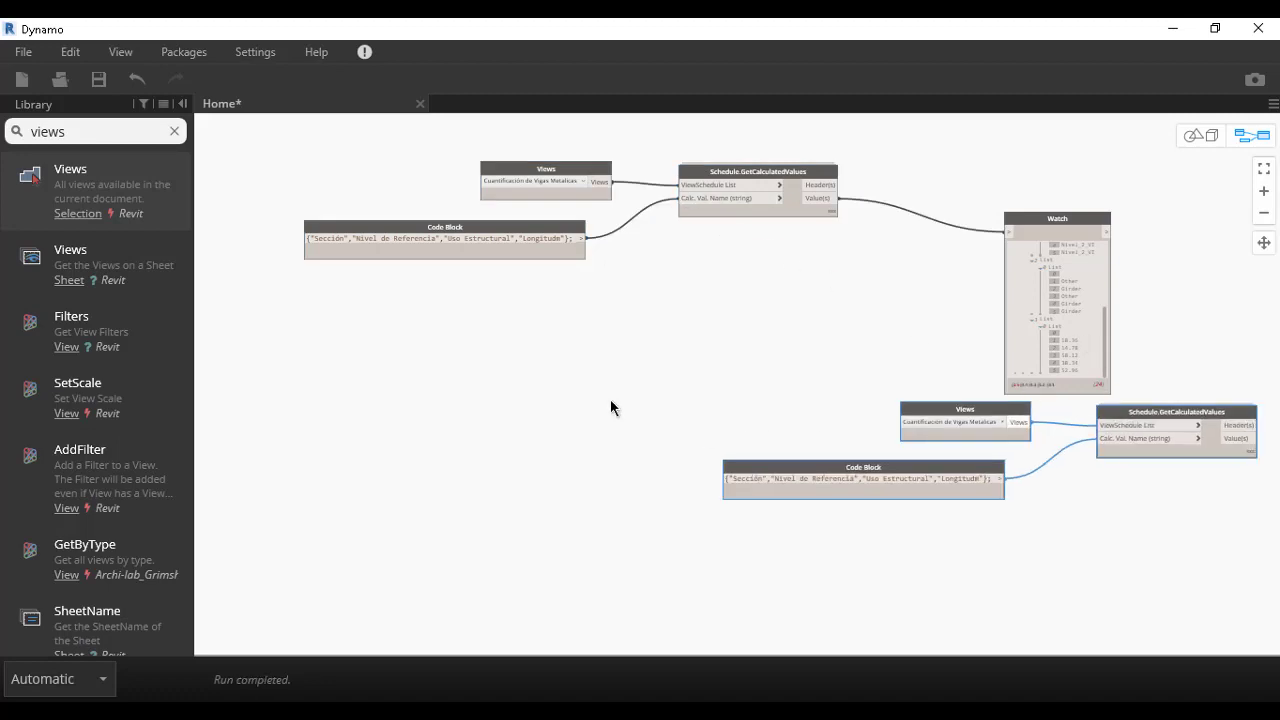
pyautogui.click(967, 400)
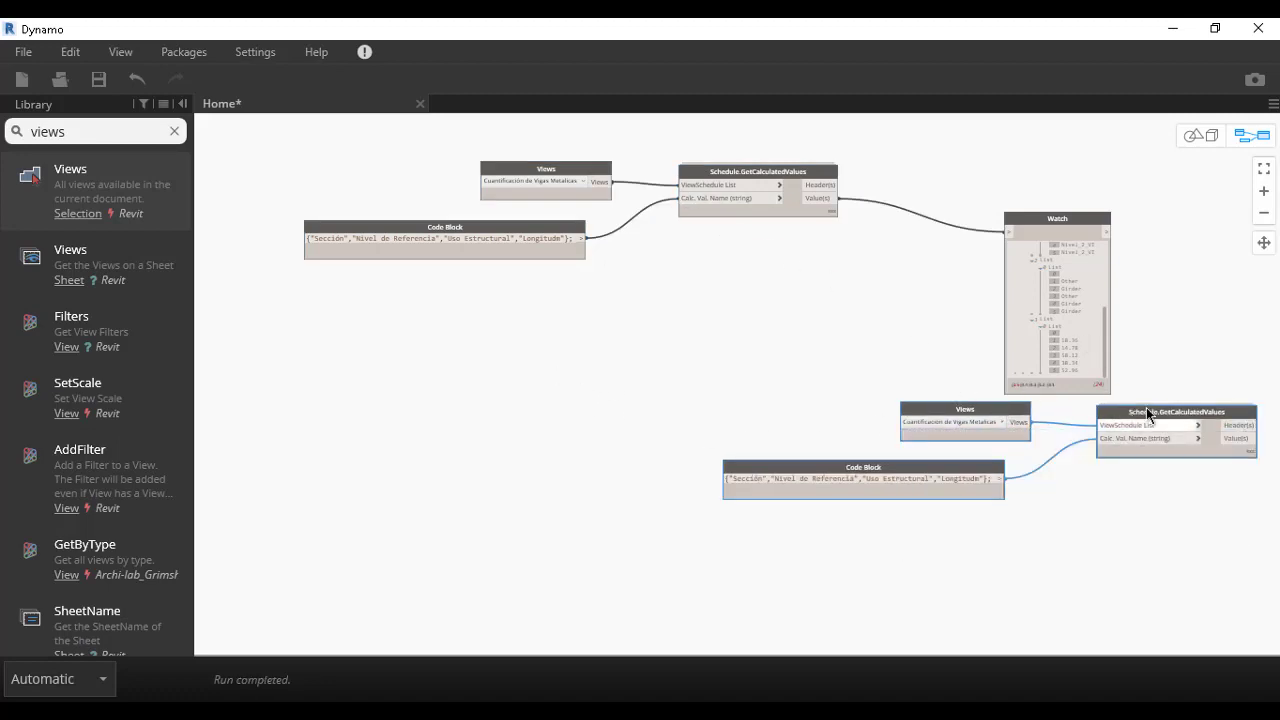
pyautogui.moveTo(1148, 414); pyautogui.dragTo(683, 356)
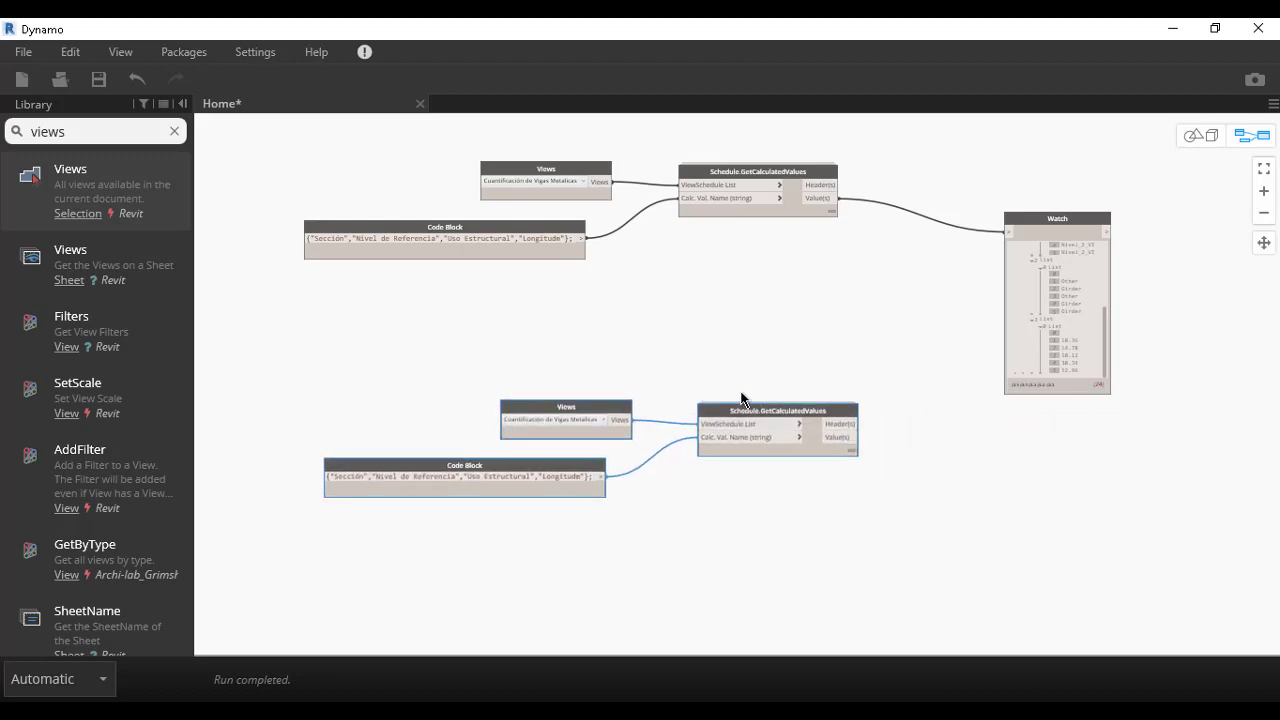
pyautogui.scroll(3, 511, 506)
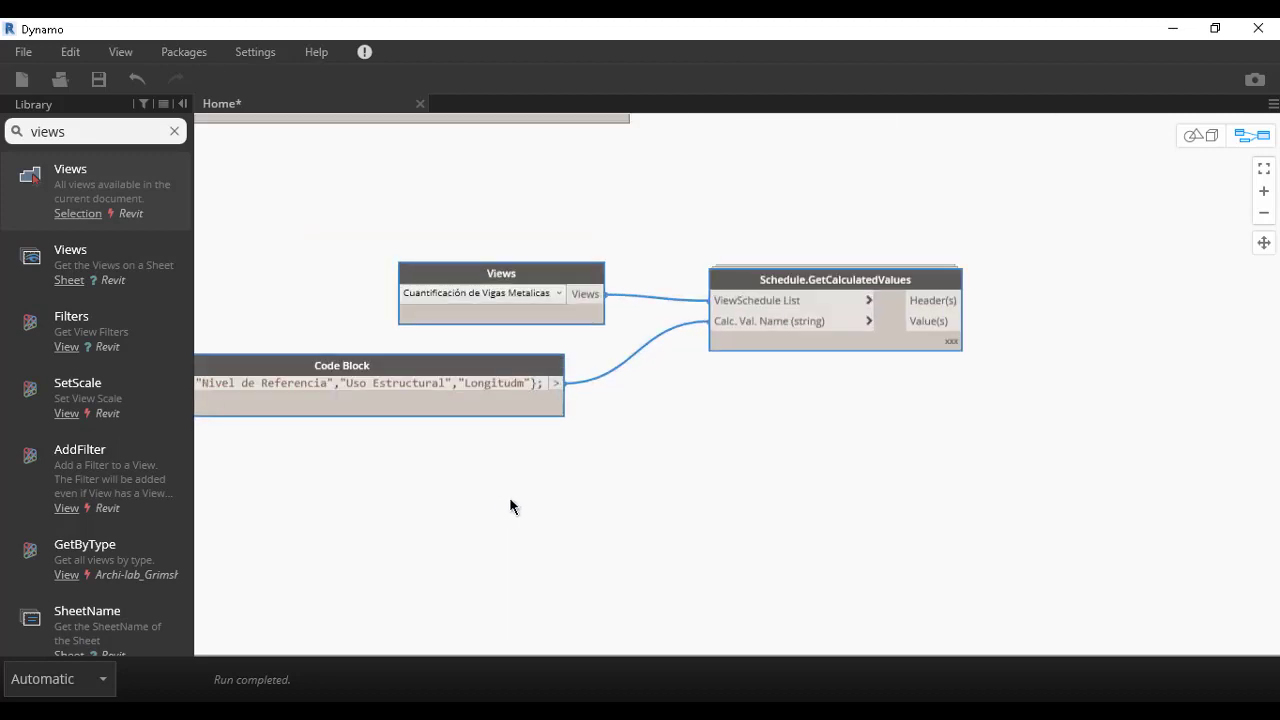
pyautogui.moveTo(511, 506); pyautogui.dragTo(706, 497, button='middle')
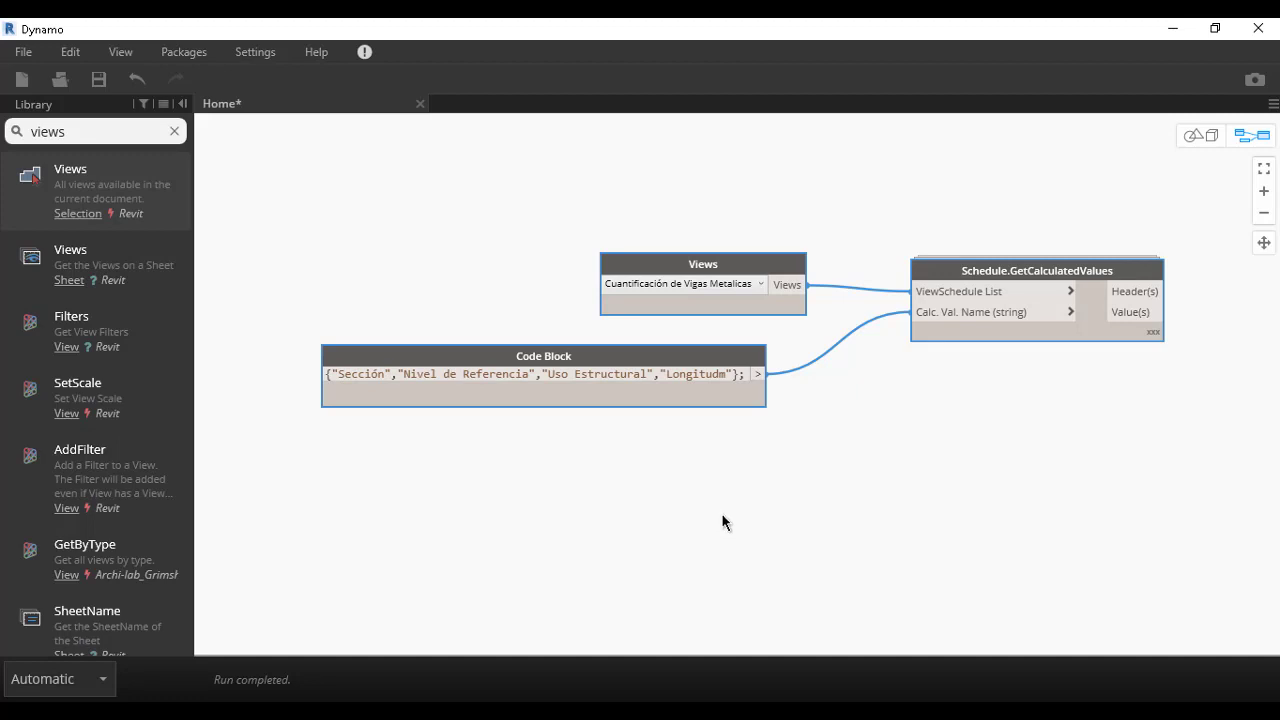
# - Set the copied Views node to the Cuantificación de Columnas de Acero schedule
pyautogui.press('Delete')
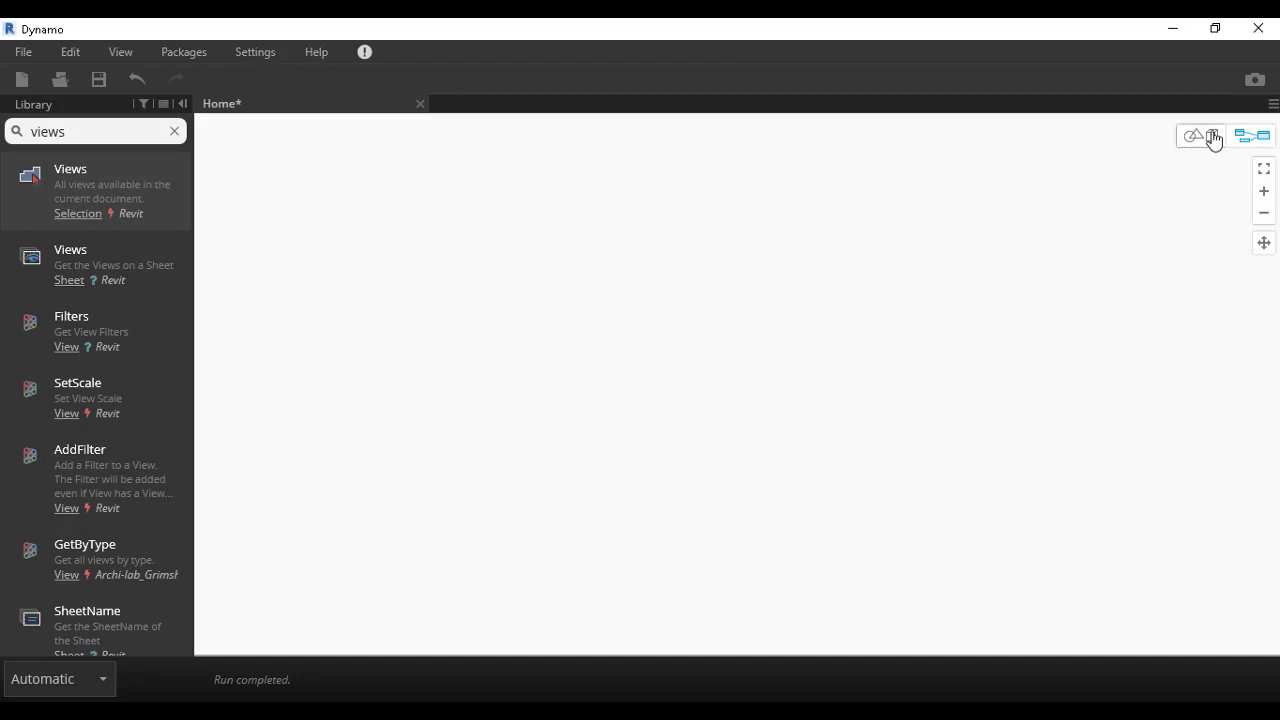
pyautogui.hotkey('ctrl', 'z')
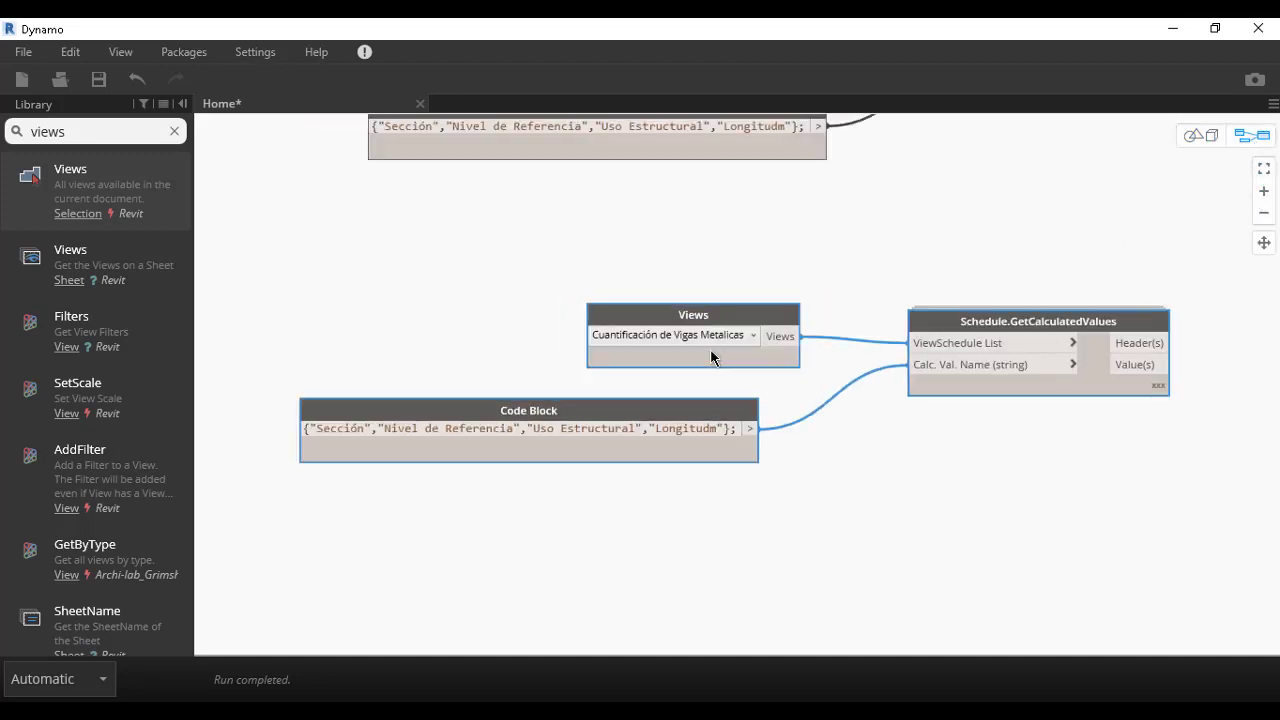
pyautogui.scroll(-1, 713, 357)
pyautogui.scroll(-1, 654, 403)
pyautogui.click(697, 349)
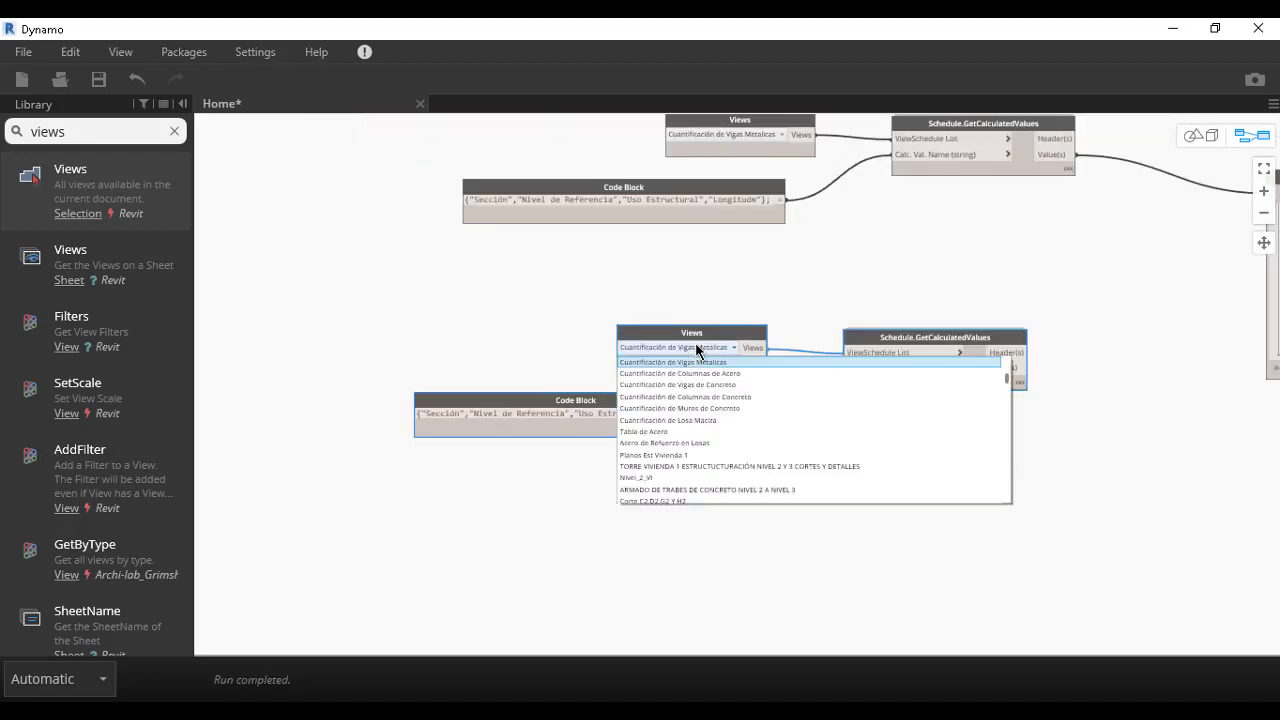
pyautogui.click(657, 405)
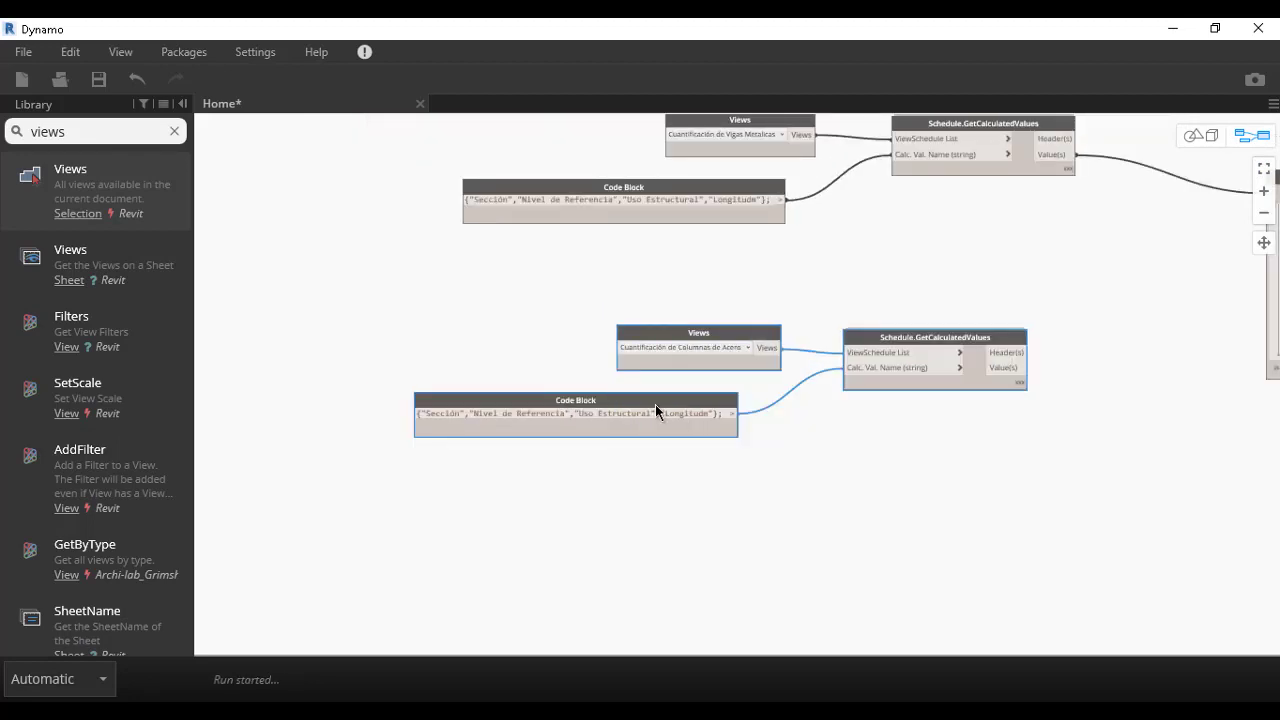
pyautogui.moveTo(853, 30)
pyautogui.mouseDown()
pyautogui.moveTo(794, 376)
pyautogui.moveTo(811, 362)
pyautogui.mouseUp()
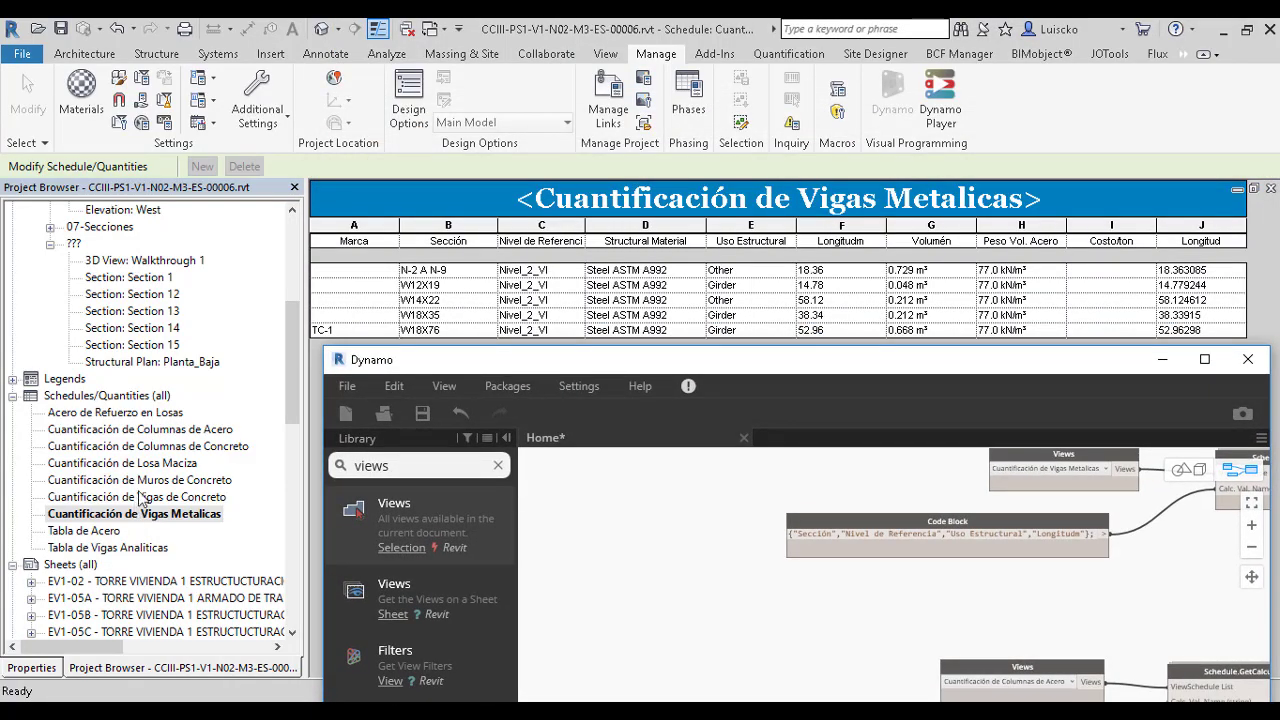
# - Open the column schedule and replace Sección and Nivel de Referencia with Type and Base Level
pyautogui.doubleClick(145, 429)
pyautogui.moveTo(657, 367); pyautogui.dragTo(453, 308)
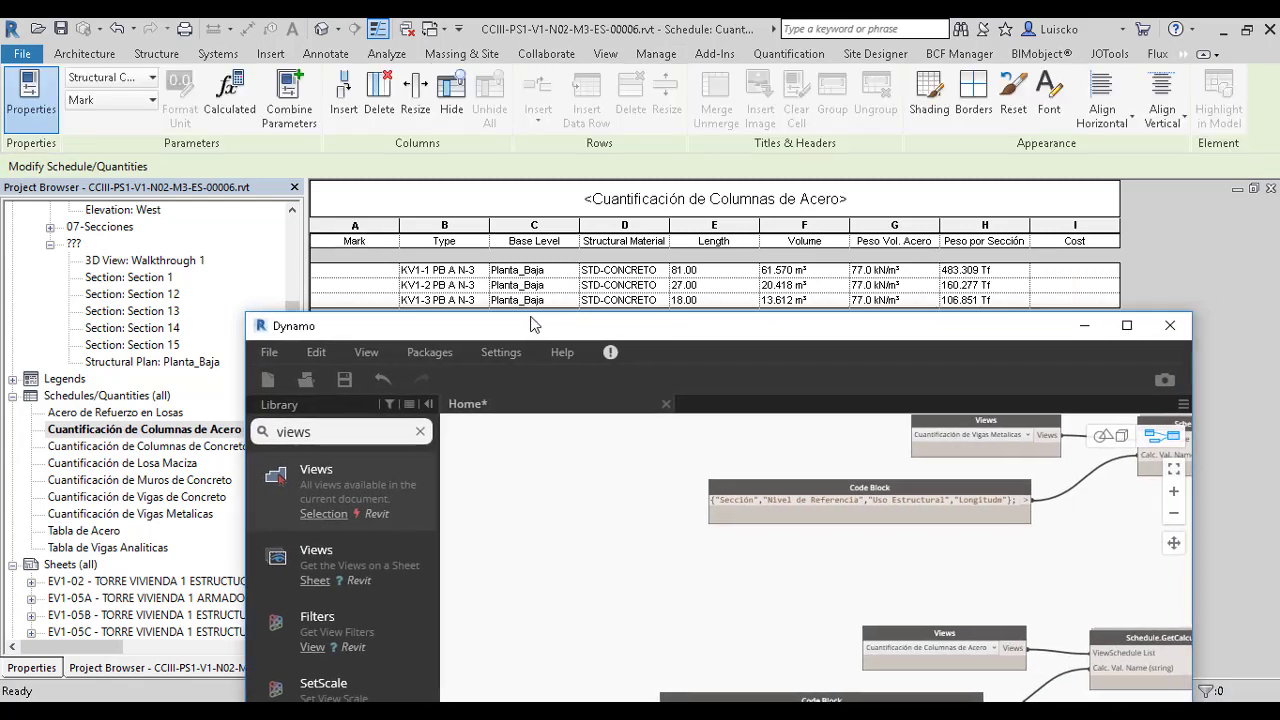
pyautogui.click(436, 250)
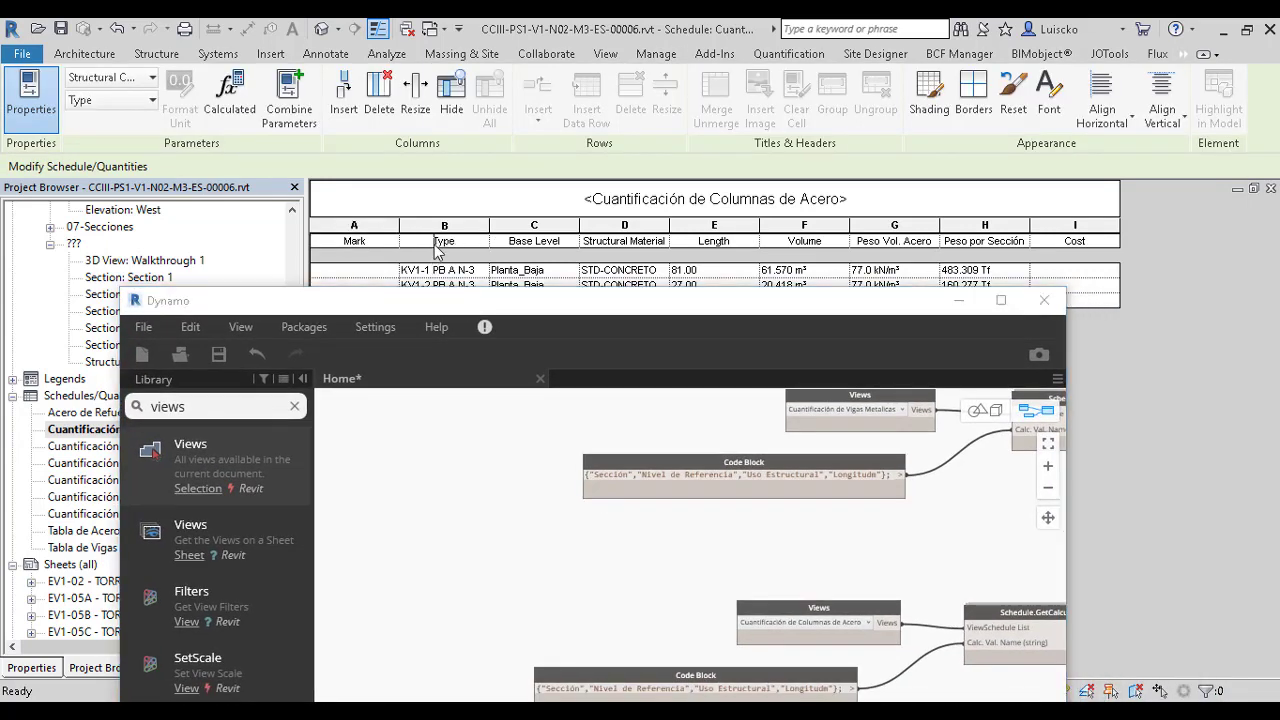
pyautogui.moveTo(436, 246); pyautogui.dragTo(470, 246)
pyautogui.scroll(-2, 493, 495)
pyautogui.scroll(2, 537, 512)
pyautogui.scroll(2, 529, 586)
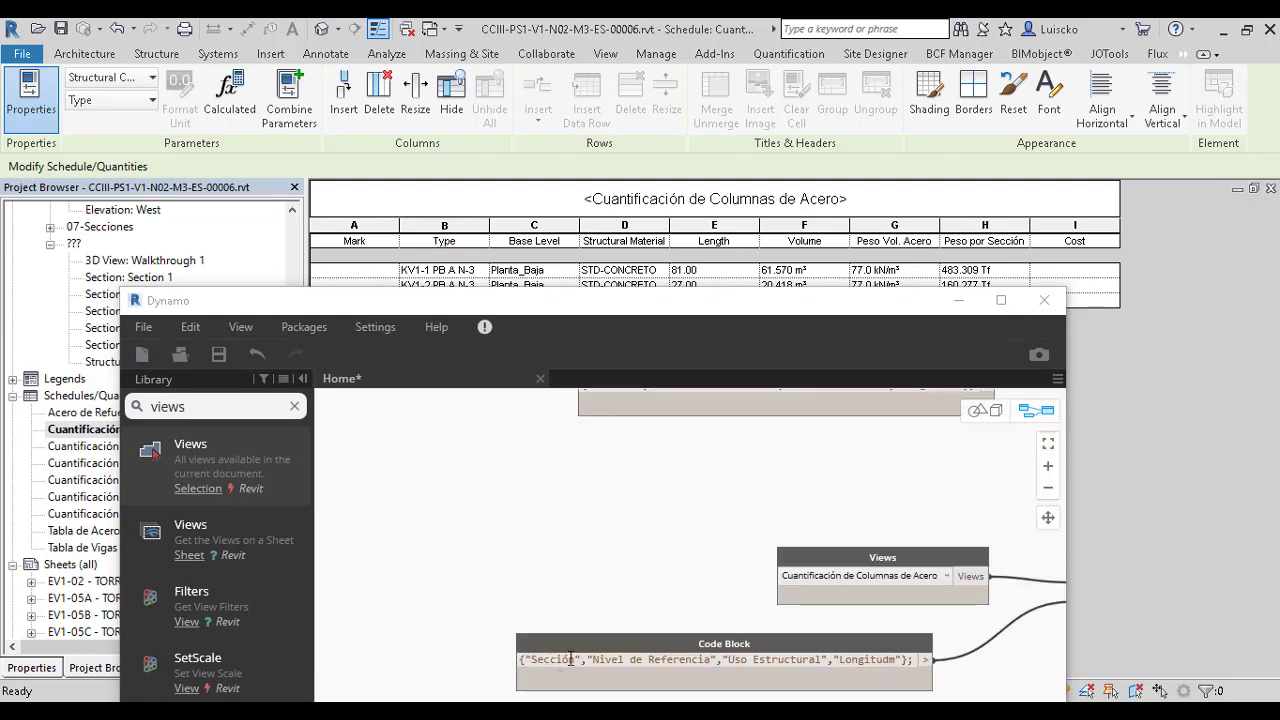
pyautogui.moveTo(576, 659); pyautogui.dragTo(537, 657)
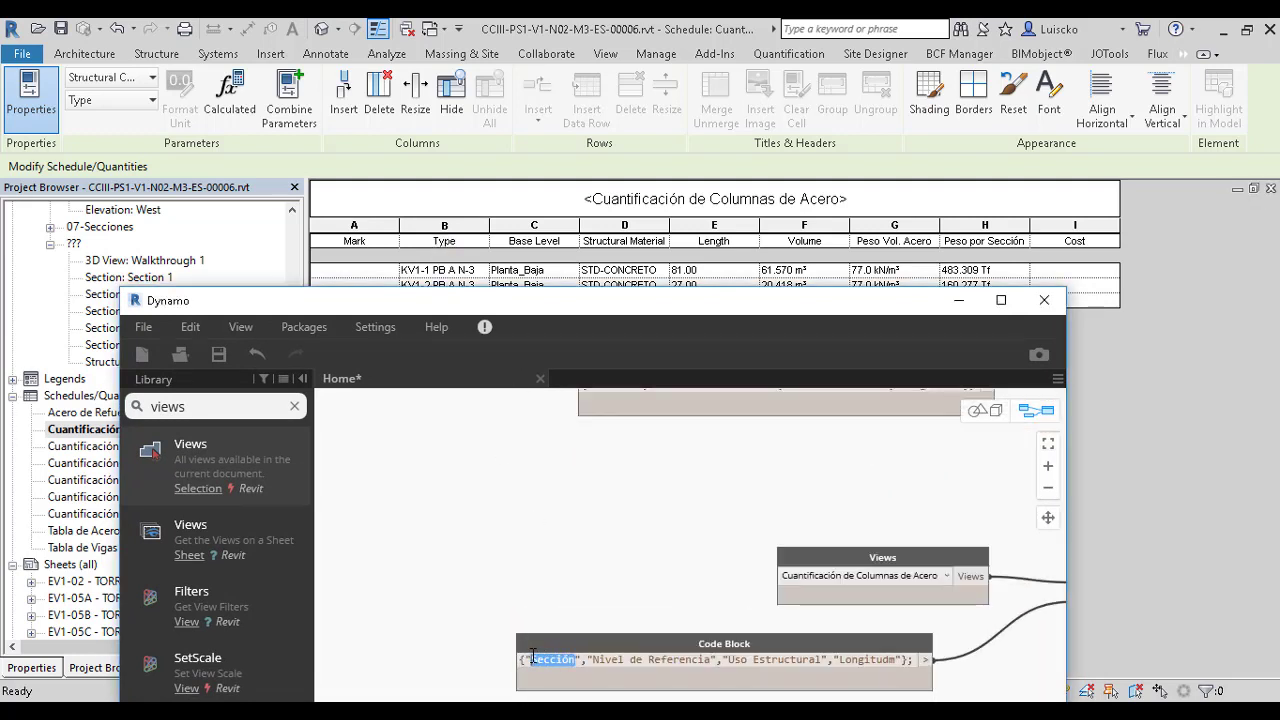
pyautogui.write('Type')
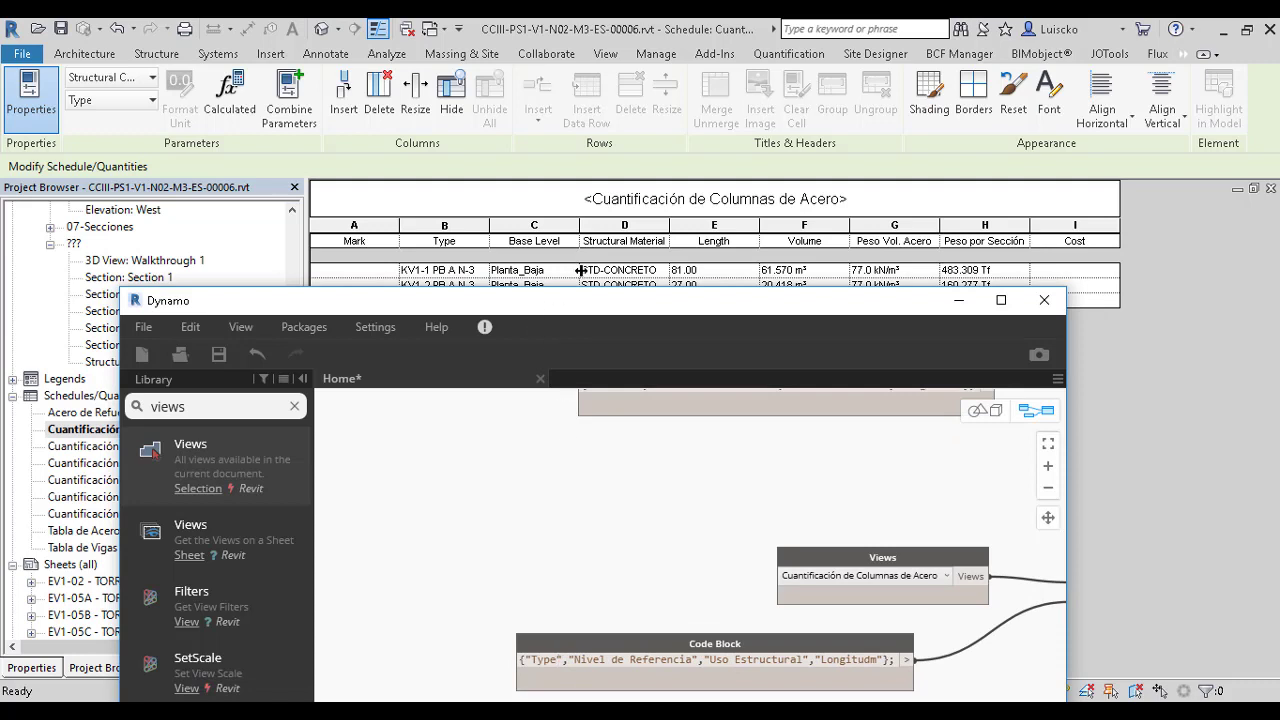
pyautogui.click(514, 244)
pyautogui.moveTo(511, 244); pyautogui.dragTo(565, 242)
pyautogui.hotkey('ctrl', 'c')
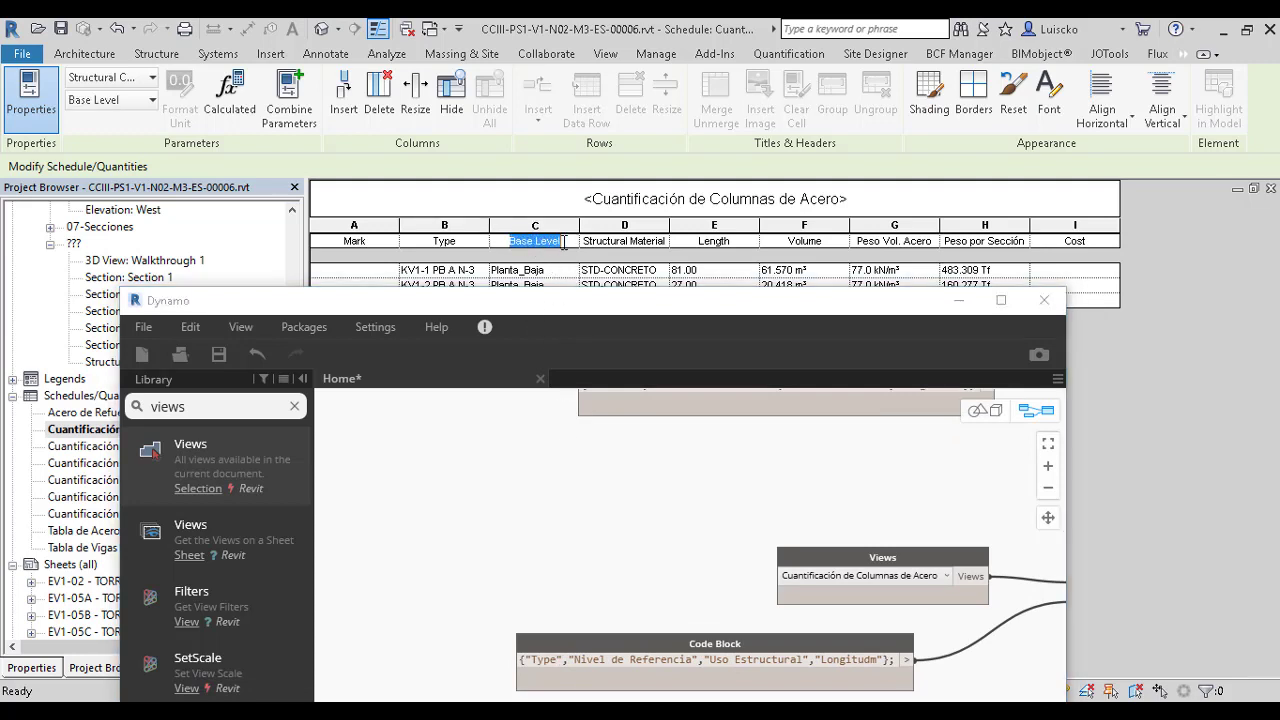
pyautogui.scroll(3, 566, 573)
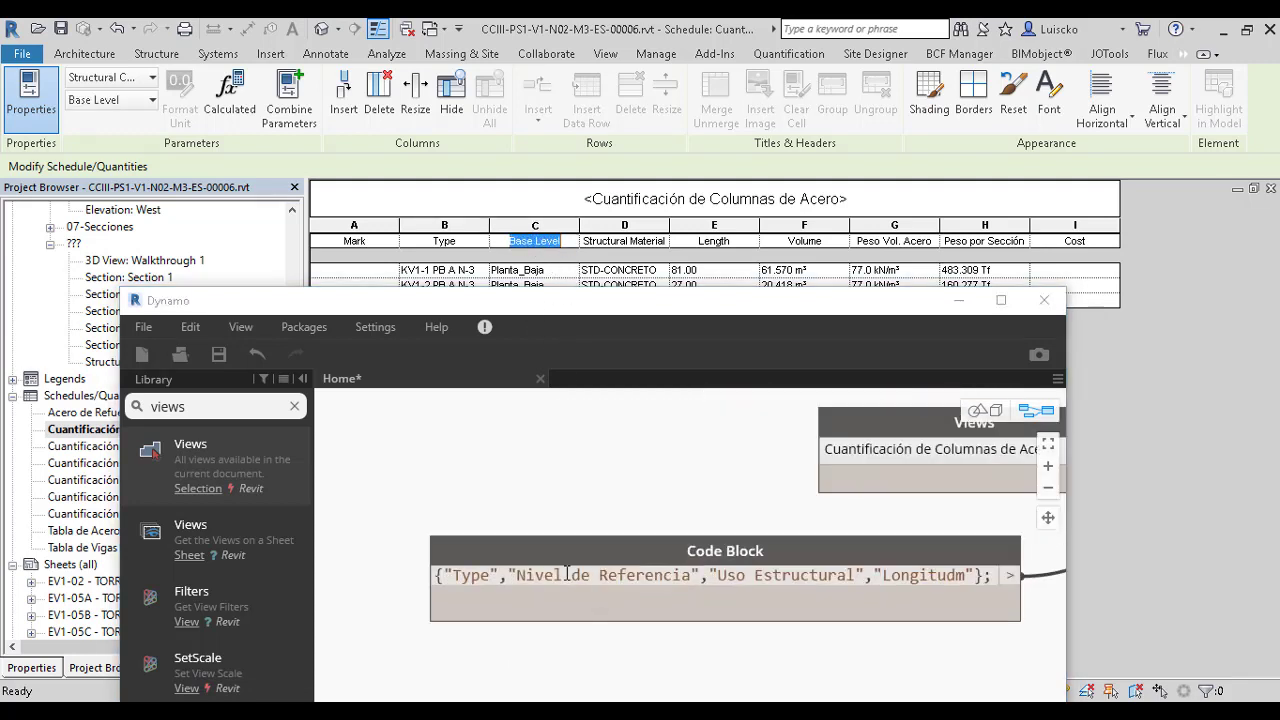
pyautogui.click(518, 573)
pyautogui.moveTo(518, 573); pyautogui.dragTo(693, 573)
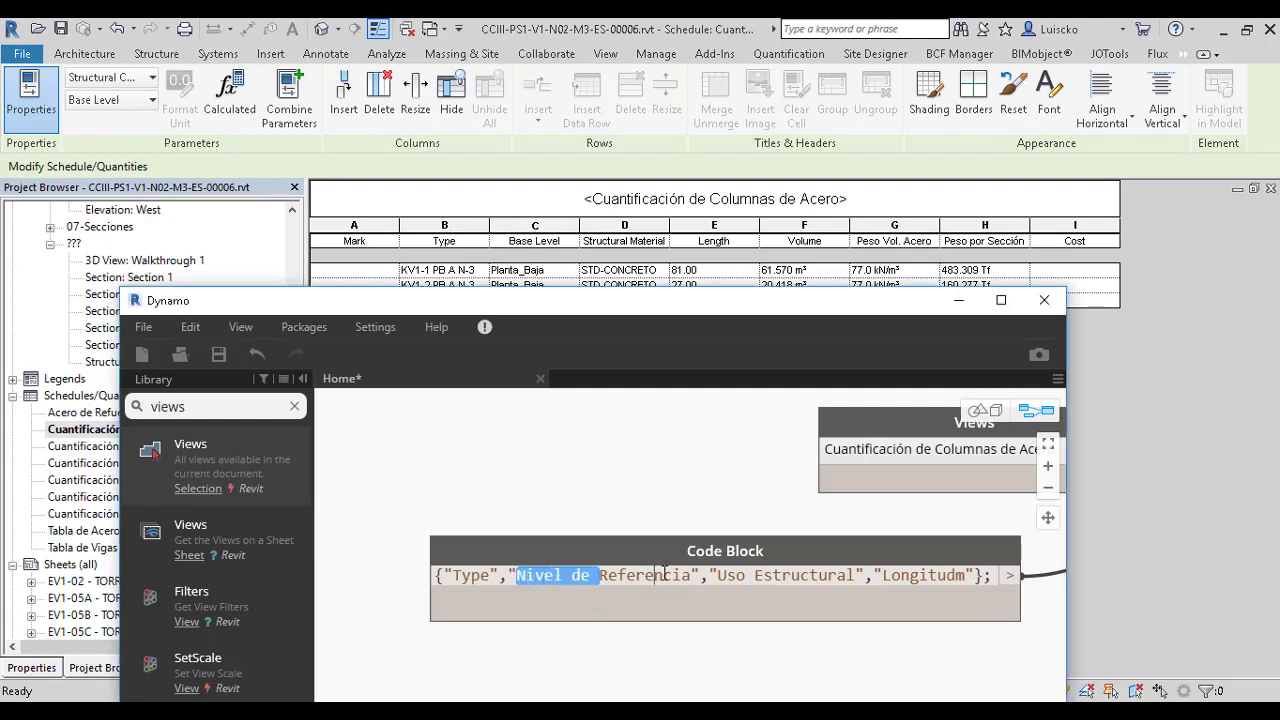
pyautogui.hotkey('ctrl', 'v')
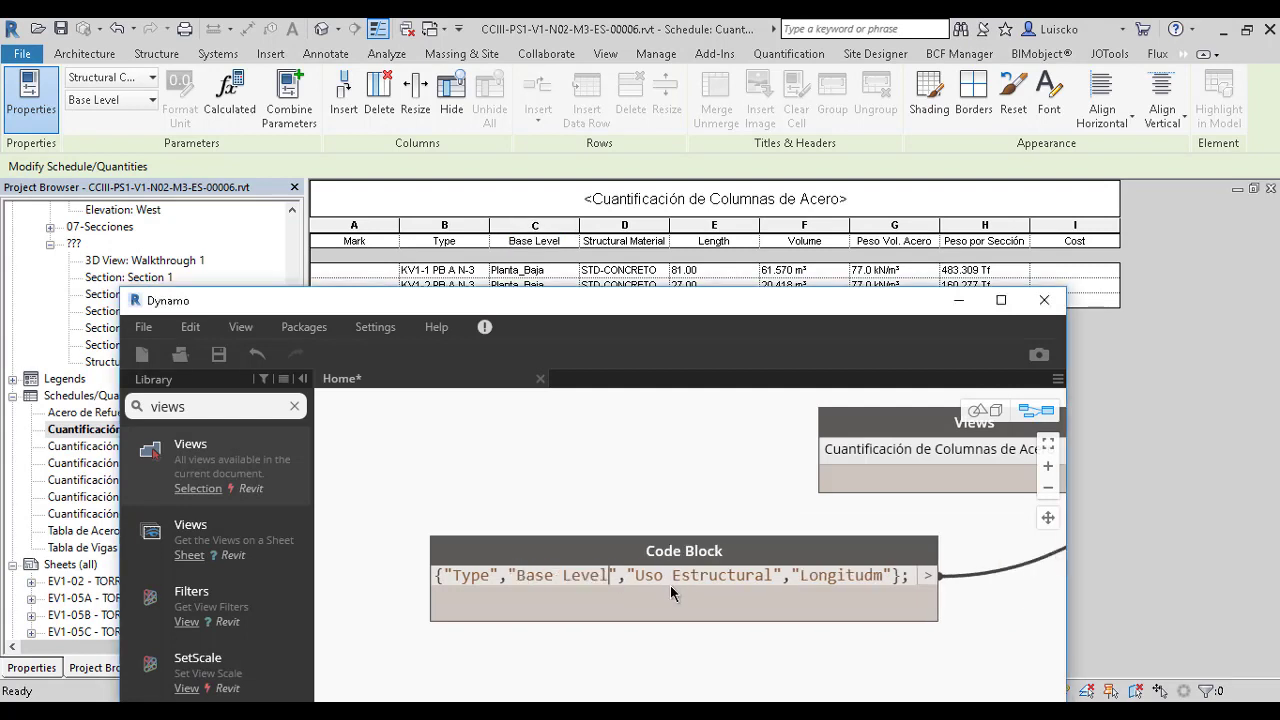
# - Replace Uso Estructural and Longitudm in the Code Block with Structural Material and Length
pyautogui.click(586, 241)
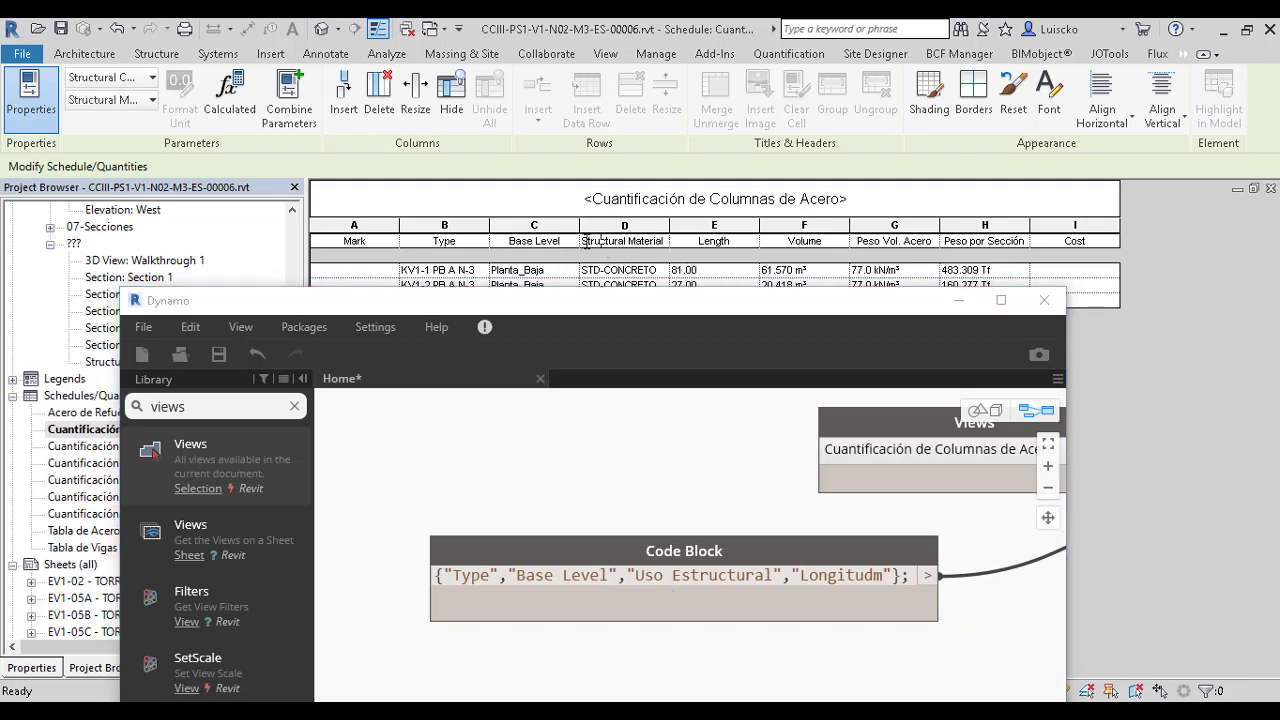
pyautogui.moveTo(586, 241); pyautogui.dragTo(674, 248)
pyautogui.hotkey('ctrl', 'c')
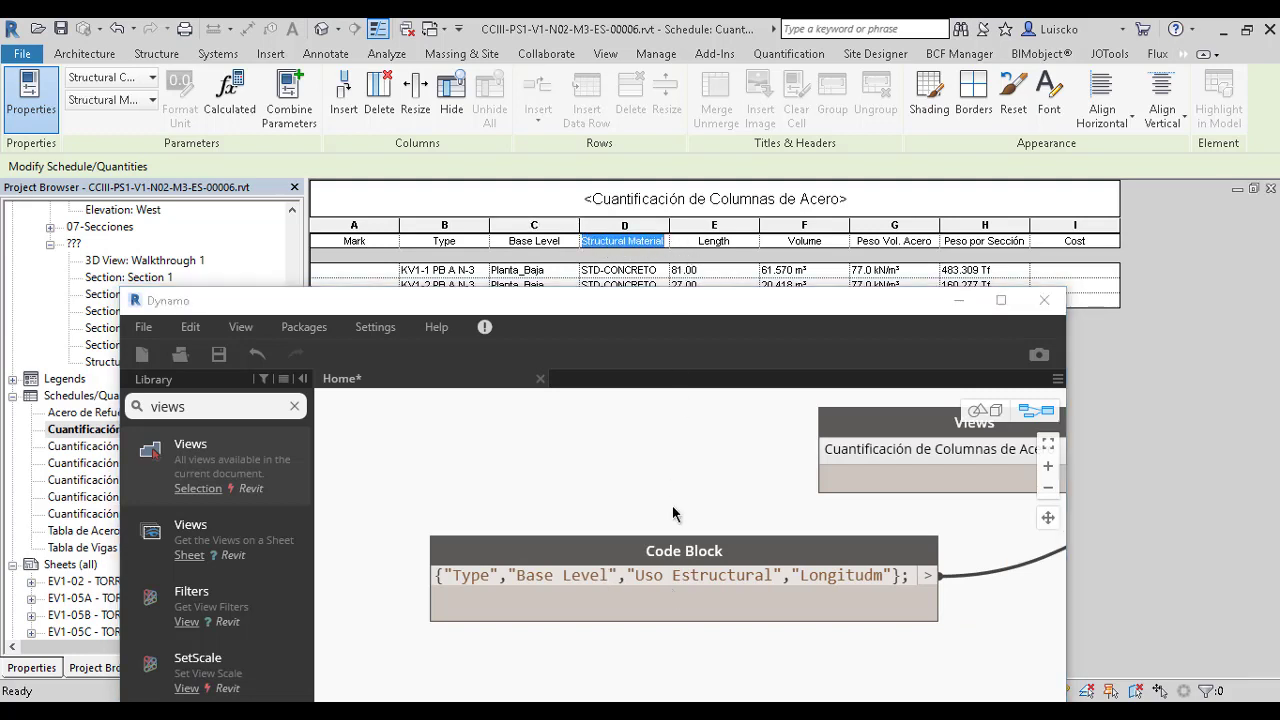
pyautogui.click(676, 582)
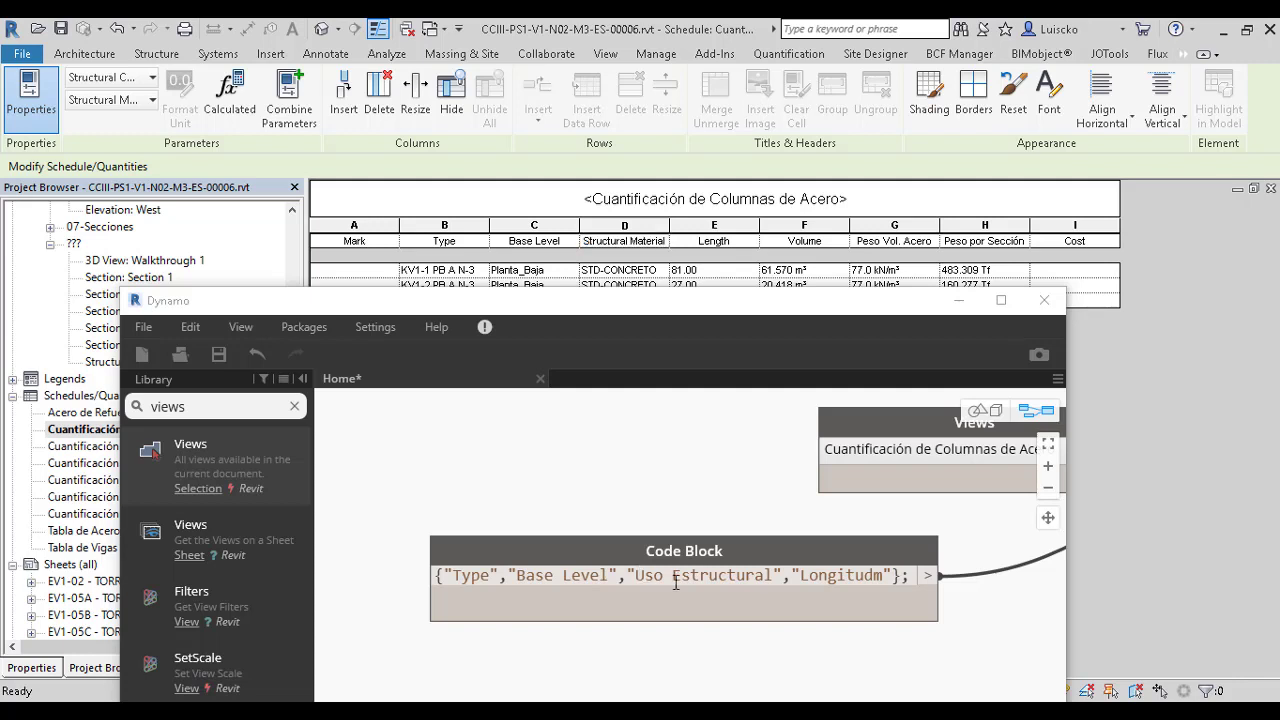
pyautogui.moveTo(636, 578); pyautogui.dragTo(768, 583)
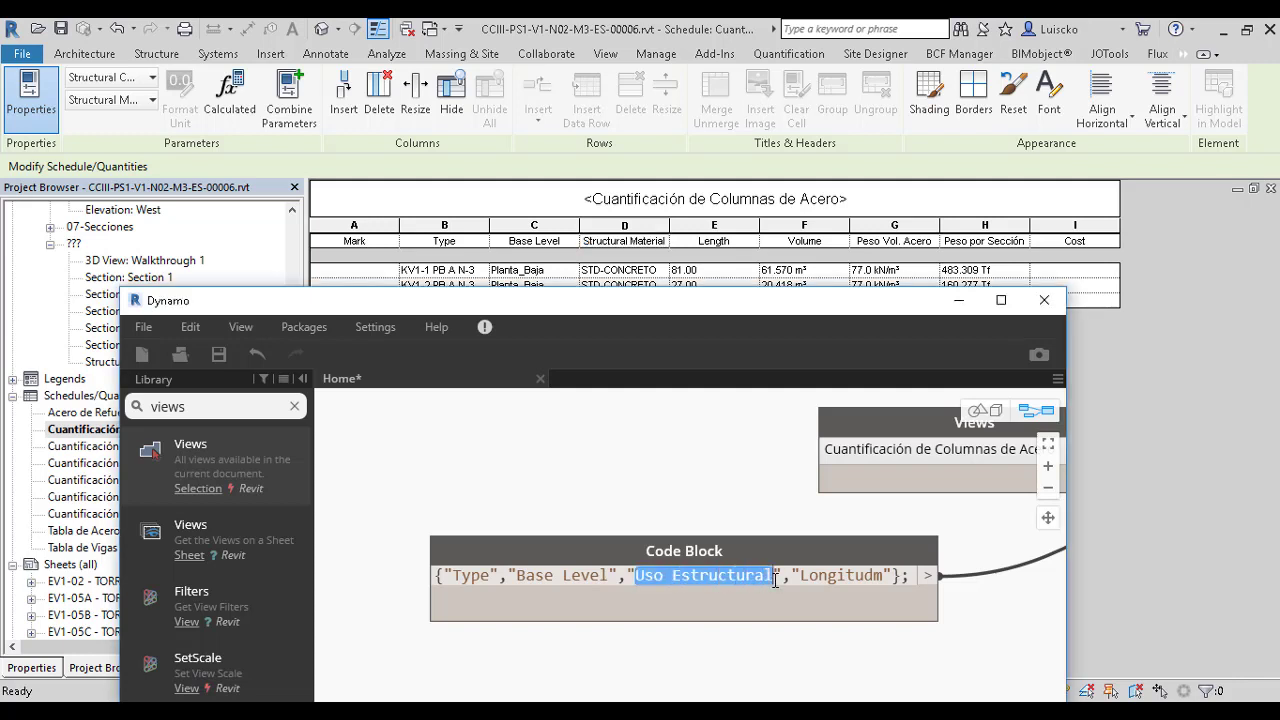
pyautogui.hotkey('ctrl', 'v')
pyautogui.click(707, 245)
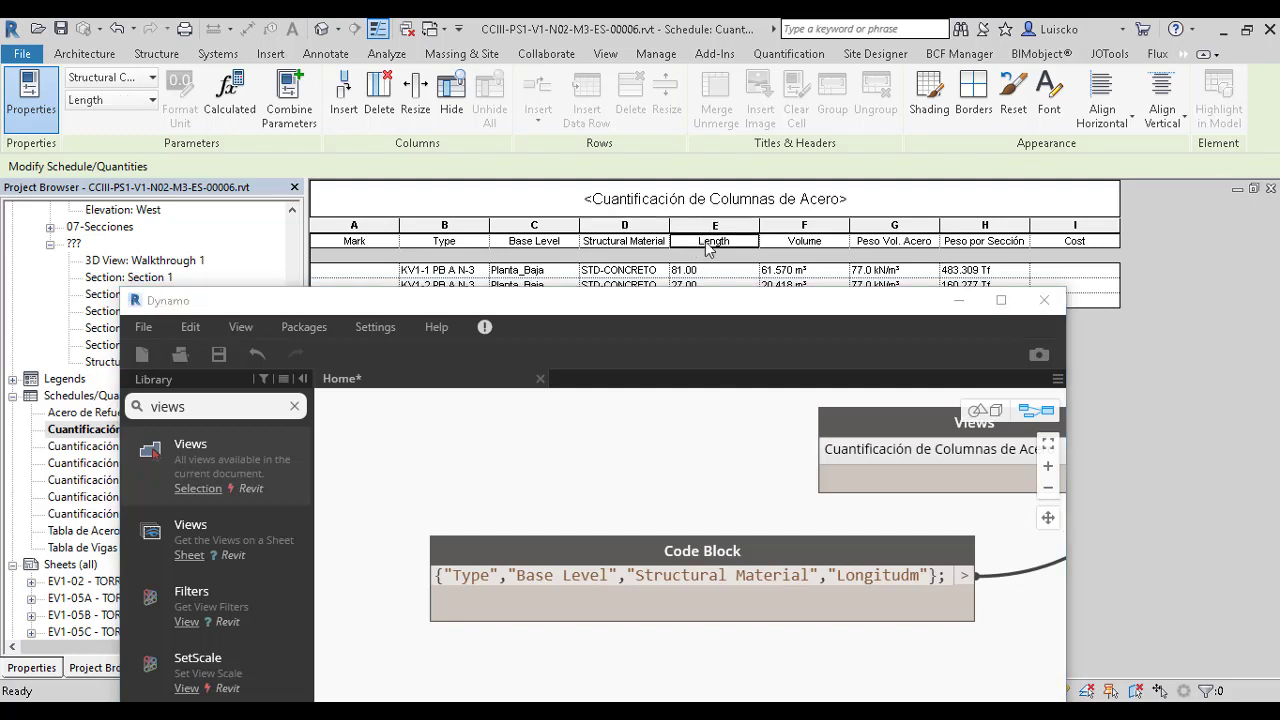
pyautogui.click(696, 241)
pyautogui.doubleClick(713, 241)
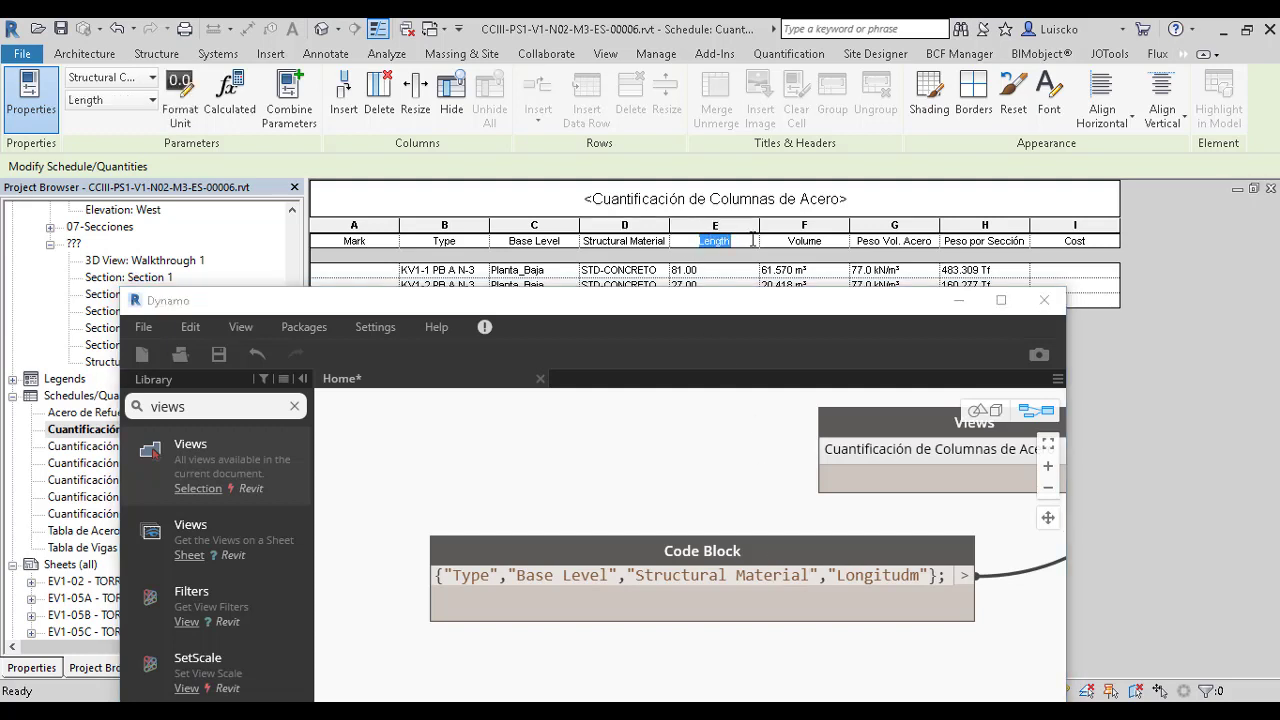
pyautogui.click(846, 575)
pyautogui.moveTo(836, 575); pyautogui.dragTo(929, 575)
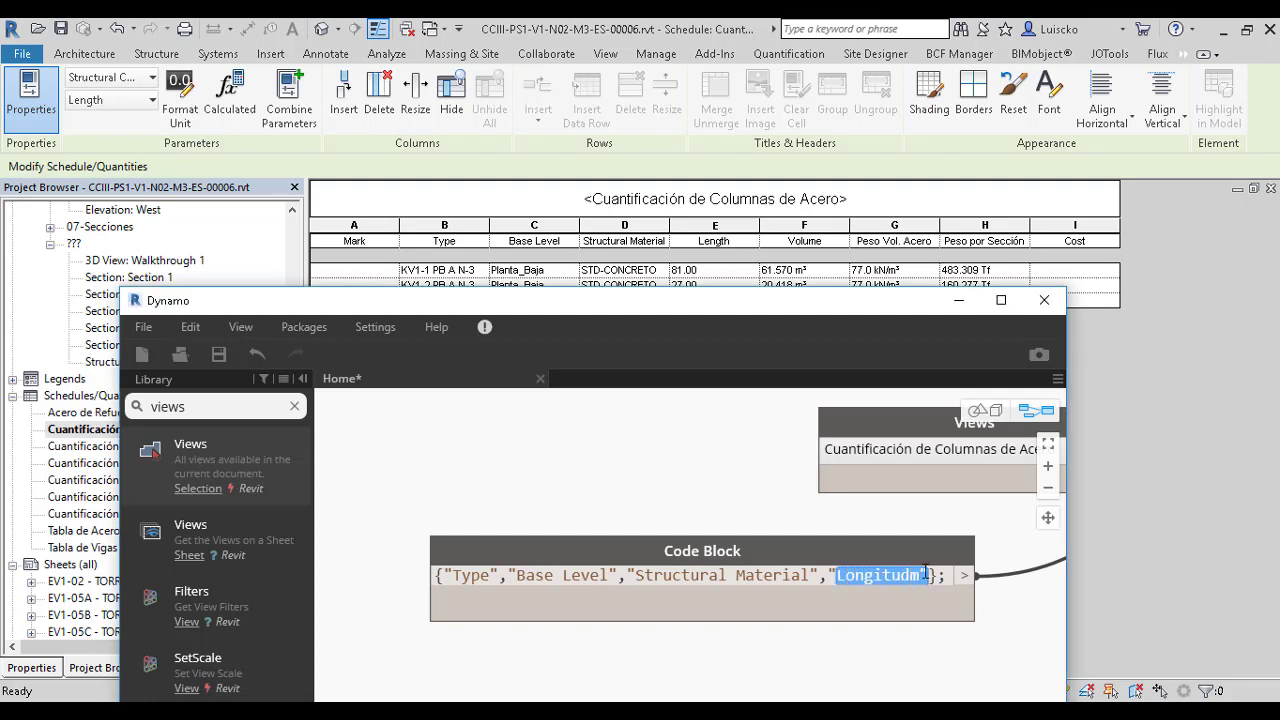
pyautogui.write('Length')
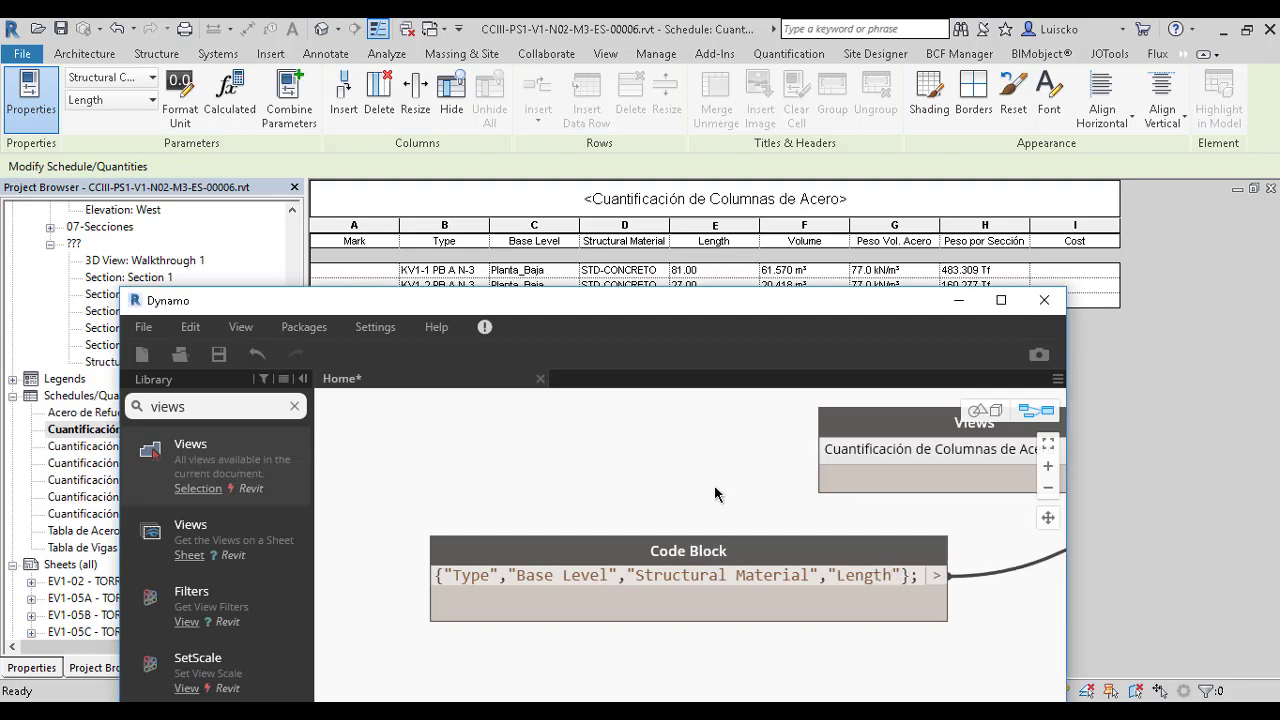
pyautogui.scroll(-2, 714, 485)
pyautogui.scroll(-2, 539, 432)
# - Add a Watch node and wire the column schedule's GetCalculatedValues output into it
pyautogui.moveTo(812, 535); pyautogui.dragTo(693, 570, button='middle')
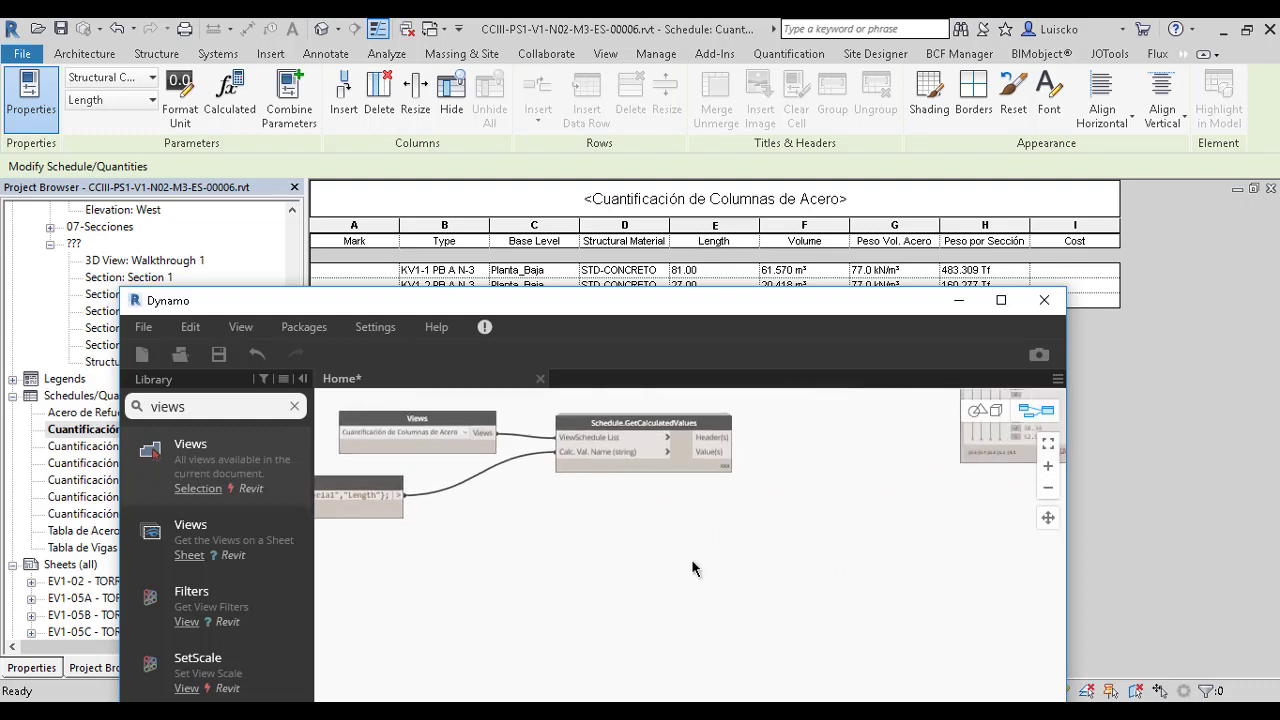
pyautogui.rightClick(661, 569)
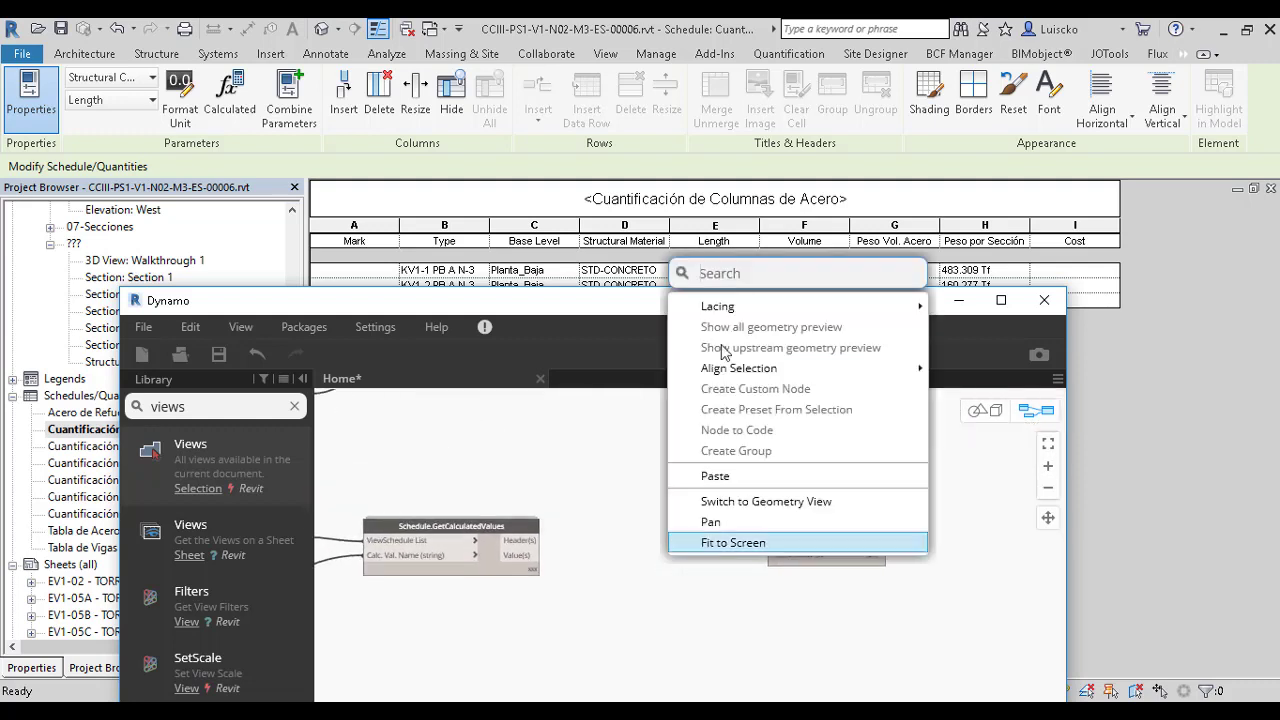
pyautogui.write('wat')
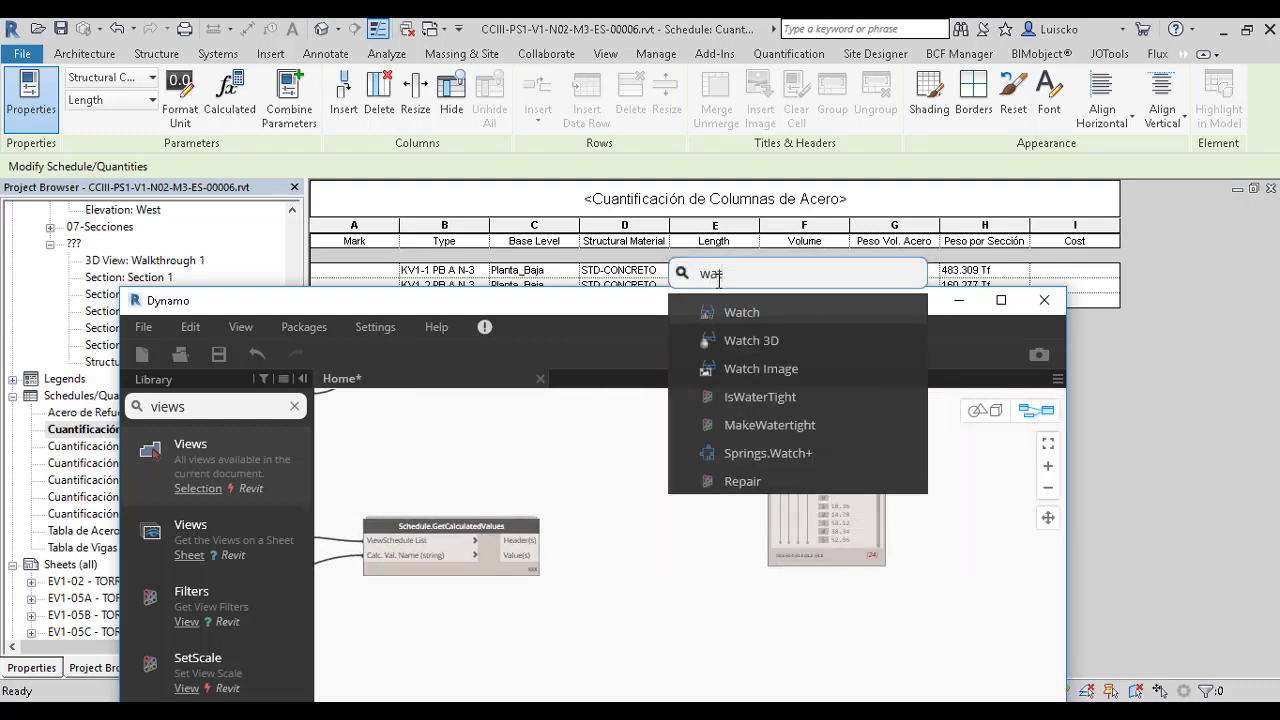
pyautogui.write('ch')
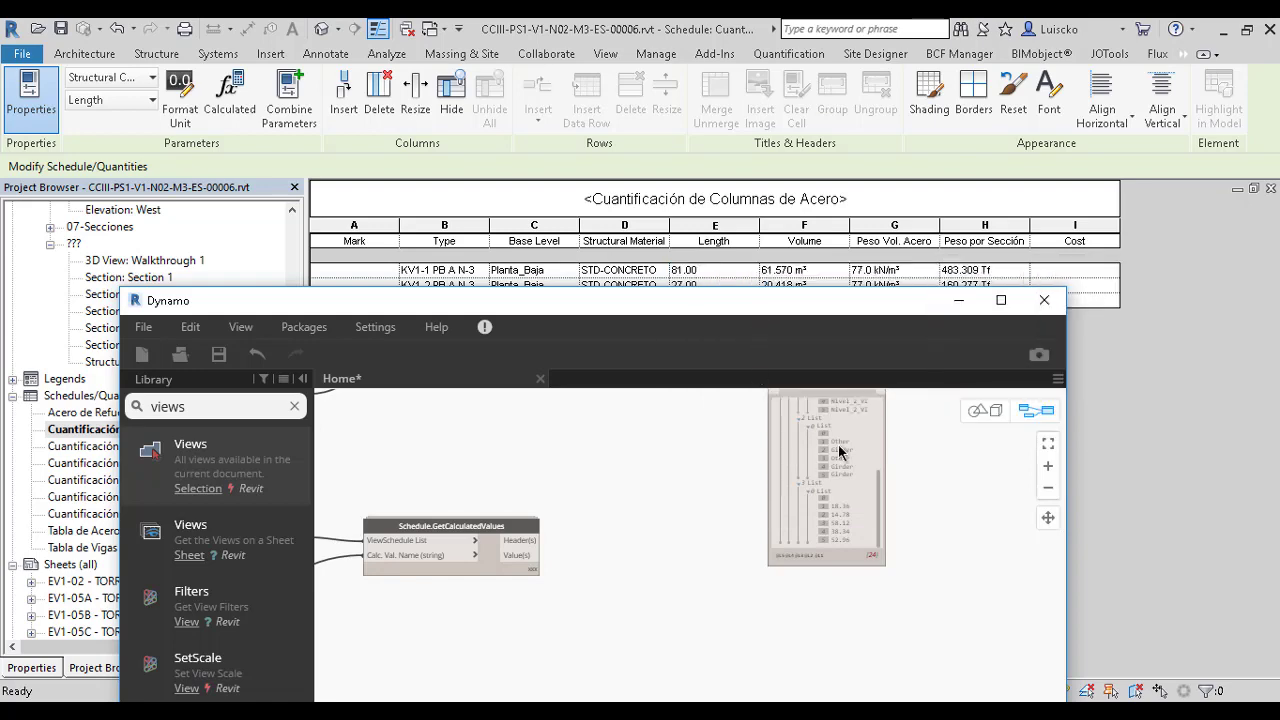
pyautogui.moveTo(670, 295); pyautogui.dragTo(666, 20)
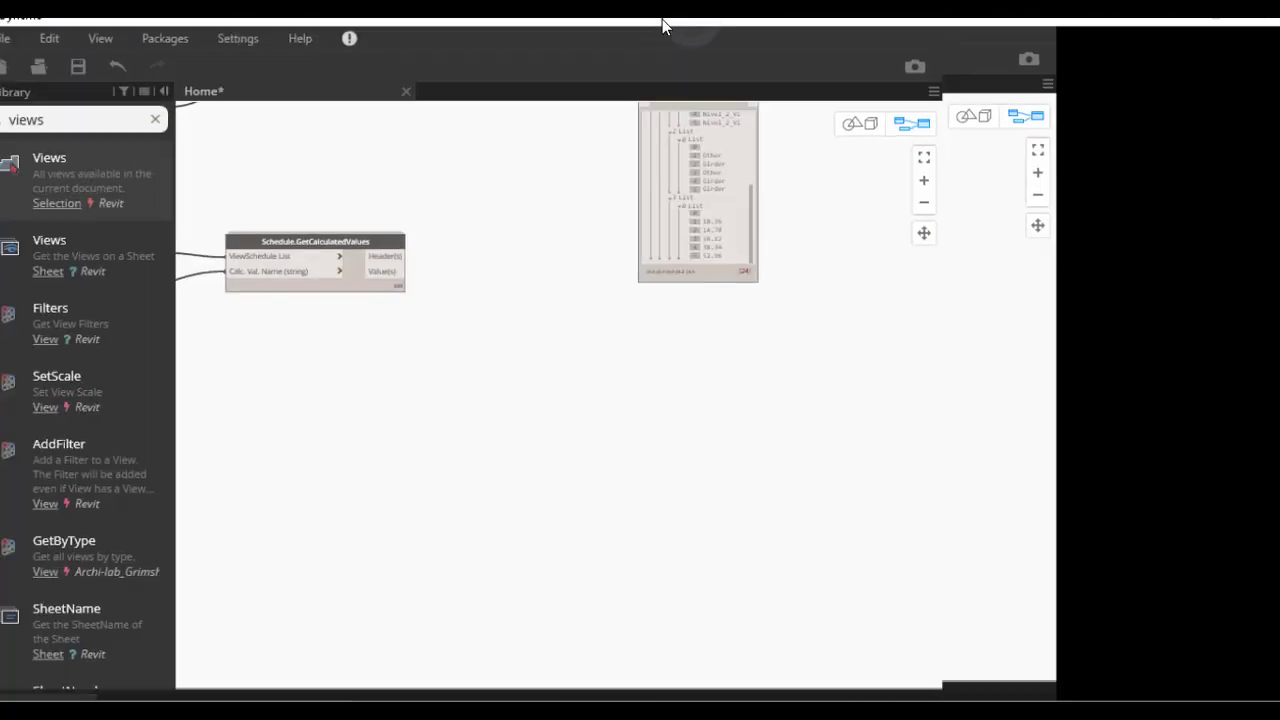
pyautogui.scroll(-2, 726, 331)
pyautogui.scroll(-3, 731, 386)
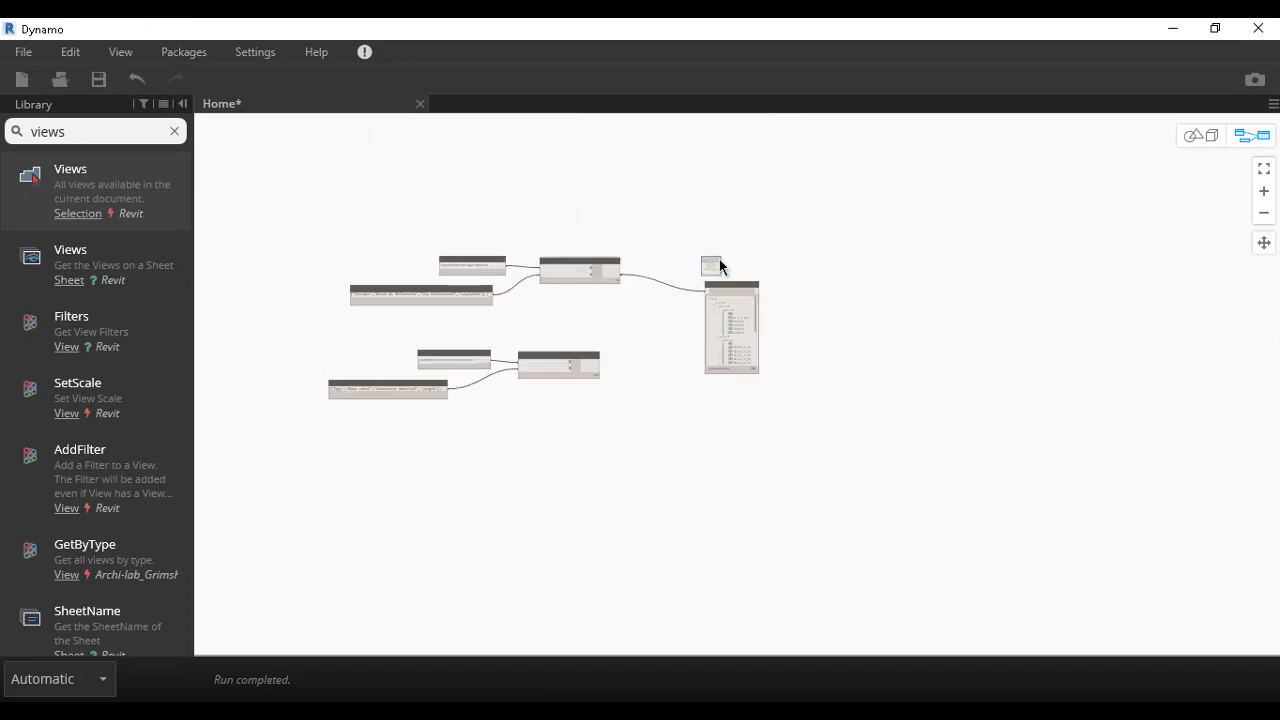
pyautogui.moveTo(719, 265); pyautogui.dragTo(646, 372)
pyautogui.scroll(3, 640, 374)
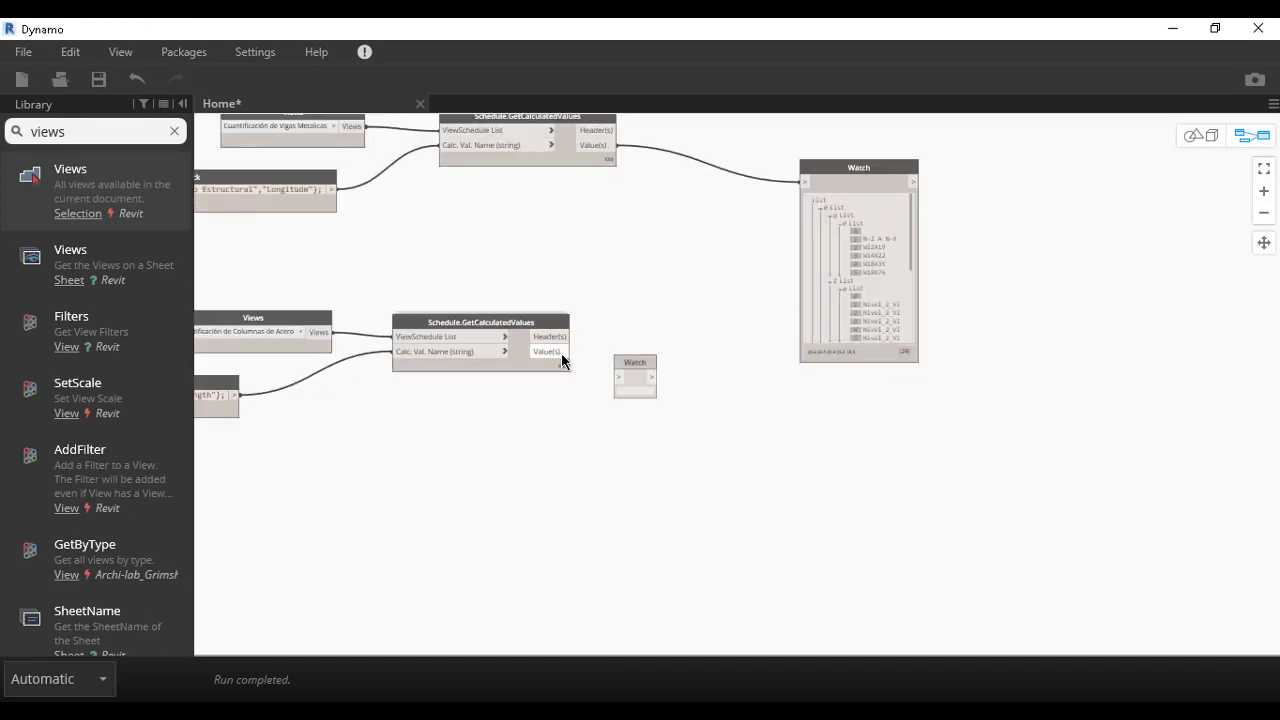
pyautogui.moveTo(564, 352); pyautogui.dragTo(620, 376)
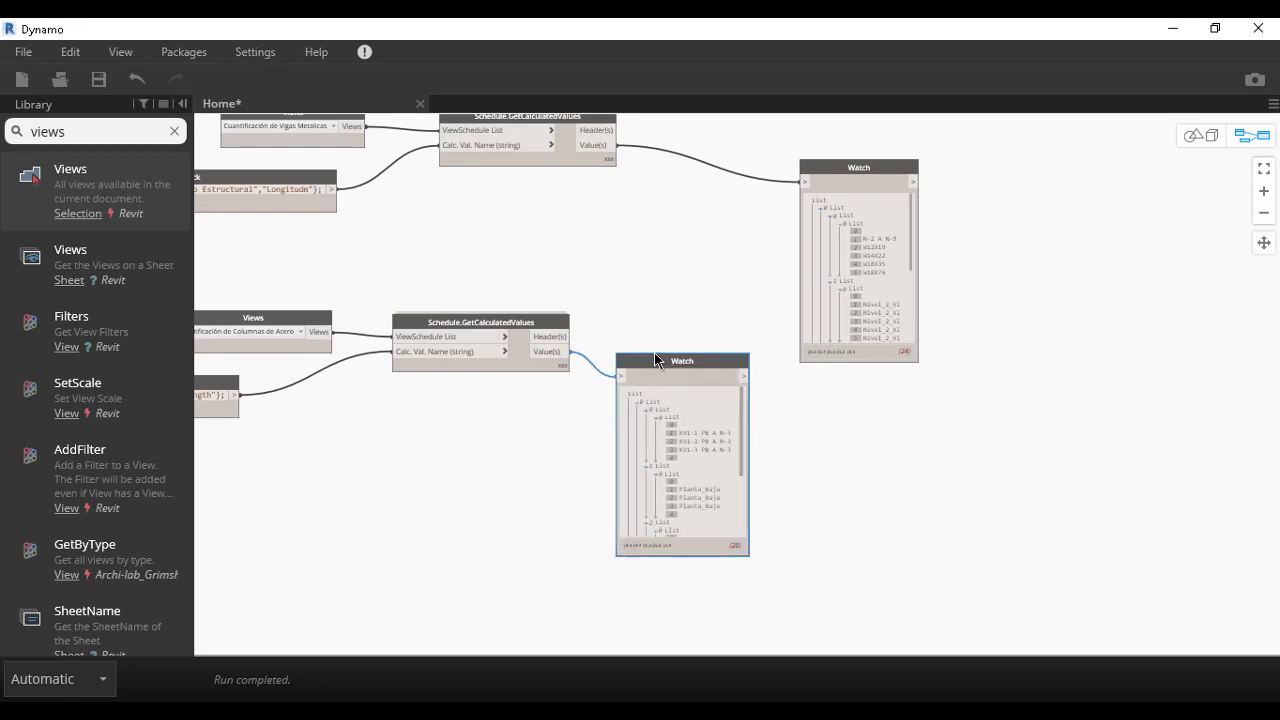
# - Maximise Dynamo, check the KV1/Planta_Baja/STD-CONCRETO-450 values and move the Watch further right
pyautogui.scroll(3, 640, 410)
pyautogui.scroll(2, 700, 430)
pyautogui.scroll(-2, 790, 450)
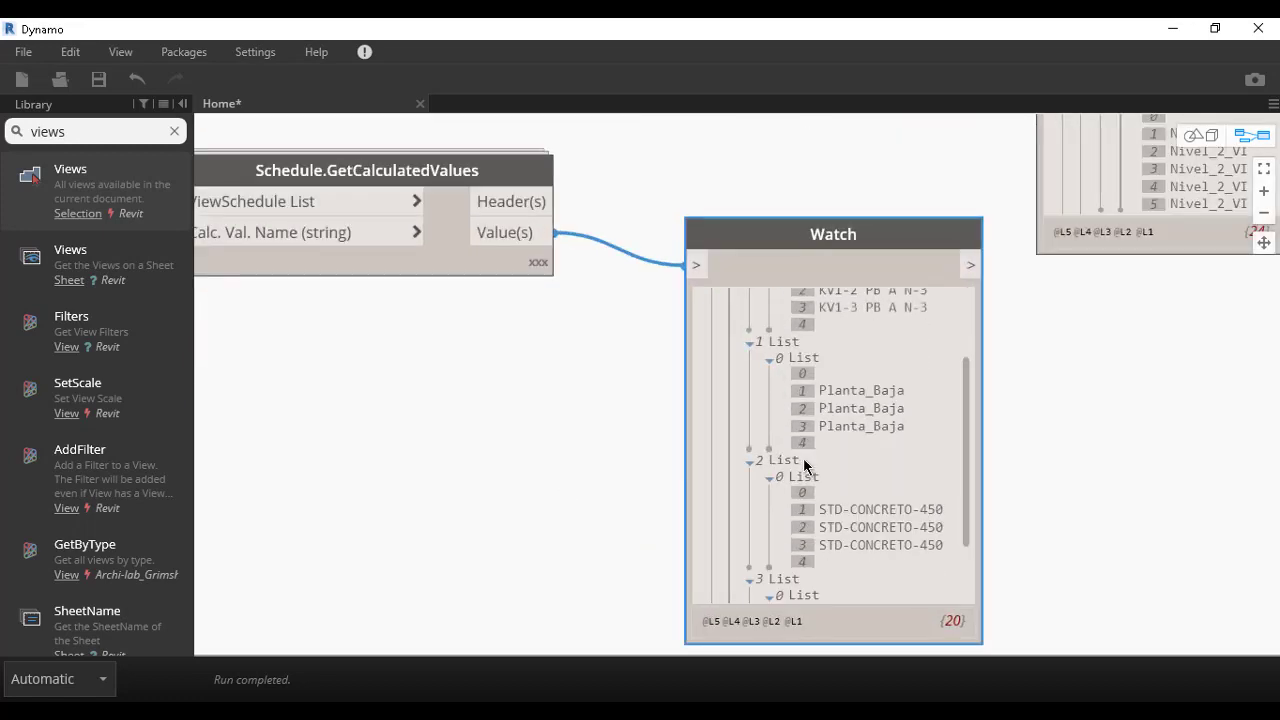
pyautogui.scroll(-2, 806, 466)
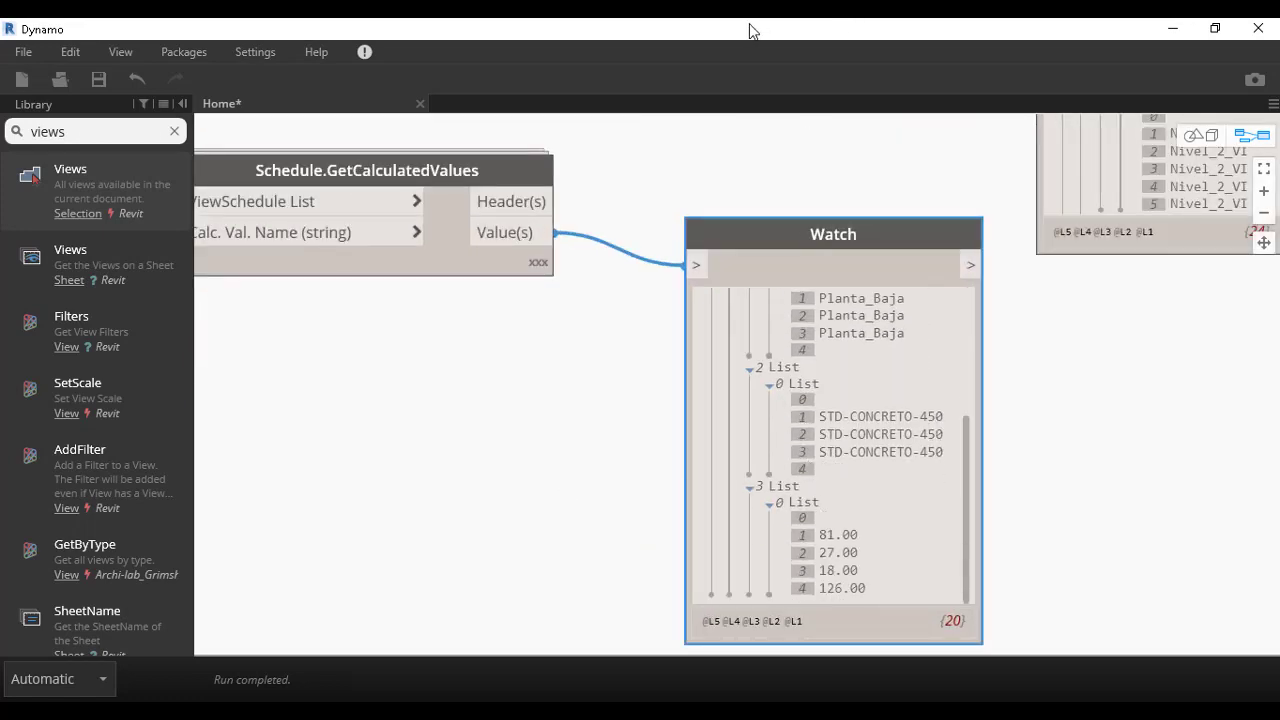
pyautogui.moveTo(785, 27); pyautogui.dragTo(615, 22)
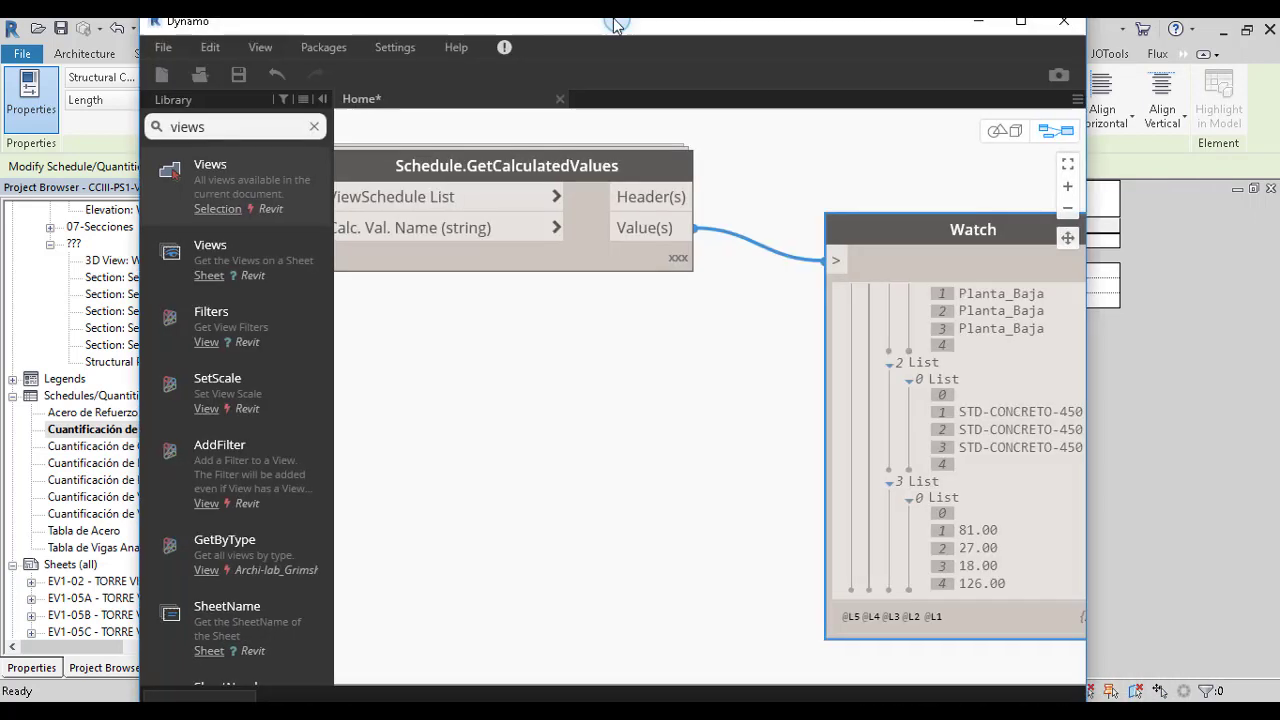
pyautogui.doubleClick(615, 22)
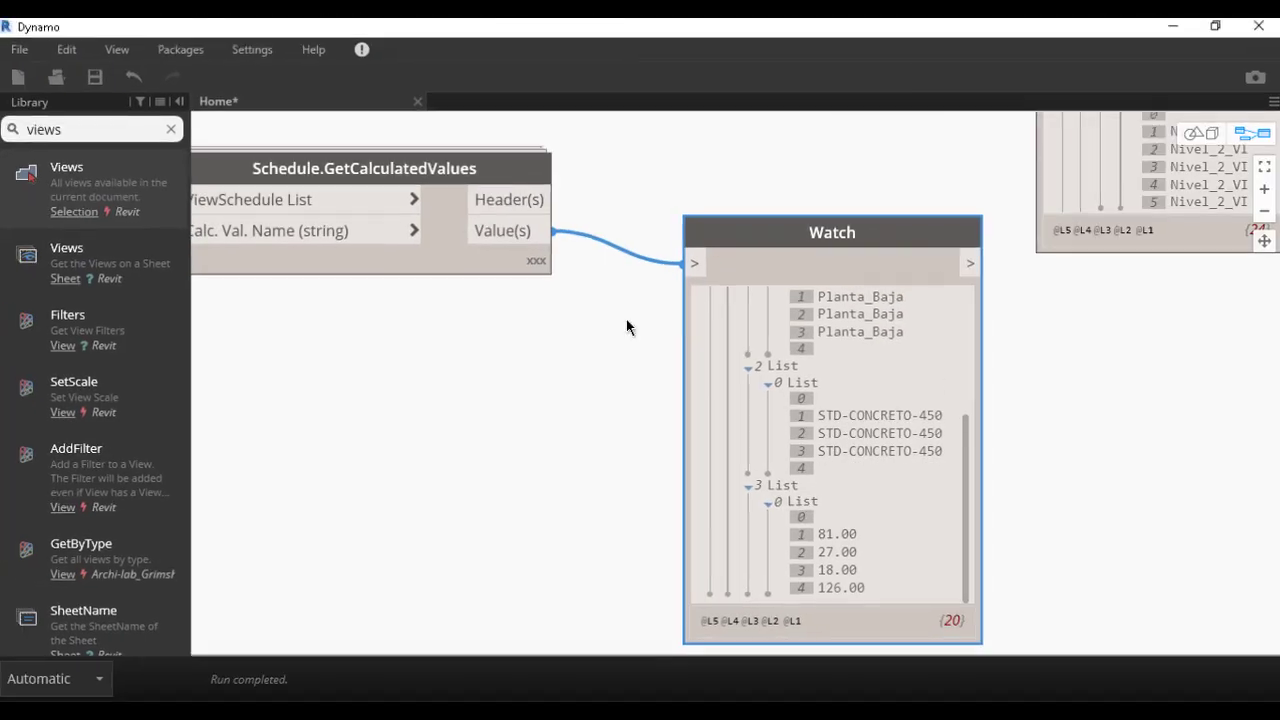
pyautogui.scroll(-2, 608, 442)
pyautogui.scroll(-1, 676, 440)
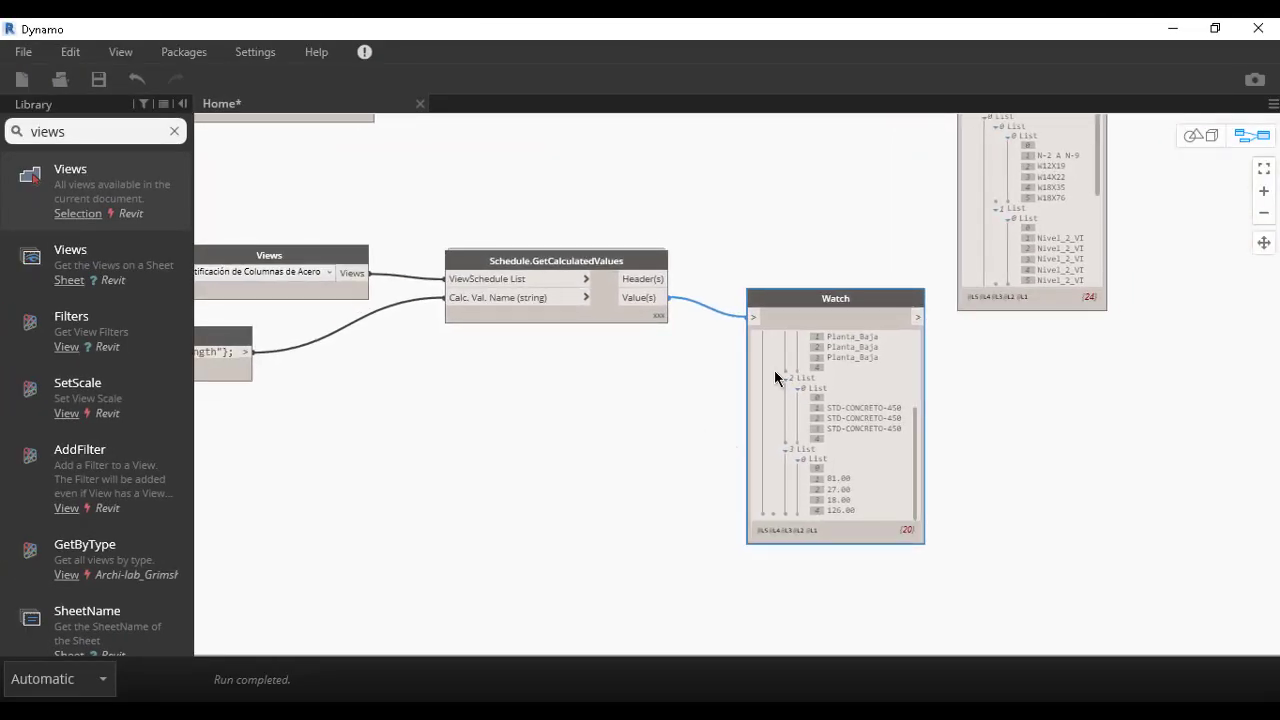
pyautogui.moveTo(788, 337); pyautogui.dragTo(815, 417, button='middle')
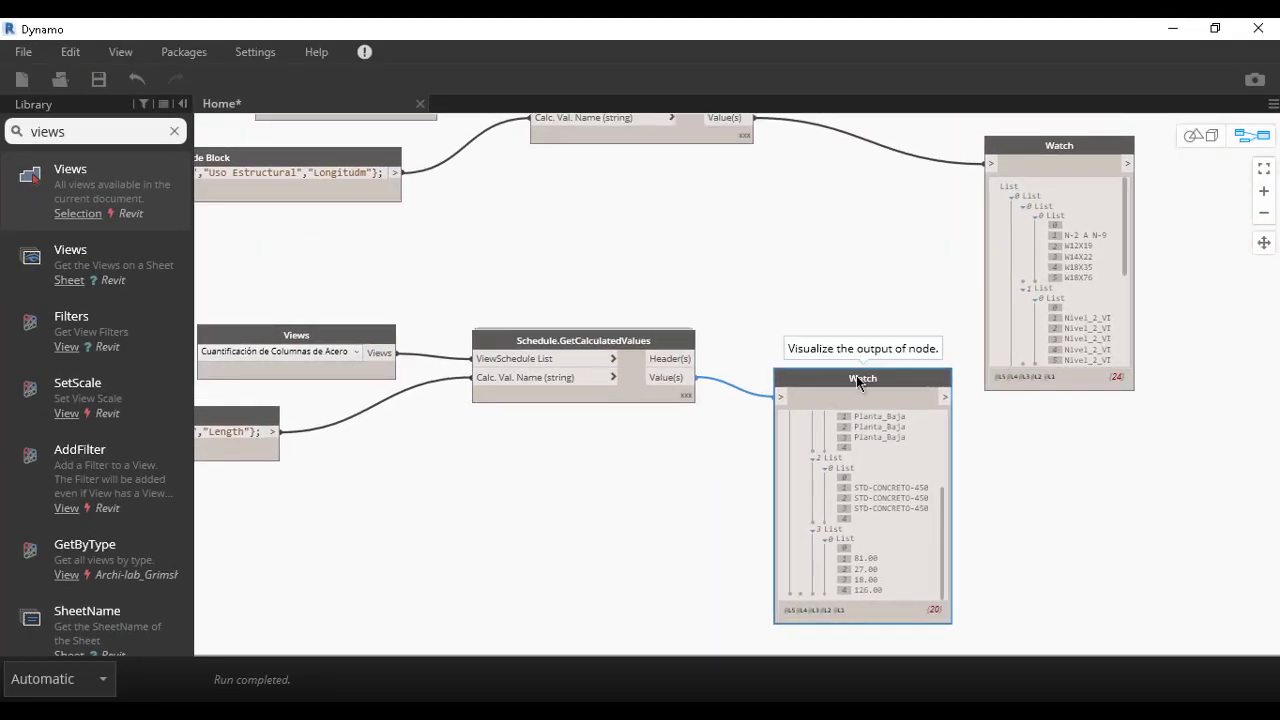
pyautogui.moveTo(870, 386)
pyautogui.mouseDown()
pyautogui.moveTo(913, 407)
pyautogui.moveTo(1095, 428)
pyautogui.mouseUp()
pyautogui.scroll(-2, 610, 505)
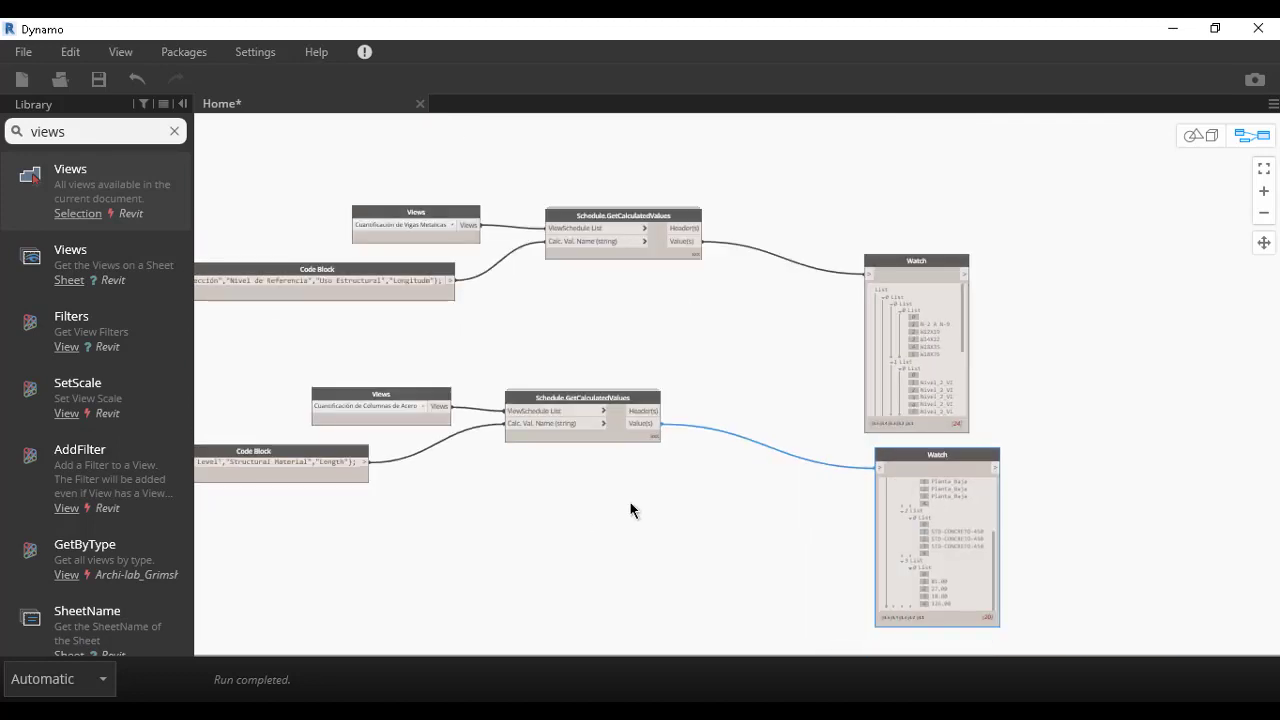
pyautogui.moveTo(629, 500); pyautogui.dragTo(727, 451, button='middle')
pyautogui.moveTo(850, 428); pyautogui.dragTo(520, 228)
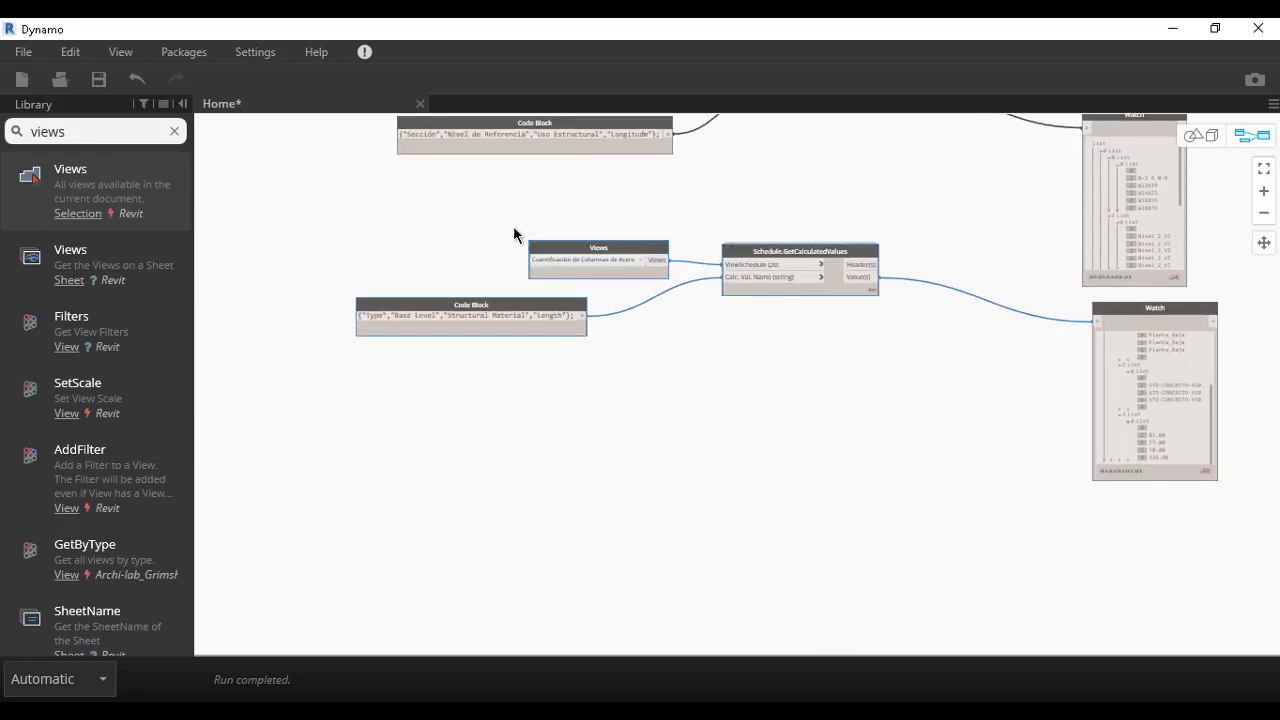
# - Duplicate the column schedule node group and place the copy below the originals
pyautogui.hotkey('ctrl', 'c')
pyautogui.hotkey('ctrl', 'v')
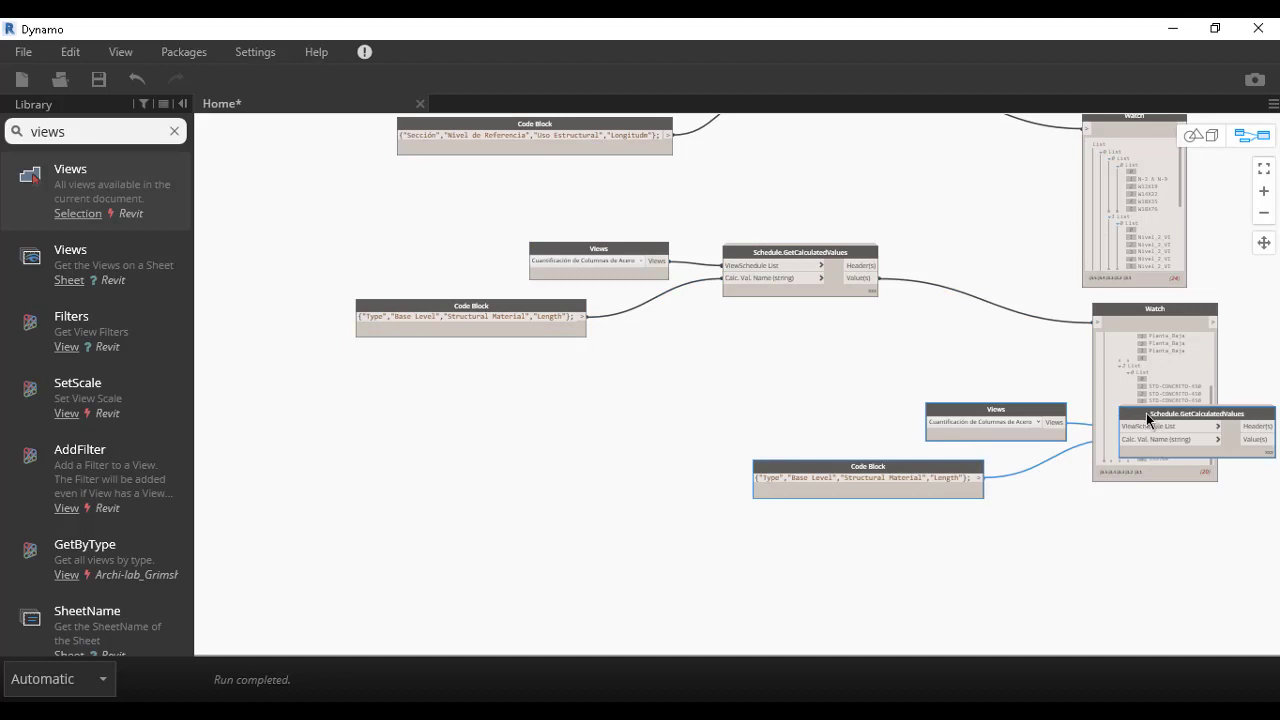
pyautogui.moveTo(1148, 417)
pyautogui.mouseDown()
pyautogui.moveTo(584, 408)
pyautogui.moveTo(710, 428)
pyautogui.mouseUp()
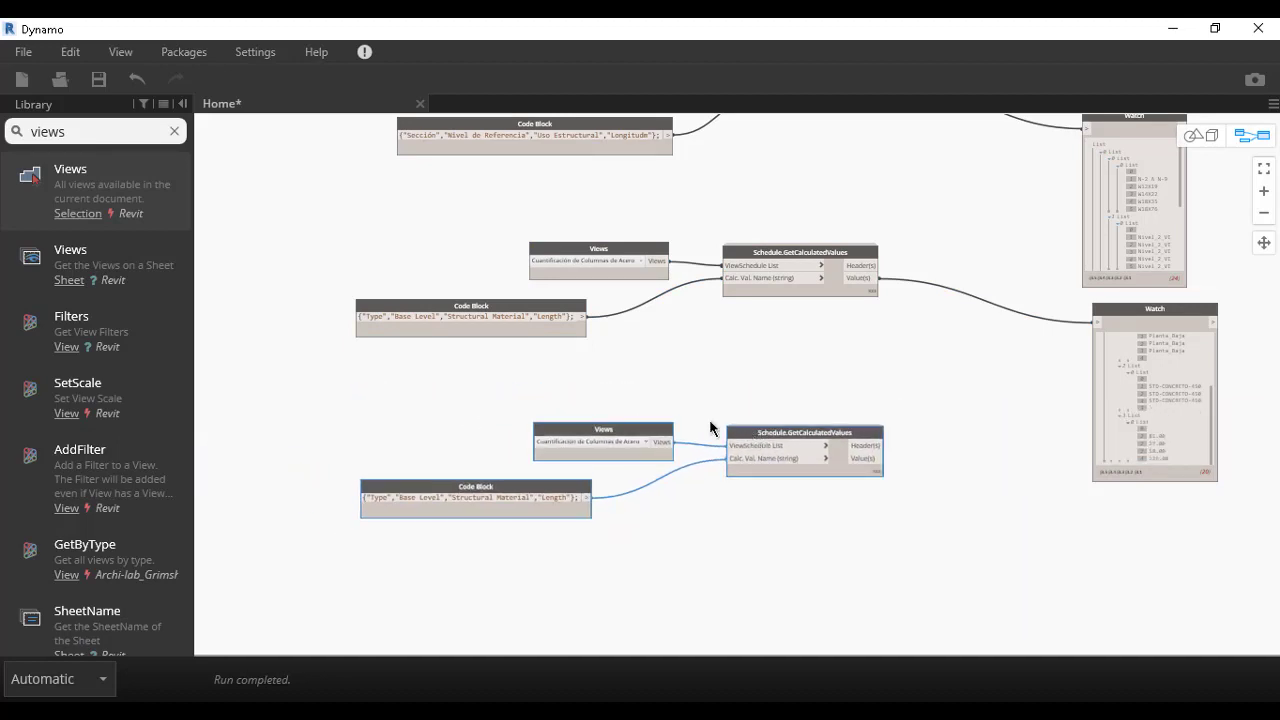
# - Open the Cuantificación de Muros de Concreto schedule and copy its Estimated Reinforcement Volume header
pyautogui.moveTo(779, 35); pyautogui.dragTo(799, 244)
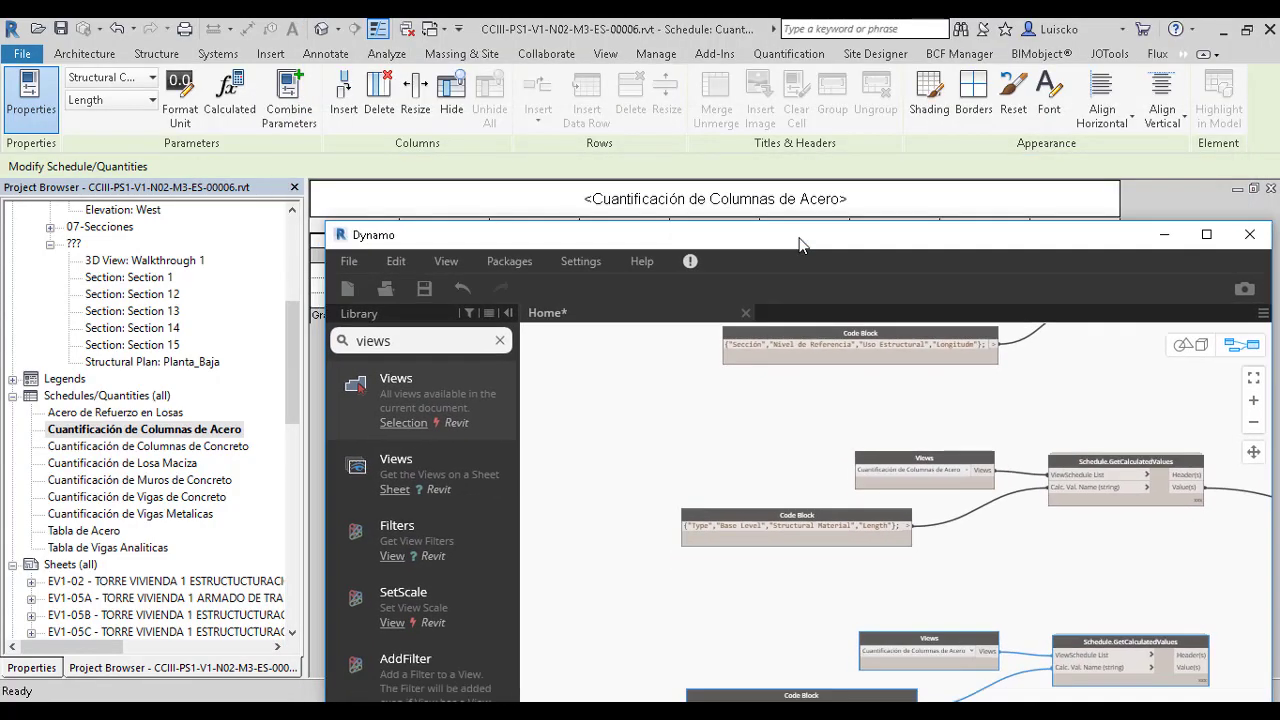
pyautogui.click(148, 463)
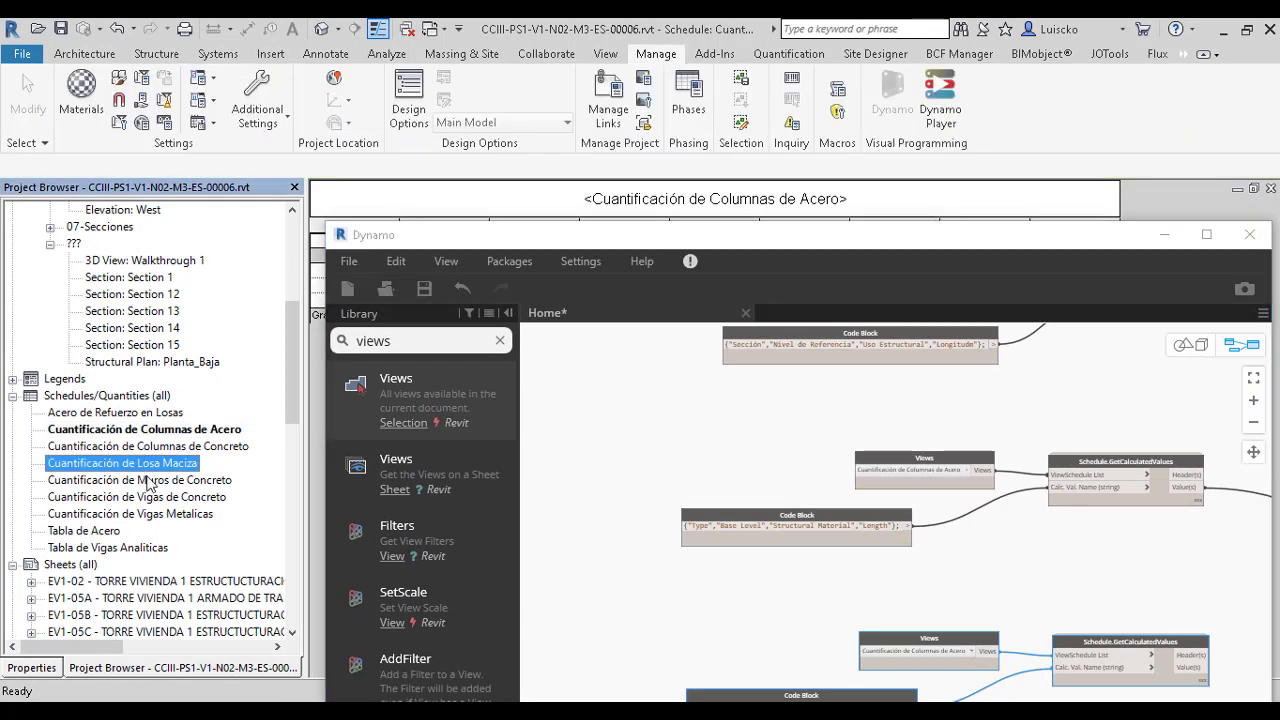
pyautogui.click(146, 482)
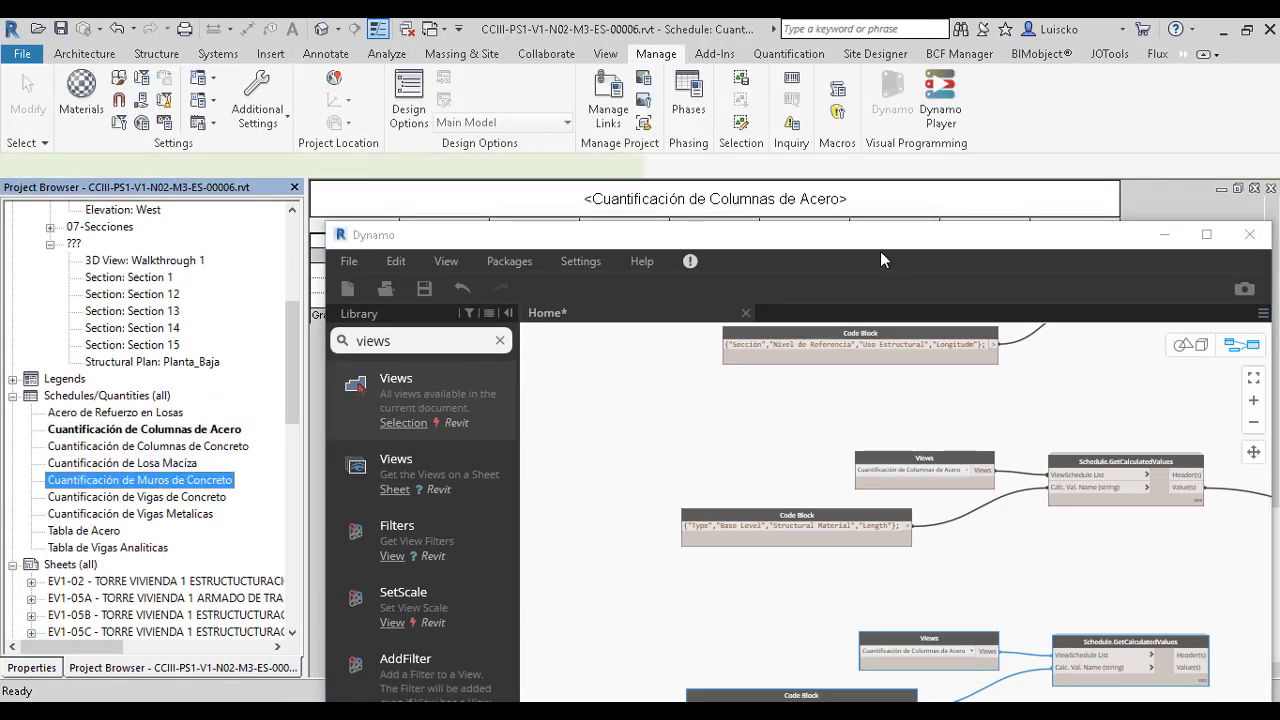
pyautogui.moveTo(860, 243)
pyautogui.mouseDown()
pyautogui.moveTo(690, 395)
pyautogui.moveTo(862, 411)
pyautogui.mouseUp()
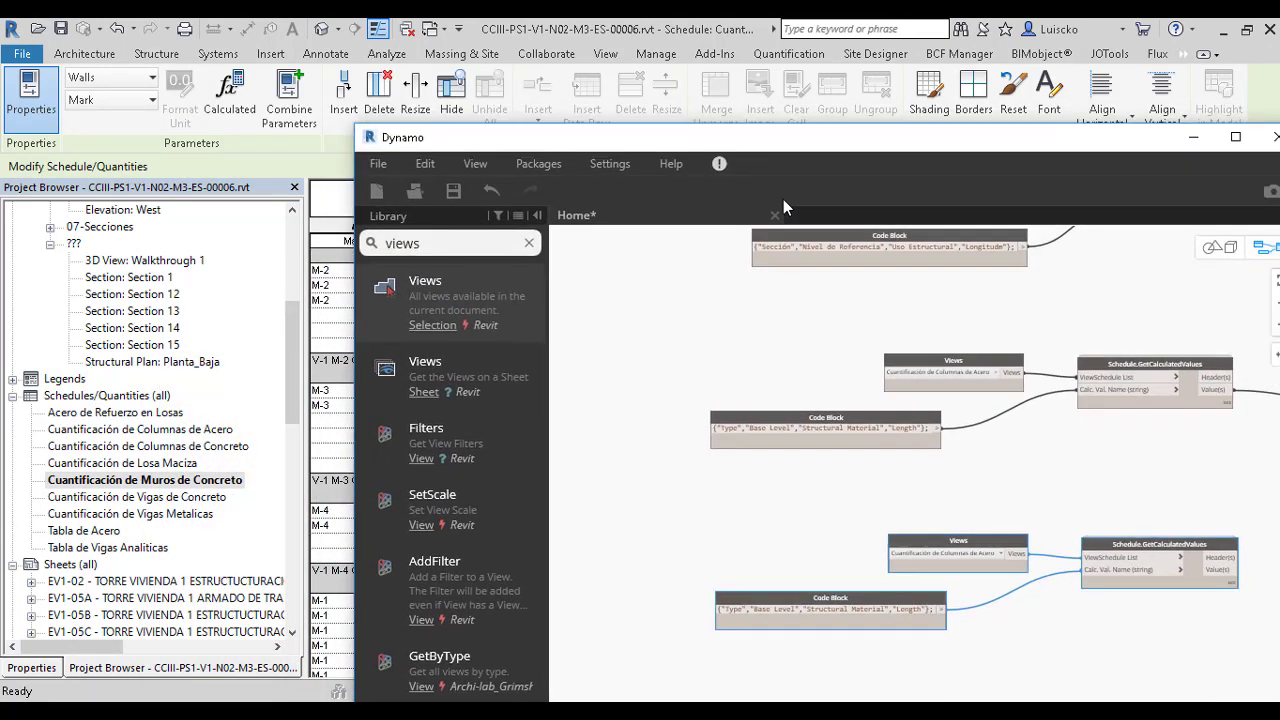
pyautogui.moveTo(862, 411); pyautogui.dragTo(750, 218)
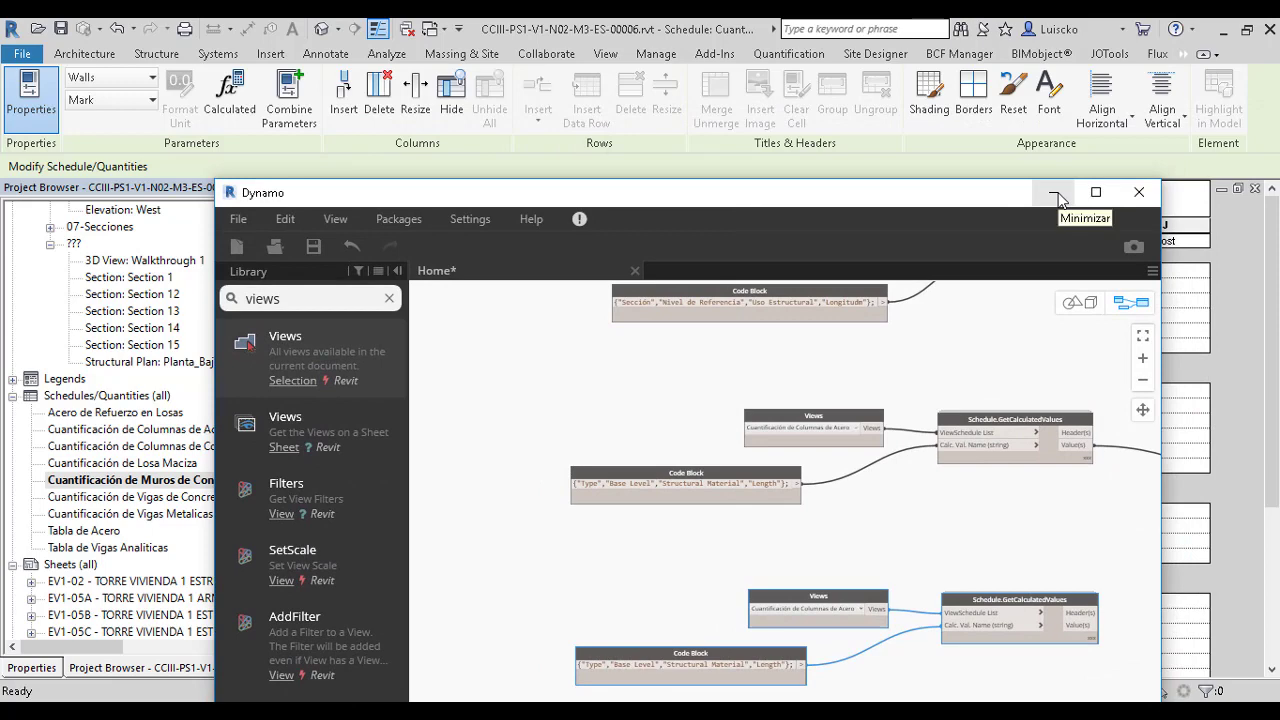
pyautogui.moveTo(676, 201); pyautogui.dragTo(769, 330)
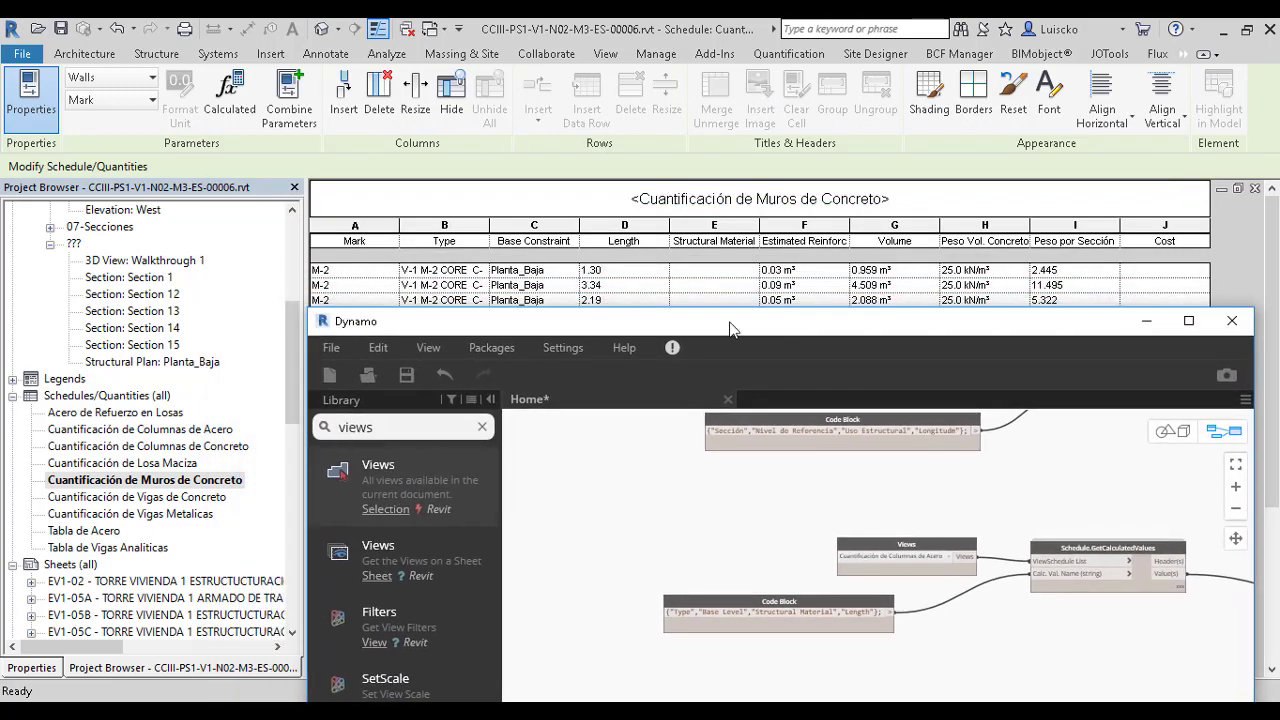
pyautogui.click(436, 244)
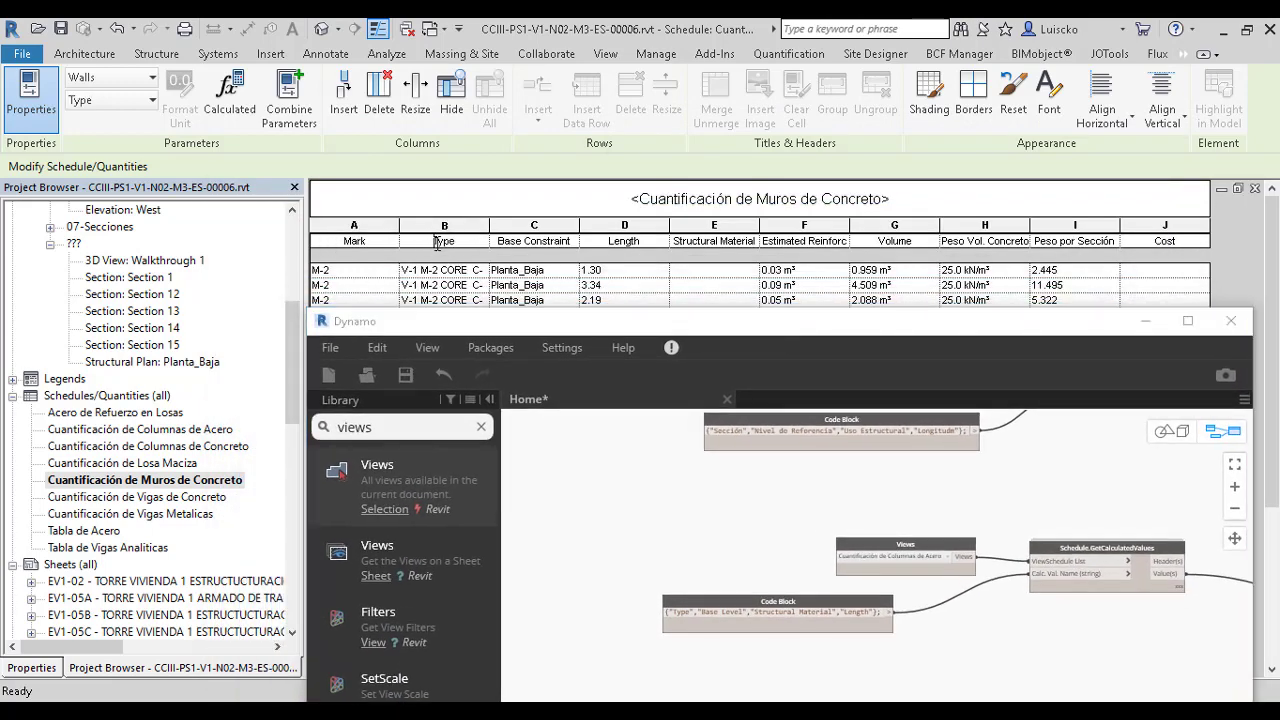
pyautogui.click(765, 241)
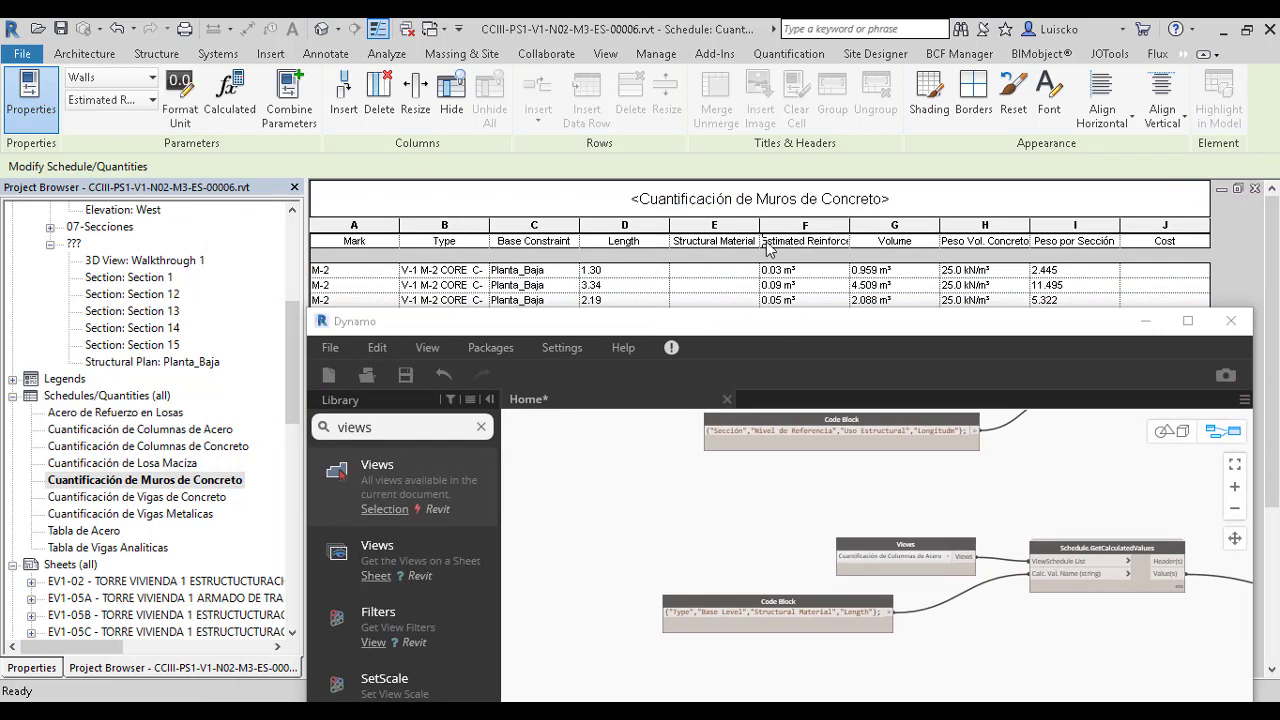
pyautogui.moveTo(763, 241); pyautogui.dragTo(864, 241)
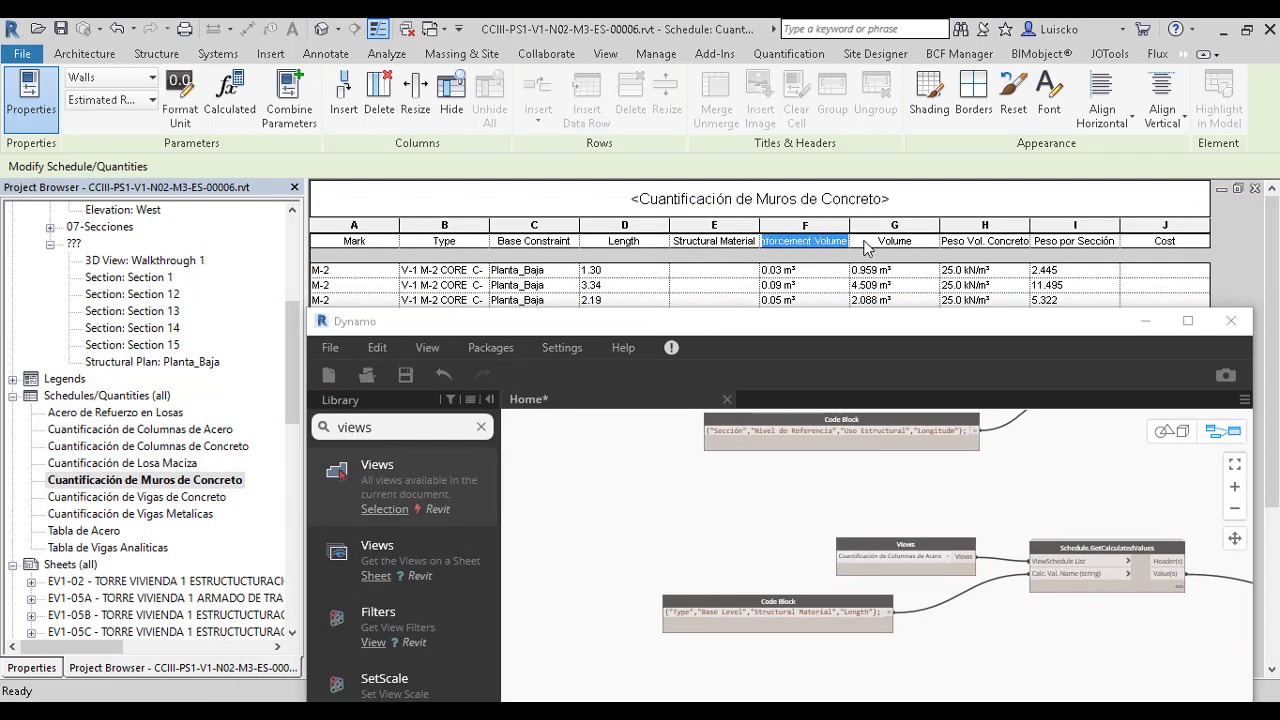
pyautogui.moveTo(754, 321); pyautogui.dragTo(625, 2)
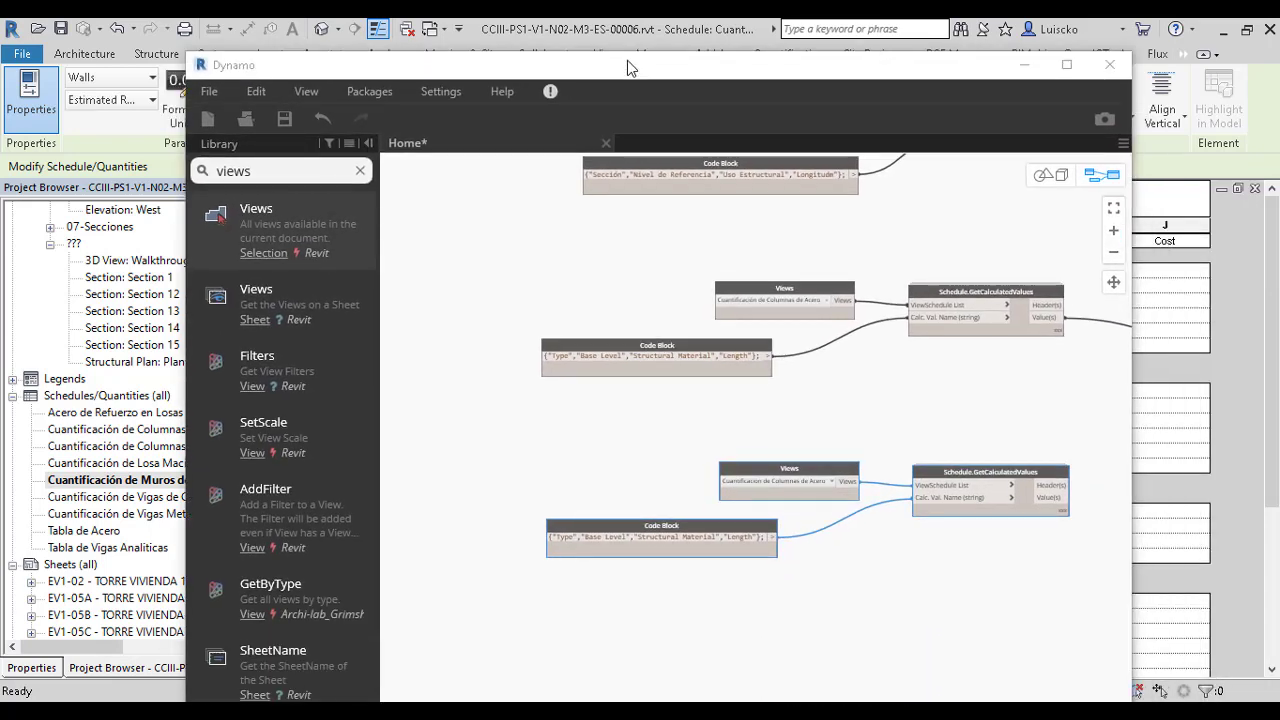
# - Replace Length with Estimated Reinforcement Volume and pick Cuantificación de Muros de Concreto in Views
pyautogui.scroll(3, 488, 519)
pyautogui.scroll(1, 481, 510)
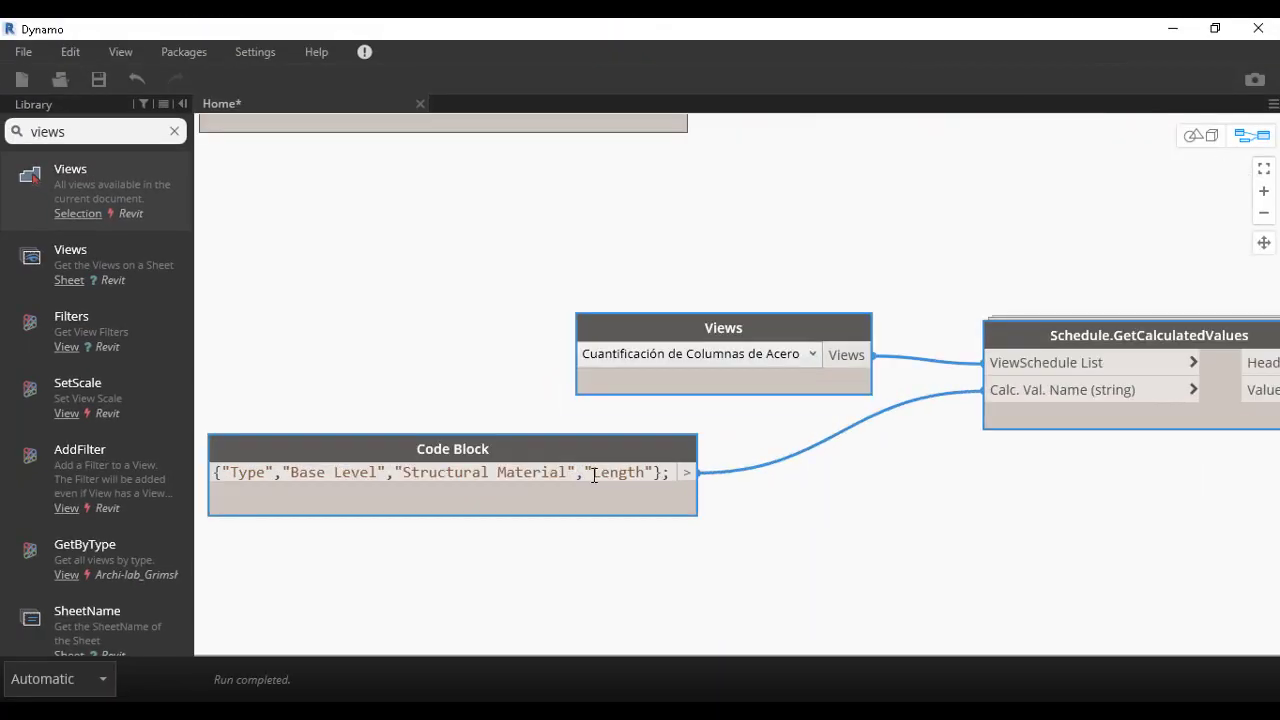
pyautogui.moveTo(597, 472); pyautogui.dragTo(649, 472)
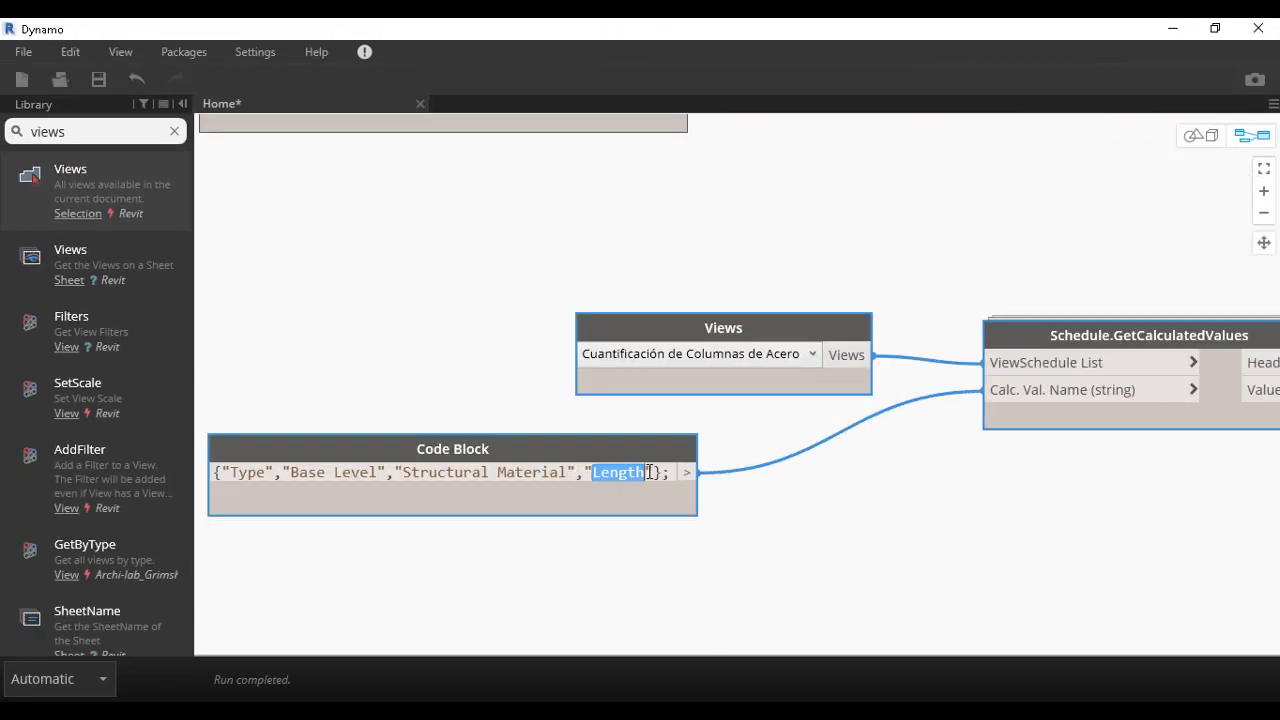
pyautogui.write('Estimated Reinforcement Volume')
pyautogui.click(766, 537)
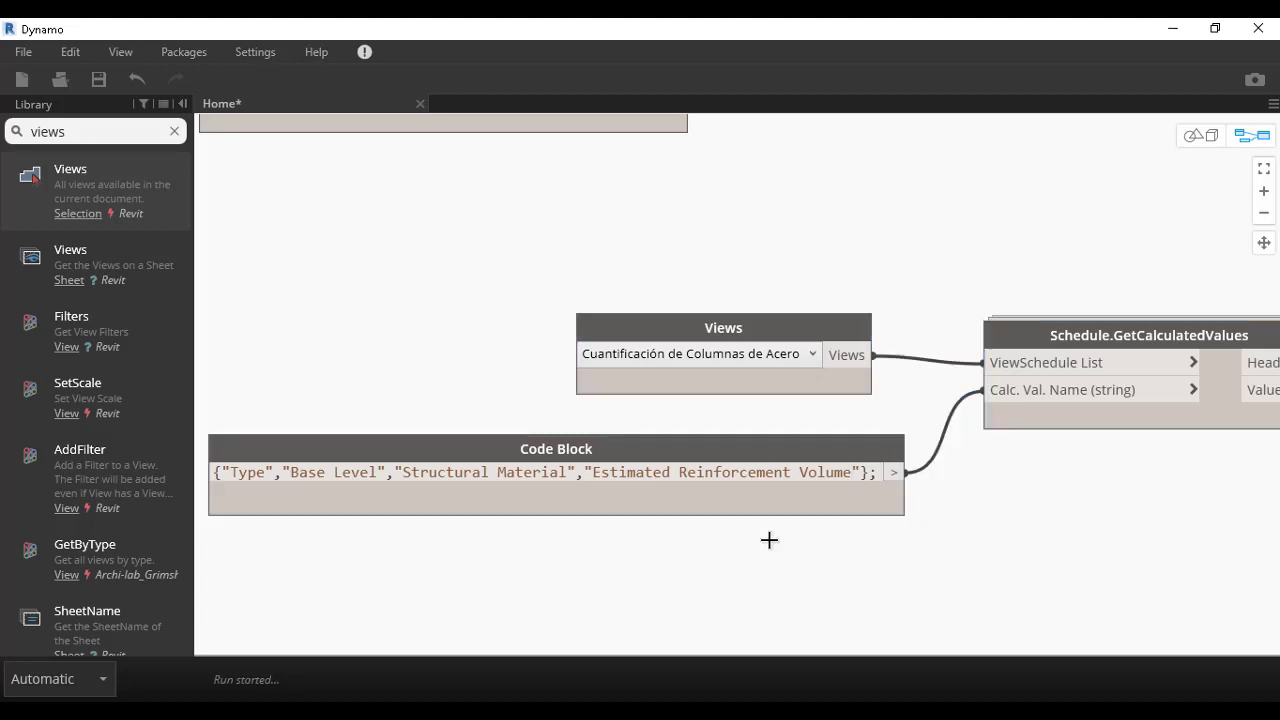
pyautogui.click(704, 356)
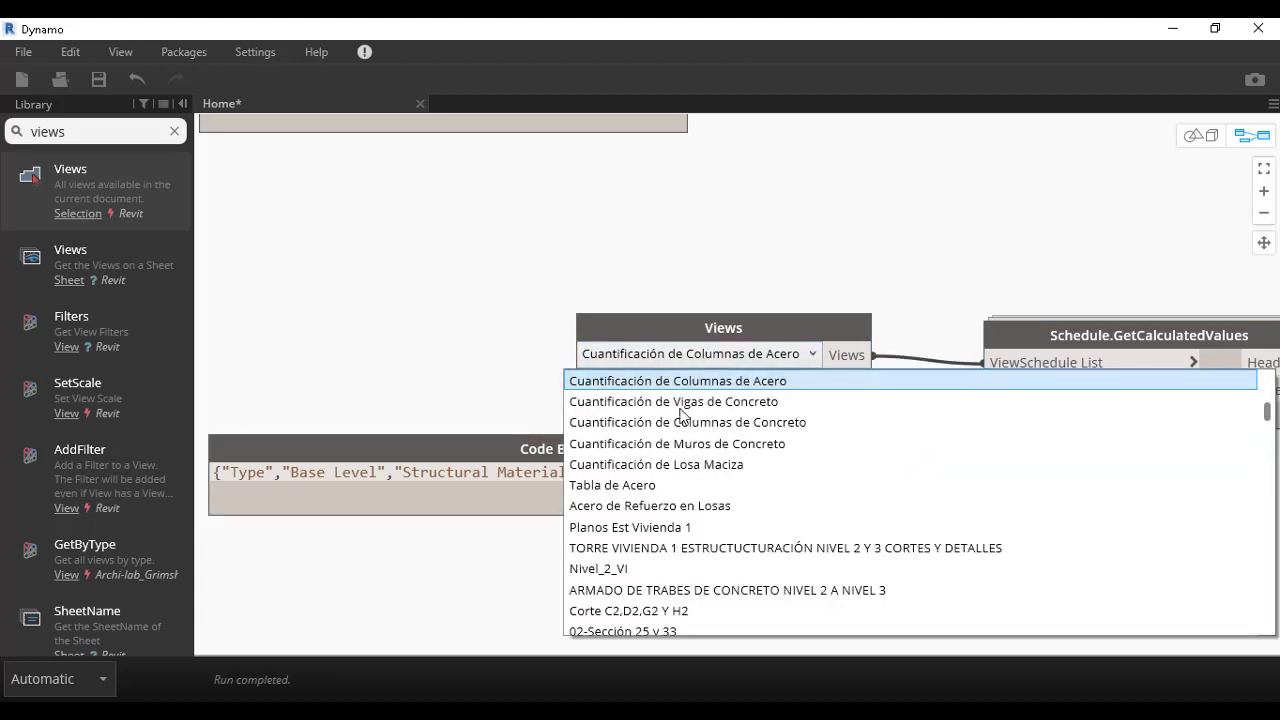
pyautogui.click(678, 443)
# - Duplicate the existing Watch node for the walls schedule group
pyautogui.moveTo(1041, 522); pyautogui.dragTo(625, 453, button='middle')
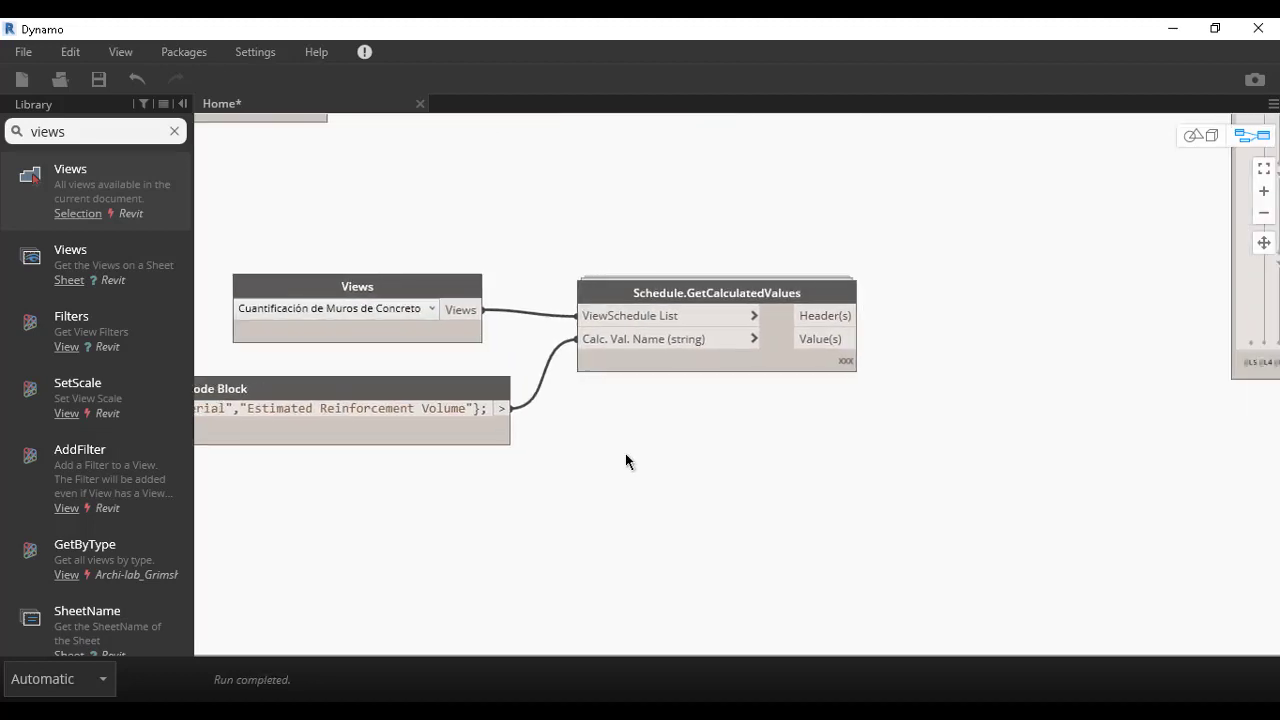
pyautogui.moveTo(893, 435); pyautogui.dragTo(886, 253, button='middle')
pyautogui.click(940, 177)
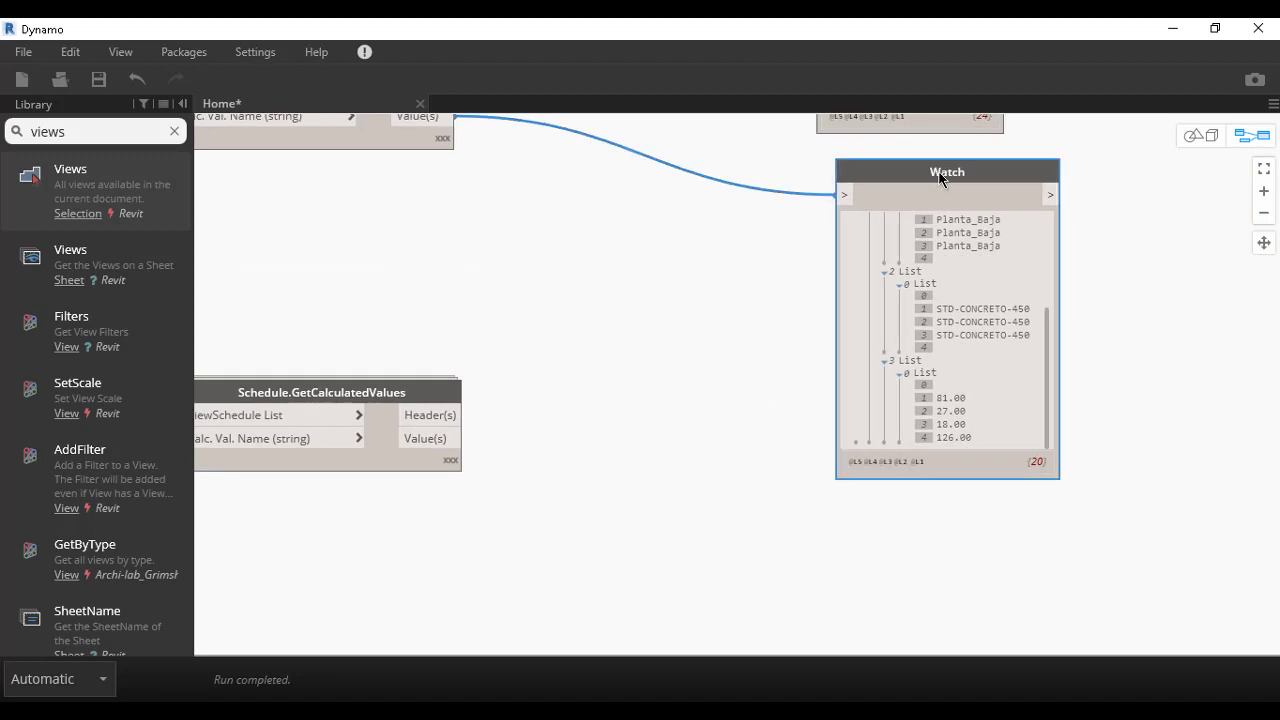
pyautogui.hotkey('ctrl', 'c')
pyautogui.hotkey('ctrl', 'v')
# - Place the Watch copy beside Schedule.GetCalculatedValues and wire its Value(s) output into it
pyautogui.moveTo(800, 443)
pyautogui.mouseDown()
pyautogui.moveTo(578, 434)
pyautogui.moveTo(546, 420)
pyautogui.mouseUp()
pyautogui.moveTo(449, 437); pyautogui.dragTo(524, 435)
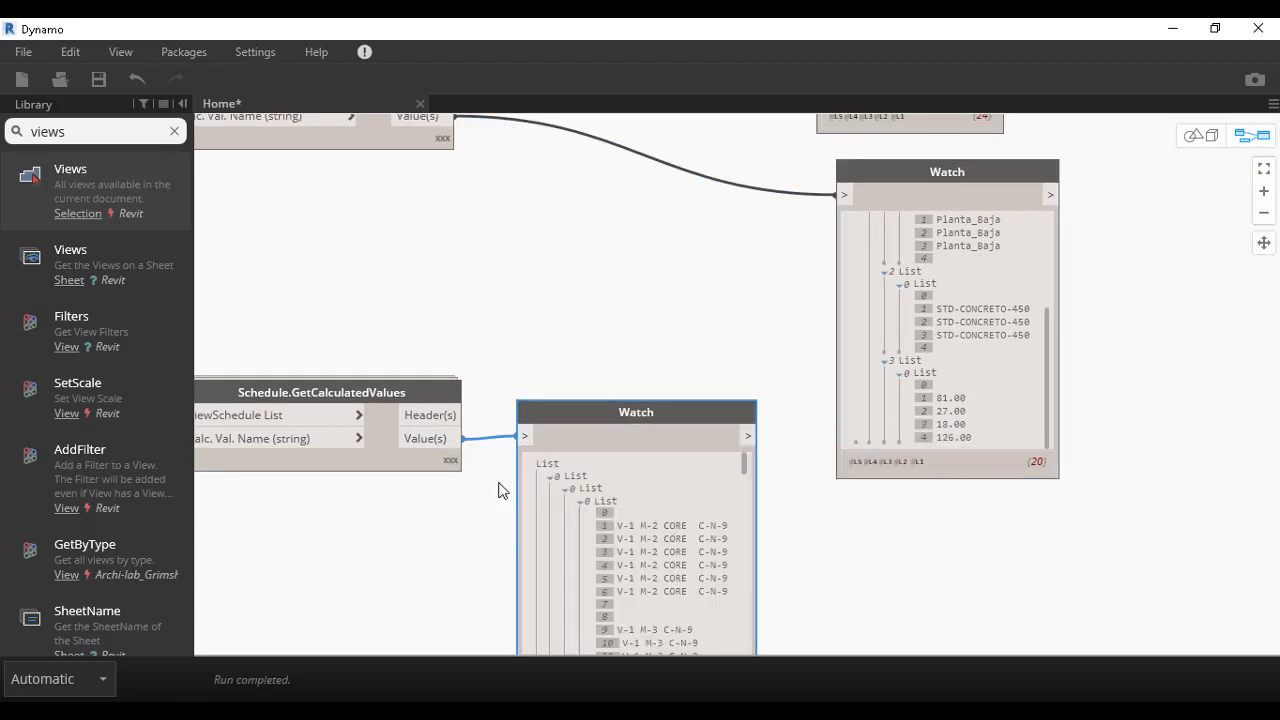
pyautogui.scroll(-2, 600, 352)
pyautogui.moveTo(600, 352); pyautogui.dragTo(757, 137, button='middle')
# - Scroll through the Watch's 135 reinforcement volume values, such as 0.16, 0.28 and 0.43 m³
pyautogui.scroll(-3, 839, 302)
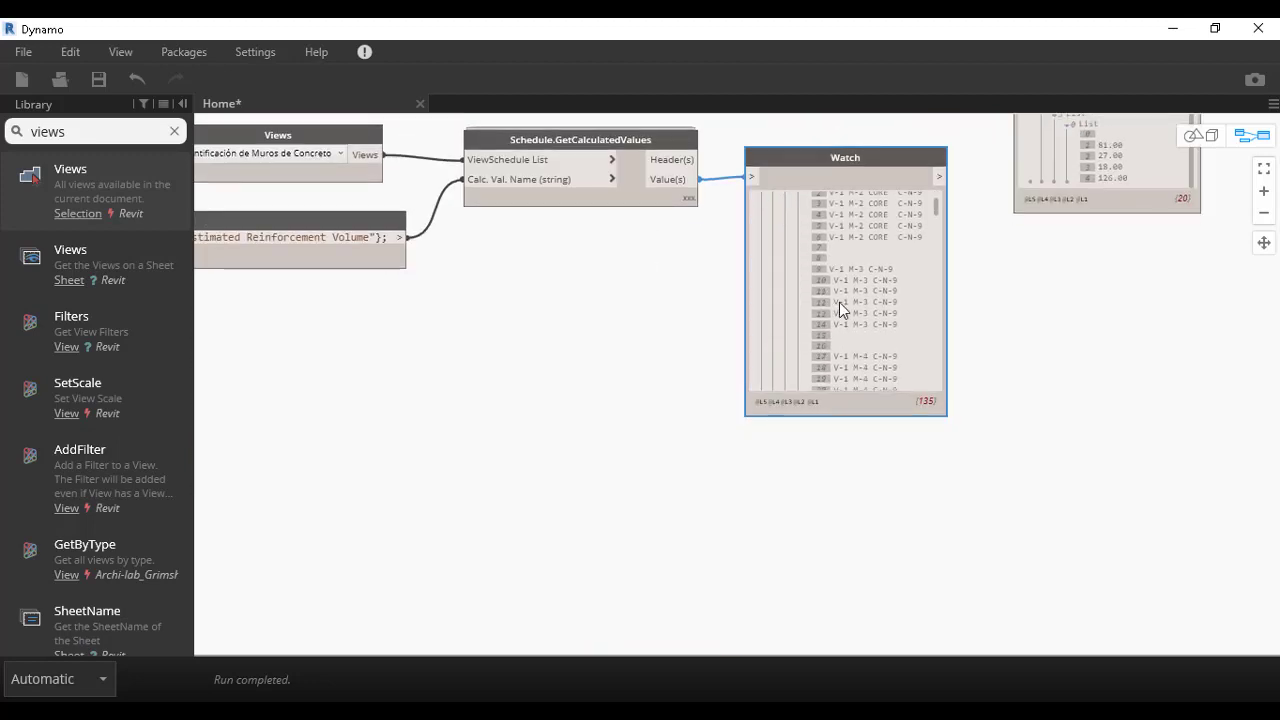
pyautogui.scroll(-3, 839, 302)
pyautogui.scroll(2, 839, 302)
pyautogui.scroll(2, 839, 302)
pyautogui.scroll(2, 839, 302)
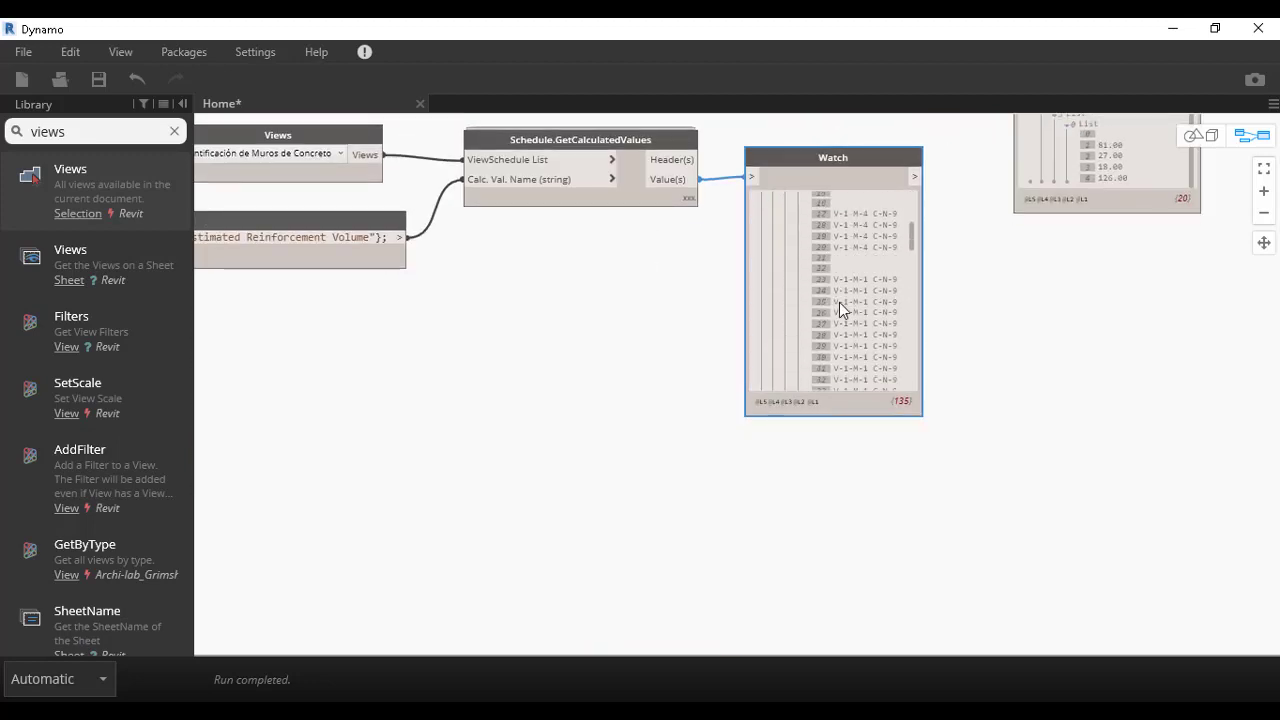
pyautogui.scroll(1, 840, 280)
pyautogui.scroll(-1, 840, 282)
pyautogui.scroll(-2, 841, 282)
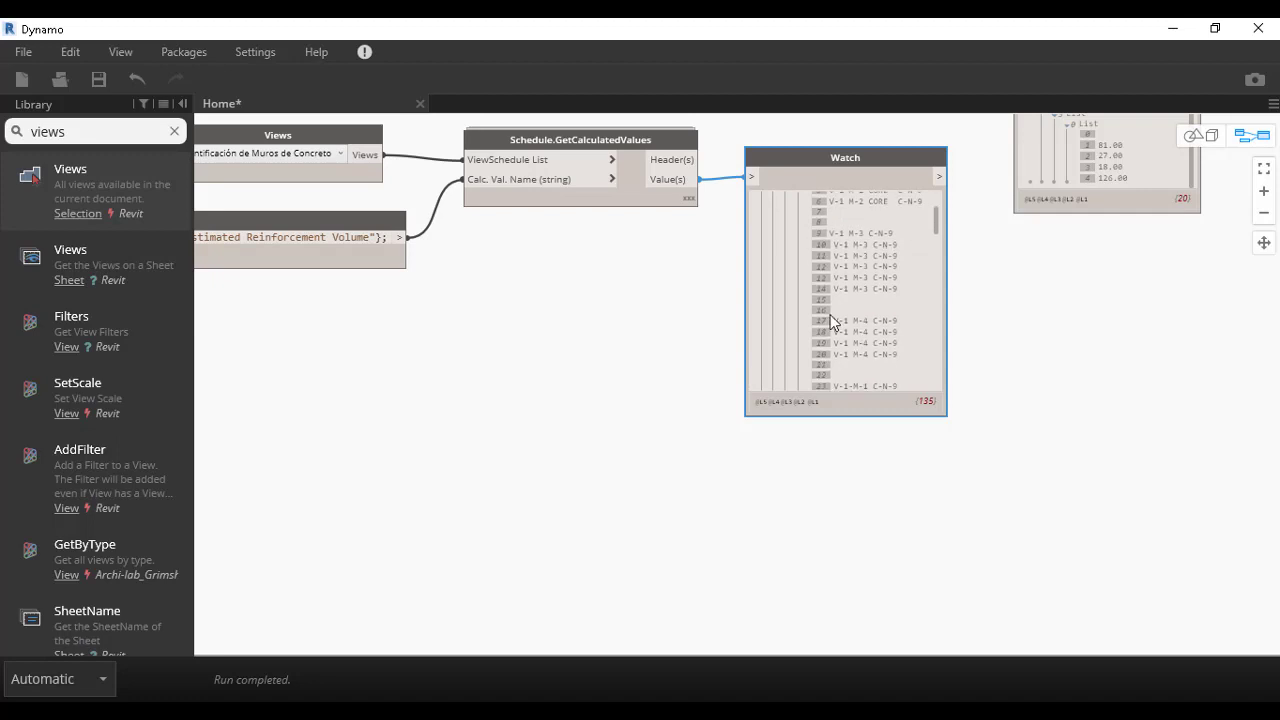
pyautogui.scroll(-2, 832, 310)
pyautogui.scroll(-2, 831, 320)
pyautogui.scroll(-2, 831, 320)
pyautogui.scroll(-2, 831, 320)
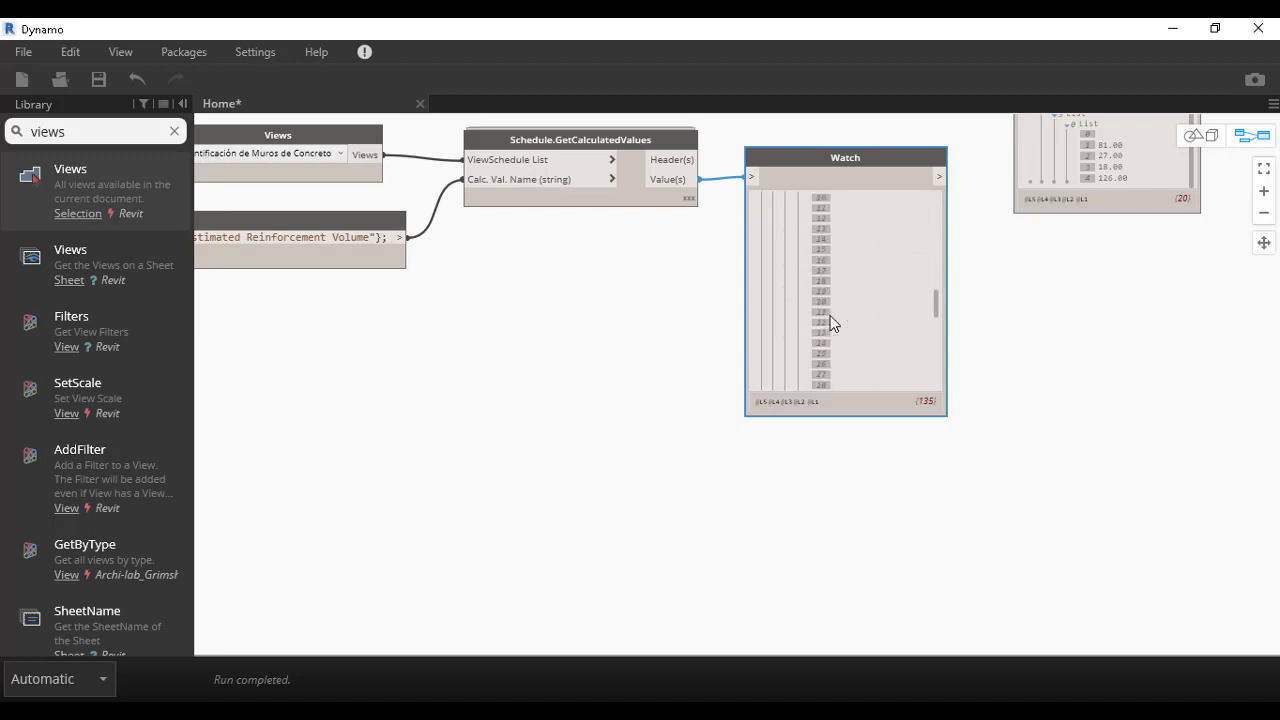
pyautogui.scroll(-1, 831, 320)
pyautogui.scroll(-2, 830, 320)
pyautogui.scroll(-1, 830, 320)
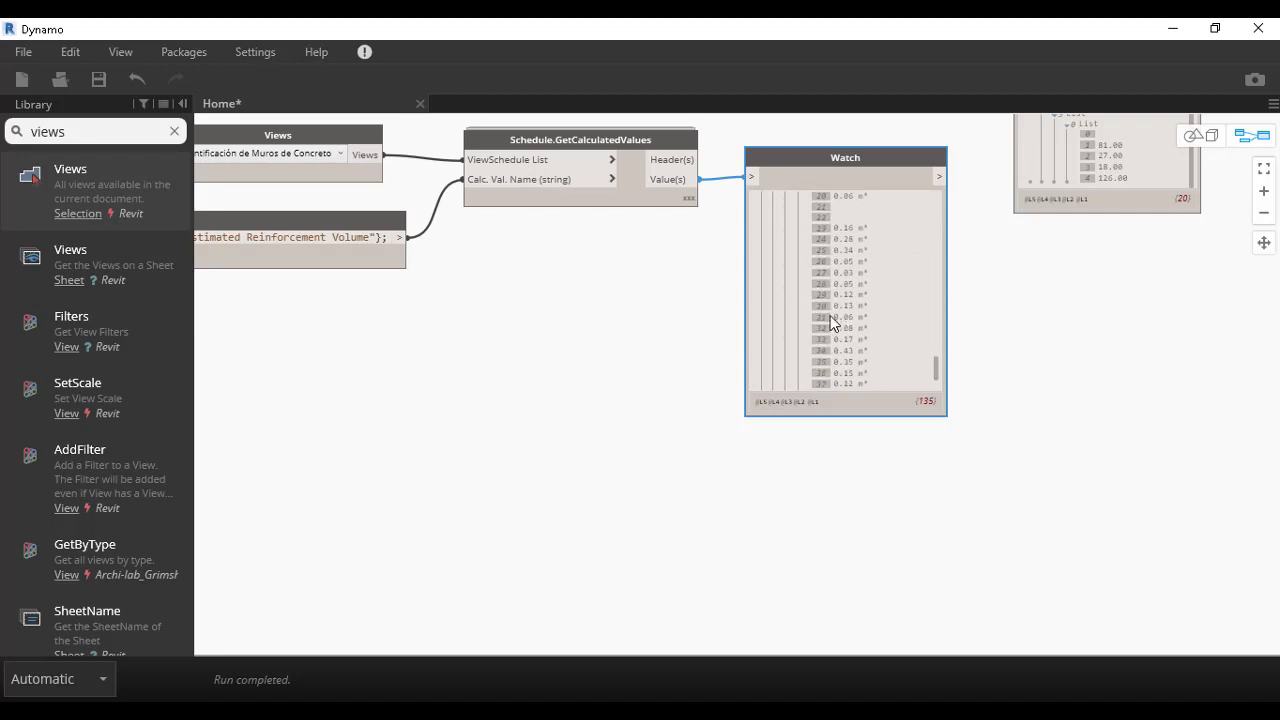
pyautogui.scroll(-1, 830, 320)
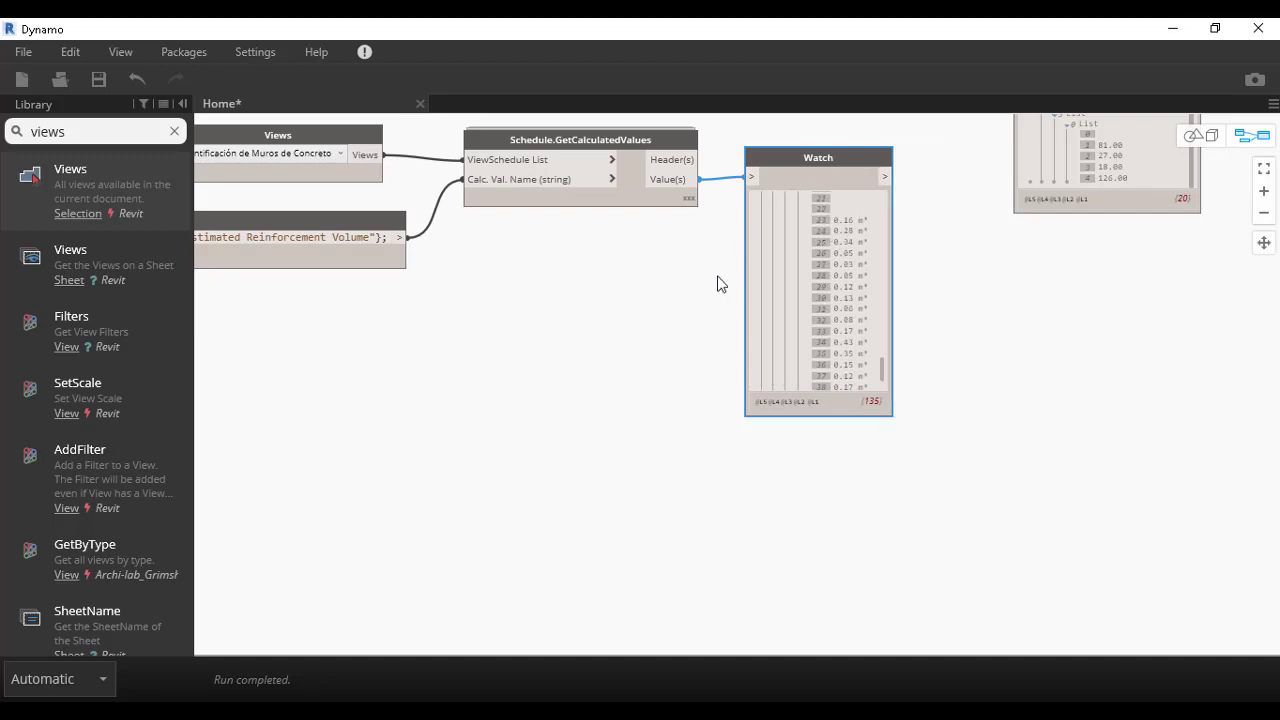
# - Set the concrete walls schedule's Sort by to (none) in Revit, then maximize Dynamo again
pyautogui.moveTo(951, 30)
pyautogui.mouseDown()
pyautogui.moveTo(924, 403)
pyautogui.moveTo(937, 520)
pyautogui.mouseUp()
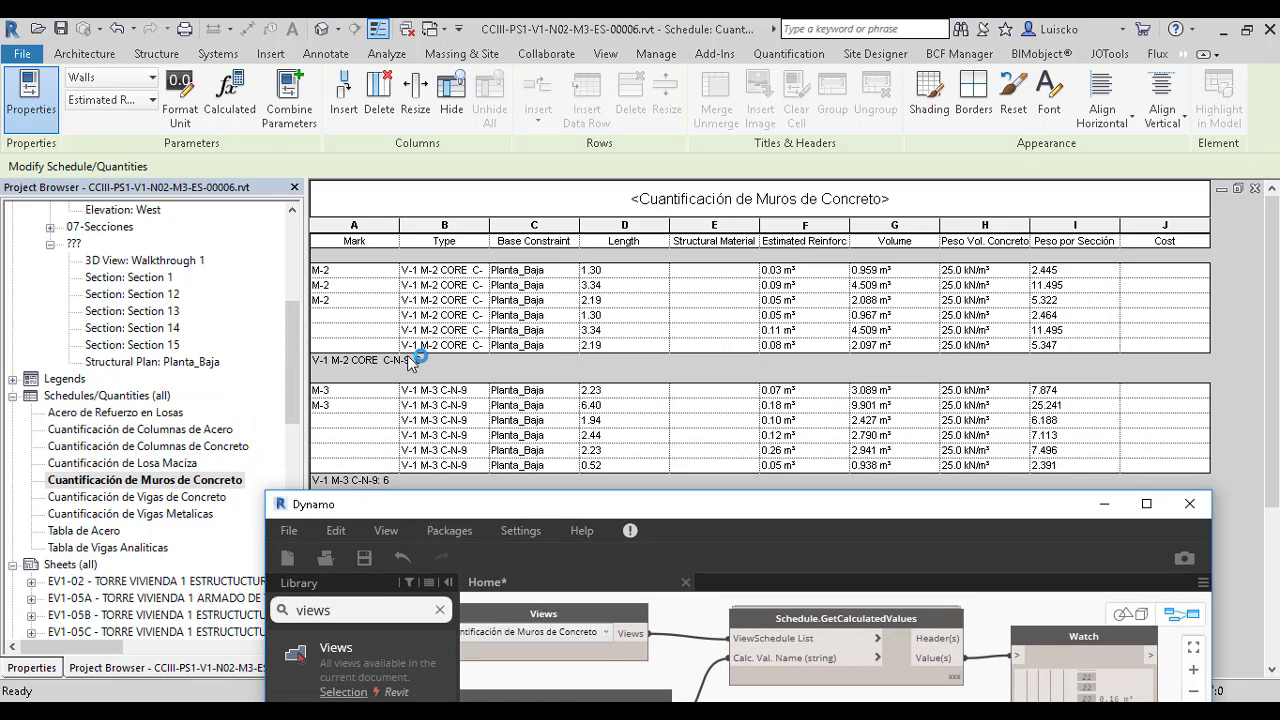
pyautogui.click(36, 667)
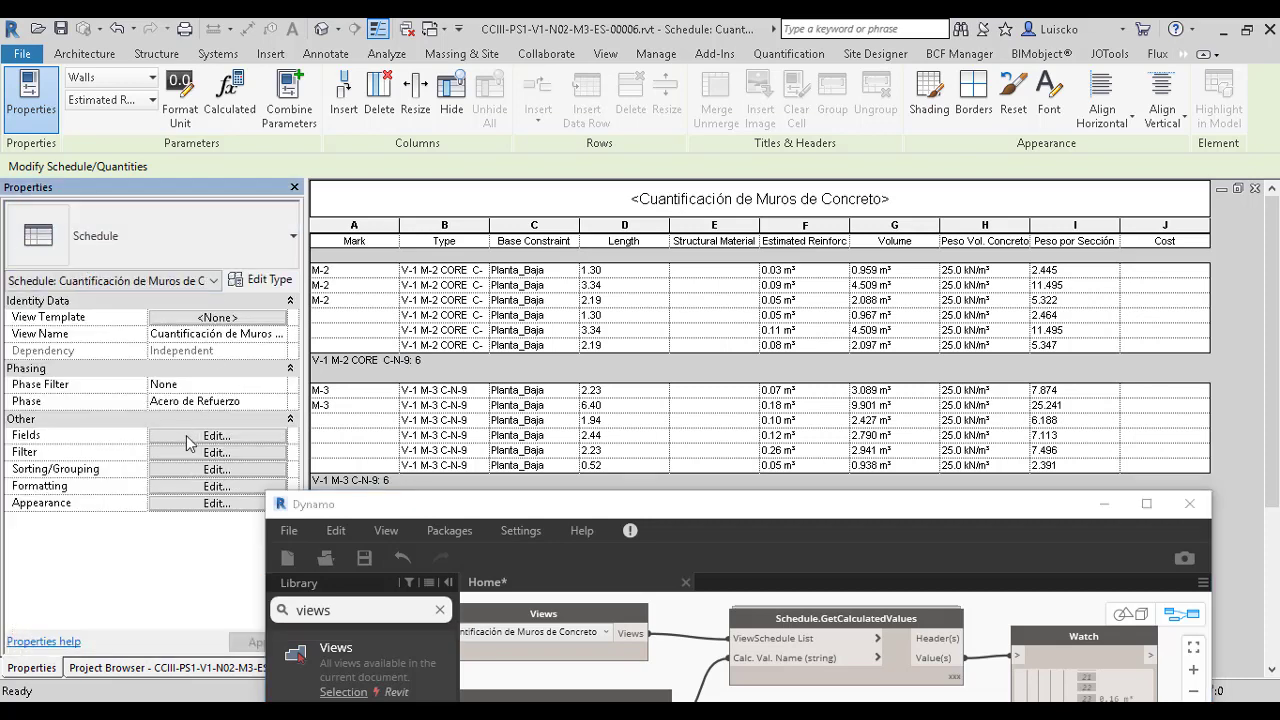
pyautogui.click(187, 438)
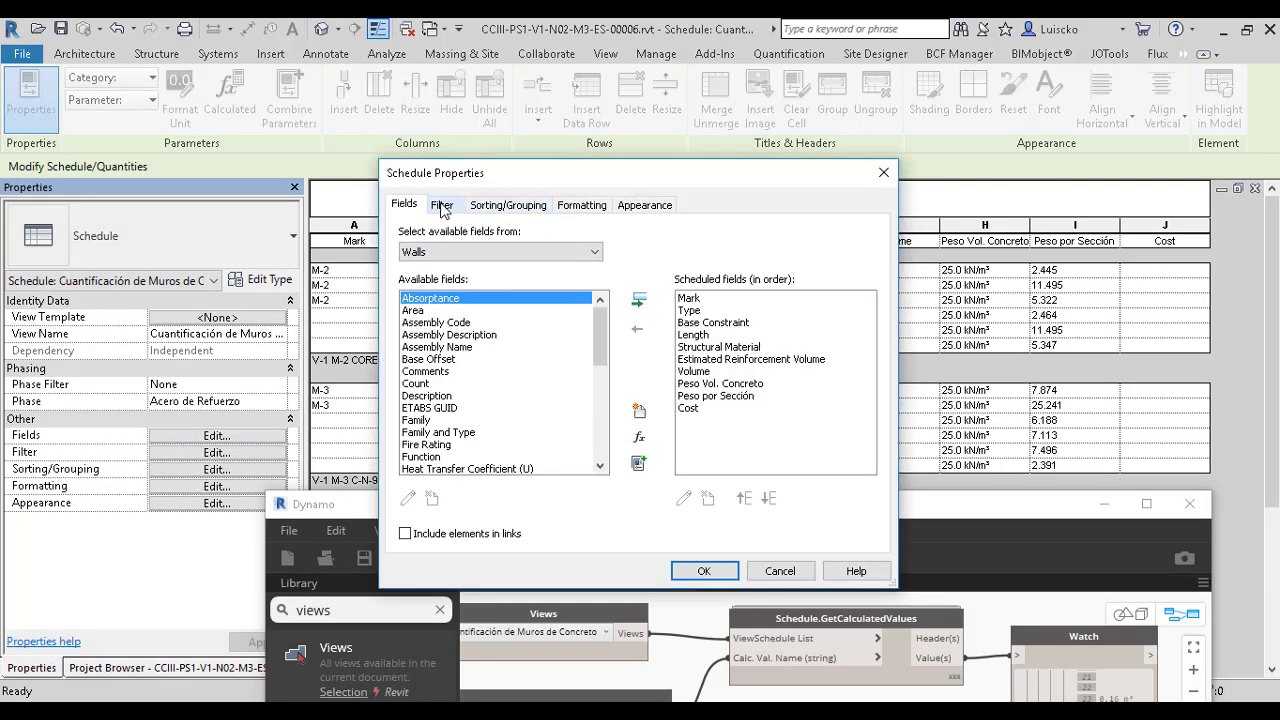
pyautogui.click(441, 207)
pyautogui.click(505, 207)
pyautogui.click(552, 240)
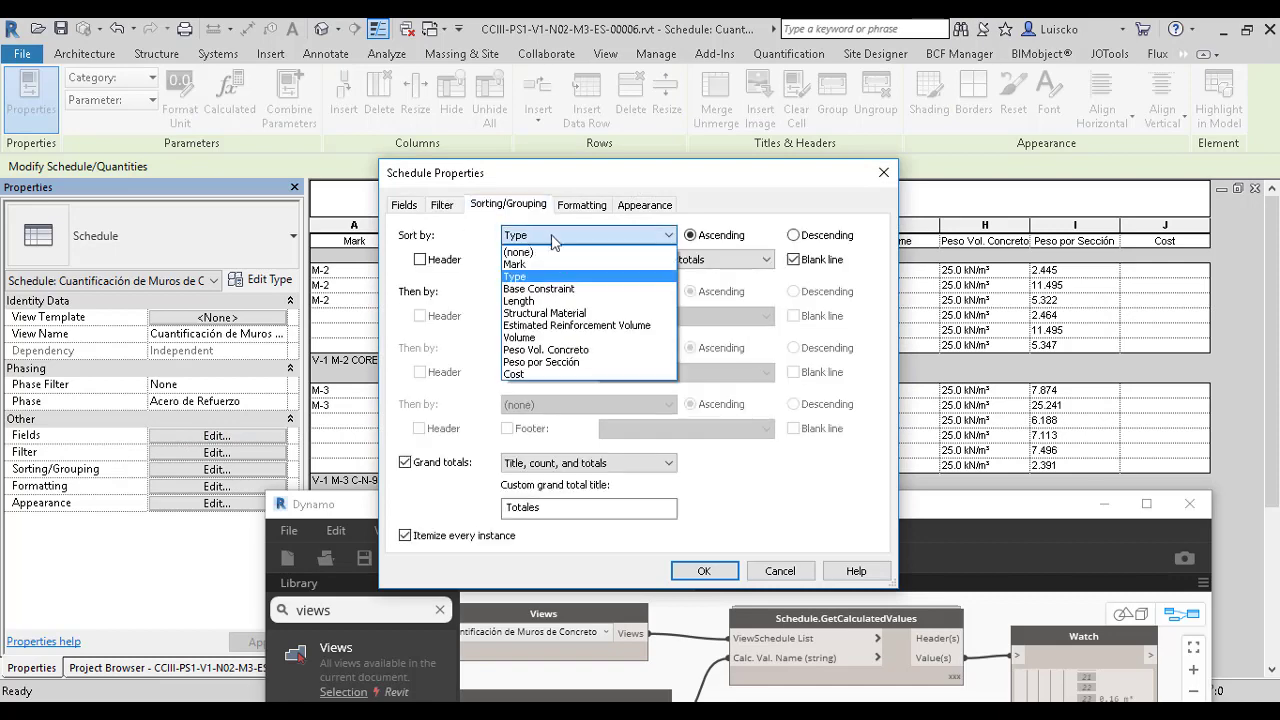
pyautogui.click(518, 252)
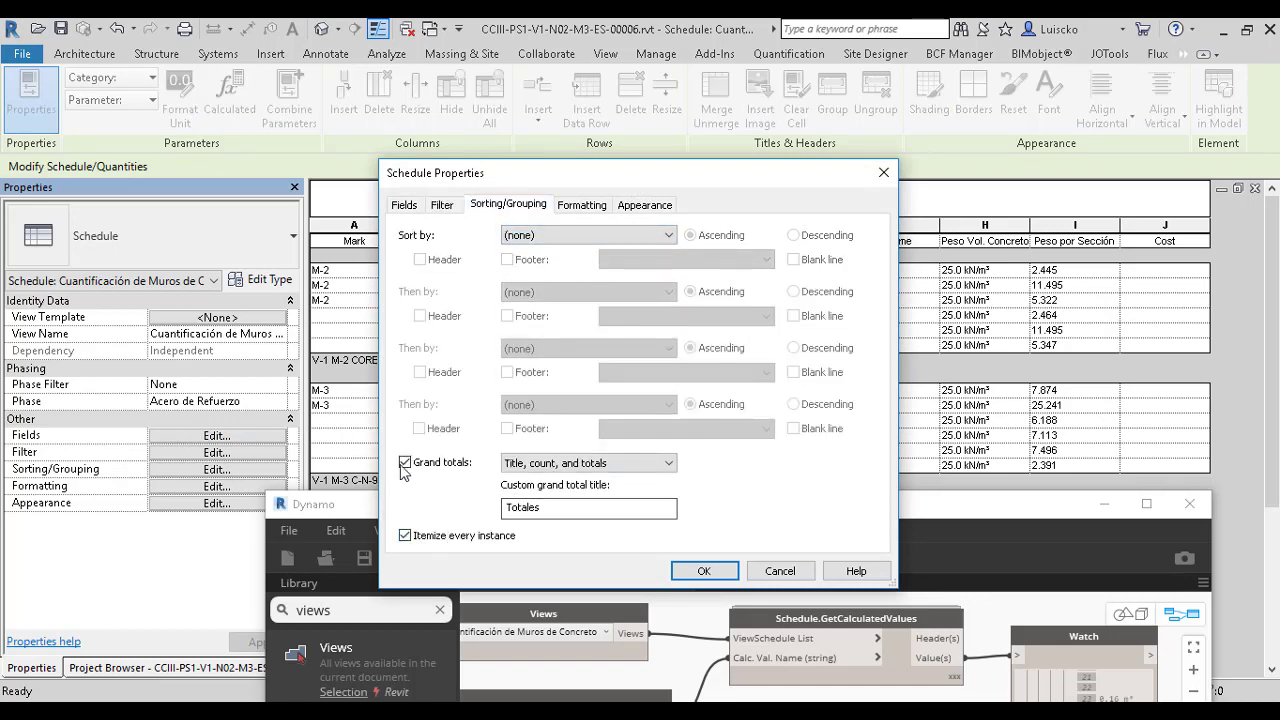
pyautogui.click(704, 571)
pyautogui.scroll(-3, 607, 472)
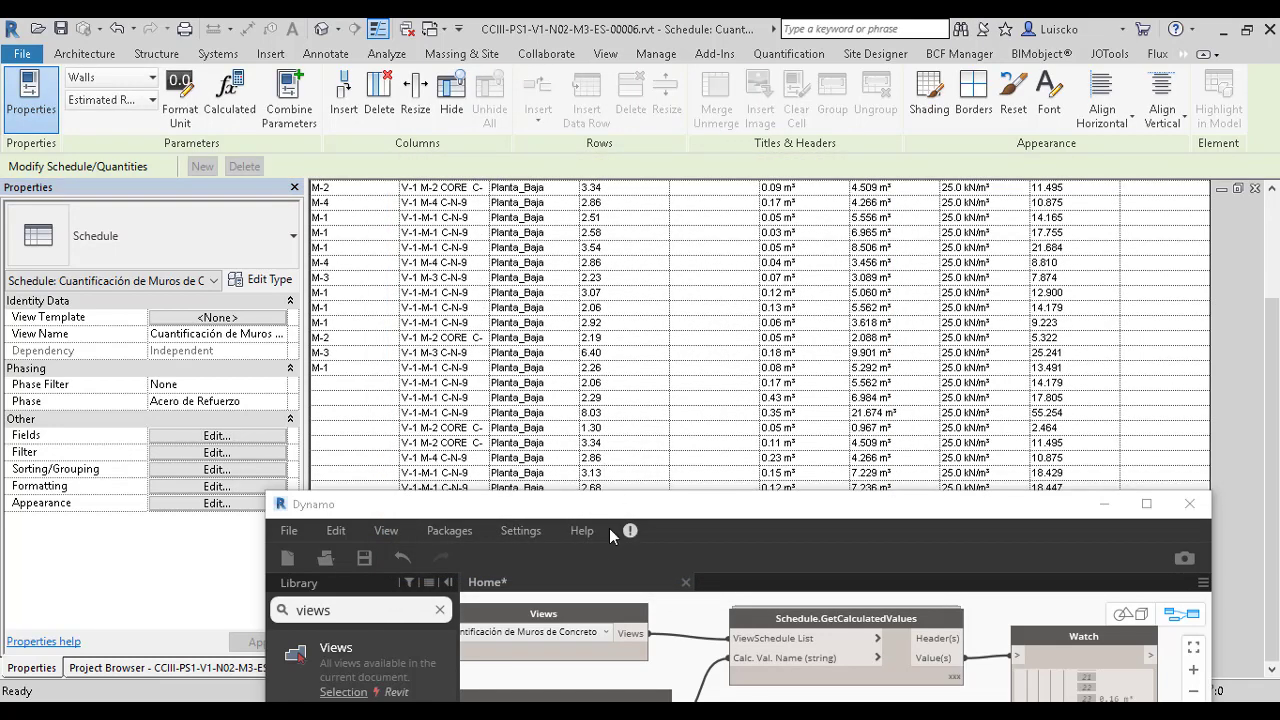
pyautogui.moveTo(585, 504); pyautogui.dragTo(320, 2)
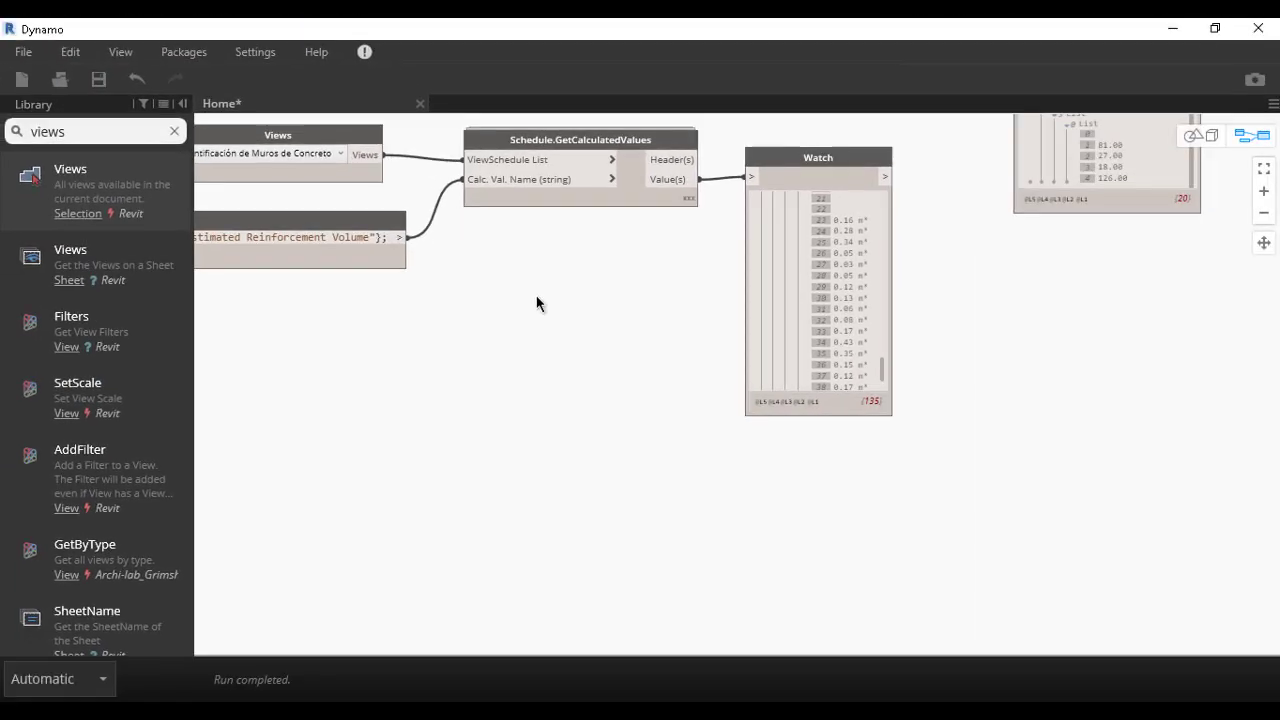
# - Review the Watch list entries, then delete the existing Schedule.GetCalculatedValues node
pyautogui.scroll(5, 751, 286)
pyautogui.scroll(5, 751, 286)
pyautogui.scroll(5, 745, 290)
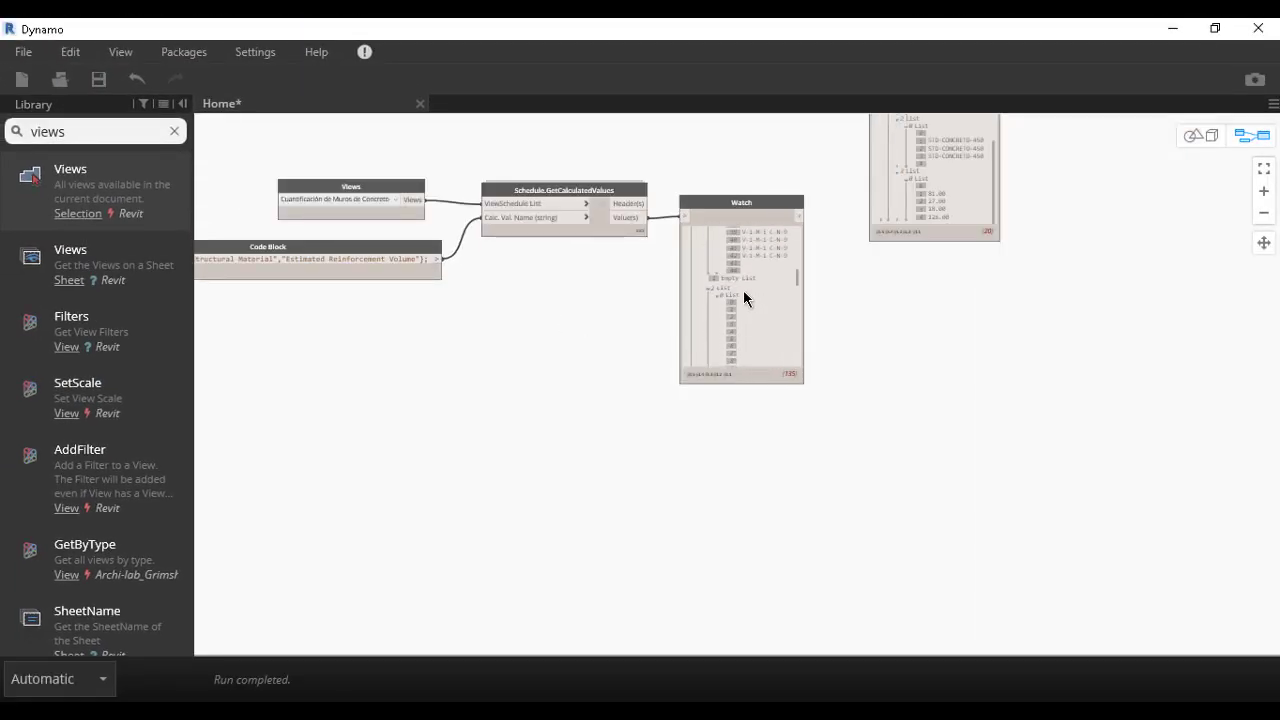
pyautogui.scroll(5, 743, 291)
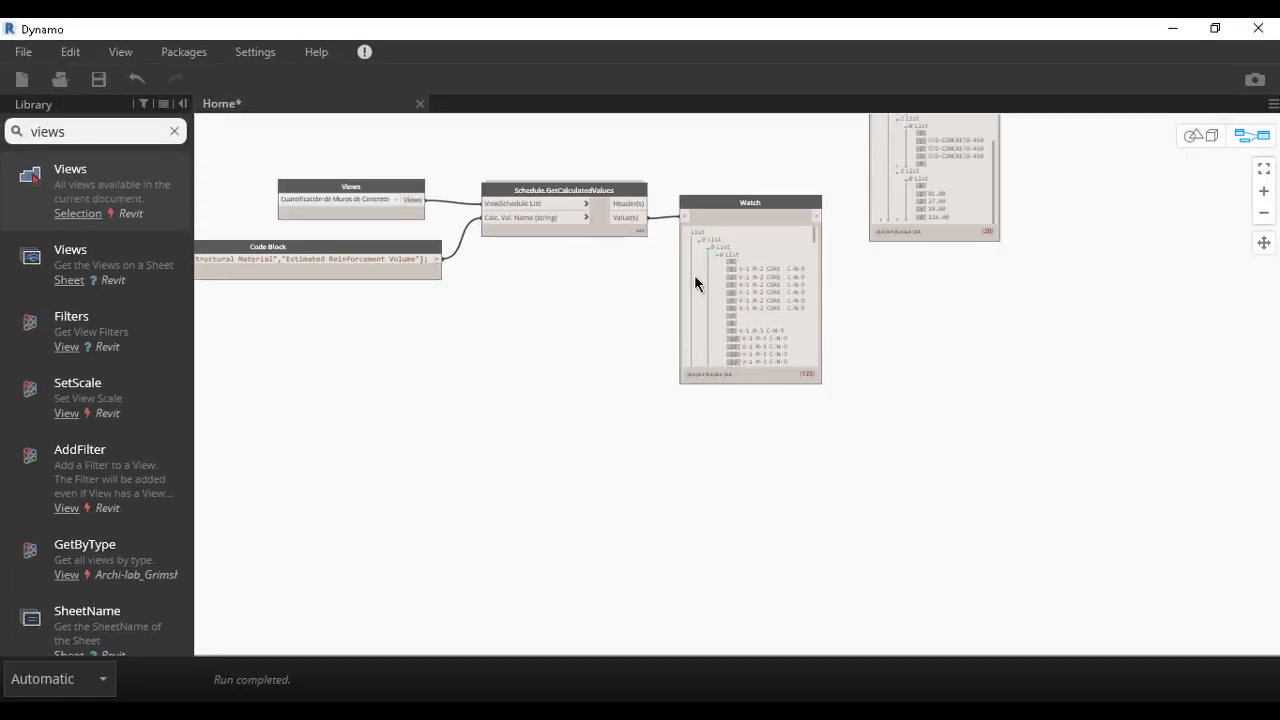
pyautogui.scroll(2, 600, 298)
pyautogui.scroll(3, 623, 303)
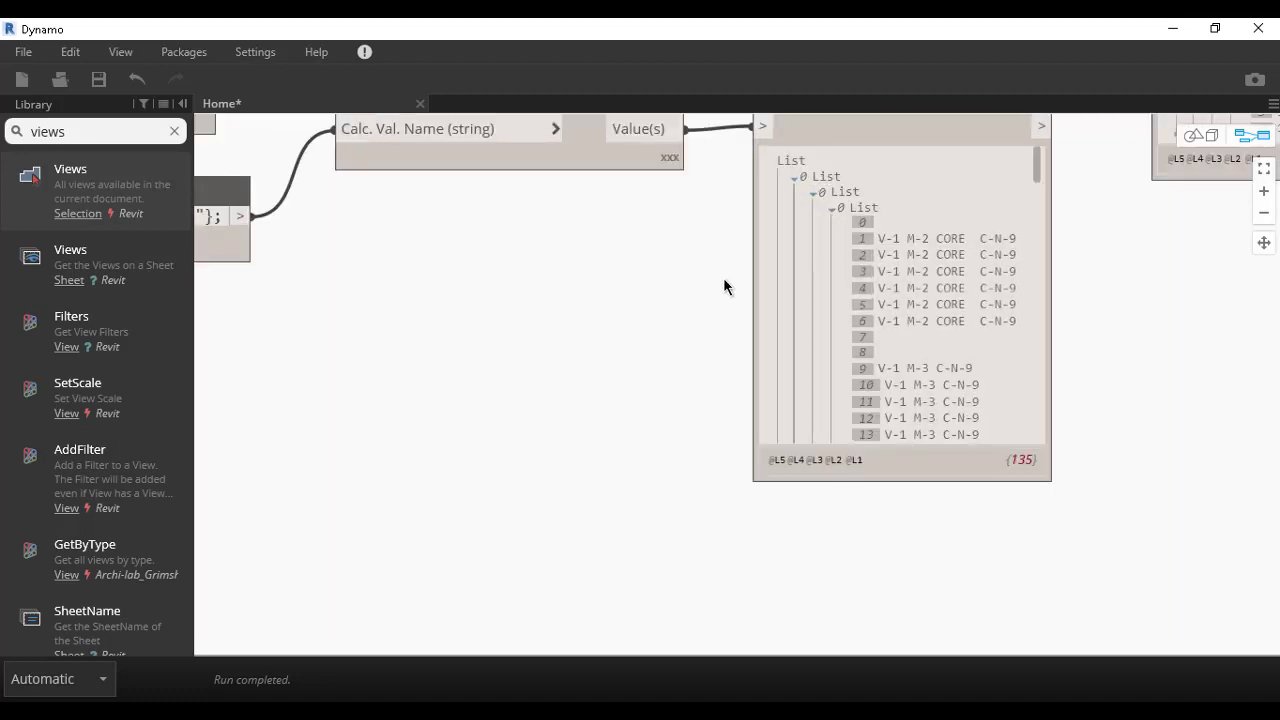
pyautogui.scroll(-1, 726, 286)
pyautogui.scroll(-2, 591, 297)
pyautogui.click(777, 300)
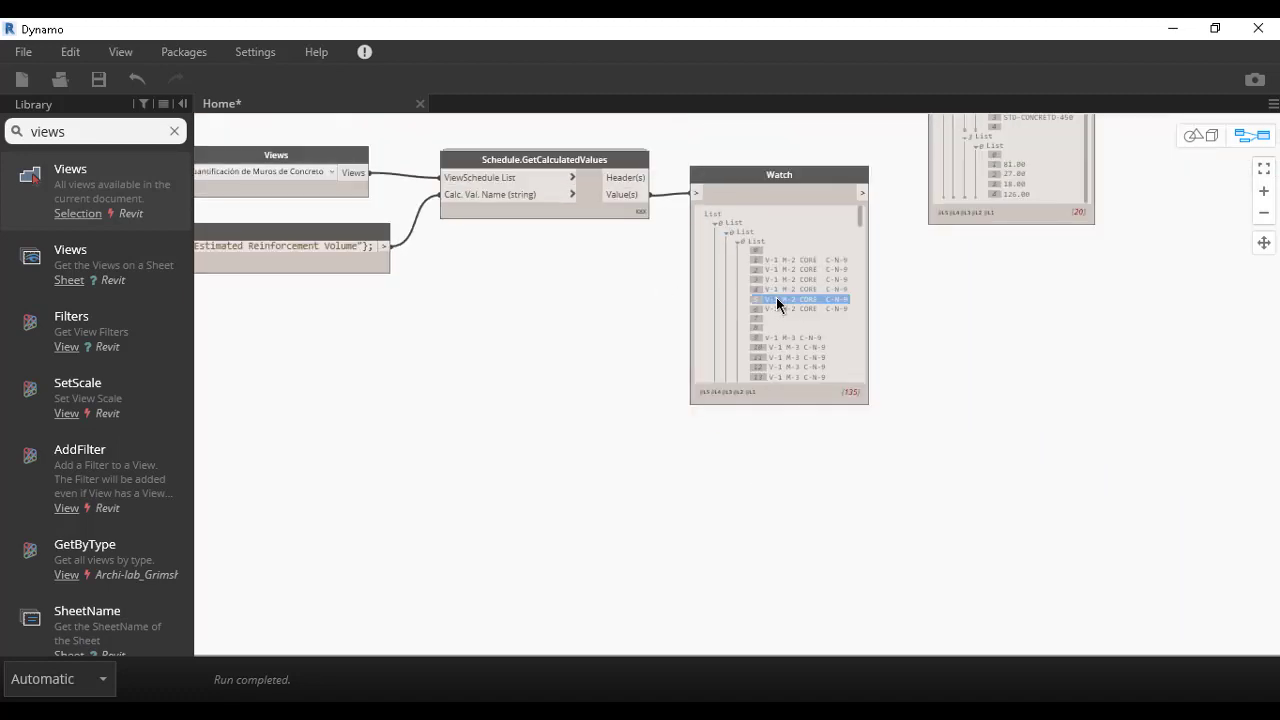
pyautogui.click(512, 163)
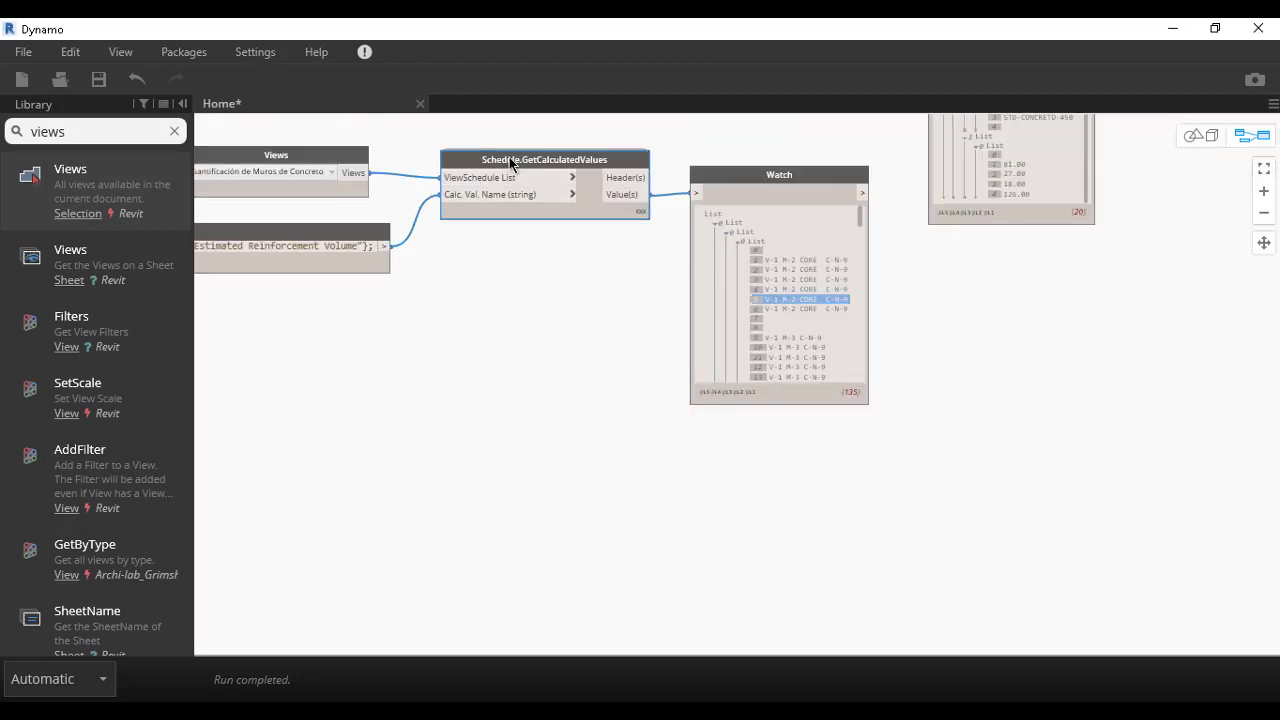
pyautogui.press('Delete')
# - Duplicate the other Schedule.GetCalculatedValues node and place it beside the concrete walls inputs
pyautogui.moveTo(536, 284); pyautogui.dragTo(713, 536, button='middle')
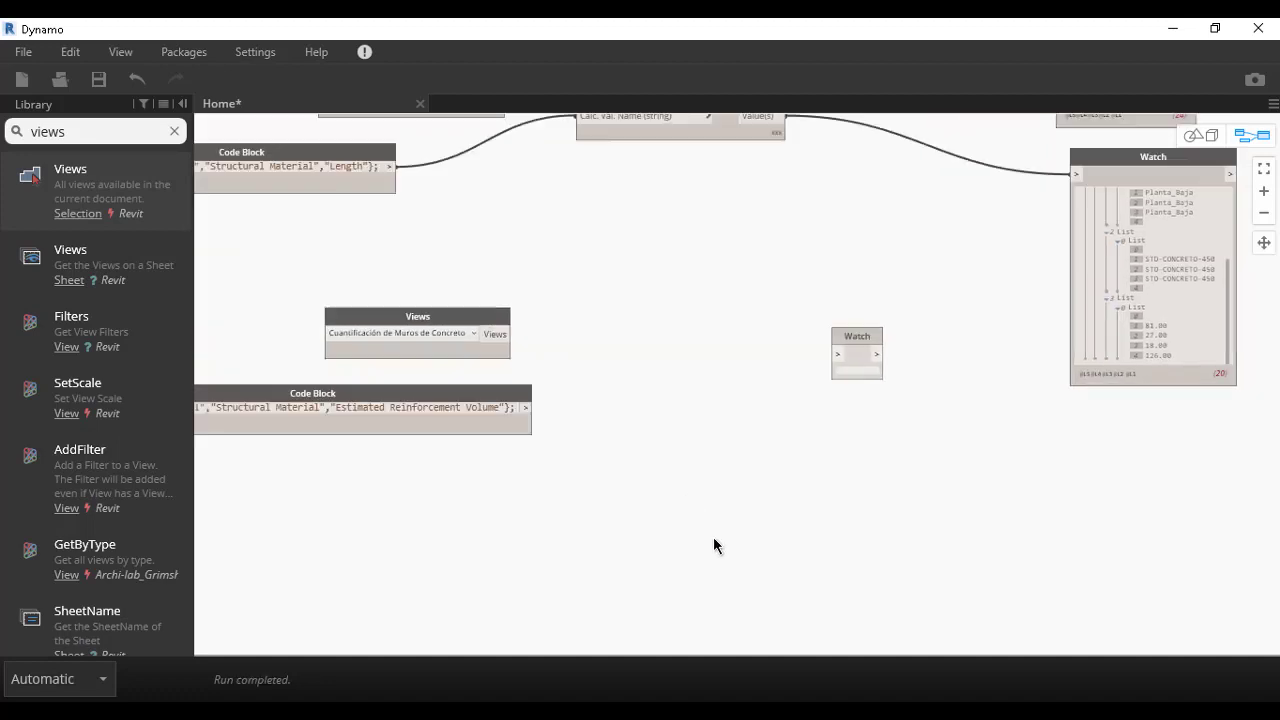
pyautogui.moveTo(657, 155); pyautogui.dragTo(712, 240, button='middle')
pyautogui.click(761, 225)
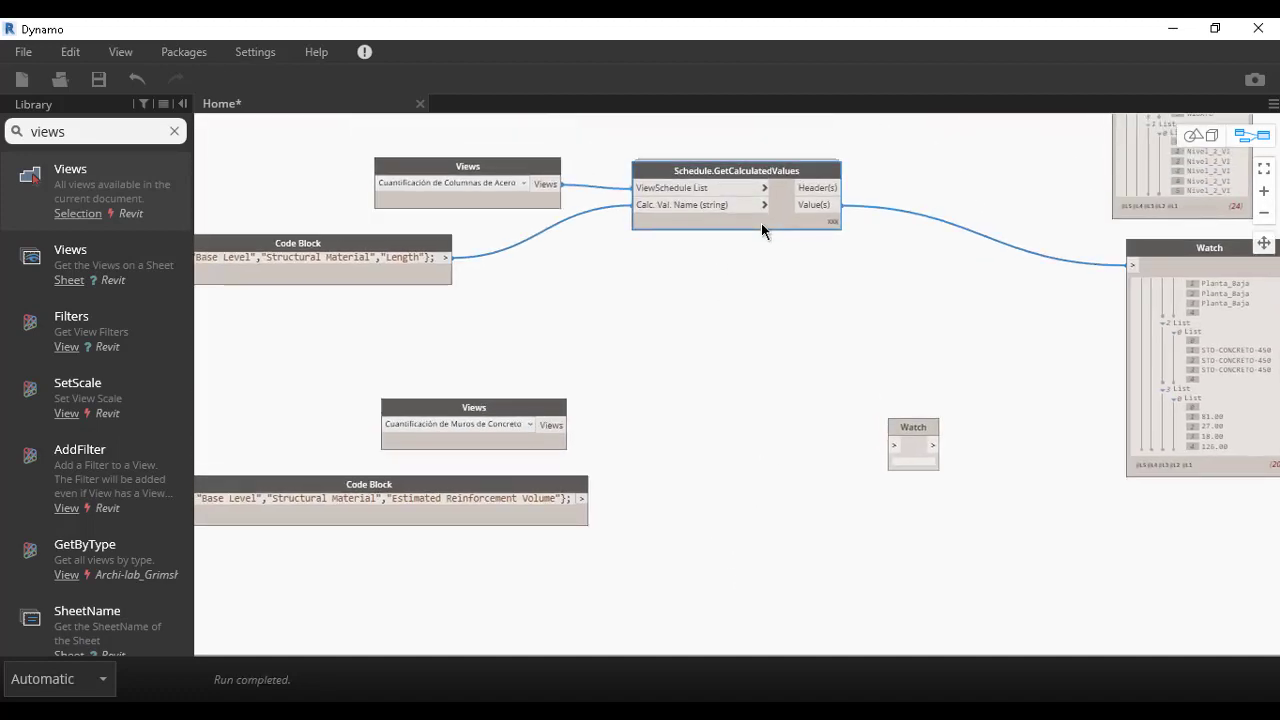
pyautogui.hotkey('ctrl', 'c')
pyautogui.hotkey('ctrl', 'v')
pyautogui.moveTo(907, 201)
pyautogui.mouseDown()
pyautogui.moveTo(803, 312)
pyautogui.moveTo(746, 472)
pyautogui.moveTo(675, 432)
pyautogui.mouseUp()
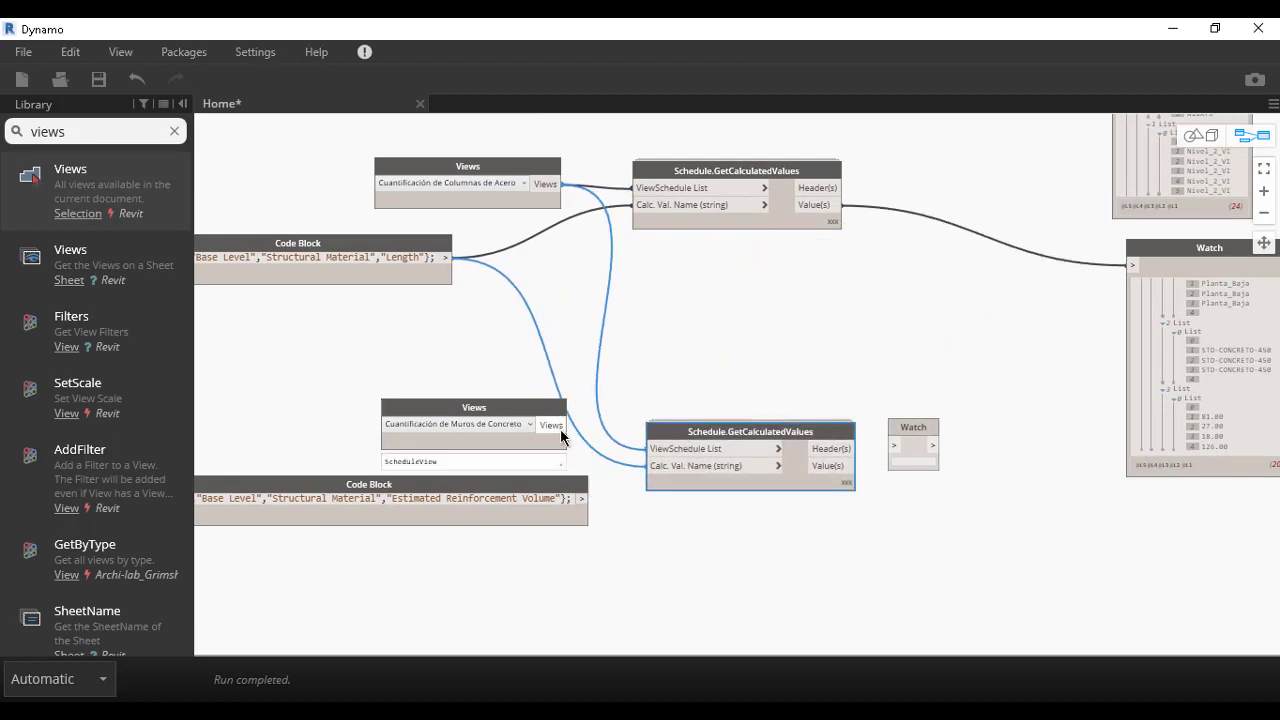
# - Wire the walls Views and lower Code Block into the copy, and its Value(s) into the Watch (114 items)
pyautogui.moveTo(562, 424); pyautogui.dragTo(648, 448)
pyautogui.moveTo(581, 498); pyautogui.dragTo(648, 465)
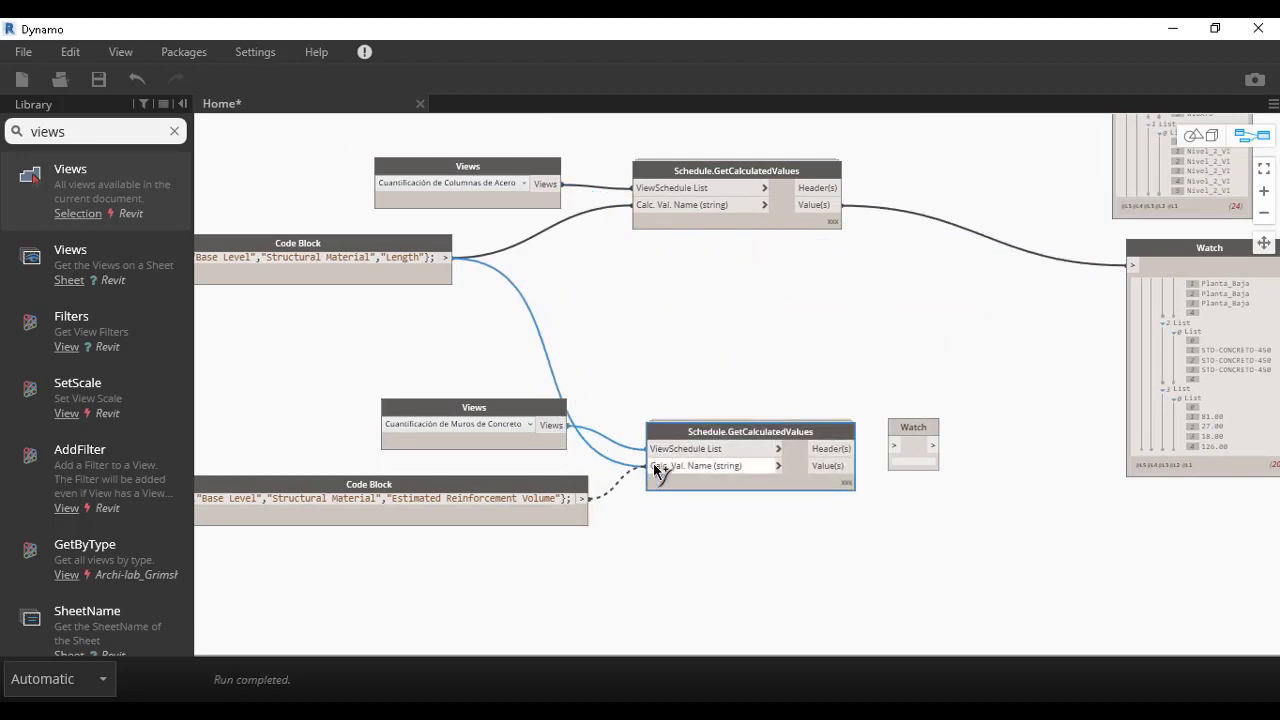
pyautogui.moveTo(853, 465); pyautogui.dragTo(893, 450)
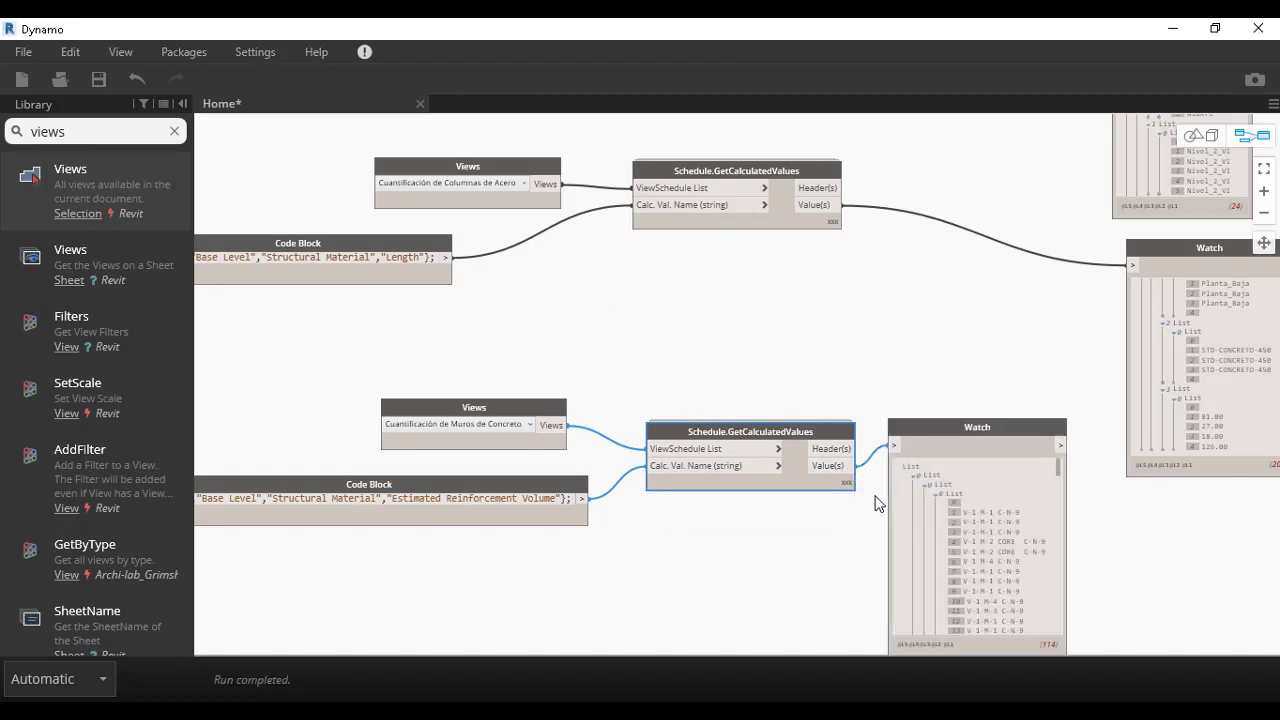
pyautogui.scroll(-1, 893, 450)
pyautogui.moveTo(905, 545); pyautogui.dragTo(751, 375, button='middle')
pyautogui.scroll(2, 751, 375)
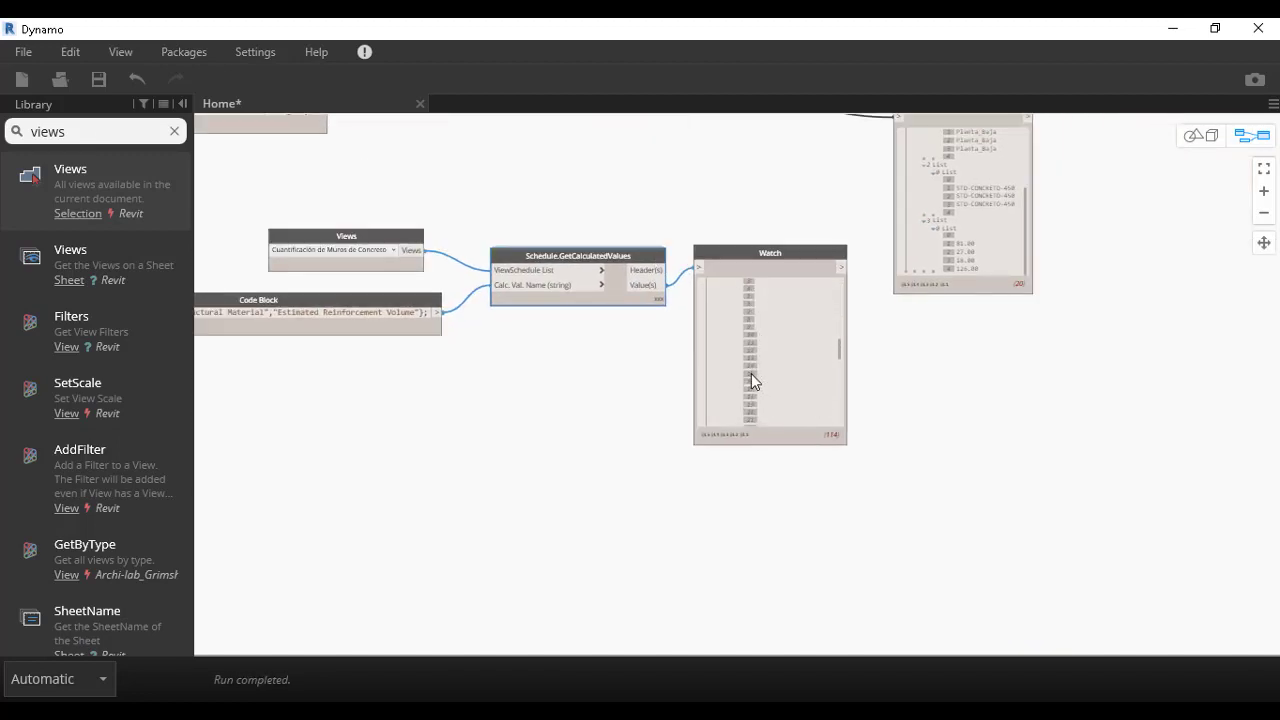
pyautogui.scroll(2, 751, 371)
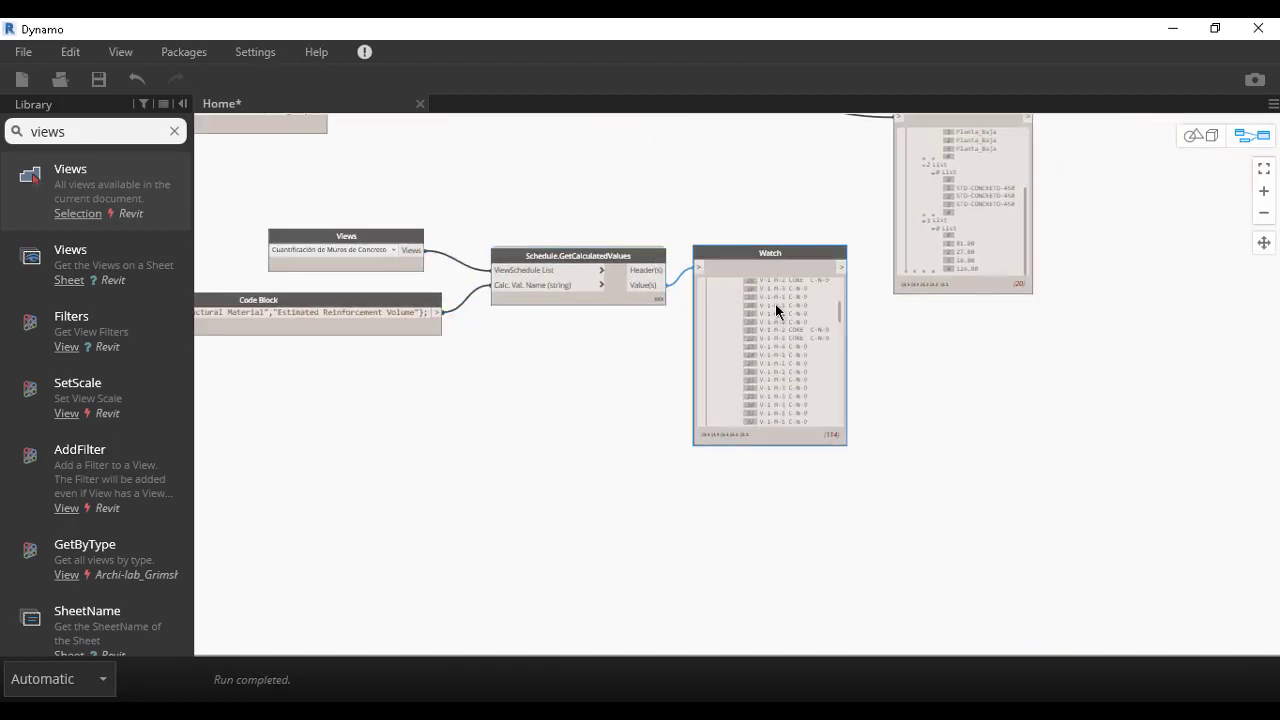
pyautogui.moveTo(768, 266); pyautogui.dragTo(788, 421)
pyautogui.moveTo(788, 421); pyautogui.dragTo(635, 693, button='middle')
pyautogui.scroll(-1, 726, 220)
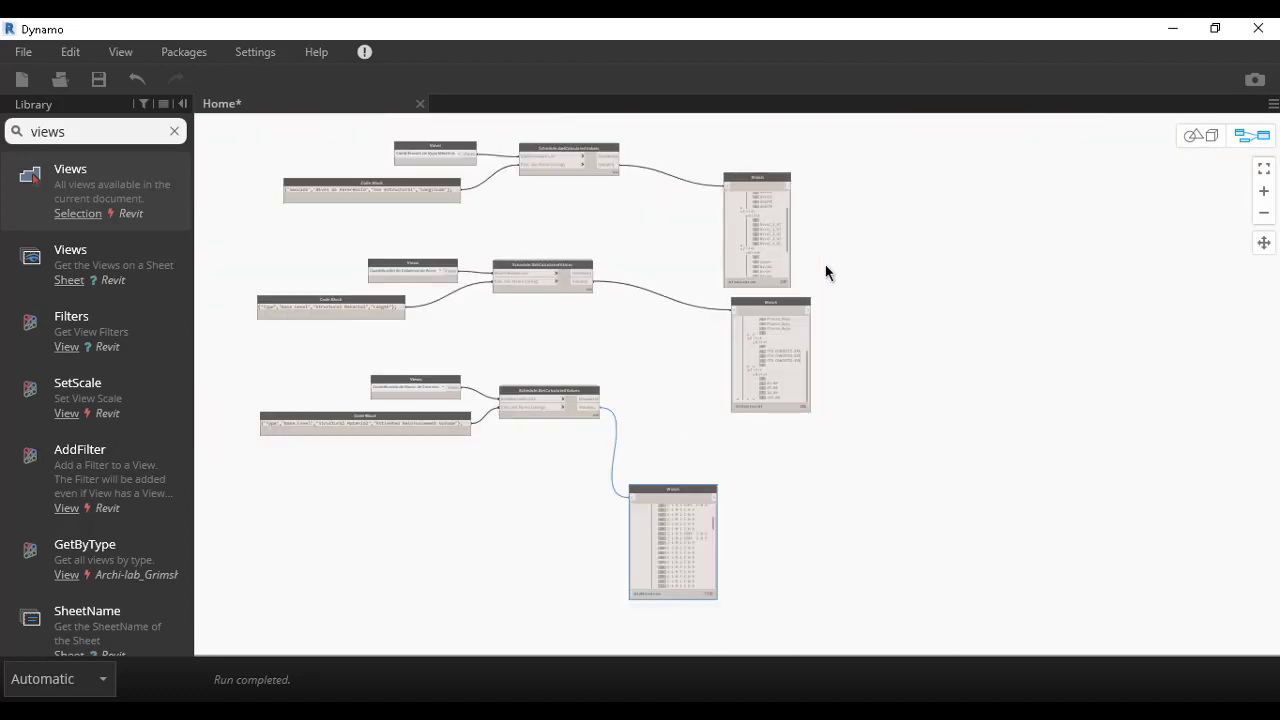
pyautogui.moveTo(826, 271); pyautogui.dragTo(771, 420, button='middle')
pyautogui.scroll(2, 743, 357)
pyautogui.scroll(2, 743, 357)
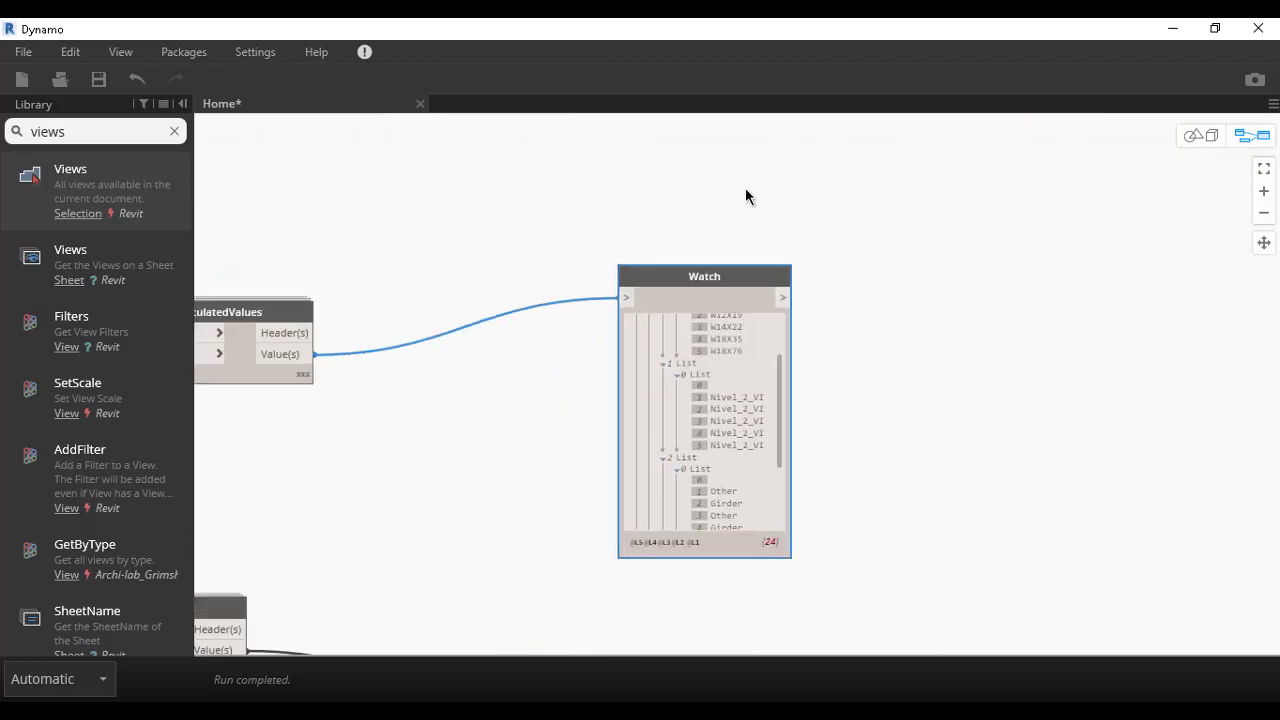
pyautogui.moveTo(672, 393); pyautogui.dragTo(753, 157)
pyautogui.scroll(3, 785, 284)
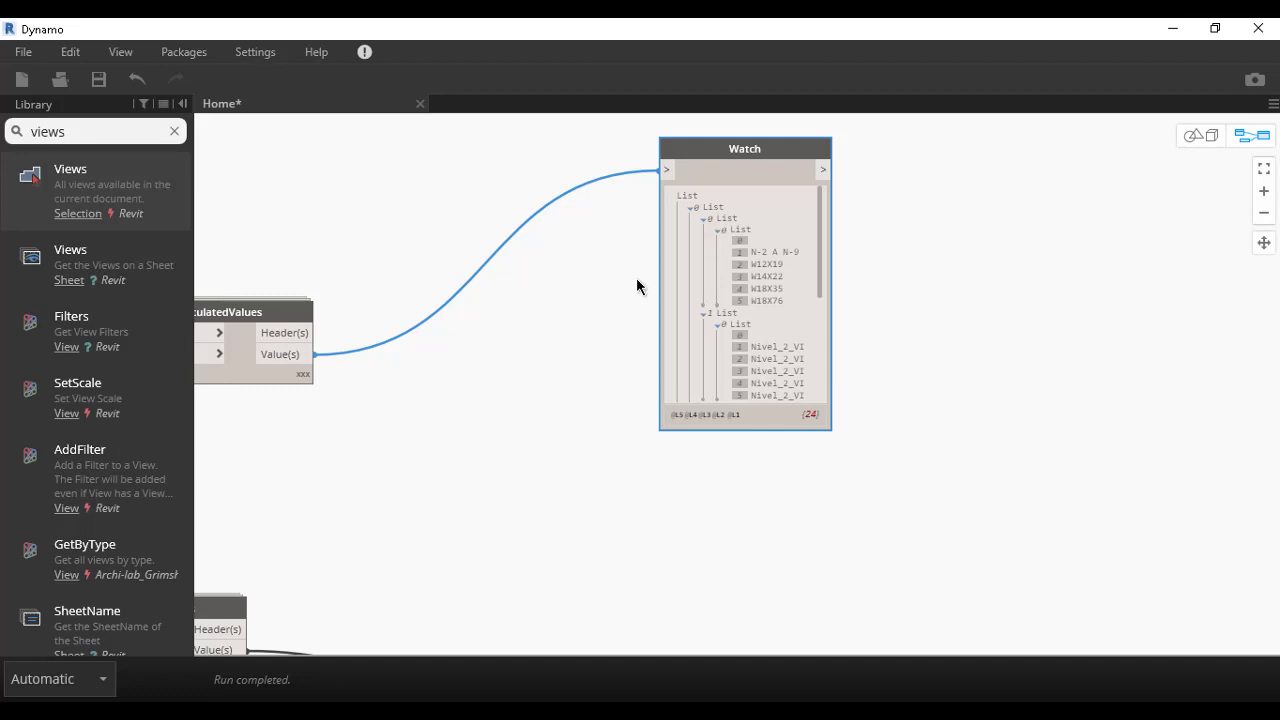
pyautogui.scroll(3, 675, 437)
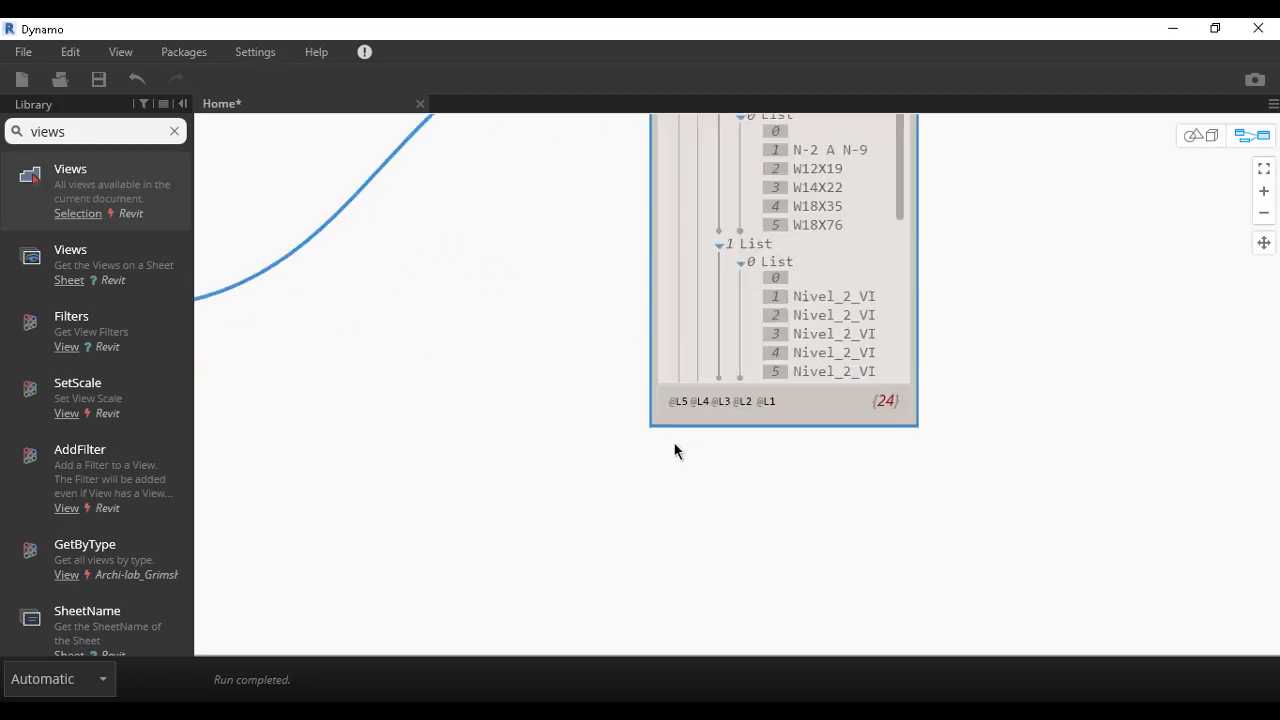
pyautogui.scroll(4, 673, 441)
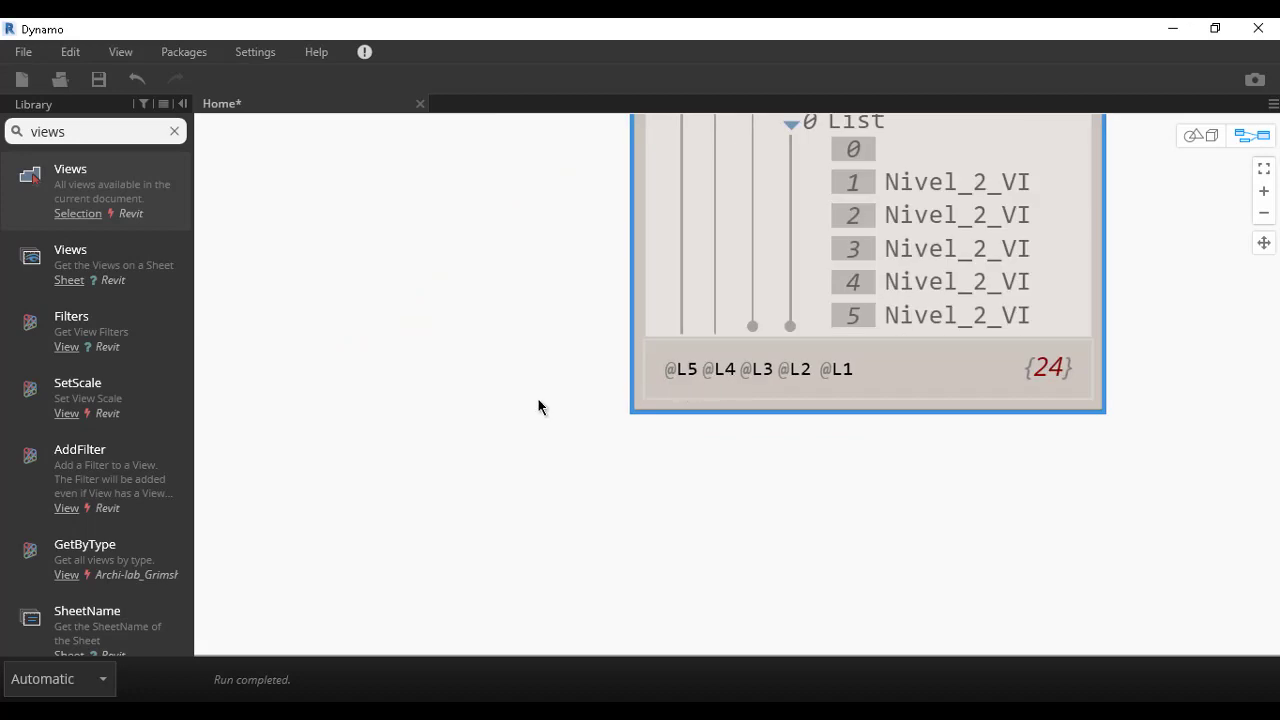
pyautogui.scroll(-3, 538, 406)
pyautogui.scroll(-1, 659, 456)
pyautogui.scroll(-2, 648, 451)
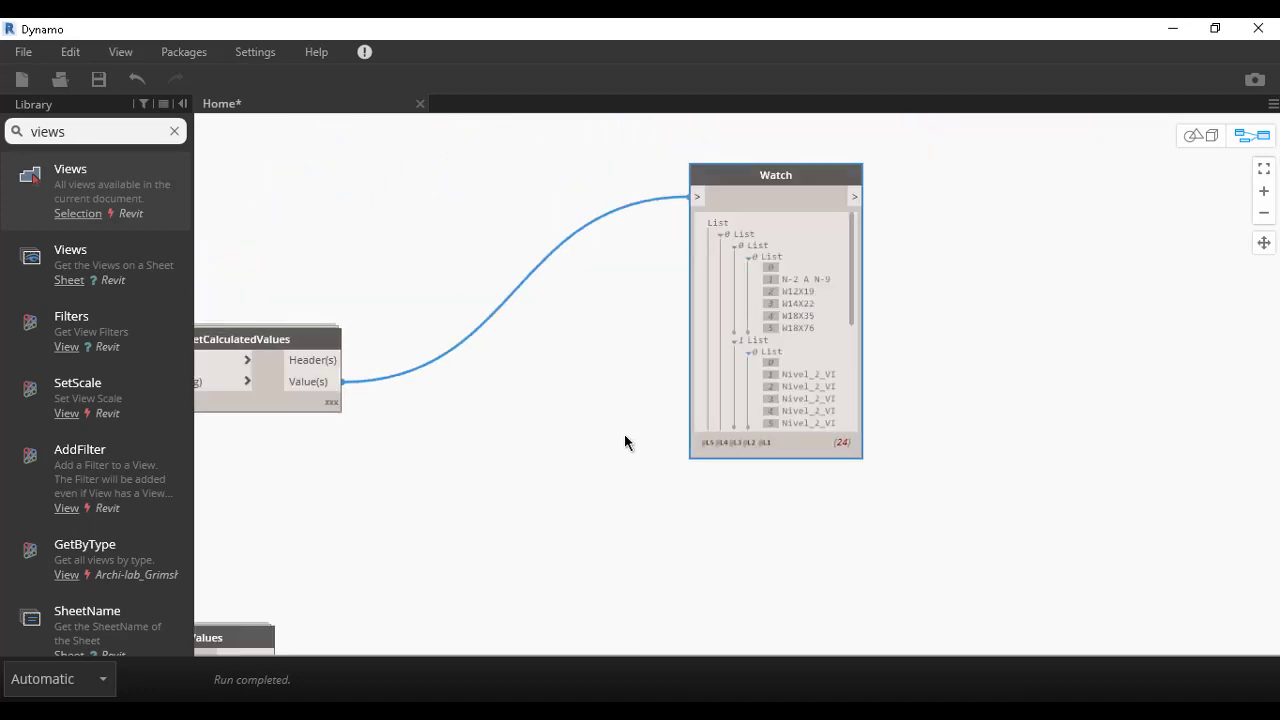
pyautogui.scroll(2, 624, 435)
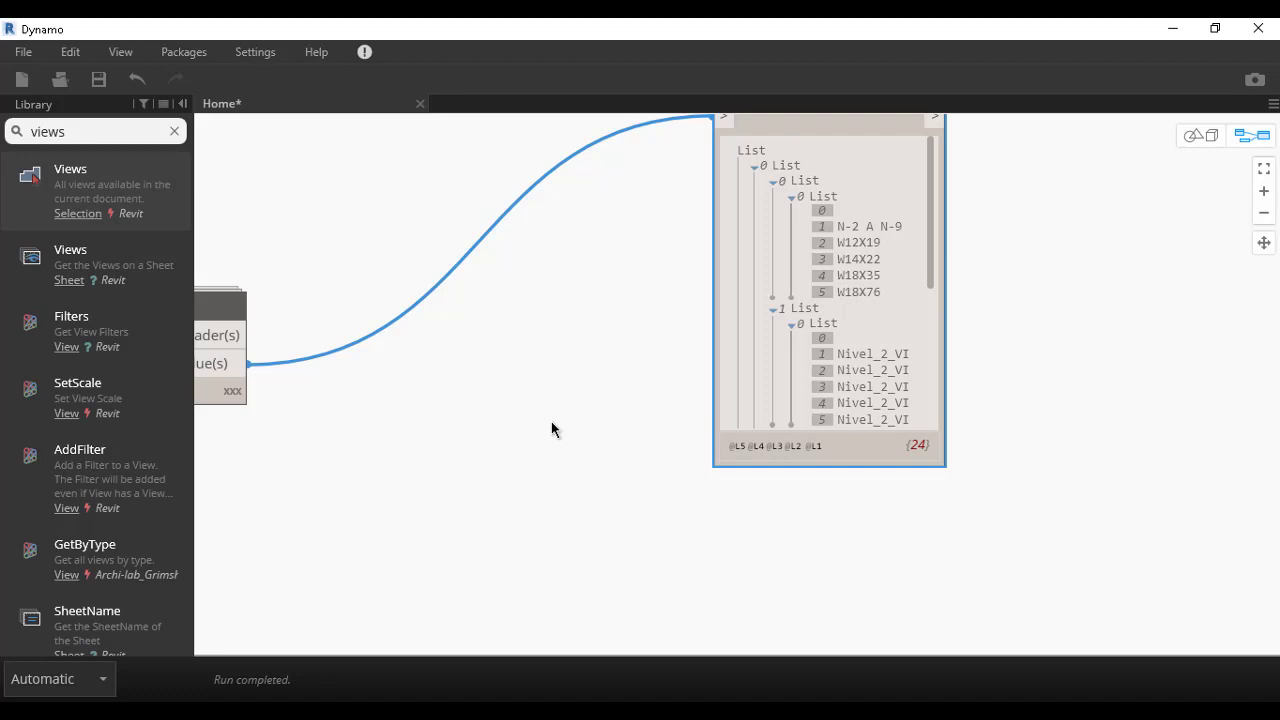
# - Create a Code Block containing the l[4]; indexing code
pyautogui.doubleClick(494, 371)
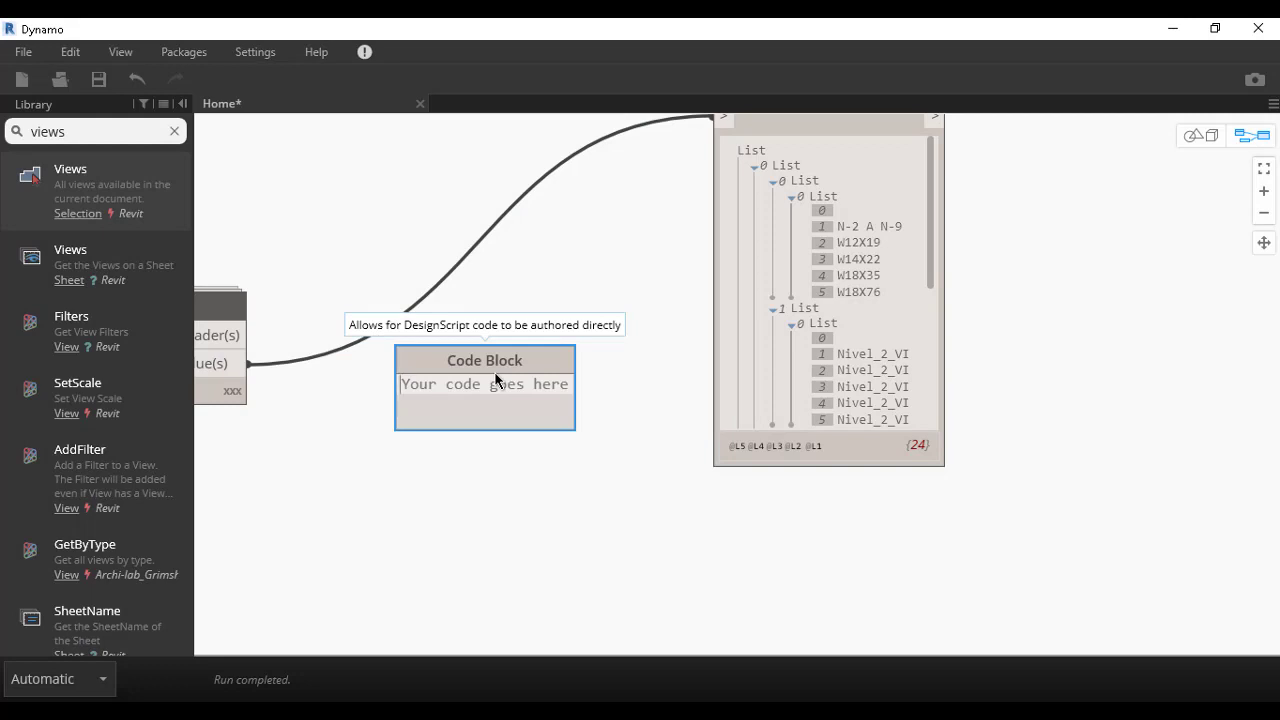
pyautogui.write('[')
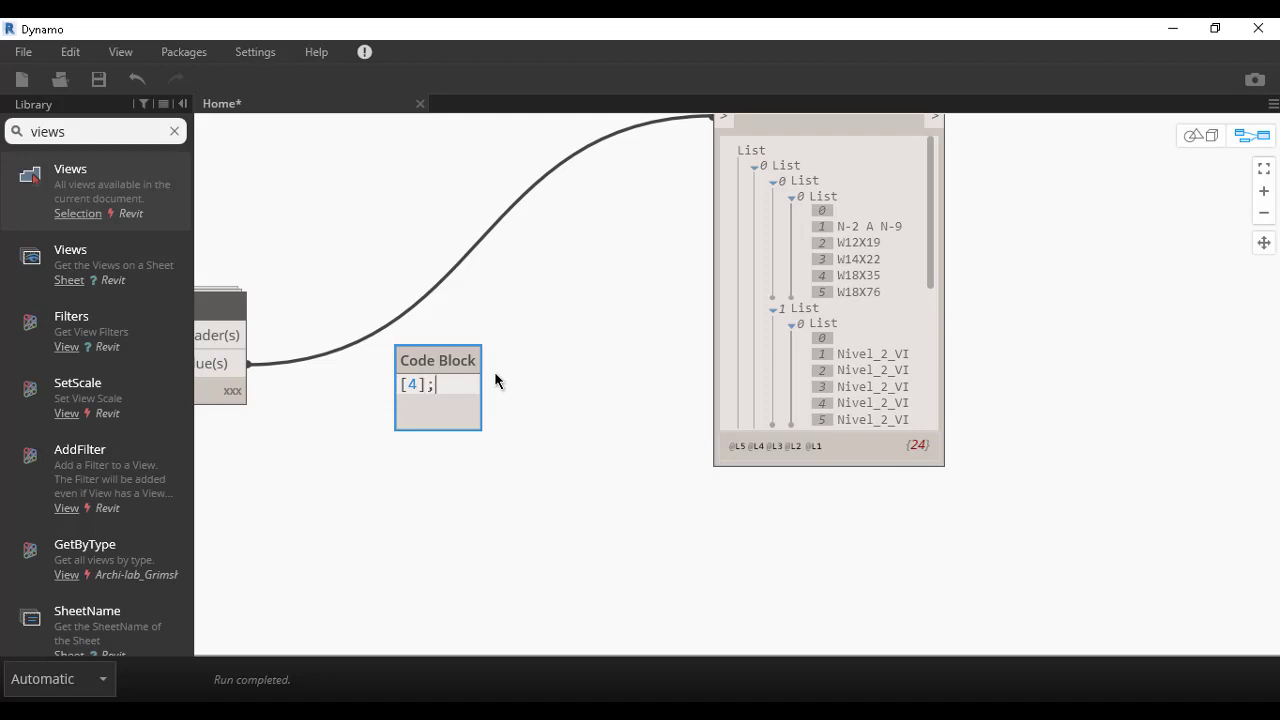
pyautogui.click(555, 472)
pyautogui.moveTo(425, 372); pyautogui.dragTo(513, 380)
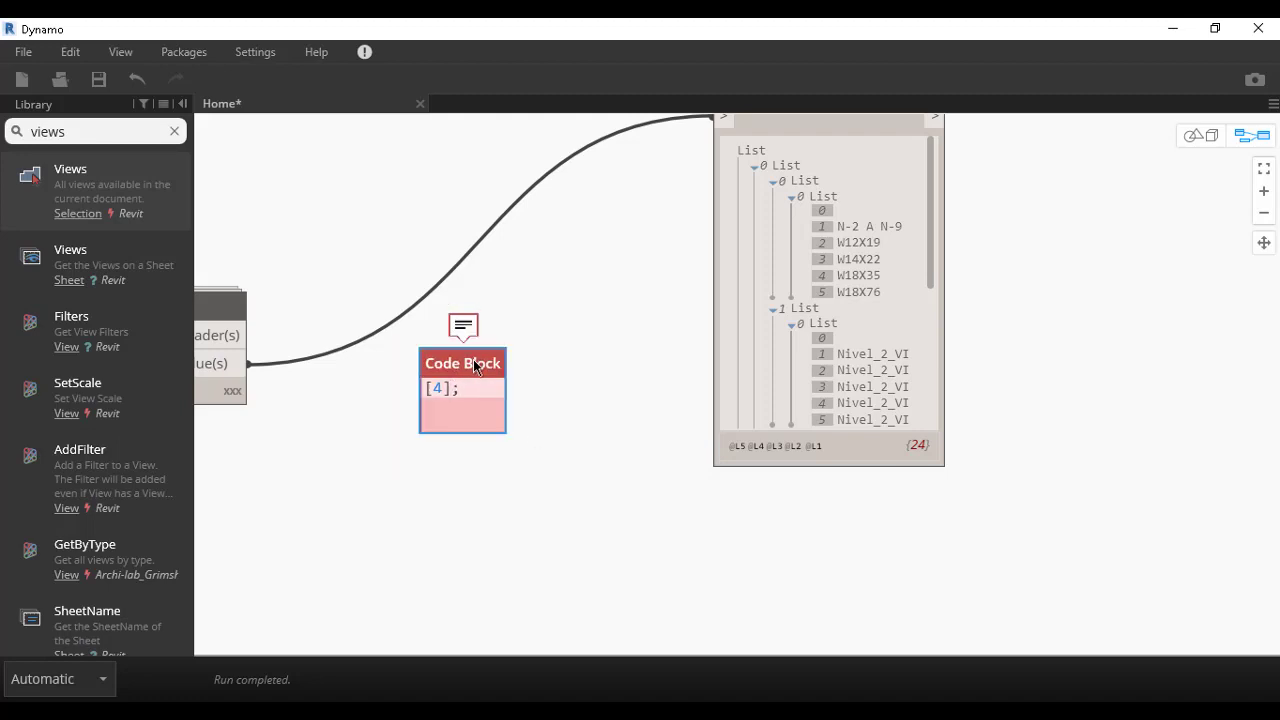
pyautogui.doubleClick(490, 395)
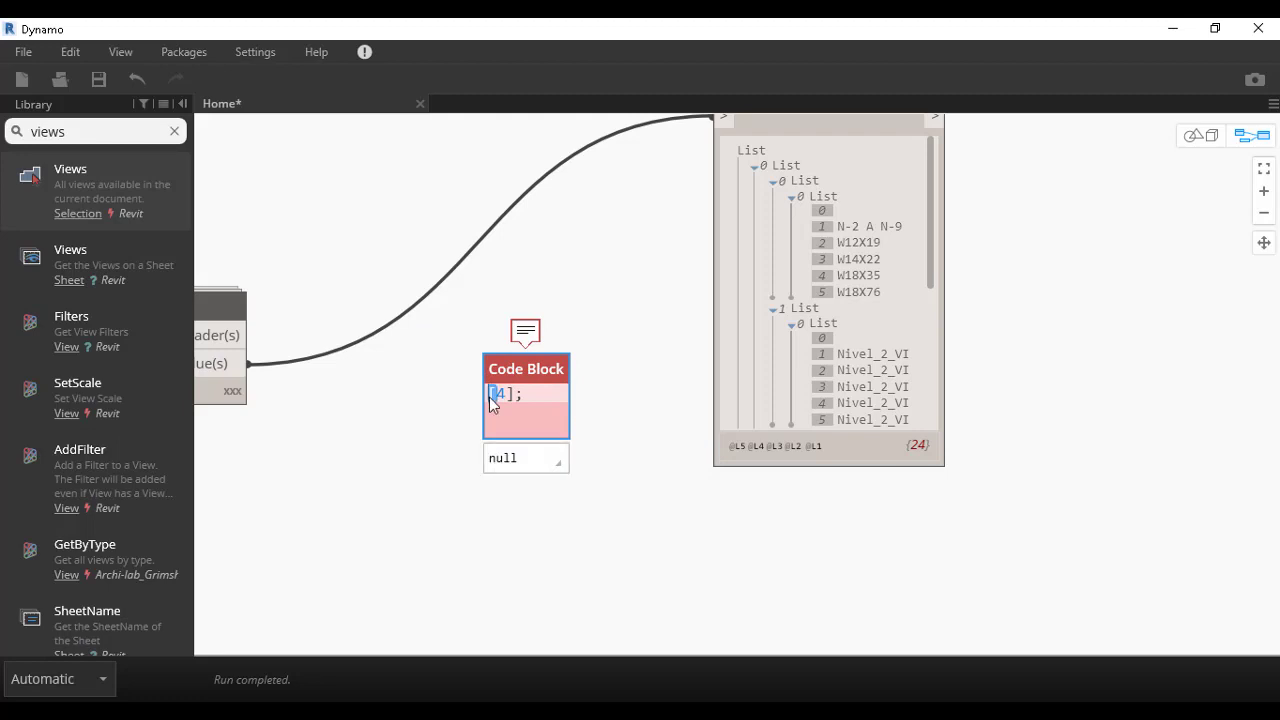
pyautogui.write('l')
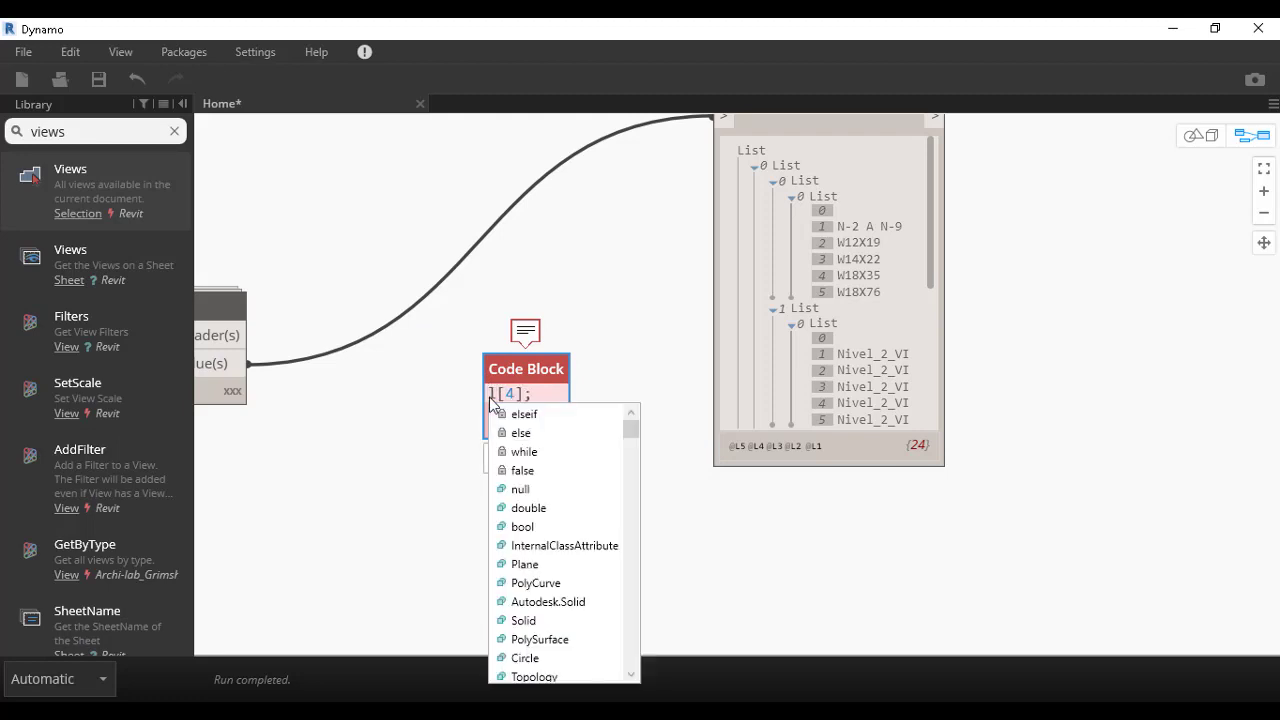
pyautogui.click(421, 412)
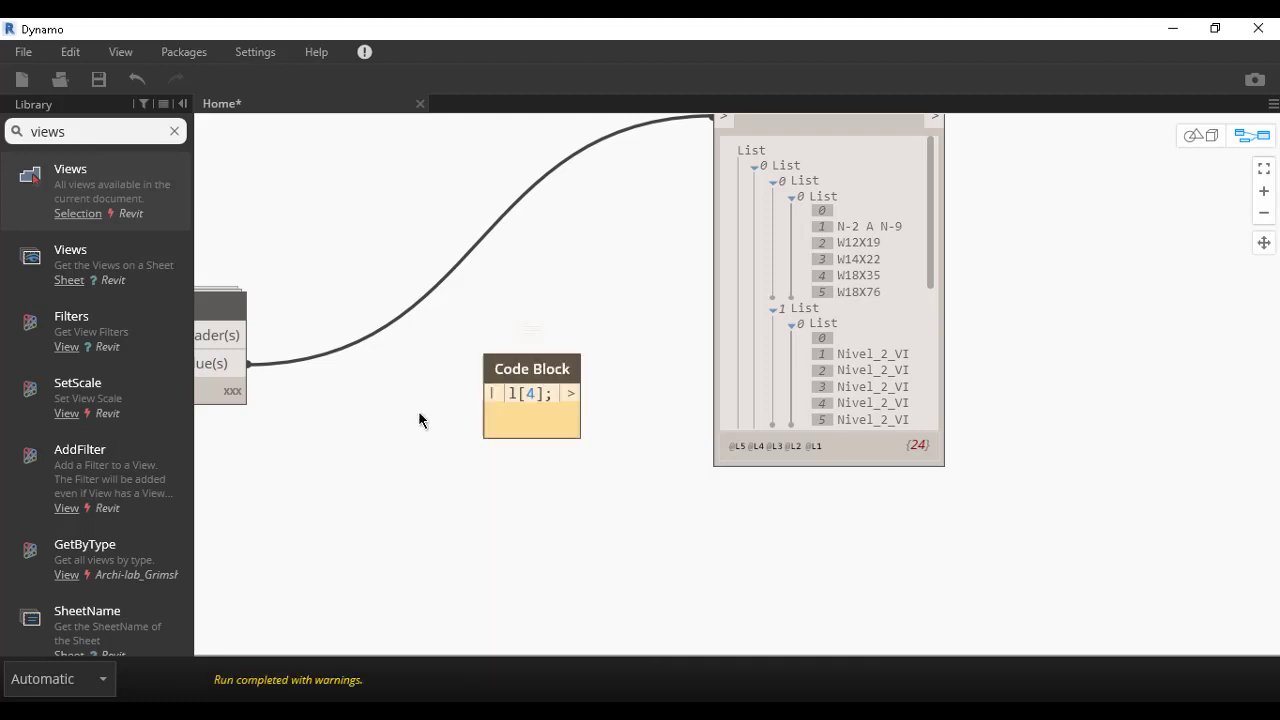
# - Wire the schedule Value(s) into the l[4]; Code Block and its result into the Watch
pyautogui.click(248, 364)
pyautogui.click(490, 393)
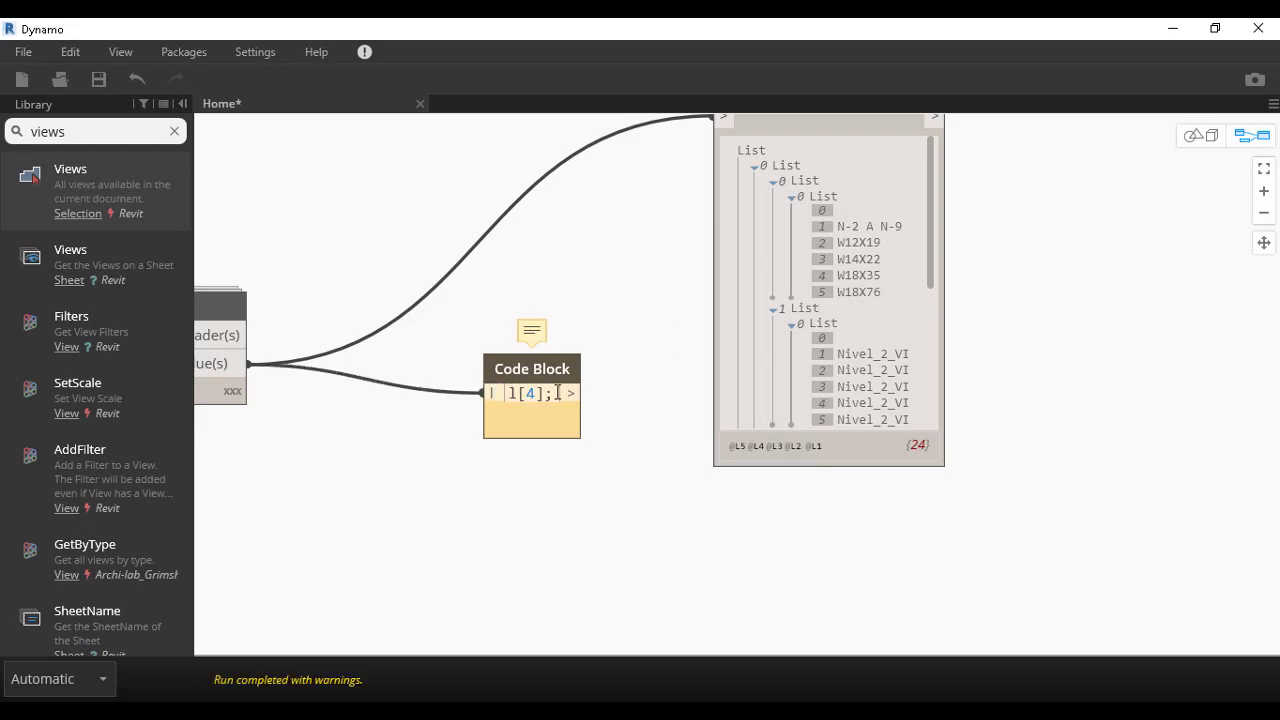
pyautogui.scroll(5, 528, 410)
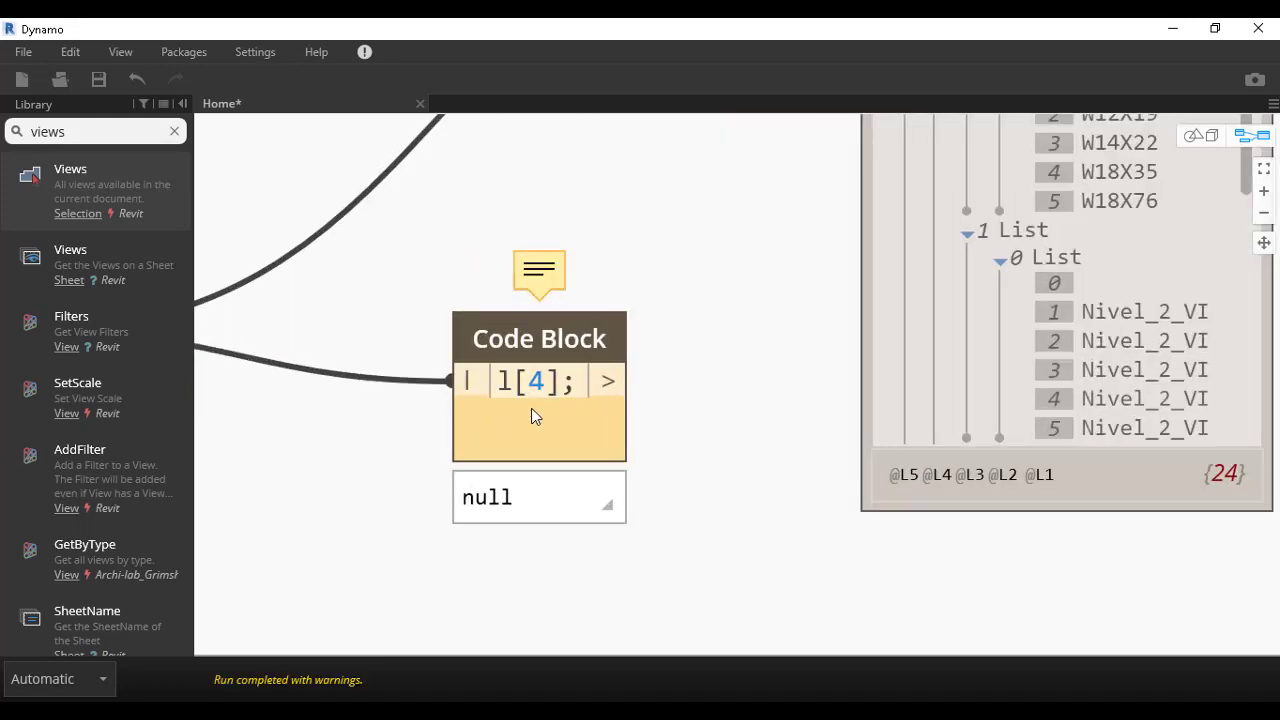
pyautogui.moveTo(625, 377)
pyautogui.mouseDown()
pyautogui.moveTo(735, 255)
pyautogui.moveTo(703, 264)
pyautogui.mouseUp()
pyautogui.scroll(-5, 688, 243)
pyautogui.scroll(2, 540, 500)
pyautogui.scroll(3, 548, 519)
pyautogui.scroll(2, 533, 490)
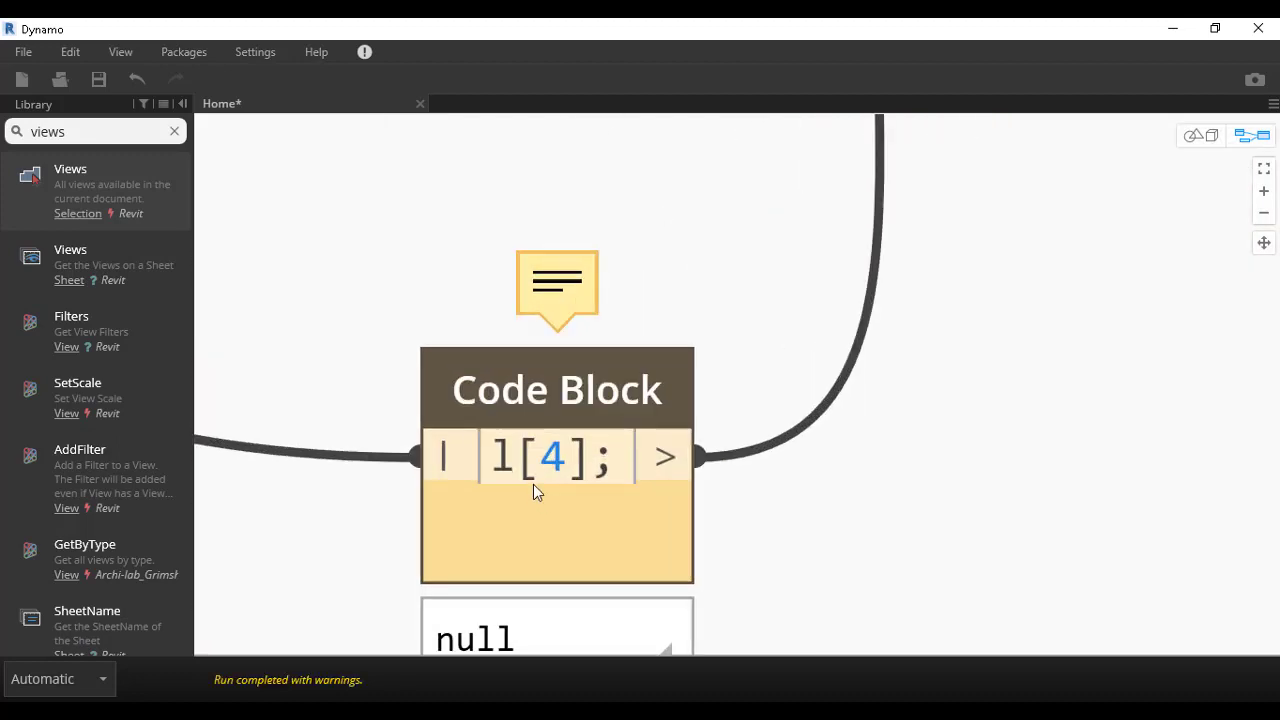
# - Rewrite the code as l[4] without the semicolon, then delete the Code Block and its wires
pyautogui.click(520, 470)
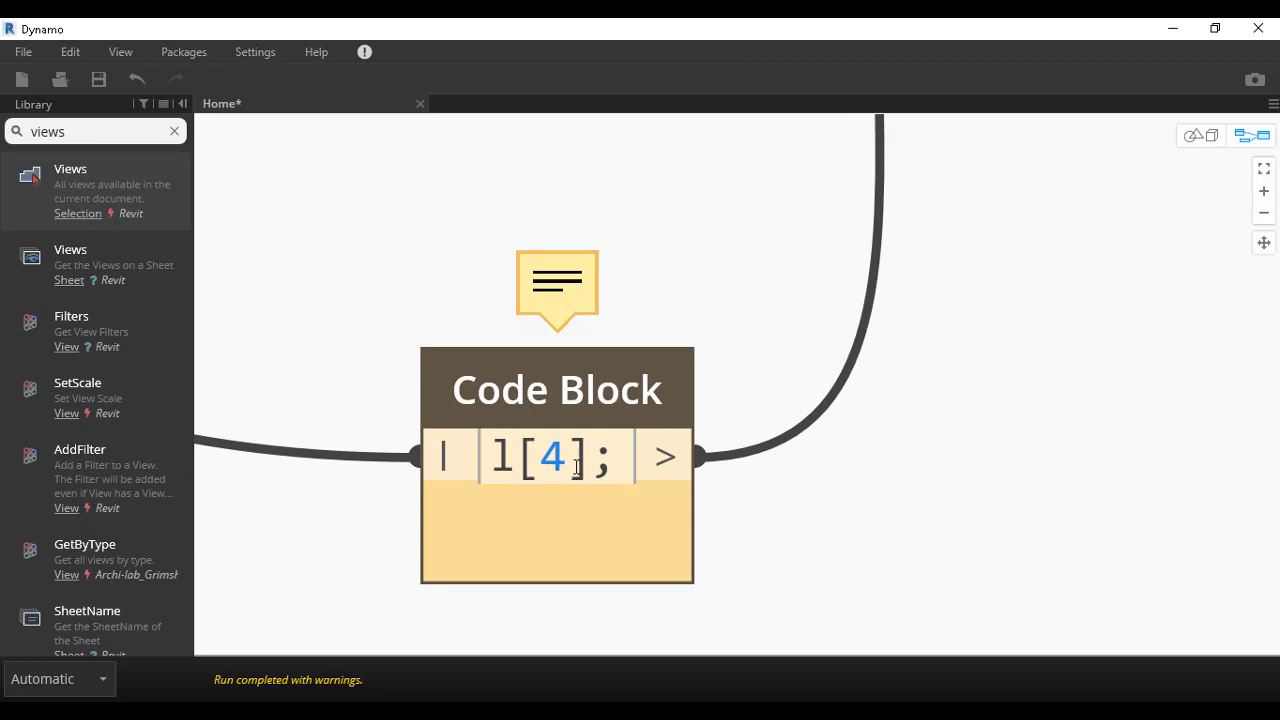
pyautogui.click(608, 463)
pyautogui.press('BackSpace')
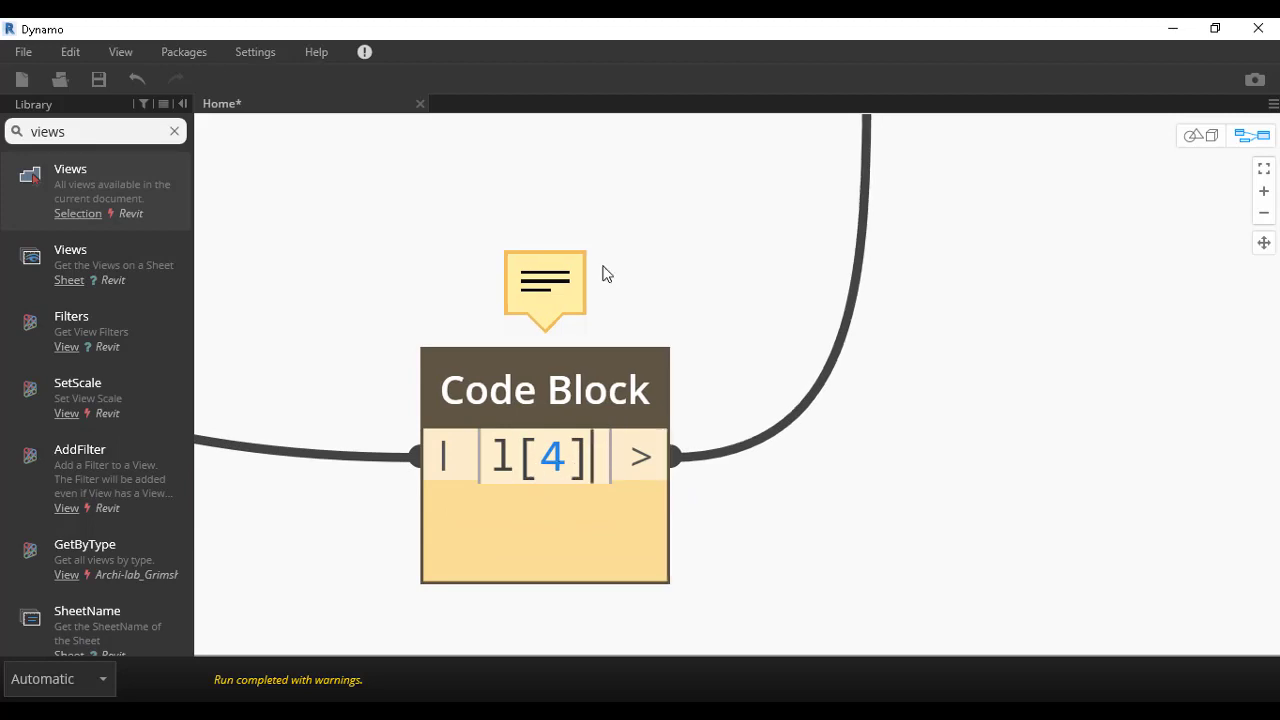
pyautogui.scroll(-1, 567, 154)
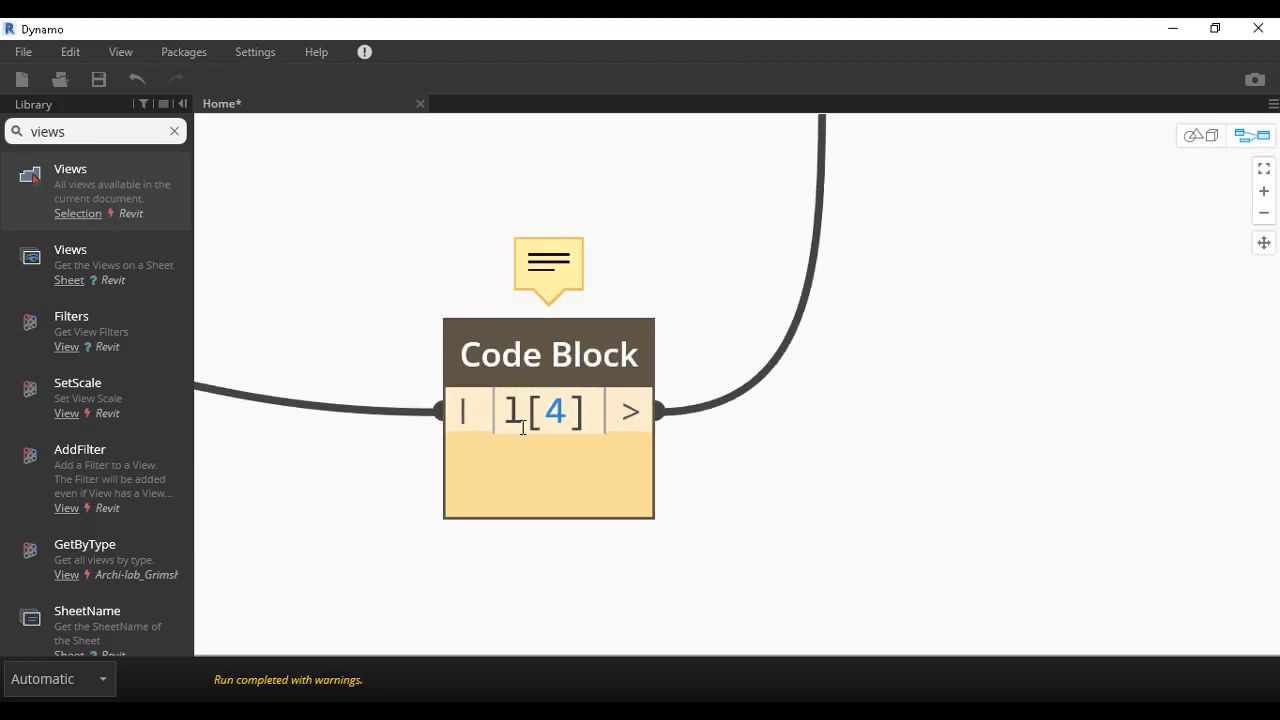
pyautogui.moveTo(585, 411); pyautogui.dragTo(408, 411)
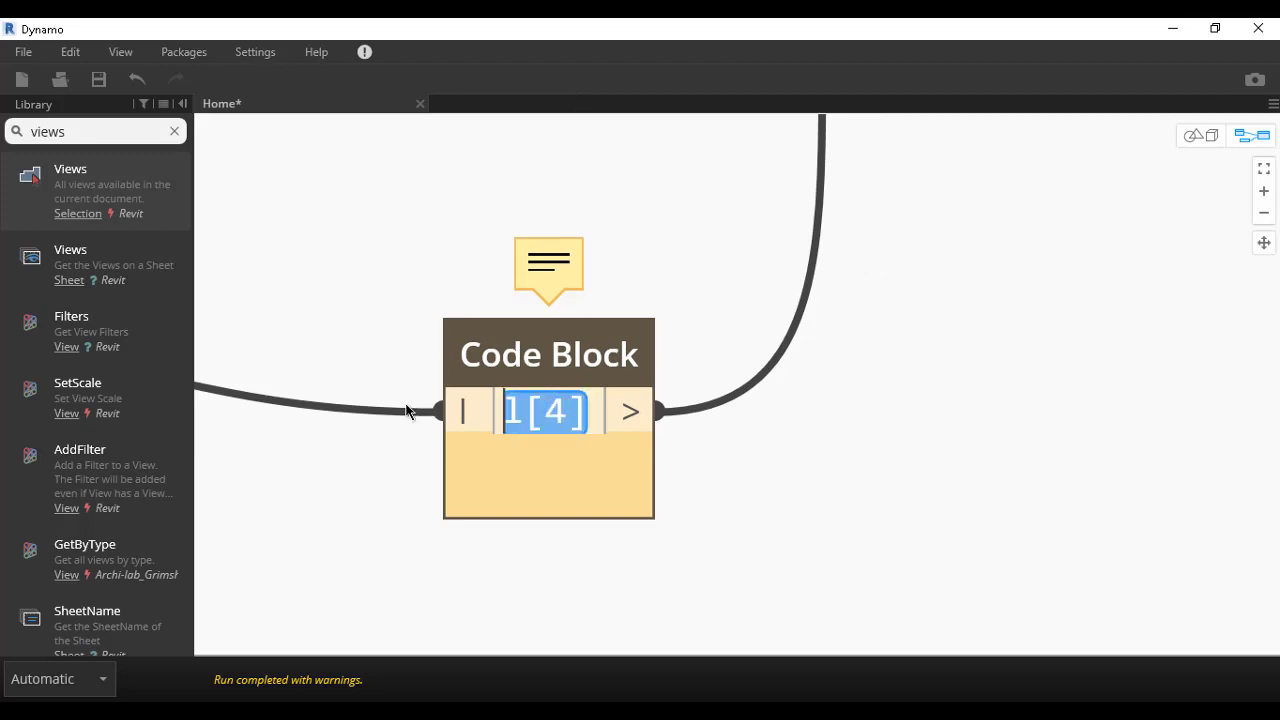
pyautogui.press('BackSpace')
pyautogui.write('l')
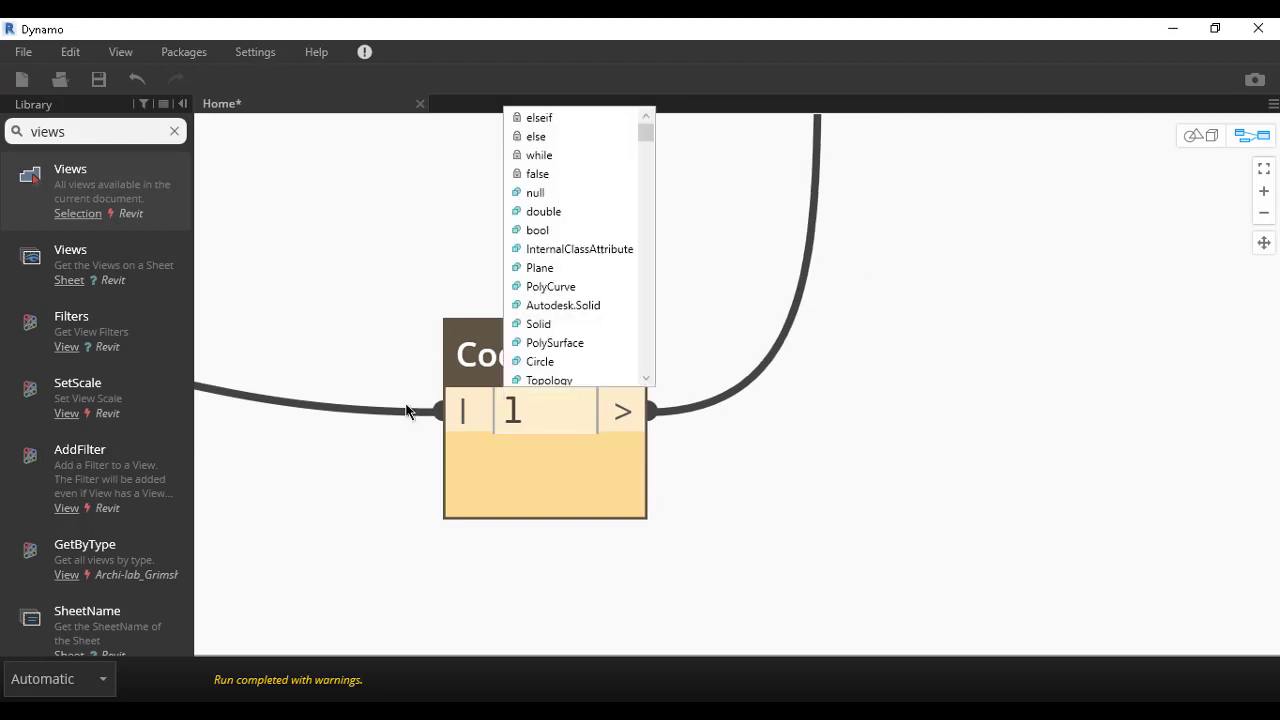
pyautogui.write('[')
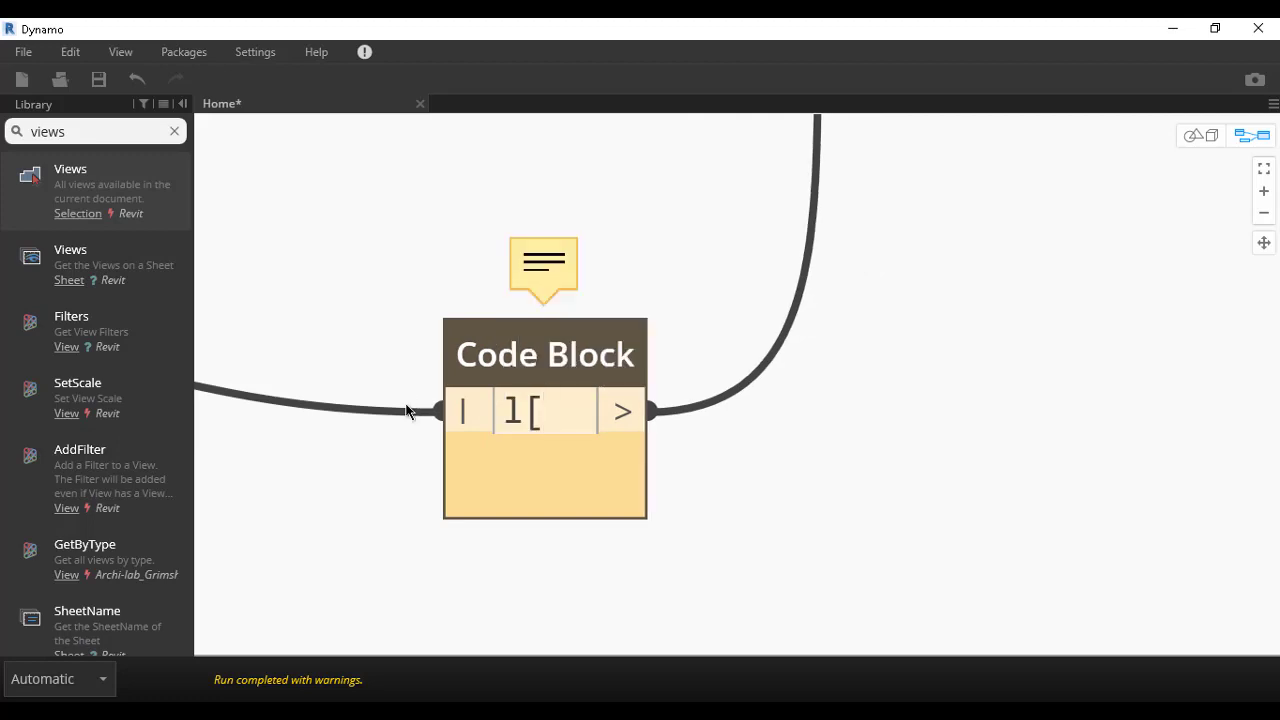
pyautogui.write('4]')
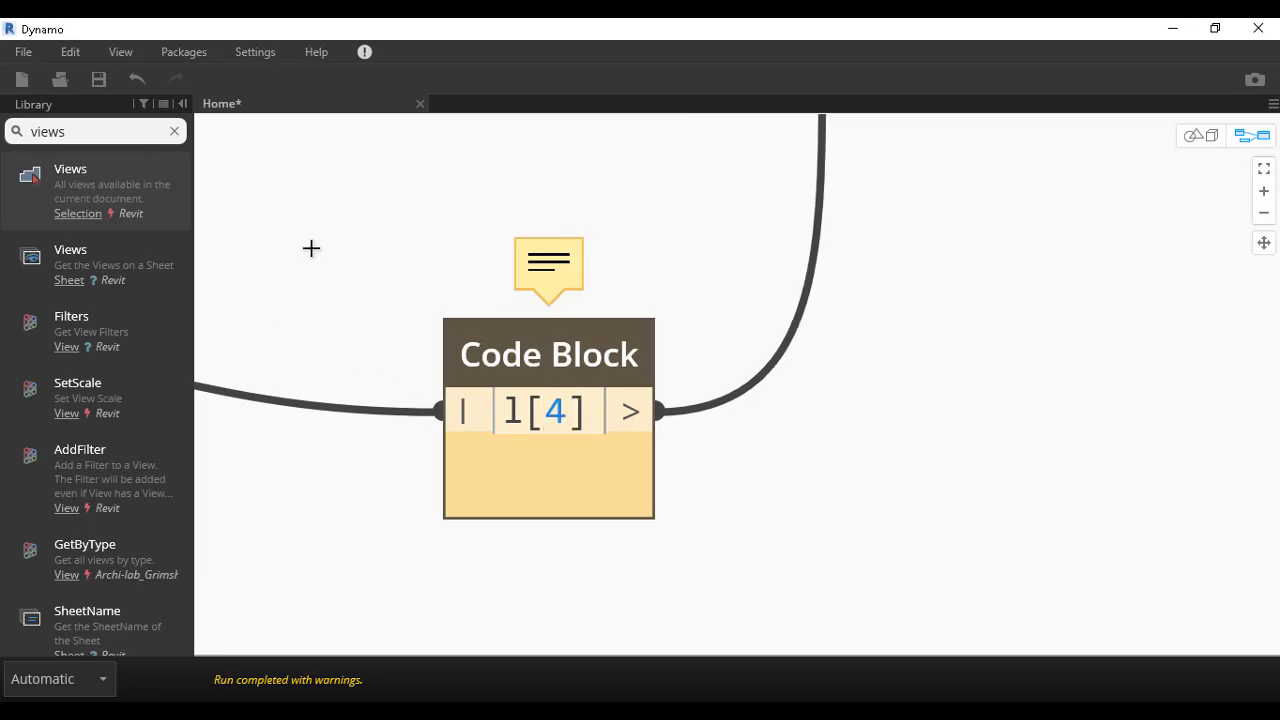
pyautogui.scroll(-2, 400, 300)
pyautogui.scroll(-3, 430, 360)
pyautogui.moveTo(565, 464); pyautogui.dragTo(393, 384)
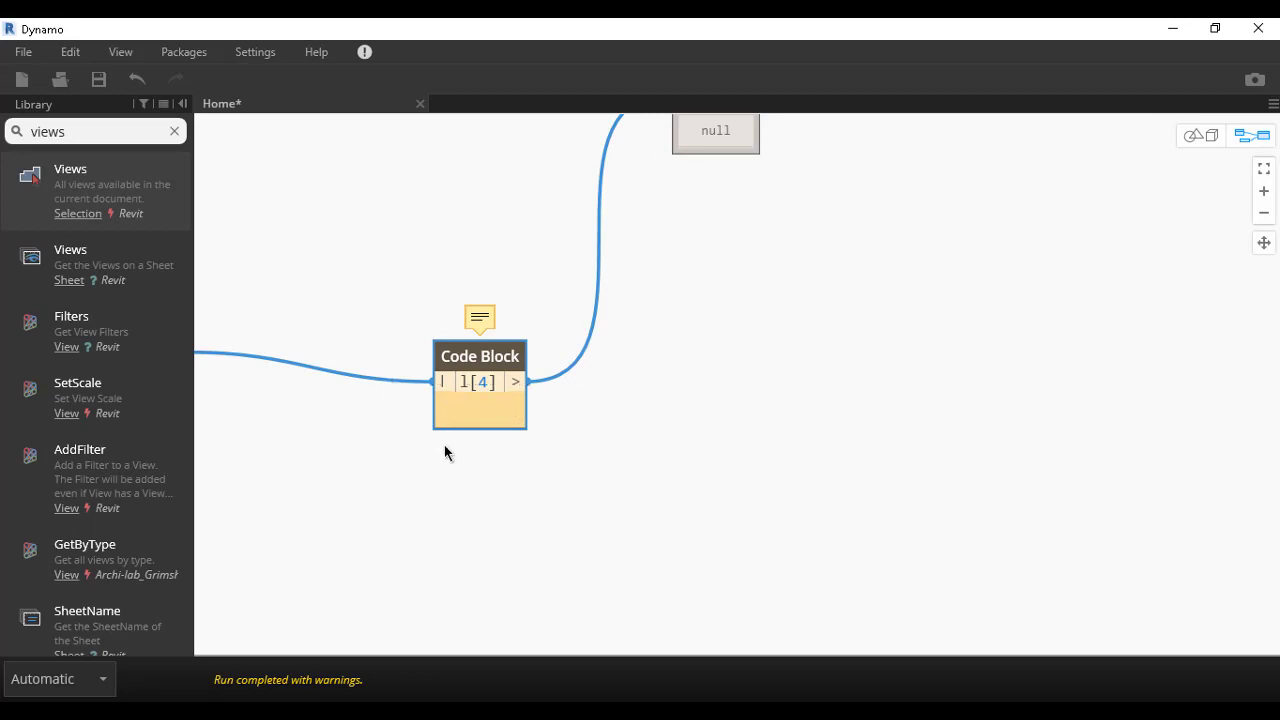
pyautogui.press('Delete')
# - Create a new Code Block with the l[4]; index code
pyautogui.doubleClick(454, 375)
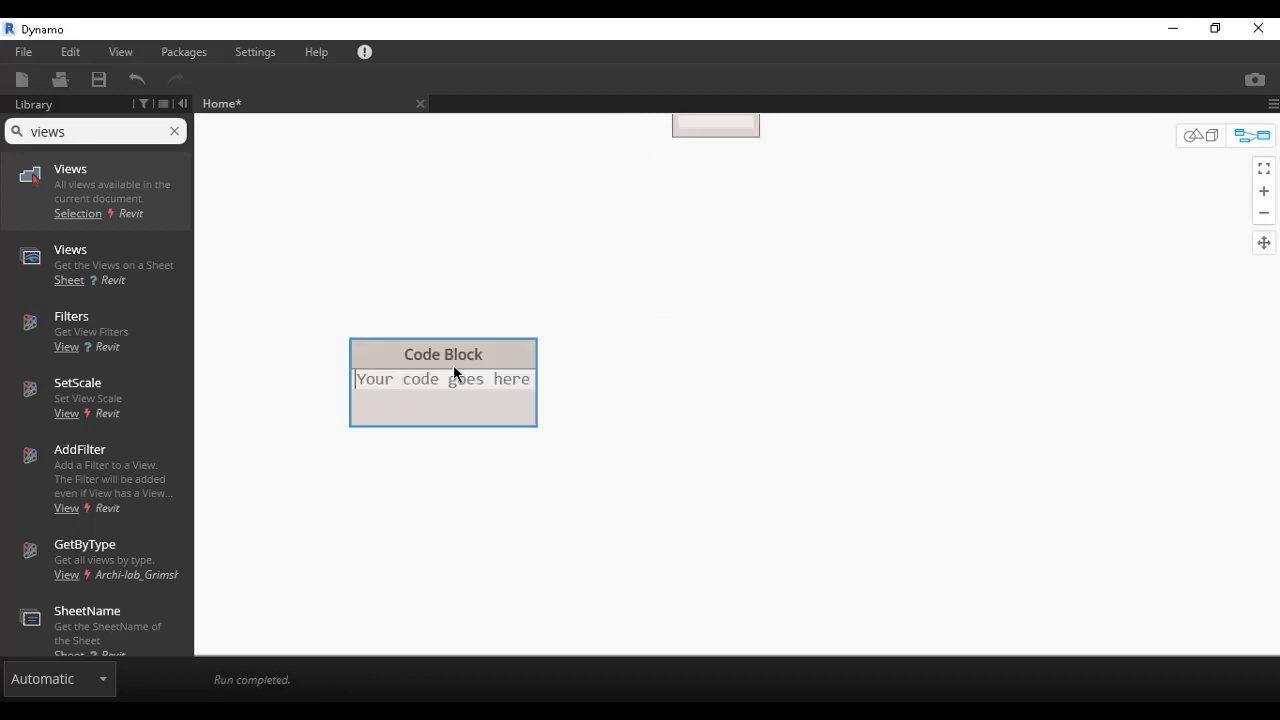
pyautogui.write('1(')
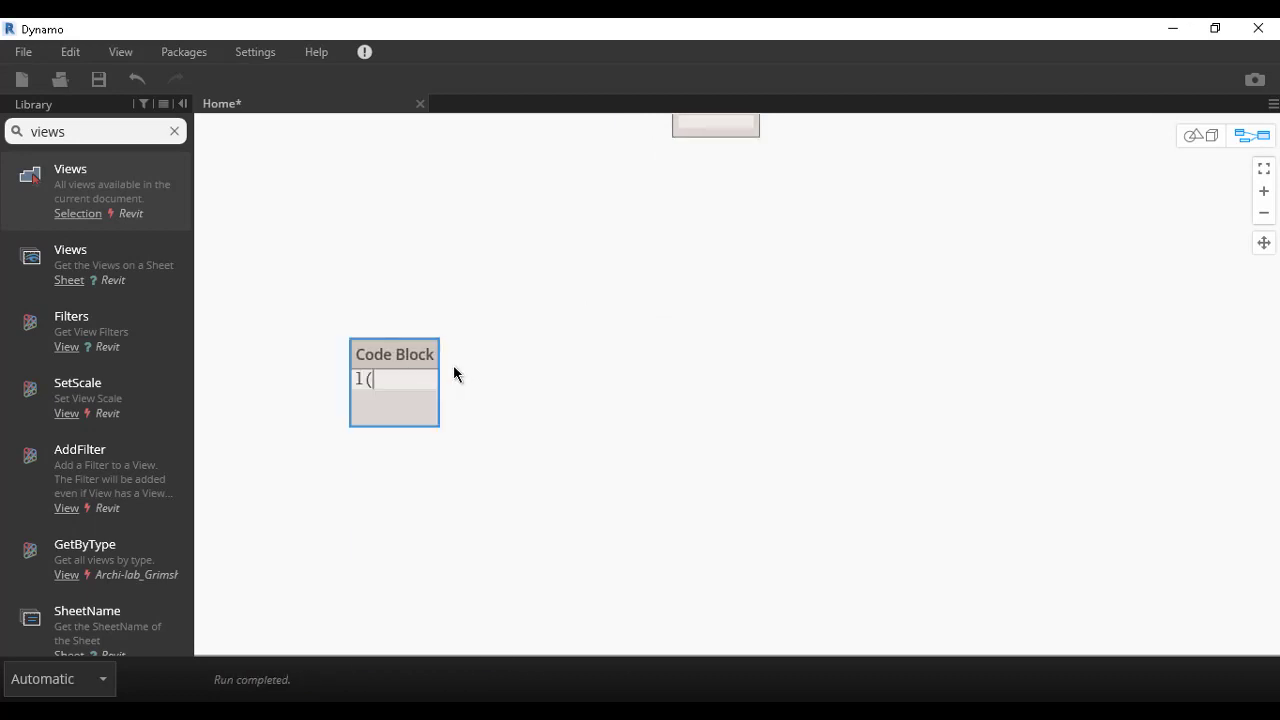
pyautogui.press('BackSpace')
pyautogui.write('[')
pyautogui.write('4]')
pyautogui.click(509, 489)
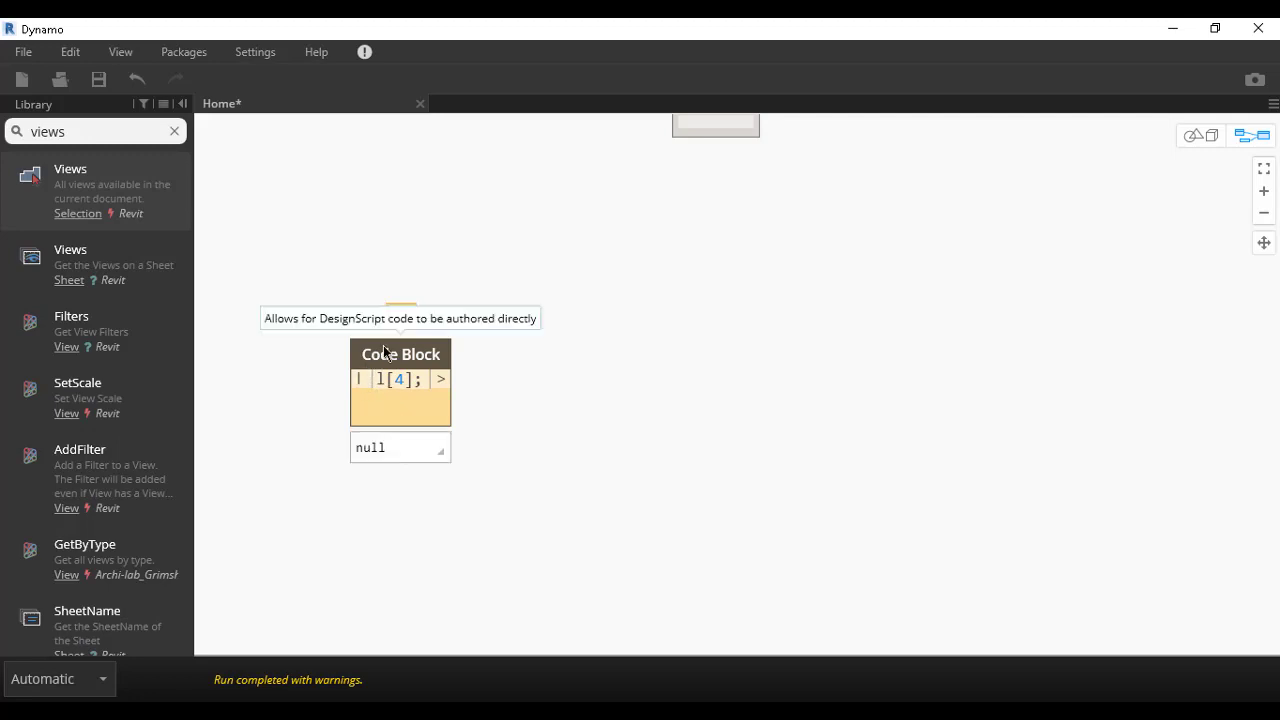
# - Wire the schedule Value(s) into the new l[4]; Code Block, then delete it after it returns null
pyautogui.moveTo(354, 354); pyautogui.dragTo(427, 243)
pyautogui.scroll(-5, 427, 243)
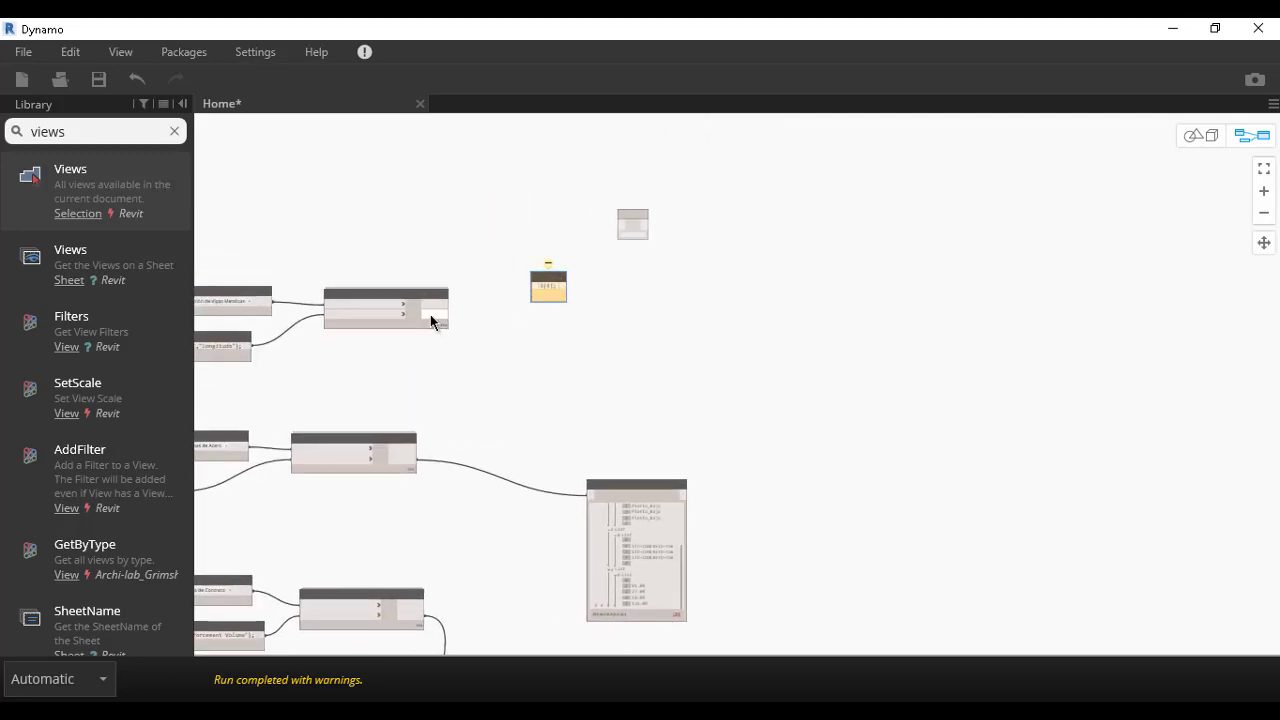
pyautogui.scroll(5, 434, 320)
pyautogui.click(477, 312)
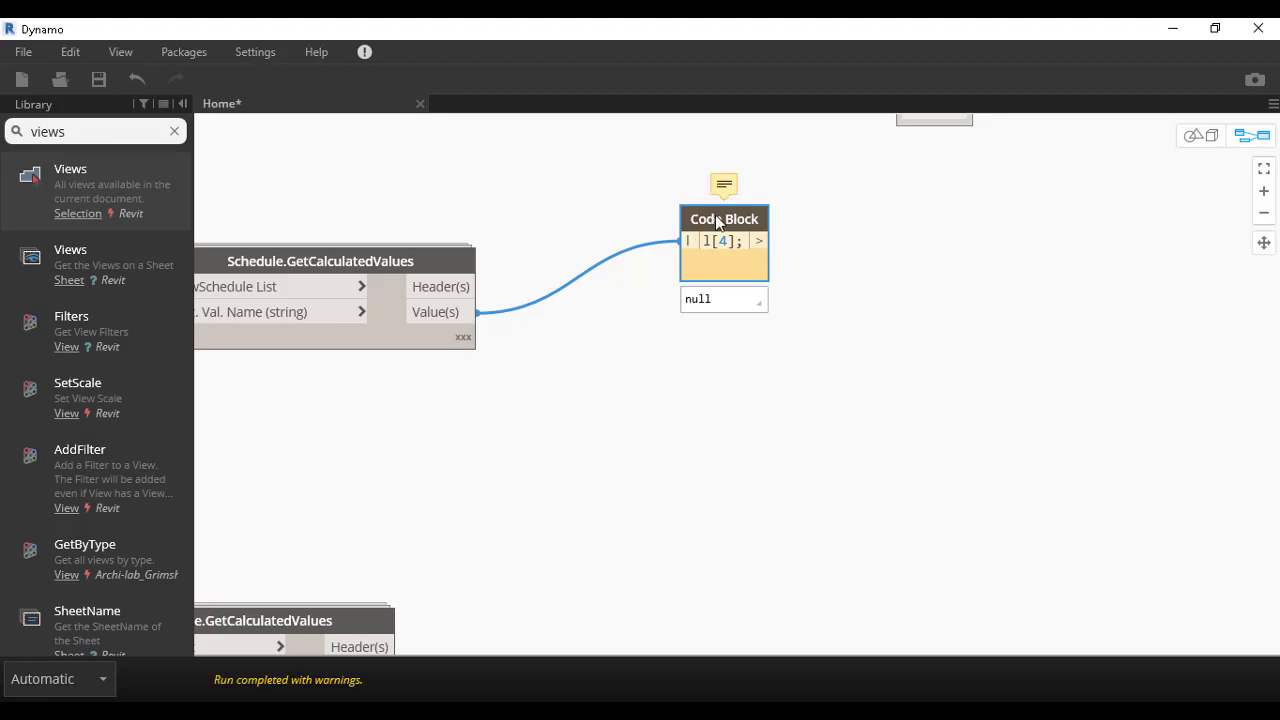
pyautogui.moveTo(749, 250); pyautogui.dragTo(787, 265)
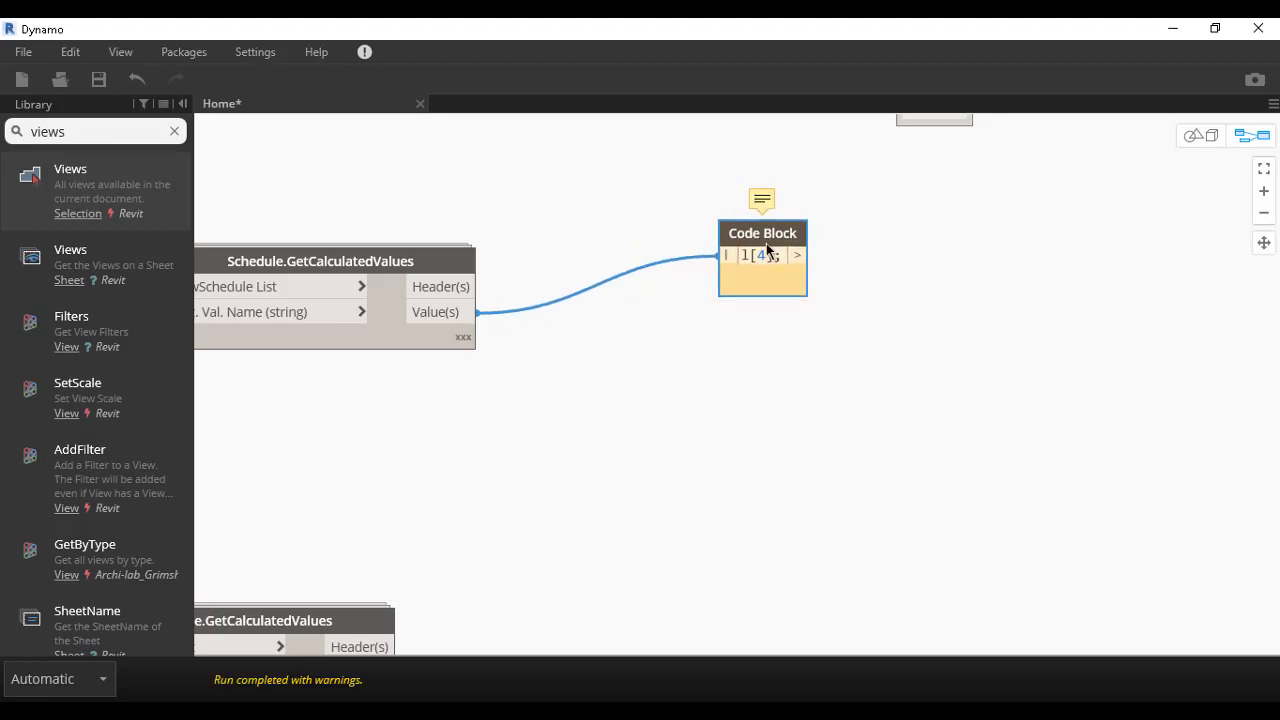
pyautogui.press('Delete')
pyautogui.scroll(1, 757, 275)
pyautogui.scroll(1, 740, 292)
# - Add a List.Flatten node from the 'flat' search and feed the schedule Value(s) into its list input
pyautogui.rightClick(581, 343)
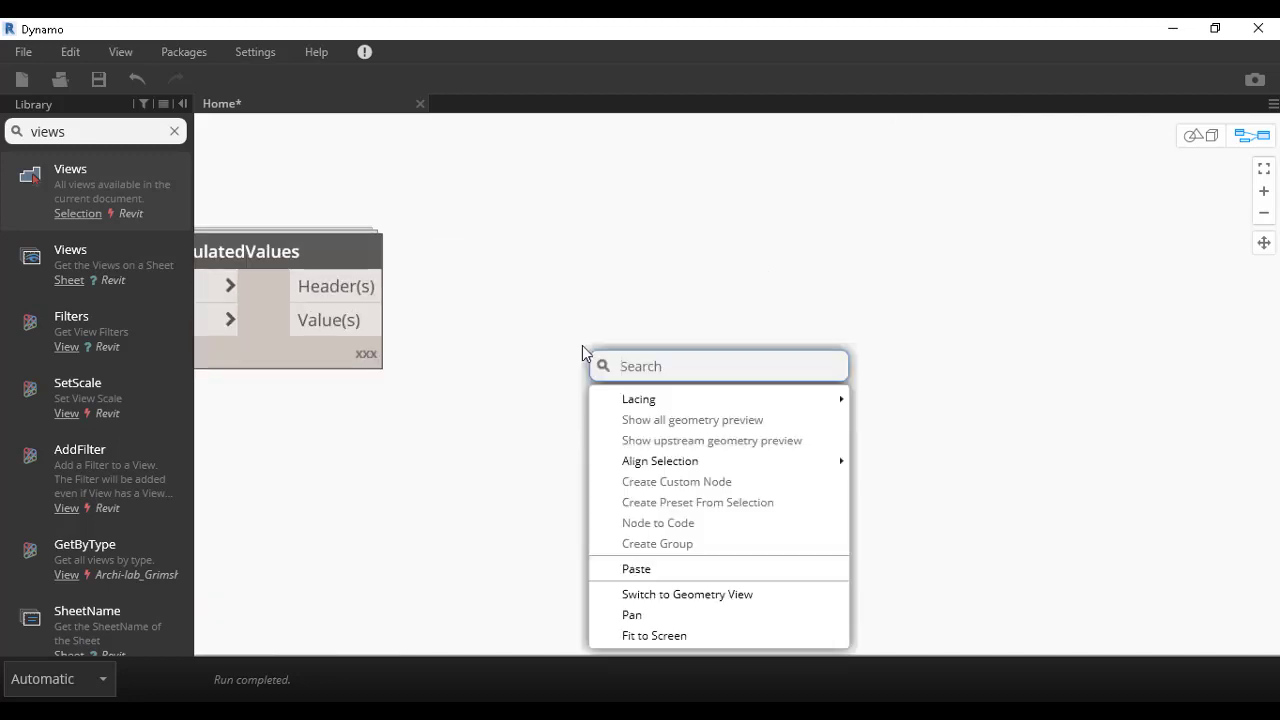
pyautogui.write('flat')
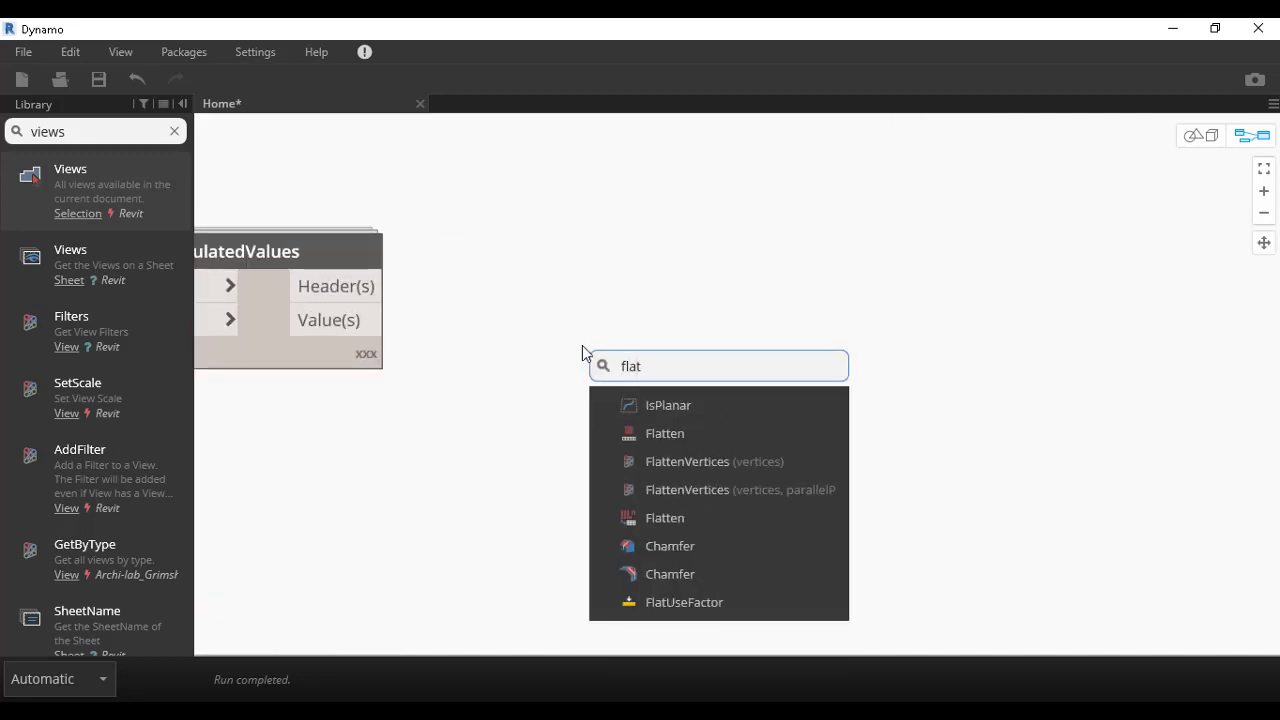
pyautogui.press('Down')
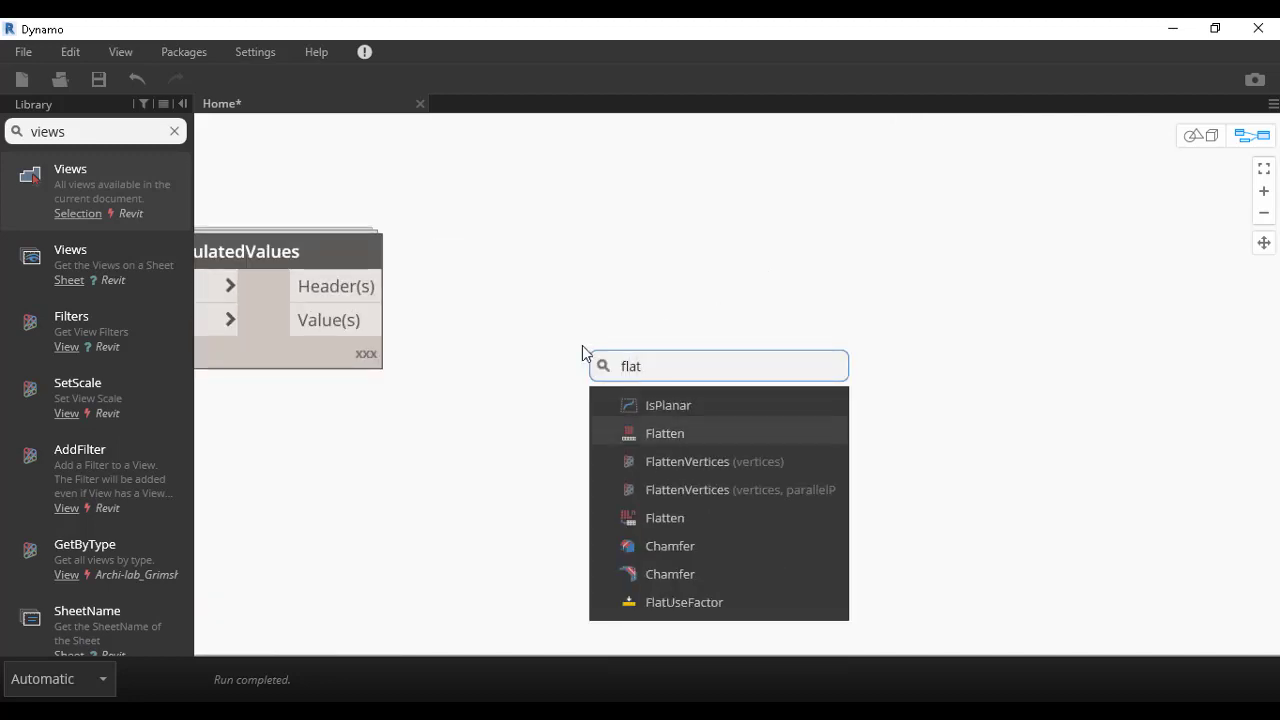
pyautogui.press('Down')
pyautogui.press('Down')
pyautogui.press('Down')
pyautogui.press('Return')
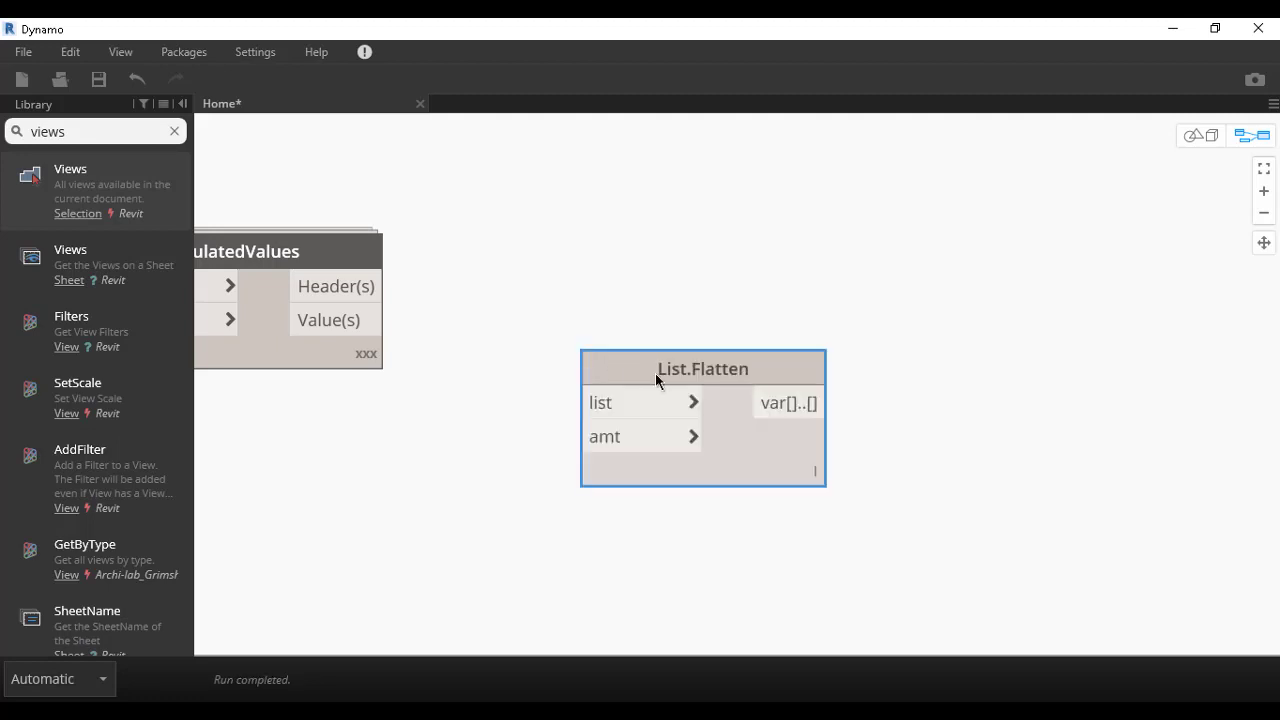
pyautogui.moveTo(655, 373); pyautogui.dragTo(688, 285)
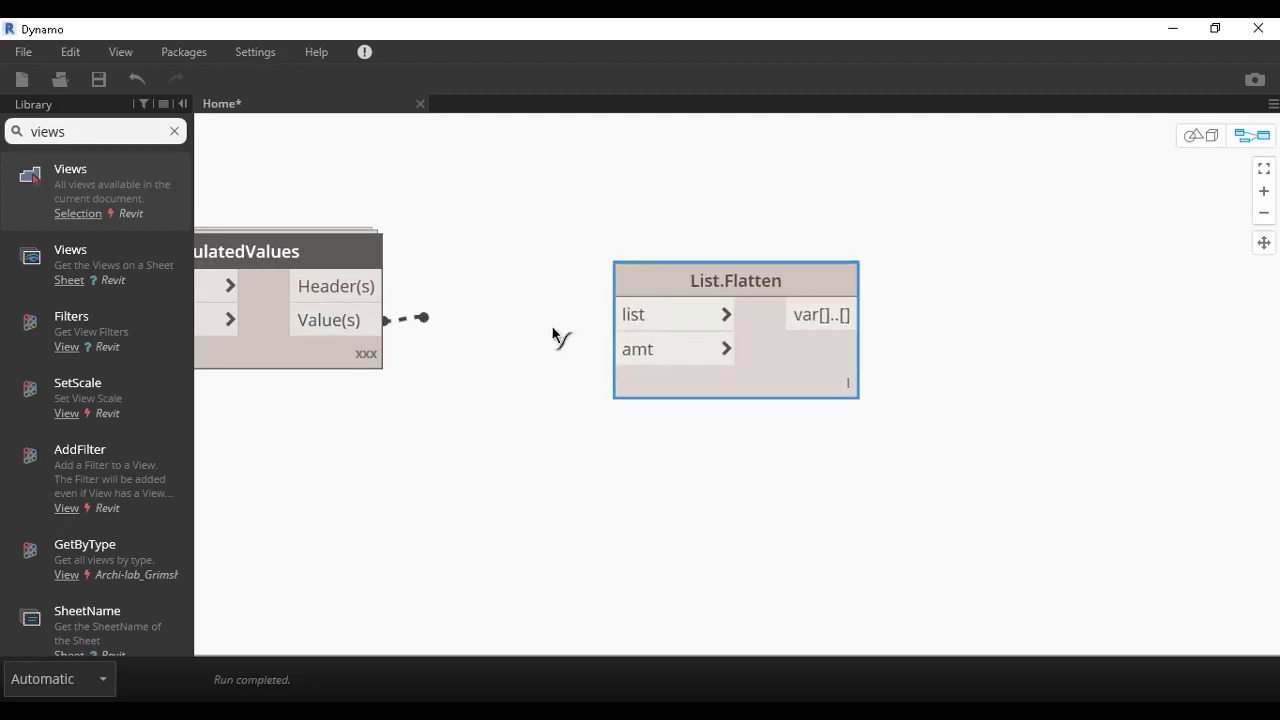
pyautogui.moveTo(376, 320)
pyautogui.mouseDown()
pyautogui.moveTo(625, 314)
pyautogui.moveTo(857, 248)
pyautogui.mouseUp()
# - Connect a Code Block of 4 to Flatten's amt input and send the flattened list to the Watch
pyautogui.scroll(-5, 815, 232)
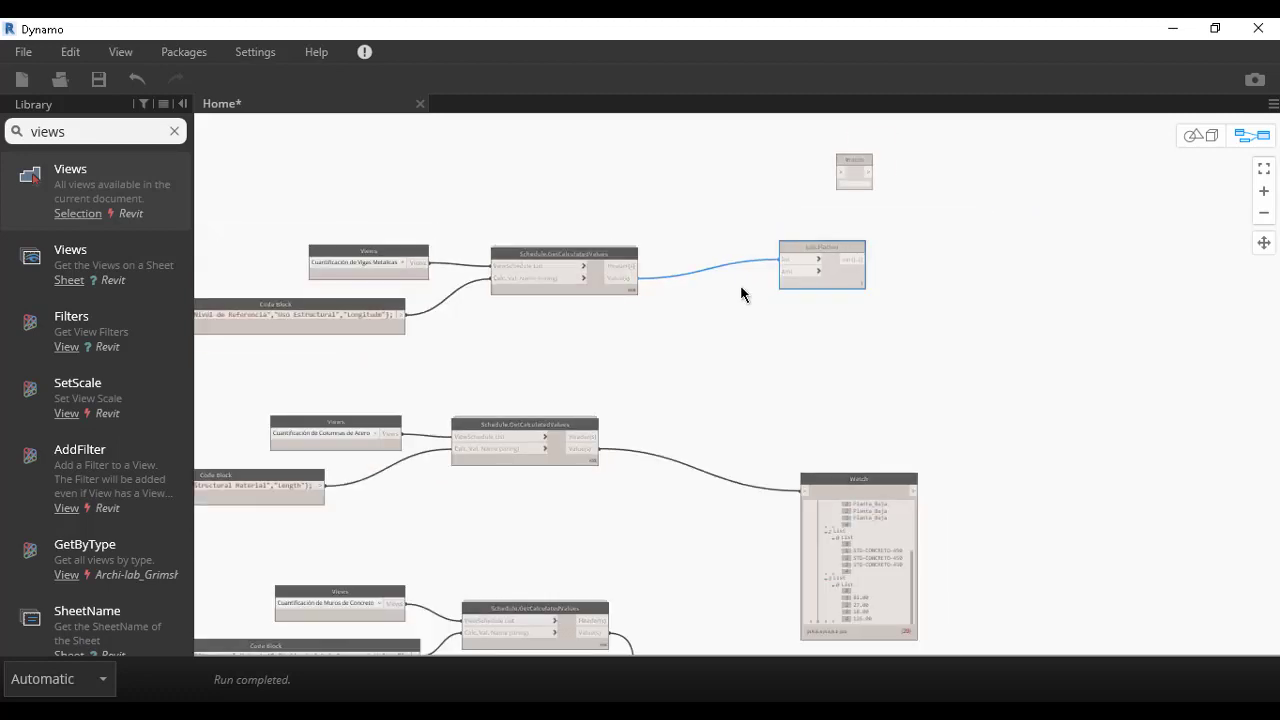
pyautogui.click(803, 179)
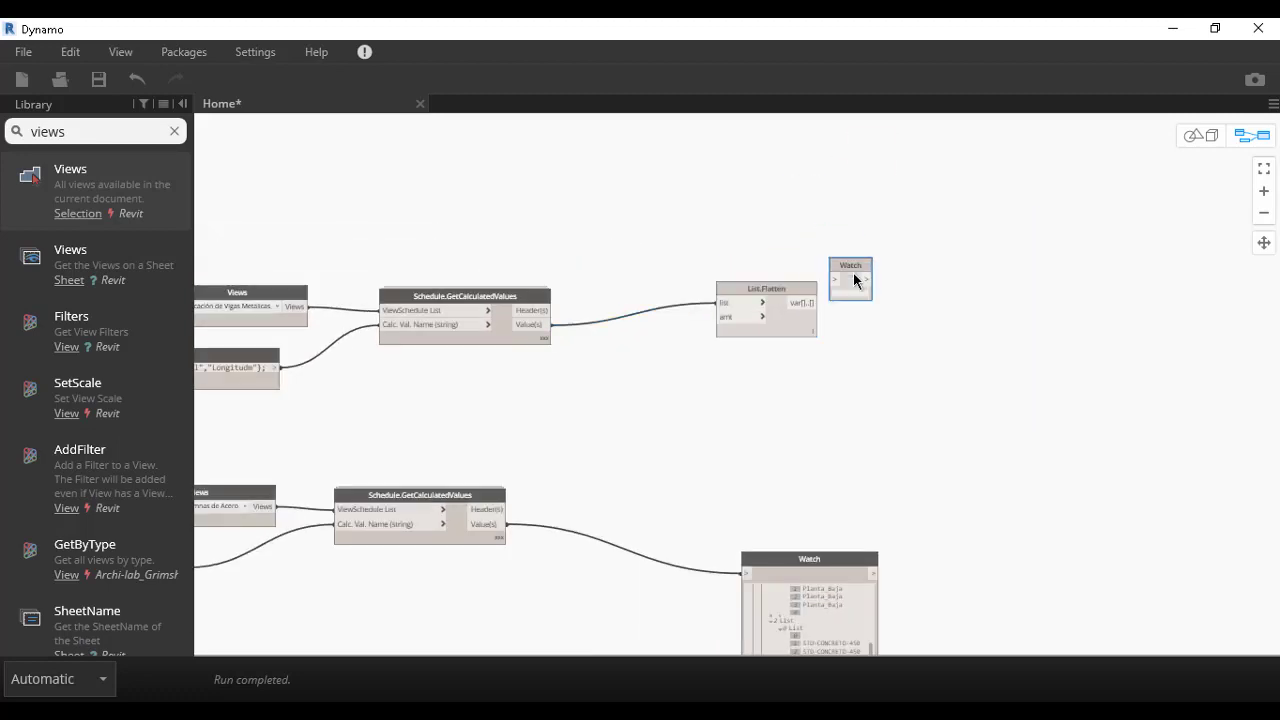
pyautogui.moveTo(805, 196); pyautogui.dragTo(840, 368)
pyautogui.scroll(2, 691, 363)
pyautogui.scroll(2, 740, 320)
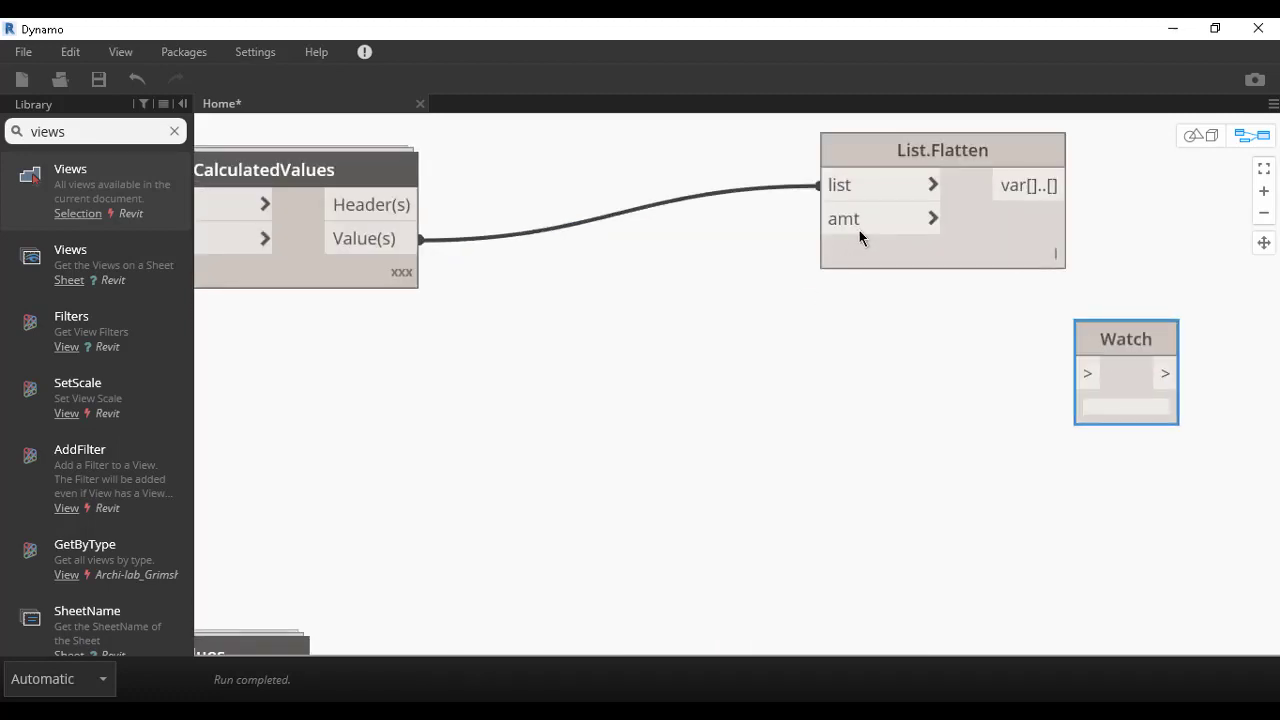
pyautogui.doubleClick(743, 256)
pyautogui.write('4;')
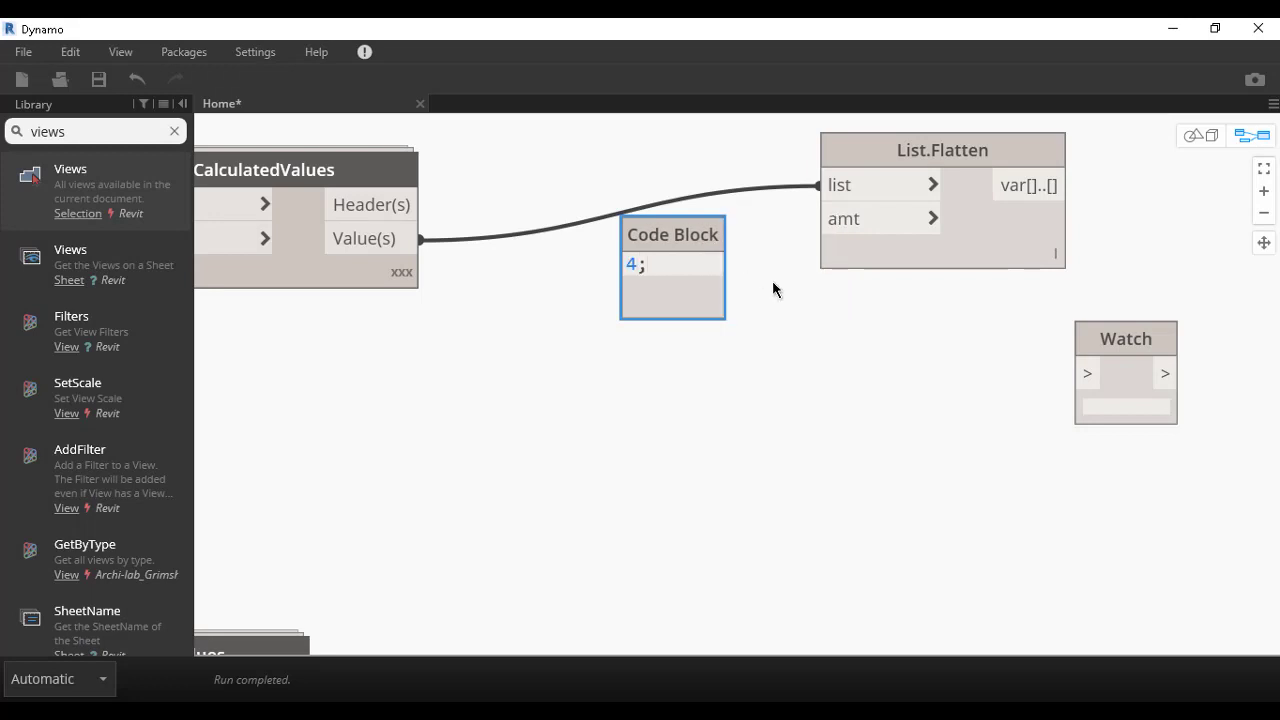
pyautogui.click(774, 286)
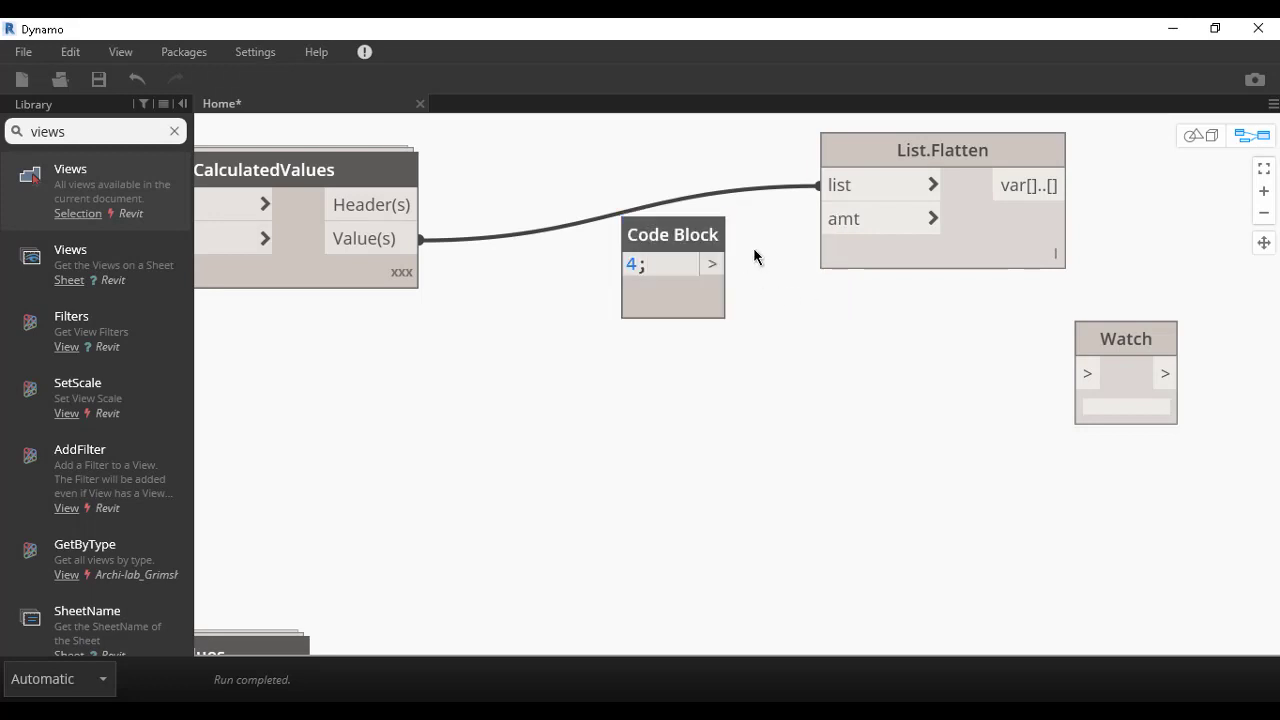
pyautogui.moveTo(712, 263); pyautogui.dragTo(840, 220)
pyautogui.moveTo(1140, 348); pyautogui.dragTo(1183, 186)
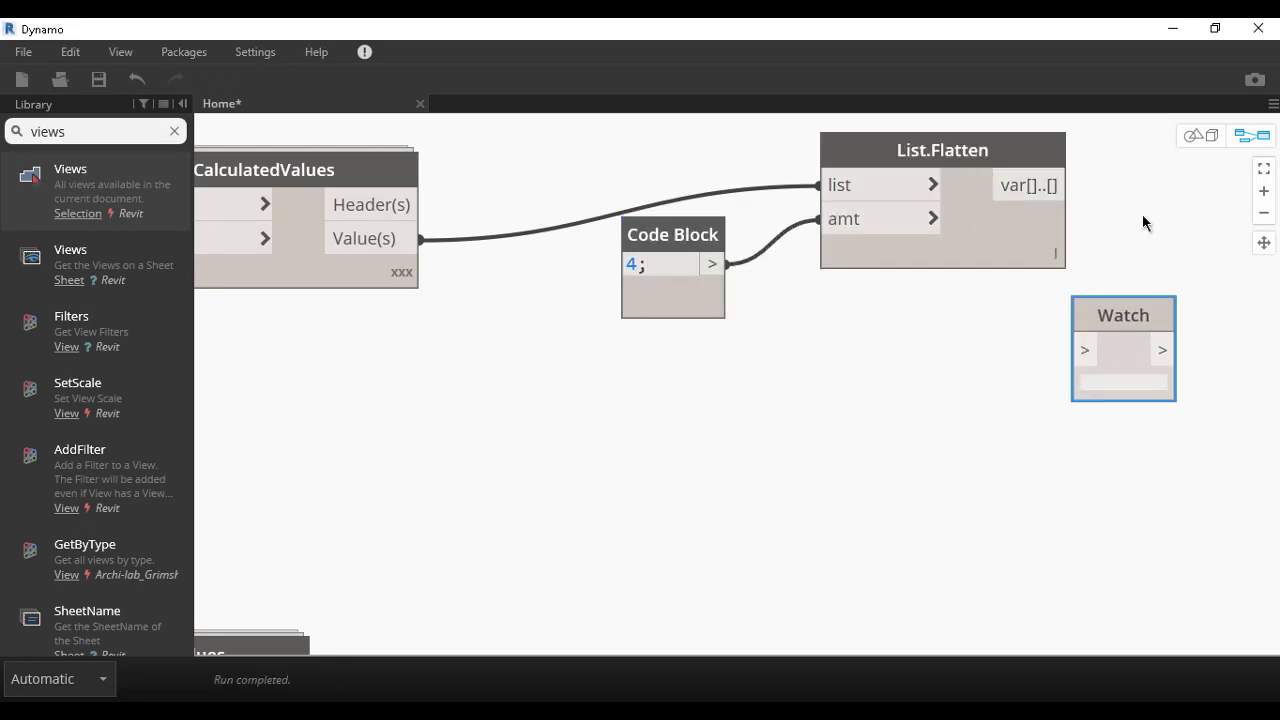
pyautogui.moveTo(1057, 186); pyautogui.dragTo(1133, 208)
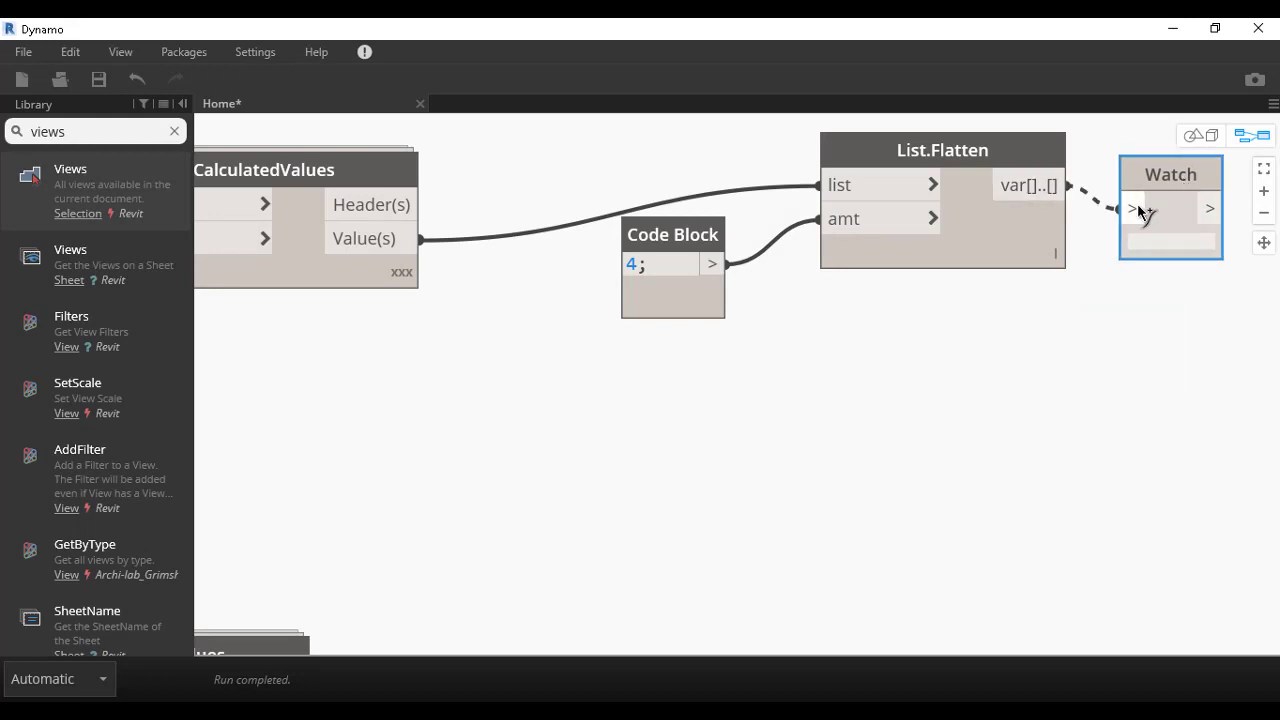
# - Change the Flatten amount Code Block from 4 to 3, giving 24 items
pyautogui.scroll(-1, 689, 335)
pyautogui.scroll(-2, 784, 412)
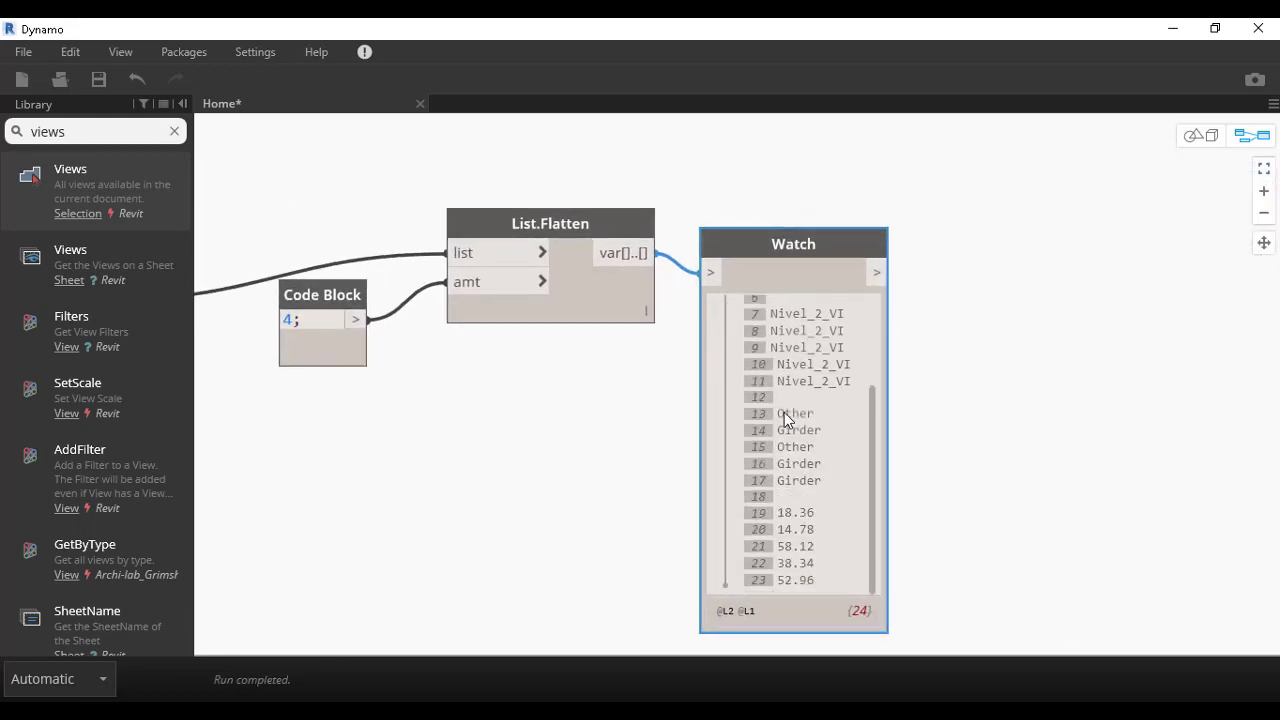
pyautogui.scroll(3, 473, 420)
pyautogui.scroll(-2, 250, 360)
pyautogui.moveTo(383, 420); pyautogui.dragTo(523, 391, button='middle')
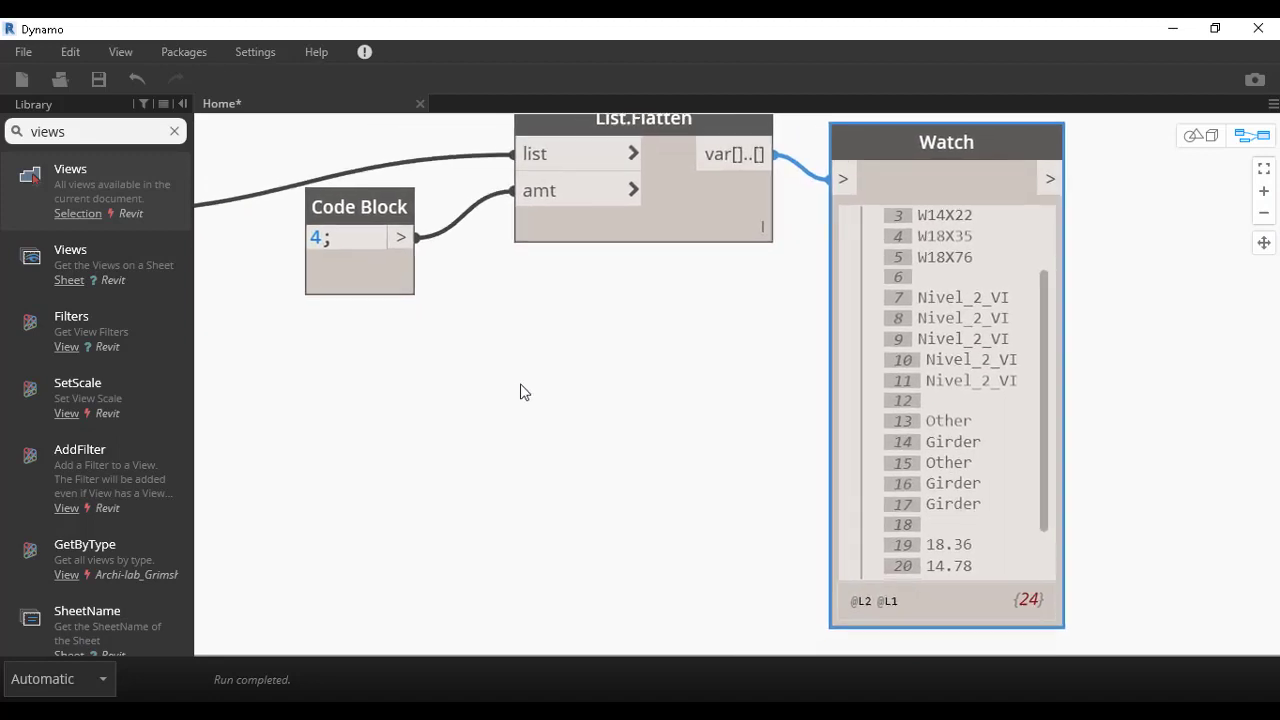
pyautogui.doubleClick(321, 236)
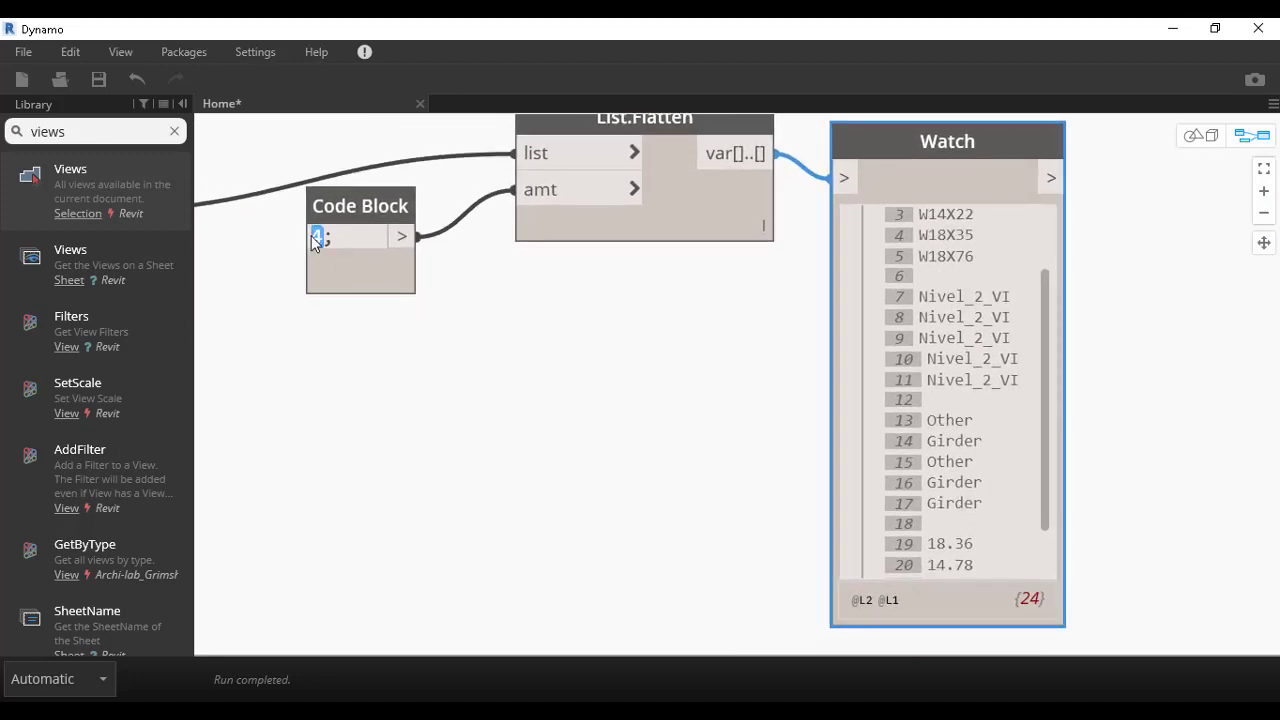
pyautogui.write('3')
pyautogui.click(378, 420)
# - Delete the List.Flatten node, leaving the schedule Value(s) output unwired
pyautogui.scroll(1, 604, 415)
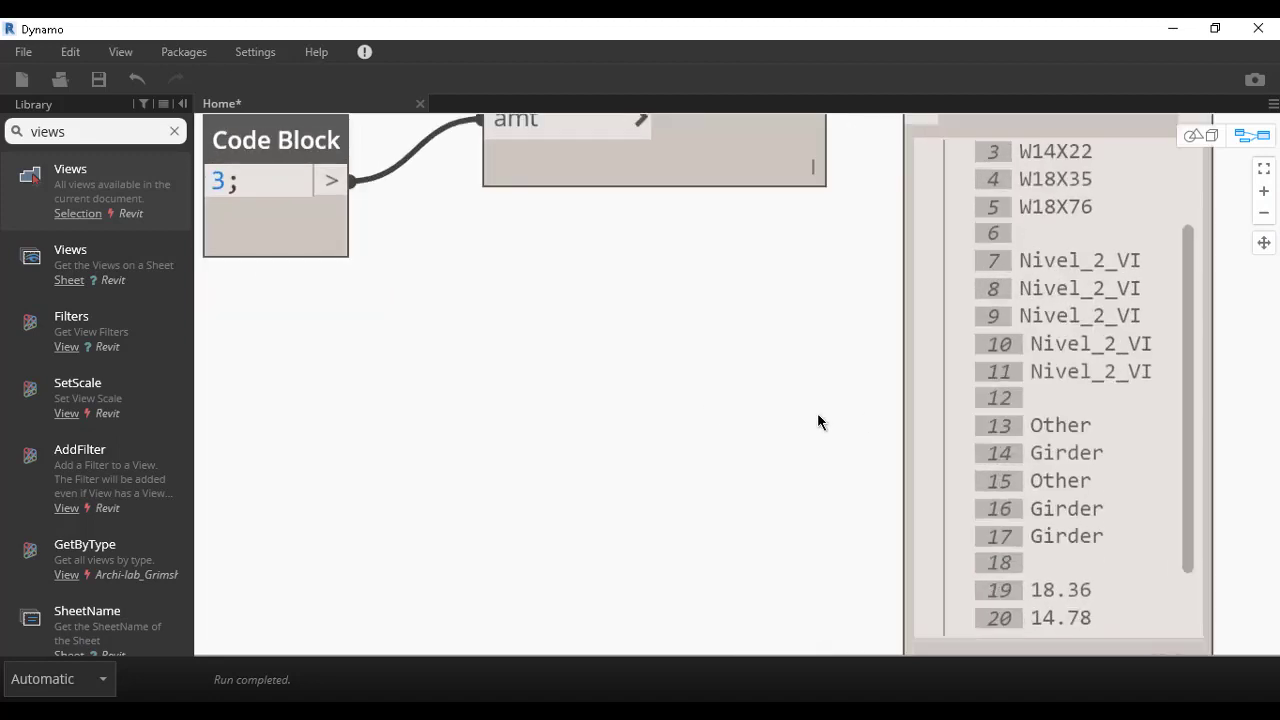
pyautogui.scroll(1, 840, 405)
pyautogui.scroll(-1, 981, 366)
pyautogui.scroll(2, 992, 400)
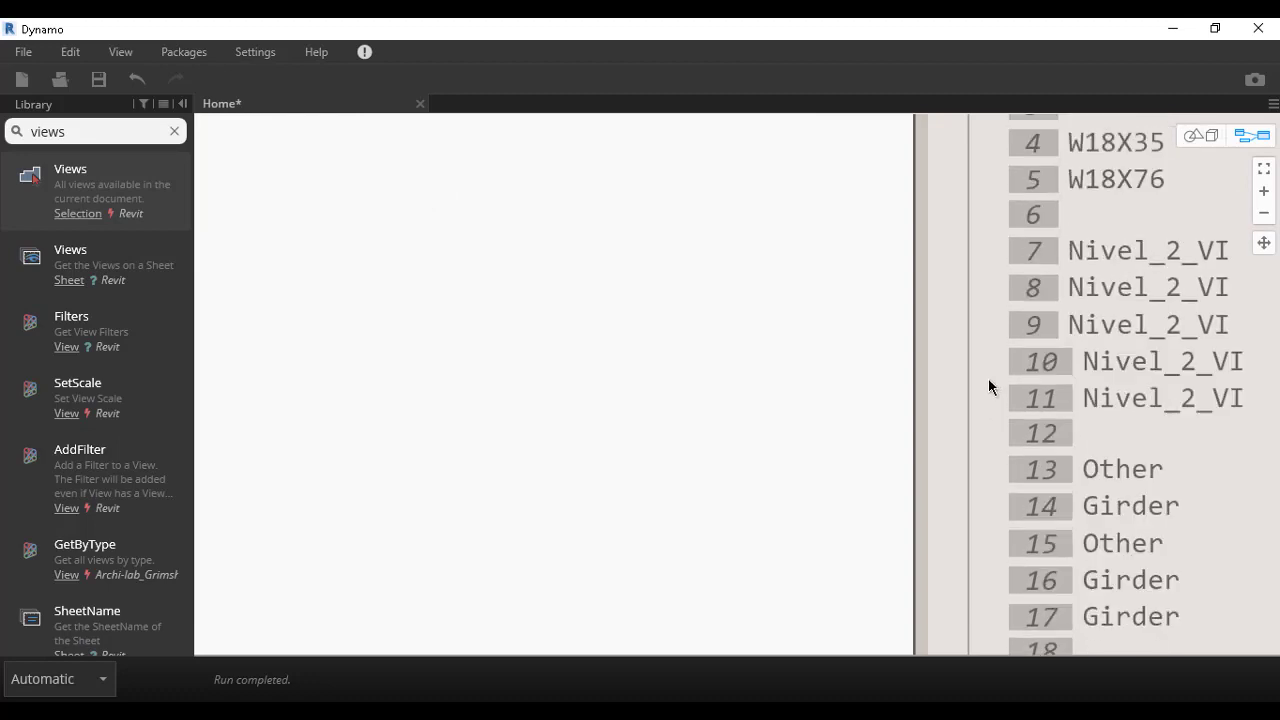
pyautogui.scroll(1, 900, 420)
pyautogui.scroll(-1, 574, 400)
pyautogui.scroll(-4, 576, 390)
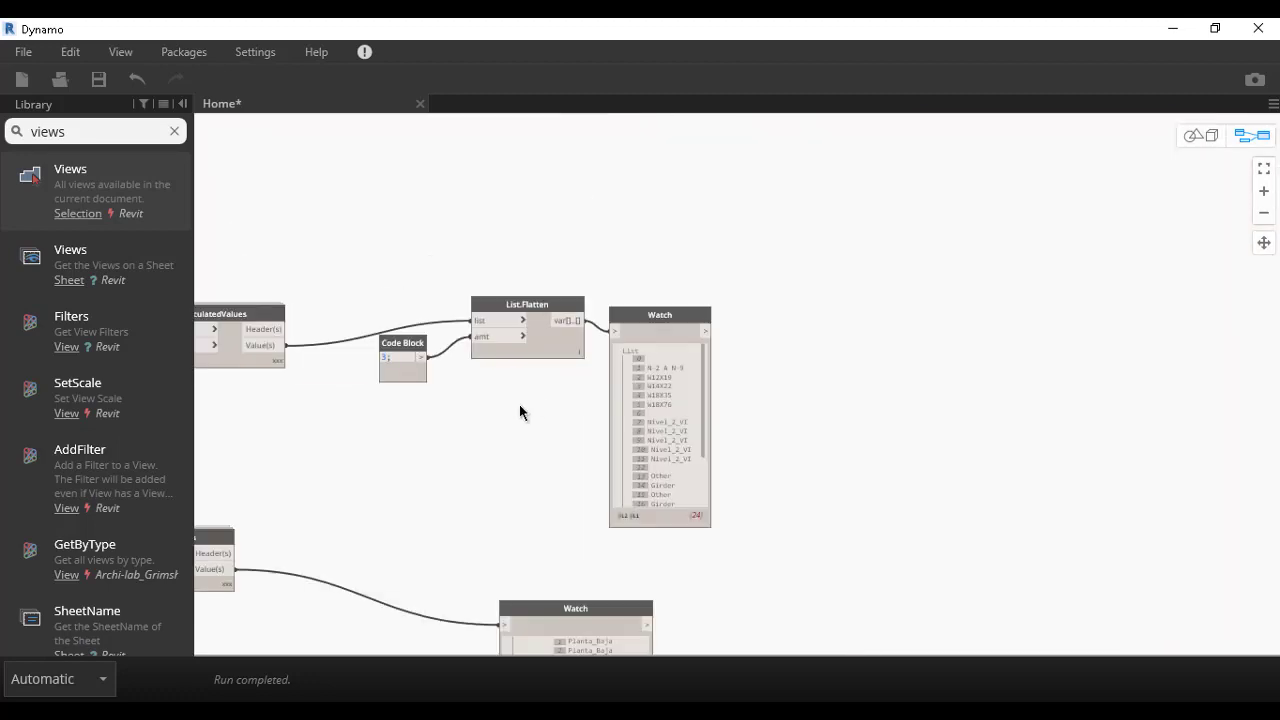
pyautogui.moveTo(520, 414); pyautogui.dragTo(778, 390, button='middle')
pyautogui.scroll(2, 778, 390)
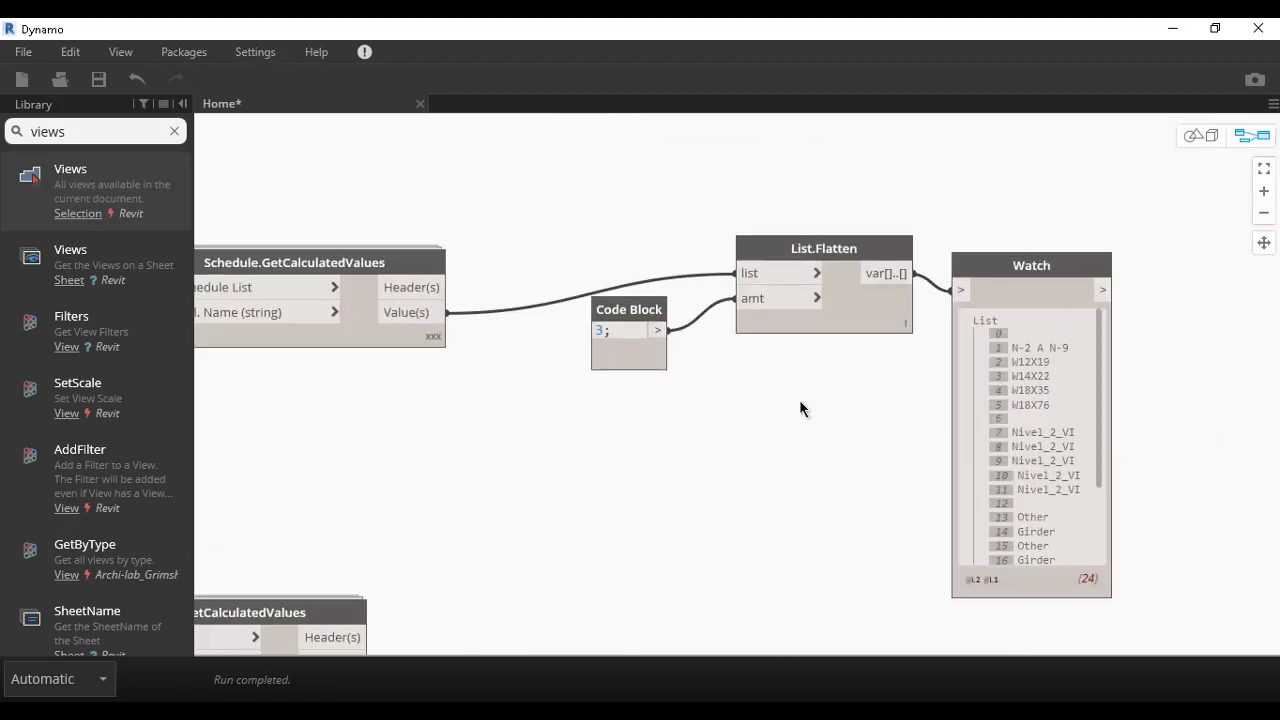
pyautogui.click(803, 254)
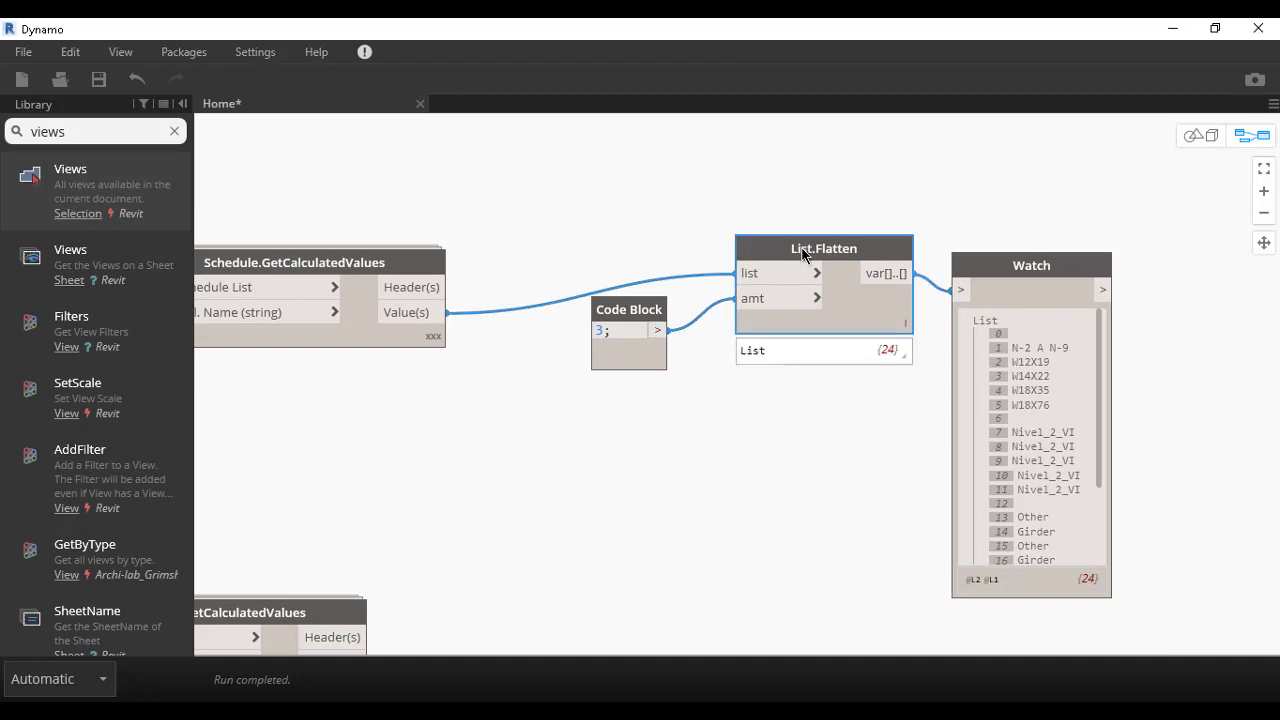
pyautogui.press('Delete')
# - Add a new List.Flatten node by searching 'flat' on the canvas
pyautogui.rightClick(760, 281)
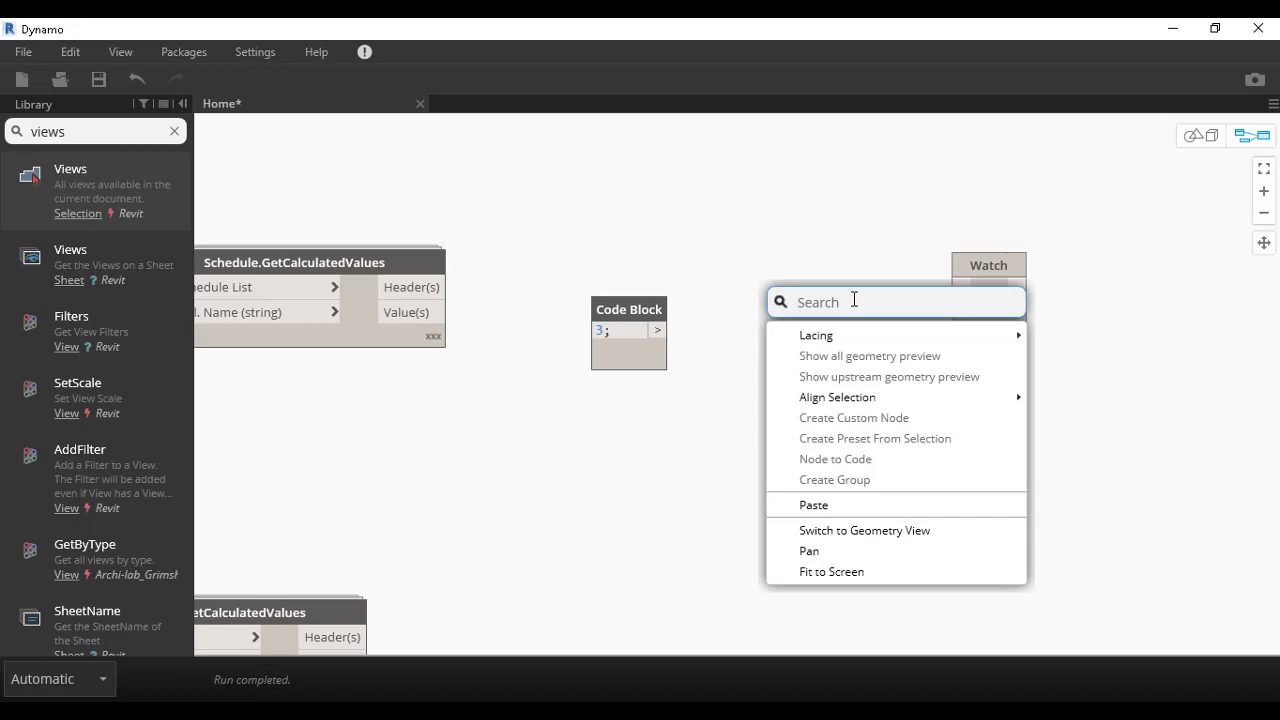
pyautogui.write('flat')
pyautogui.press('Down')
pyautogui.press('Down')
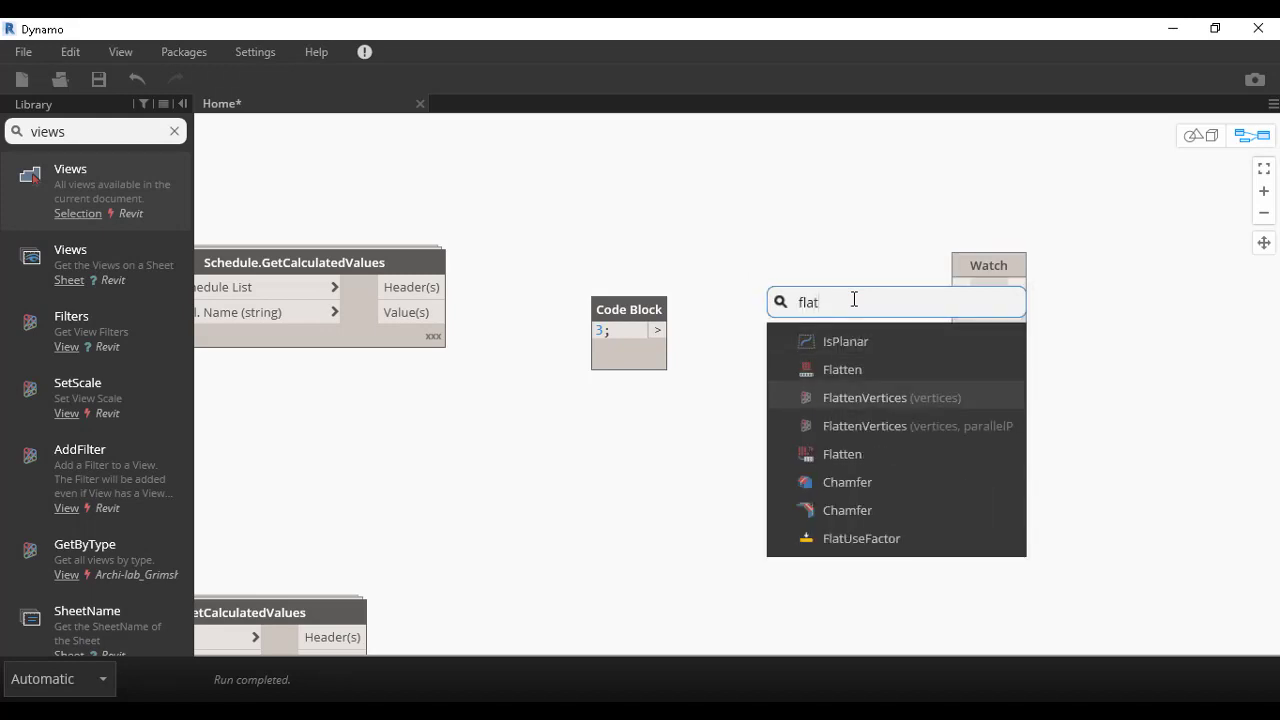
pyautogui.press('Down')
pyautogui.press('Down')
pyautogui.press('Return')
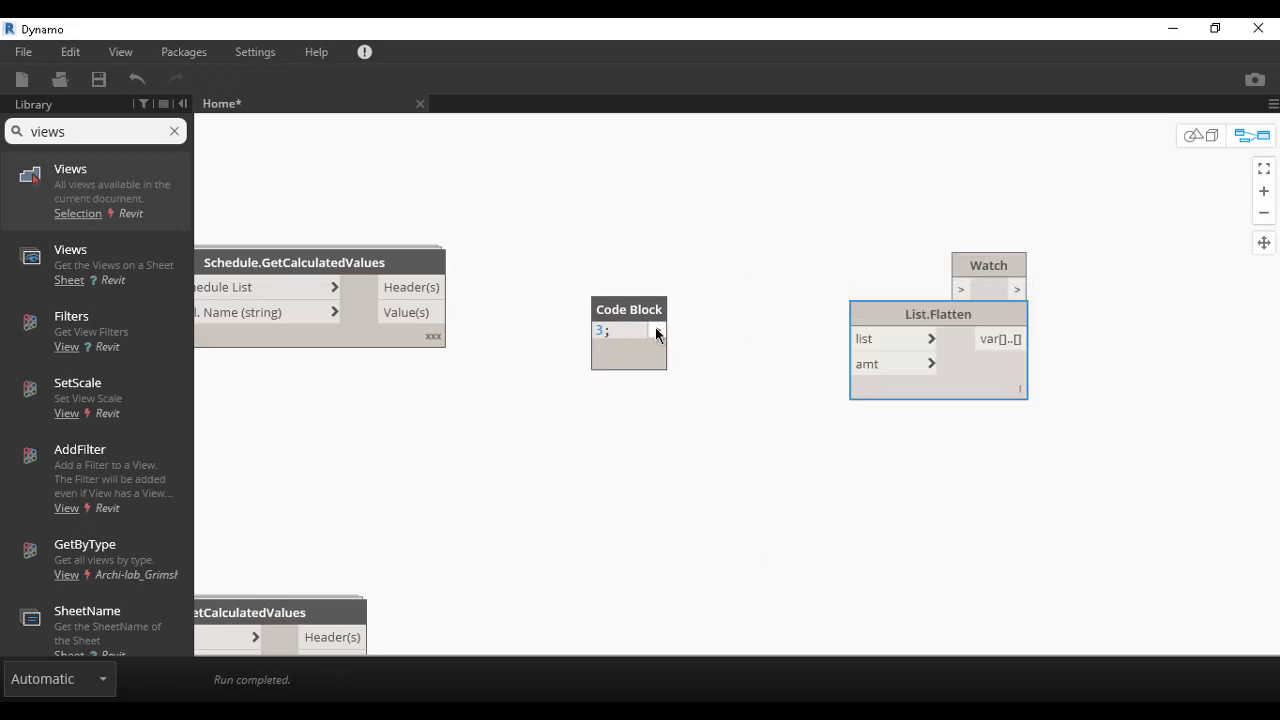
# - Wire Code Block 3 to amt, schedule Value(s) to list, and the Flatten output to Watch
pyautogui.moveTo(657, 330)
pyautogui.mouseDown()
pyautogui.moveTo(852, 364)
pyautogui.moveTo(753, 279)
pyautogui.mouseUp()
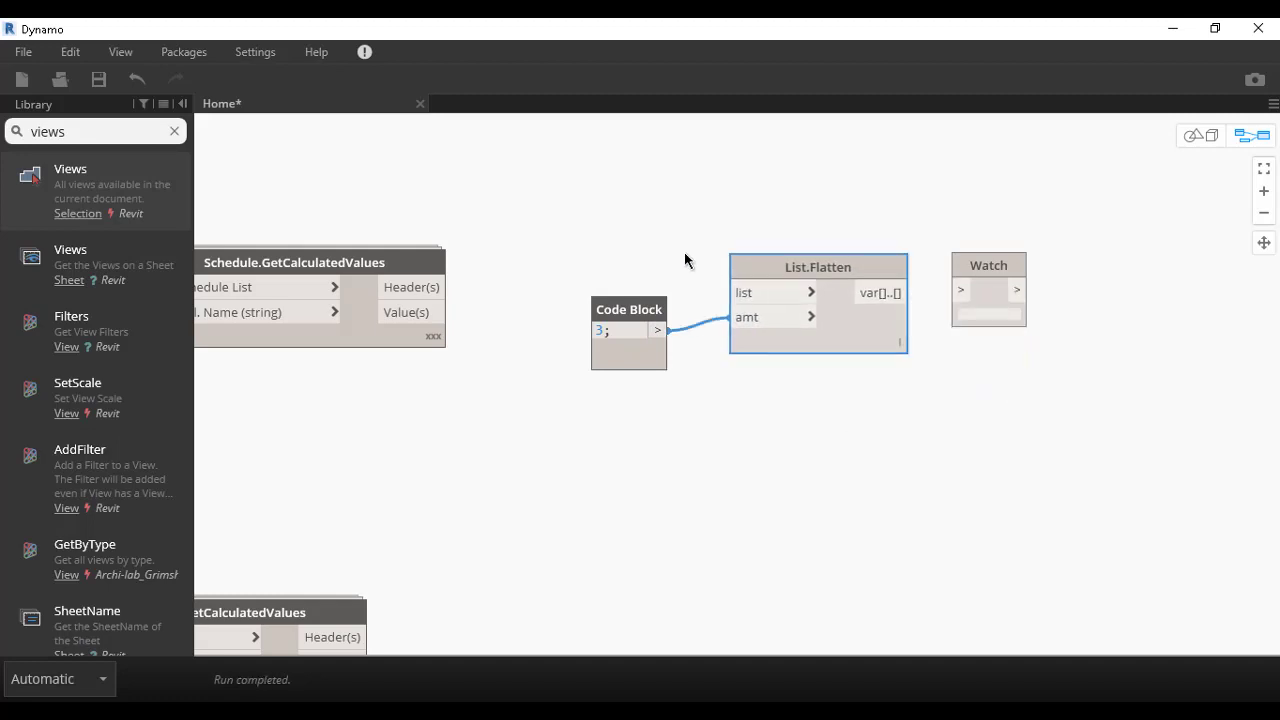
pyautogui.click(433, 310)
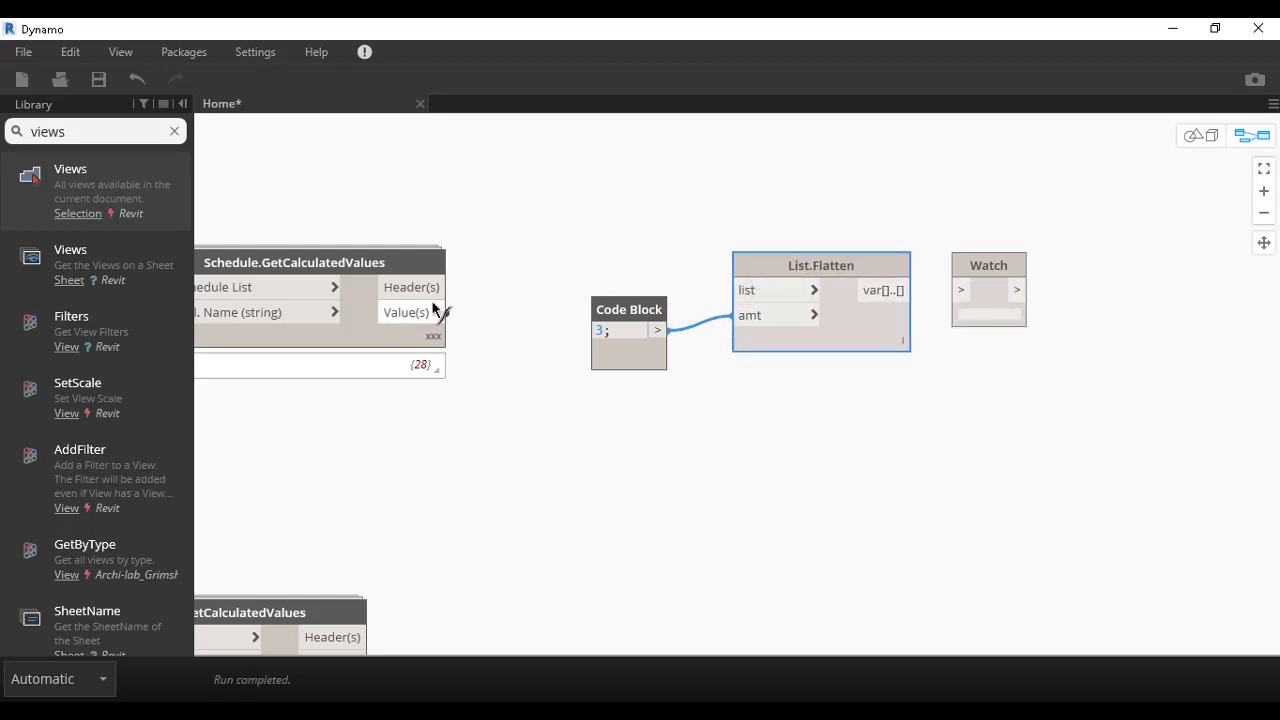
pyautogui.click(750, 291)
pyautogui.click(885, 290)
pyautogui.click(958, 291)
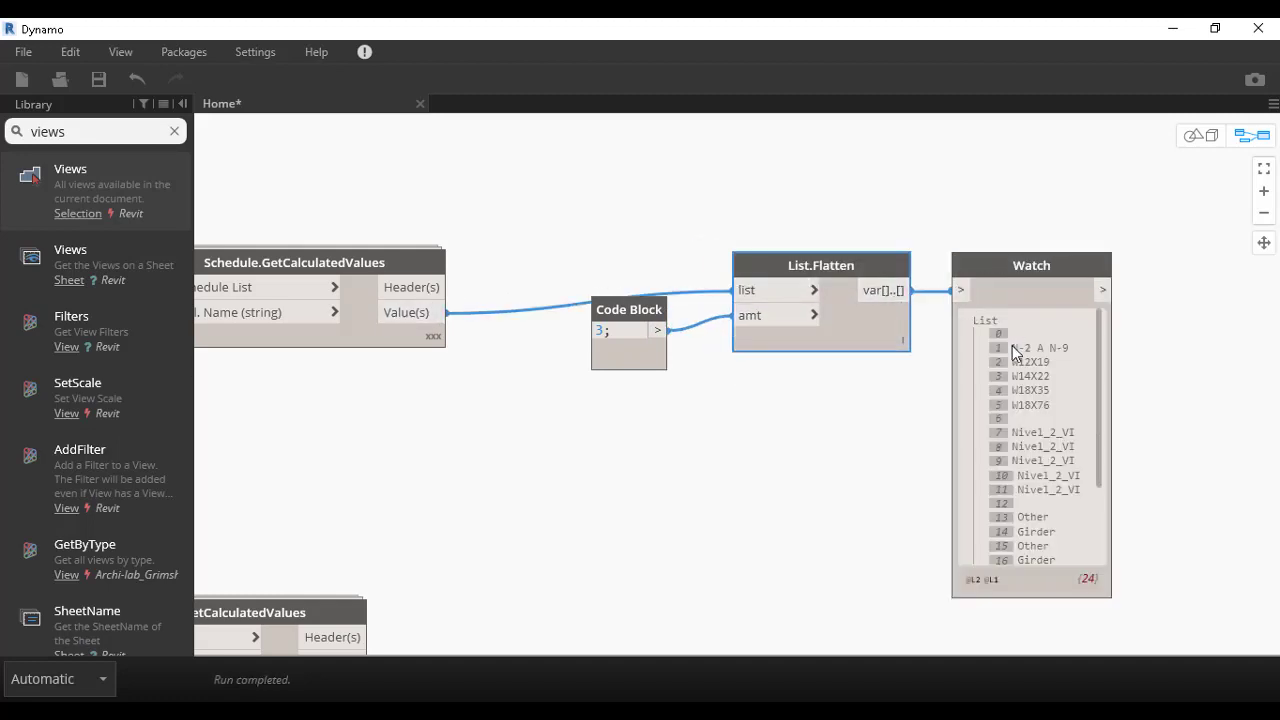
pyautogui.scroll(-2, 991, 398)
pyautogui.scroll(2, 991, 409)
pyautogui.doubleClick(598, 333)
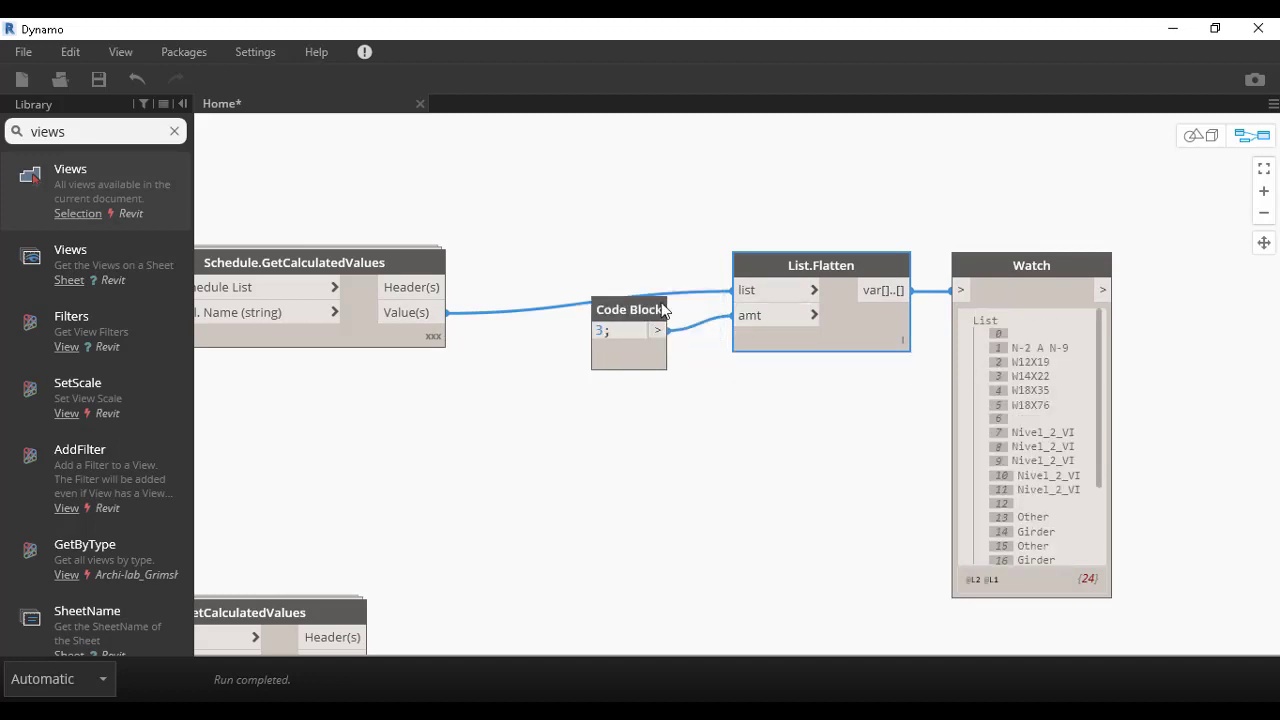
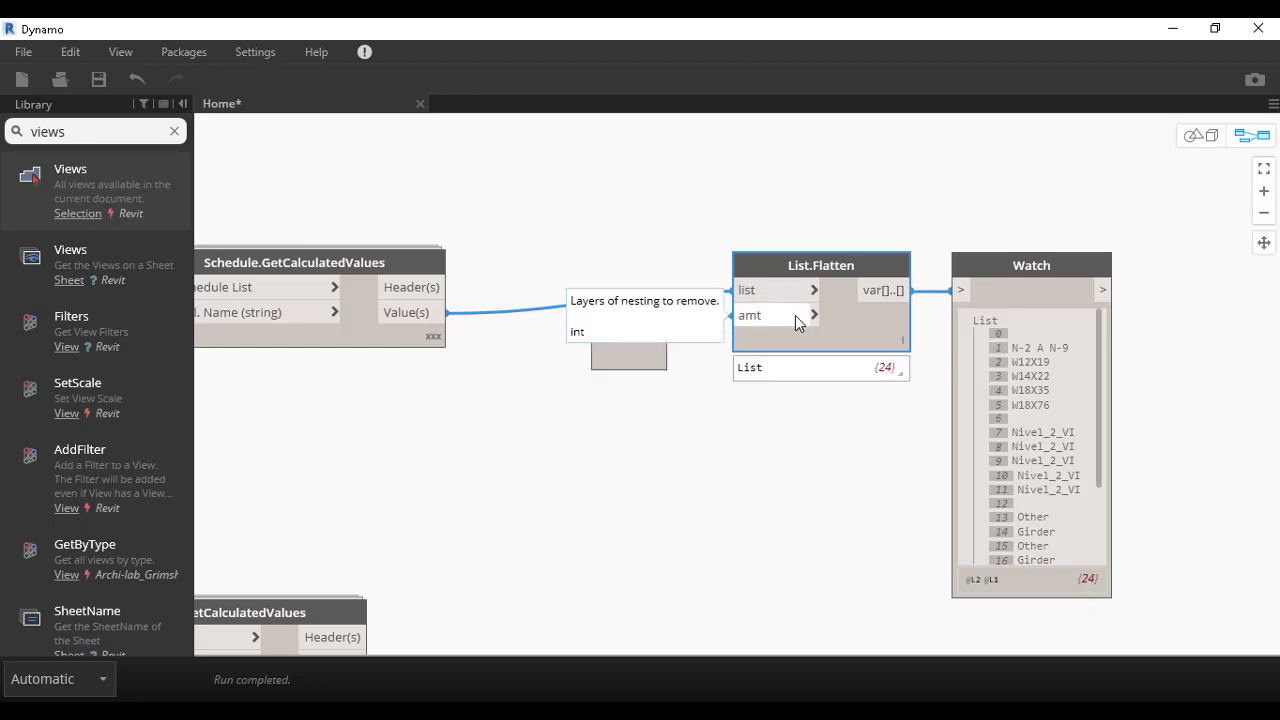
# - Delete the Code Block, List.Flatten and Watch nodes that follow the schedule values
pyautogui.scroll(3, 871, 374)
pyautogui.scroll(-3, 970, 400)
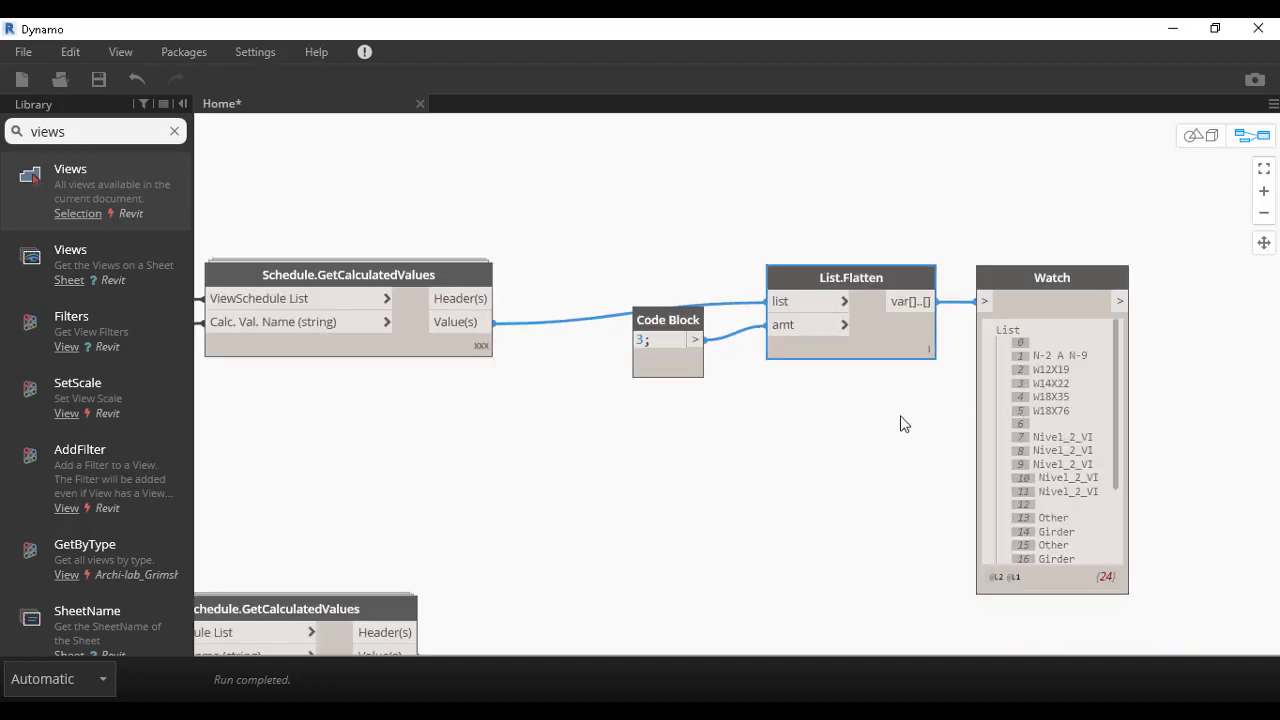
pyautogui.moveTo(675, 161)
pyautogui.mouseDown()
pyautogui.moveTo(1058, 248)
pyautogui.moveTo(657, 418)
pyautogui.mouseUp()
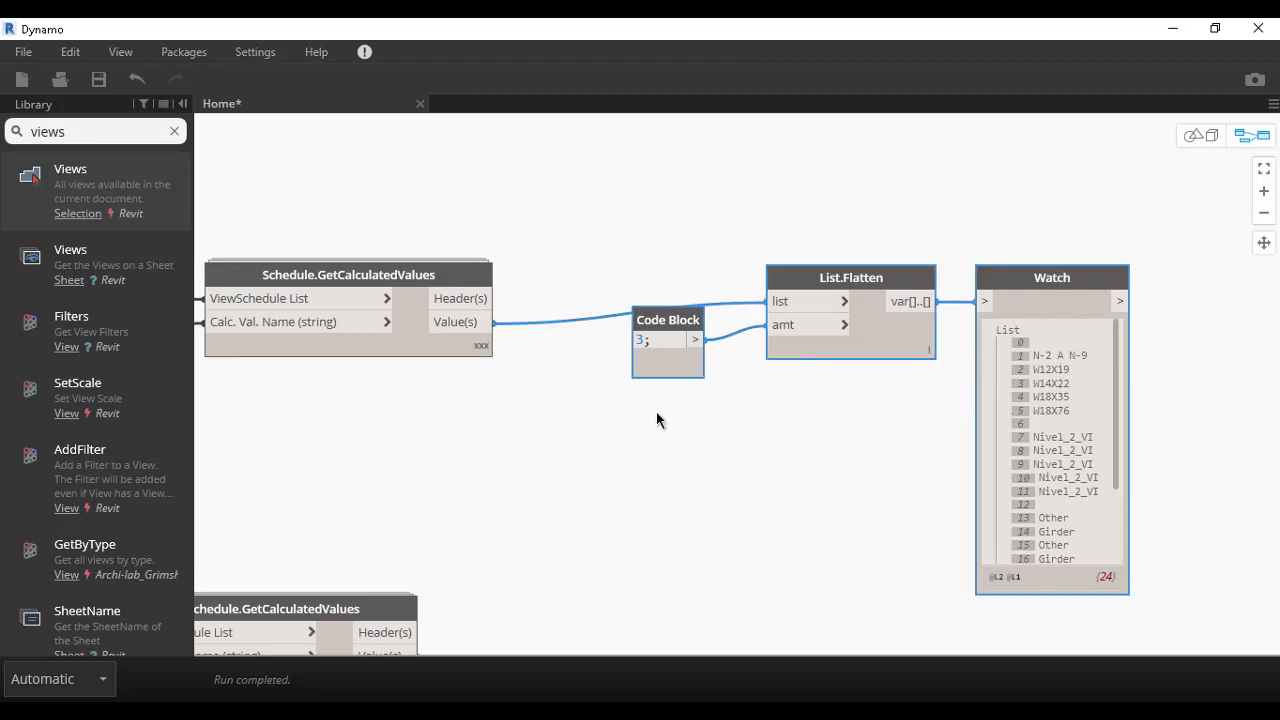
pyautogui.press('Delete')
pyautogui.scroll(2, 660, 312)
# - Add a List.Transpose node fed by the schedule's Value(s) output
pyautogui.rightClick(779, 316)
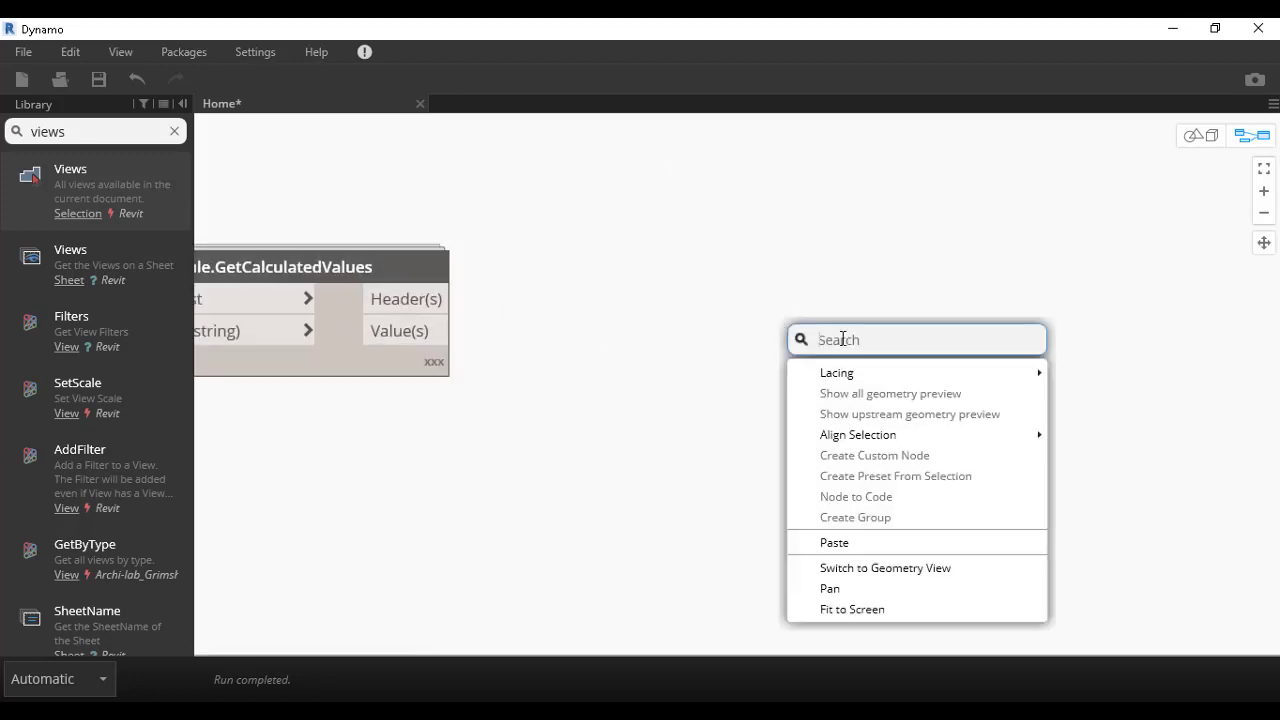
pyautogui.write('tr')
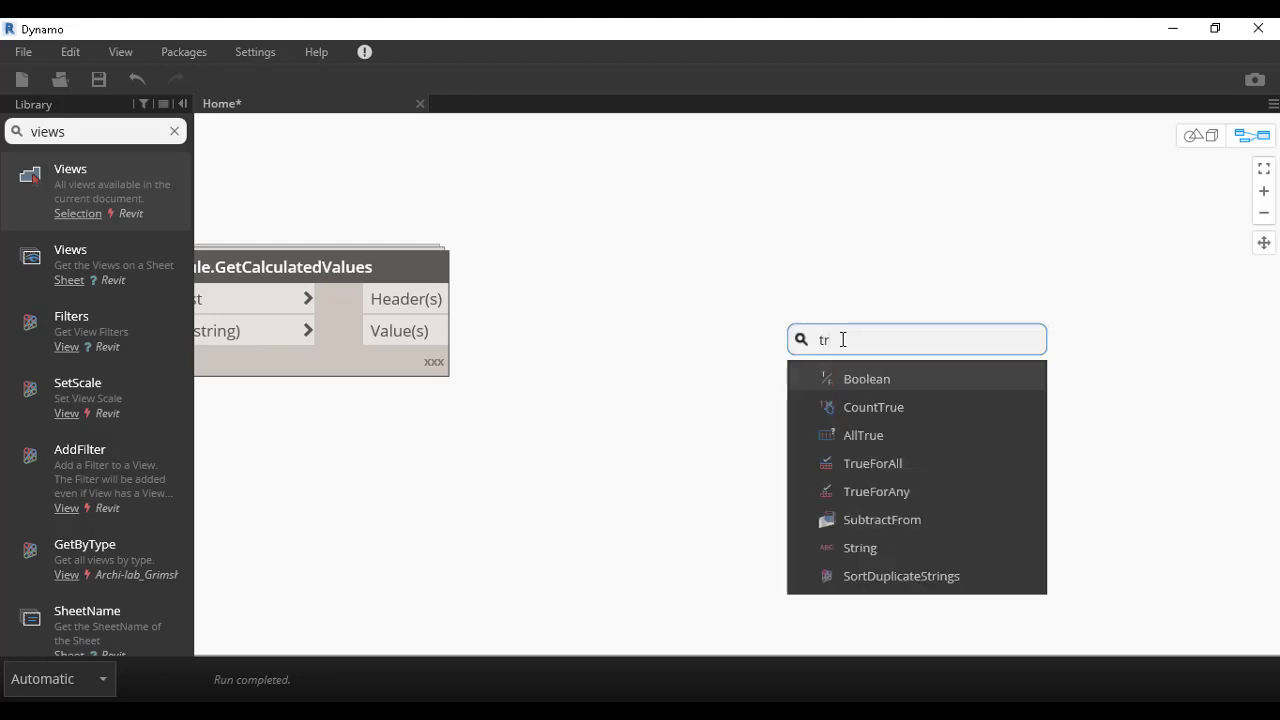
pyautogui.write('anspo')
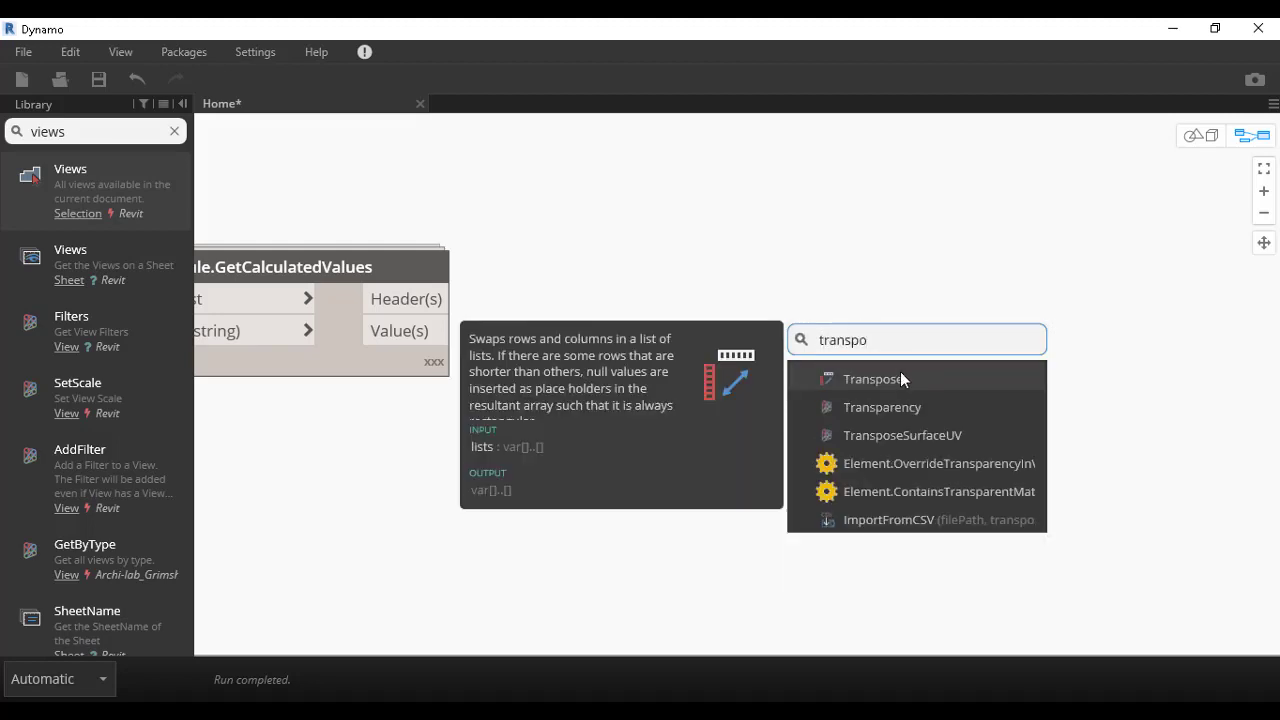
pyautogui.click(899, 378)
pyautogui.moveTo(951, 388); pyautogui.dragTo(774, 289)
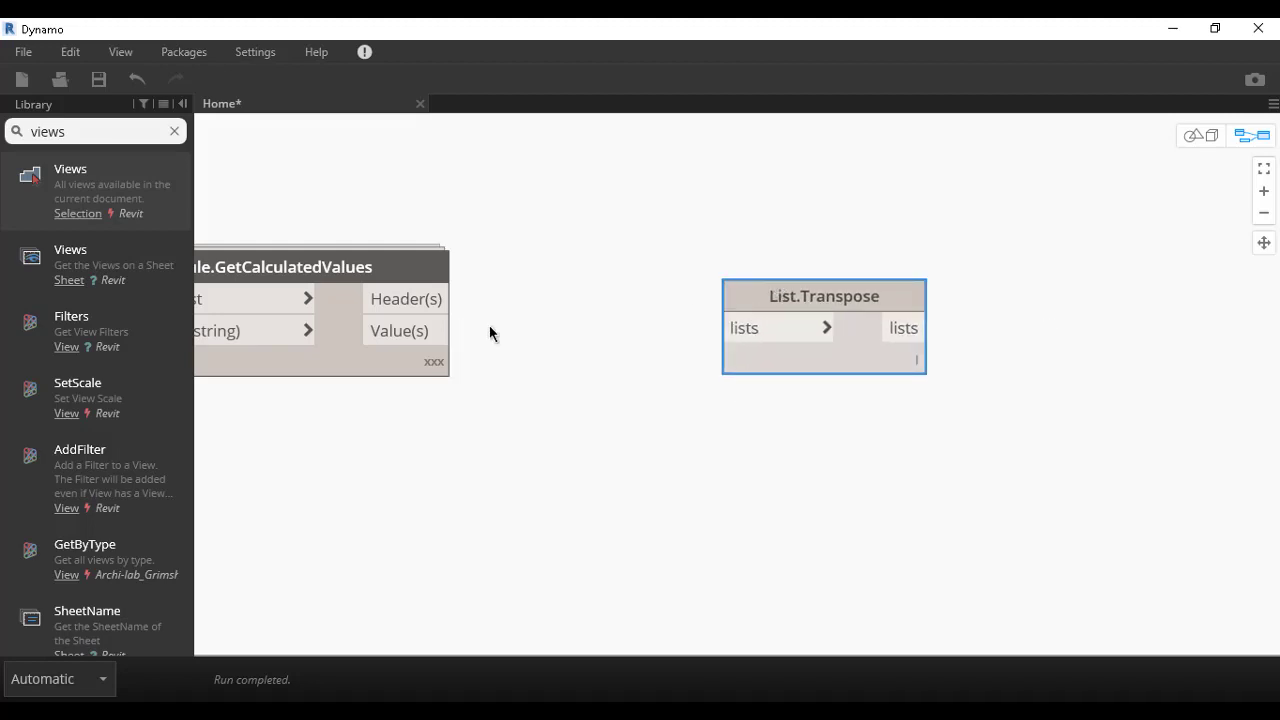
pyautogui.moveTo(428, 334); pyautogui.dragTo(730, 330)
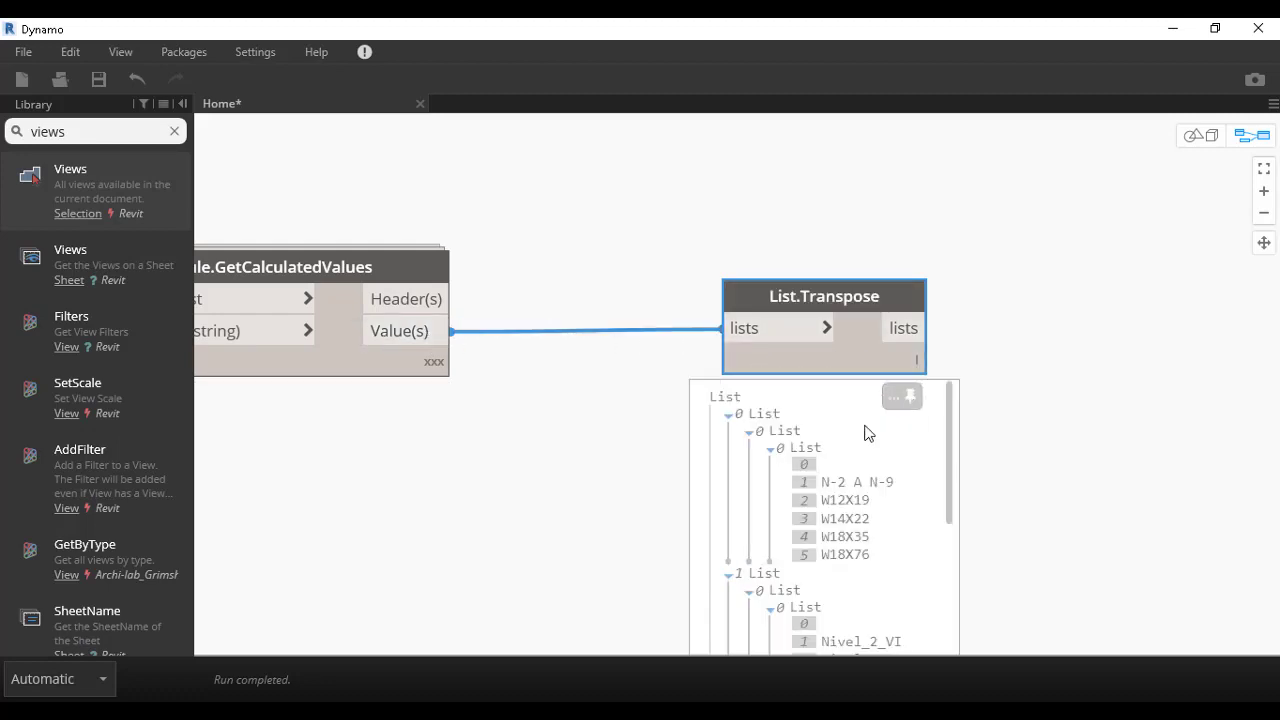
pyautogui.scroll(-2, 831, 450)
pyautogui.scroll(1, 832, 452)
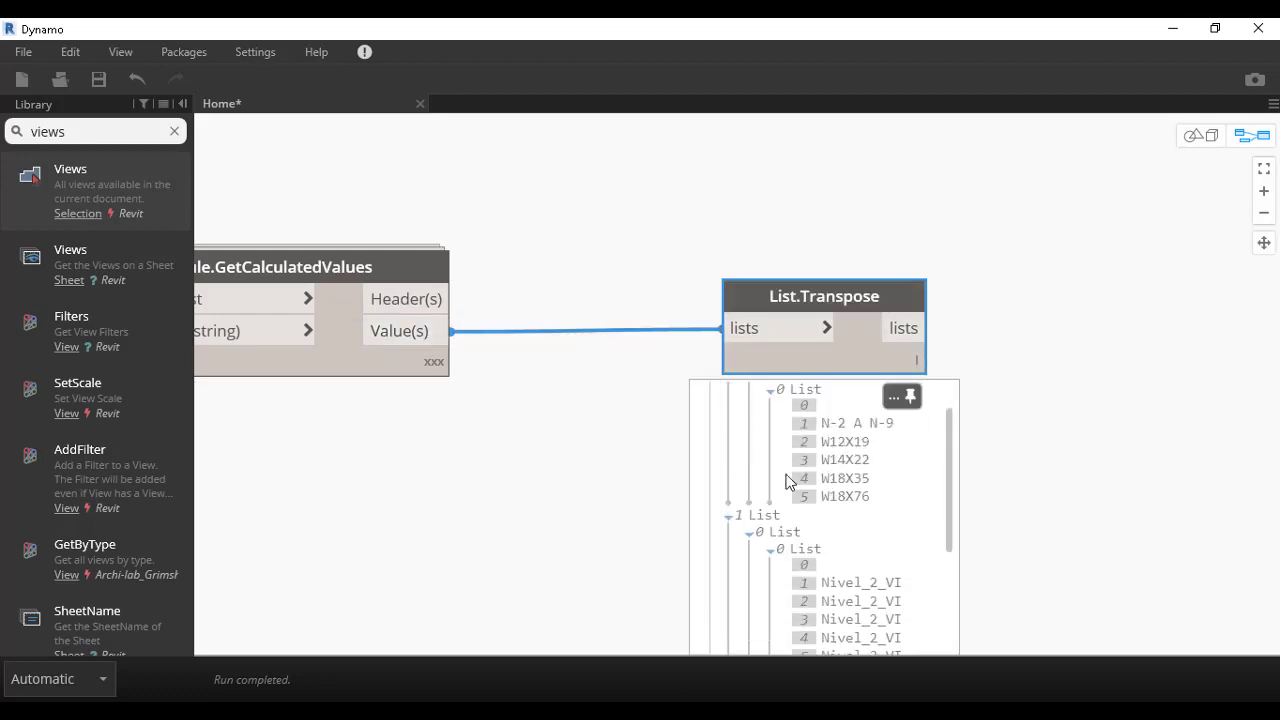
pyautogui.scroll(-3, 787, 481)
pyautogui.scroll(-1, 786, 485)
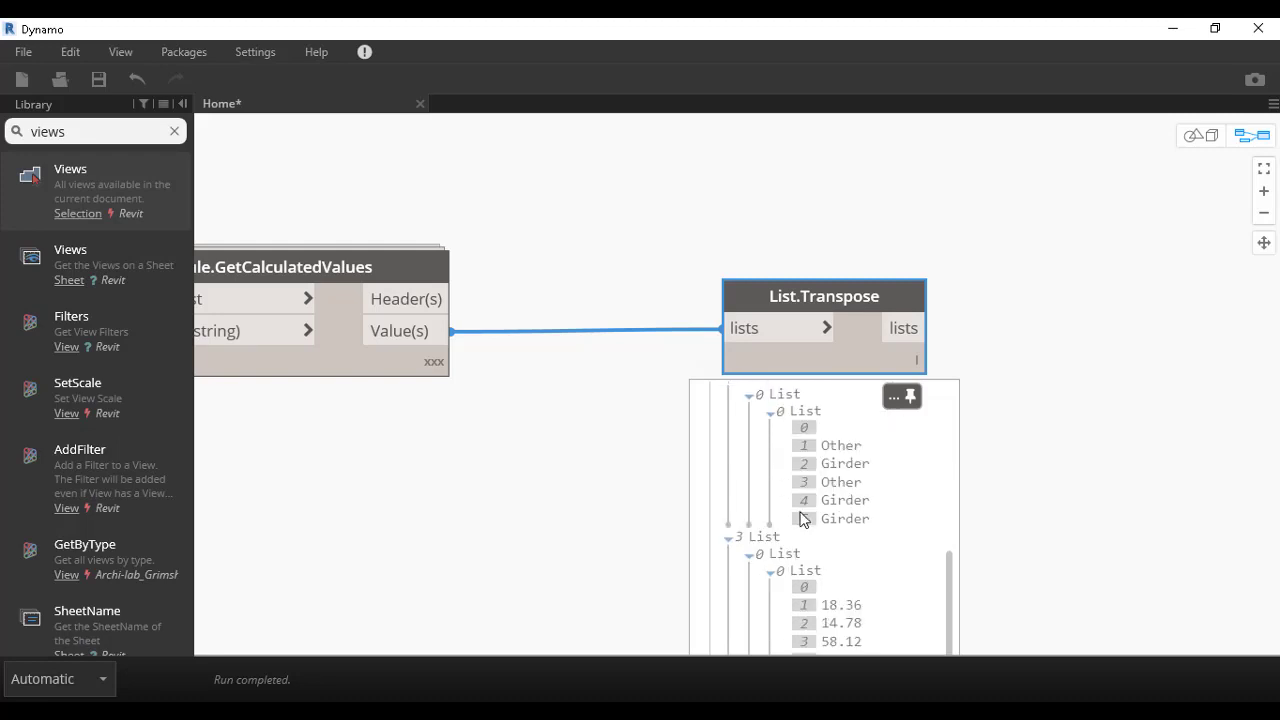
pyautogui.scroll(3, 800, 518)
pyautogui.scroll(3, 808, 523)
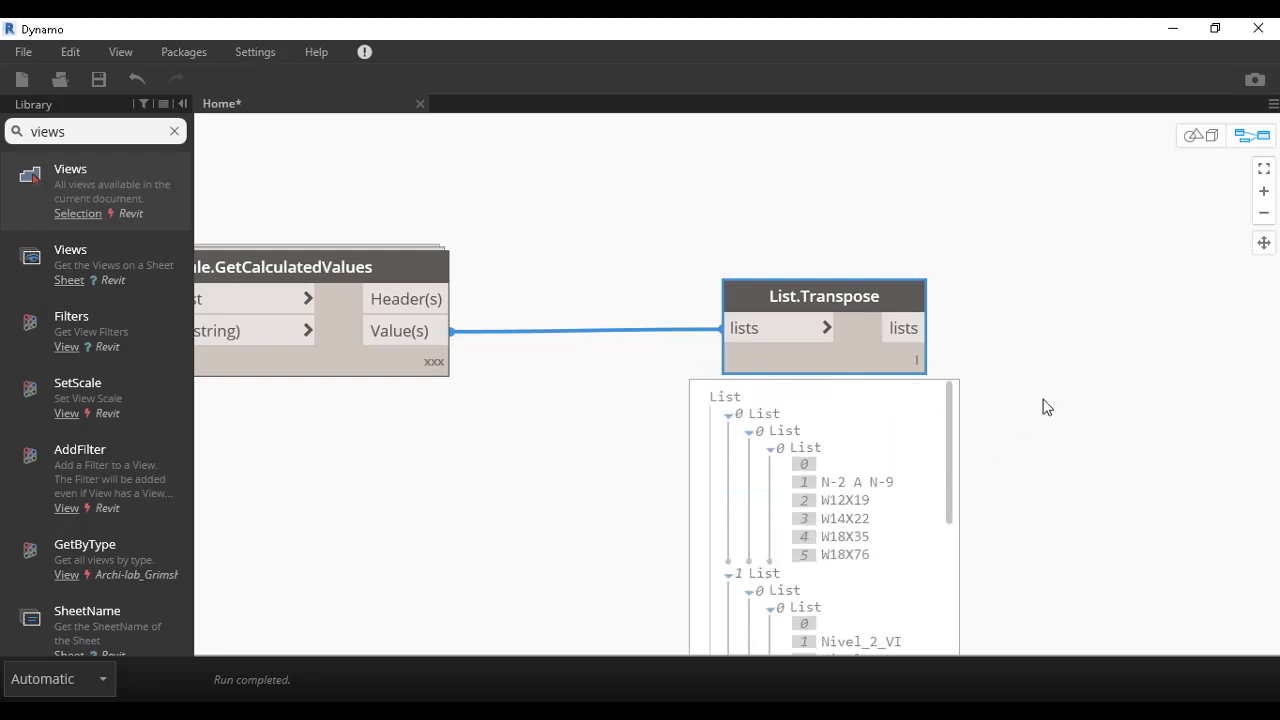
pyautogui.scroll(-3, 1063, 477)
pyautogui.scroll(2, 986, 263)
pyautogui.scroll(1, 958, 408)
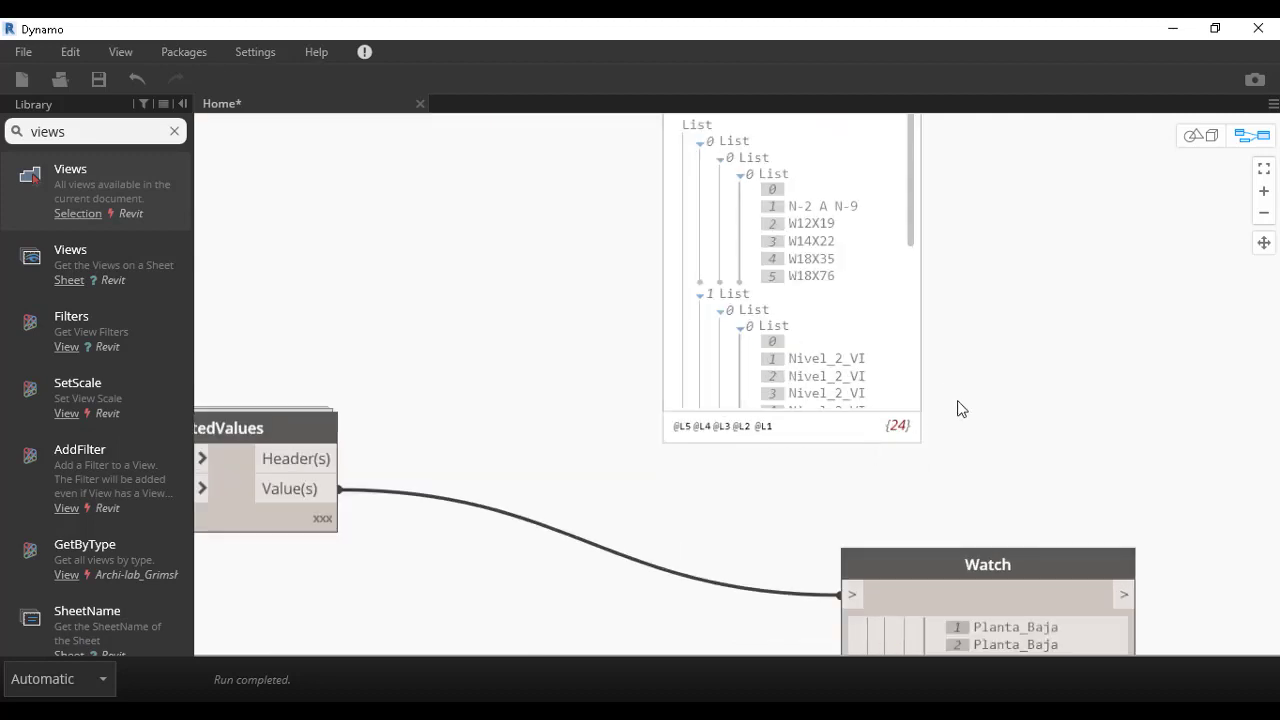
pyautogui.scroll(-2, 958, 408)
pyautogui.scroll(2, 948, 346)
# - Add a Flatten node that takes the transposed lists
pyautogui.rightClick(947, 301)
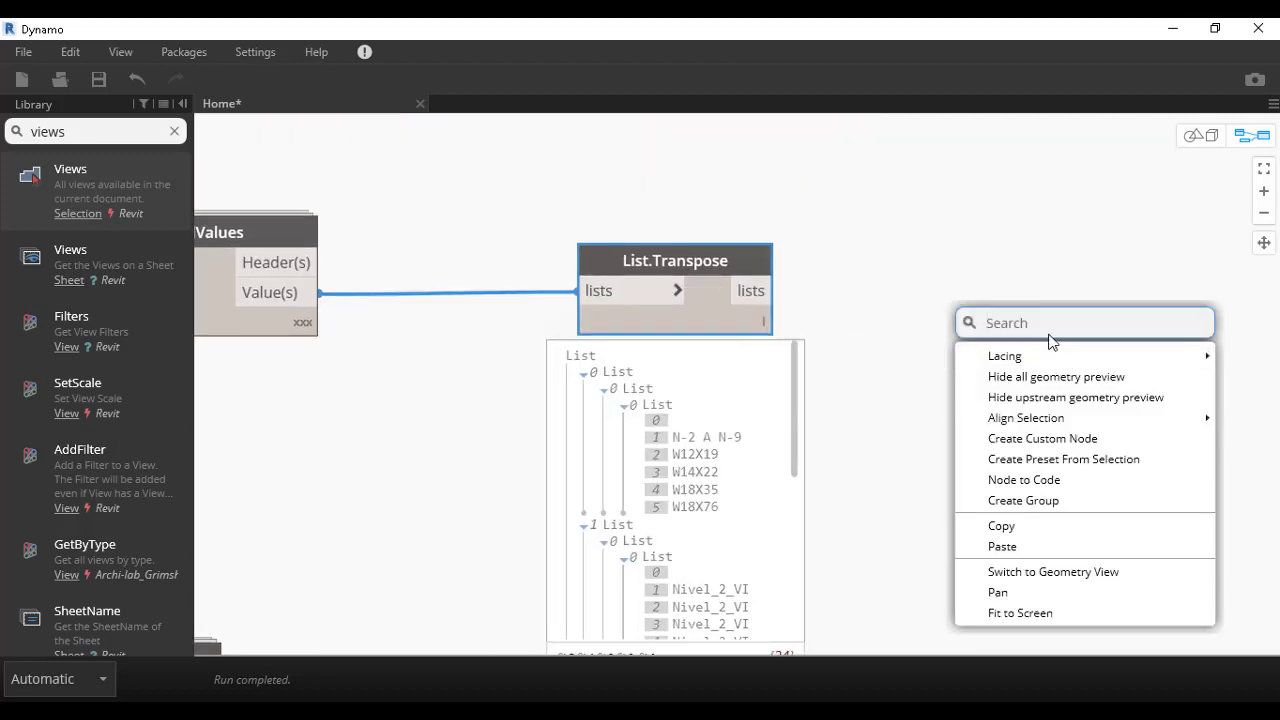
pyautogui.write('flat')
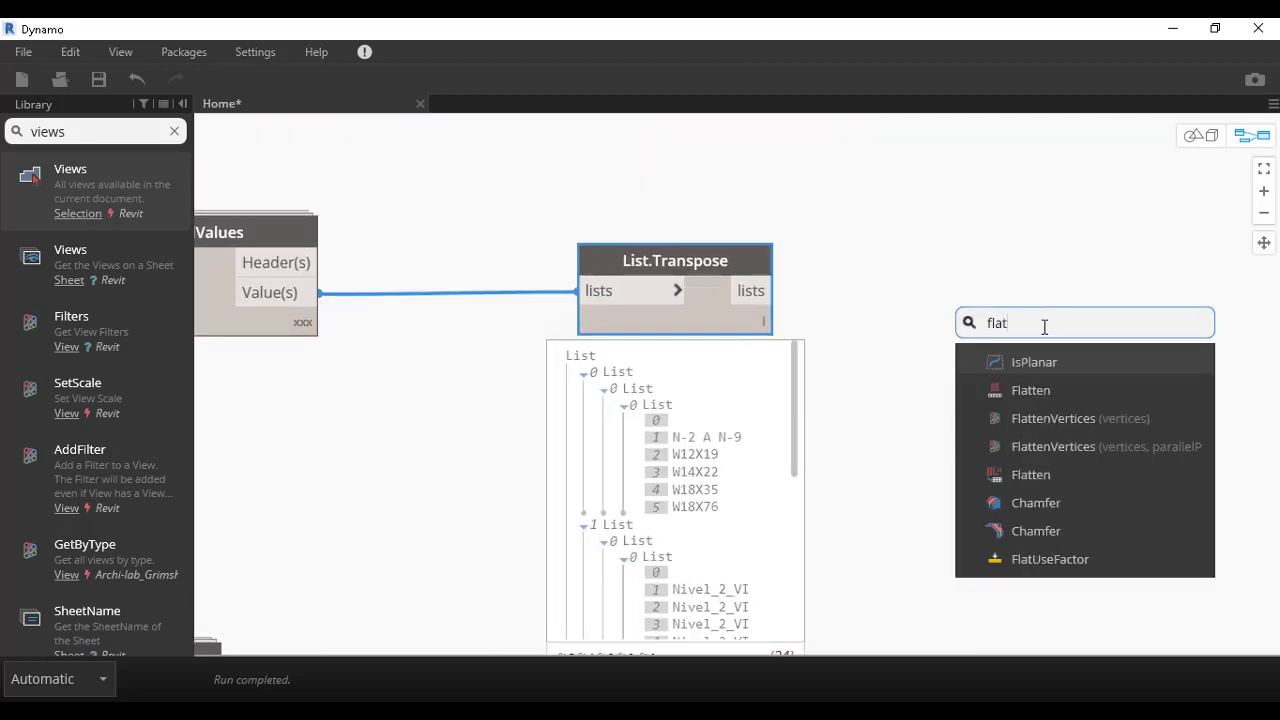
pyautogui.press('Down')
pyautogui.press('Return')
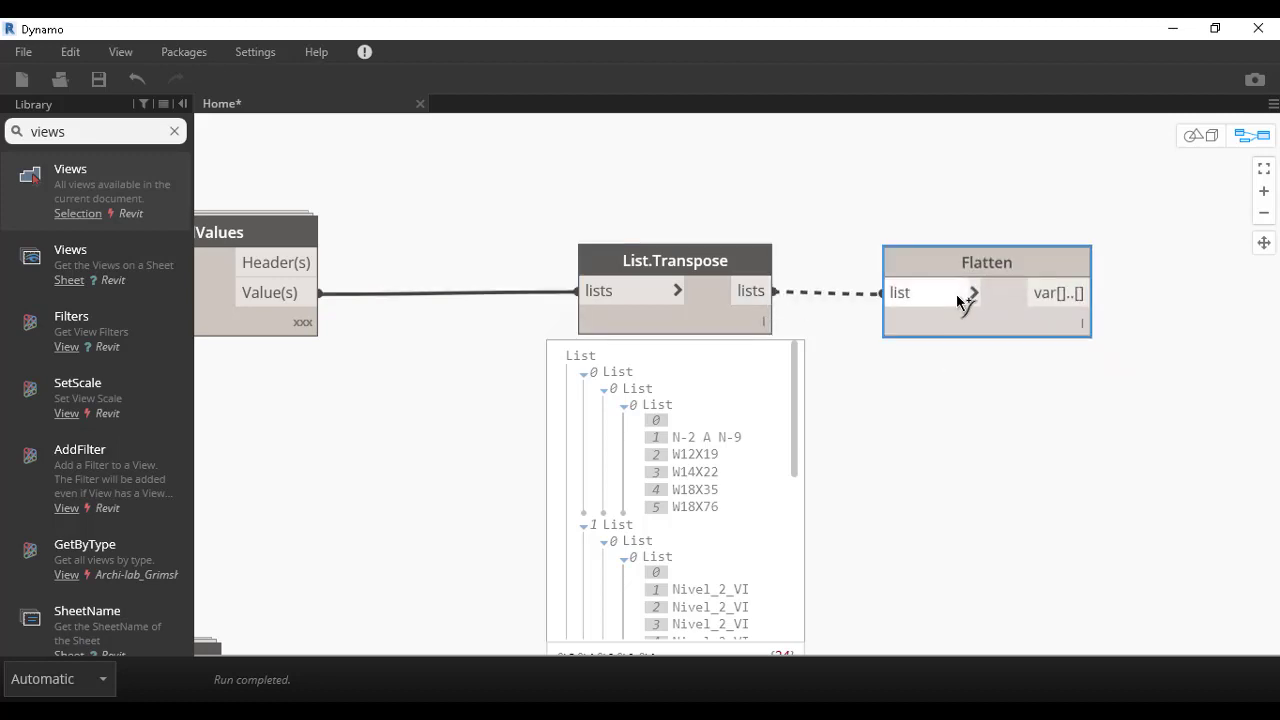
pyautogui.moveTo(763, 300); pyautogui.dragTo(957, 300)
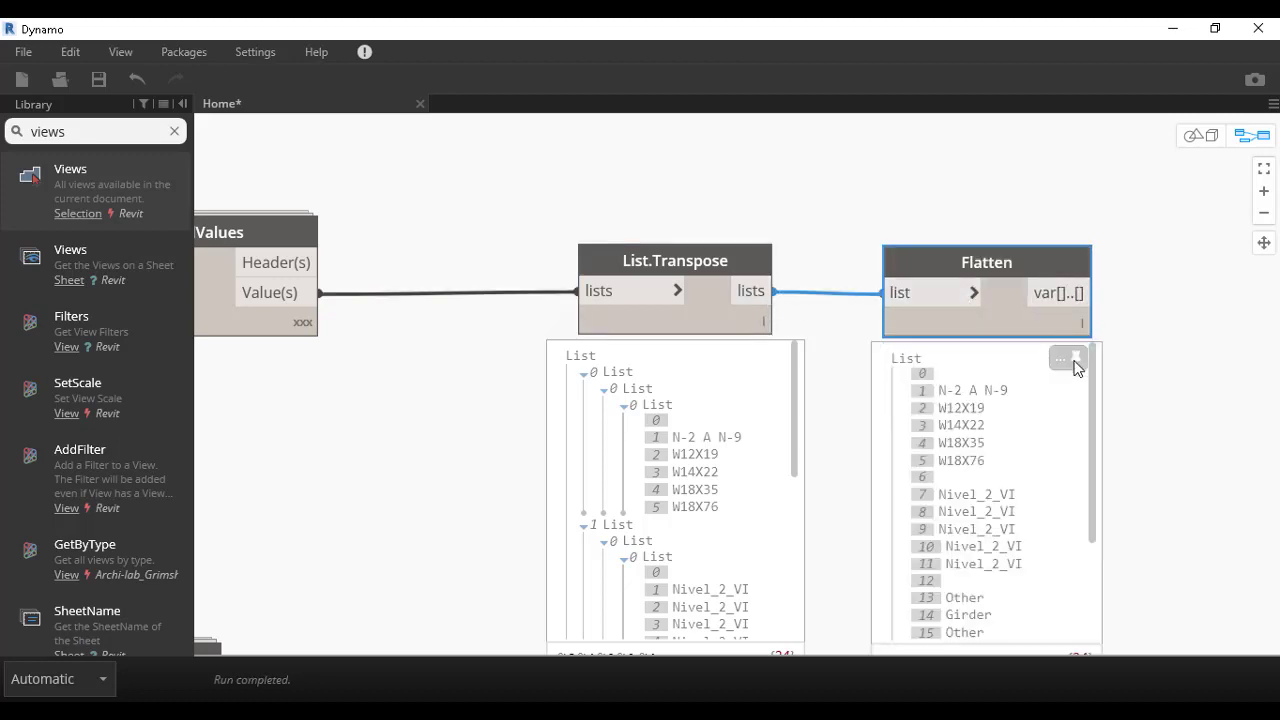
# - Add a List.Flatten node wired to the List.Transpose output
pyautogui.rightClick(960, 160)
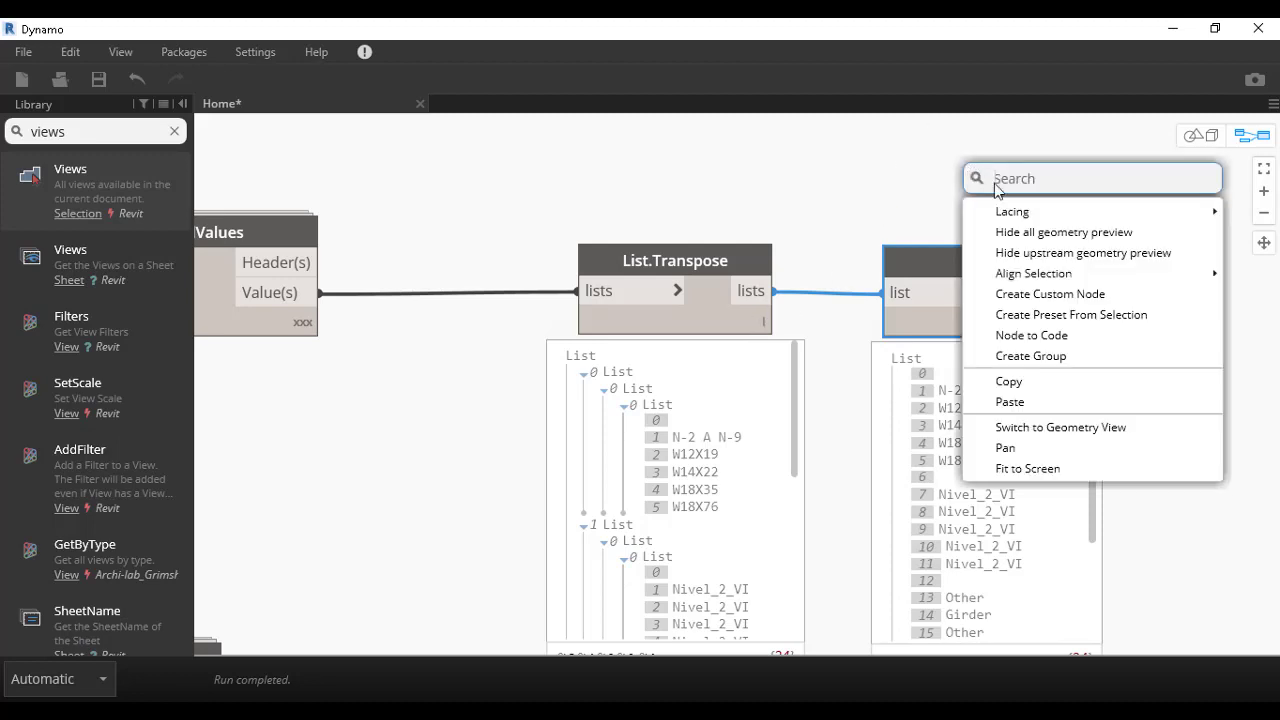
pyautogui.write('flat')
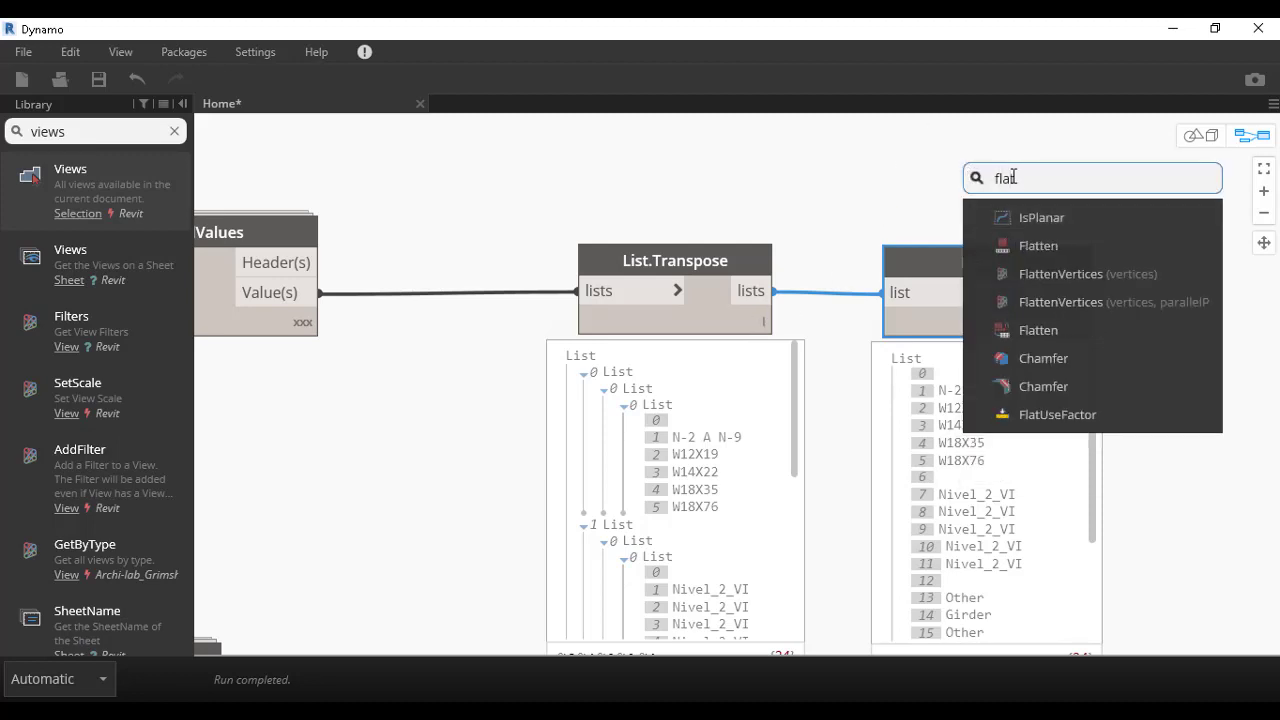
pyautogui.click(1087, 330)
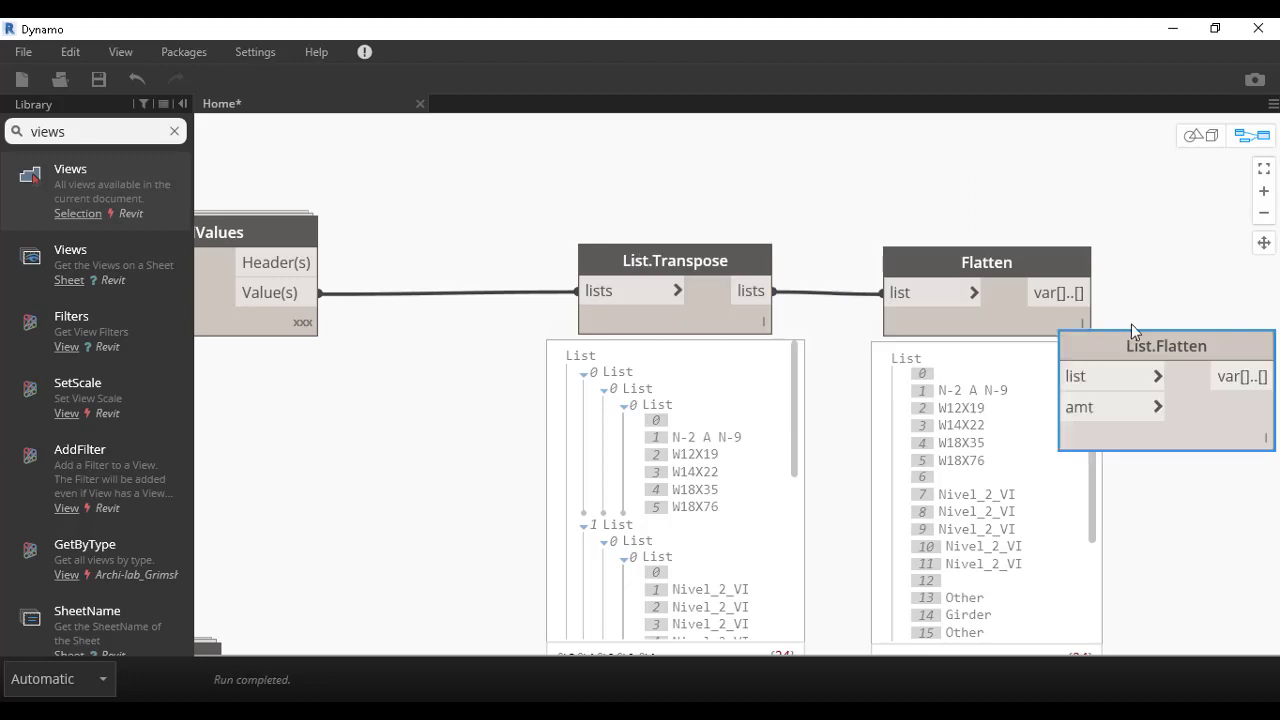
pyautogui.moveTo(1160, 344)
pyautogui.mouseDown()
pyautogui.moveTo(1005, 126)
pyautogui.moveTo(1028, 106)
pyautogui.mouseUp()
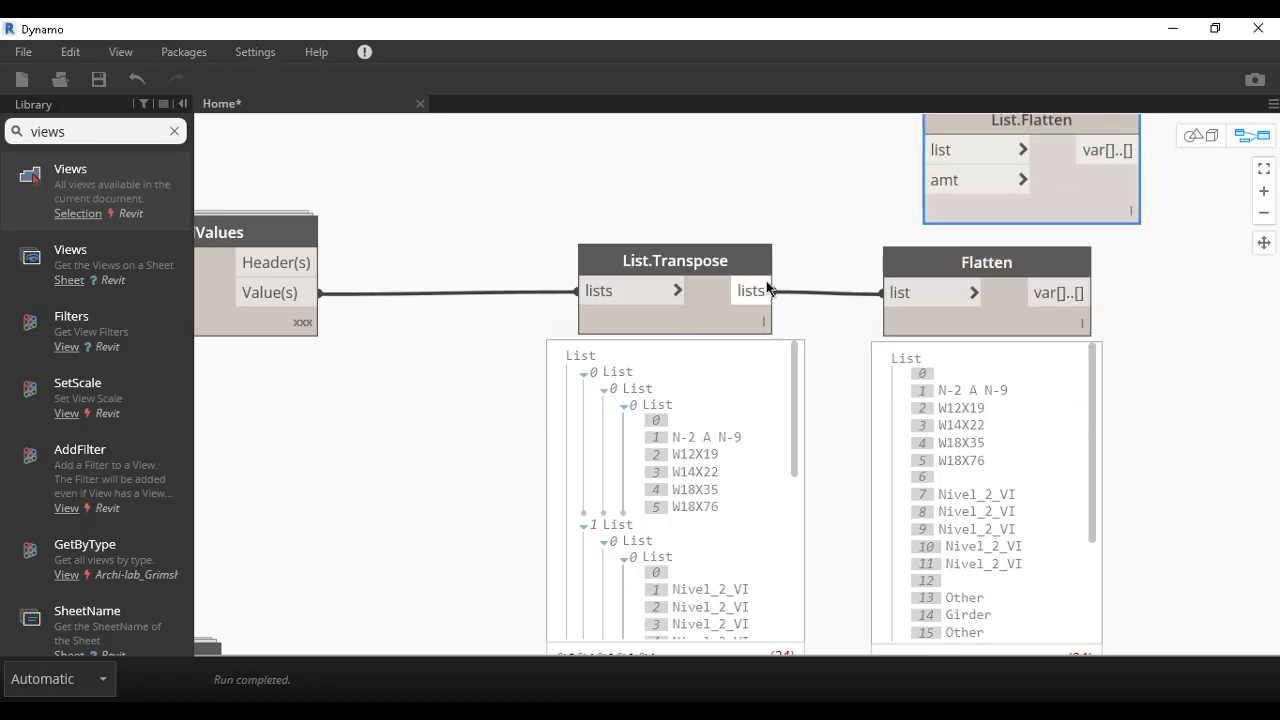
pyautogui.moveTo(772, 291); pyautogui.dragTo(925, 157)
pyautogui.click(925, 157)
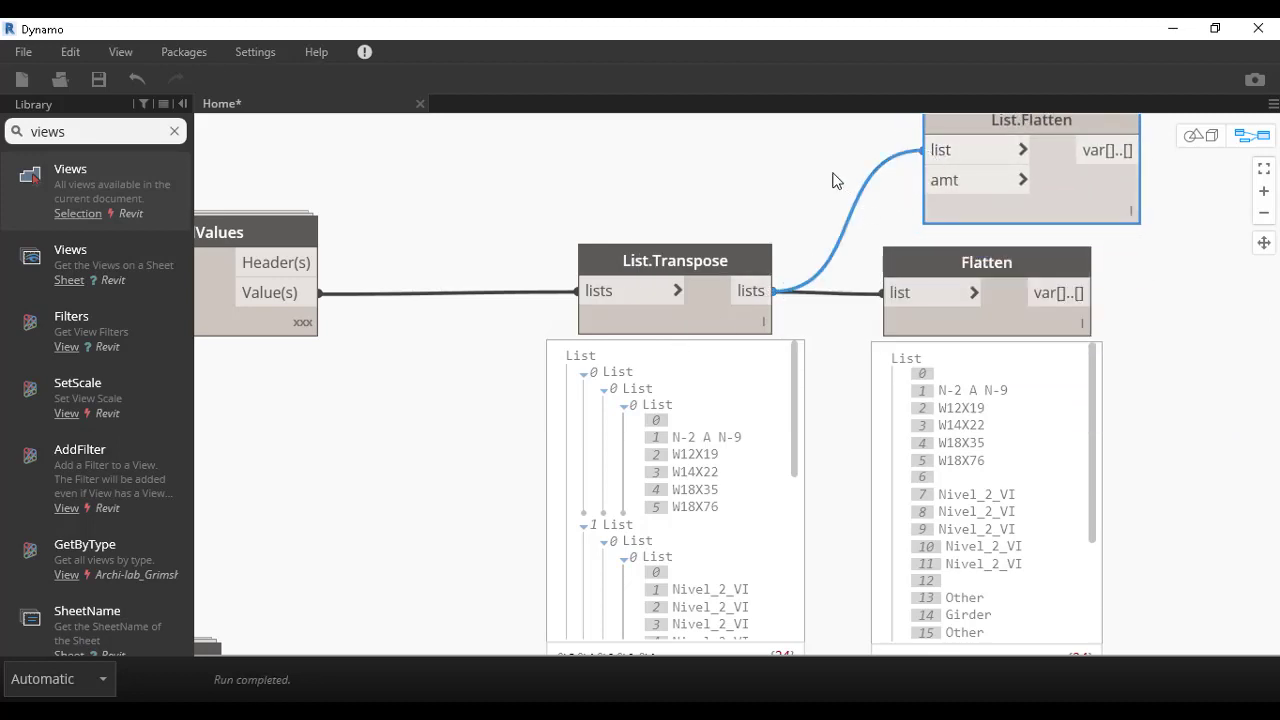
# - Set List.Flatten's amt to 2 with a new Code Block
pyautogui.doubleClick(832, 178)
pyautogui.write('2')
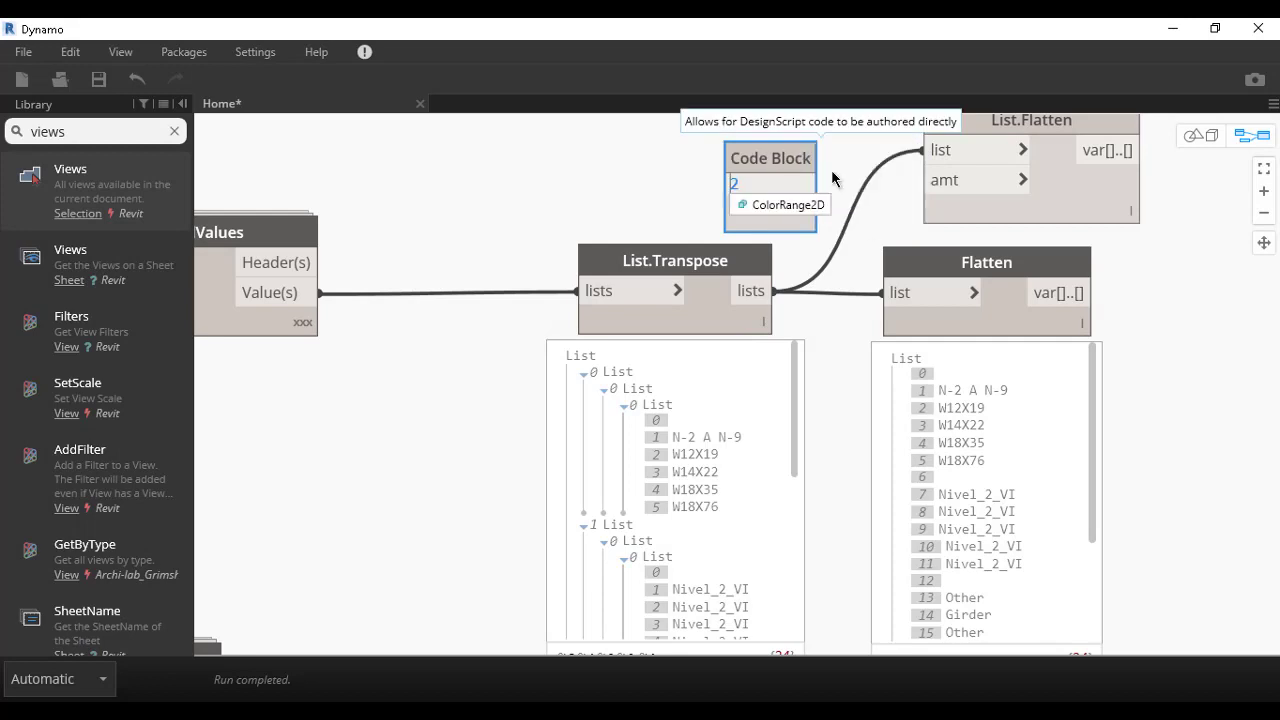
pyautogui.click(676, 186)
pyautogui.click(805, 184)
pyautogui.click(966, 183)
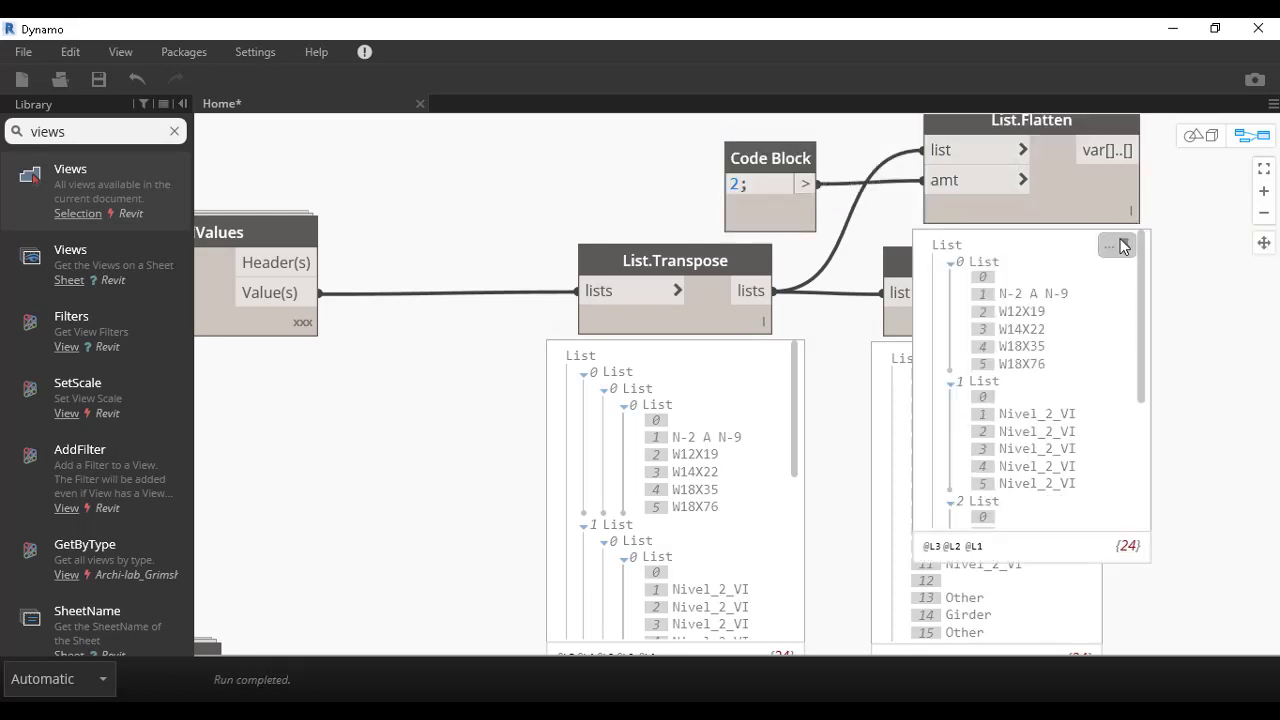
# - Delete the plain Flatten node and pin List.Flatten's result preview open
pyautogui.click(918, 266)
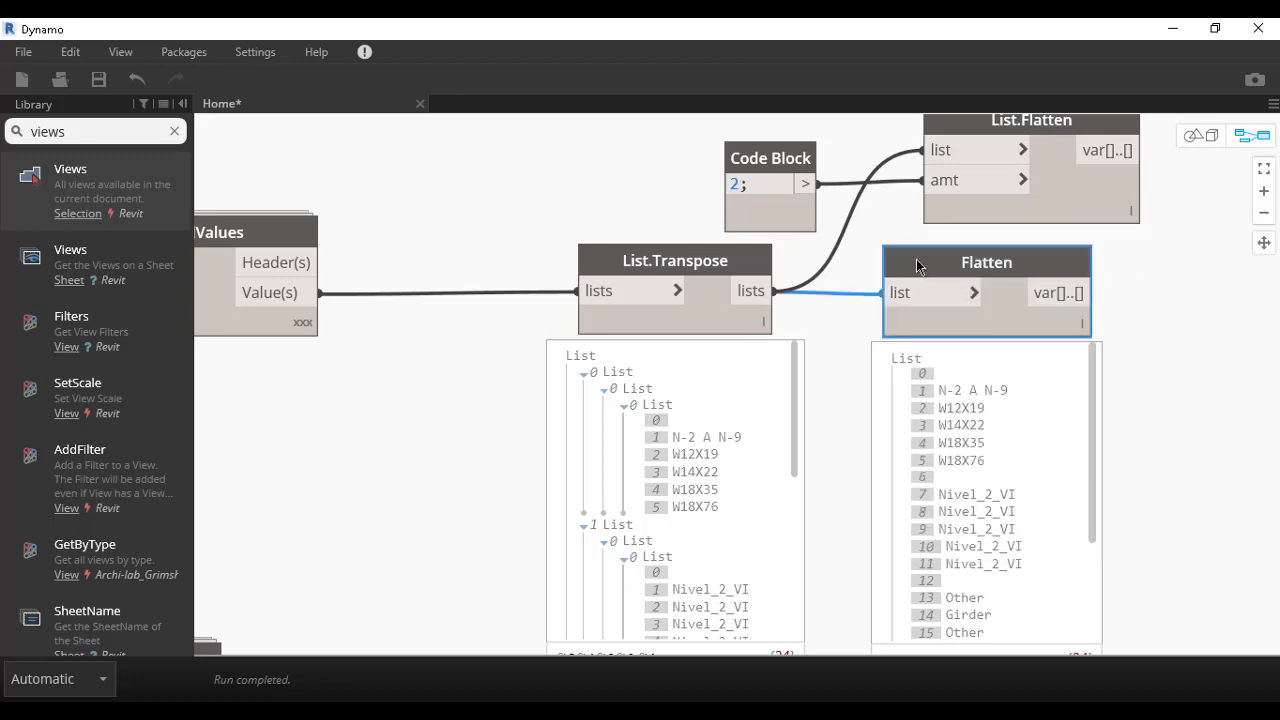
pyautogui.press('Delete')
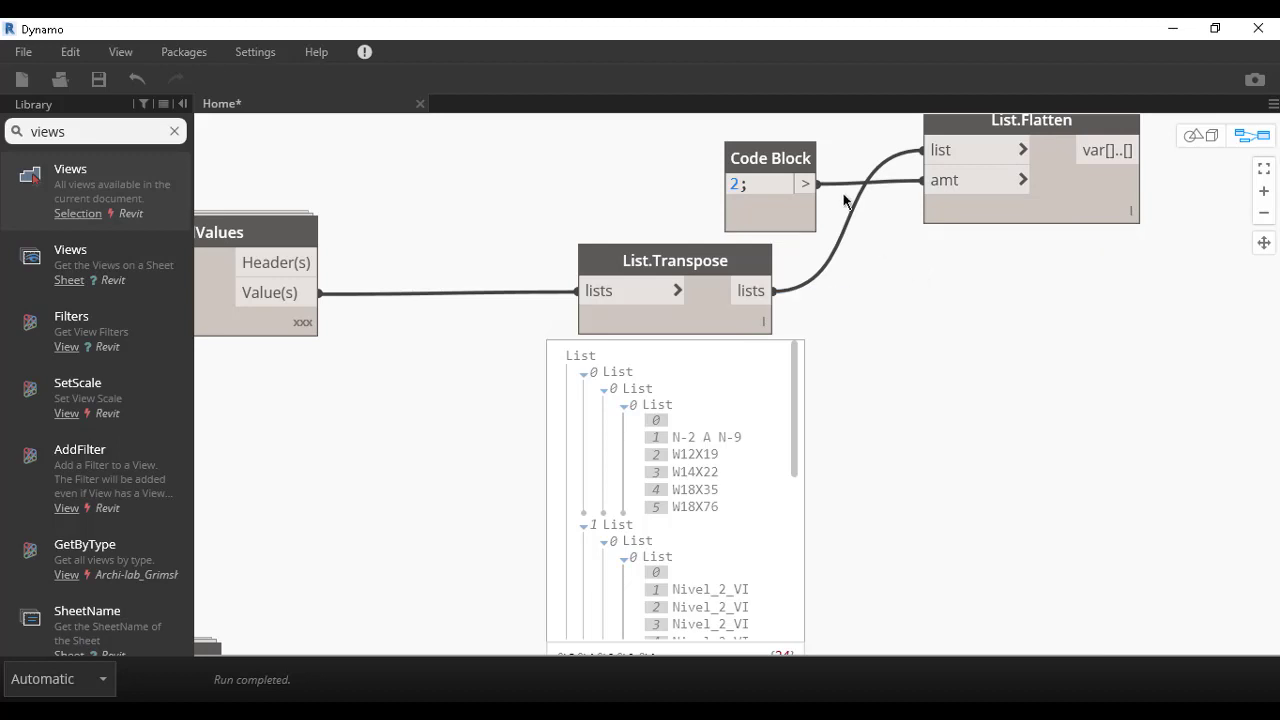
pyautogui.moveTo(757, 172); pyautogui.dragTo(870, 334)
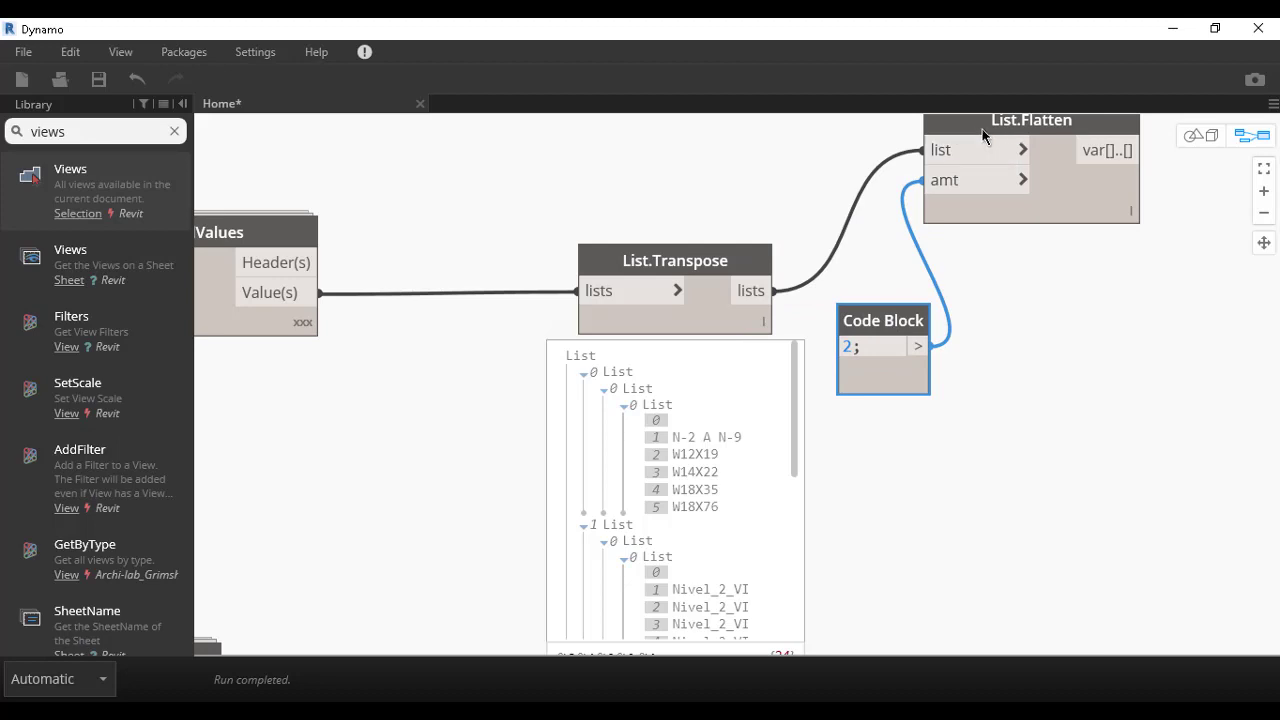
pyautogui.moveTo(1003, 179); pyautogui.dragTo(1104, 295)
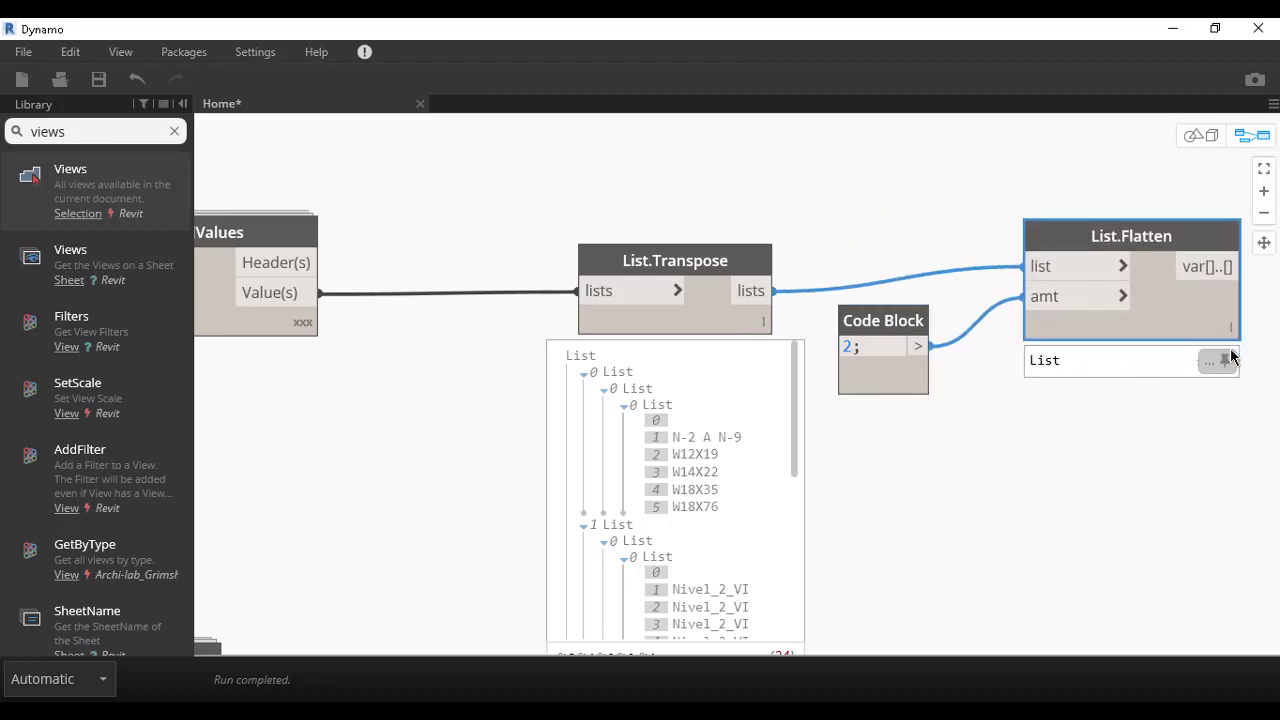
pyautogui.click(1224, 360)
pyautogui.moveTo(1028, 558); pyautogui.dragTo(918, 357, button='middle')
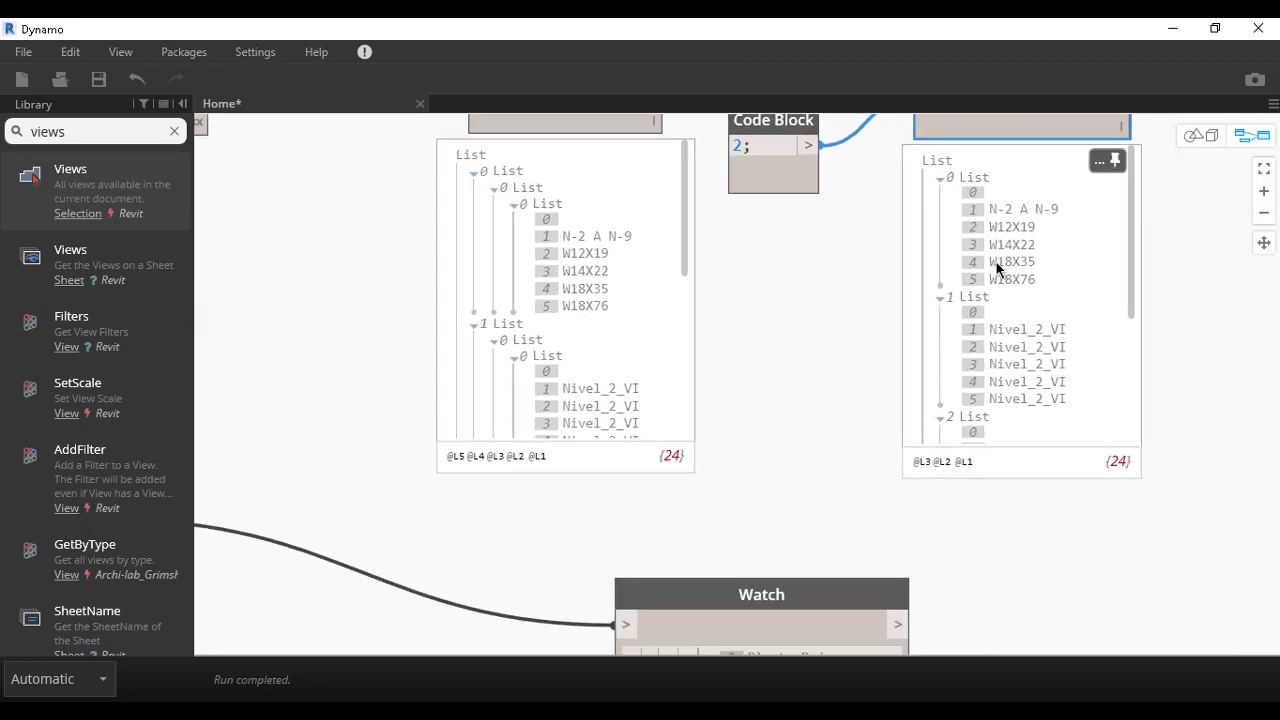
pyautogui.scroll(3, 900, 357)
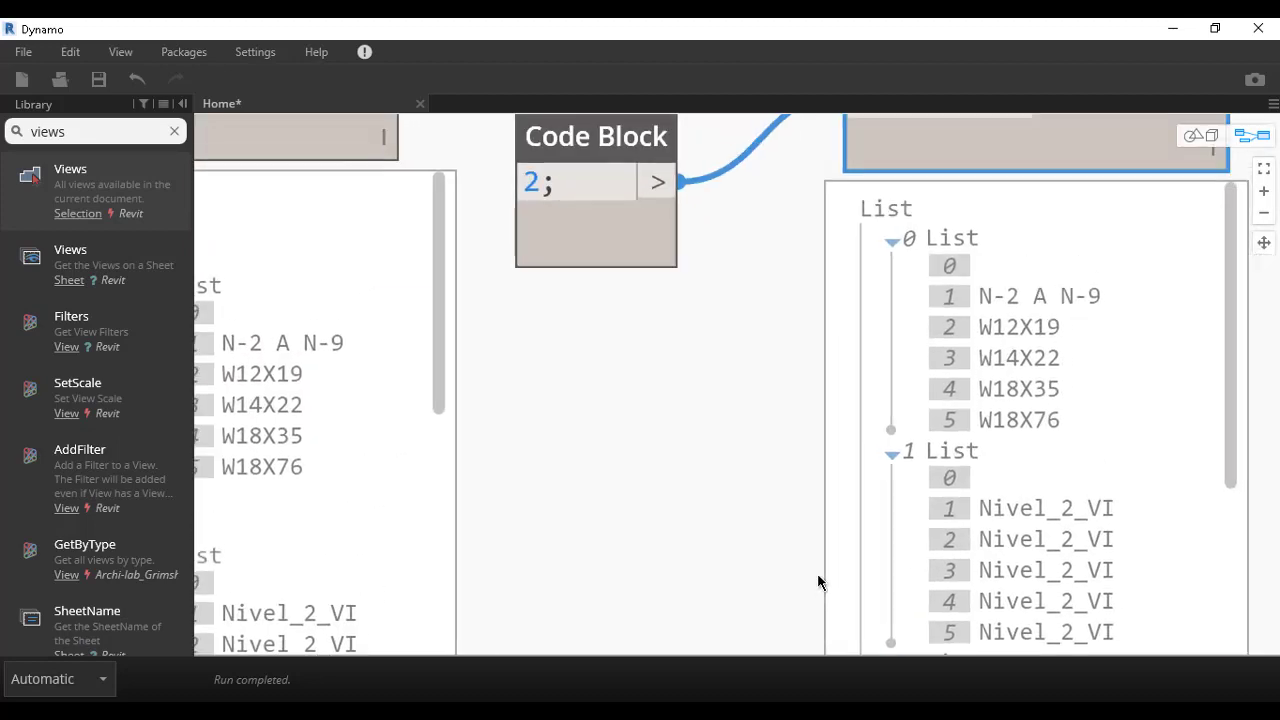
pyautogui.scroll(-1, 816, 560)
pyautogui.scroll(-1, 778, 490)
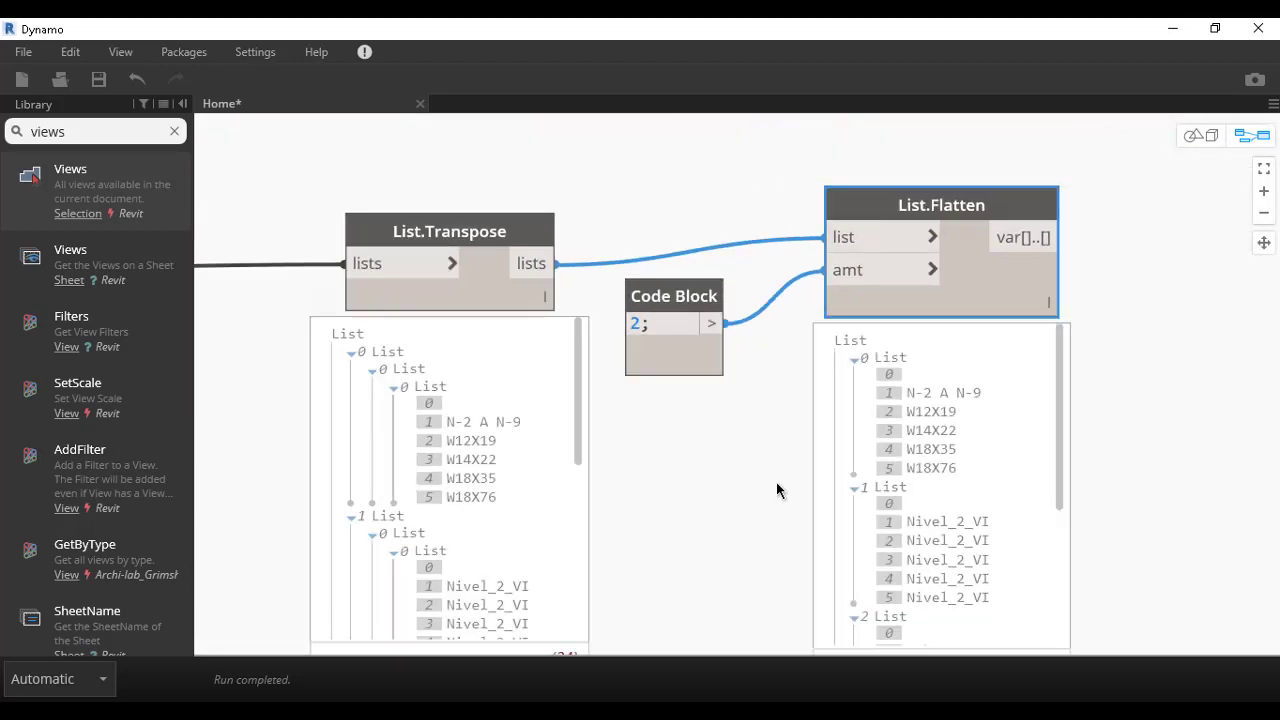
pyautogui.scroll(1, 778, 490)
pyautogui.scroll(-1, 760, 444)
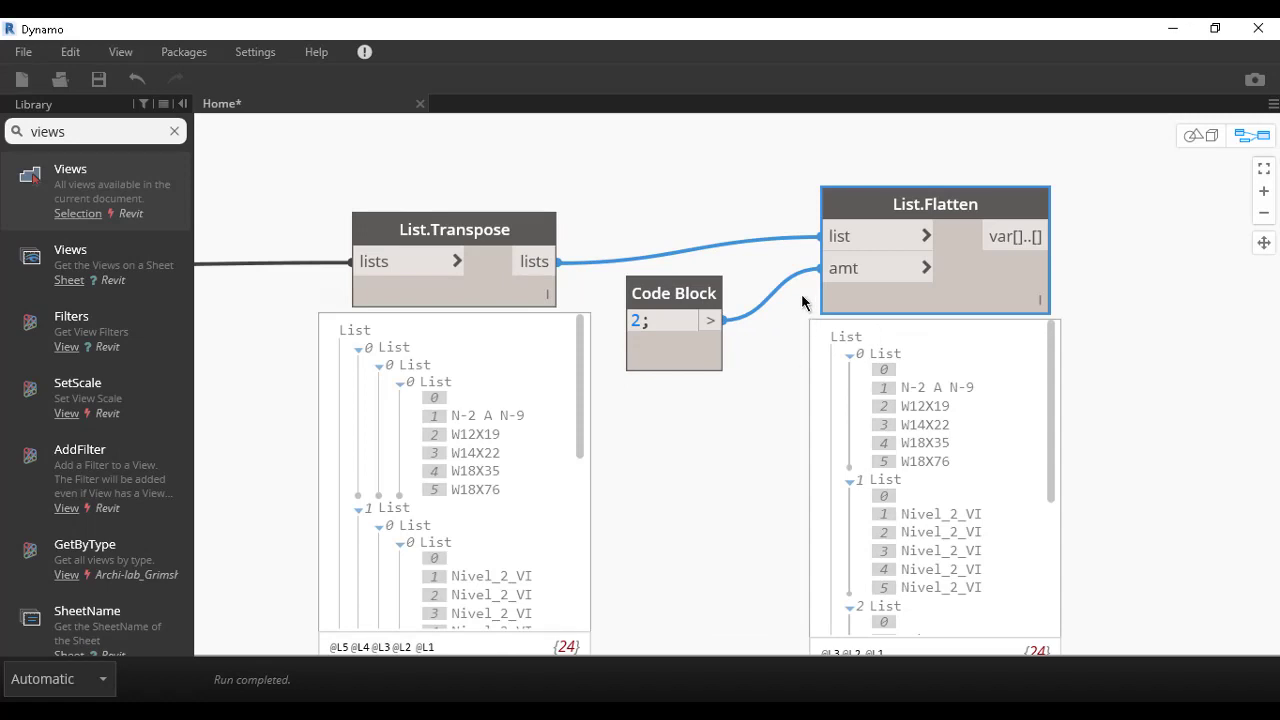
pyautogui.scroll(-1, 541, 243)
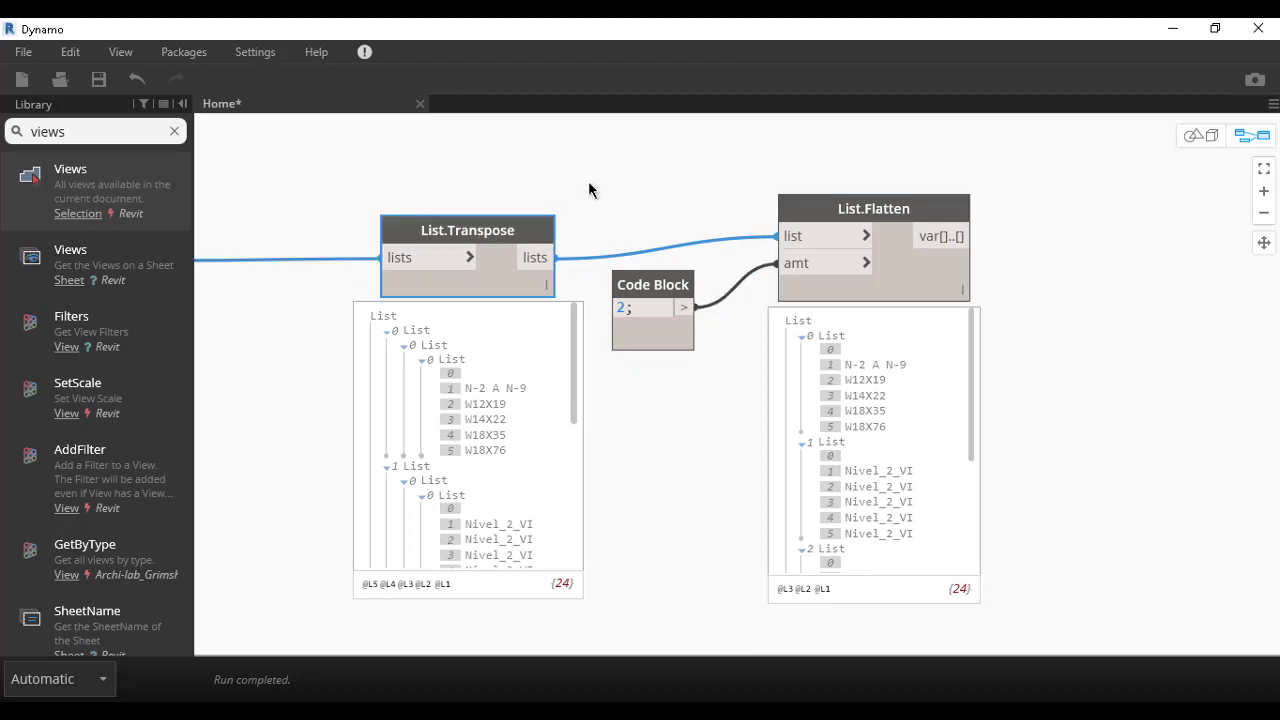
# - Wire the schedule's Value(s) into List.Flatten, and List.Flatten's output into List.Transpose
pyautogui.moveTo(421, 352); pyautogui.dragTo(606, 237)
pyautogui.moveTo(940, 192); pyautogui.dragTo(884, 268)
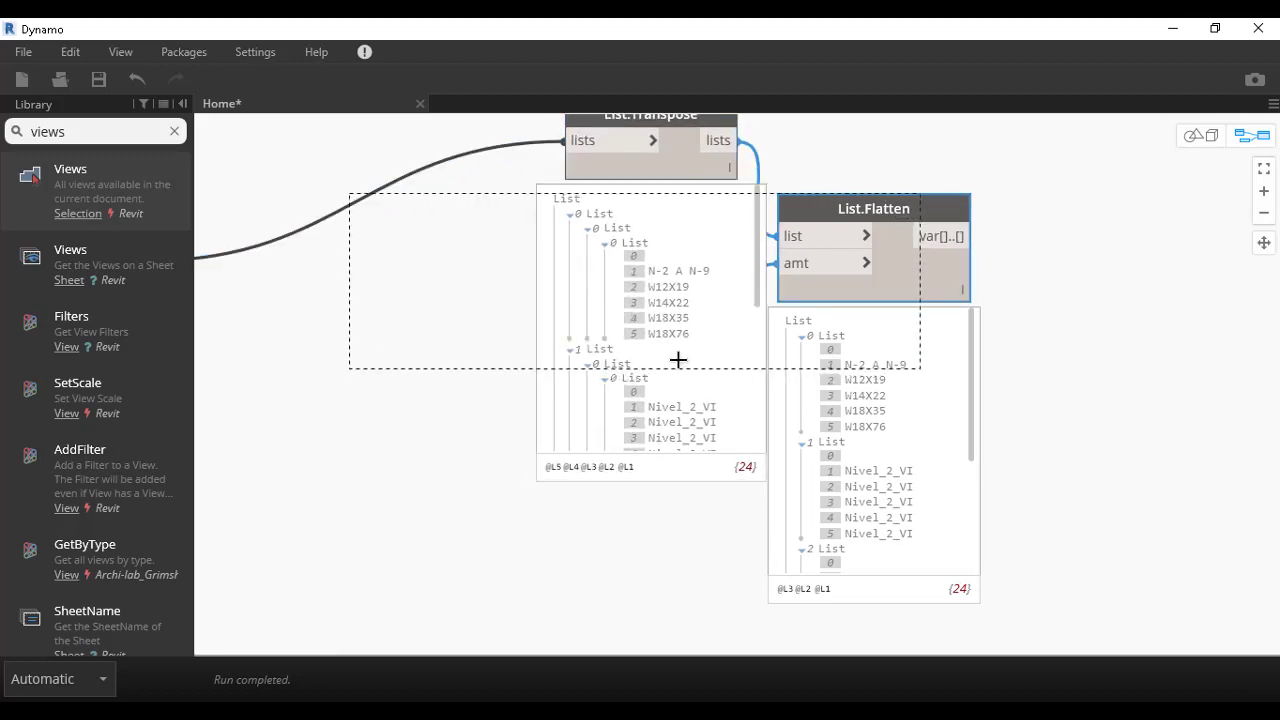
pyautogui.moveTo(877, 215); pyautogui.dragTo(389, 265)
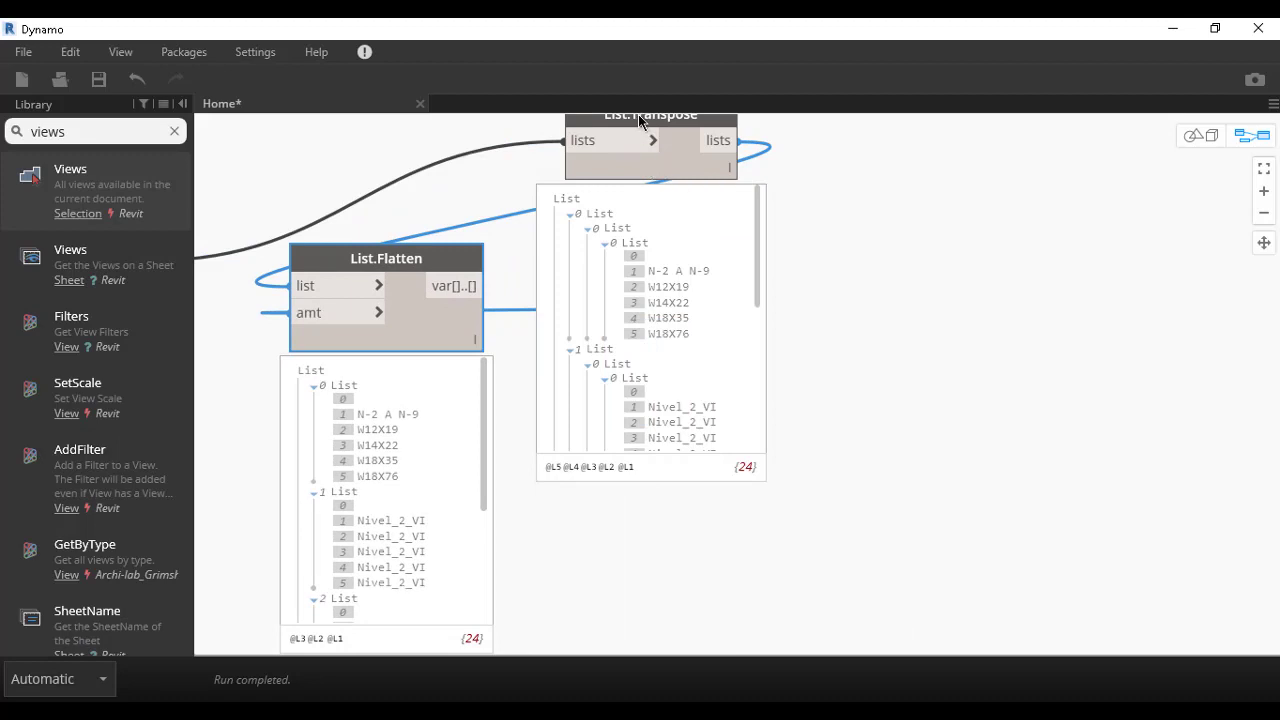
pyautogui.moveTo(640, 120); pyautogui.dragTo(942, 194)
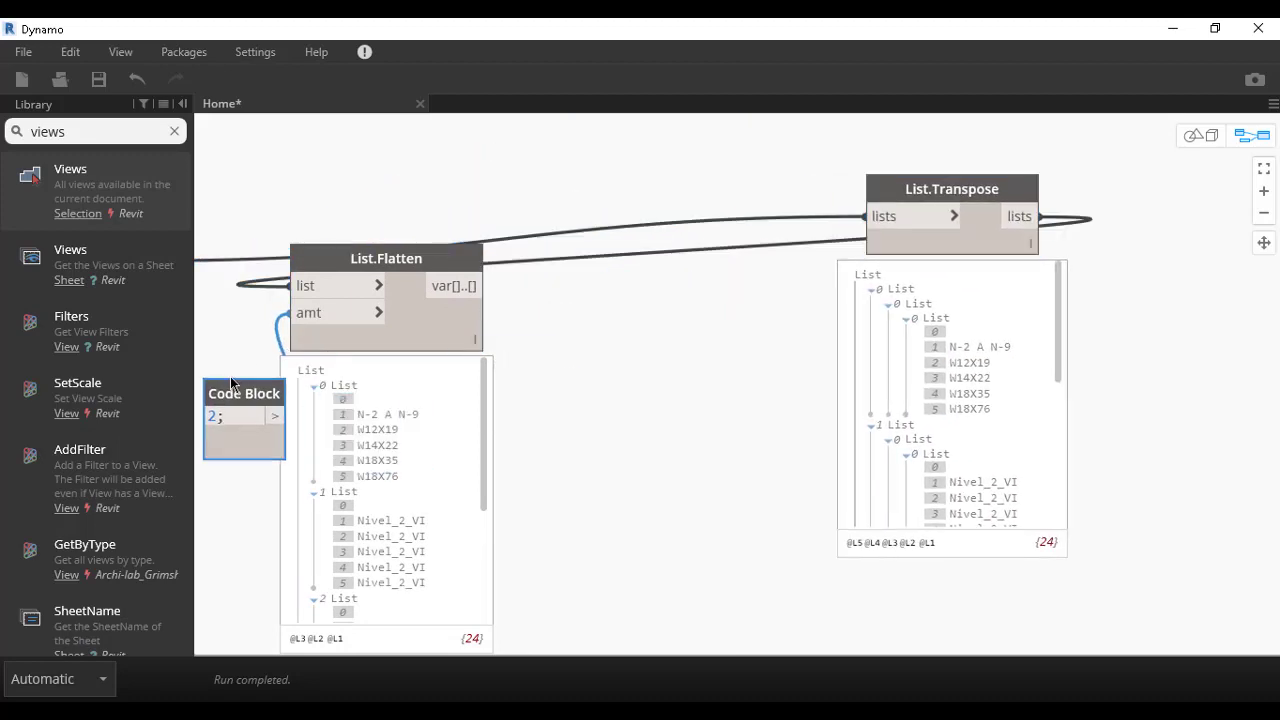
pyautogui.moveTo(640, 278); pyautogui.dragTo(238, 342)
pyautogui.moveTo(238, 342); pyautogui.dragTo(551, 422, button='middle')
pyautogui.click(422, 338)
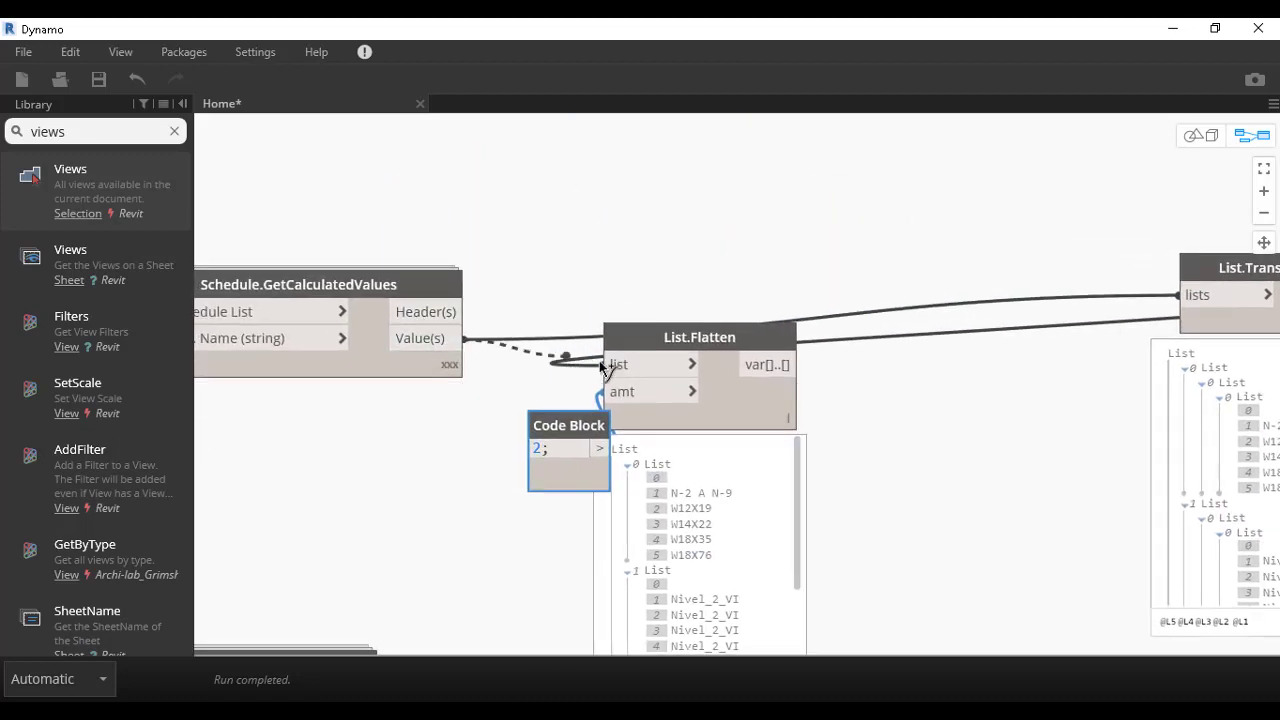
pyautogui.click(606, 364)
pyautogui.click(762, 364)
pyautogui.click(1160, 296)
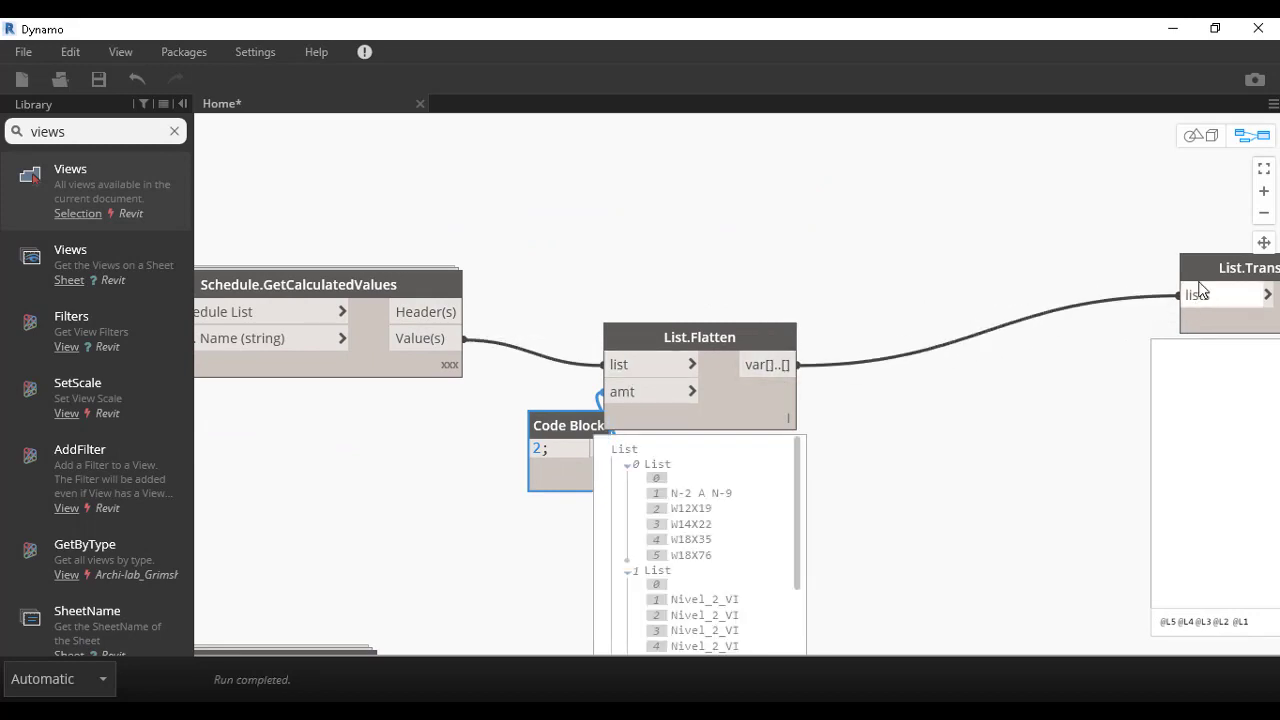
# - Tidy the layout, moving the Code Block and List.Transpose closer to List.Flatten
pyautogui.moveTo(1195, 290); pyautogui.dragTo(814, 318, button='middle')
pyautogui.scroll(1, 734, 446)
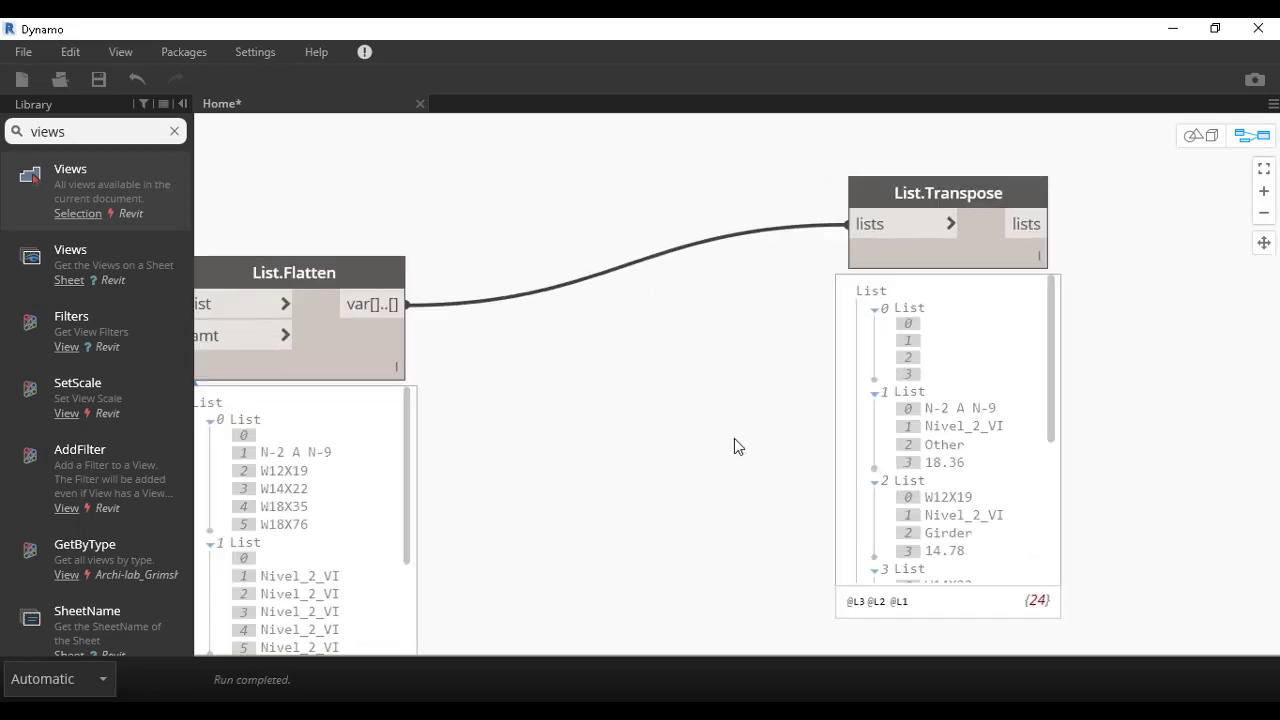
pyautogui.moveTo(734, 446); pyautogui.dragTo(551, 374, button='middle')
pyautogui.scroll(-3, 738, 316)
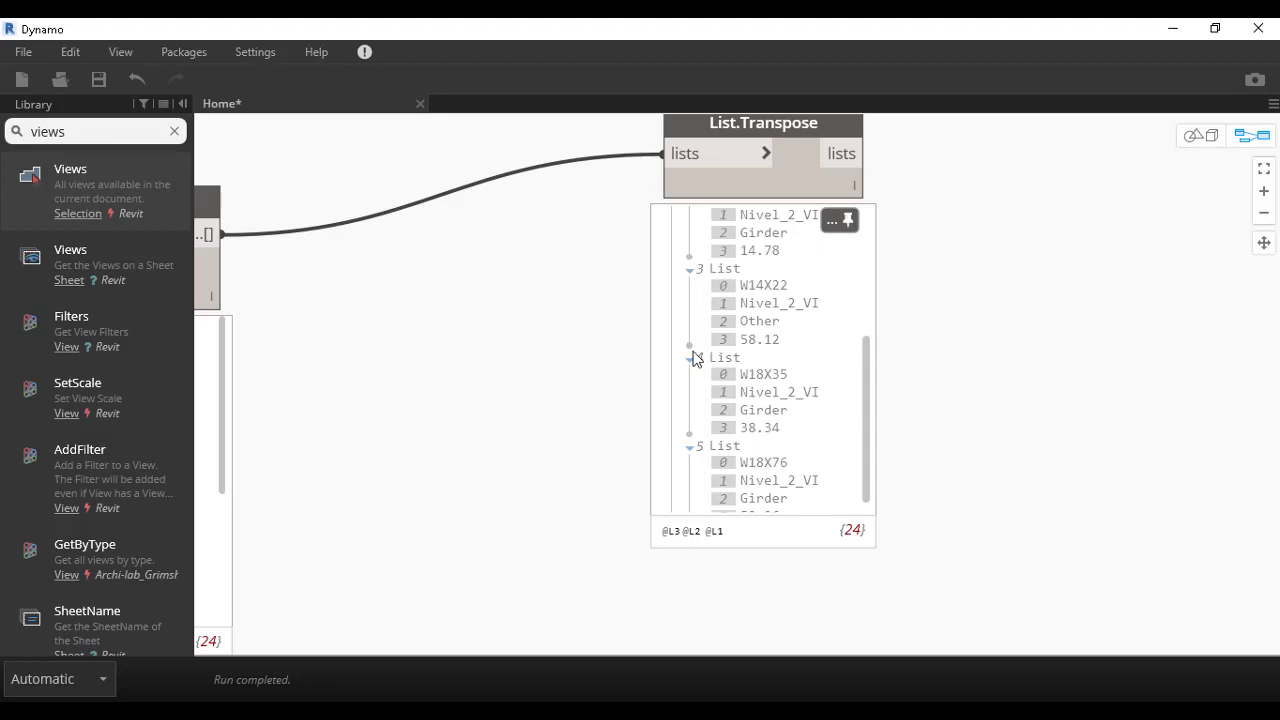
pyautogui.scroll(2, 691, 360)
pyautogui.scroll(3, 691, 360)
pyautogui.scroll(-1, 656, 374)
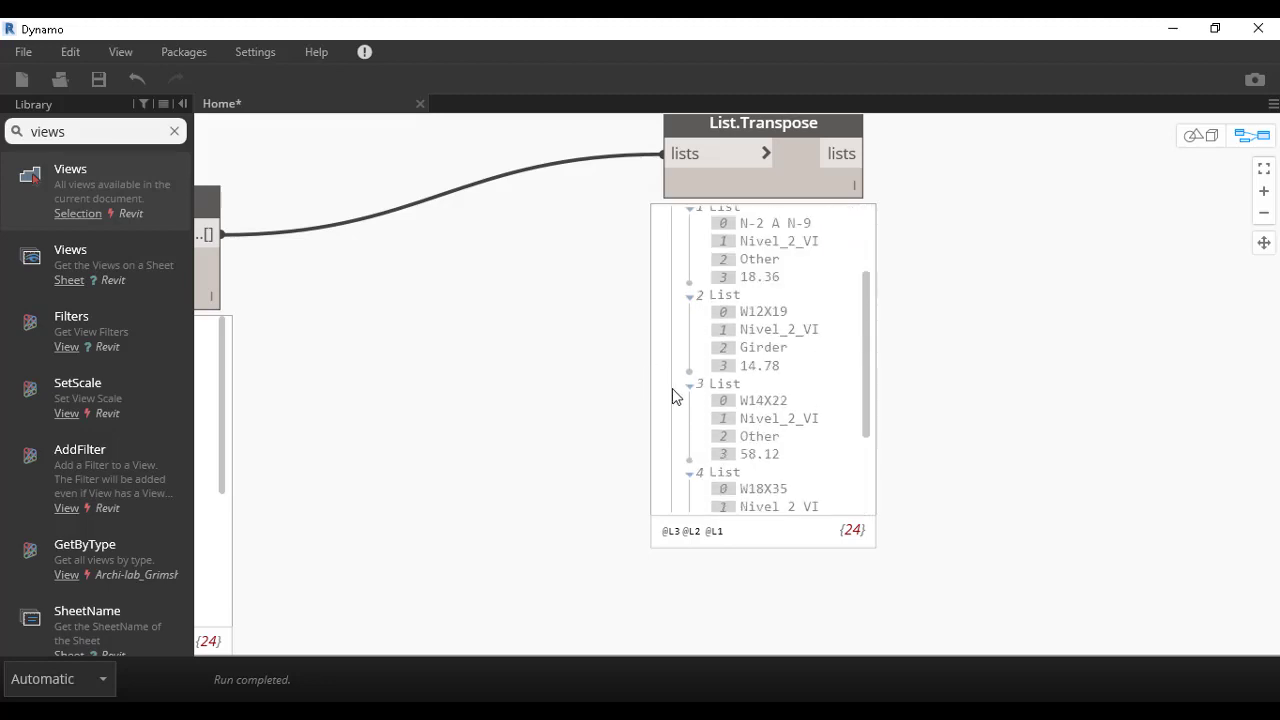
pyautogui.moveTo(574, 329)
pyautogui.mouseDown(button='middle')
pyautogui.moveTo(677, 420)
pyautogui.moveTo(855, 330)
pyautogui.mouseUp(button='middle')
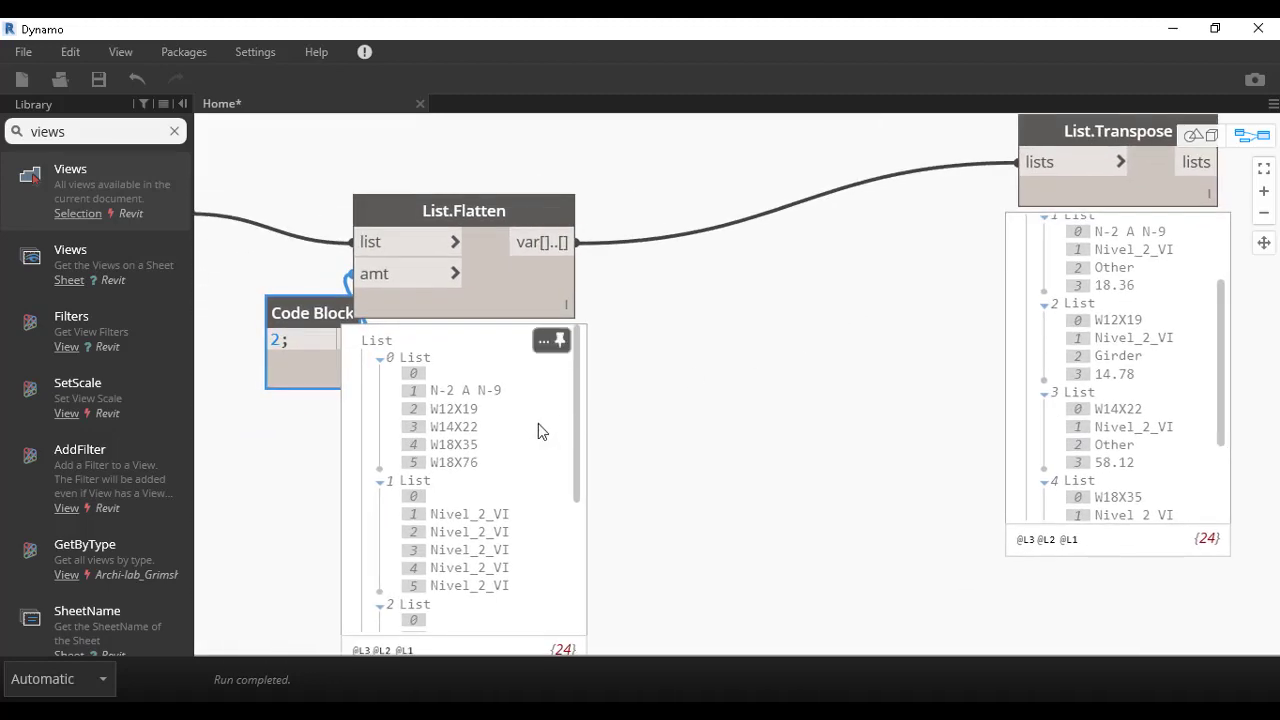
pyautogui.moveTo(577, 470)
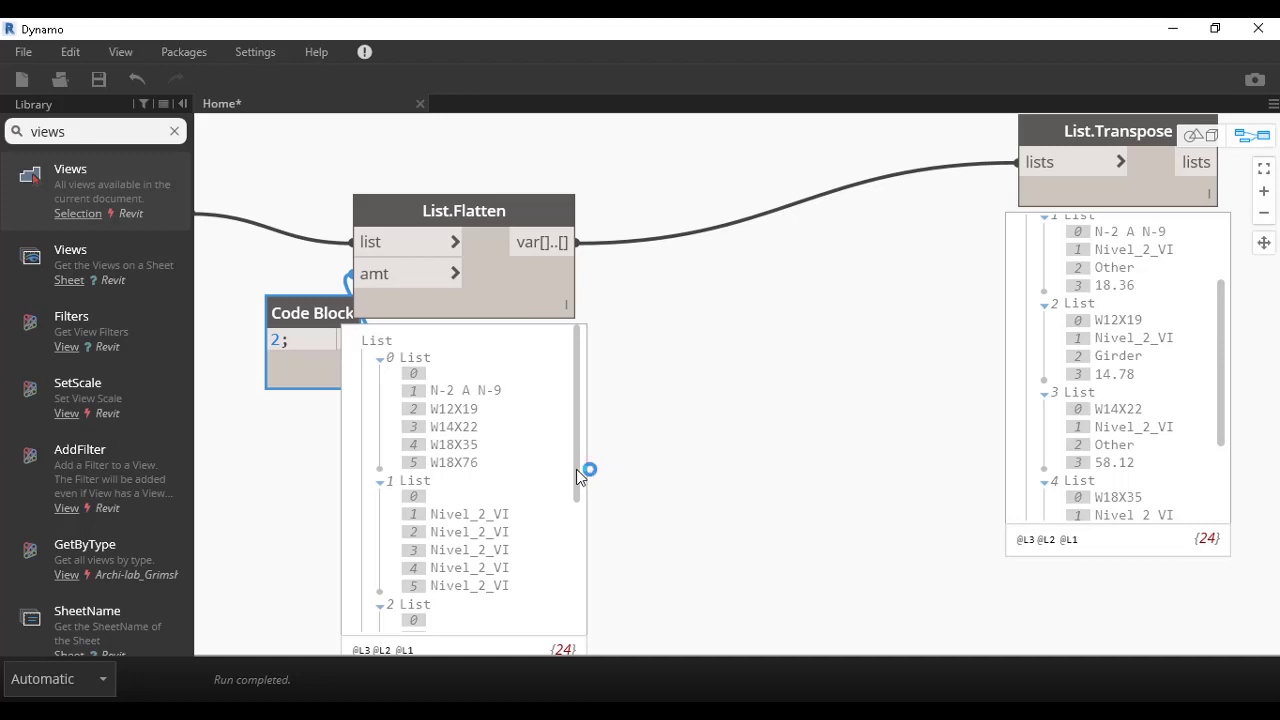
pyautogui.moveTo(706, 443); pyautogui.dragTo(1080, 443, button='middle')
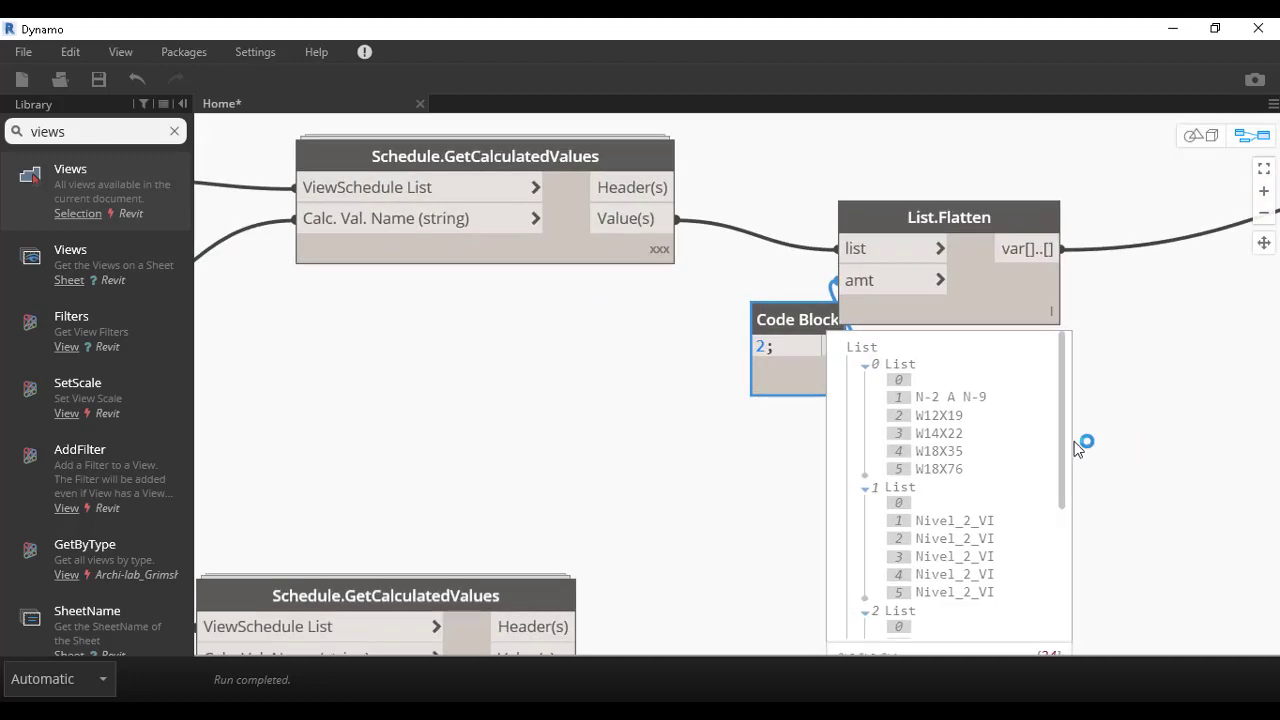
pyautogui.moveTo(823, 337); pyautogui.dragTo(740, 342)
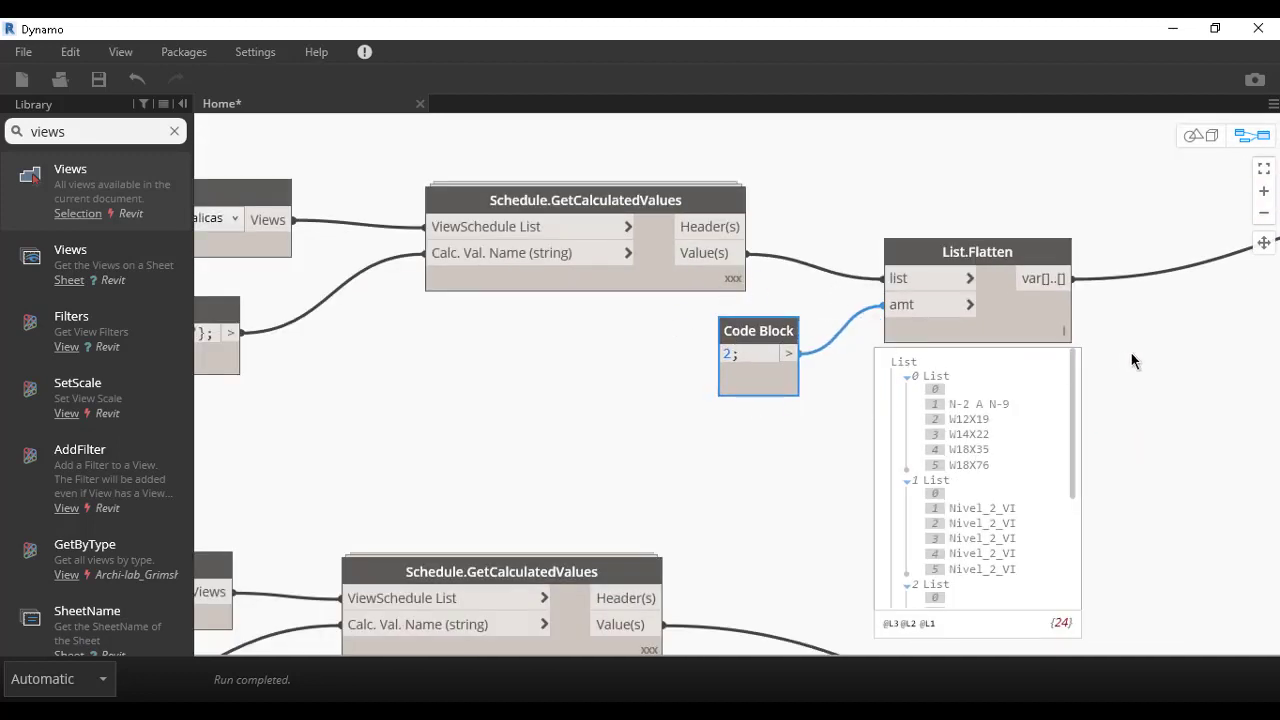
pyautogui.moveTo(1130, 351); pyautogui.dragTo(680, 363, button='middle')
pyautogui.moveTo(916, 218); pyautogui.dragTo(813, 260)
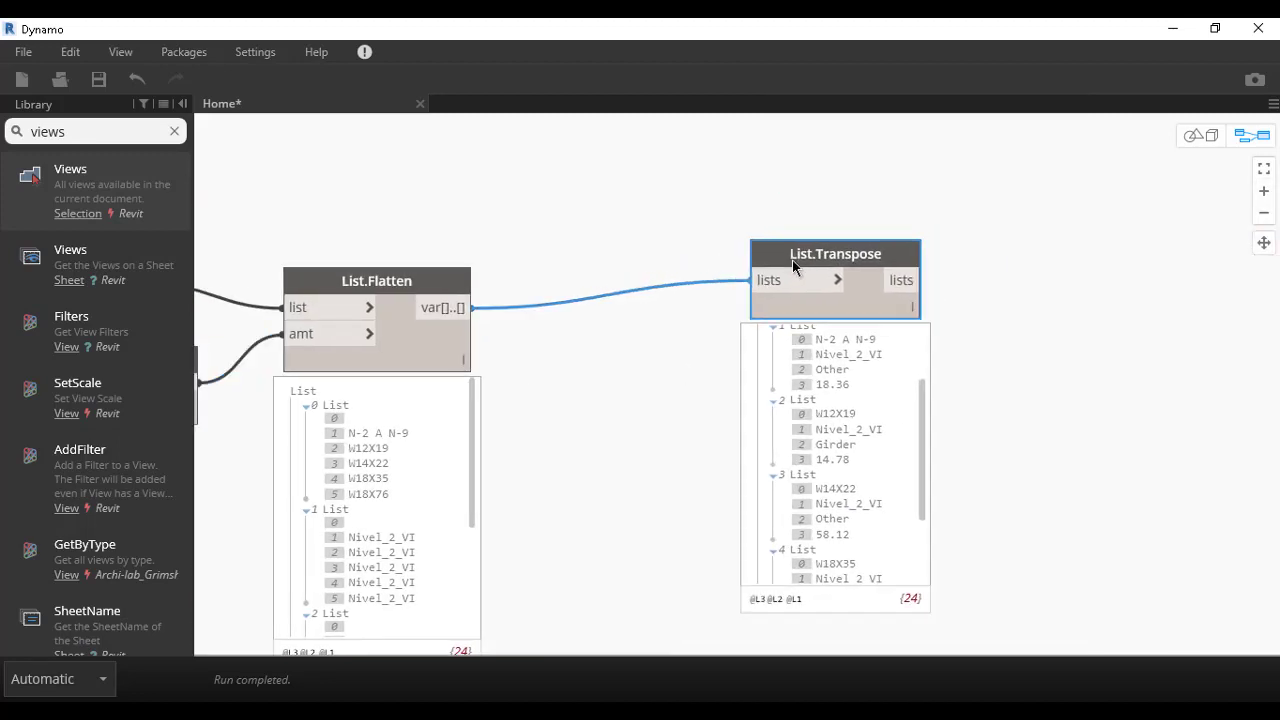
pyautogui.moveTo(563, 344)
pyautogui.mouseDown(button='middle')
pyautogui.moveTo(688, 324)
pyautogui.moveTo(586, 271)
pyautogui.mouseUp(button='middle')
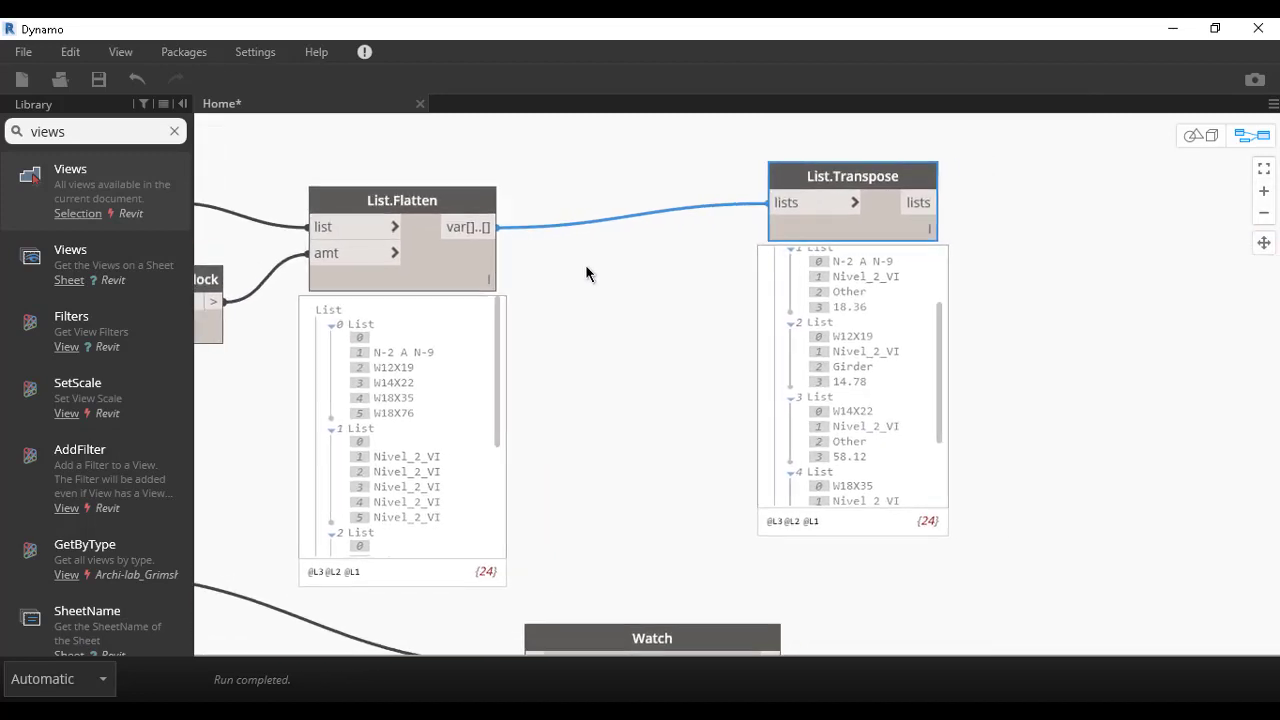
pyautogui.scroll(2, 814, 329)
pyautogui.scroll(2, 785, 323)
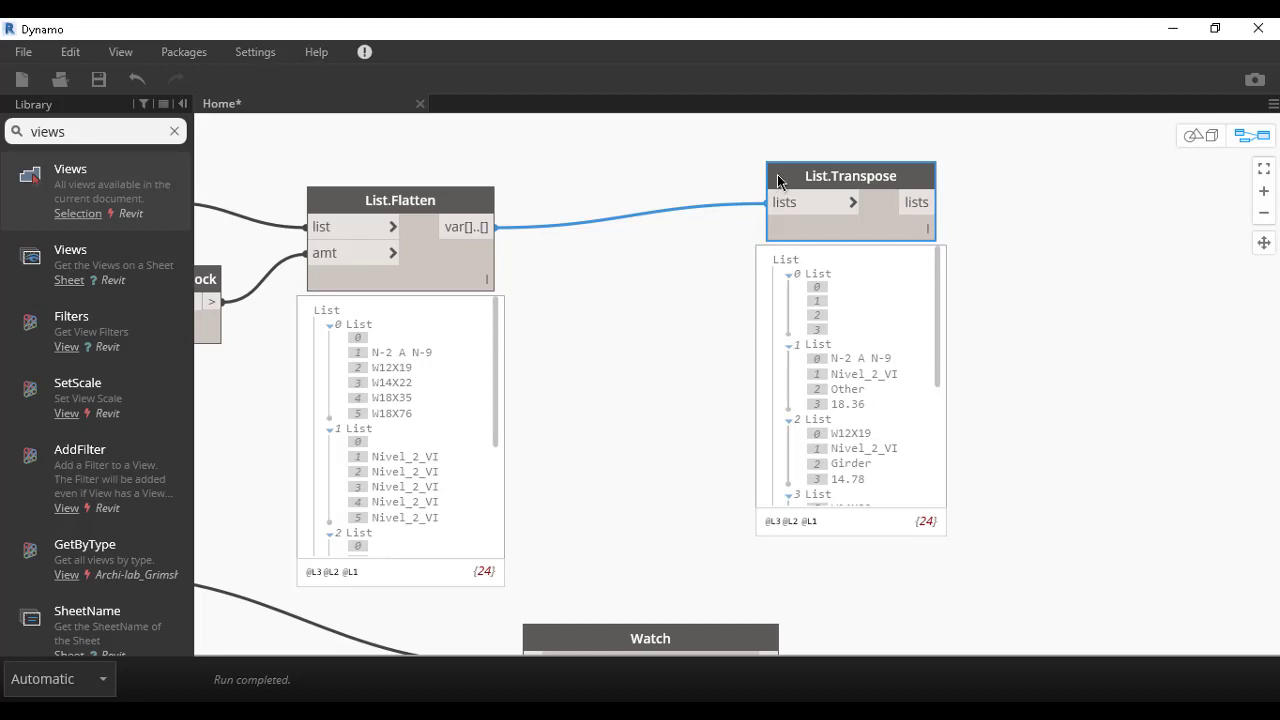
pyautogui.moveTo(778, 177); pyautogui.dragTo(655, 217)
# - Add a List.FirstItem node on List.Transpose's output, returning the header list 0–3
pyautogui.rightClick(905, 223)
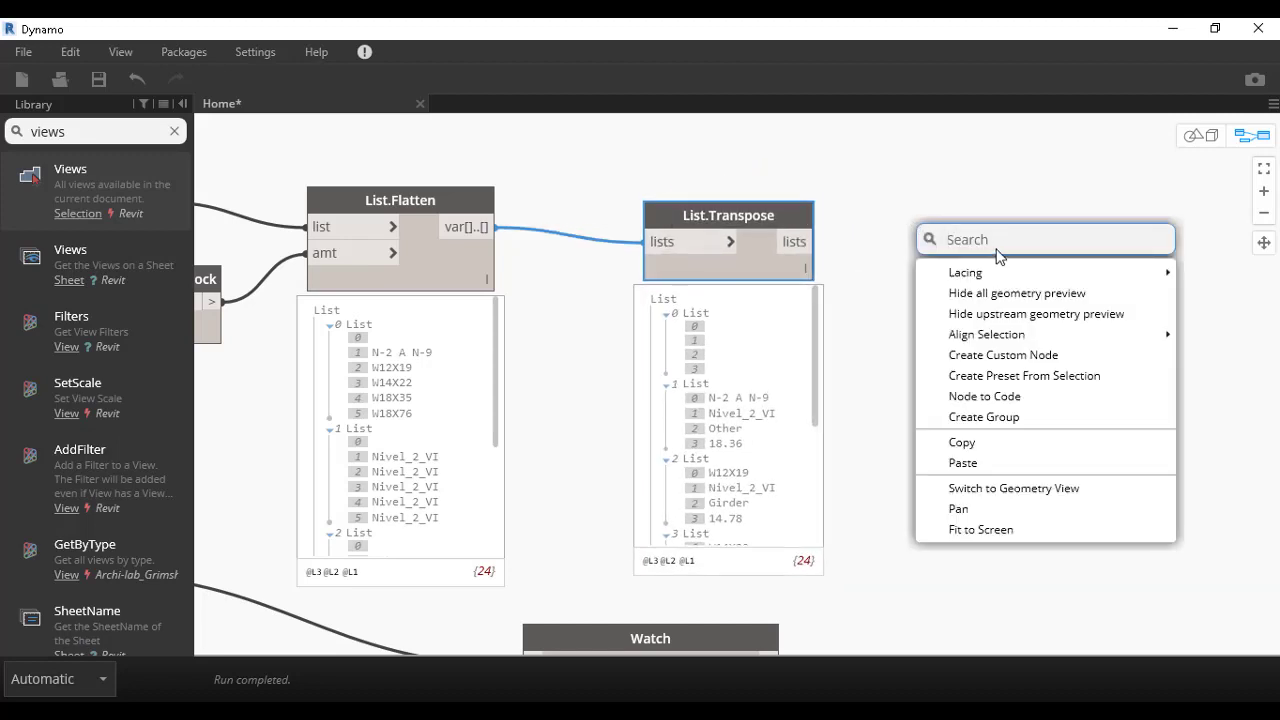
pyautogui.write('rem')
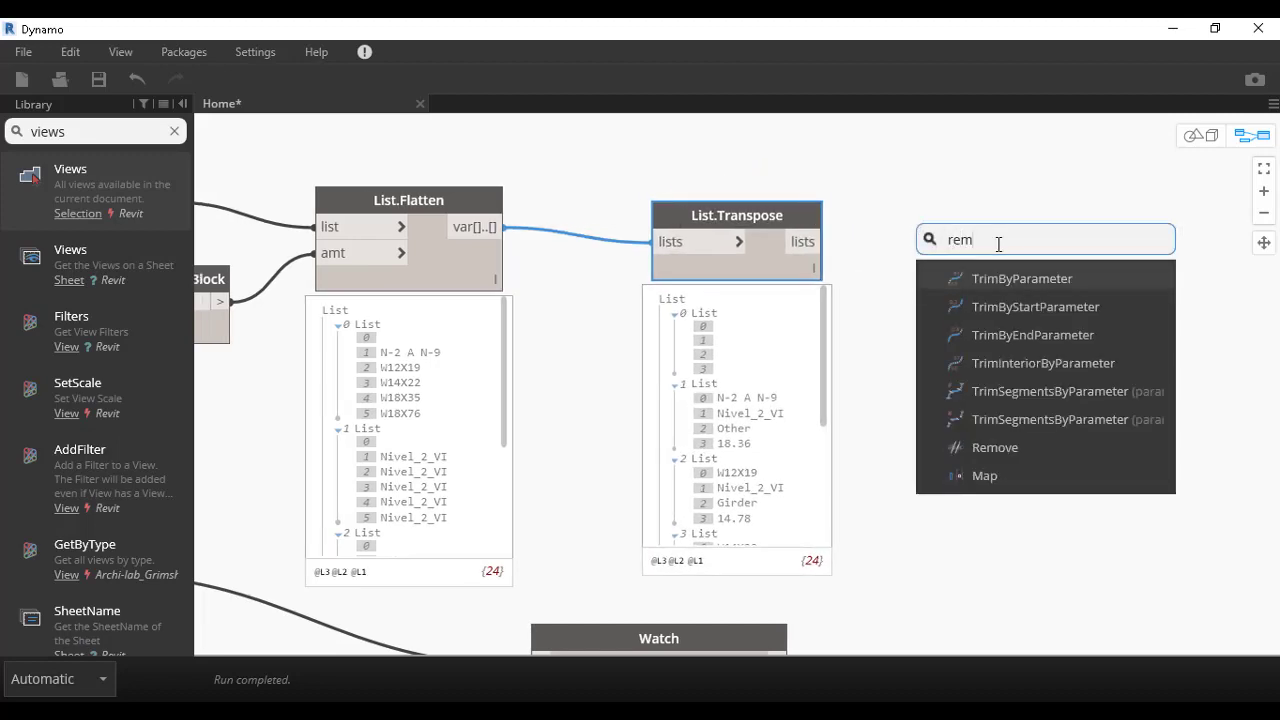
pyautogui.write('ovef')
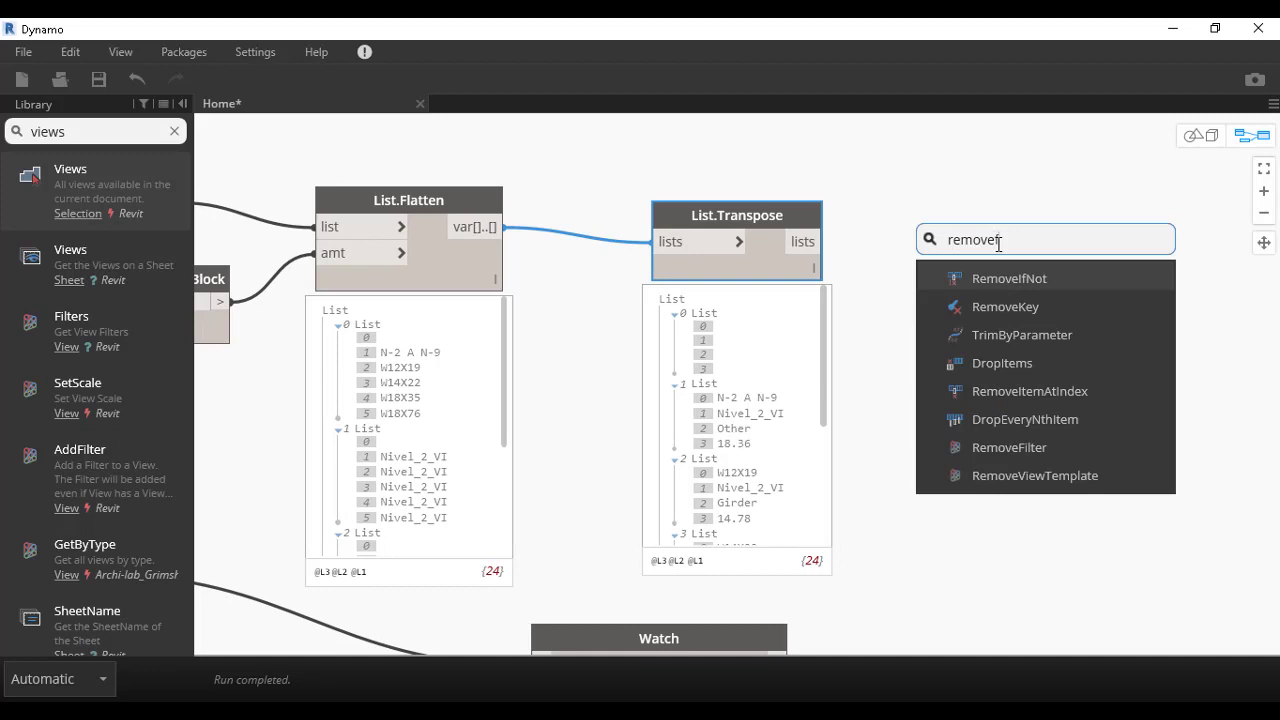
pyautogui.write('ir')
pyautogui.press('BackSpace')
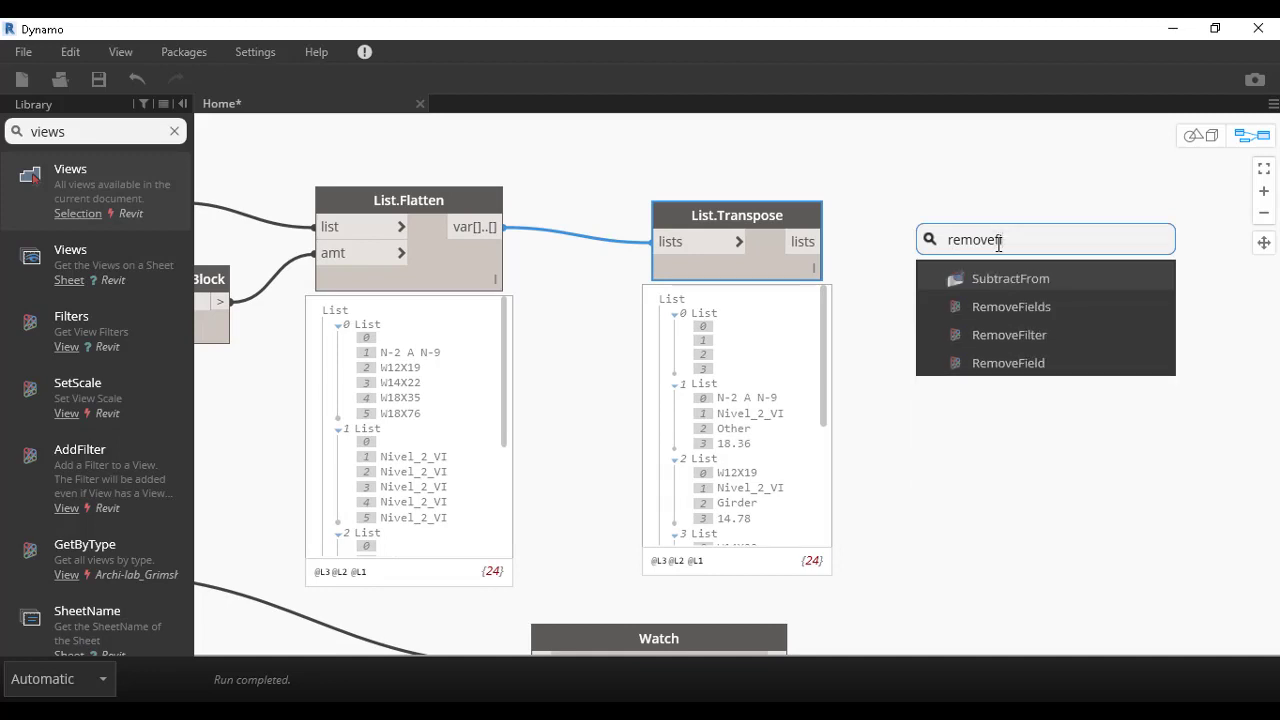
pyautogui.press('BackSpace')
pyautogui.press('BackSpace')
pyautogui.press('BackSpace')
pyautogui.press('BackSpace')
pyautogui.press('BackSpace')
pyautogui.press('BackSpace')
pyautogui.write('firs')
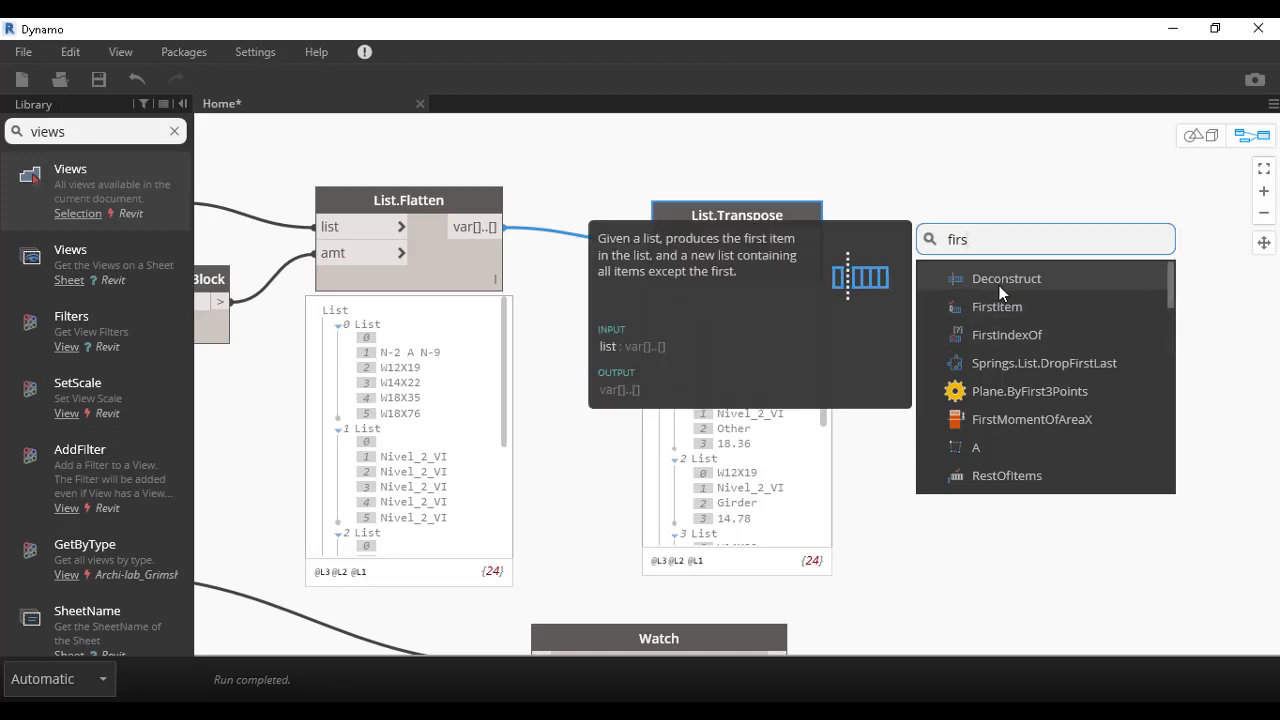
pyautogui.click(990, 306)
pyautogui.moveTo(1000, 335); pyautogui.dragTo(929, 187)
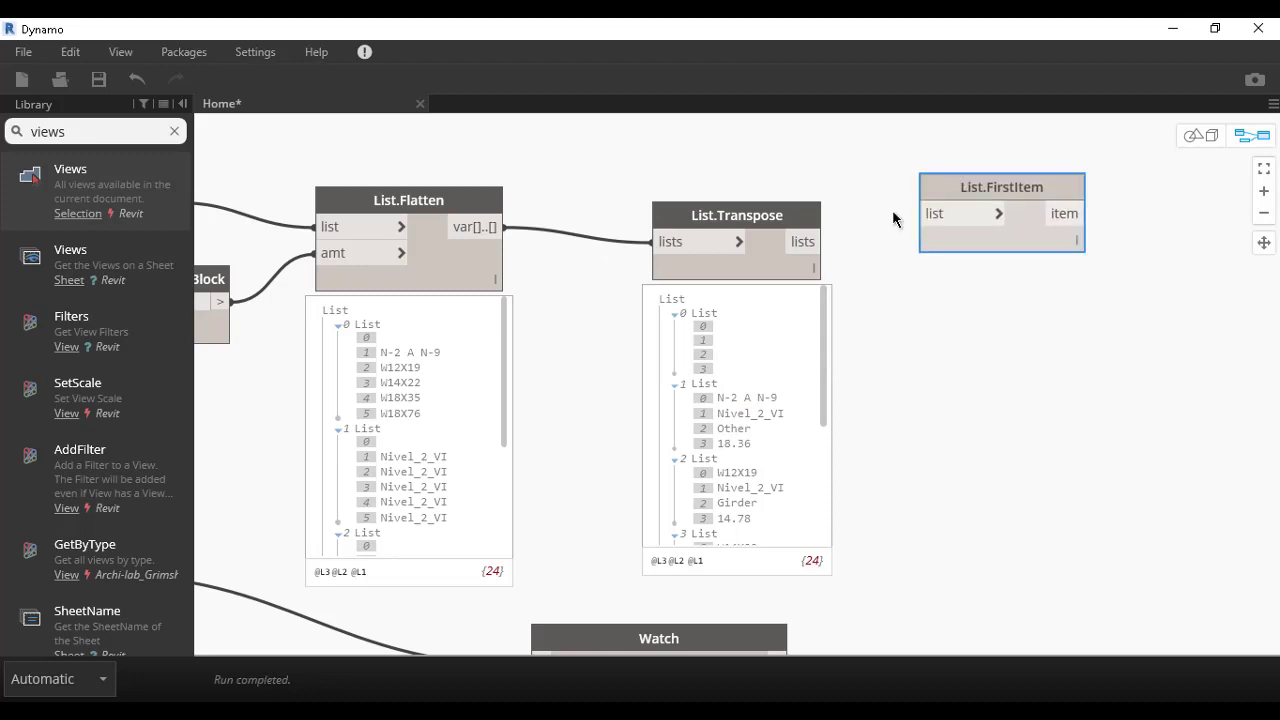
pyautogui.moveTo(806, 248); pyautogui.dragTo(926, 228)
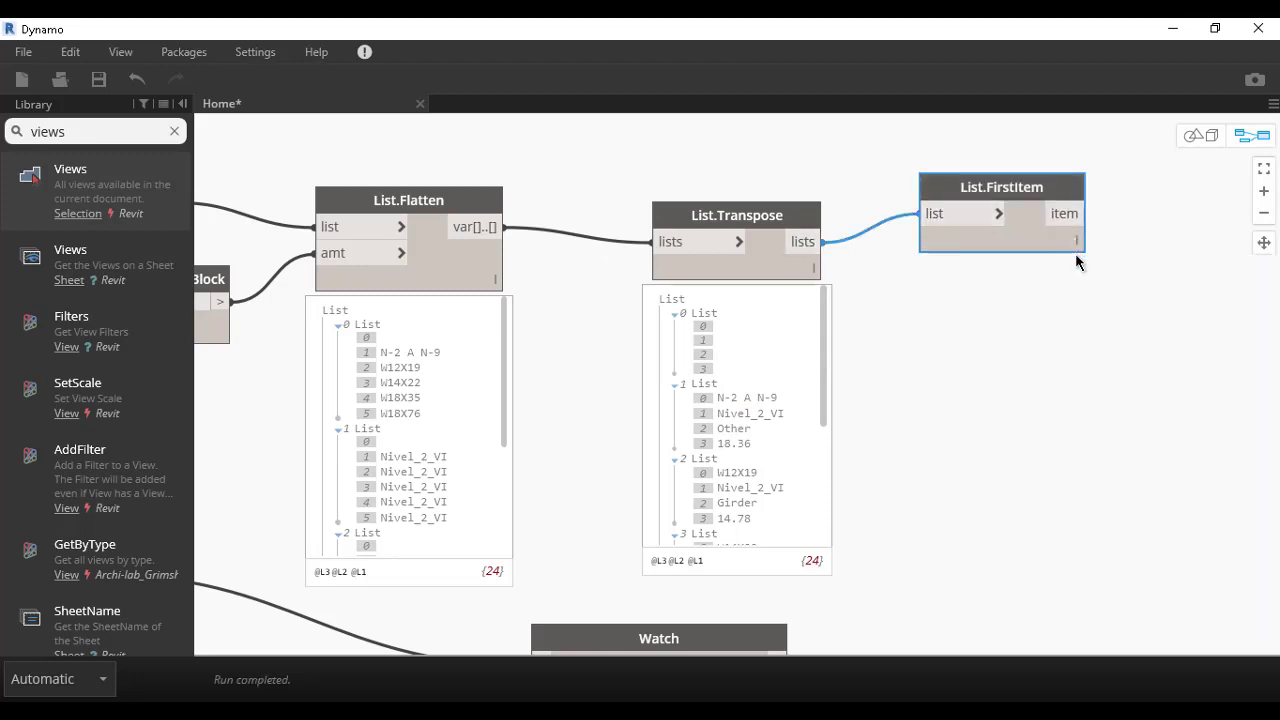
pyautogui.moveTo(1001, 225)
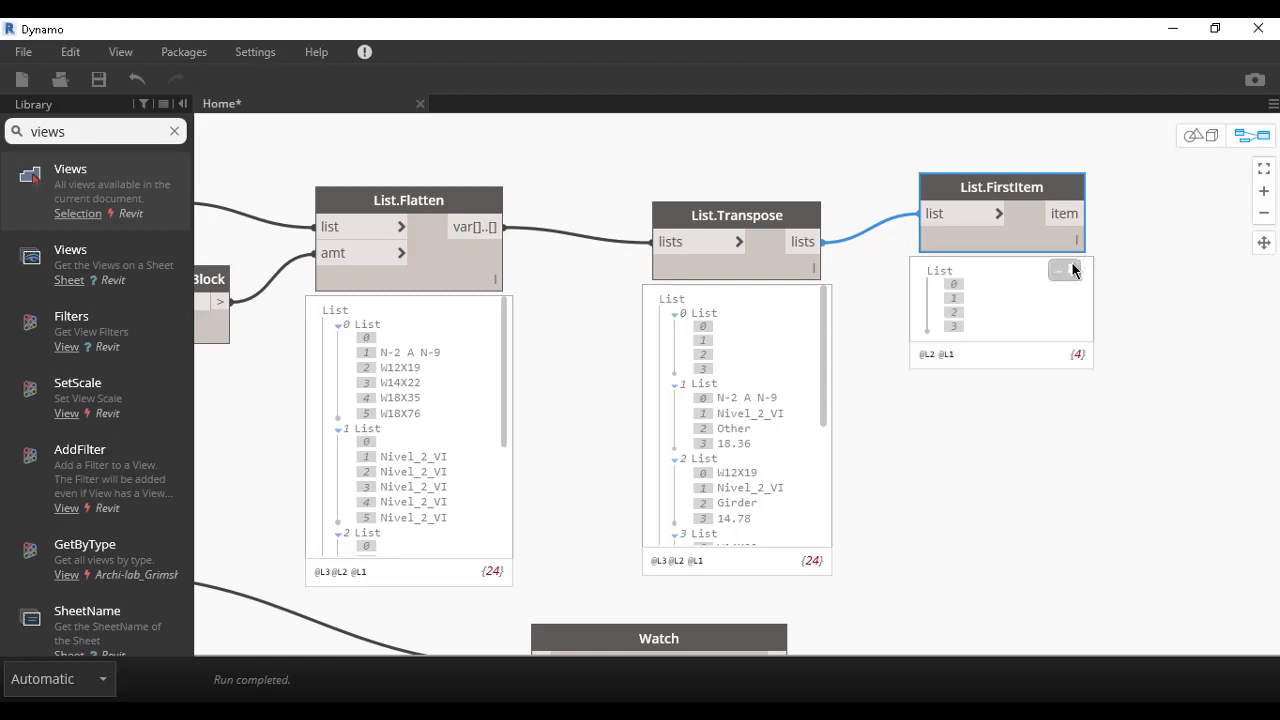
pyautogui.moveTo(1000, 187); pyautogui.dragTo(1014, 94)
pyautogui.moveTo(914, 308); pyautogui.dragTo(705, 260, button='middle')
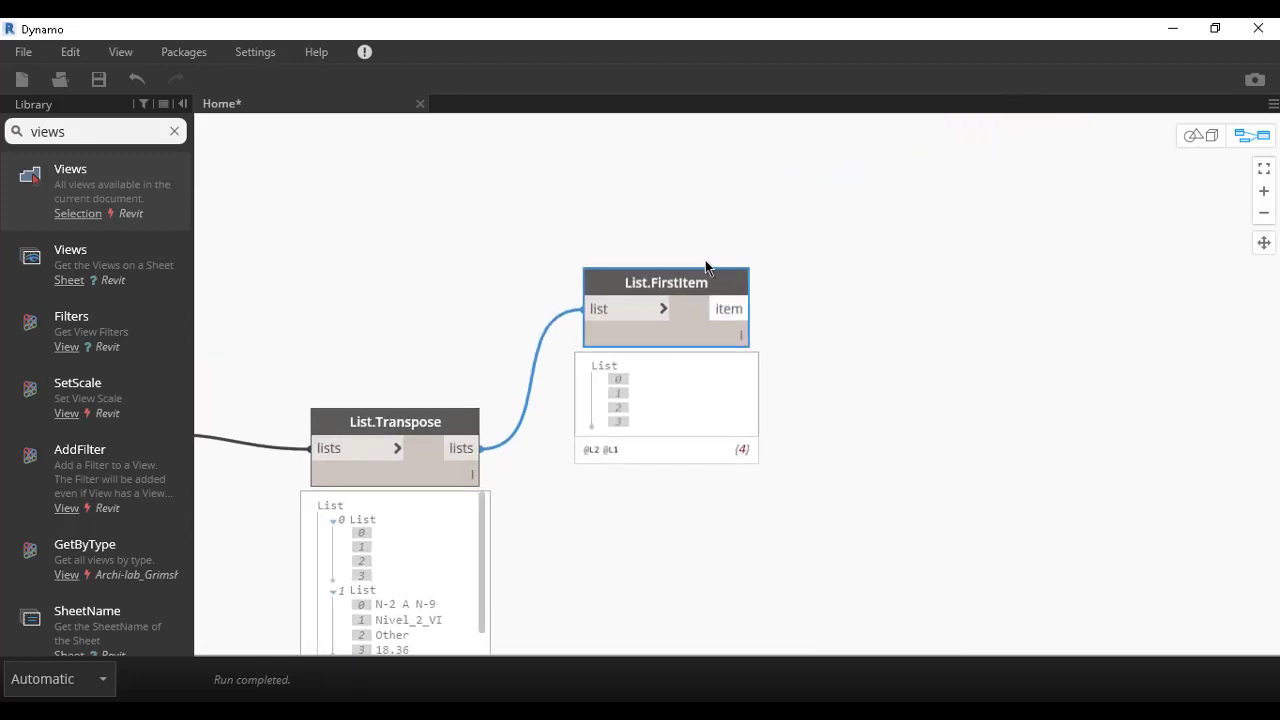
# - Add a List.RemoveItemAtIndex node taking the transposed lists
pyautogui.moveTo(705, 270); pyautogui.dragTo(745, 182)
pyautogui.rightClick(922, 427)
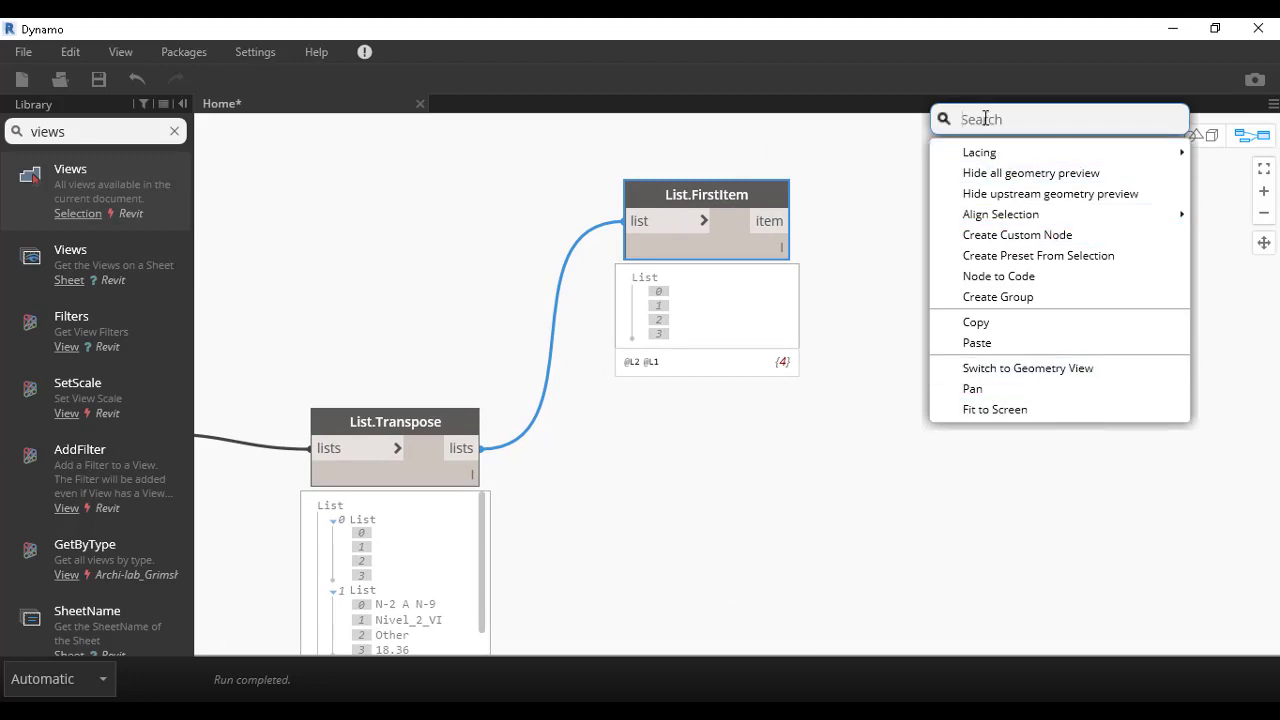
pyautogui.write('remov')
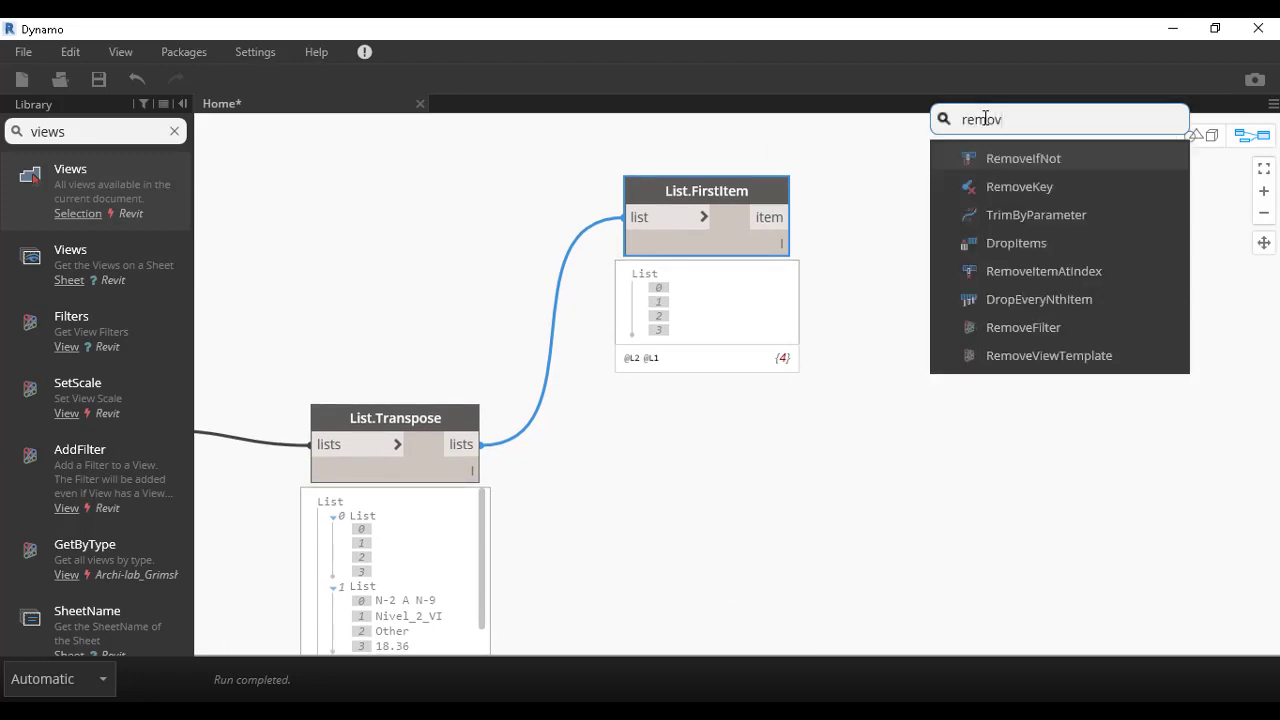
pyautogui.press('Down')
pyautogui.press('Down')
pyautogui.press('Down')
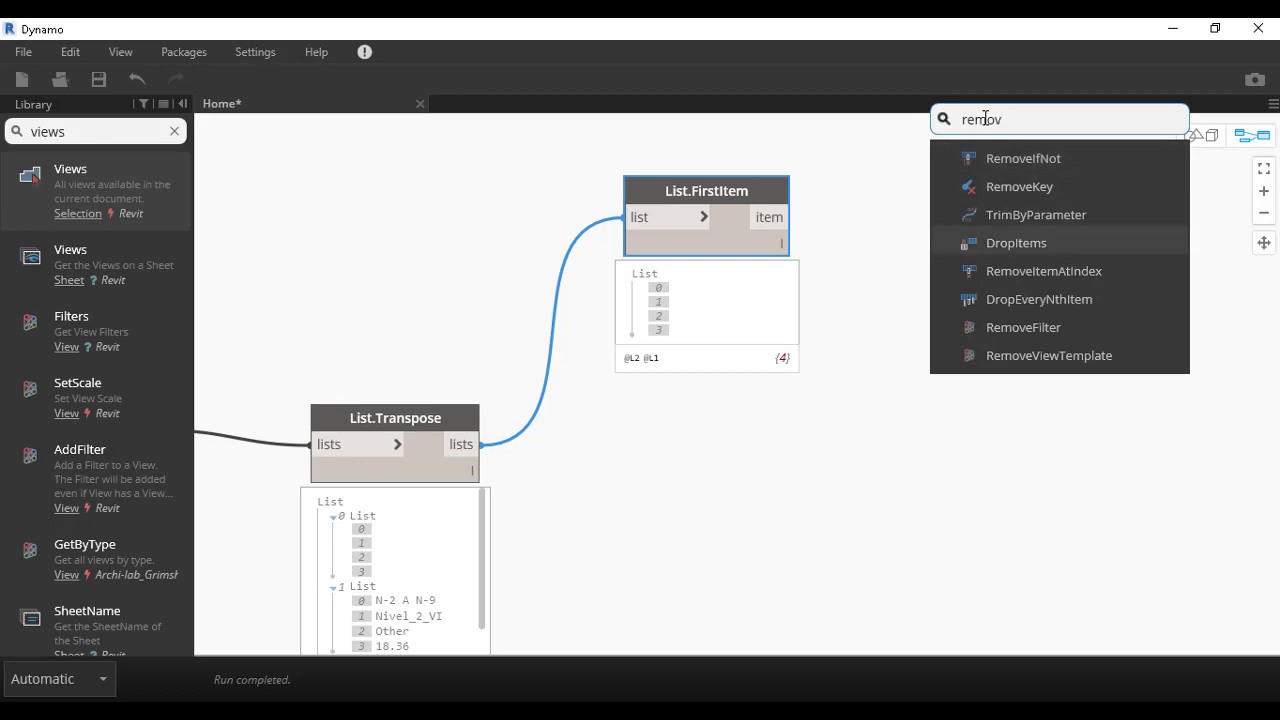
pyautogui.press('Down')
pyautogui.press('Return')
pyautogui.moveTo(1022, 140); pyautogui.dragTo(656, 421)
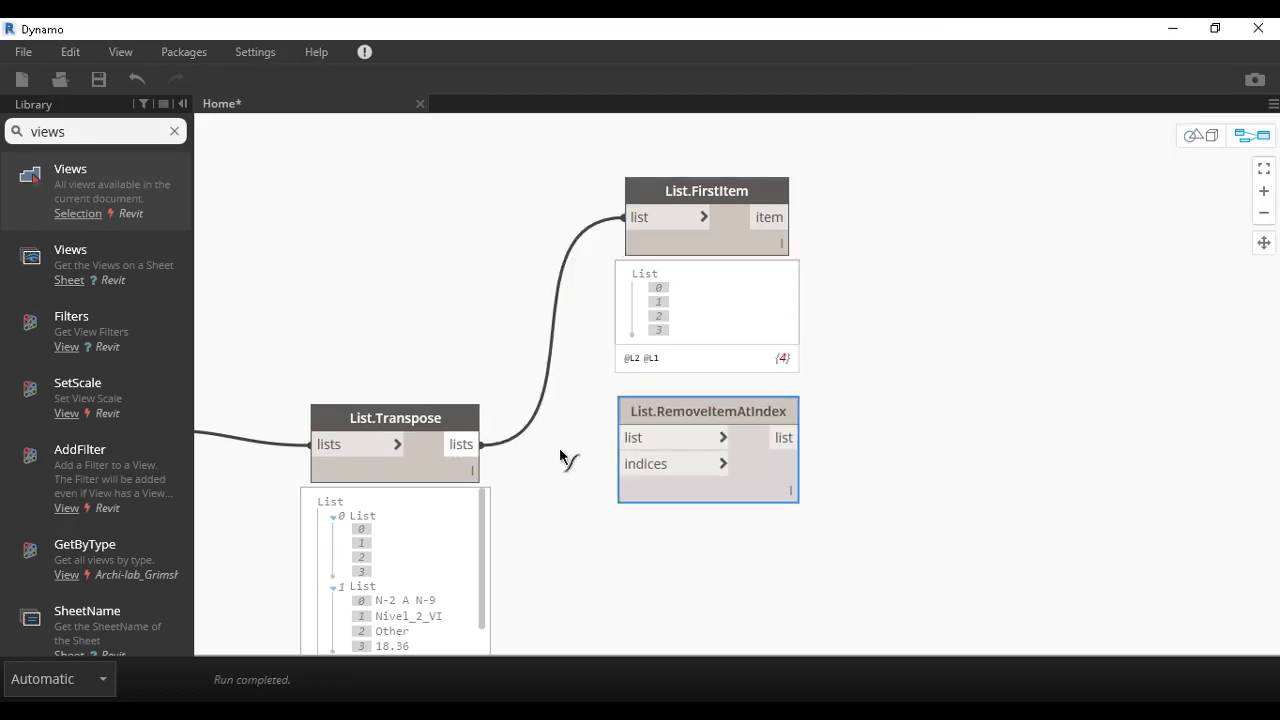
pyautogui.moveTo(461, 444); pyautogui.dragTo(623, 437)
# - Feed a Code Block of 0 into its indices to drop the header sublist
pyautogui.doubleClick(575, 487)
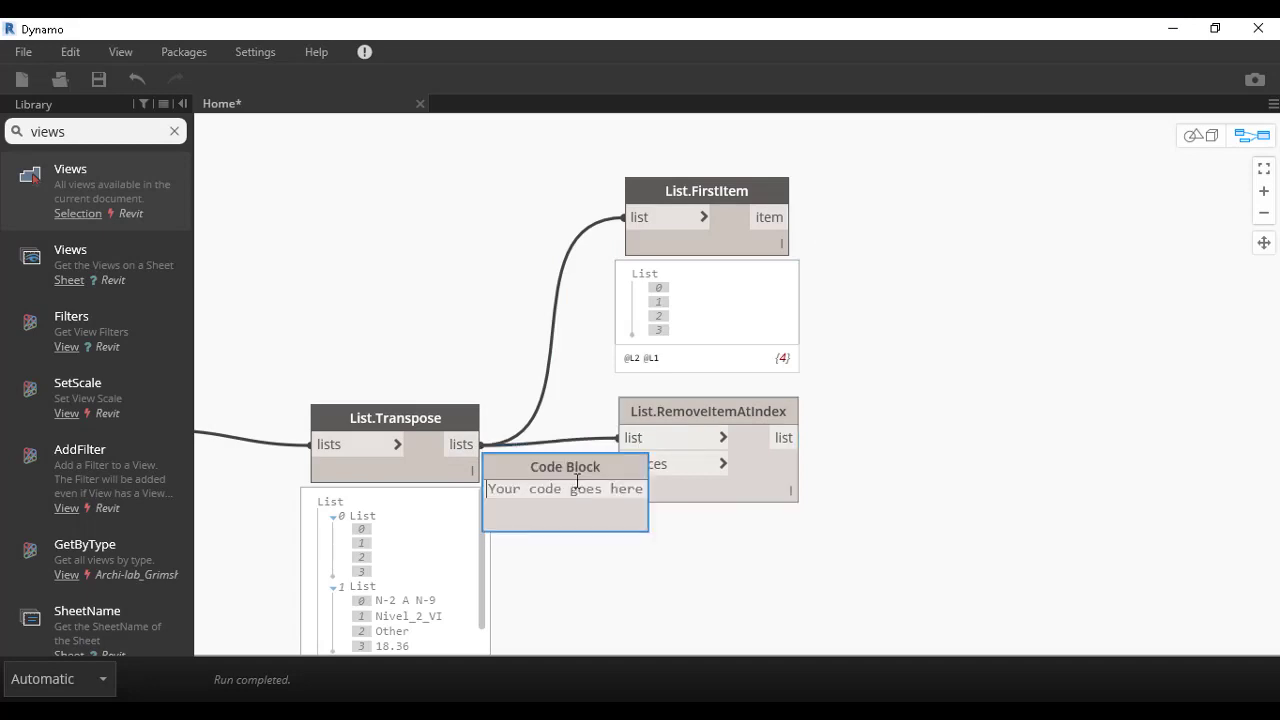
pyautogui.write('0;')
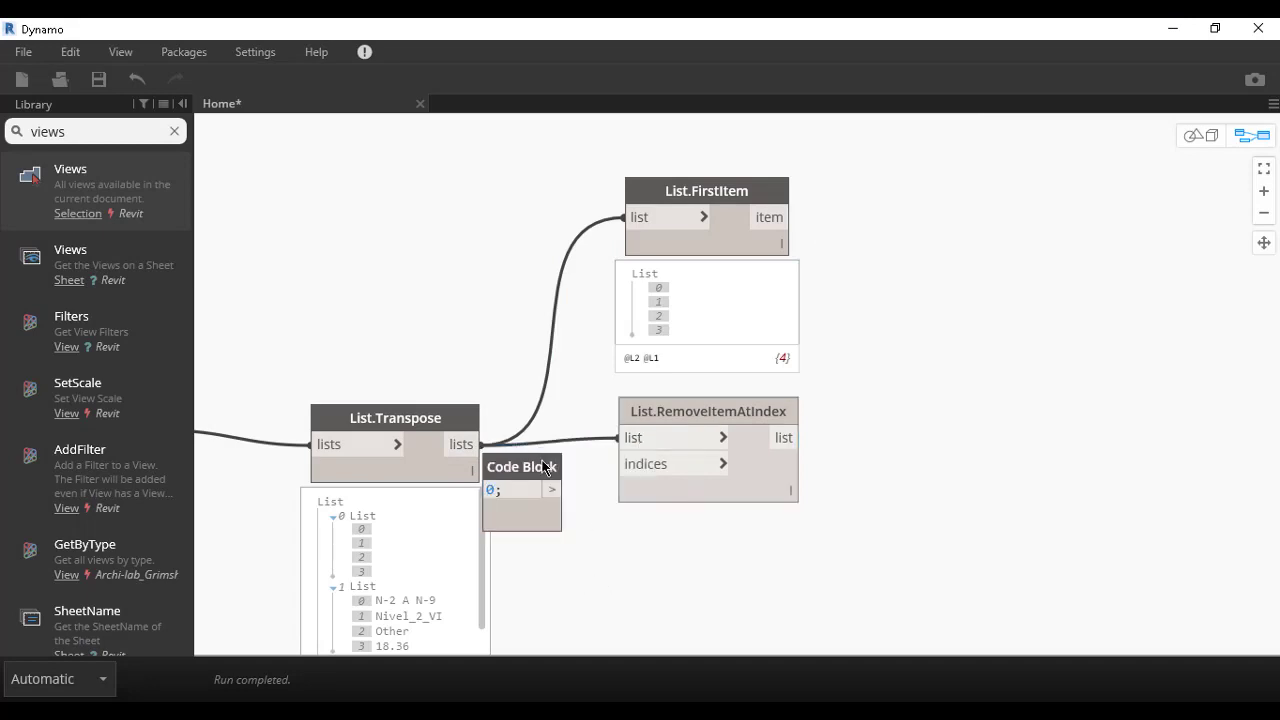
pyautogui.moveTo(544, 467)
pyautogui.mouseDown()
pyautogui.moveTo(580, 491)
pyautogui.moveTo(645, 468)
pyautogui.mouseUp()
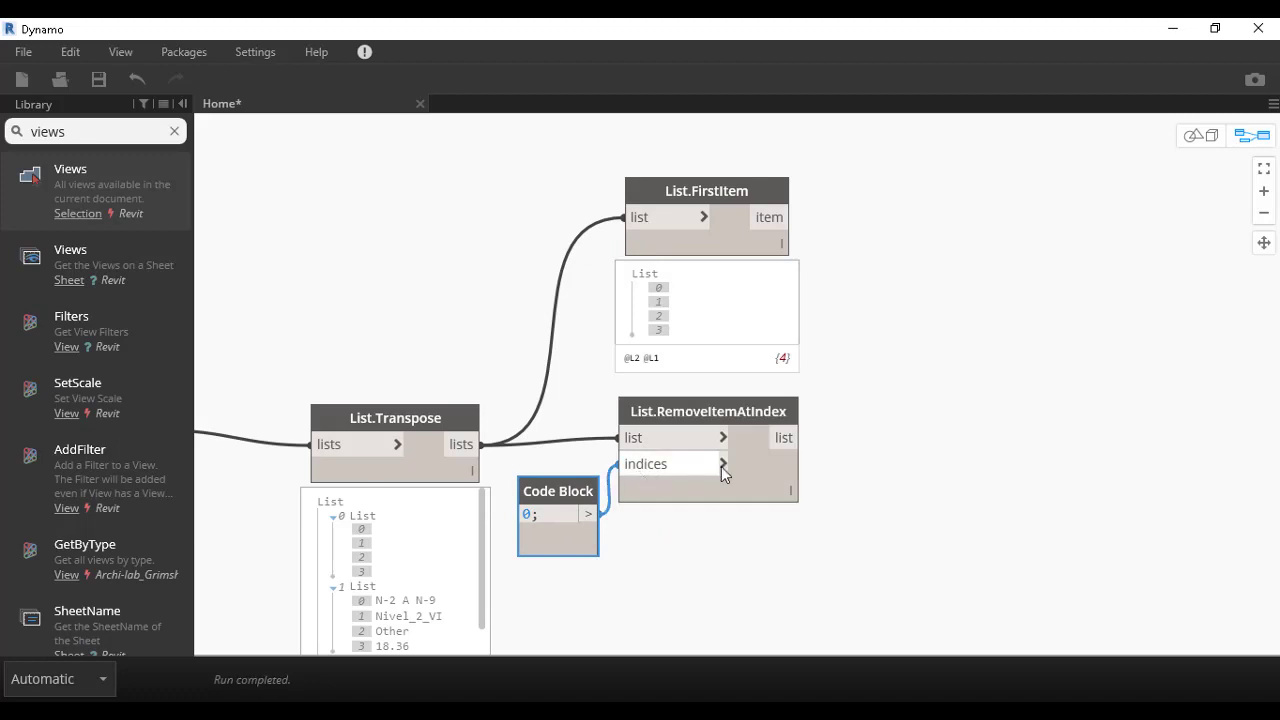
pyautogui.click(790, 525)
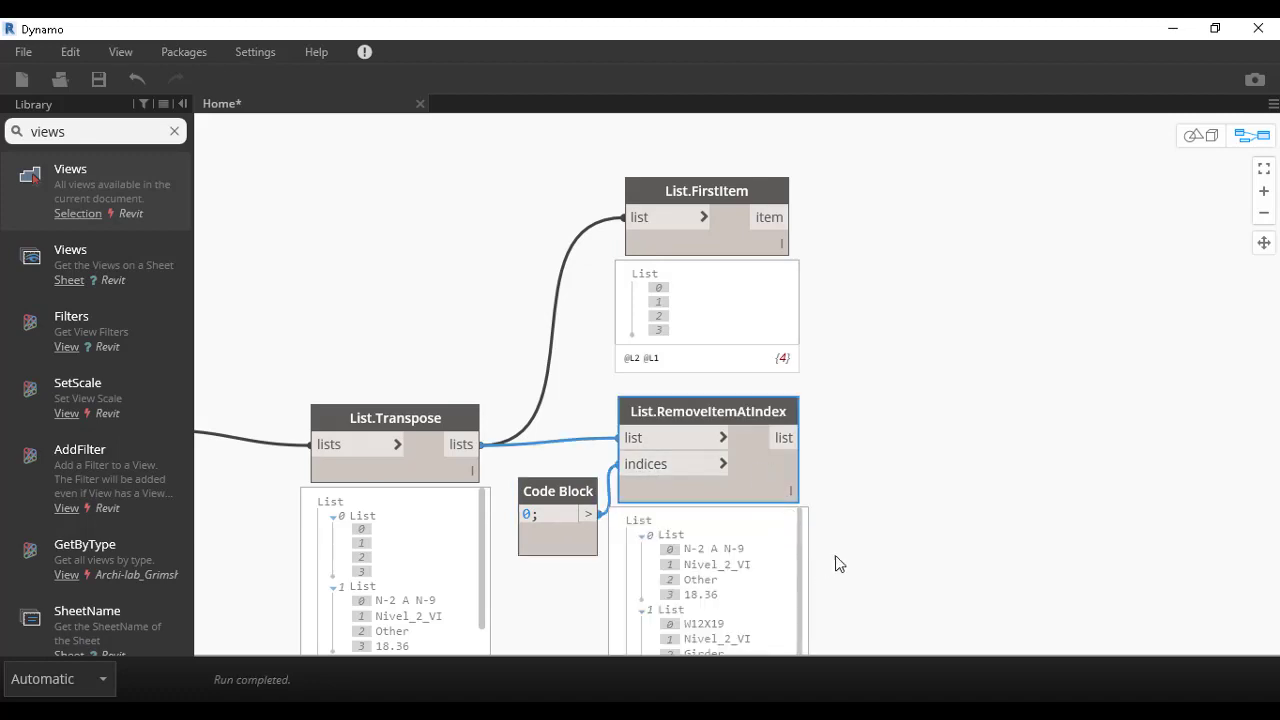
pyautogui.moveTo(837, 563); pyautogui.dragTo(888, 270, button='middle')
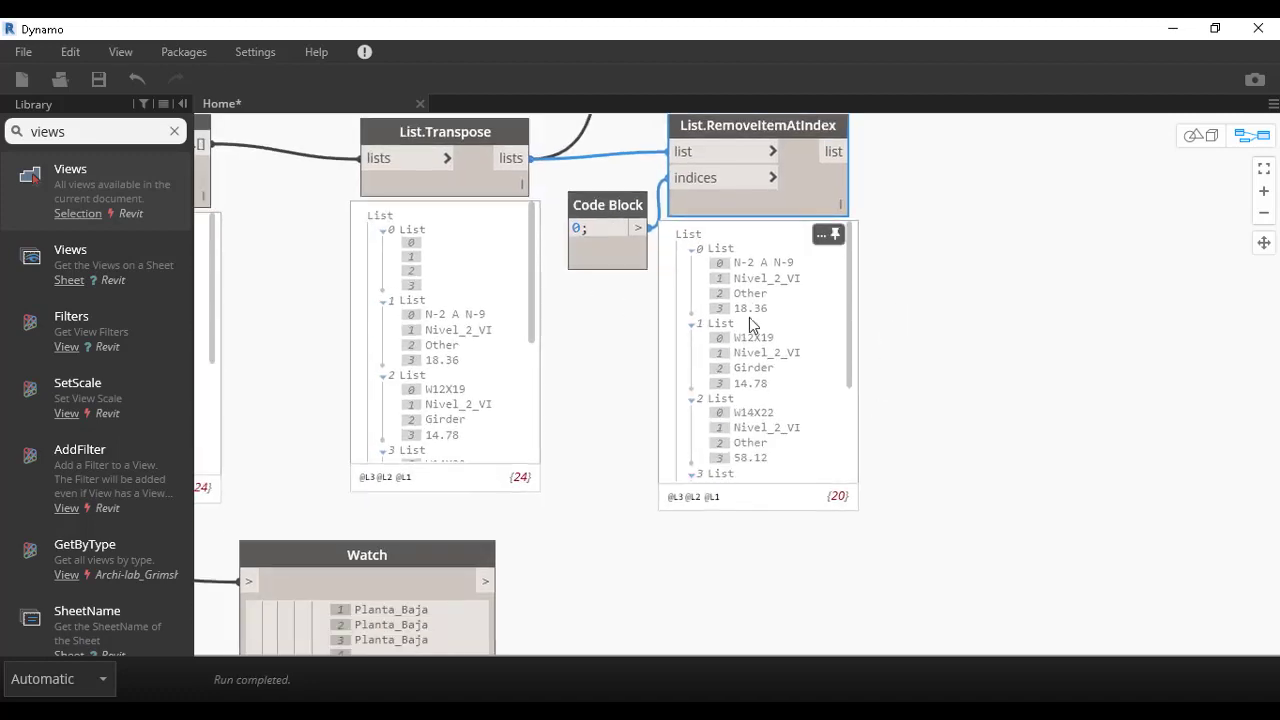
# - Delete the List.FirstItem node
pyautogui.scroll(-2, 786, 330)
pyautogui.scroll(3, 857, 329)
pyautogui.moveTo(800, 160); pyautogui.dragTo(870, 278, button='middle')
pyautogui.scroll(-4, 870, 278)
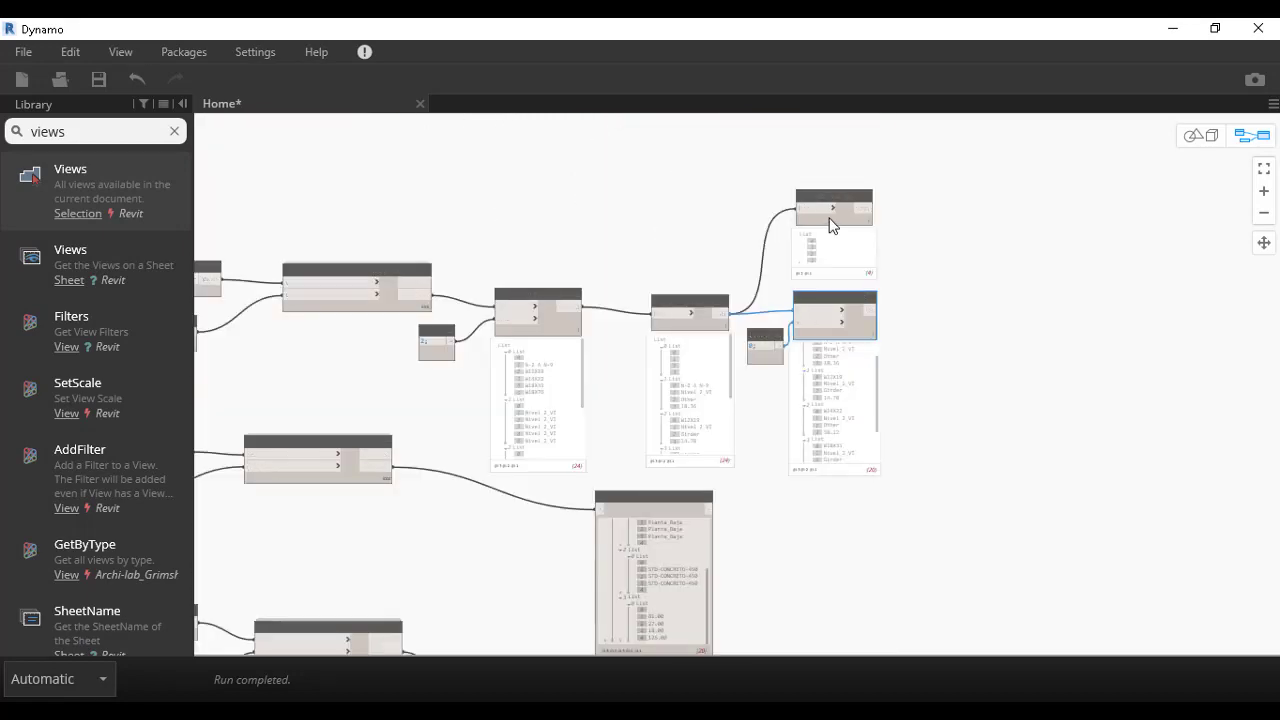
pyautogui.click(834, 202)
pyautogui.scroll(4, 880, 282)
pyautogui.press('Delete')
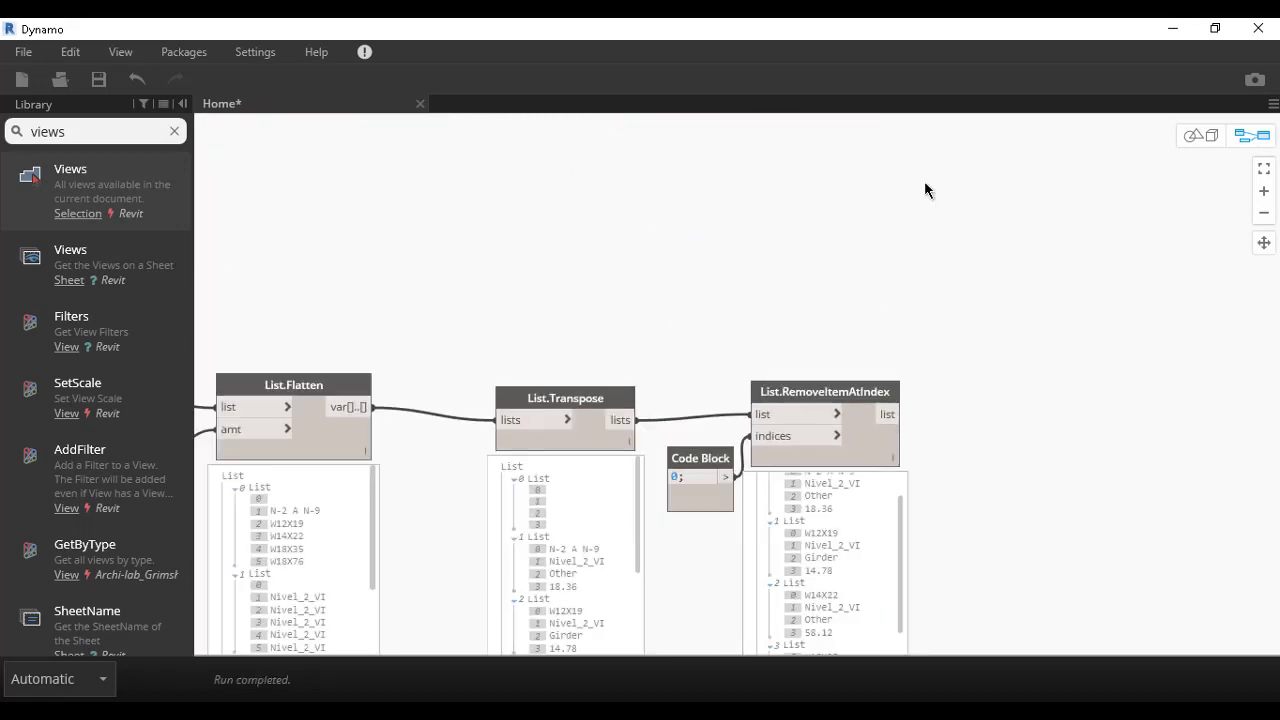
# - Delete the Watch node on the second schedule's values
pyautogui.scroll(-3, 863, 329)
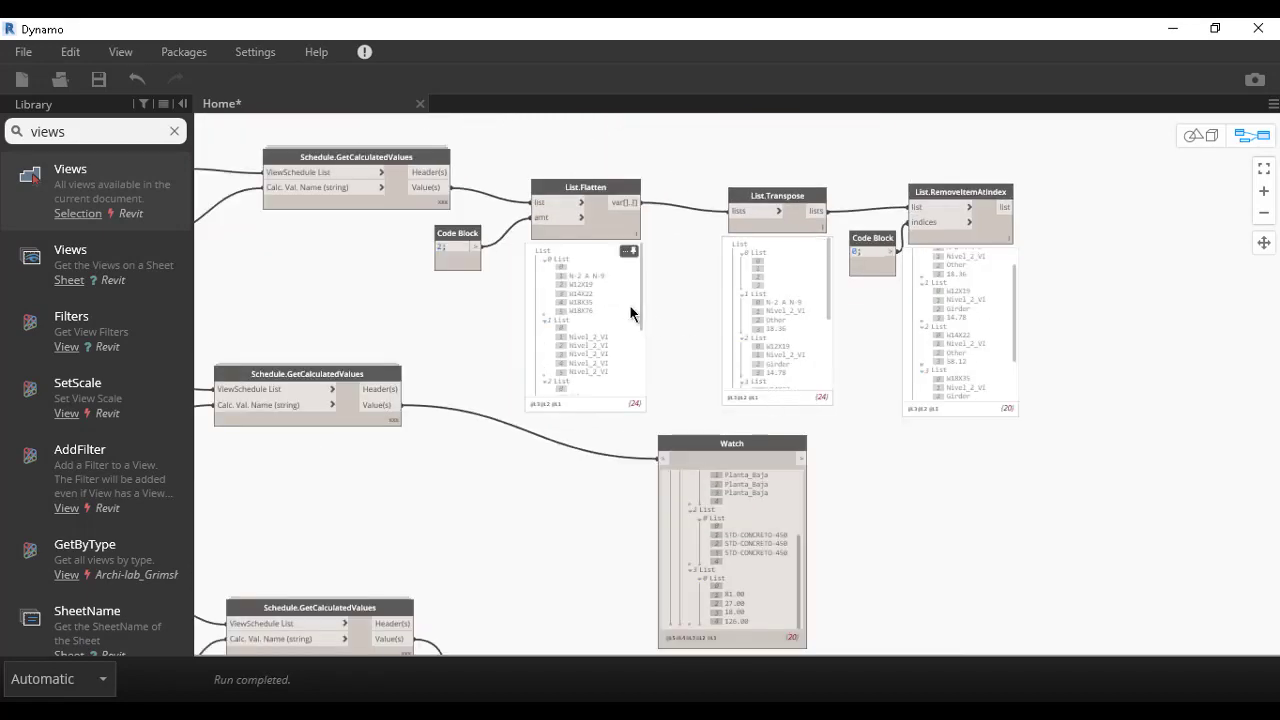
pyautogui.moveTo(622, 300); pyautogui.dragTo(702, 273, button='middle')
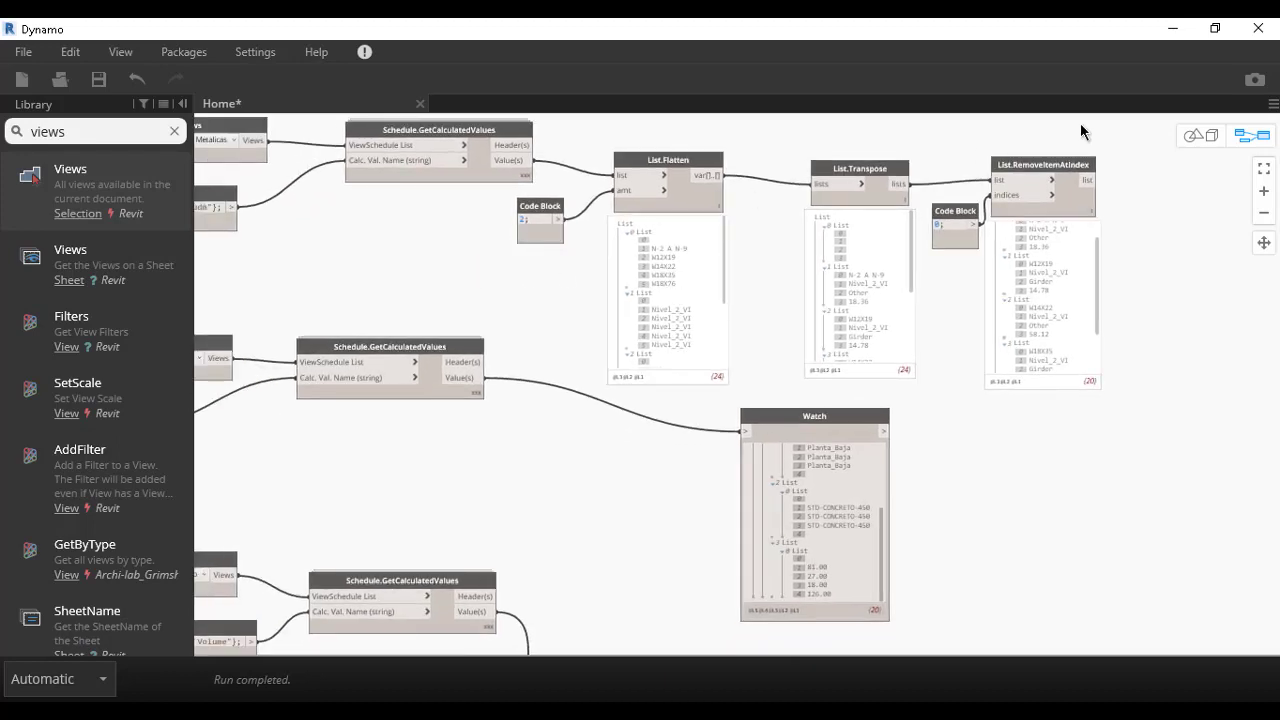
pyautogui.moveTo(1080, 127)
pyautogui.mouseDown()
pyautogui.moveTo(673, 232)
pyautogui.moveTo(543, 229)
pyautogui.mouseUp()
pyautogui.moveTo(600, 309); pyautogui.dragTo(592, 208, button='middle')
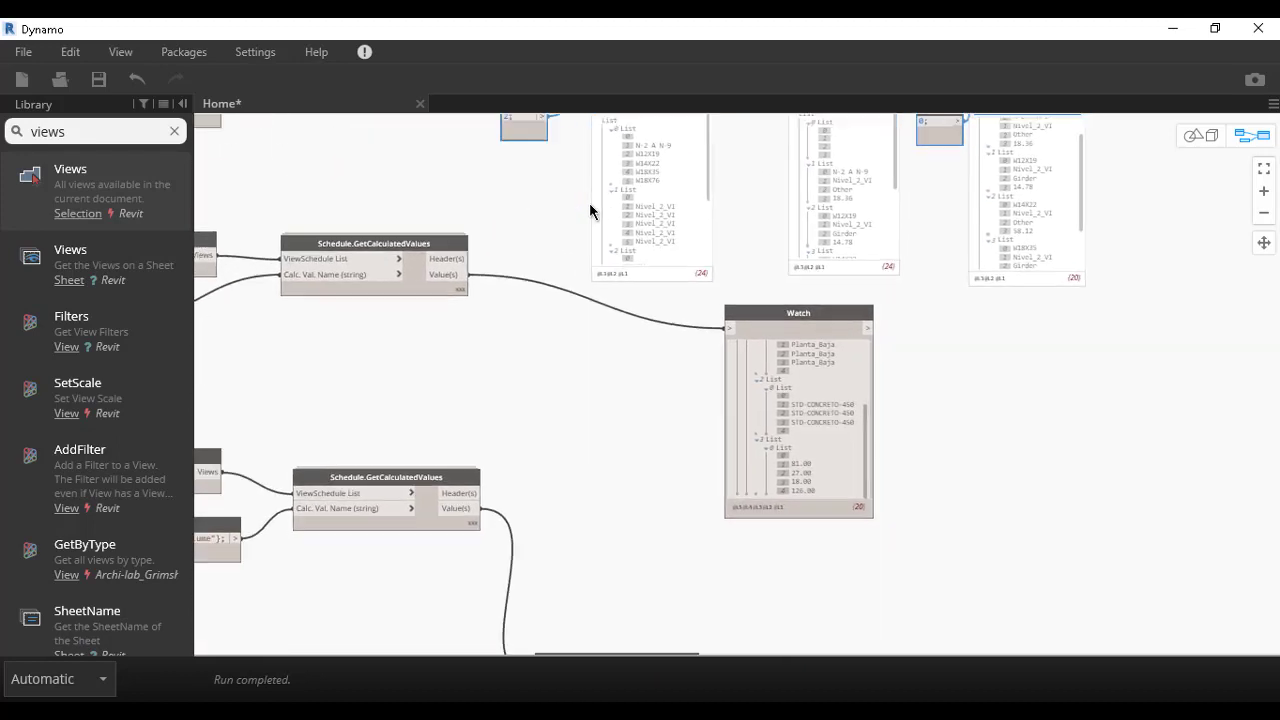
pyautogui.moveTo(764, 325); pyautogui.dragTo(759, 410)
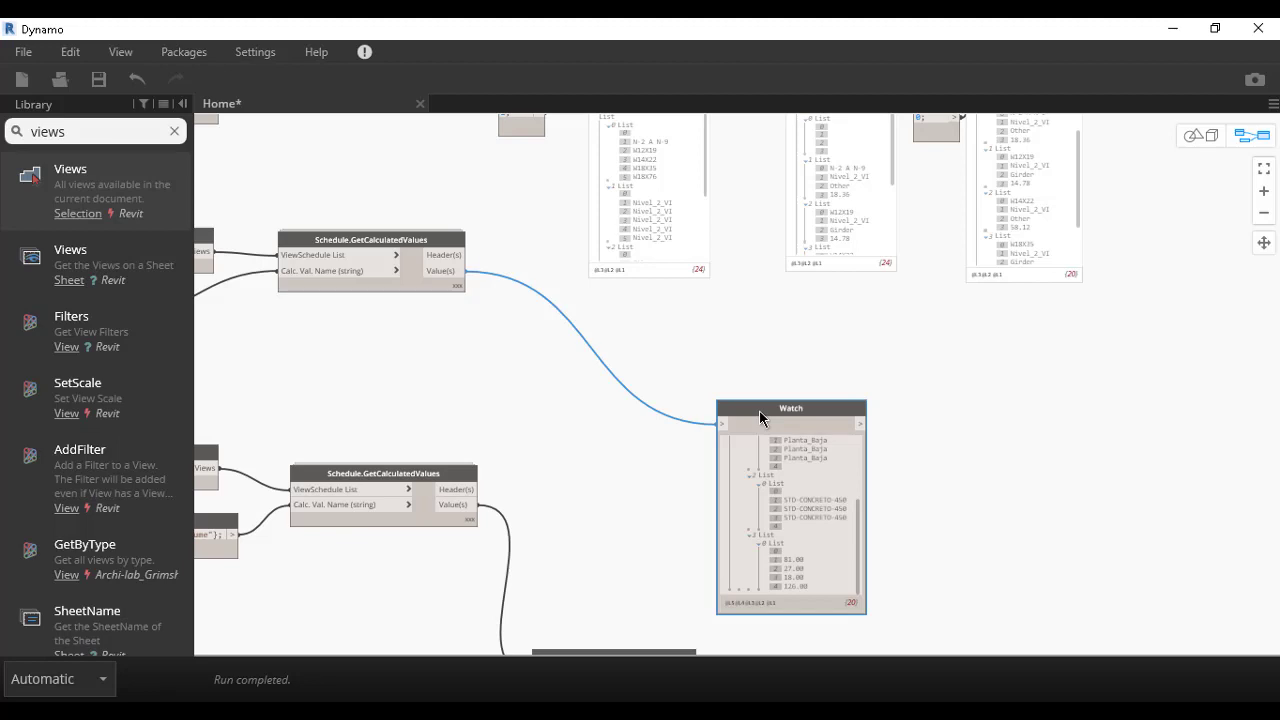
pyautogui.press('Delete')
pyautogui.scroll(-3, 759, 410)
pyautogui.moveTo(940, 420); pyautogui.dragTo(626, 179)
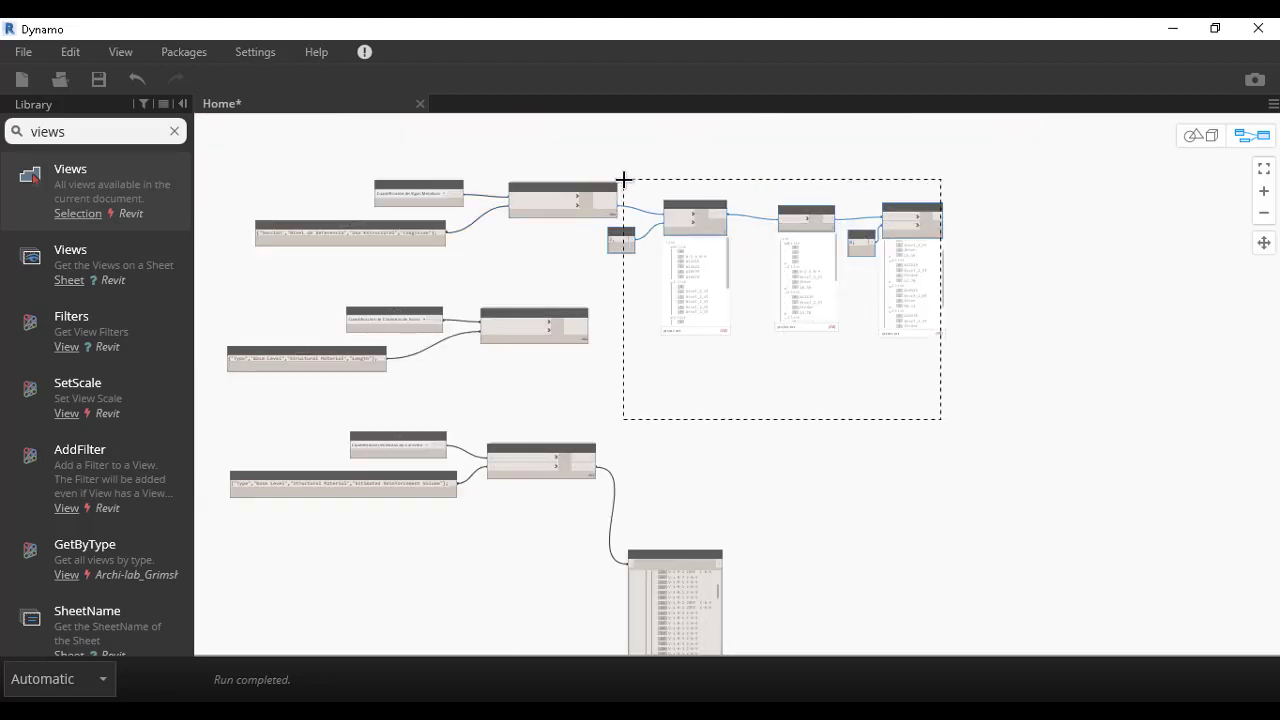
# - Copy the Flatten–Transpose–RemoveItemAtIndex chain and wire the copy to the second schedule's values
pyautogui.hotkey('ctrl', 'c')
pyautogui.hotkey('ctrl', 'v')
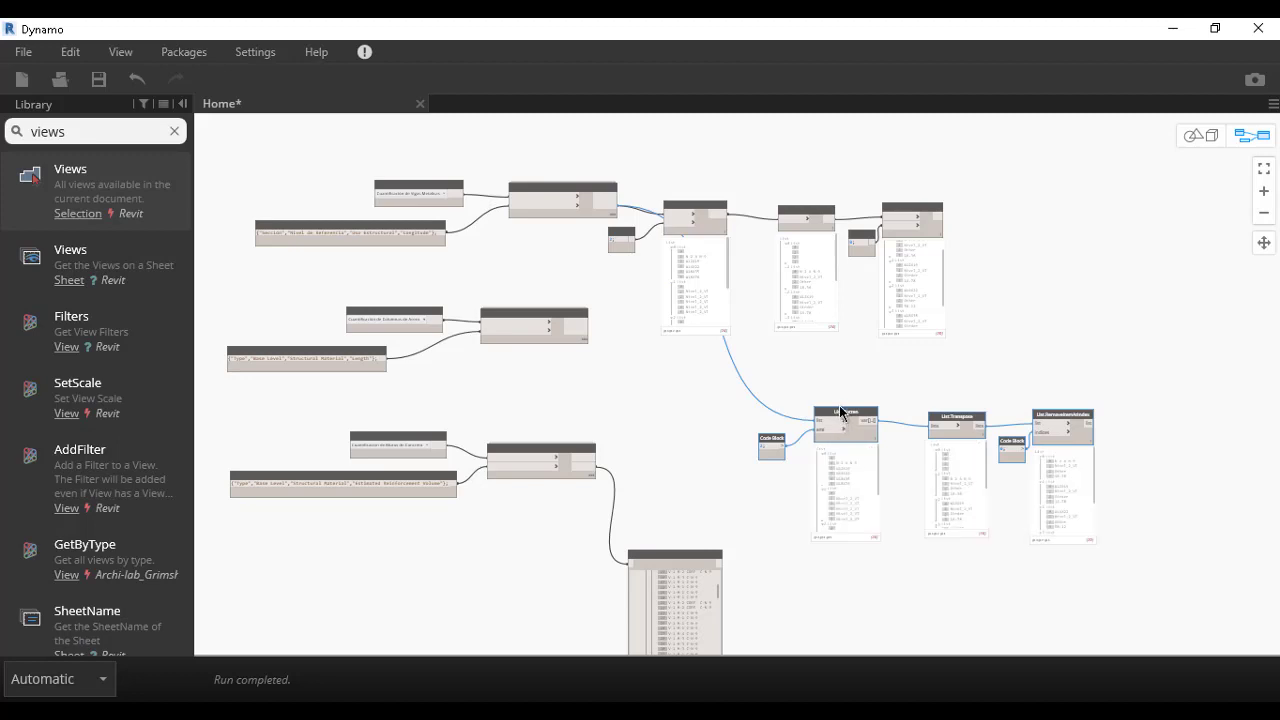
pyautogui.moveTo(840, 412); pyautogui.dragTo(690, 345)
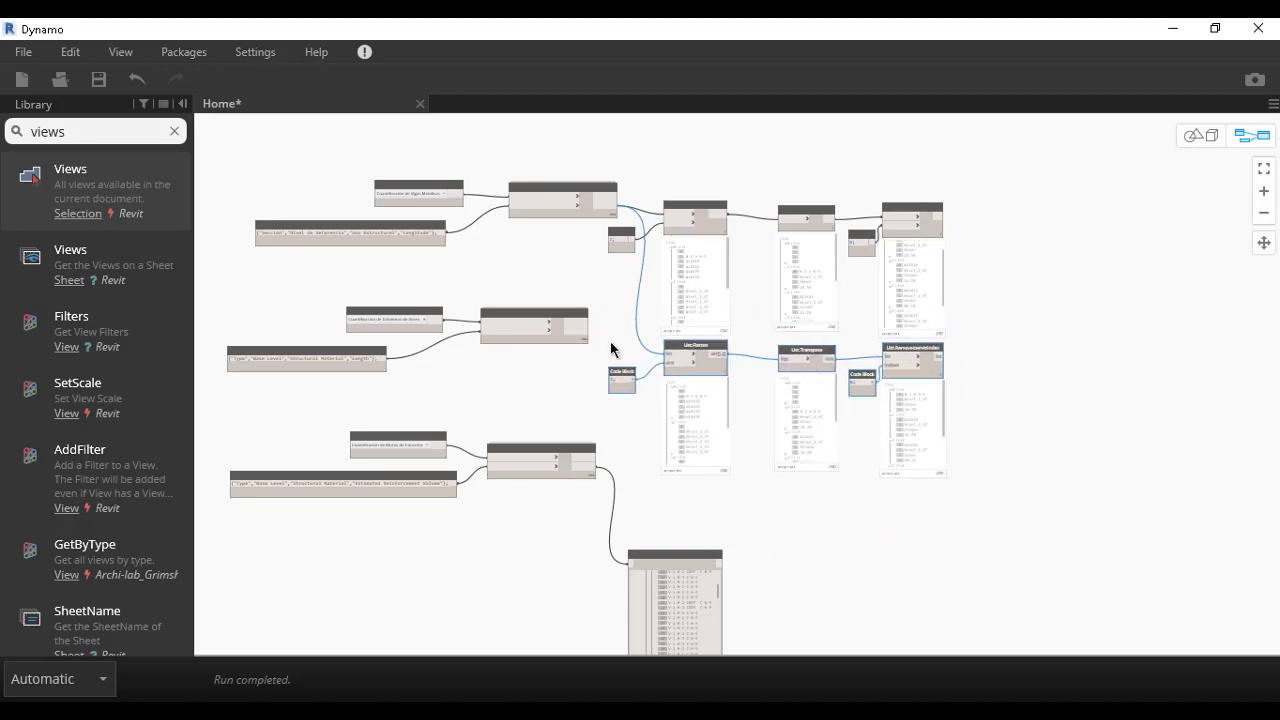
pyautogui.scroll(5, 612, 349)
pyautogui.moveTo(553, 312); pyautogui.dragTo(748, 370)
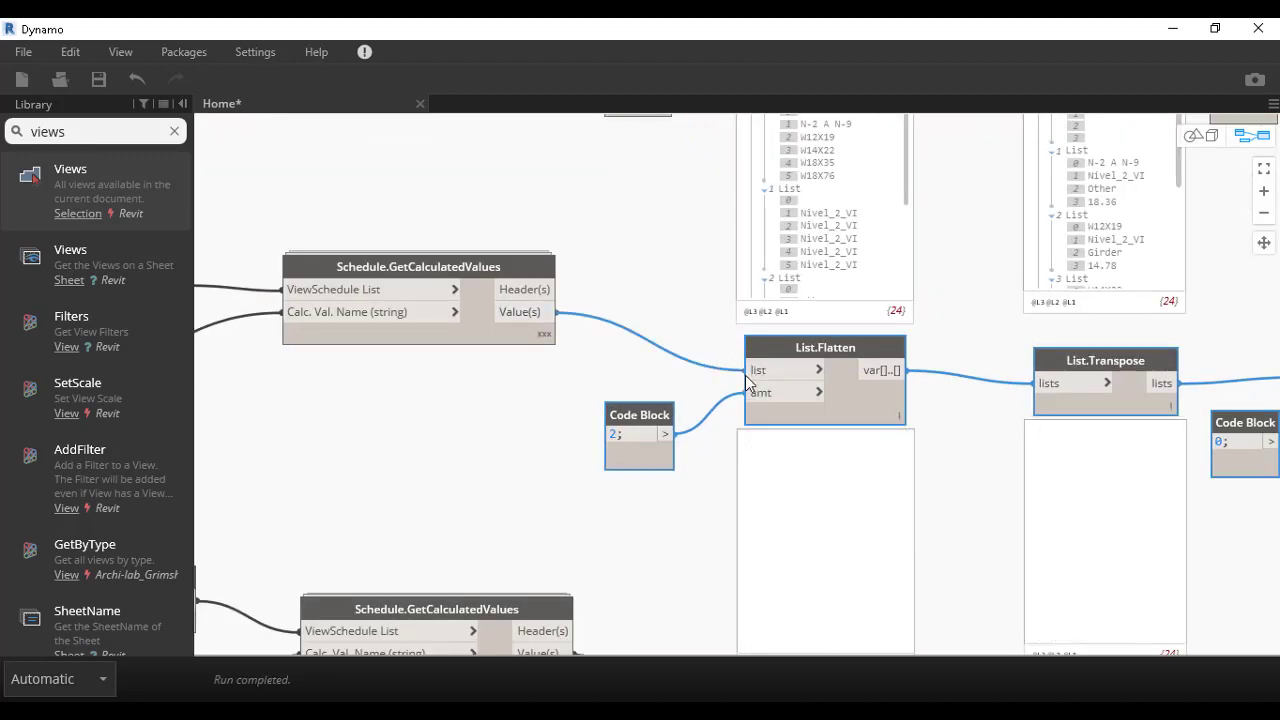
pyautogui.scroll(-2, 748, 380)
# - Paste another copy of the chain and wire it to the third schedule's values
pyautogui.moveTo(863, 522); pyautogui.dragTo(673, 349, button='middle')
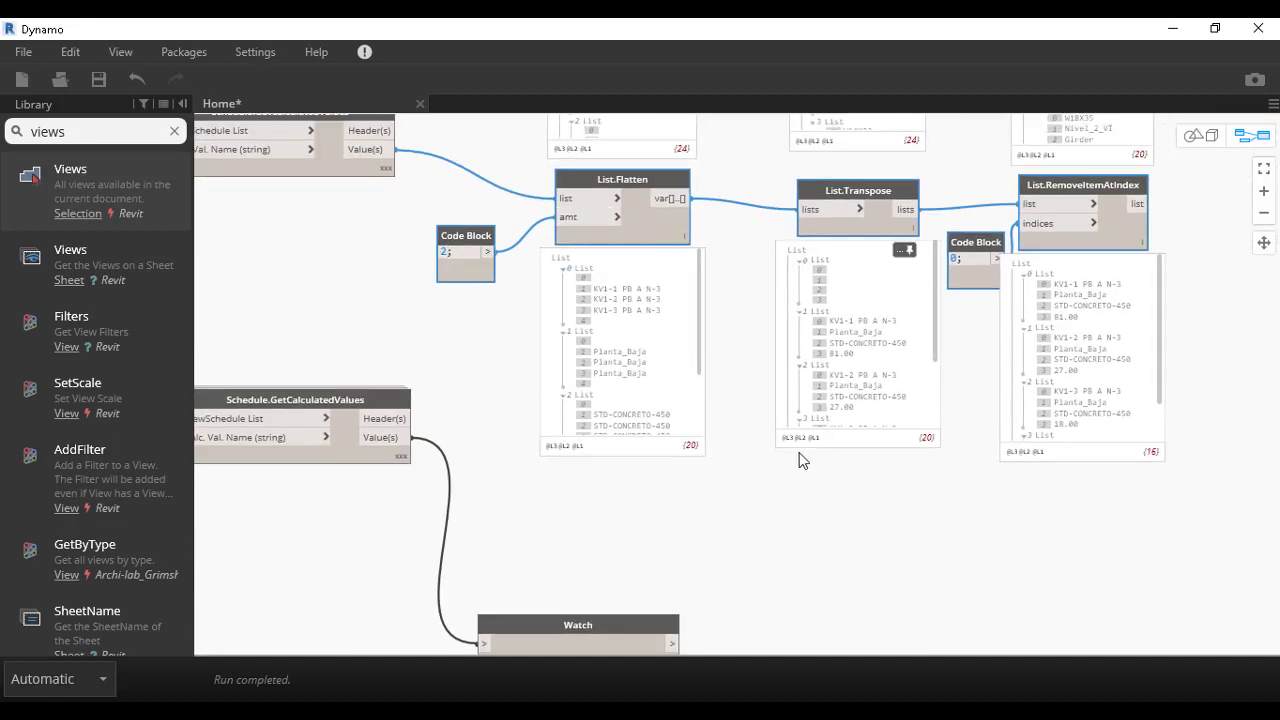
pyautogui.scroll(1, 790, 415)
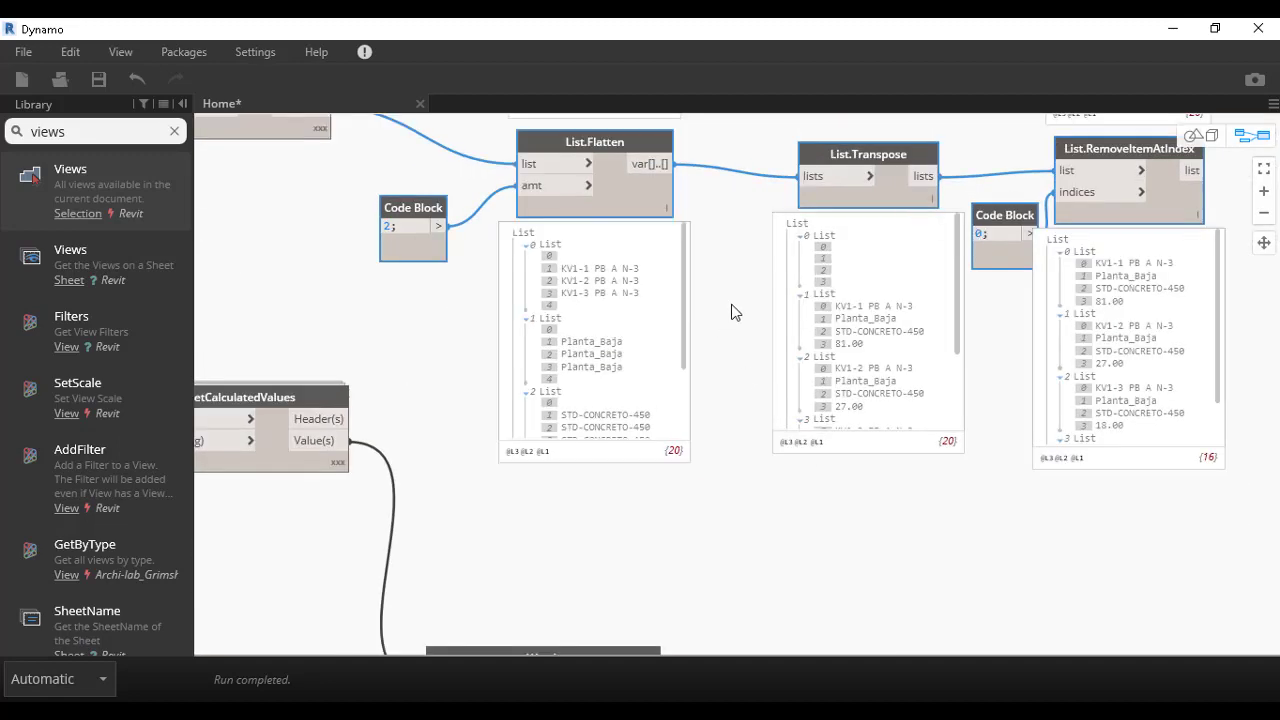
pyautogui.scroll(-2, 957, 306)
pyautogui.moveTo(888, 434); pyautogui.dragTo(753, 314, button='middle')
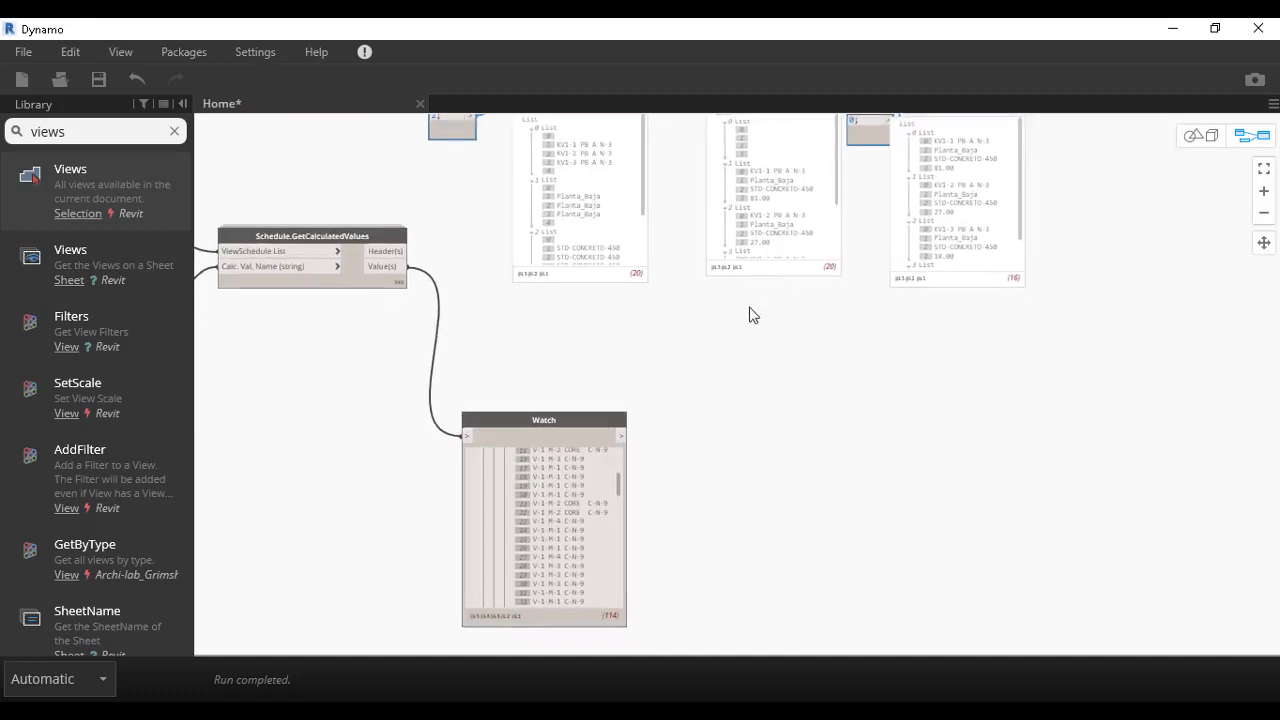
pyautogui.scroll(-1, 900, 360)
pyautogui.moveTo(1114, 285)
pyautogui.mouseDown()
pyautogui.moveTo(485, 263)
pyautogui.moveTo(534, 263)
pyautogui.mouseUp()
pyautogui.hotkey('ctrl', 'v')
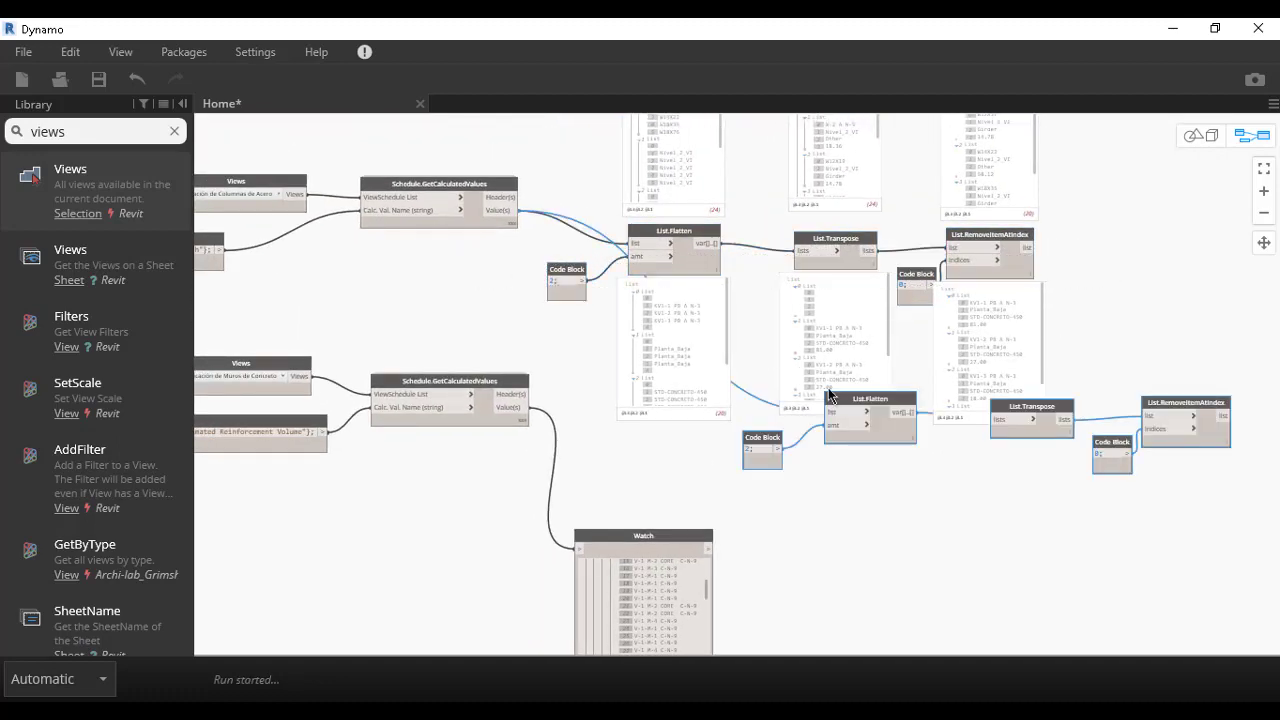
pyautogui.moveTo(863, 408); pyautogui.dragTo(673, 190, button='middle')
pyautogui.moveTo(673, 190); pyautogui.dragTo(637, 305)
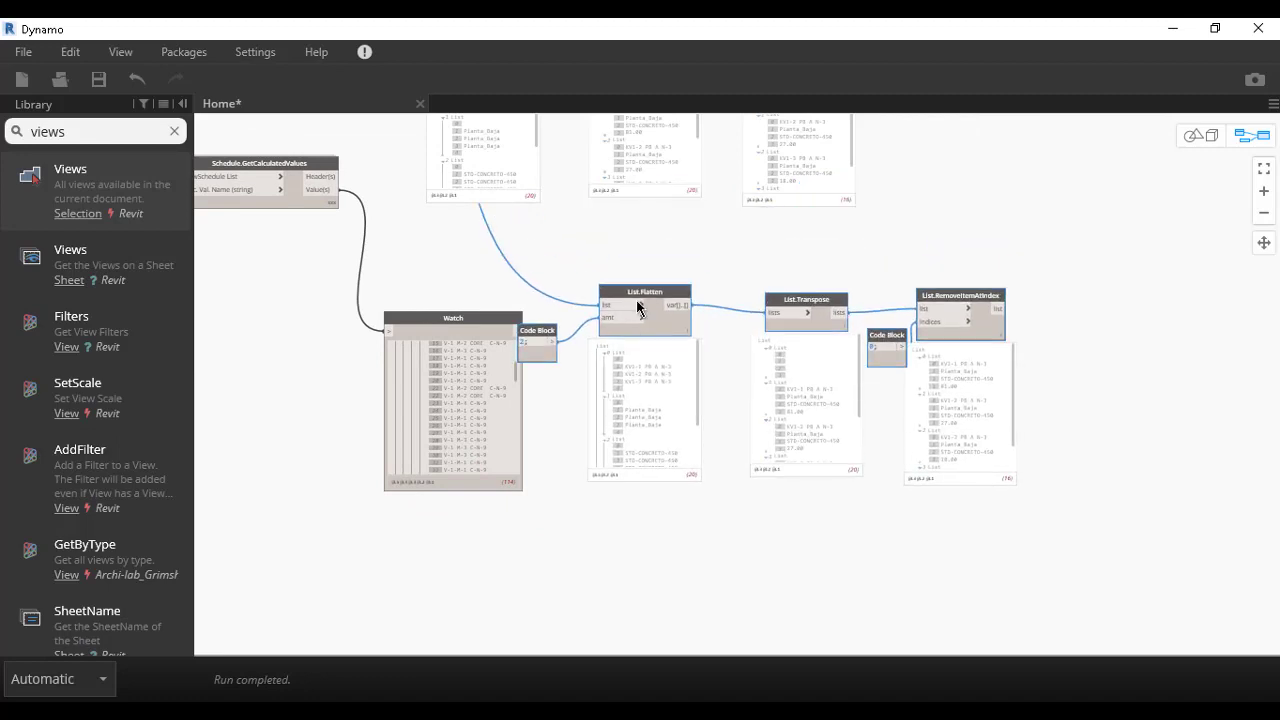
pyautogui.click(333, 189)
pyautogui.click(602, 309)
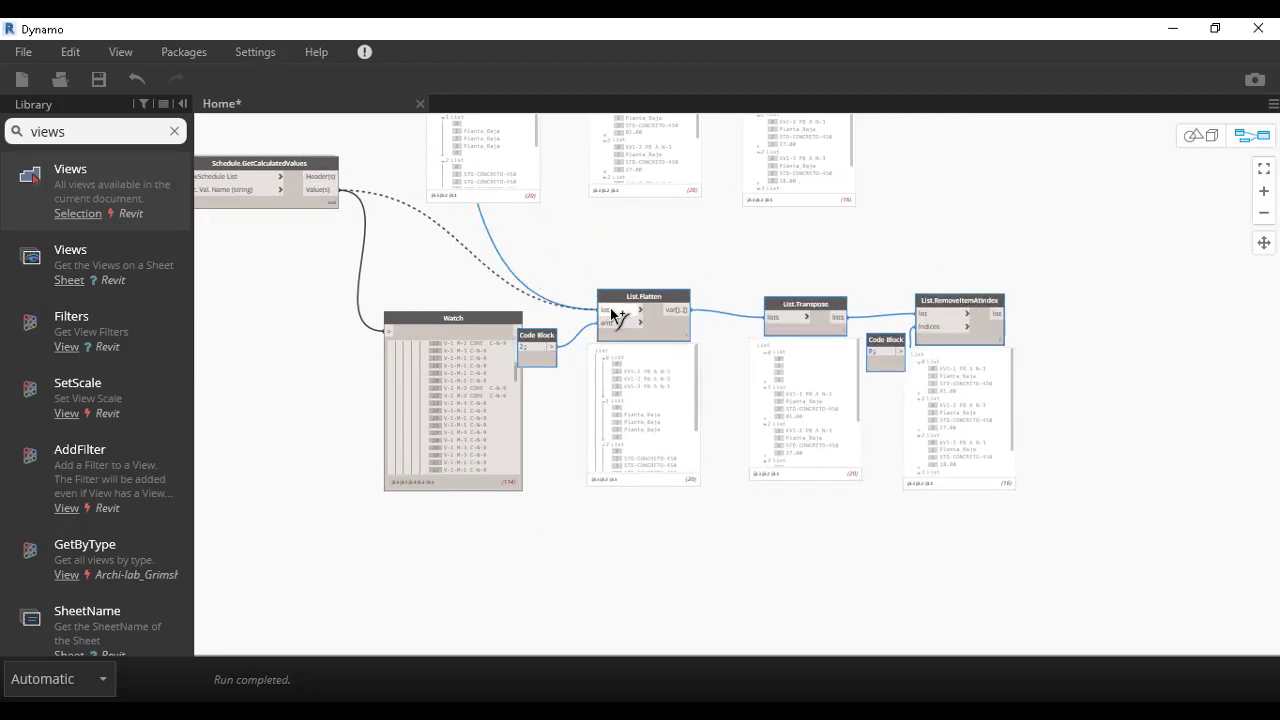
pyautogui.click(424, 323)
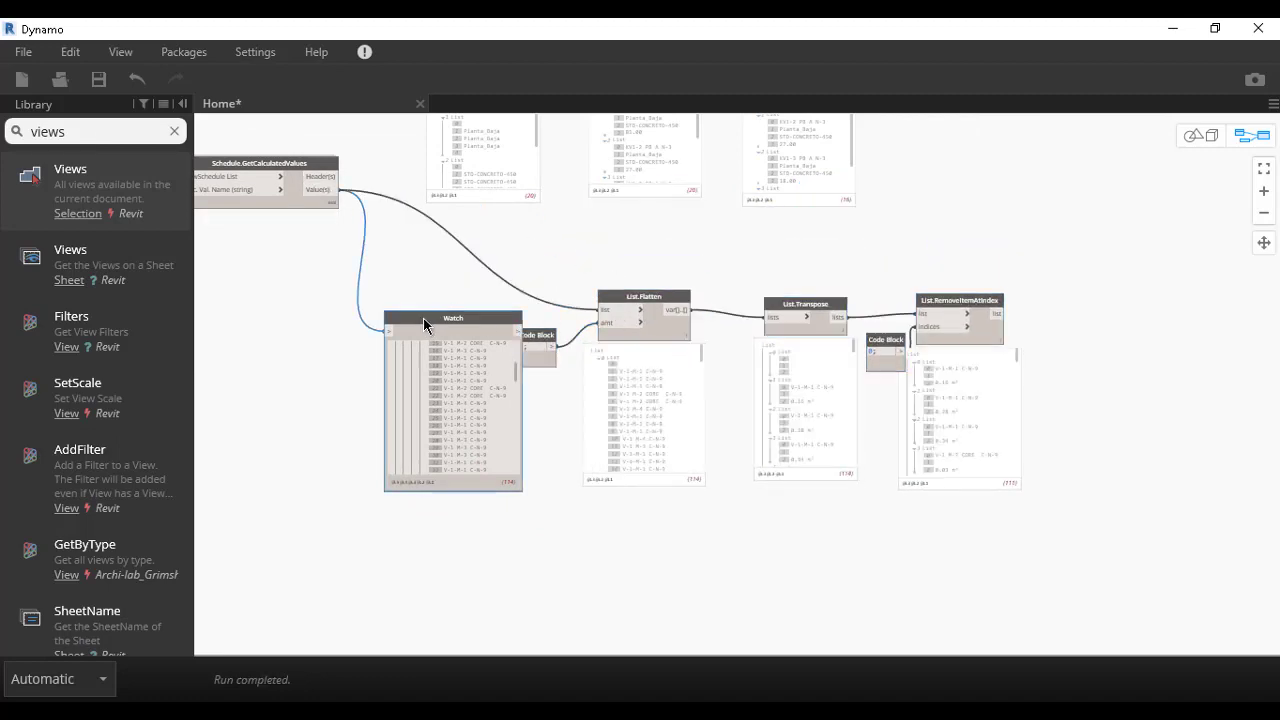
# - Delete the last Watch node and wrap the top schedule row in a group
pyautogui.press('Delete')
pyautogui.scroll(-2, 714, 371)
pyautogui.moveTo(714, 371); pyautogui.dragTo(731, 409, button='middle')
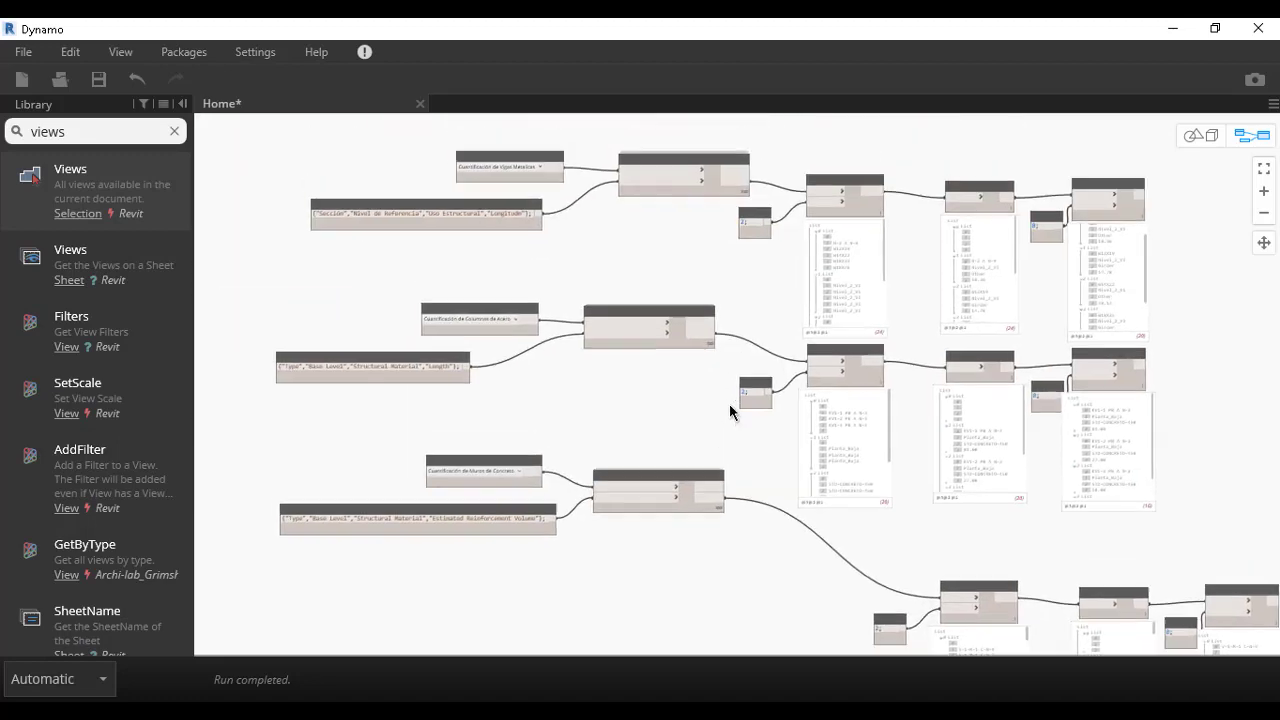
pyautogui.moveTo(1145, 194); pyautogui.dragTo(263, 383)
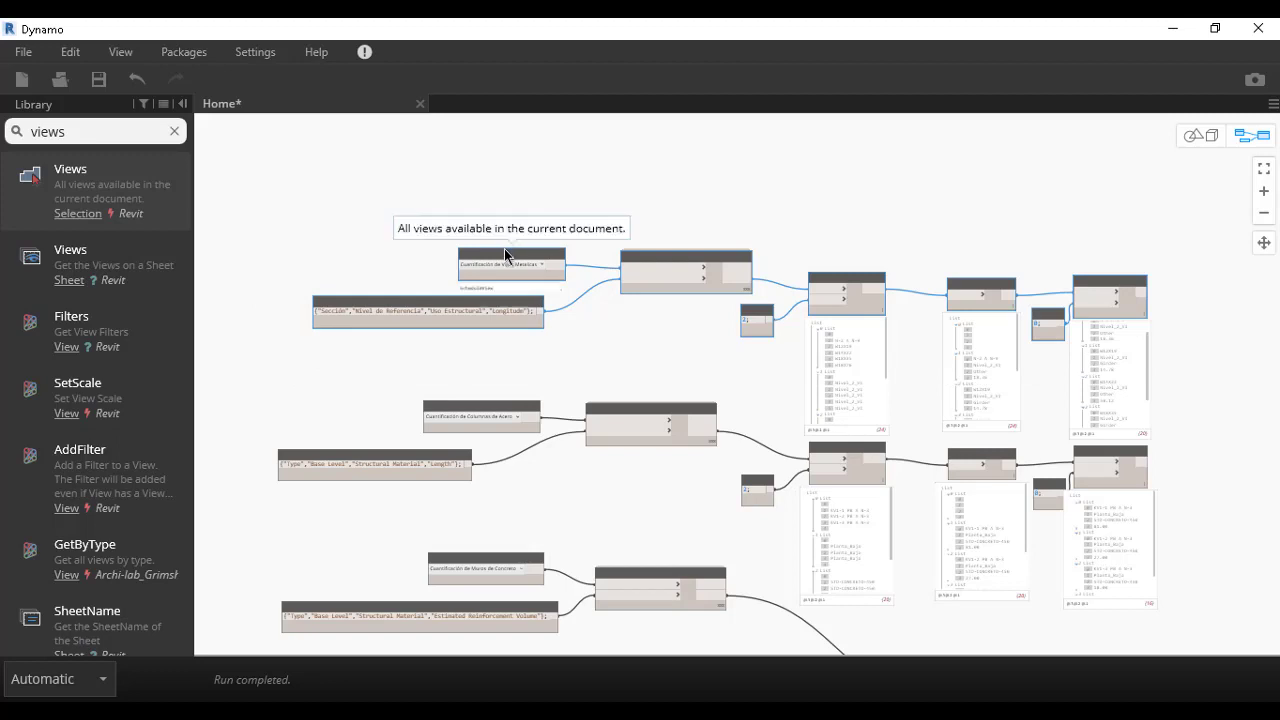
pyautogui.moveTo(505, 253); pyautogui.dragTo(457, 172)
pyautogui.rightClick(513, 156)
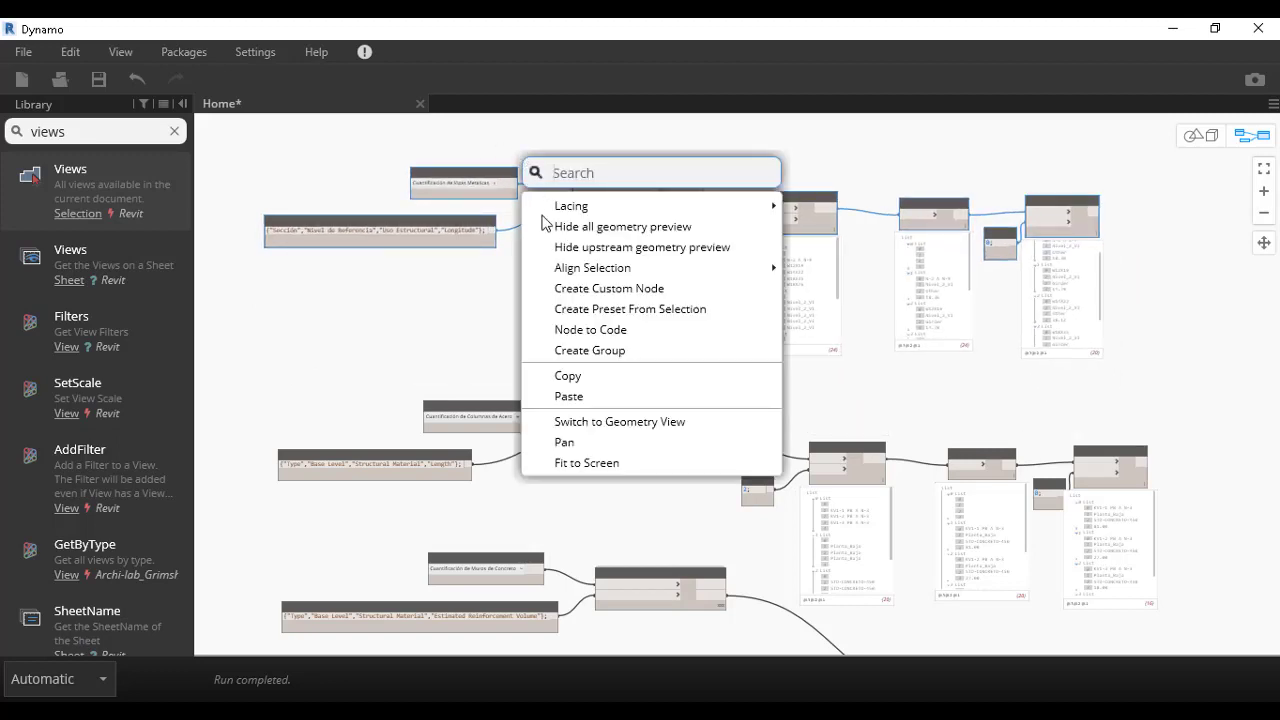
pyautogui.click(601, 350)
# - Group the second row of nodes and colour that group orange
pyautogui.scroll(-2, 386, 334)
pyautogui.moveTo(386, 334); pyautogui.dragTo(390, 214, button='middle')
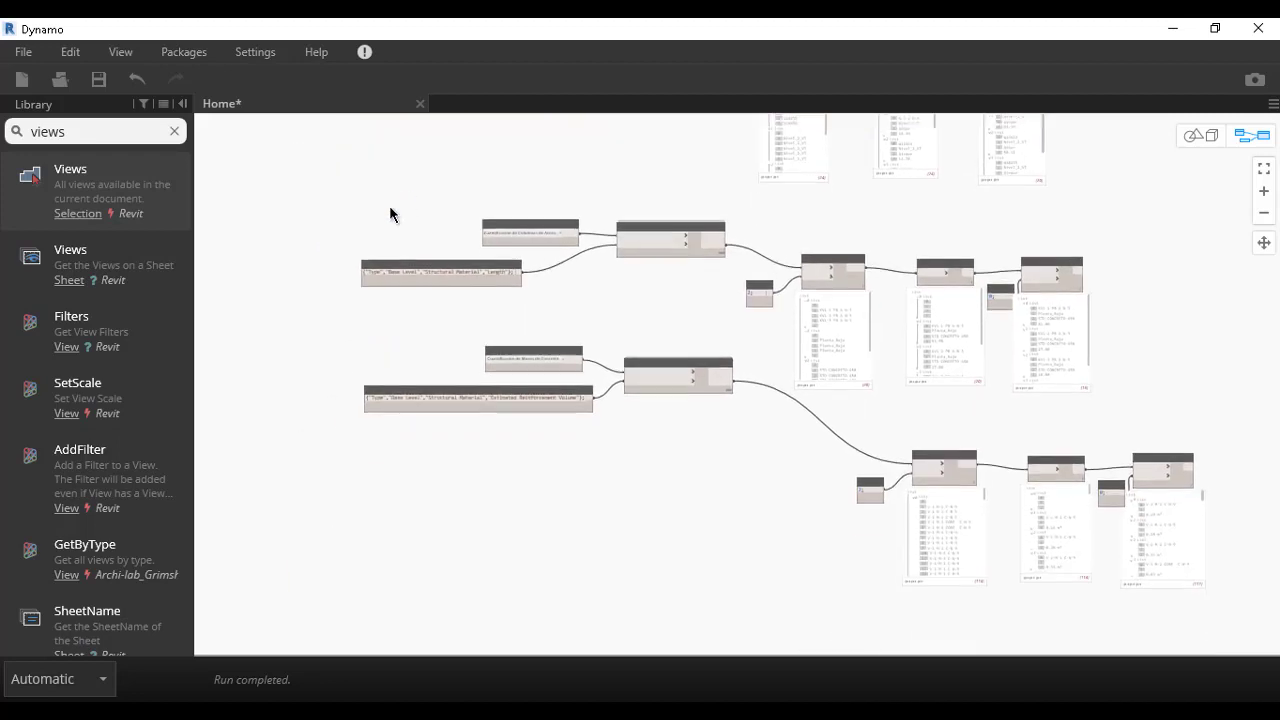
pyautogui.moveTo(329, 191); pyautogui.dragTo(1135, 338)
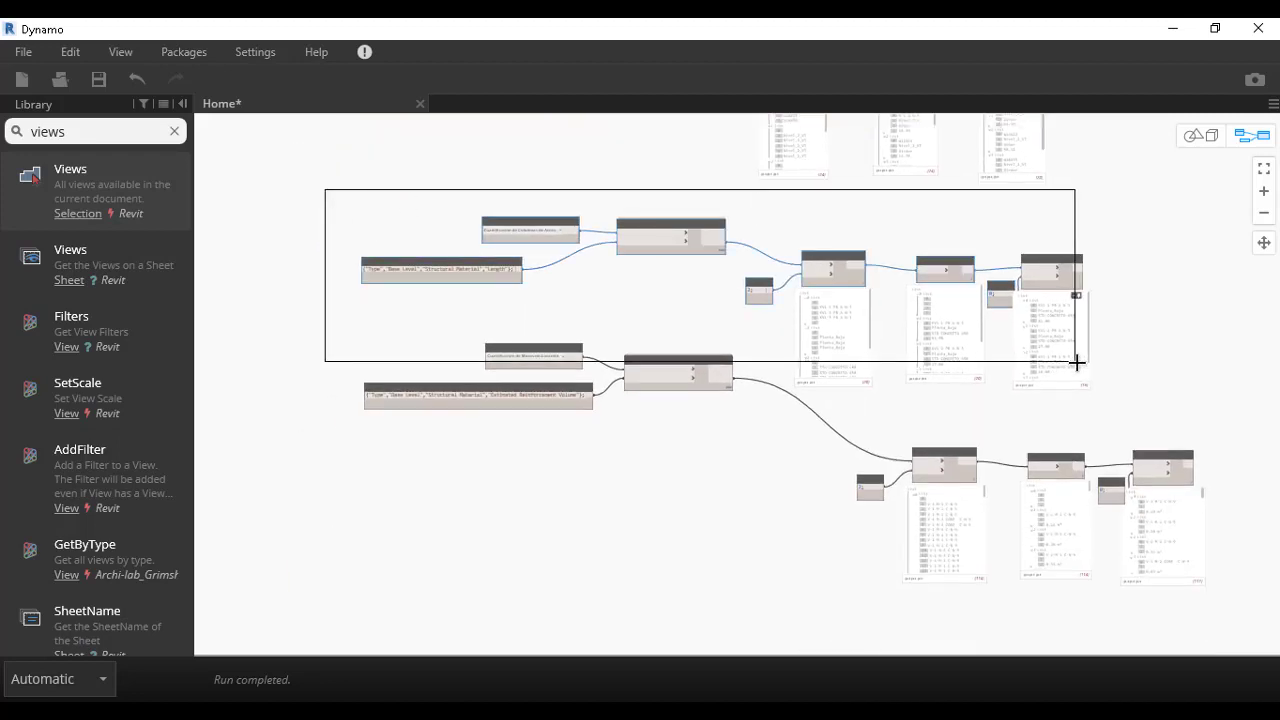
pyautogui.rightClick(1121, 320)
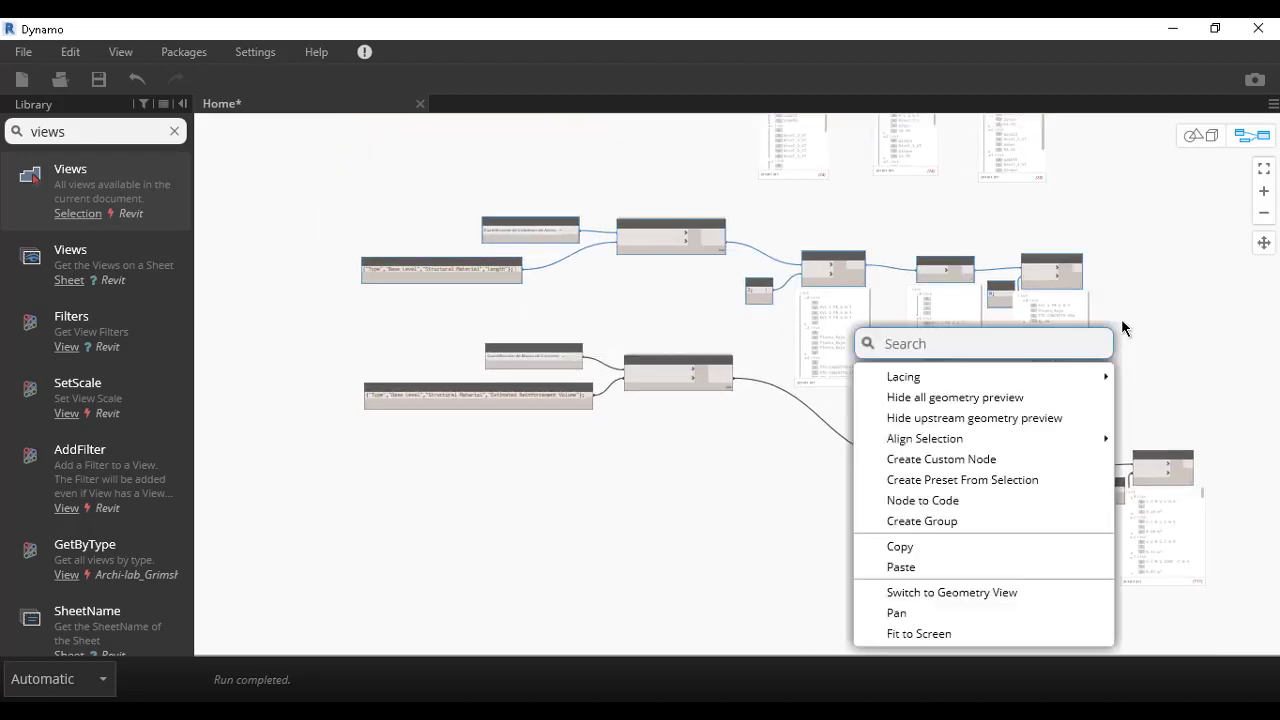
pyautogui.click(922, 521)
pyautogui.rightClick(600, 290)
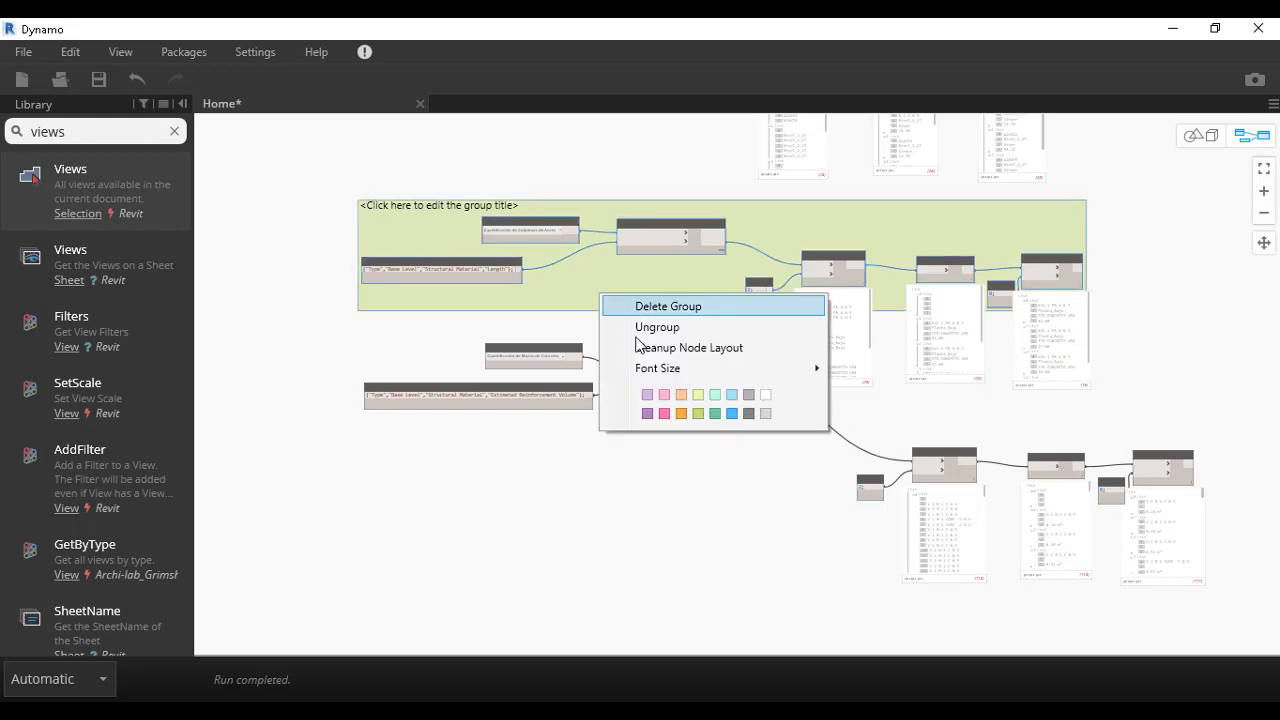
pyautogui.click(681, 413)
# - Group the bottom row of nodes and line up all three groups
pyautogui.moveTo(329, 333); pyautogui.dragTo(1250, 628)
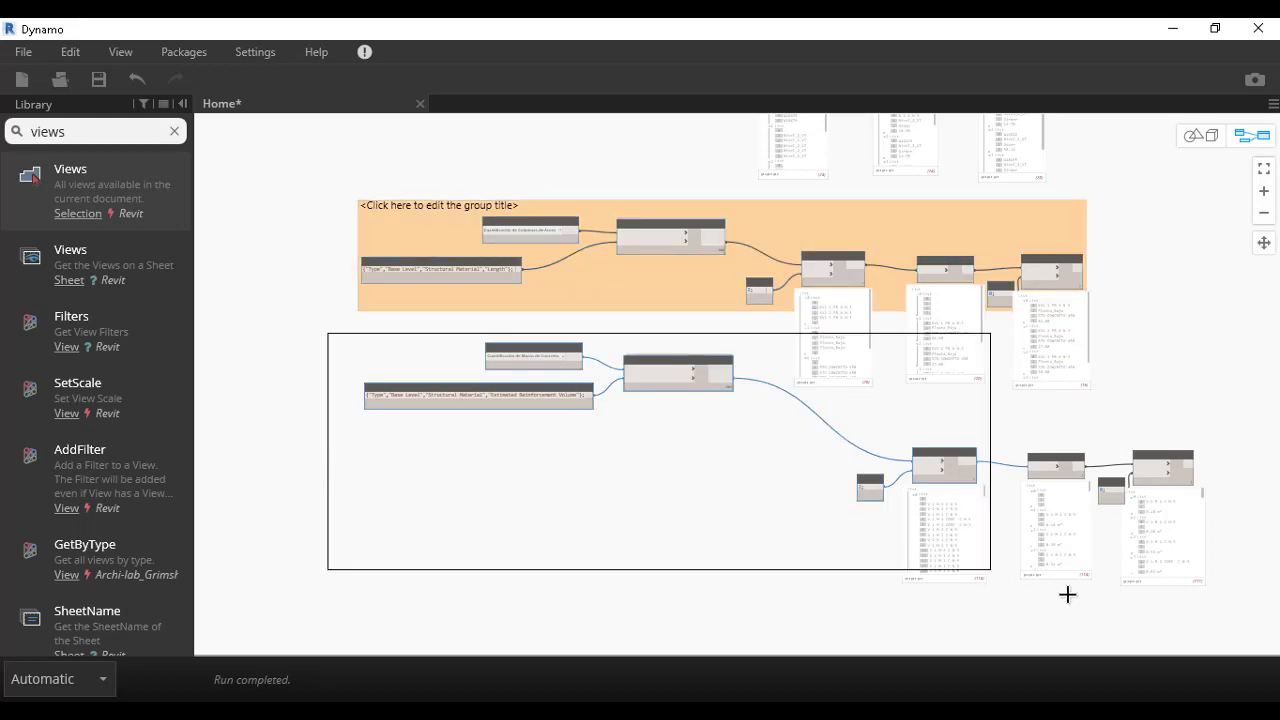
pyautogui.rightClick(700, 500)
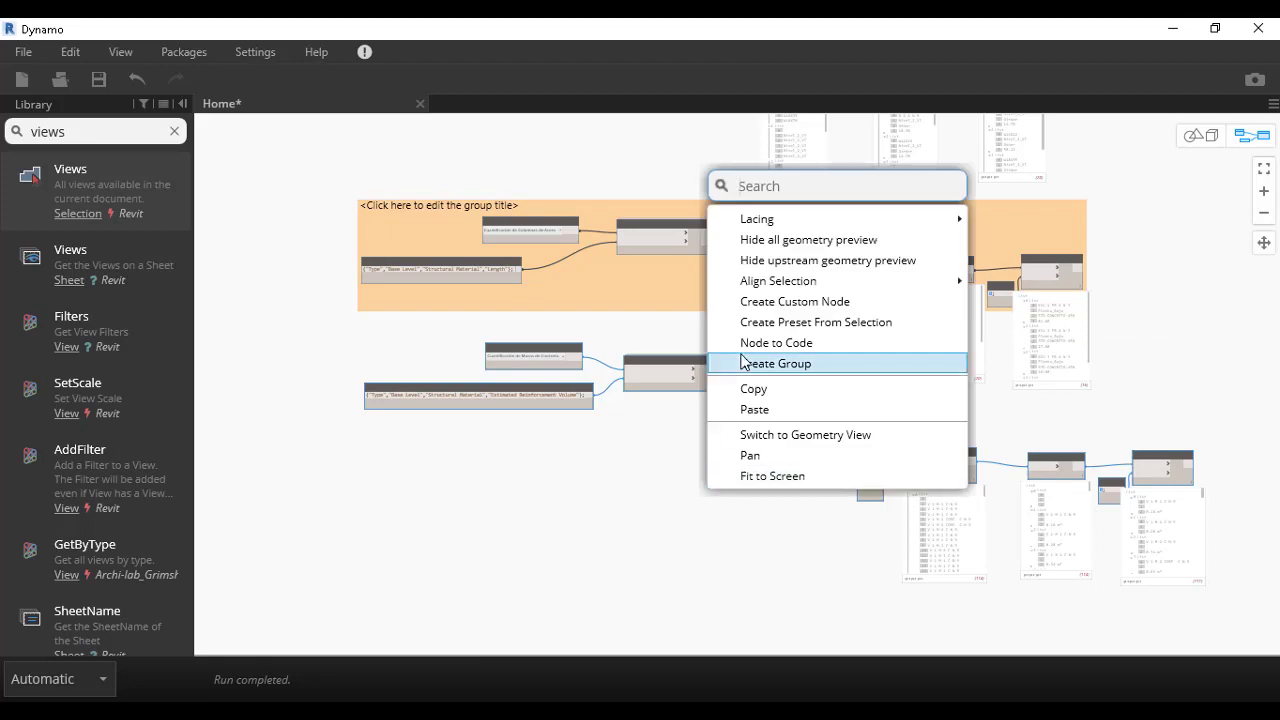
pyautogui.click(752, 363)
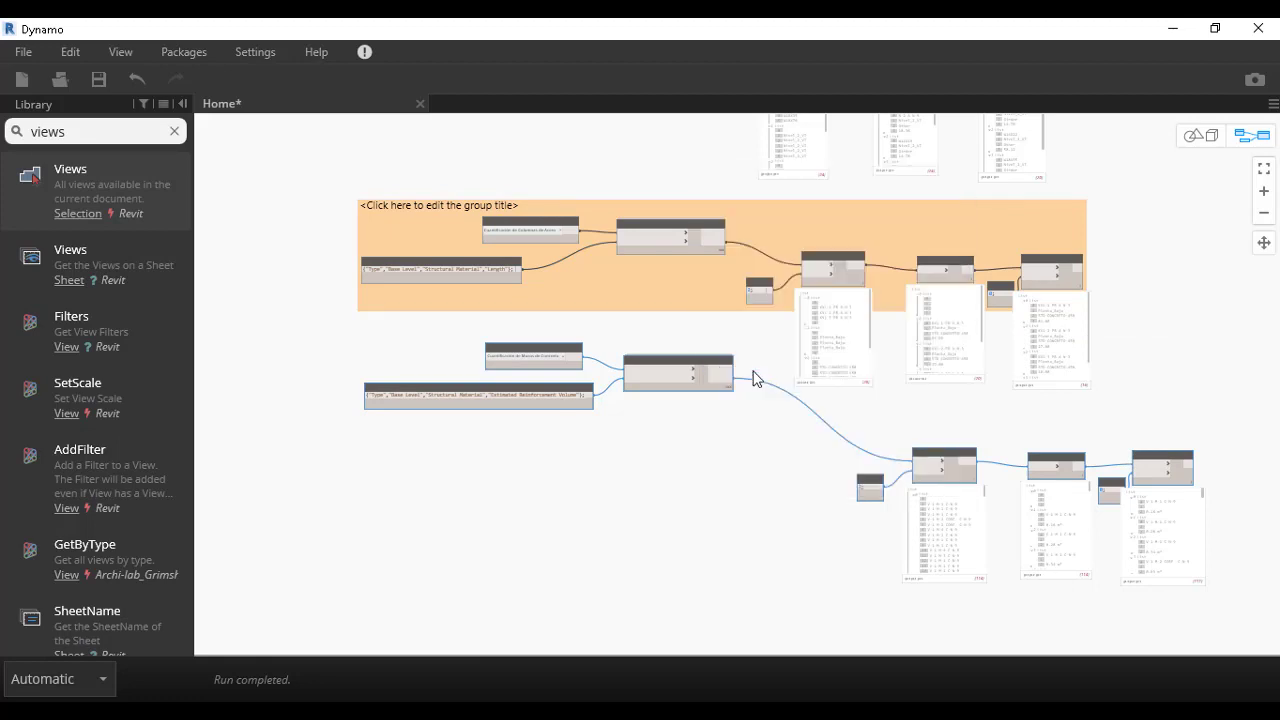
pyautogui.moveTo(582, 430); pyautogui.dragTo(569, 451)
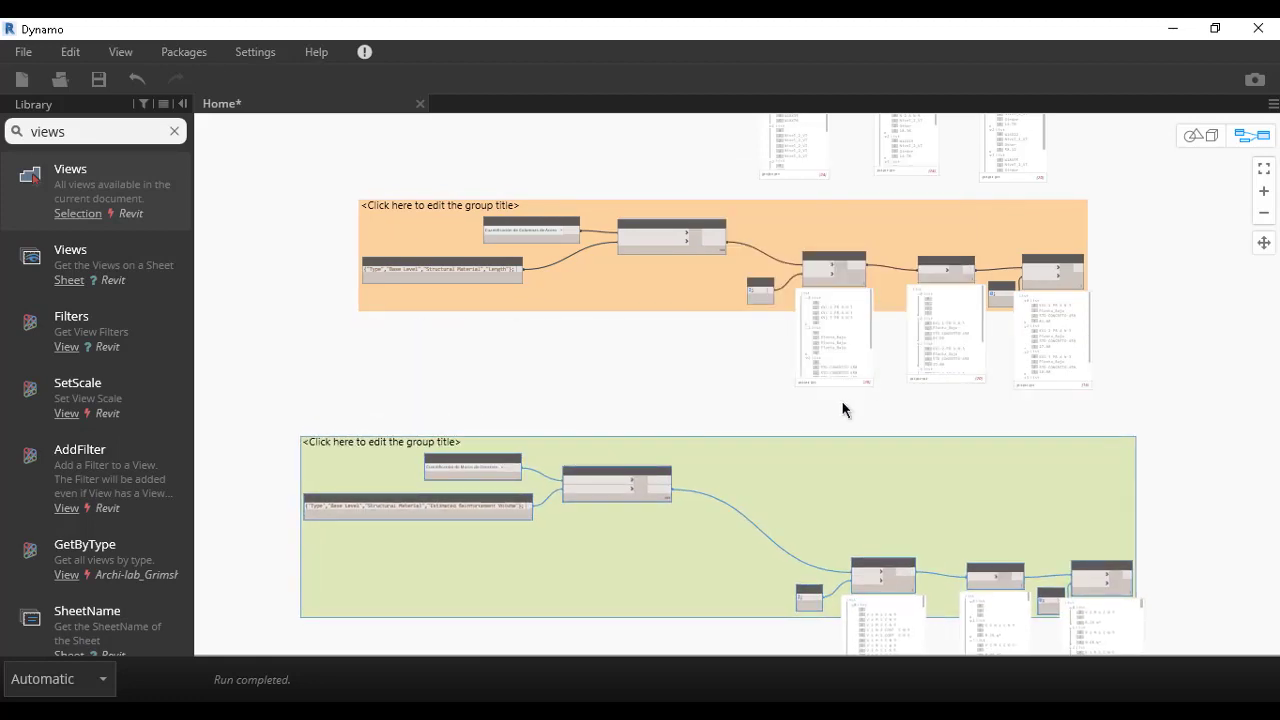
pyautogui.moveTo(843, 409); pyautogui.dragTo(577, 403, button='middle')
pyautogui.scroll(-1, 522, 305)
pyautogui.moveTo(522, 312)
pyautogui.mouseDown()
pyautogui.moveTo(566, 357)
pyautogui.moveTo(555, 319)
pyautogui.mouseUp()
pyautogui.moveTo(438, 131)
pyautogui.mouseDown()
pyautogui.moveTo(514, 149)
pyautogui.moveTo(505, 143)
pyautogui.mouseUp()
pyautogui.scroll(2, 863, 412)
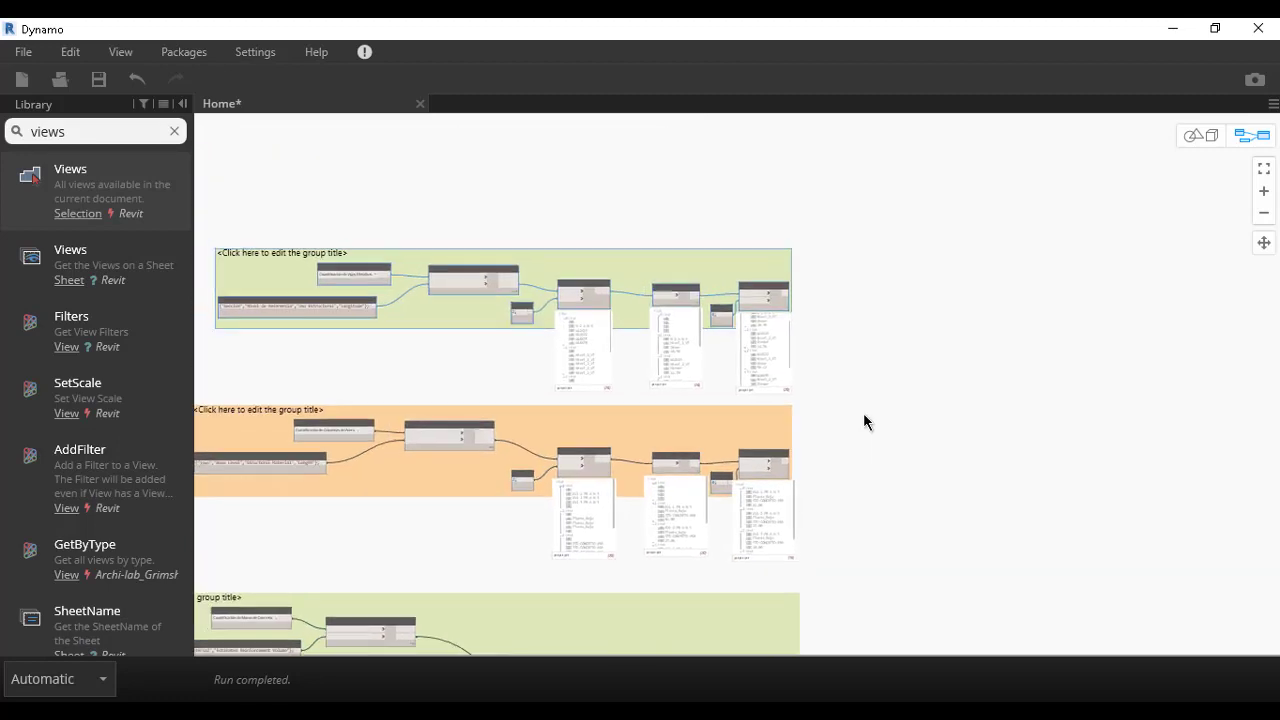
pyautogui.scroll(2, 957, 445)
pyautogui.scroll(1, 936, 380)
pyautogui.scroll(1, 936, 379)
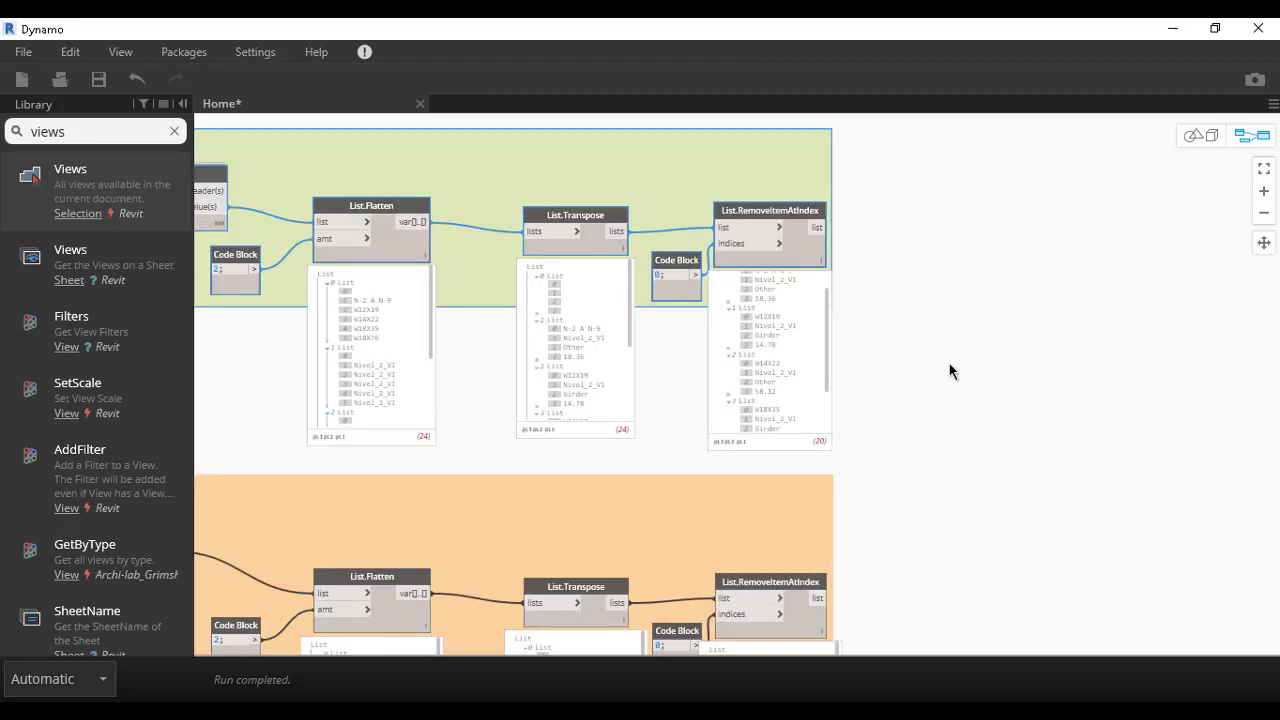
pyautogui.scroll(2, 915, 376)
pyautogui.scroll(1, 917, 372)
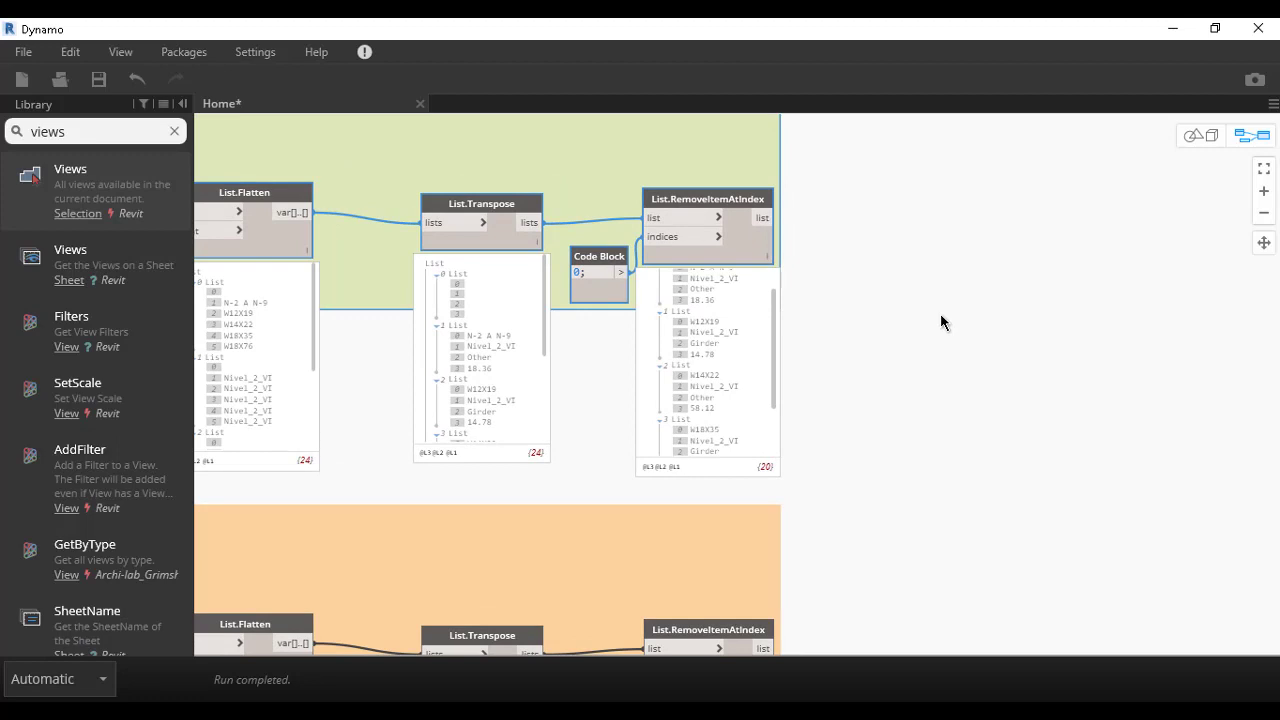
pyautogui.moveTo(940, 313); pyautogui.dragTo(868, 384, button='middle')
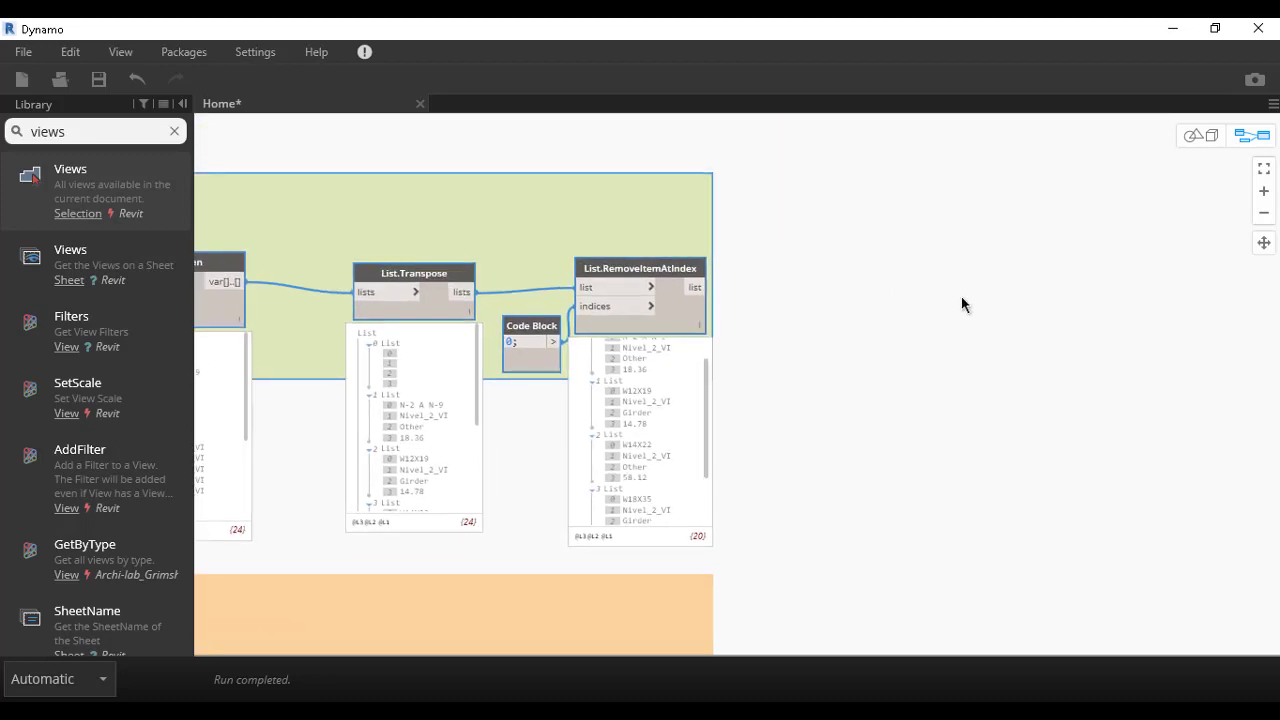
# - Place an Excel.WriteToFile node from the 'exce' canvas search and move it higher up
pyautogui.scroll(2, 754, 438)
pyautogui.rightClick(1116, 287)
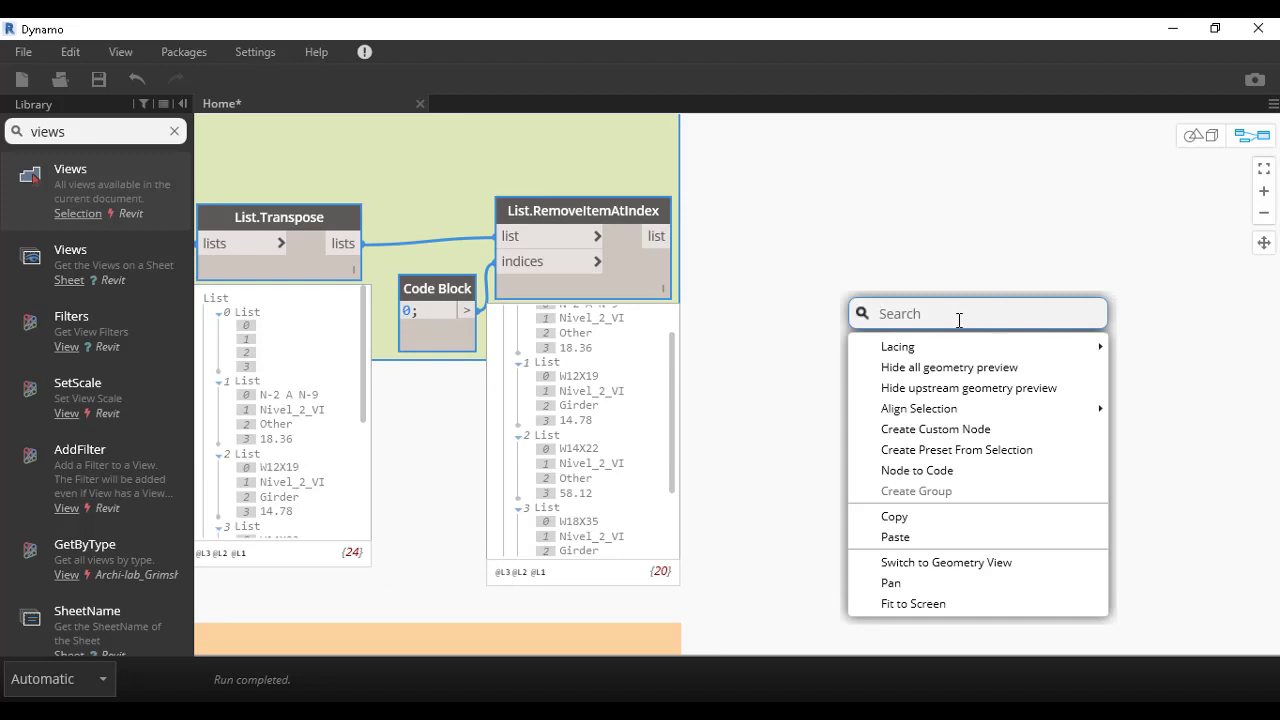
pyautogui.write('exce')
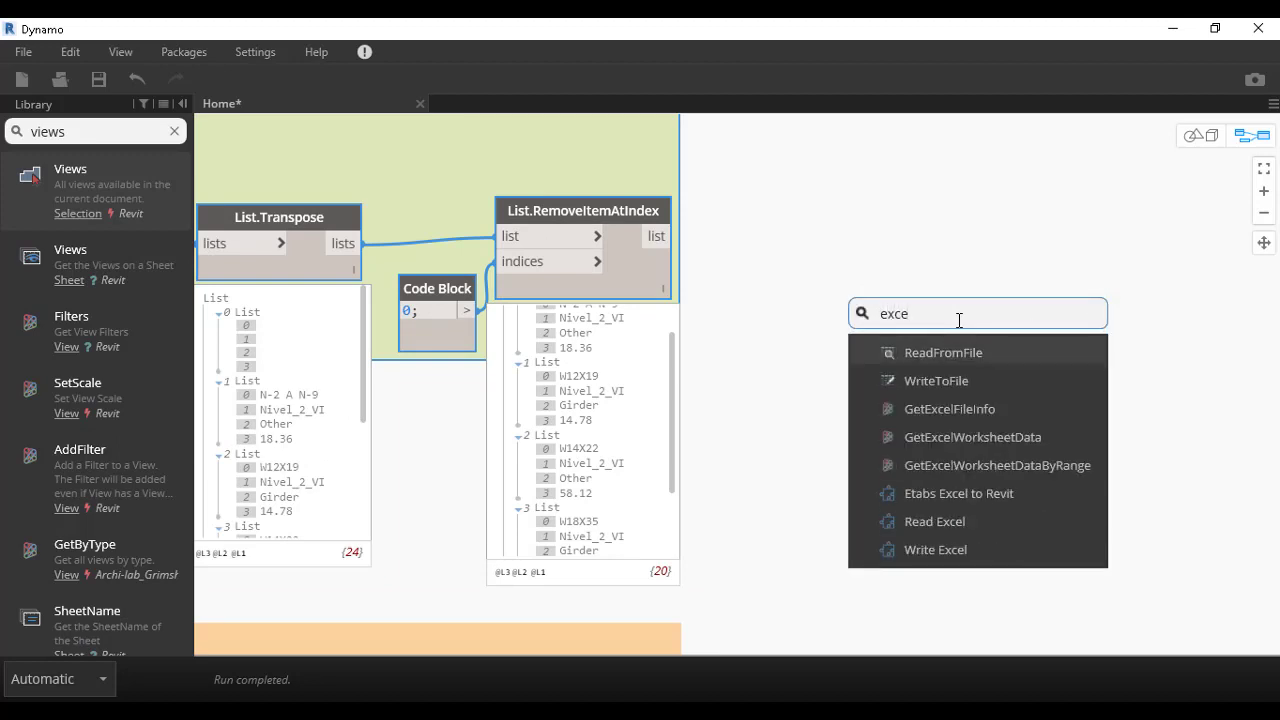
pyautogui.press('Down')
pyautogui.press('Return')
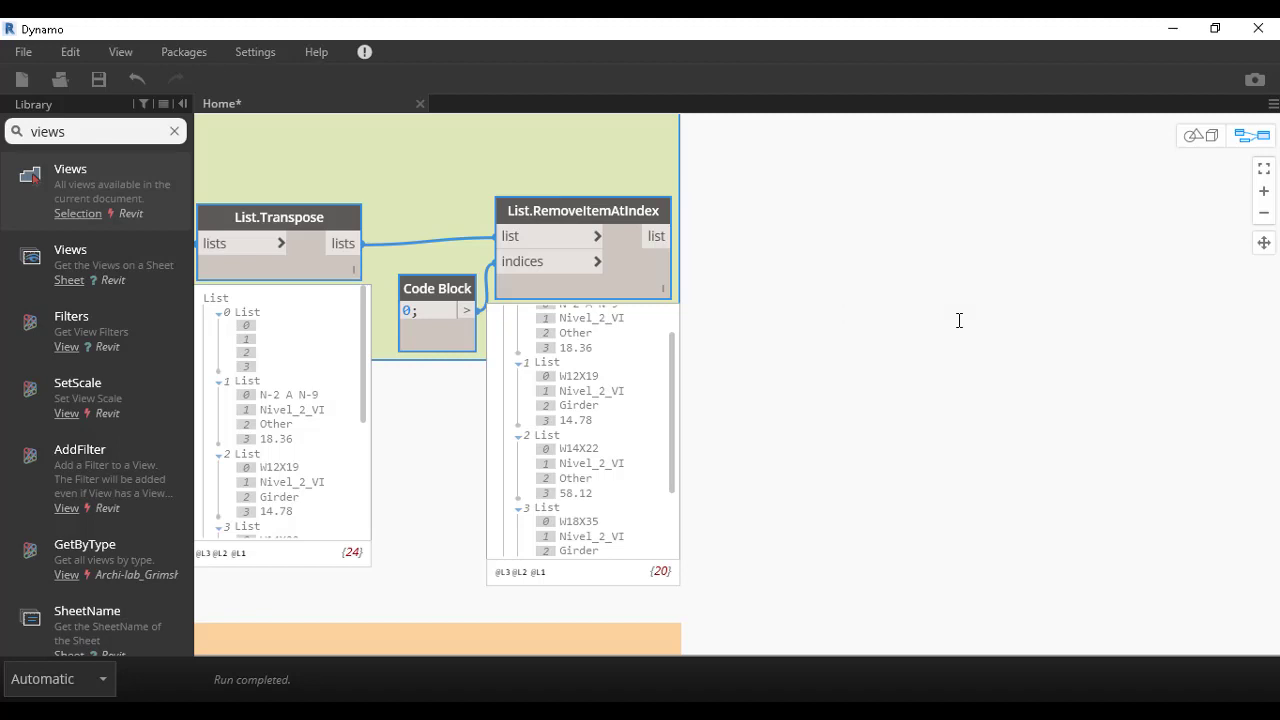
pyautogui.moveTo(1122, 279); pyautogui.dragTo(1023, 146)
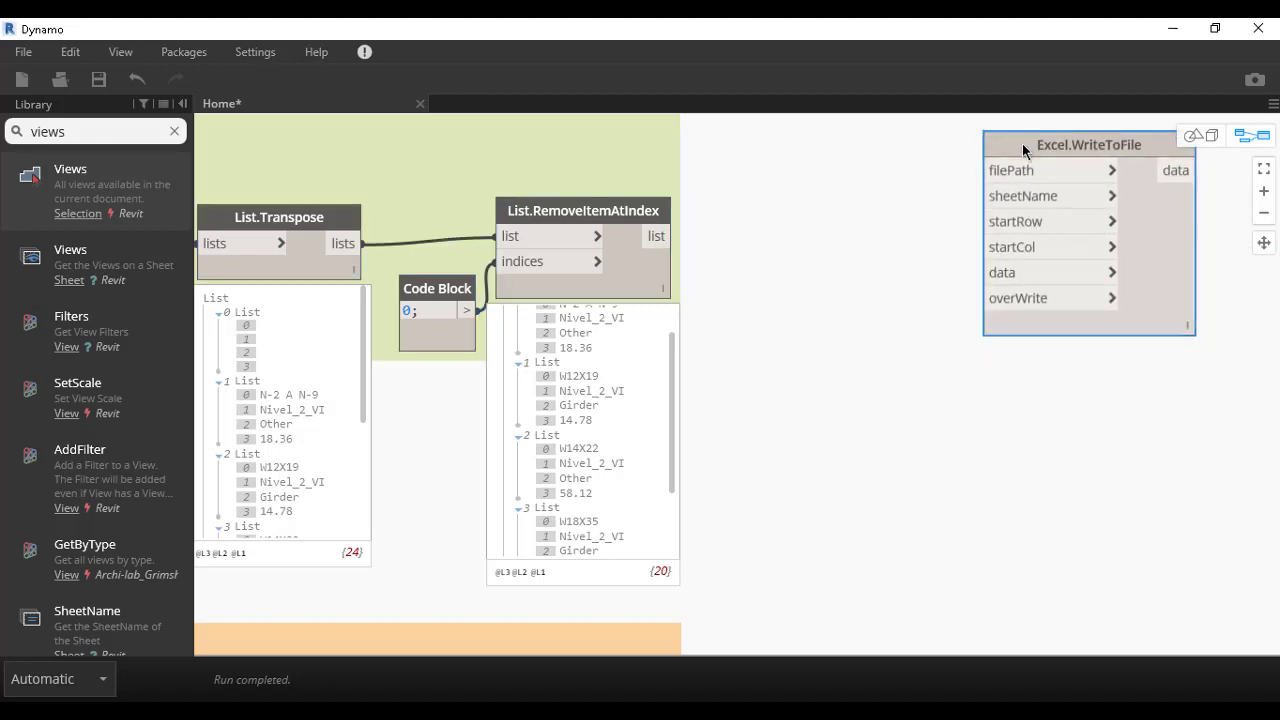
# - Clear the library search and expand Archi-lab_Bumblebee's Write category
pyautogui.moveTo(72, 134); pyautogui.dragTo(3, 140)
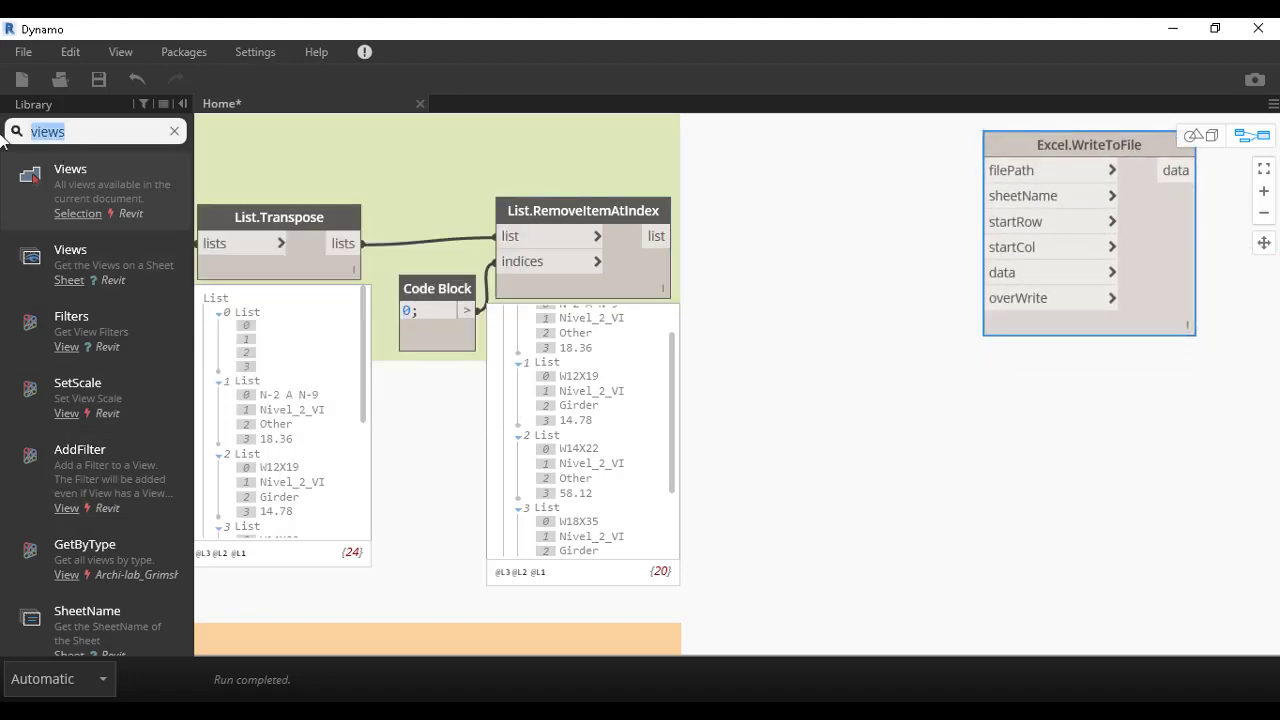
pyautogui.press('BackSpace')
pyautogui.scroll(5, 60, 245)
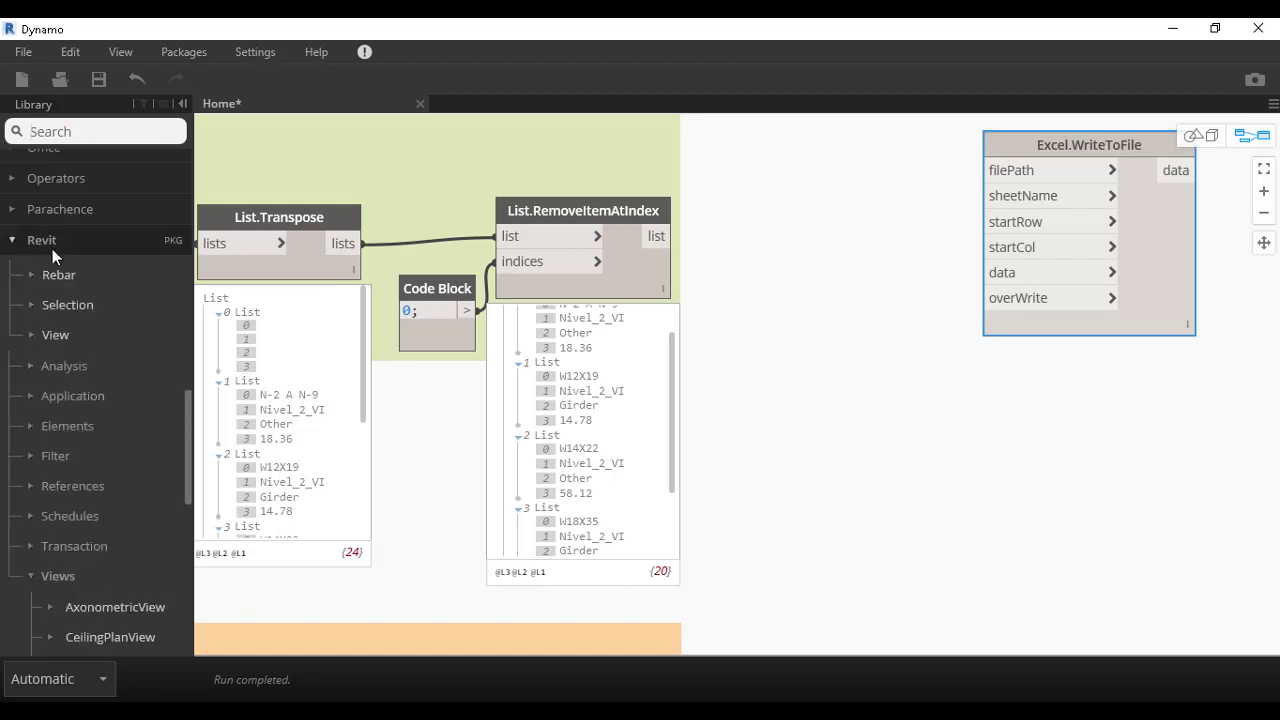
pyautogui.scroll(10, 53, 296)
pyautogui.scroll(5, 53, 296)
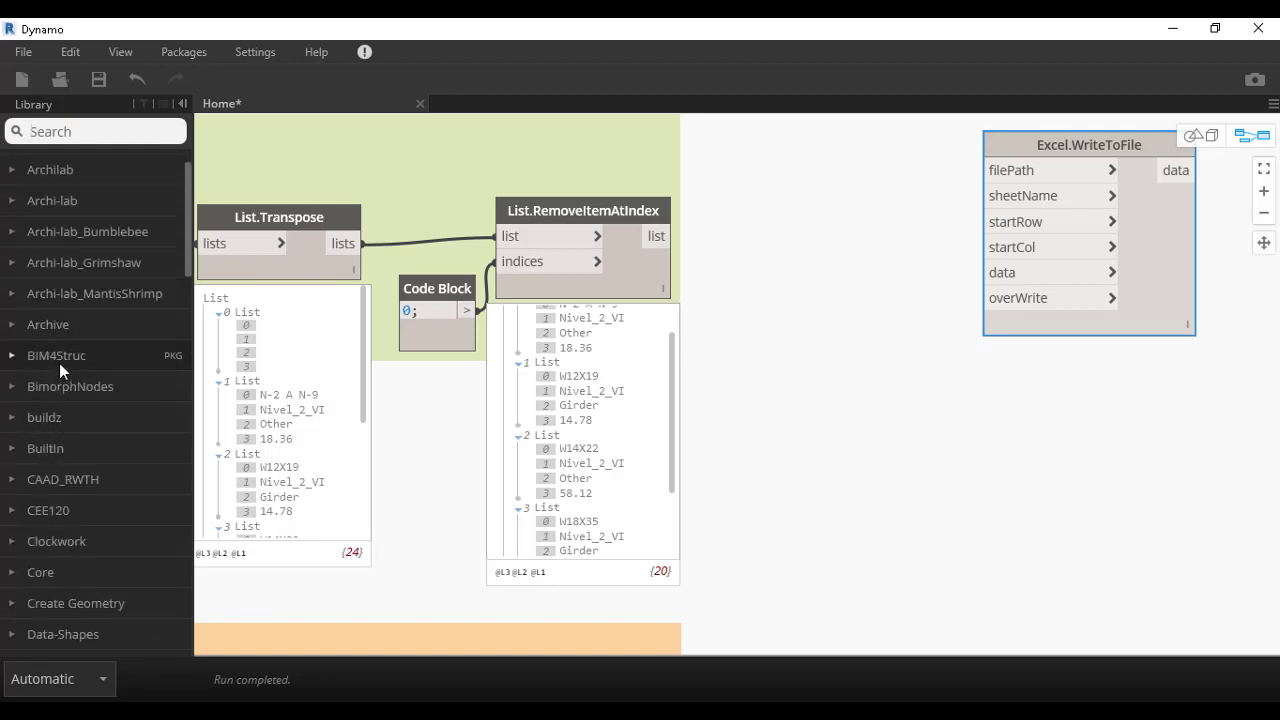
pyautogui.scroll(1, 65, 460)
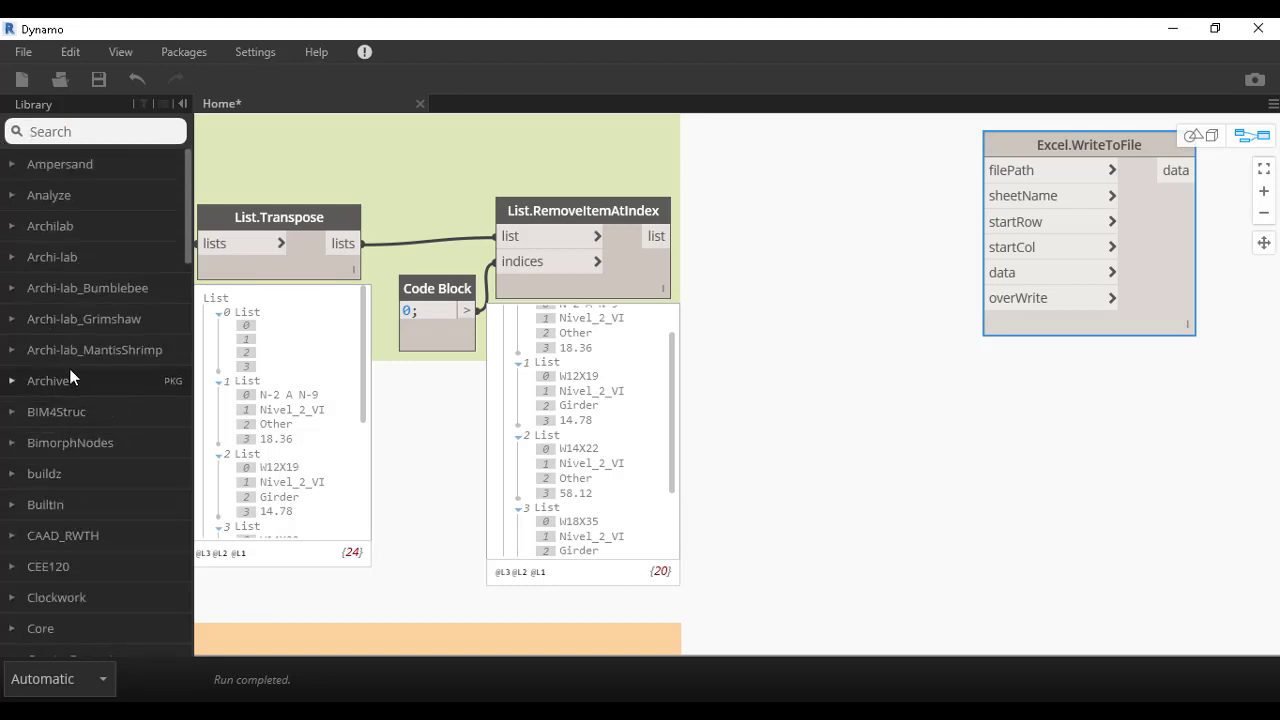
pyautogui.scroll(-2, 69, 368)
pyautogui.scroll(-2, 75, 330)
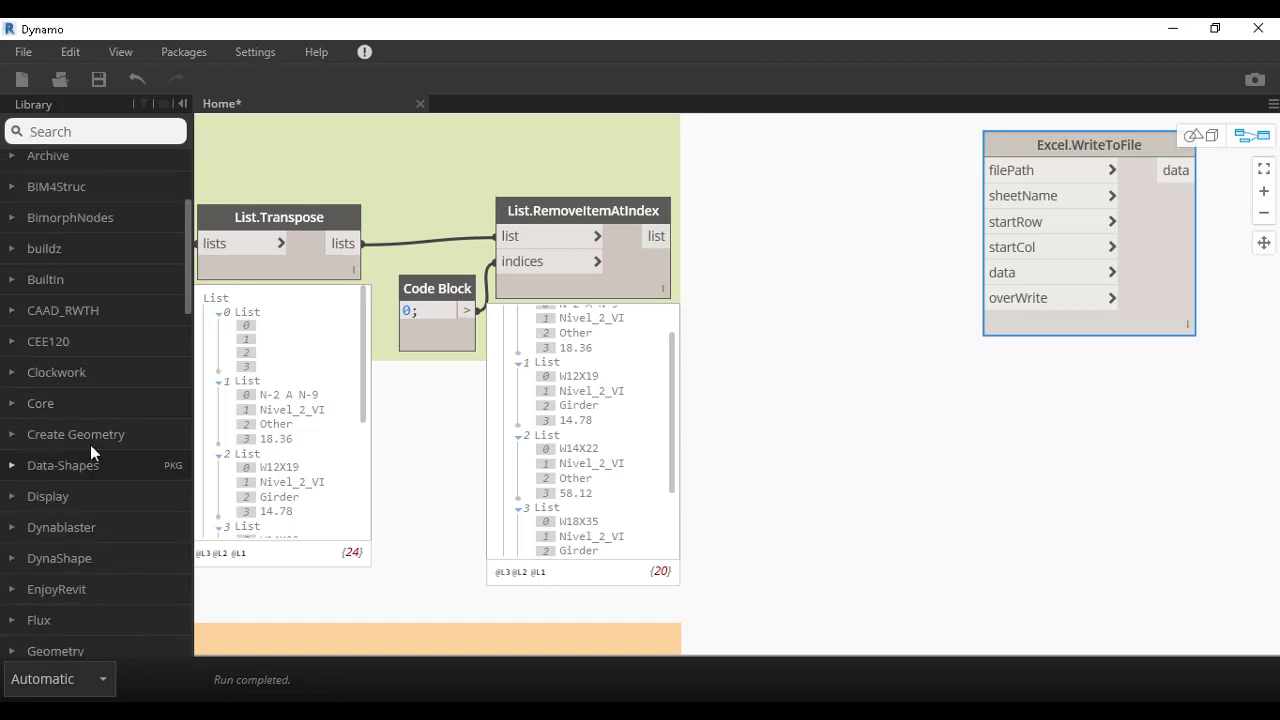
pyautogui.scroll(2, 69, 301)
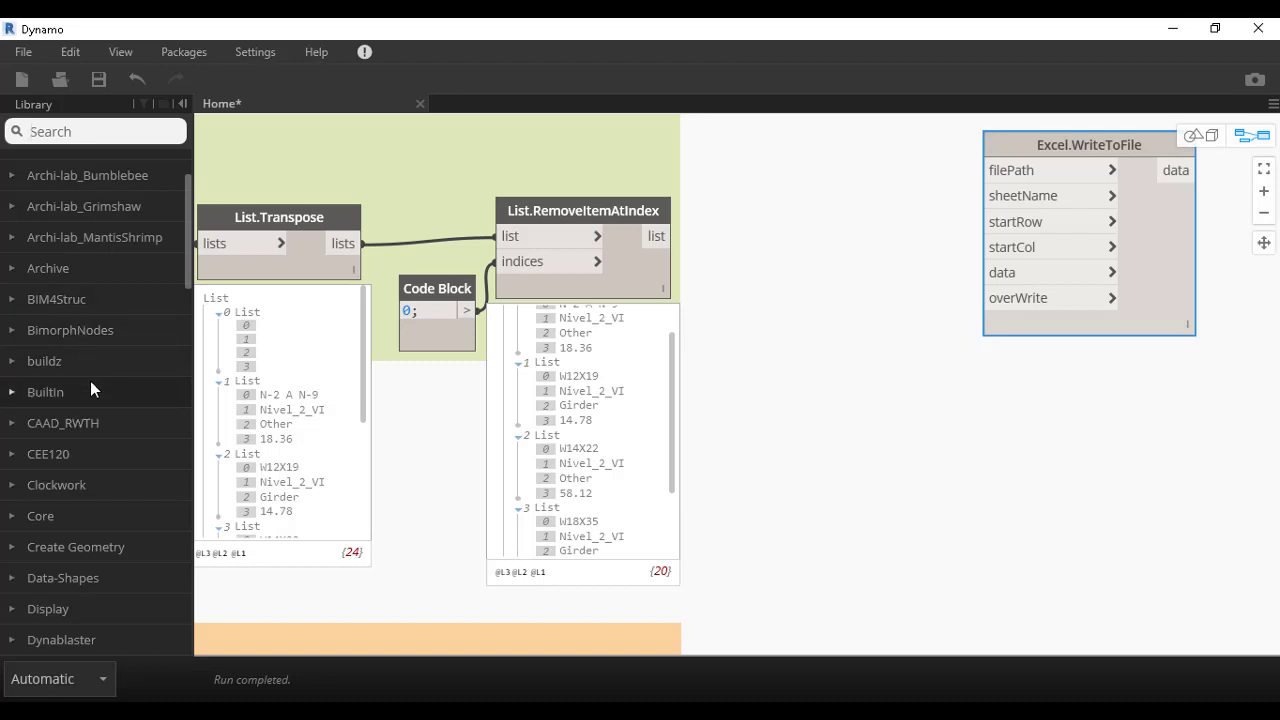
pyautogui.click(101, 175)
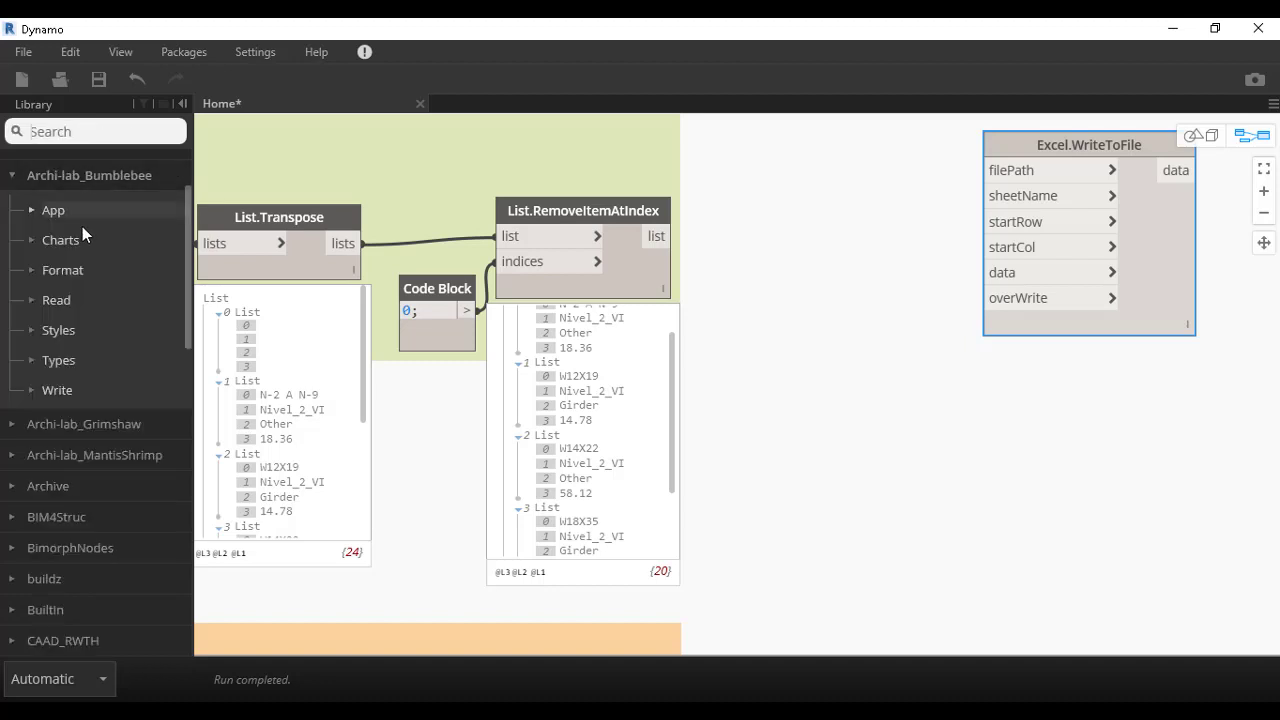
pyautogui.click(72, 391)
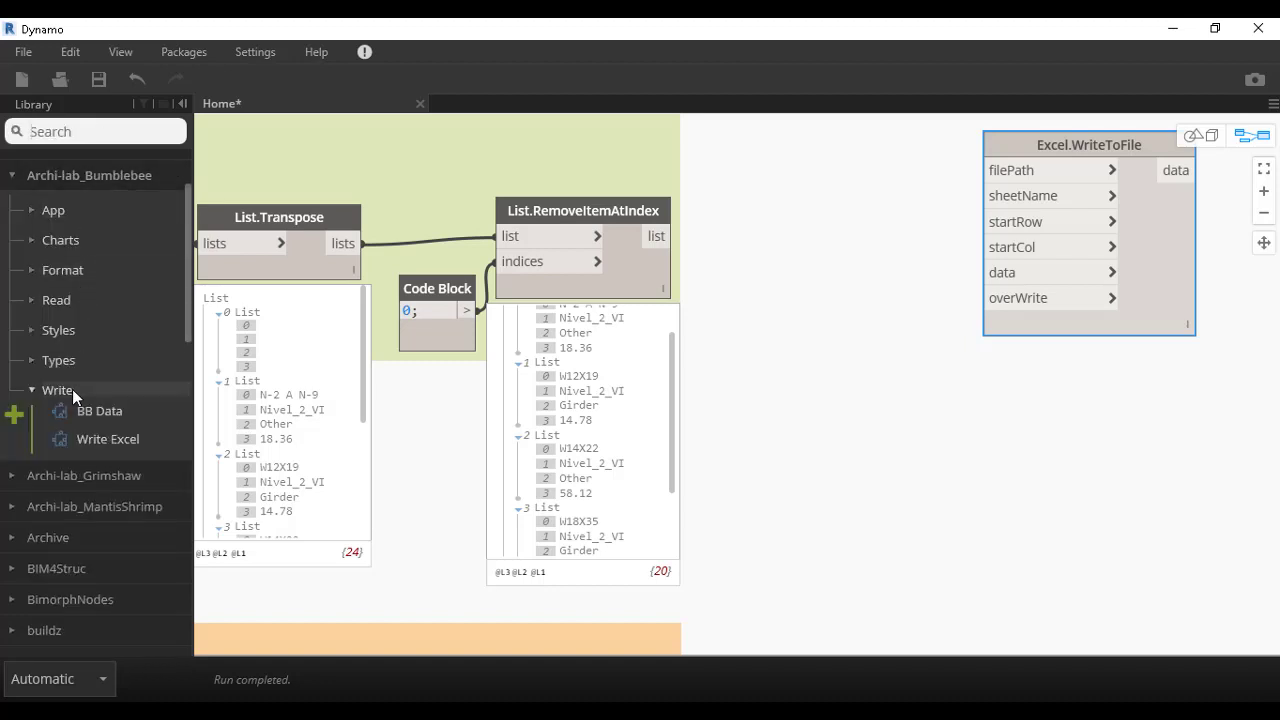
# - Add Write Excel and BB Data nodes, then delete them both
pyautogui.click(107, 441)
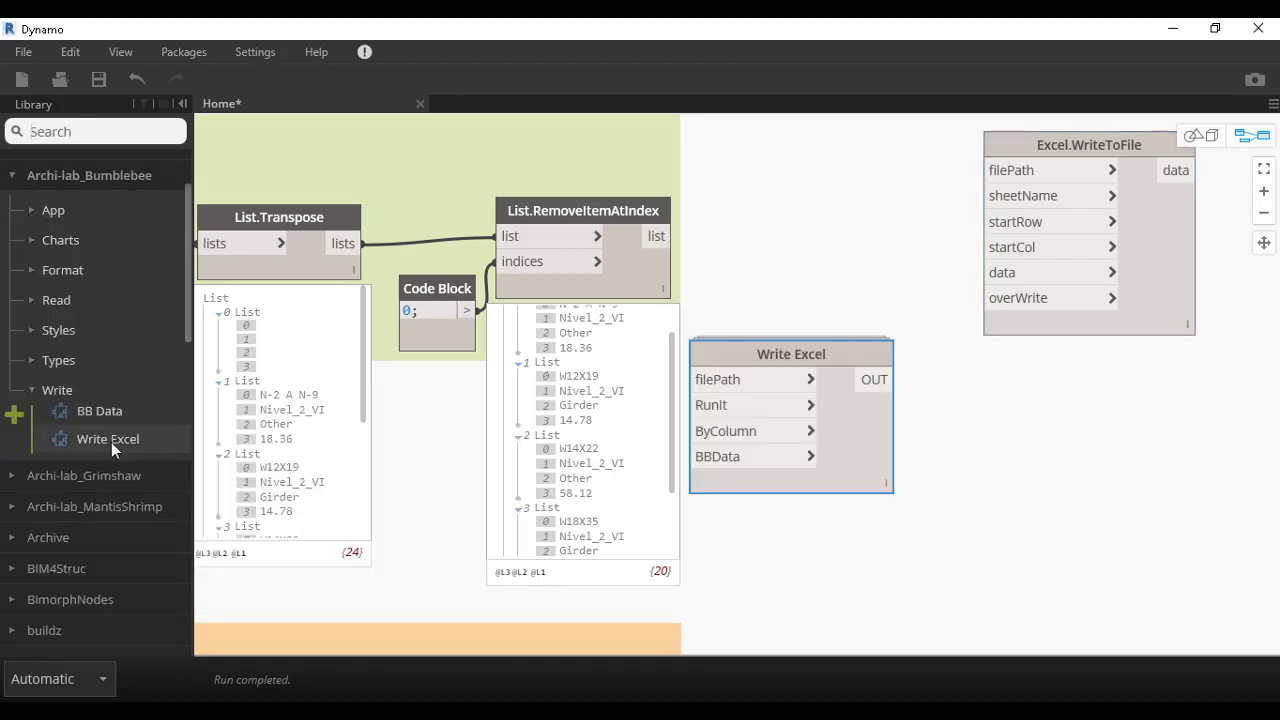
pyautogui.click(88, 409)
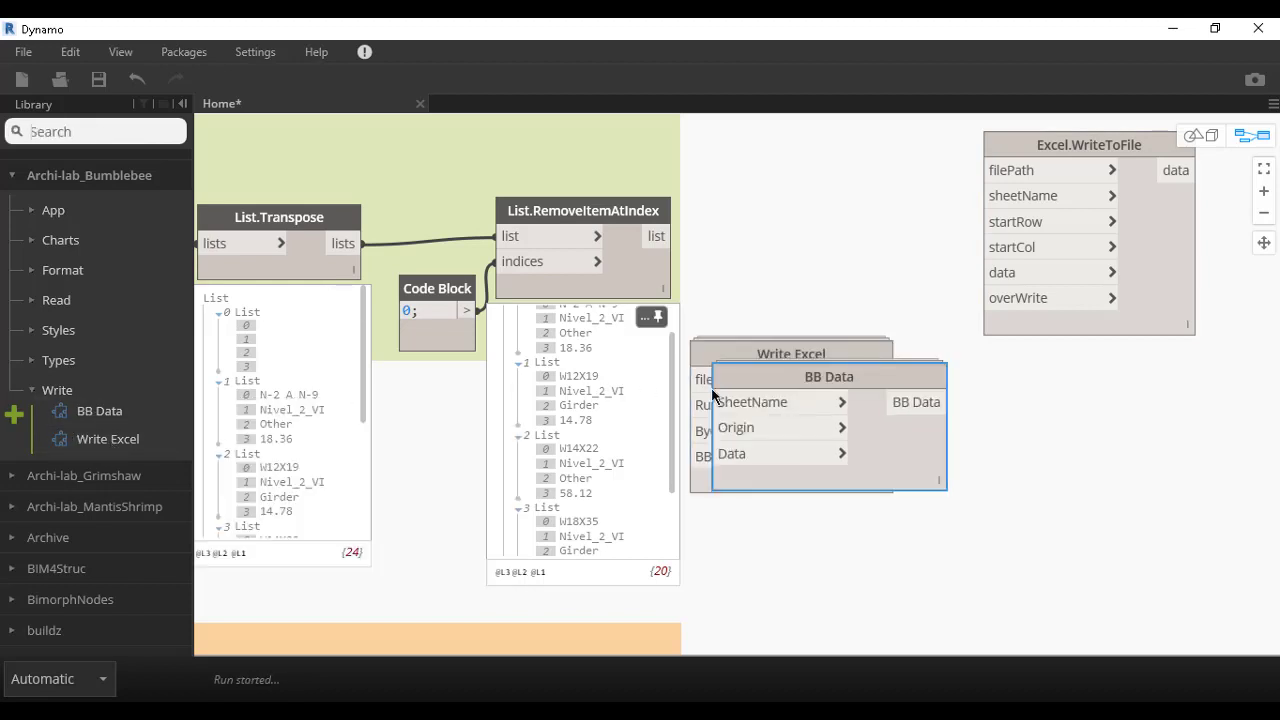
pyautogui.moveTo(885, 265); pyautogui.dragTo(768, 457)
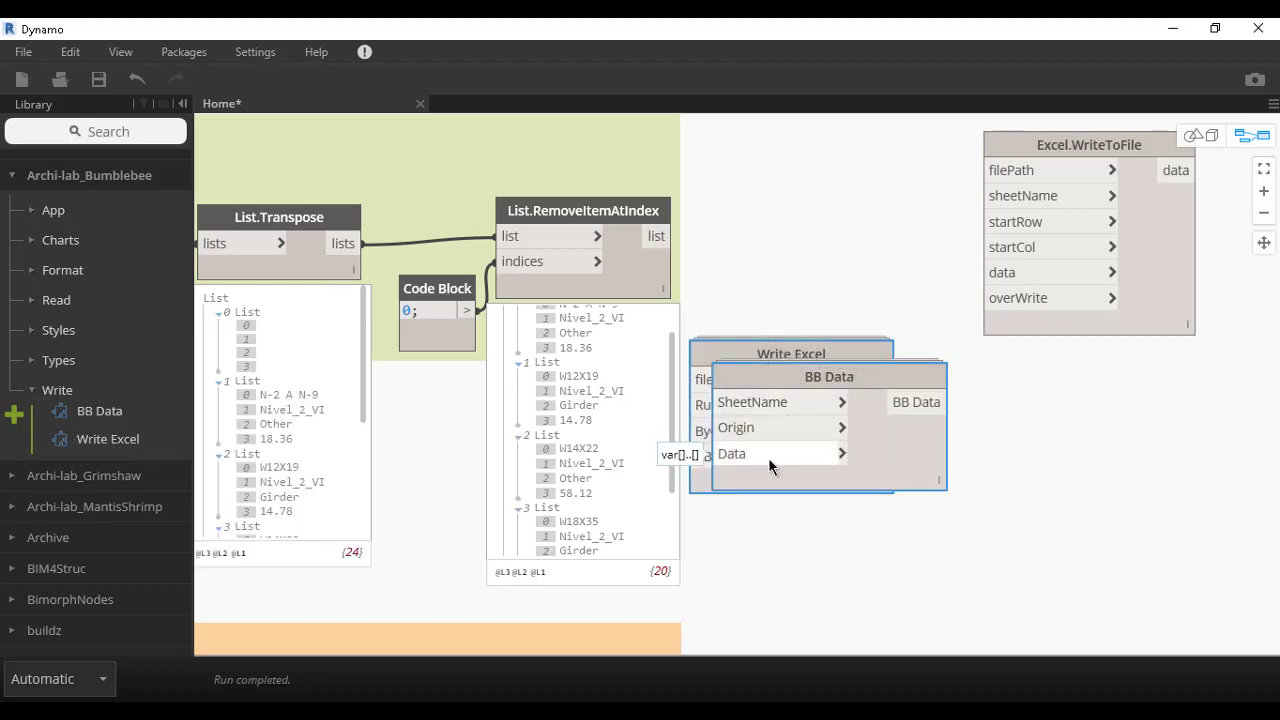
pyautogui.press('Delete')
# - Move the Excel.WriteToFile node further to the right
pyautogui.moveTo(899, 347); pyautogui.dragTo(692, 422, button='middle')
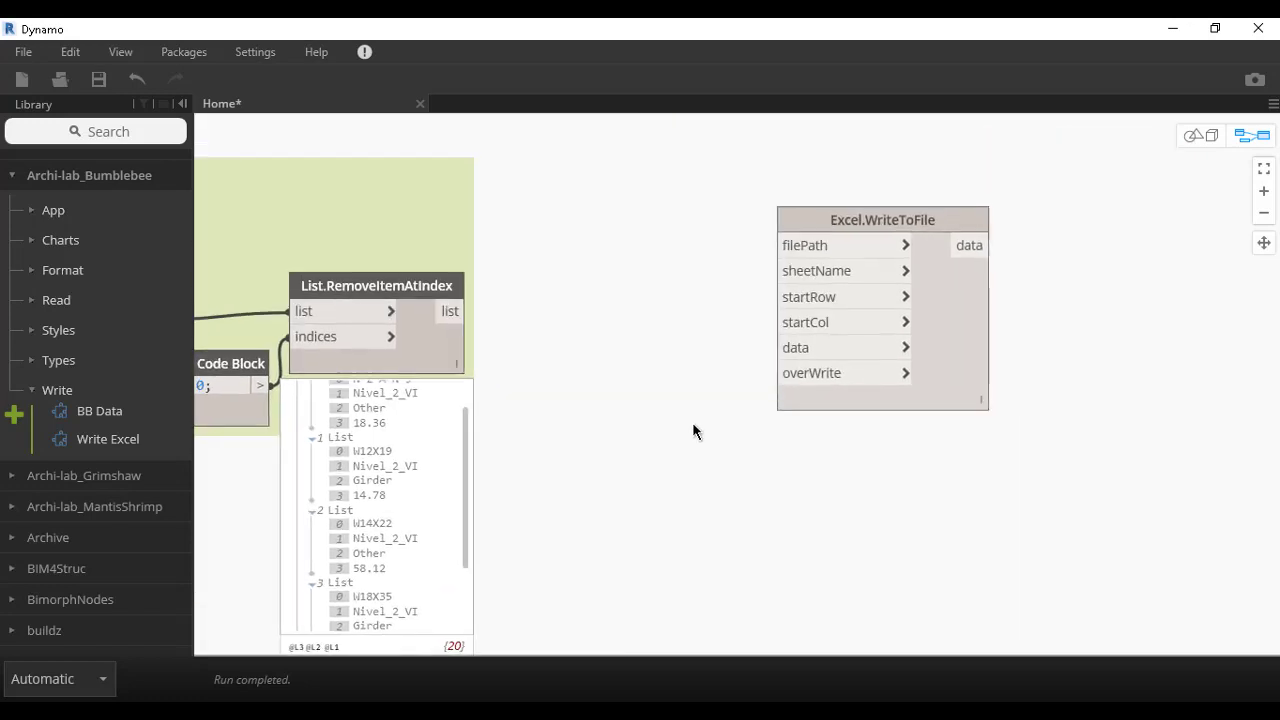
pyautogui.scroll(-2, 808, 272)
pyautogui.moveTo(840, 242); pyautogui.dragTo(1003, 235)
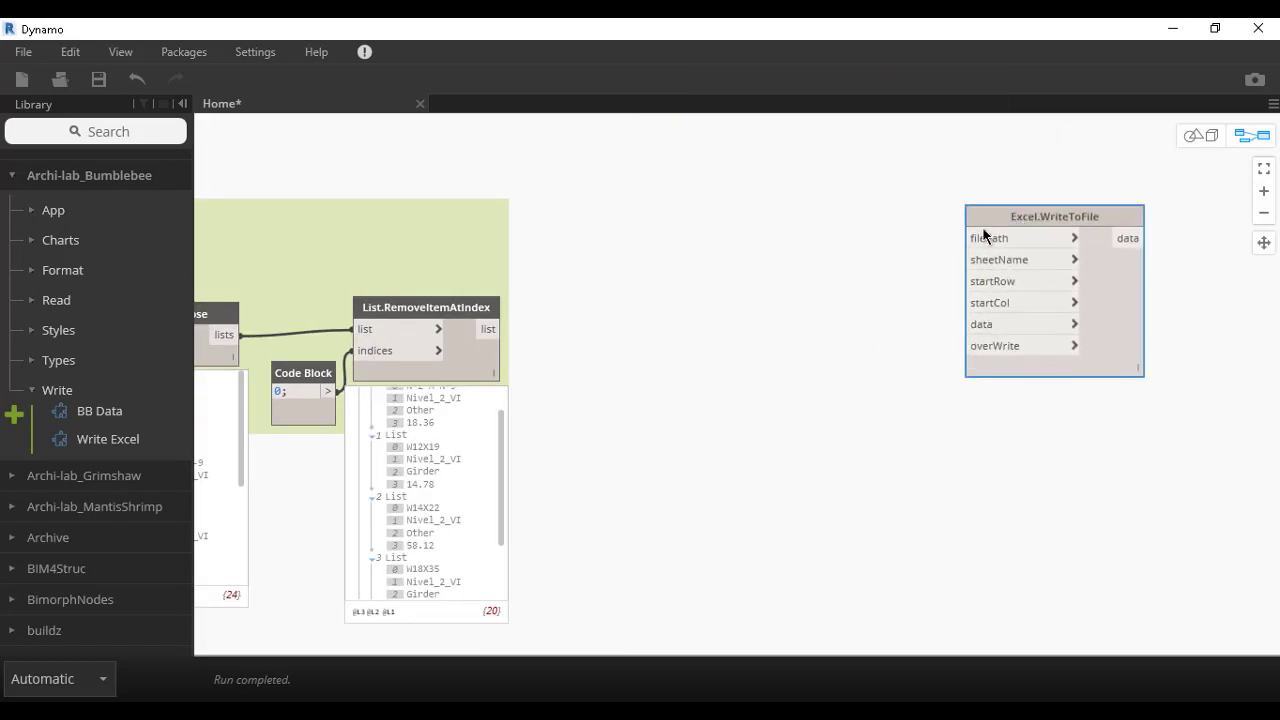
pyautogui.scroll(1, 1019, 343)
pyautogui.scroll(2, 1019, 343)
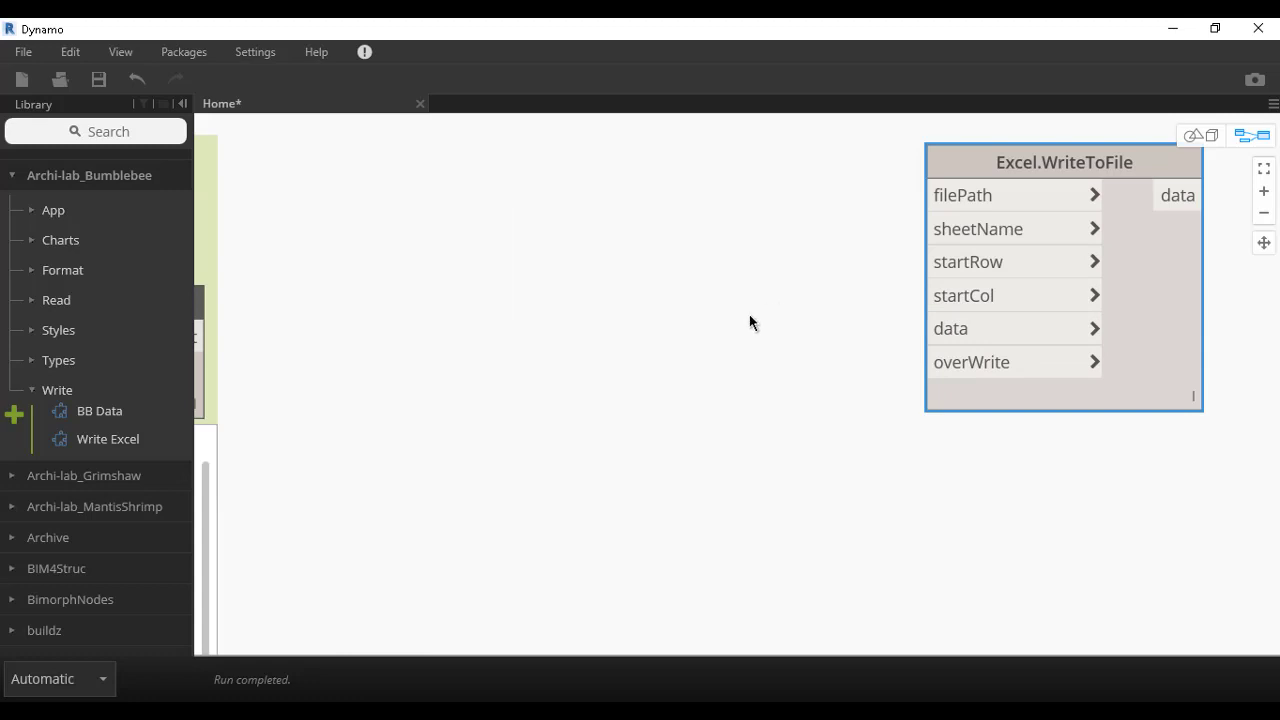
pyautogui.moveTo(1010, 362)
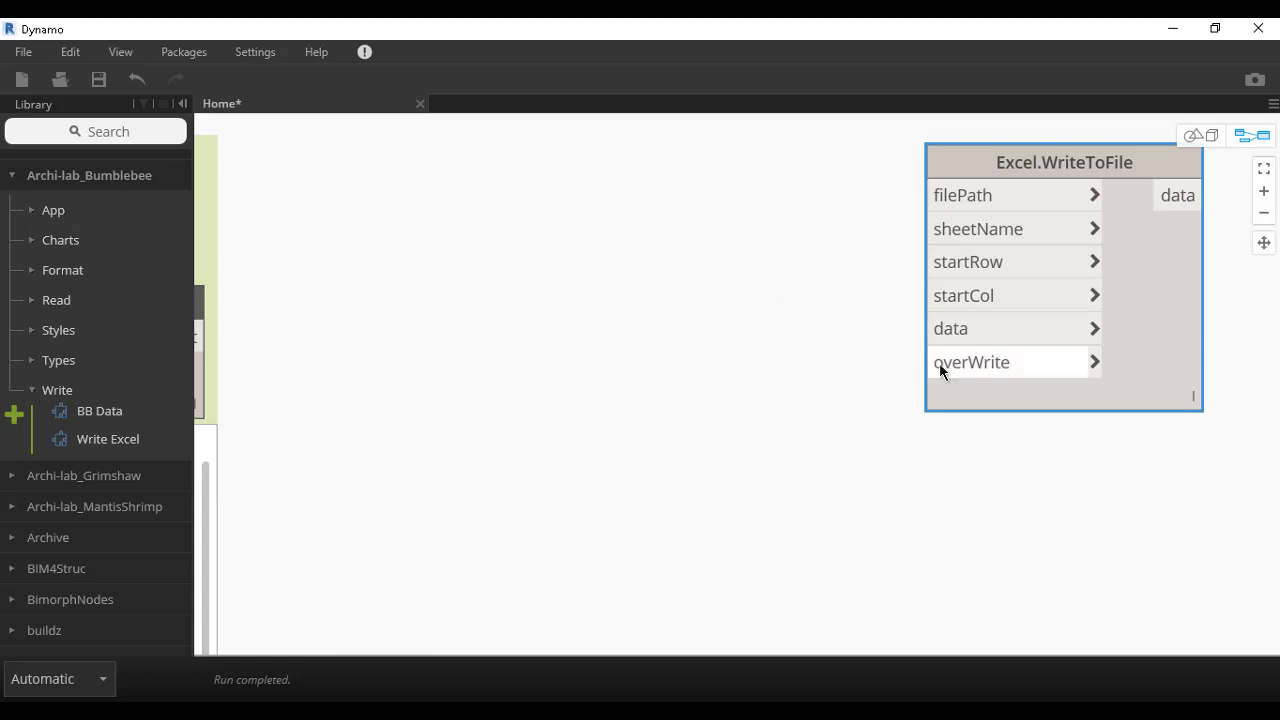
pyautogui.scroll(-3, 798, 382)
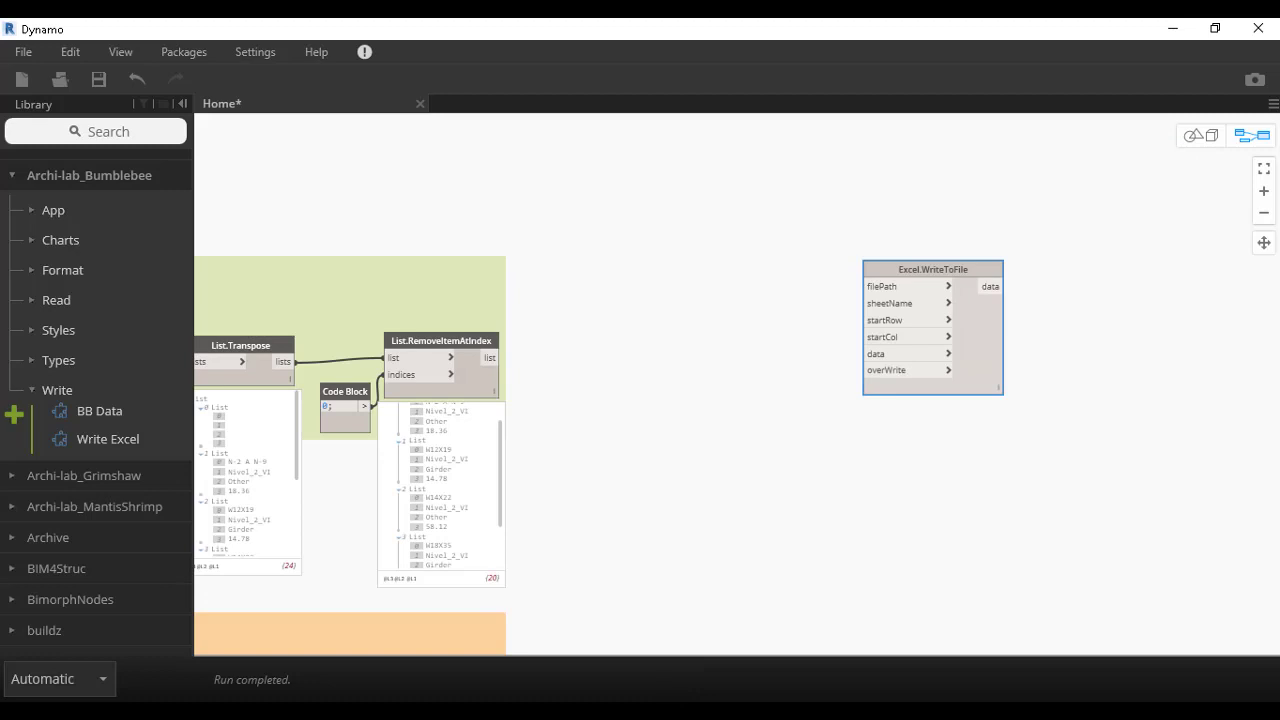
# - In a maximized File Explorer, create a new Microsoft Excel workbook in Escritorio
pyautogui.press('super+s')
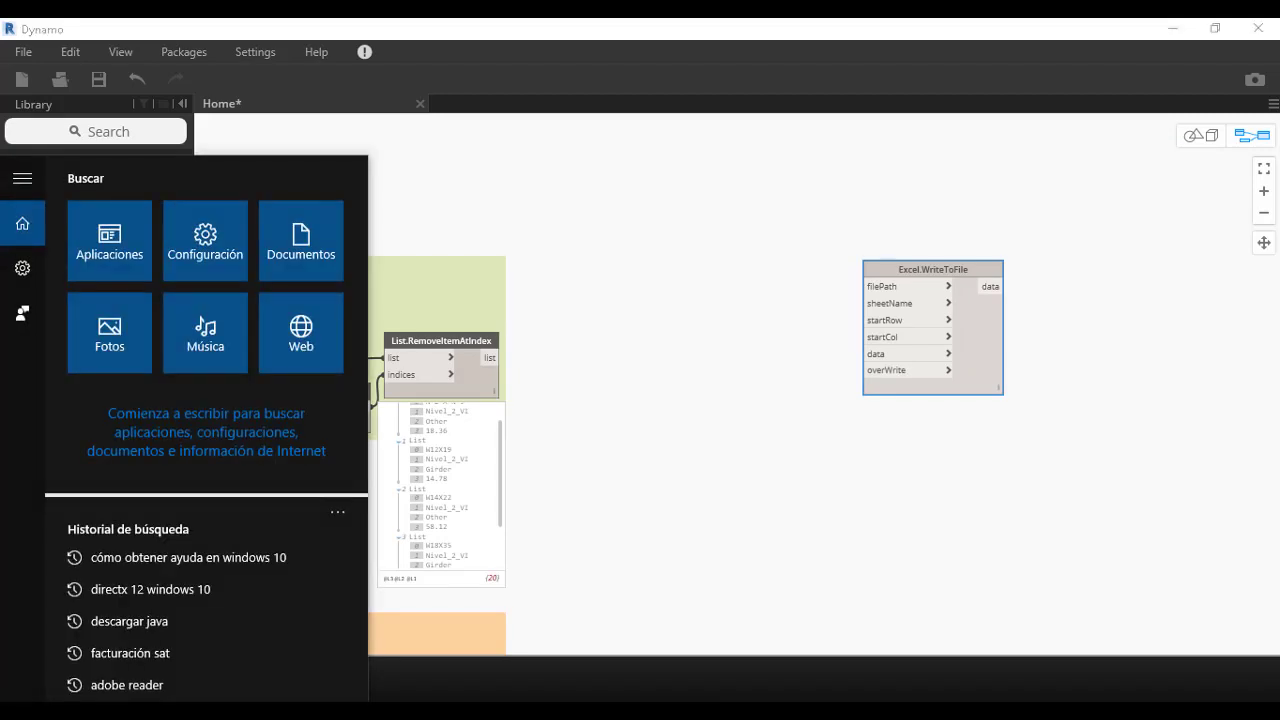
pyautogui.press('super+e')
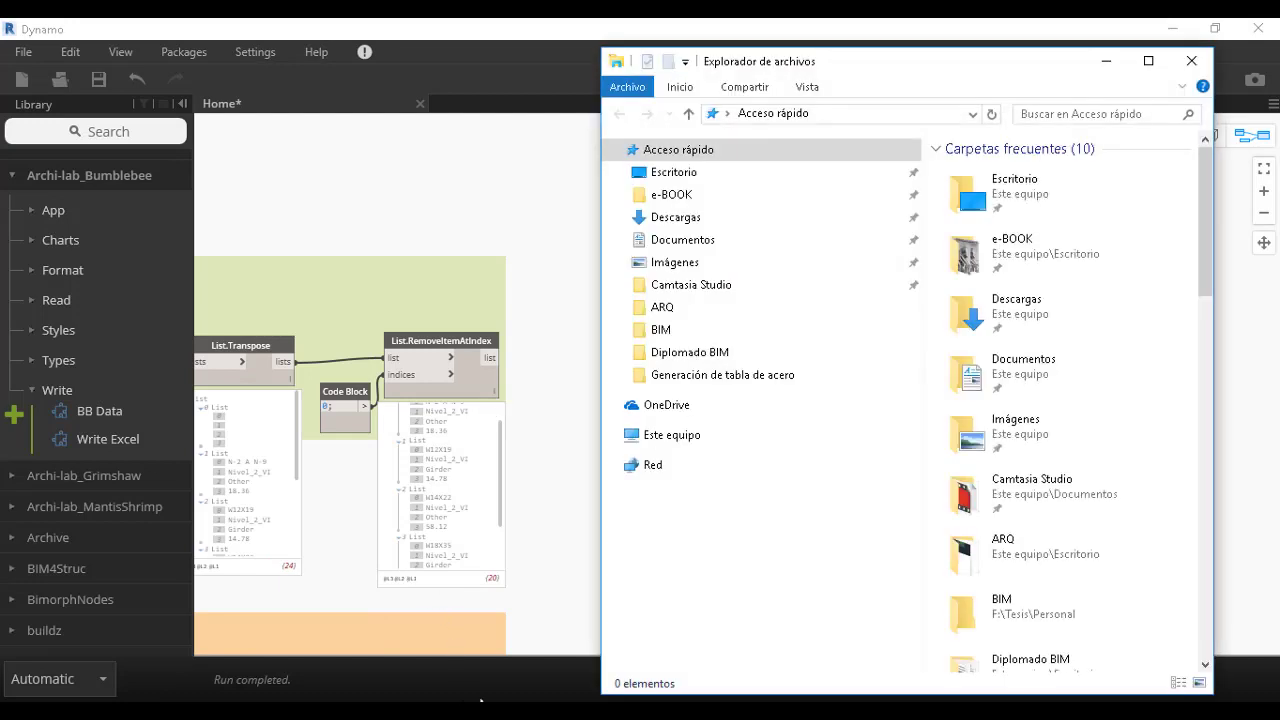
pyautogui.moveTo(868, 68); pyautogui.dragTo(338, 20)
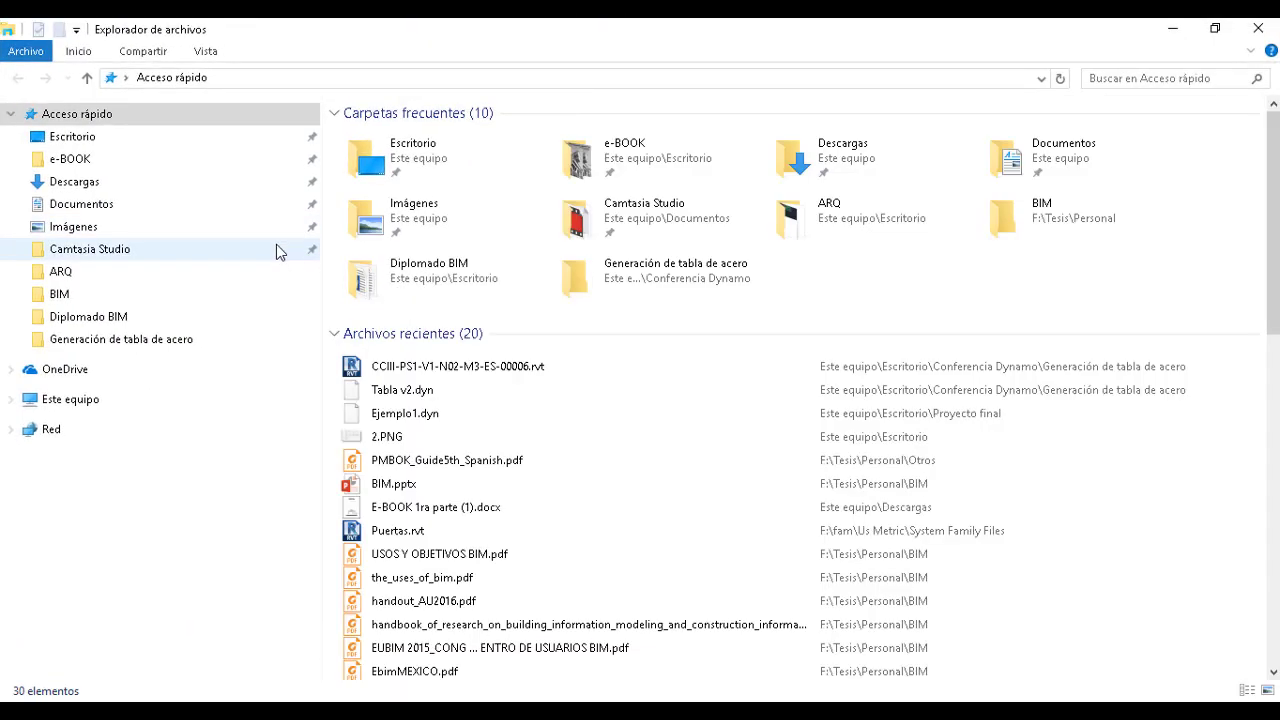
pyautogui.doubleClick(388, 160)
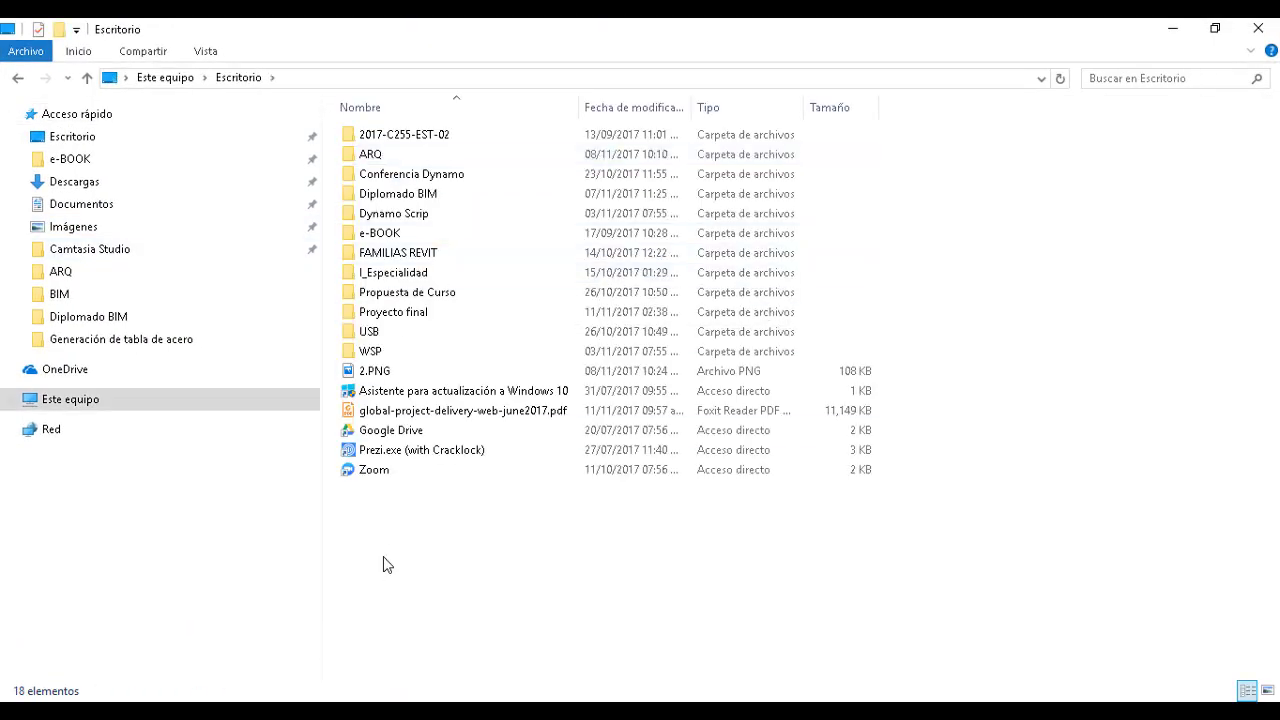
pyautogui.rightClick(387, 524)
pyautogui.moveTo(436, 480)
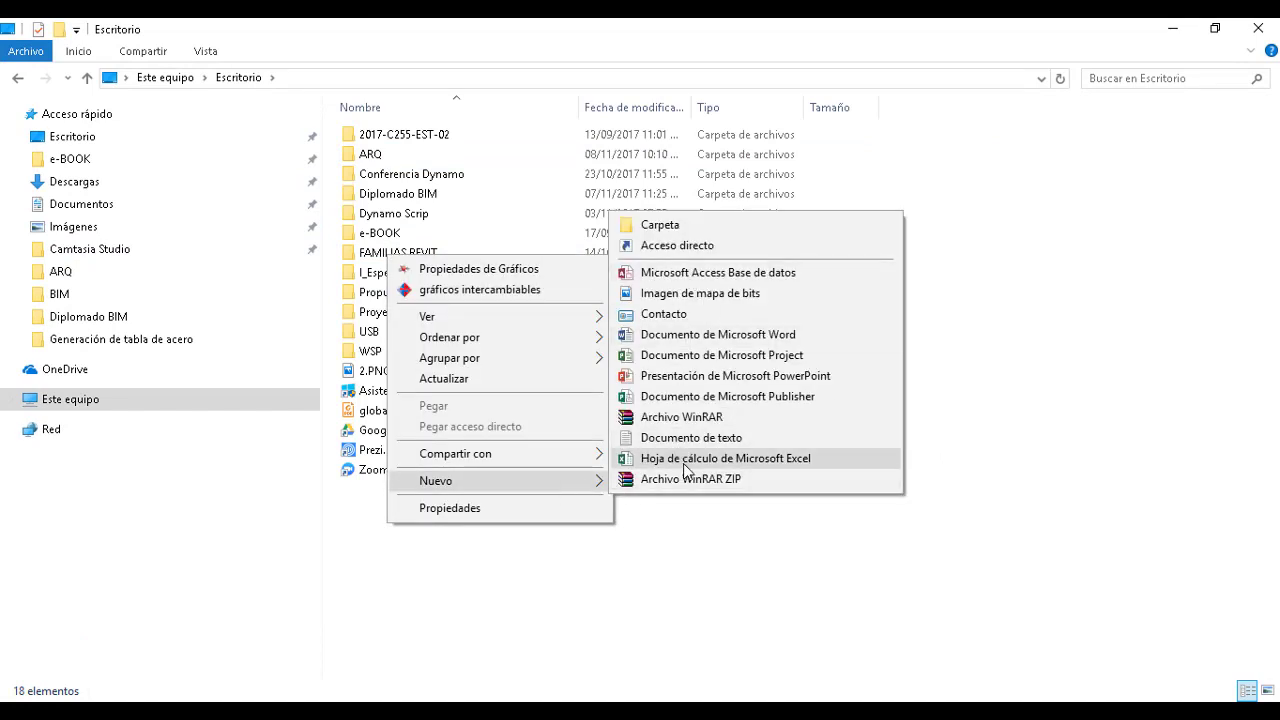
pyautogui.click(683, 463)
# - Open the new workbook and enter headers Titulo1, Titulo 2 and Titulo X in A1:C1
pyautogui.doubleClick(401, 489)
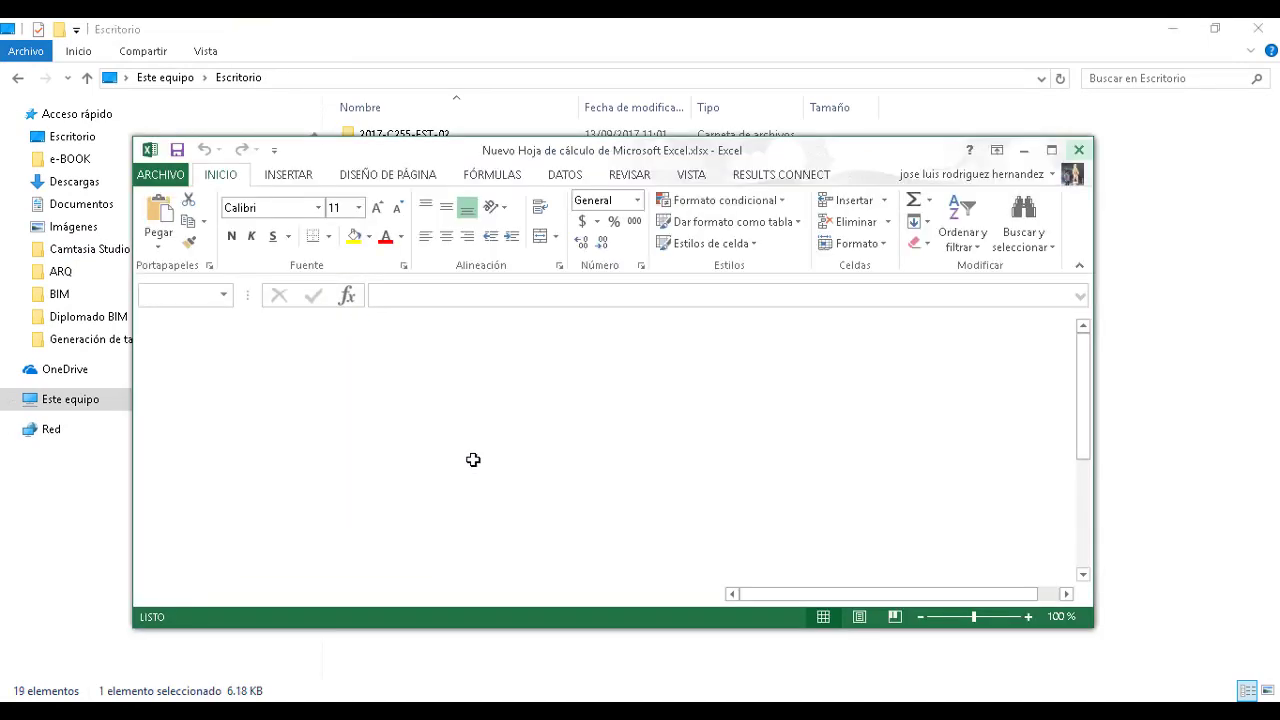
pyautogui.click(308, 364)
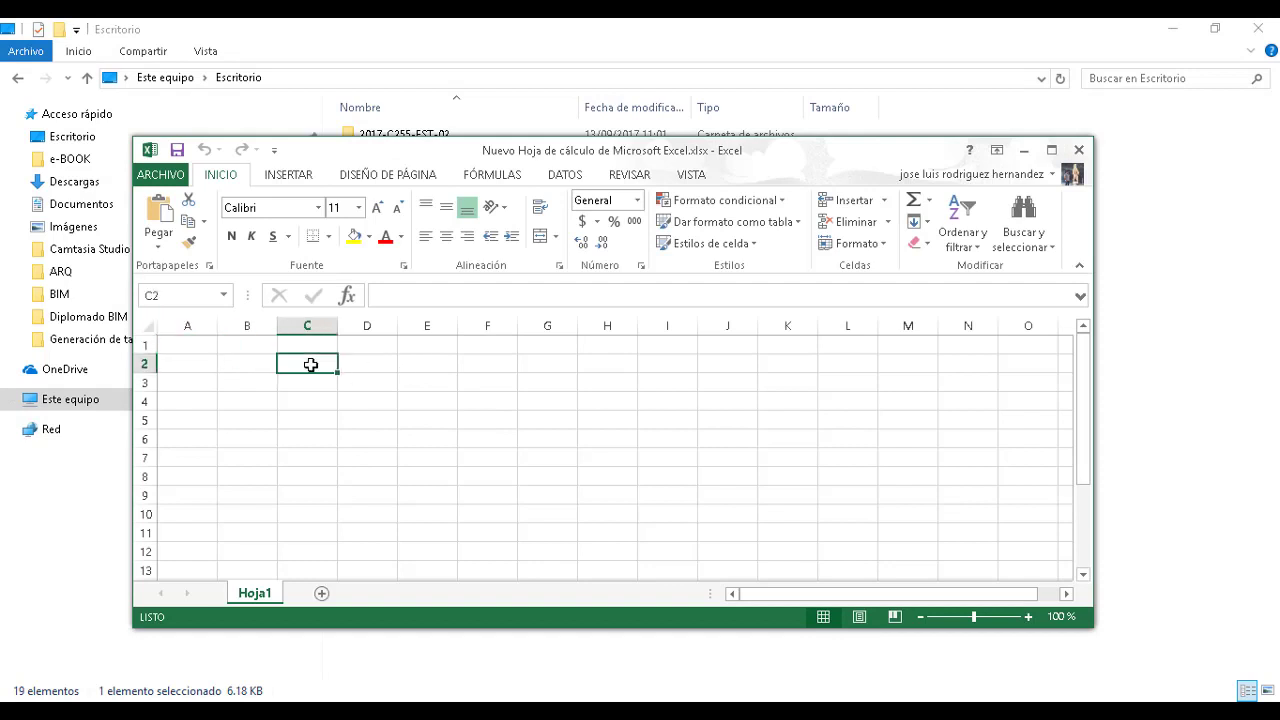
pyautogui.click(188, 345)
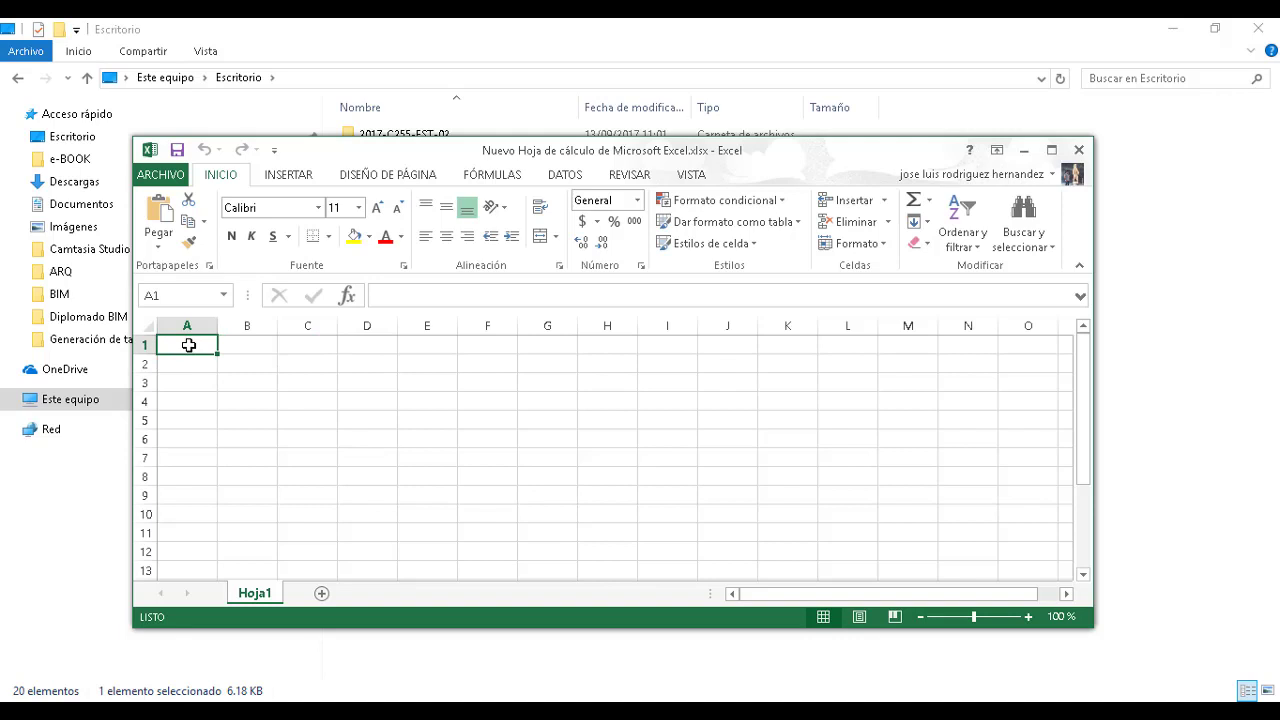
pyautogui.write('Titulo1')
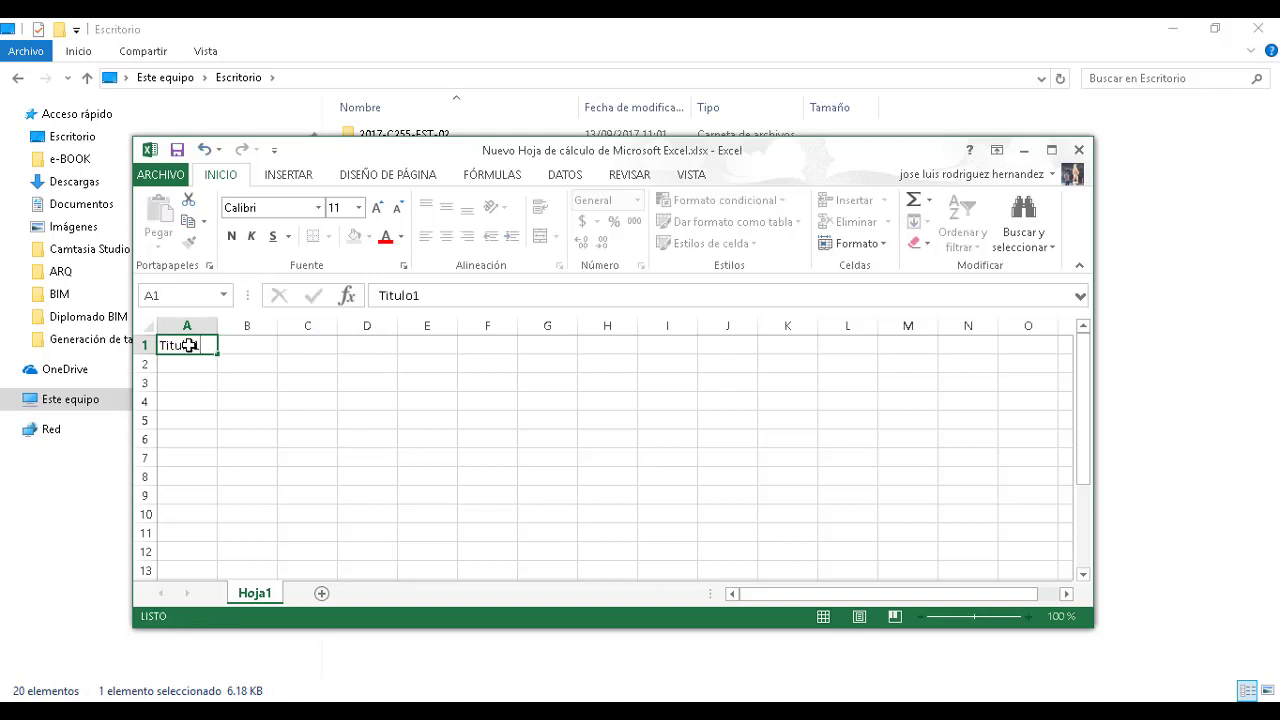
pyautogui.press('Tab')
pyautogui.write('T')
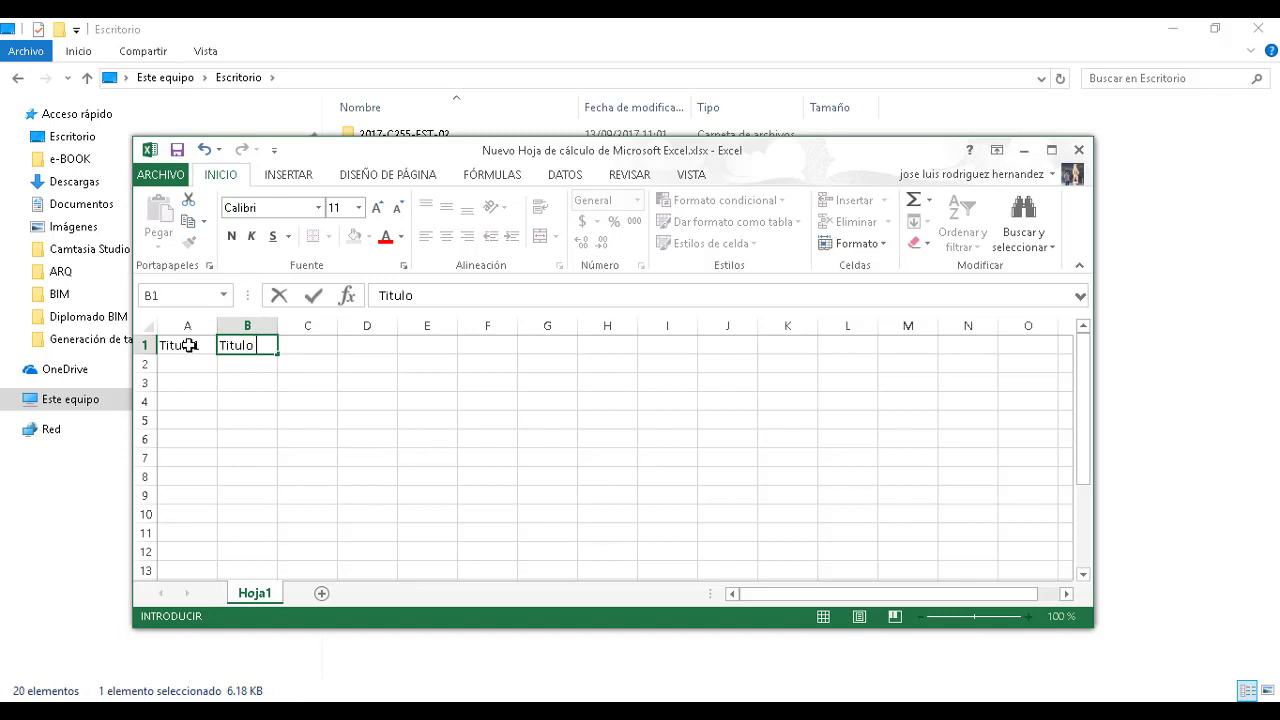
pyautogui.press('Tab')
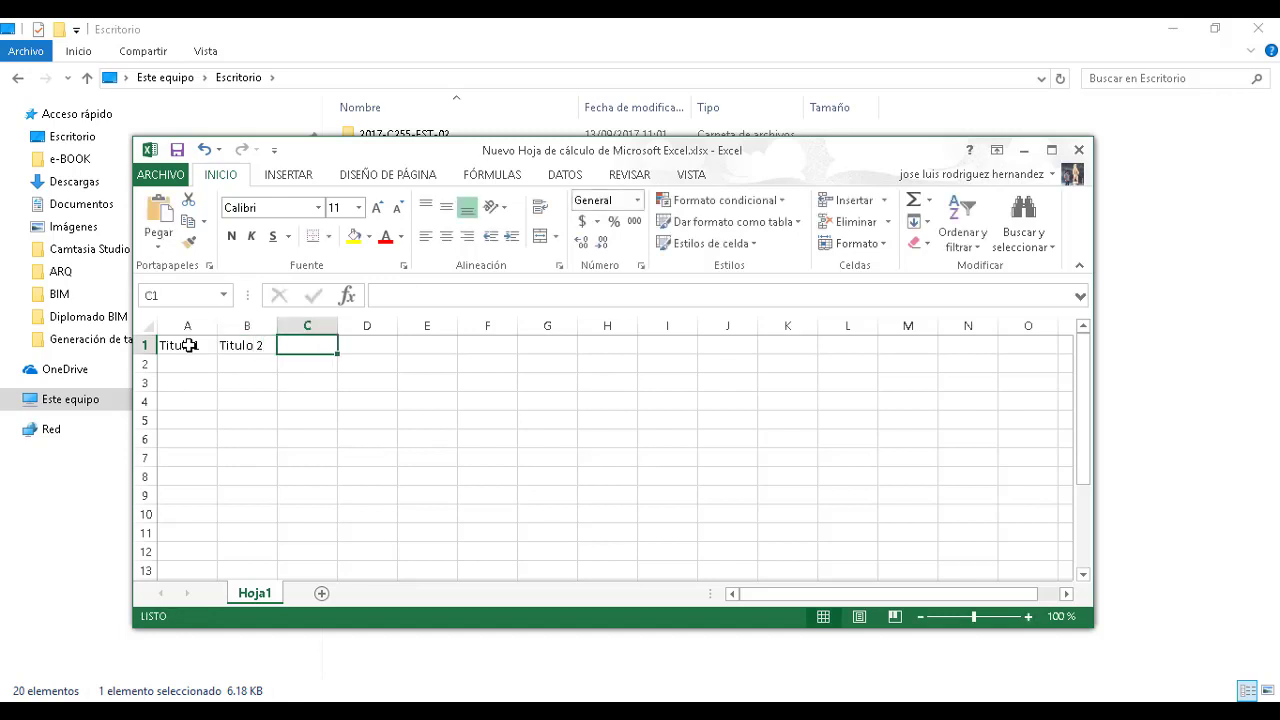
pyautogui.write('Titulo X')
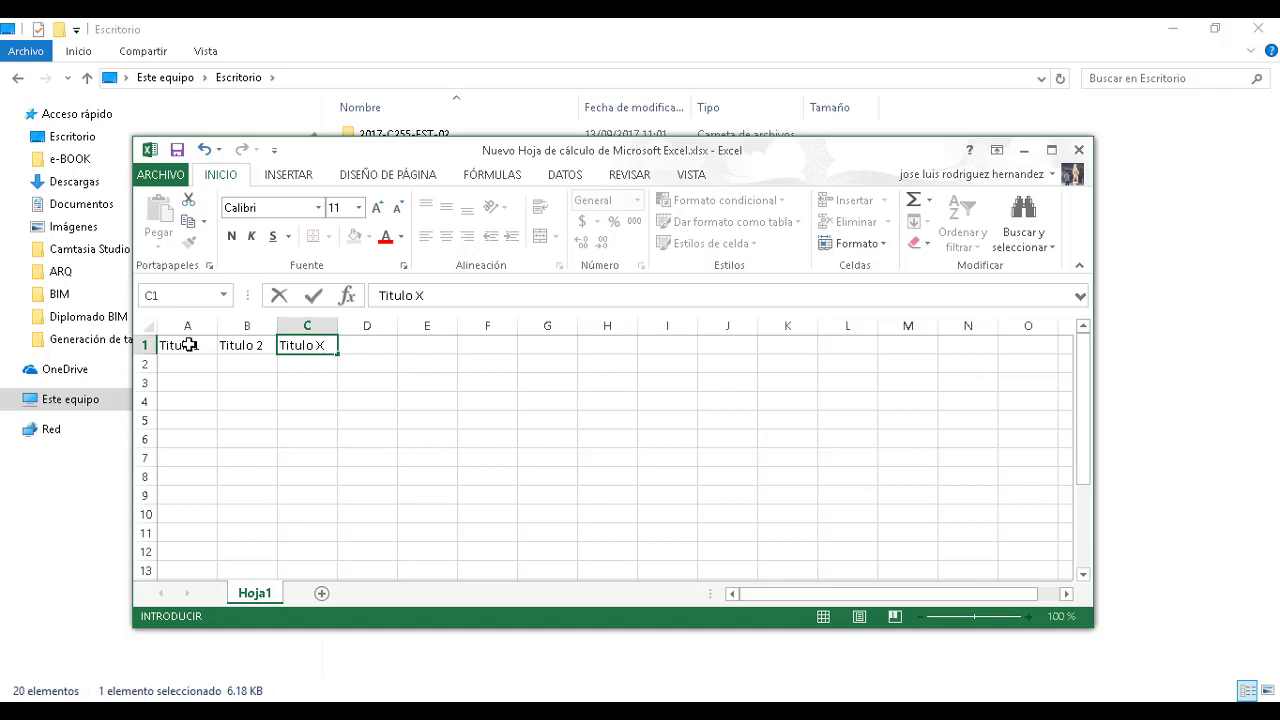
pyautogui.moveTo(189, 345); pyautogui.dragTo(306, 352)
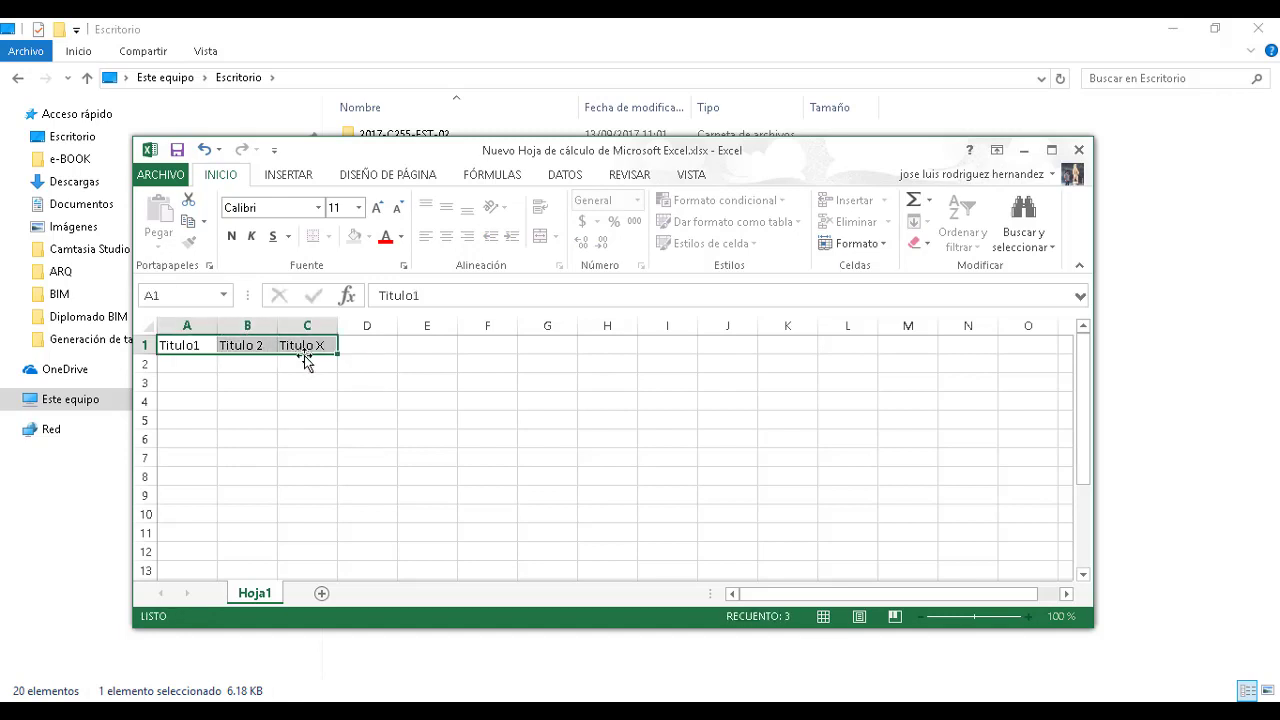
pyautogui.hotkey('ctrl', 'q')
# - Minimize File Explorer and move the workbook aside to uncover the Dynamo graph
pyautogui.click(917, 129)
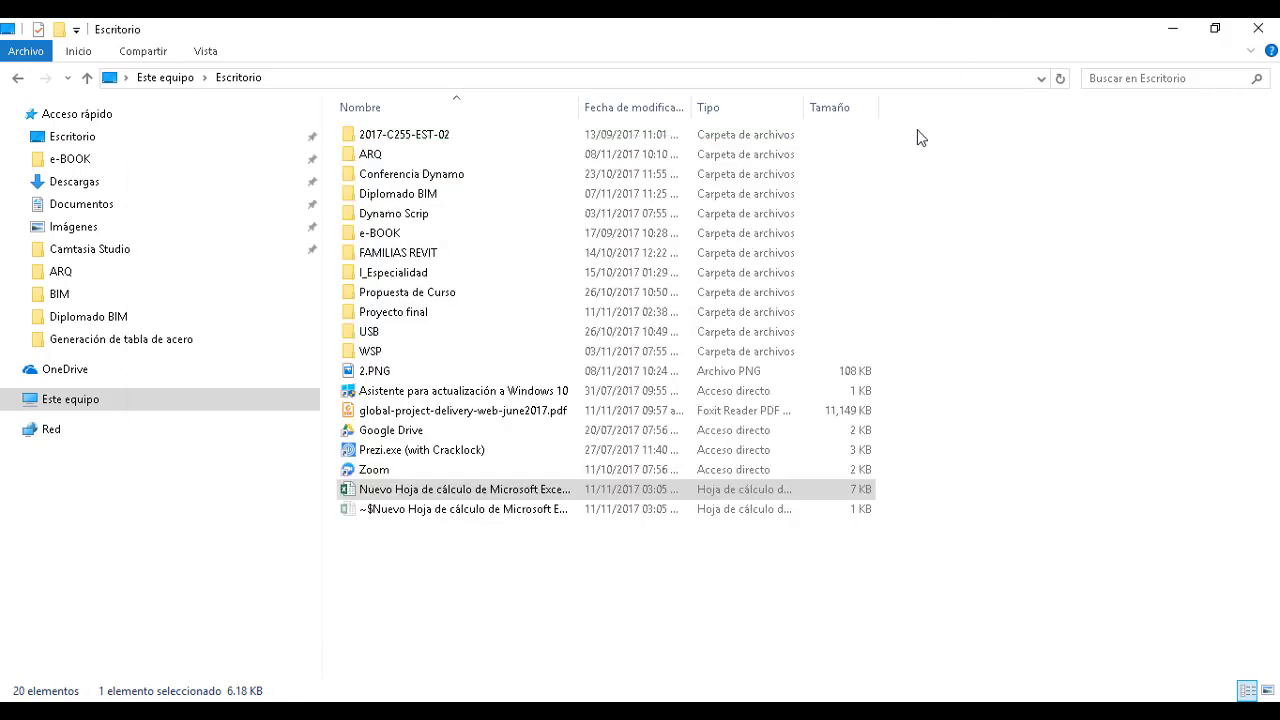
pyautogui.press('super+Down')
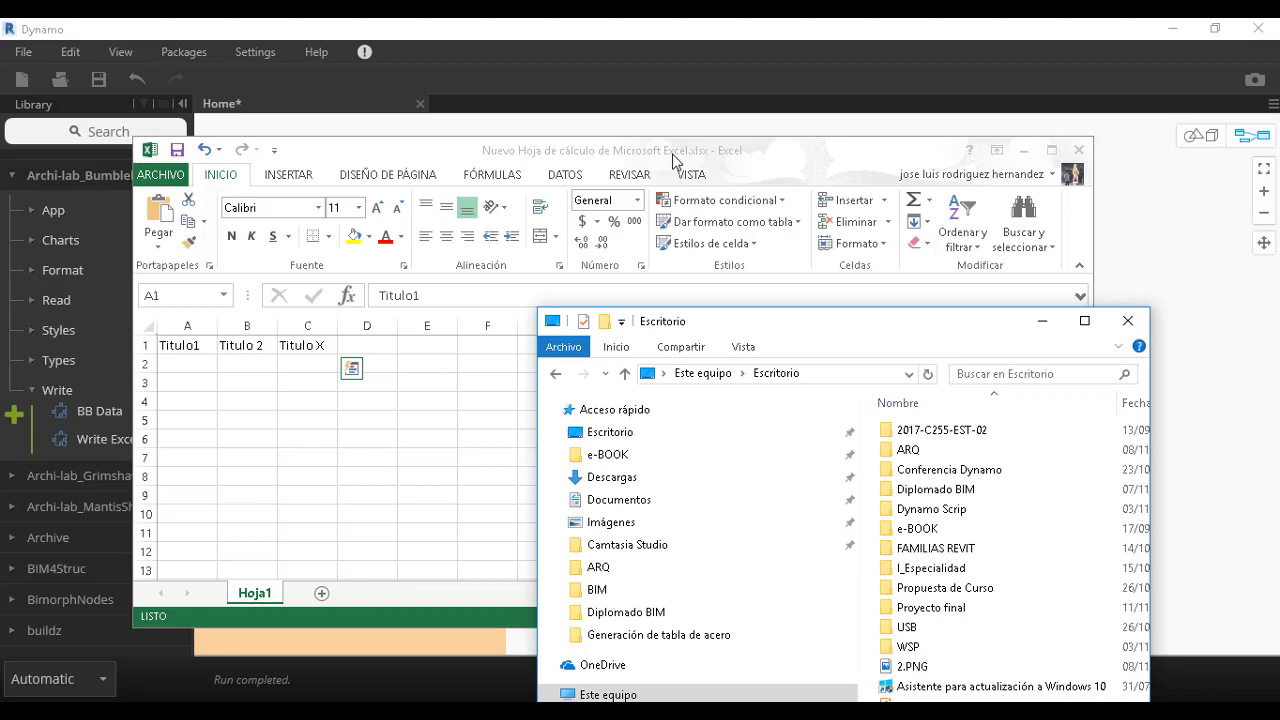
pyautogui.moveTo(675, 158); pyautogui.dragTo(862, 380)
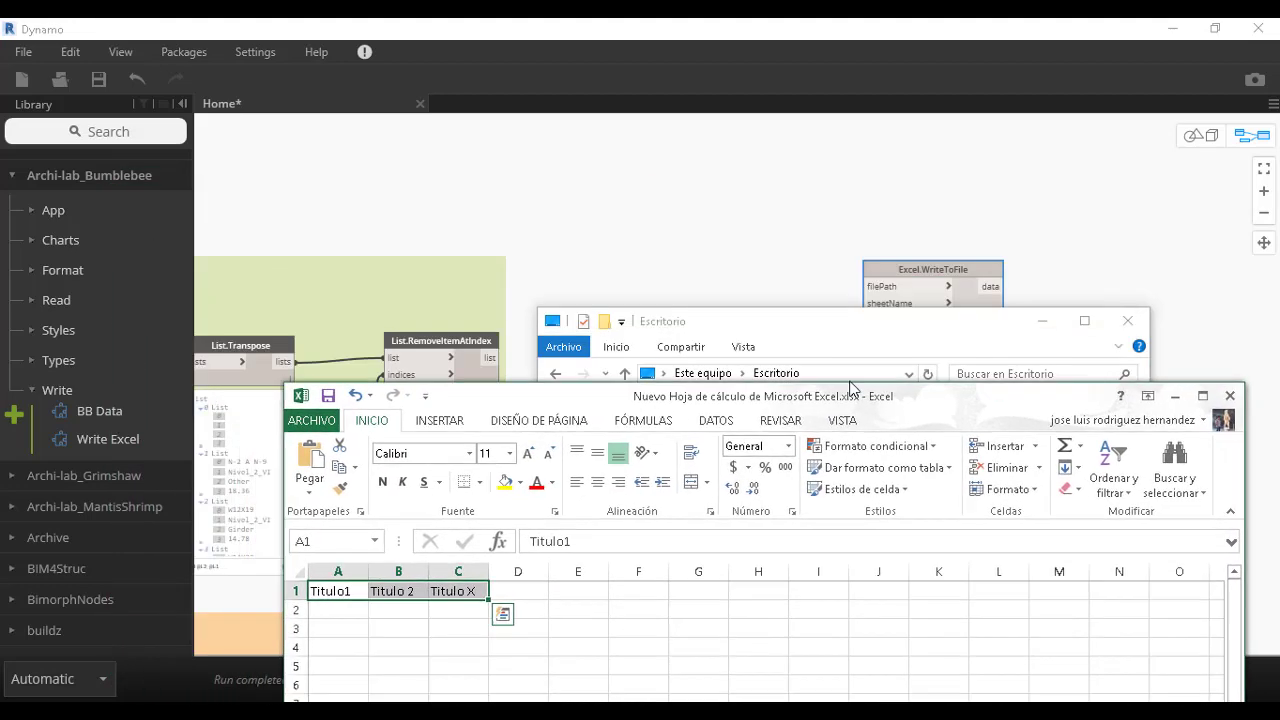
pyautogui.click(1042, 321)
pyautogui.scroll(-2, 943, 343)
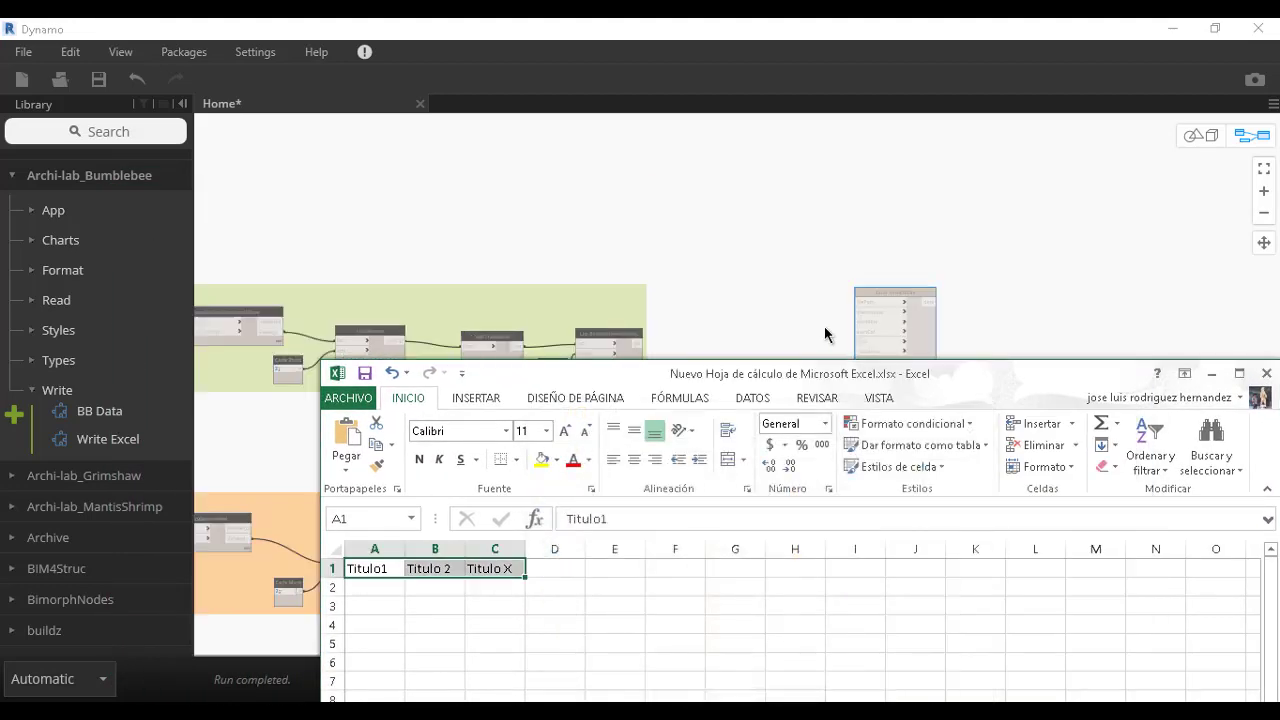
pyautogui.click(510, 313)
# - Inspect the beam and column schedule groups, then bring the workbook back to the front
pyautogui.scroll(2, 624, 308)
pyautogui.scroll(1, 628, 320)
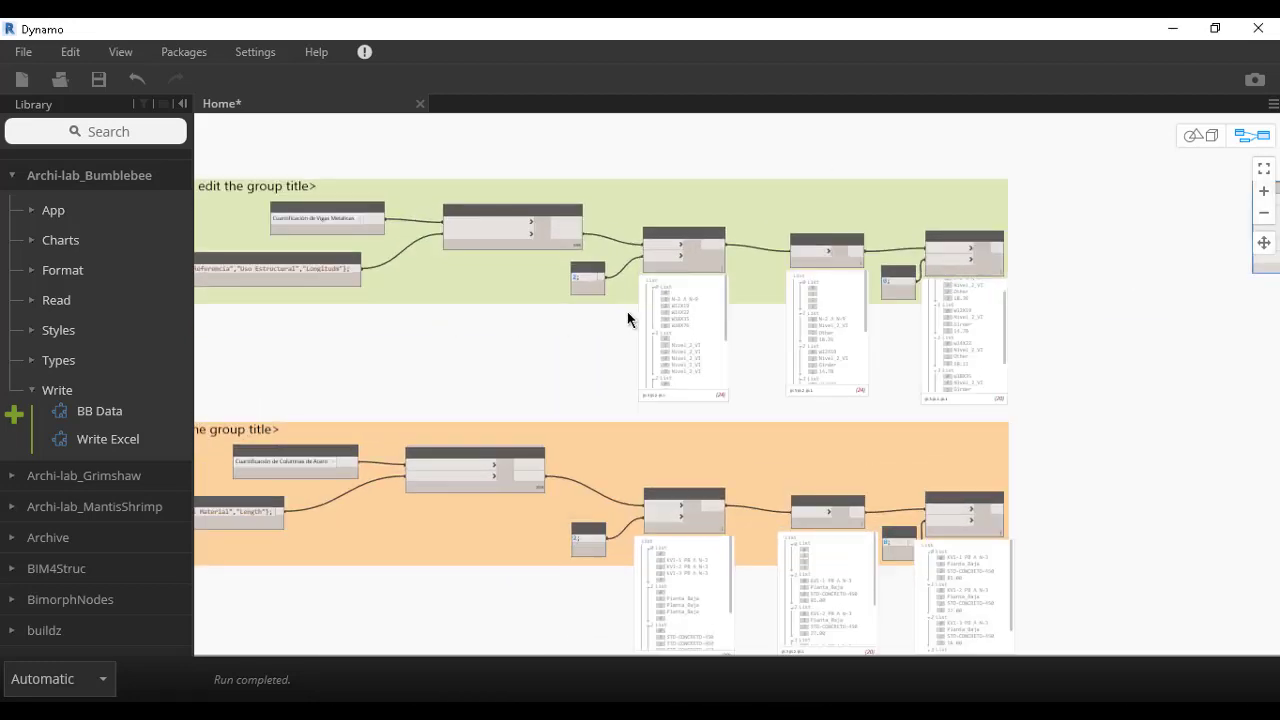
pyautogui.moveTo(631, 320); pyautogui.dragTo(865, 318, button='middle')
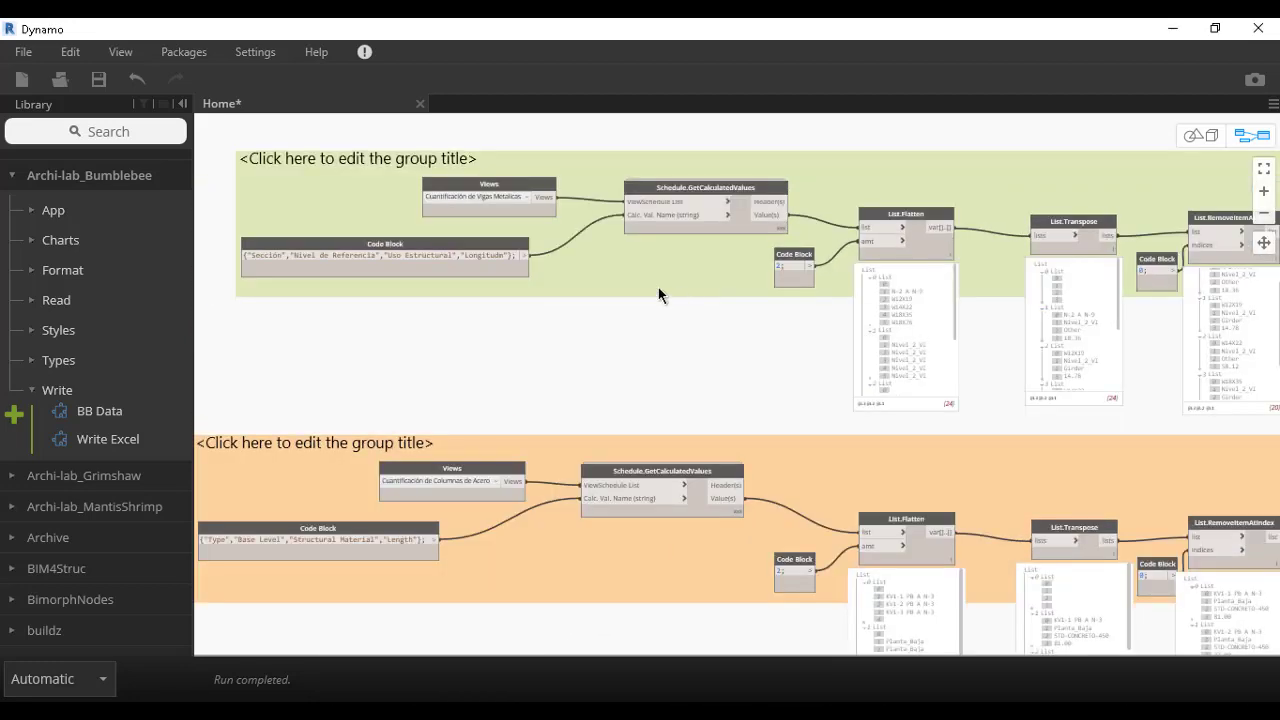
pyautogui.scroll(2, 520, 250)
pyautogui.scroll(-3, 565, 287)
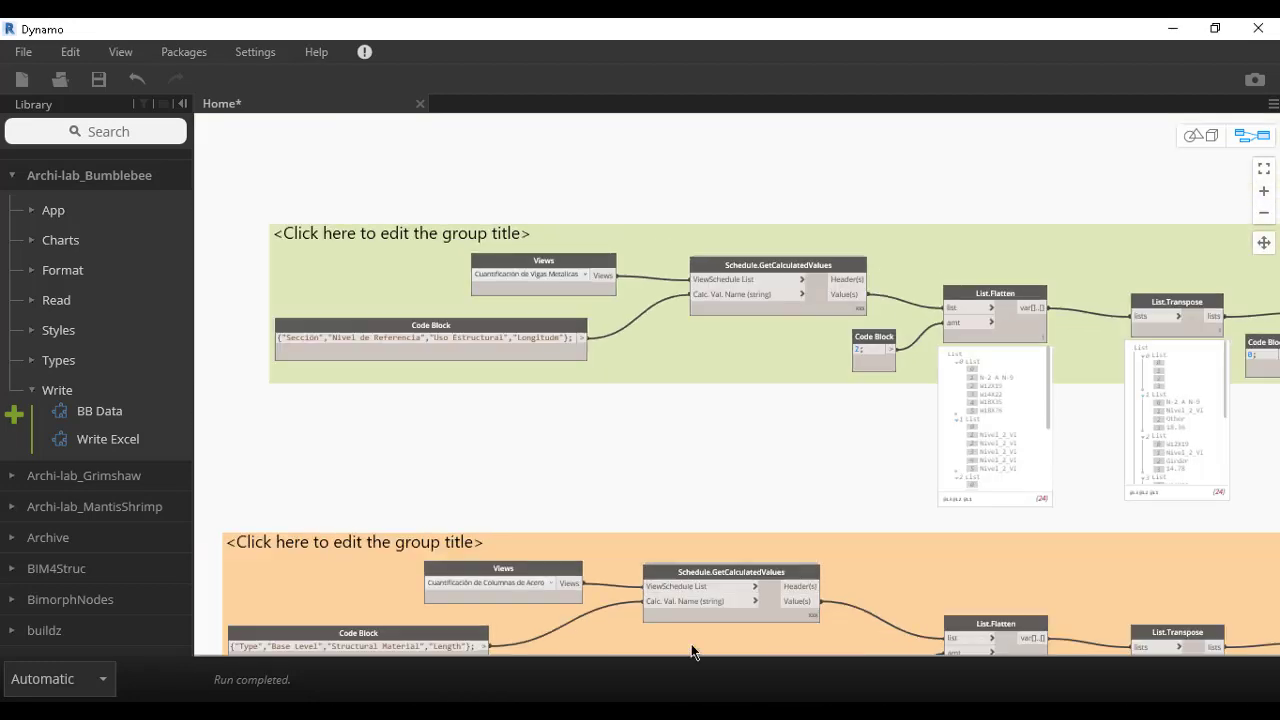
pyautogui.hotkey('alt', 'Tab')
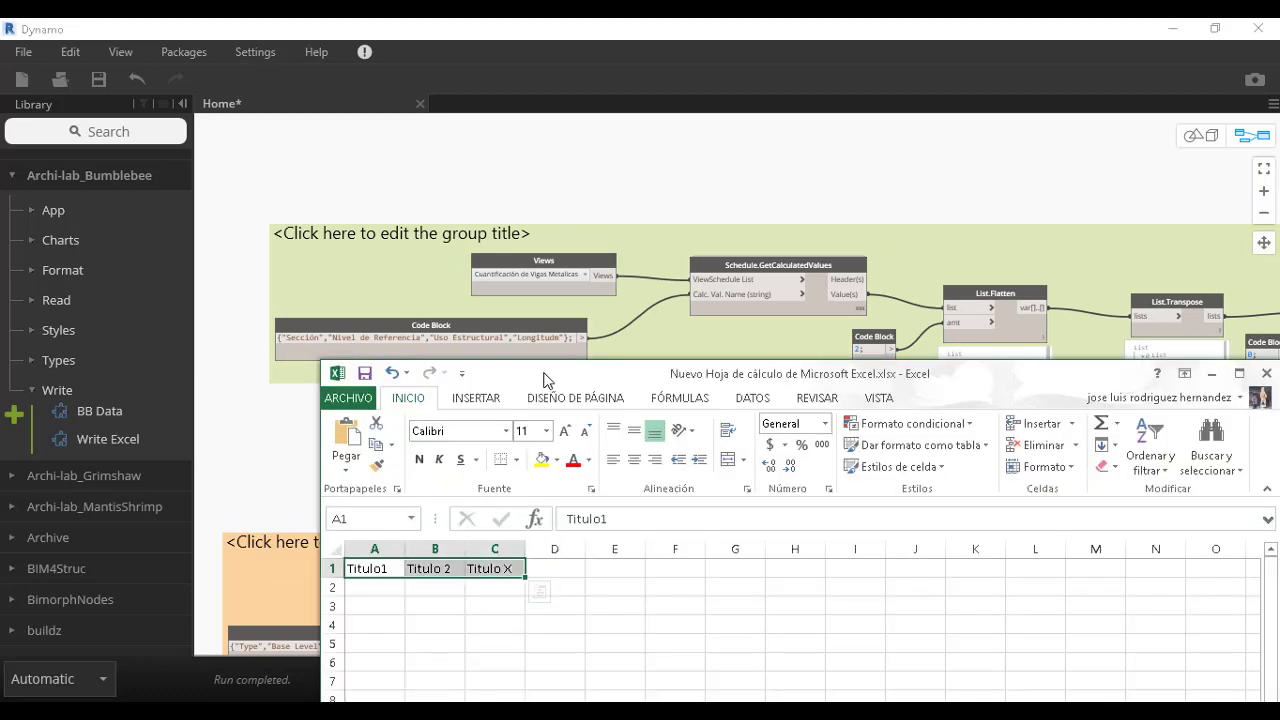
pyautogui.moveTo(540, 370); pyautogui.dragTo(455, 18)
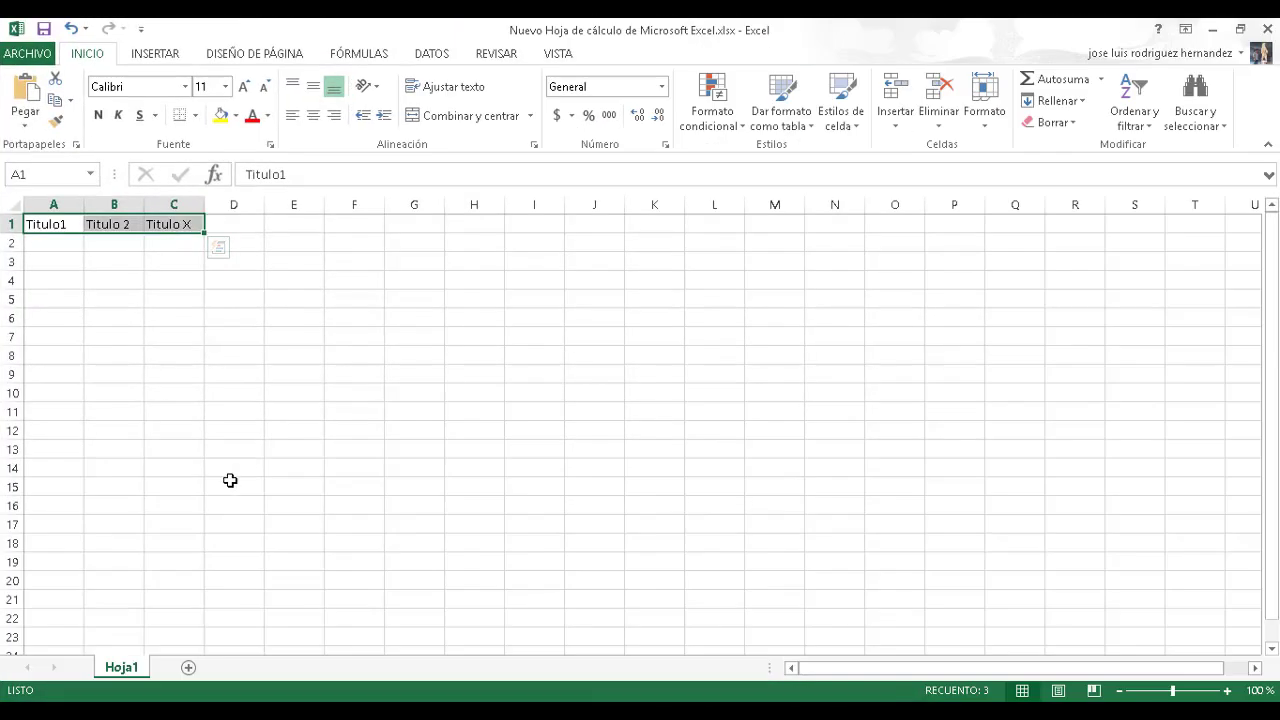
# - Rename the Hoja1 sheet to Vigas
pyautogui.doubleClick(122, 667)
pyautogui.write('Bi')
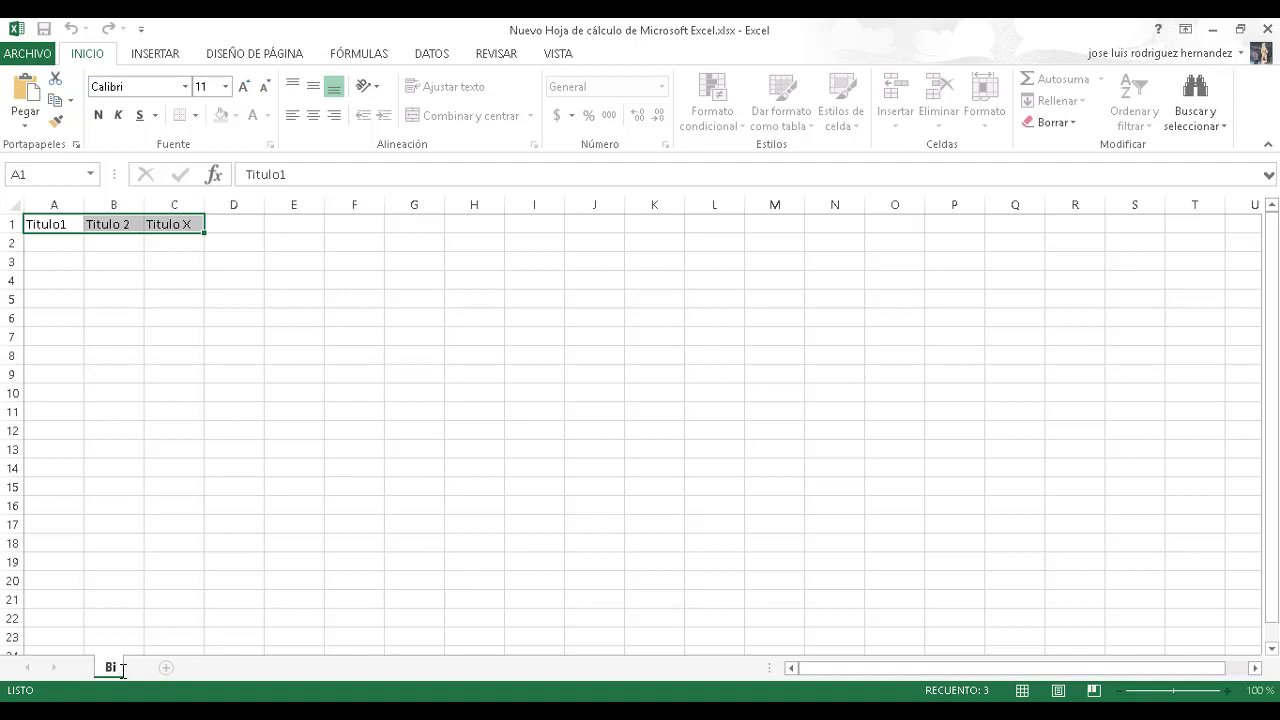
pyautogui.write('gas')
pyautogui.press('BackSpace')
pyautogui.press('BackSpace')
pyautogui.press('BackSpace')
pyautogui.press('BackSpace')
pyautogui.press('BackSpace')
pyautogui.write('Vig')
pyautogui.write('as')
pyautogui.click(214, 635)
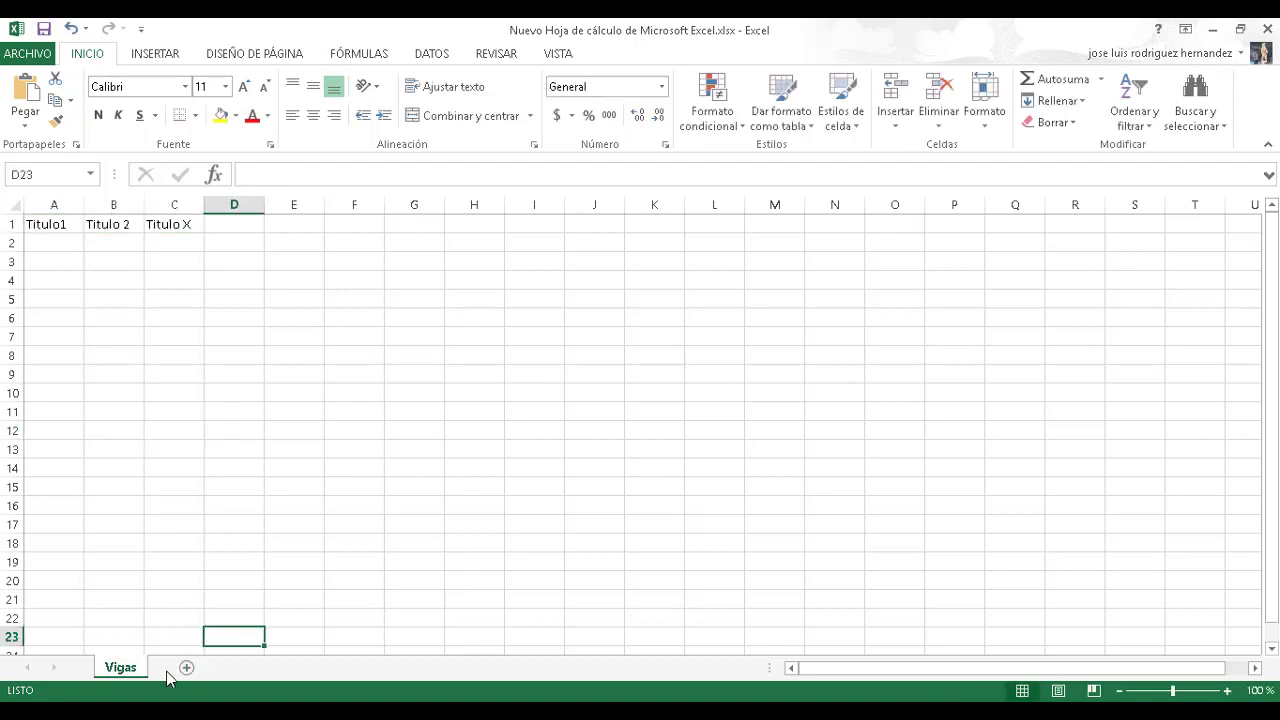
# - Add two sheets named Muros and Columnas, then return to Vigas
pyautogui.click(187, 668)
pyautogui.doubleClick(177, 667)
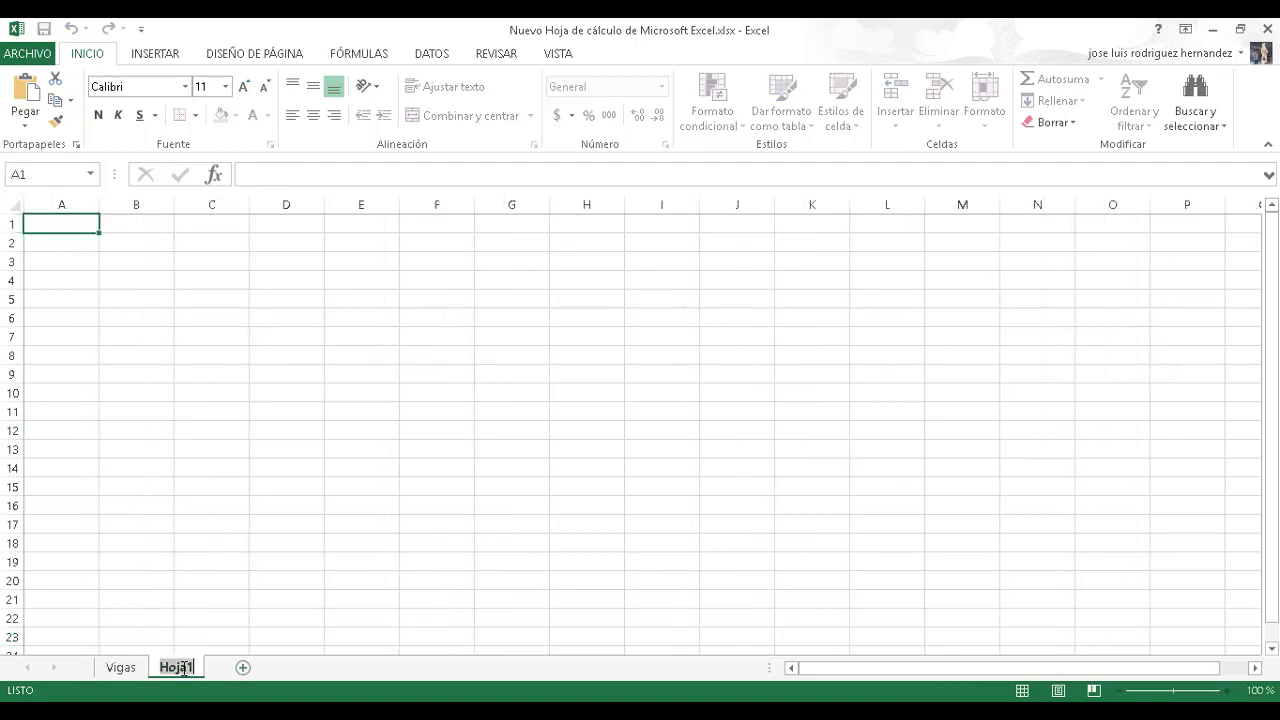
pyautogui.write('Muro')
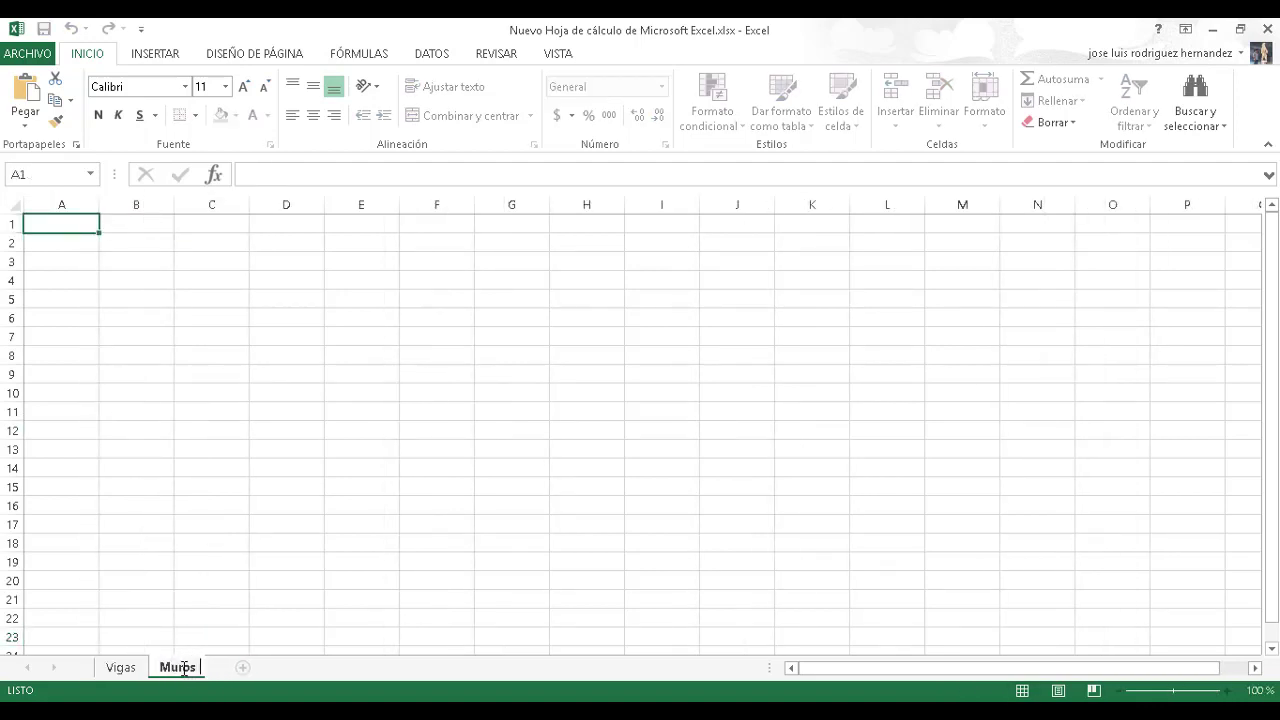
pyautogui.write('s')
pyautogui.click(203, 606)
pyautogui.click(245, 668)
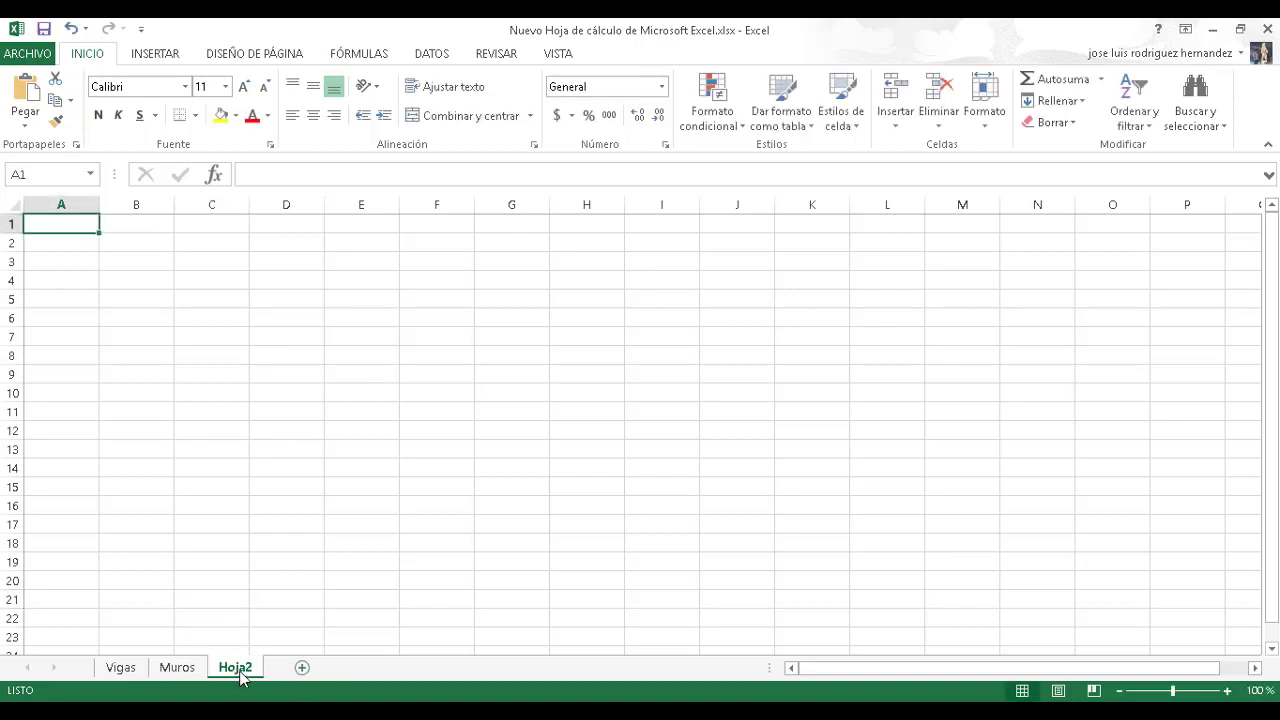
pyautogui.doubleClick(237, 667)
pyautogui.write('Colu')
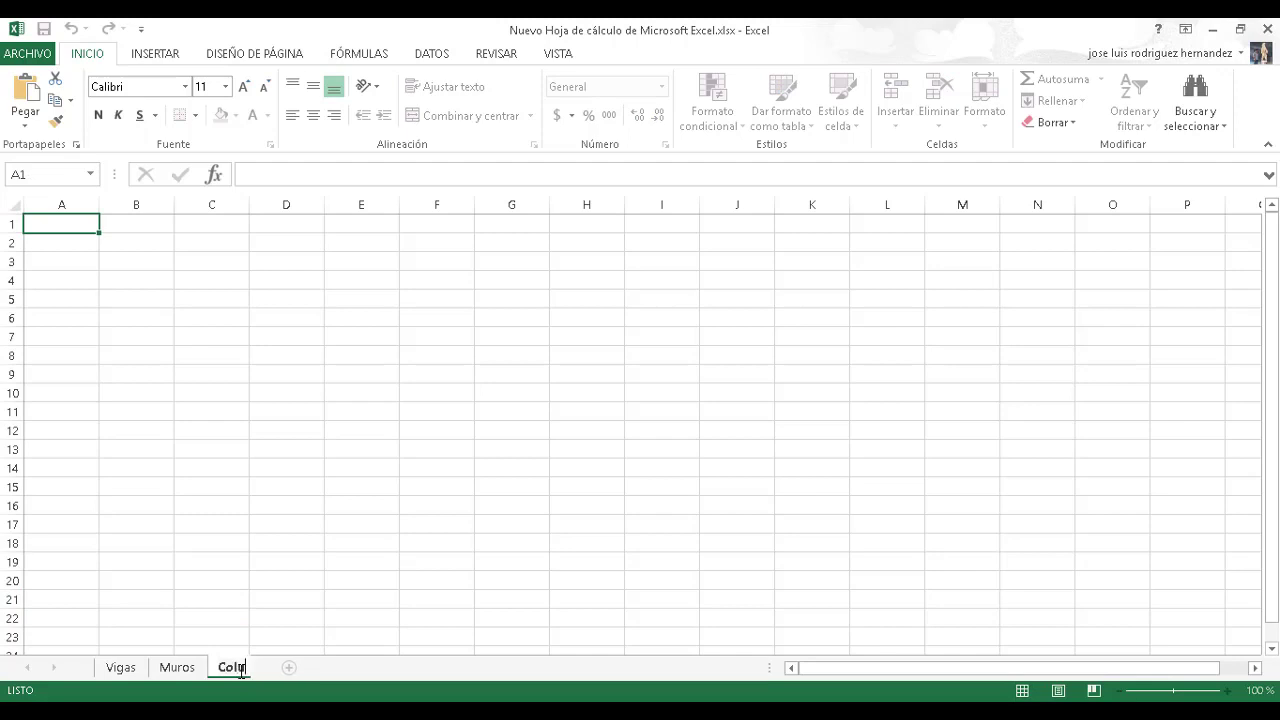
pyautogui.write('mnas')
pyautogui.click(248, 610)
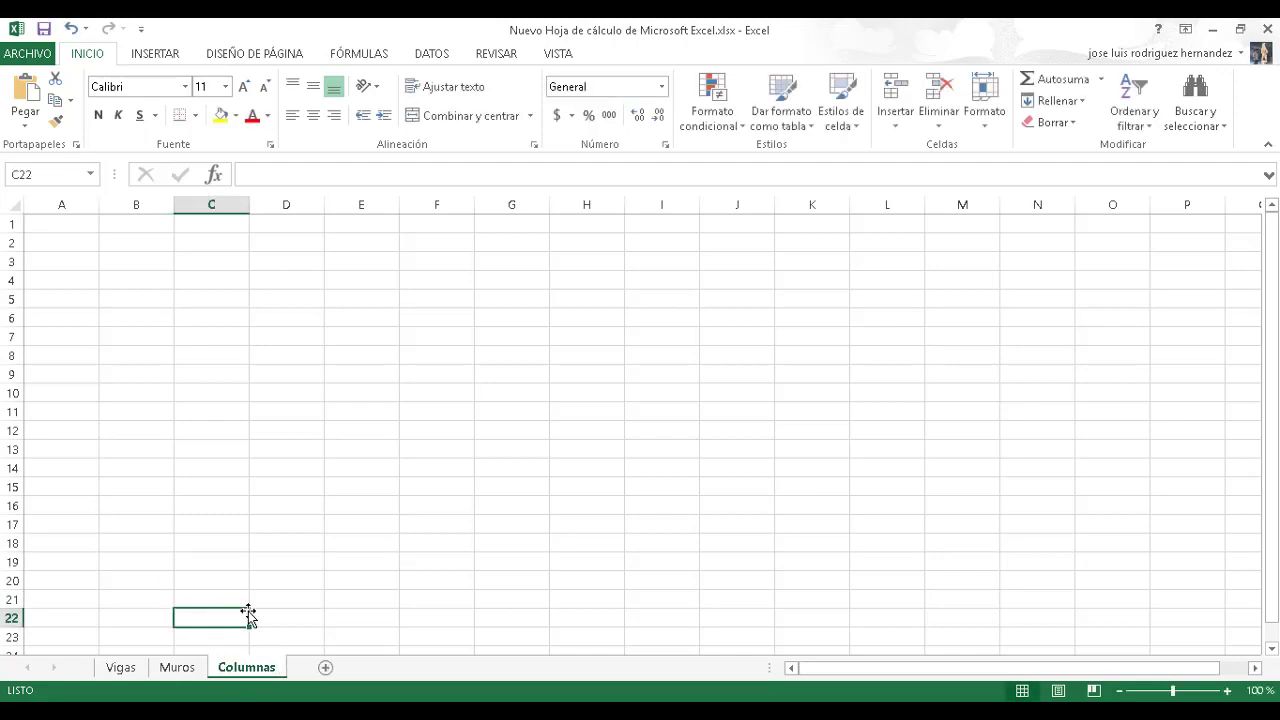
pyautogui.click(128, 670)
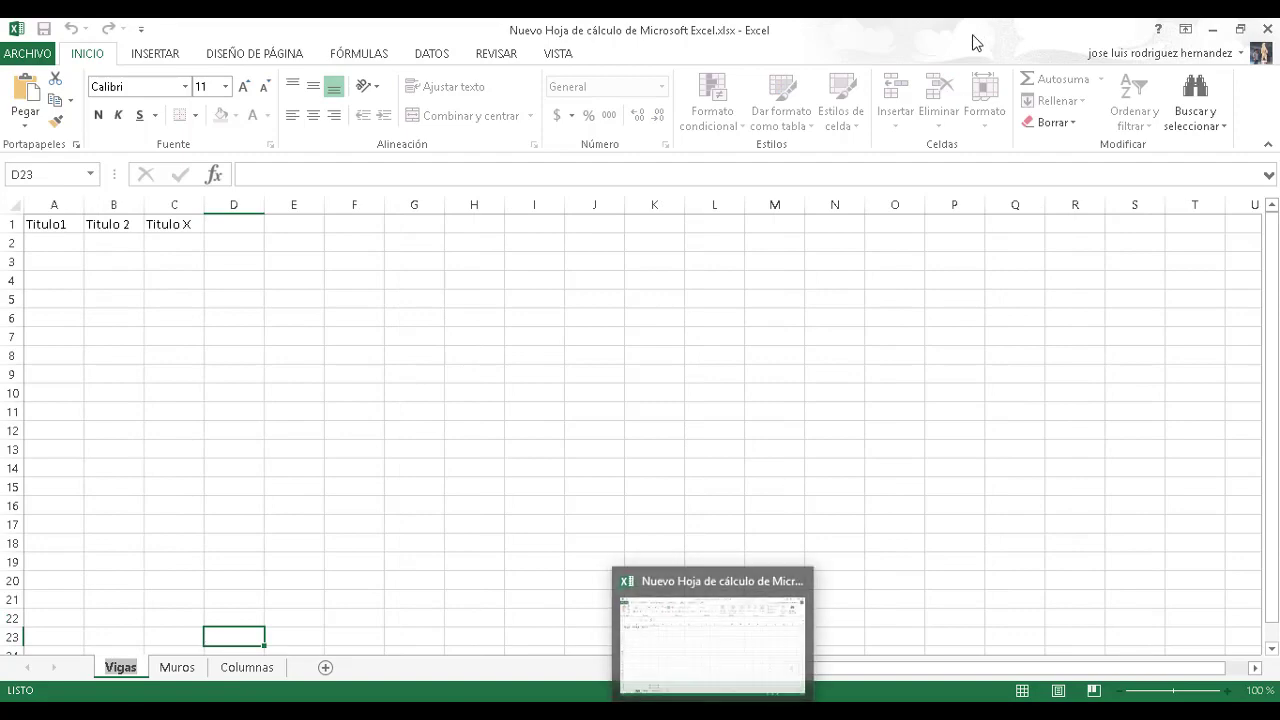
pyautogui.moveTo(971, 39); pyautogui.dragTo(744, 510)
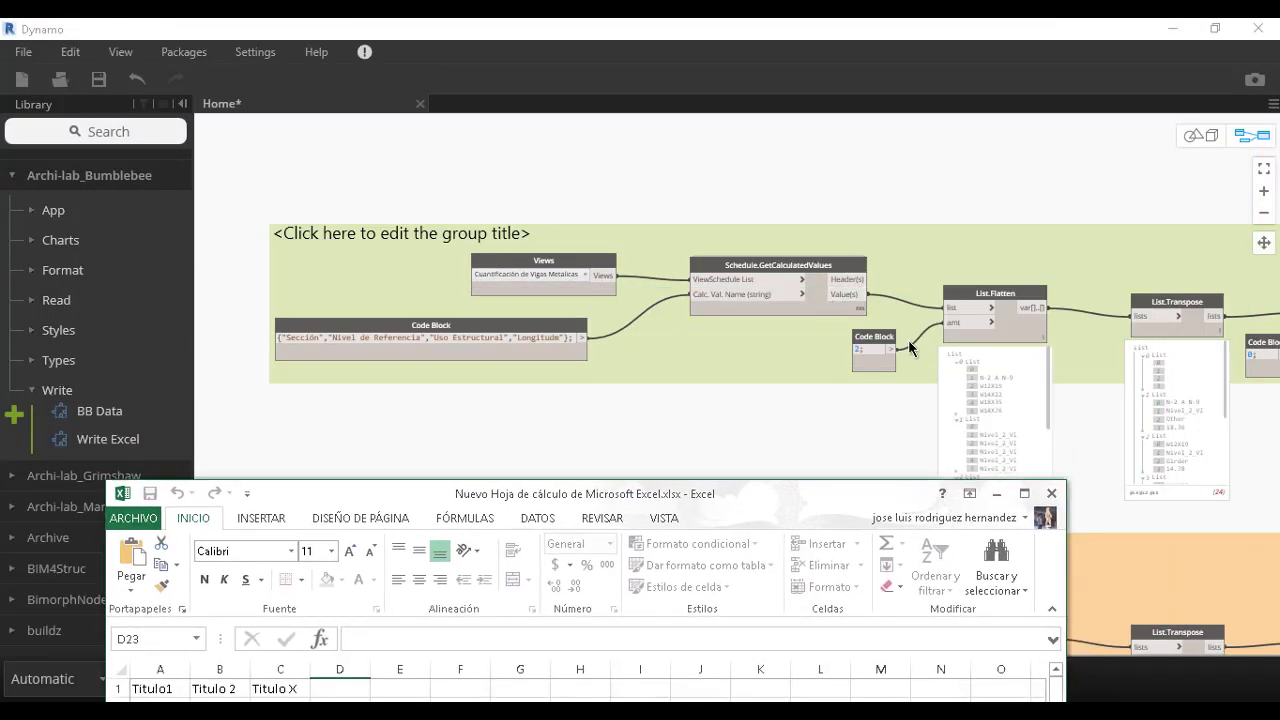
# - Create a Code Block holding "Vigas"; next to the Excel.WriteToFile node
pyautogui.click(1209, 383)
pyautogui.scroll(-3, 1209, 383)
pyautogui.moveTo(1250, 300); pyautogui.dragTo(937, 294, button='middle')
pyautogui.scroll(3, 937, 294)
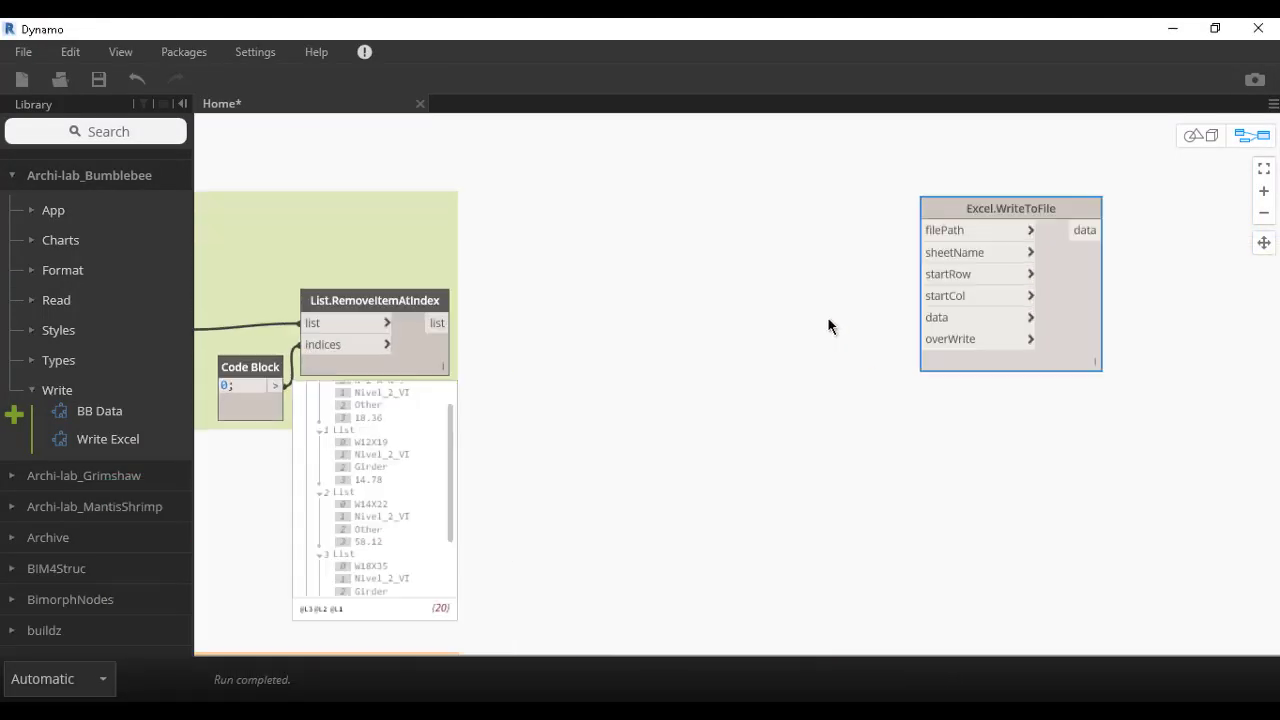
pyautogui.scroll(2, 828, 325)
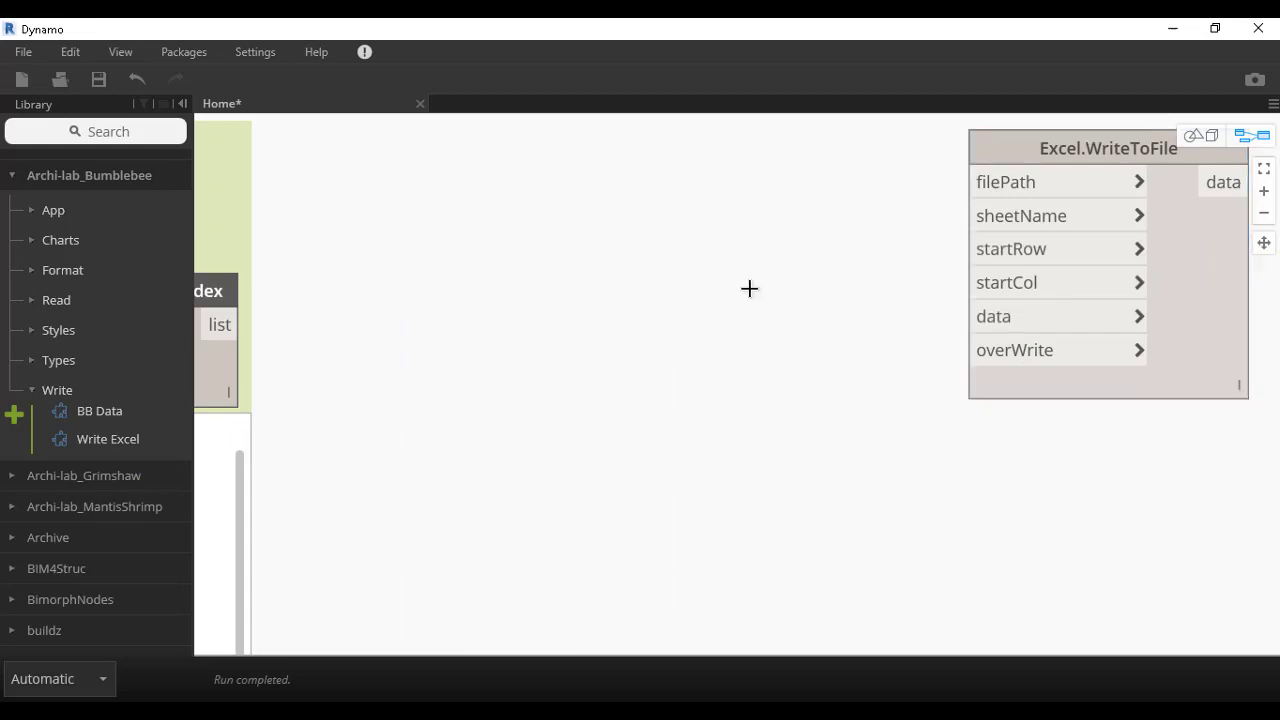
pyautogui.doubleClick(749, 286)
pyautogui.write('Vigas')
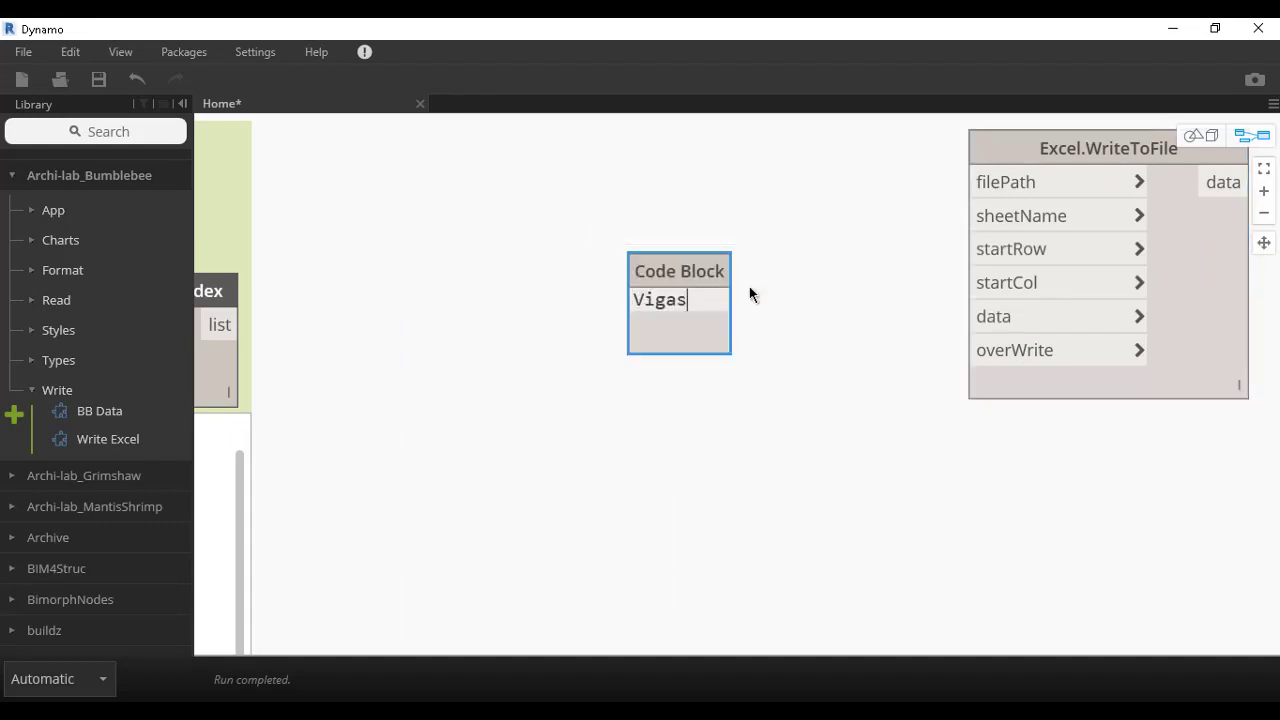
pyautogui.write('"')
pyautogui.press('Left')
pyautogui.press('Left')
pyautogui.press('Left')
pyautogui.press('Left')
pyautogui.press('Left')
pyautogui.press('Left')
pyautogui.write('"')
pyautogui.press('Right')
pyautogui.press('Right')
pyautogui.press('Right')
pyautogui.press('Right')
pyautogui.press('Right')
pyautogui.press('Right')
pyautogui.press('Return')
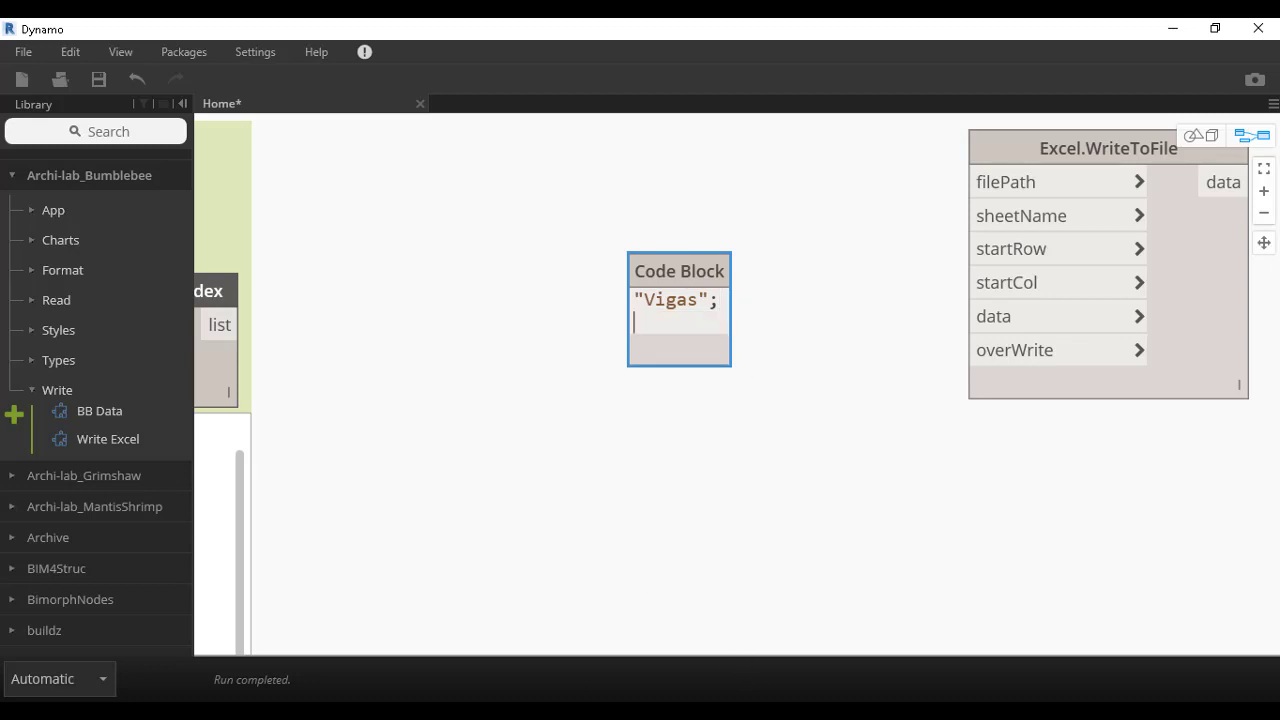
pyautogui.hotkey('alt', 'Tab')
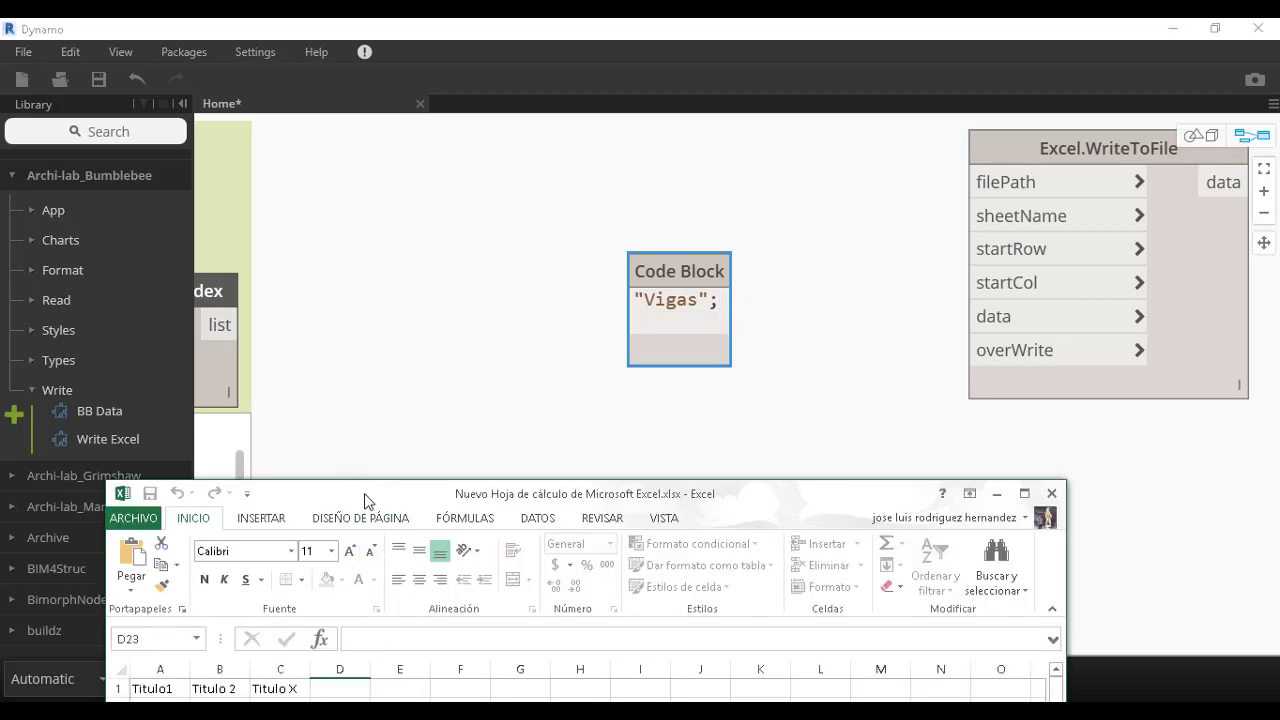
# - Reposition the workbook, select cell A2 below the headers, then minimize Excel
pyautogui.moveTo(366, 496)
pyautogui.mouseDown()
pyautogui.moveTo(497, 148)
pyautogui.moveTo(481, 311)
pyautogui.mouseUp()
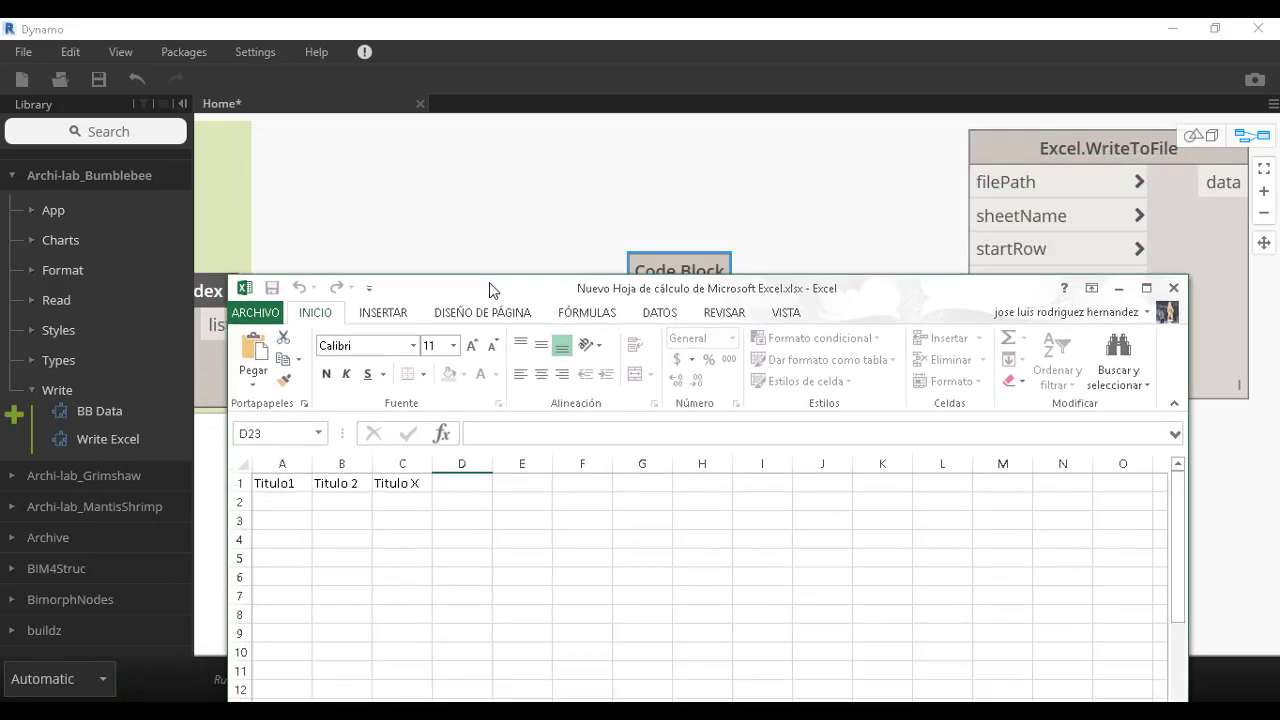
pyautogui.moveTo(481, 311)
pyautogui.mouseDown()
pyautogui.moveTo(495, 252)
pyautogui.moveTo(521, 375)
pyautogui.mouseUp()
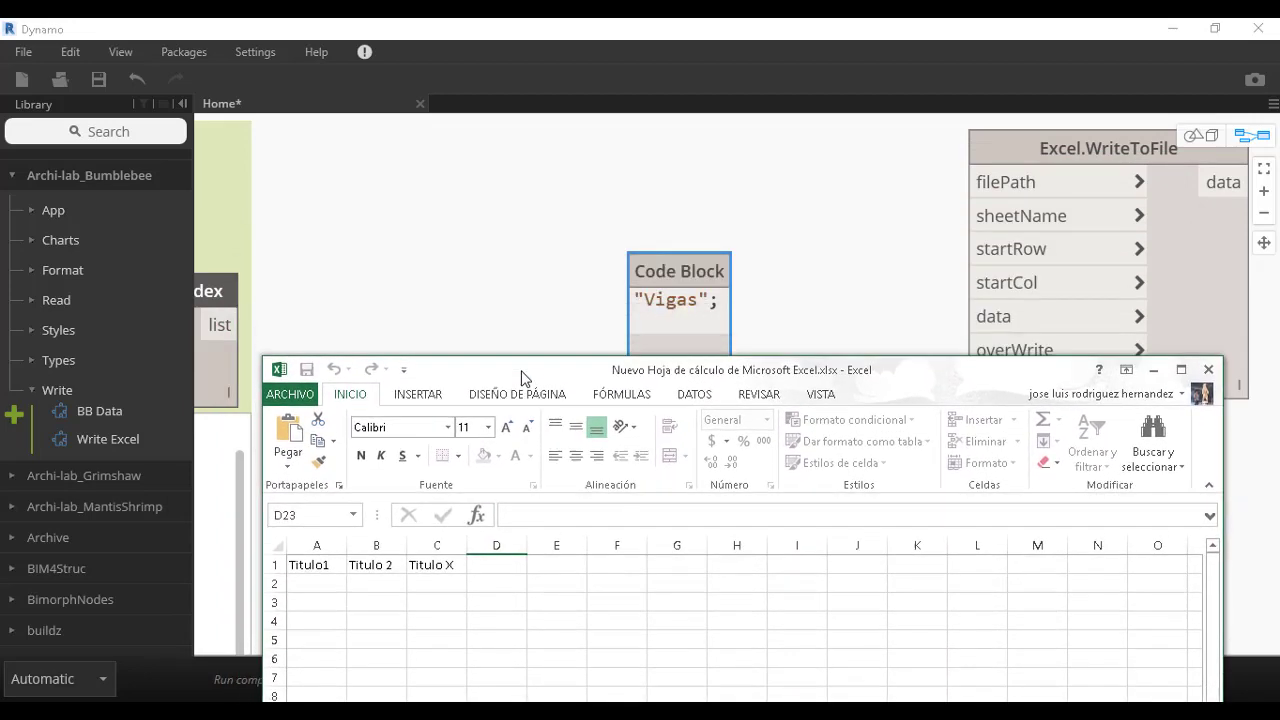
pyautogui.moveTo(521, 375)
pyautogui.mouseDown()
pyautogui.moveTo(563, 217)
pyautogui.moveTo(525, 210)
pyautogui.mouseUp()
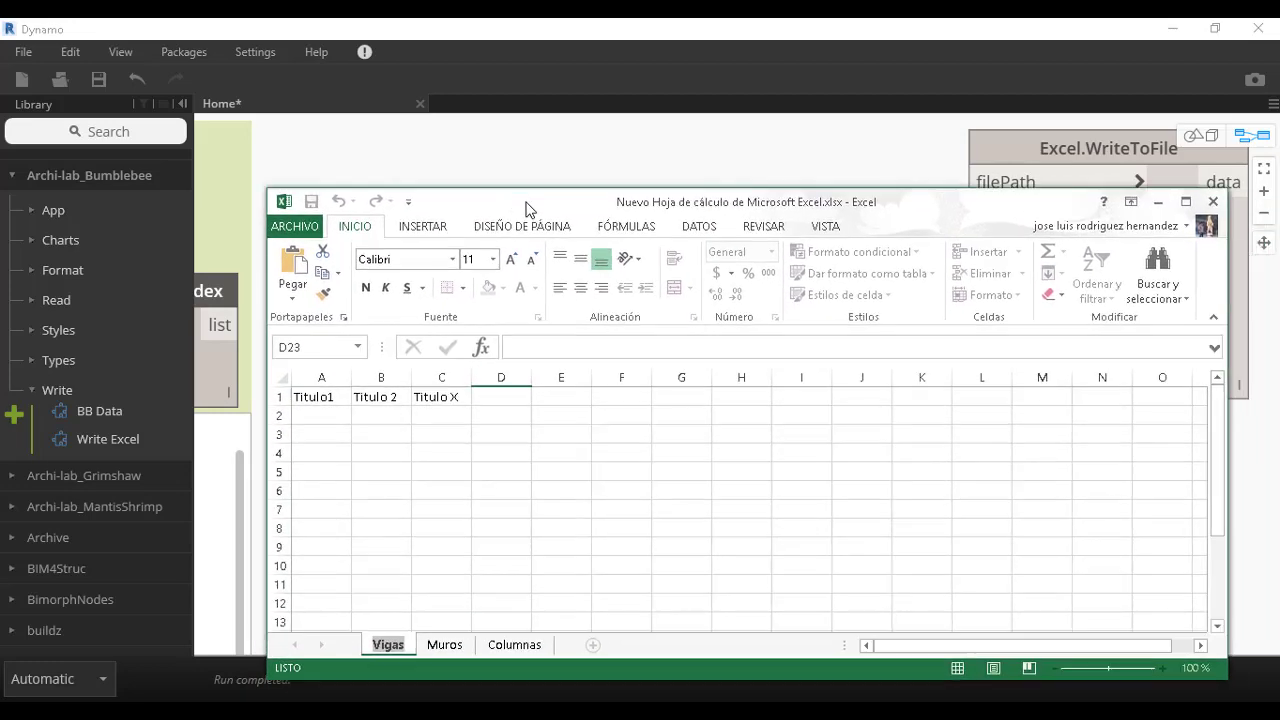
pyautogui.click(274, 396)
pyautogui.click(300, 414)
pyautogui.click(300, 414)
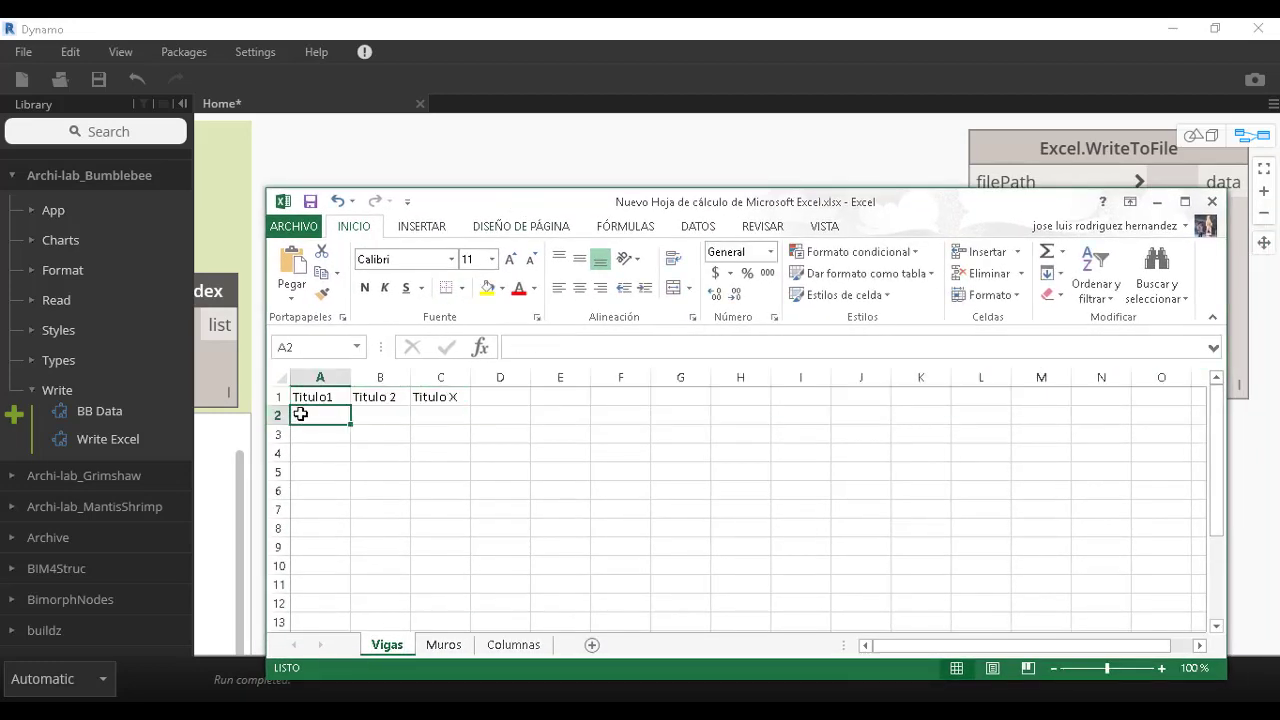
pyautogui.click(280, 415)
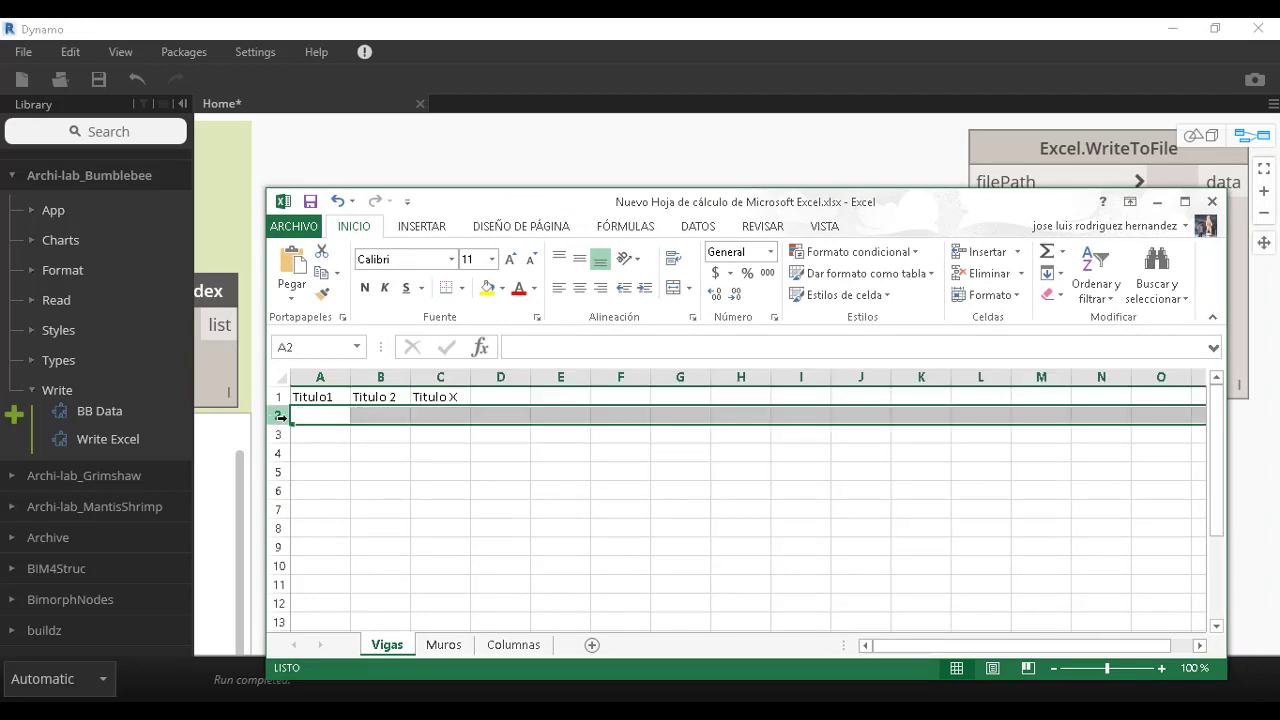
pyautogui.click(316, 415)
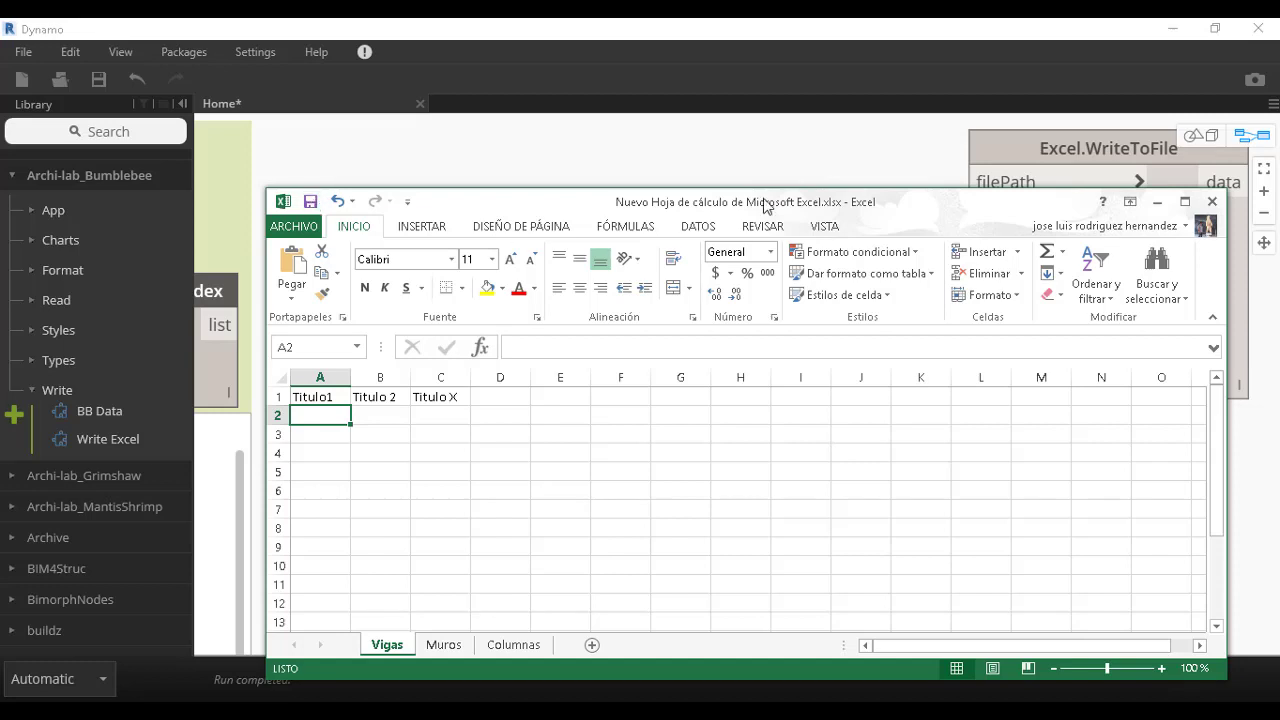
pyautogui.click(1129, 203)
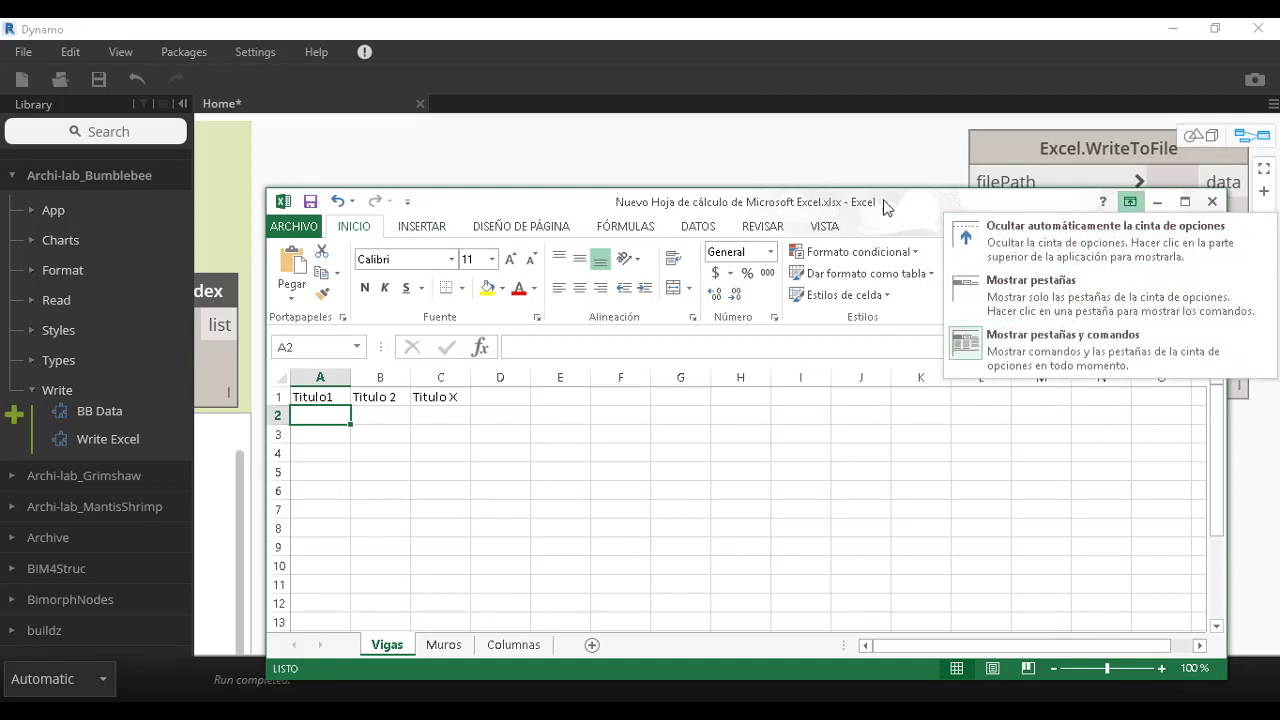
pyautogui.click(1040, 203)
pyautogui.click(1157, 201)
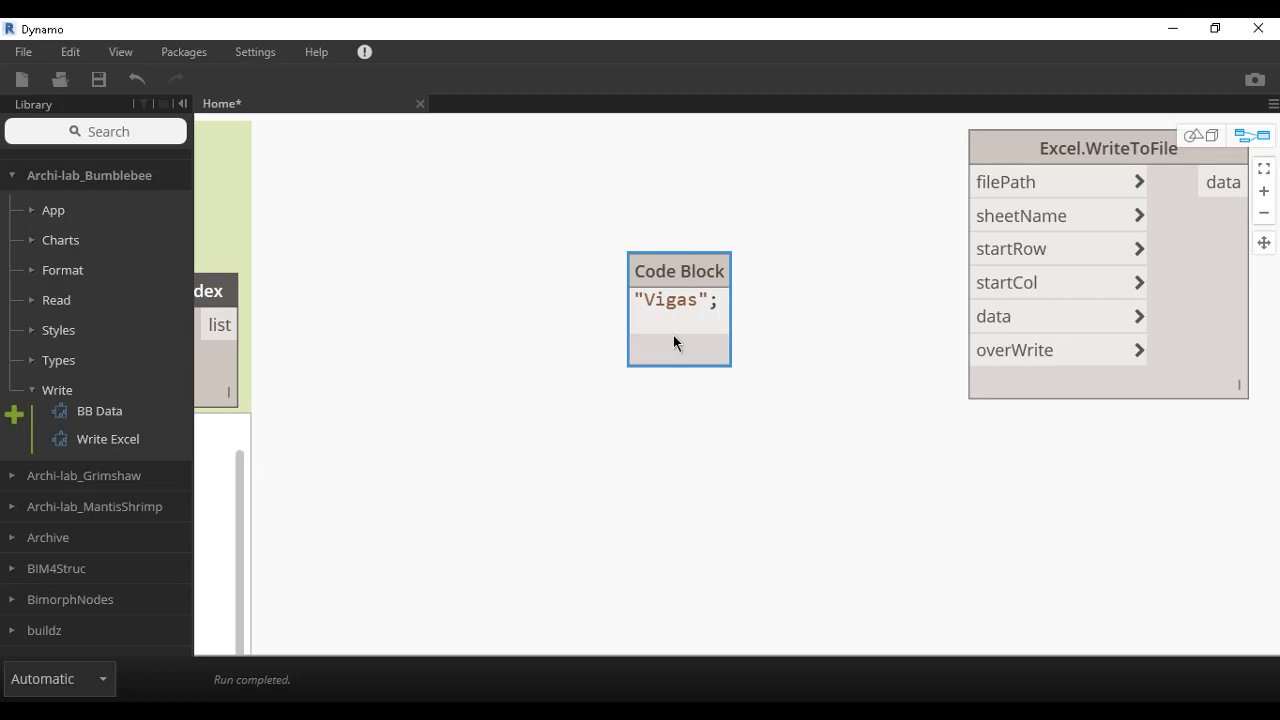
# - Add the values 1 and 0 below "Vigas" in the Code Block
pyautogui.write('1')
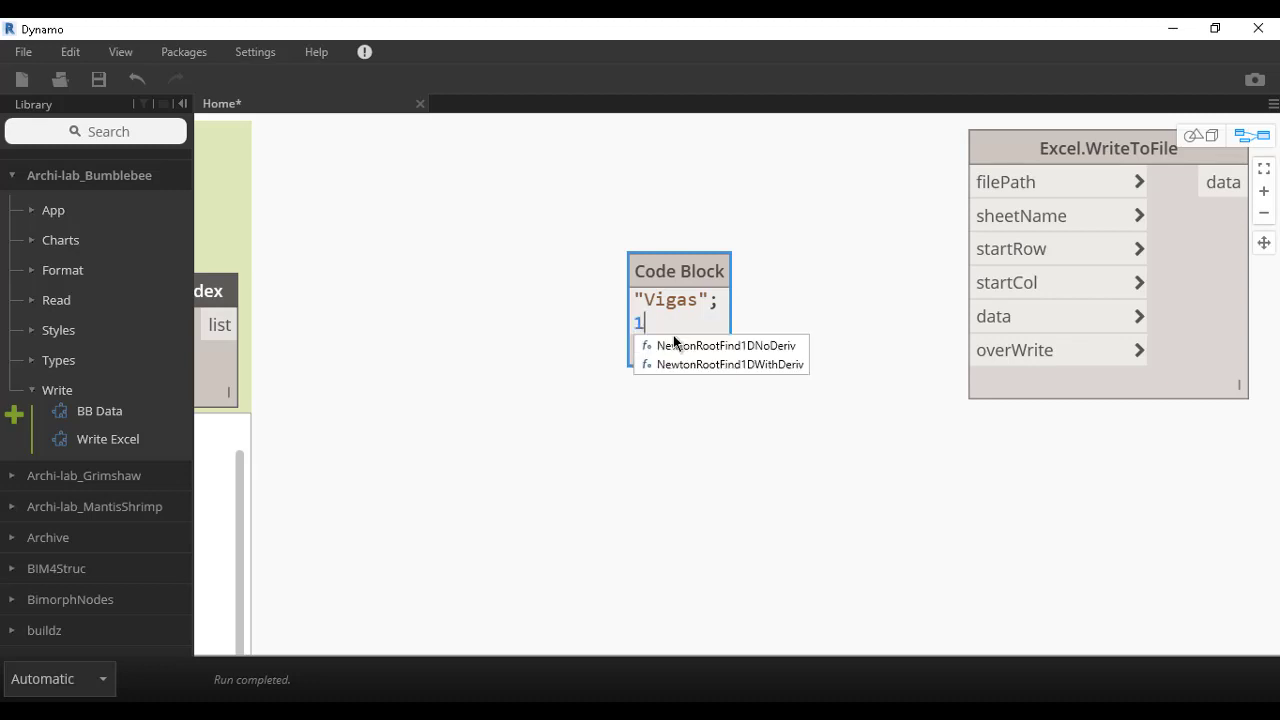
pyautogui.write(';')
pyautogui.press('Return')
pyautogui.write('0;')
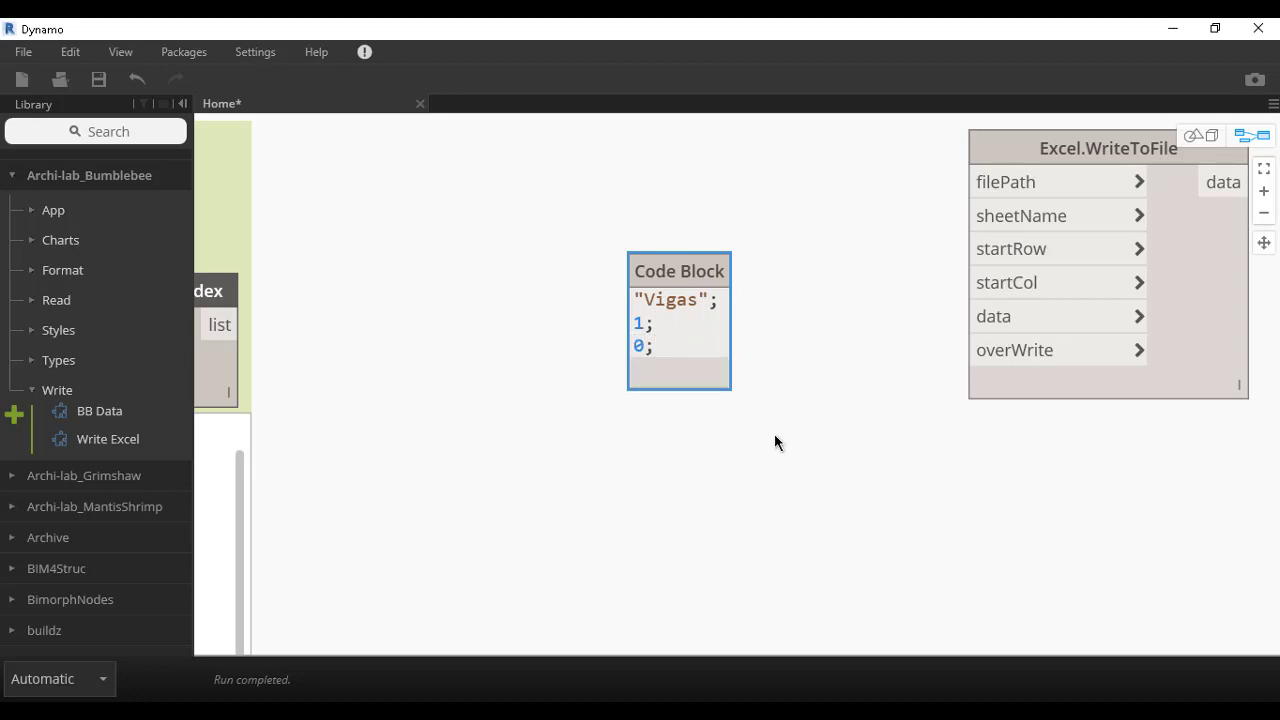
pyautogui.click(775, 442)
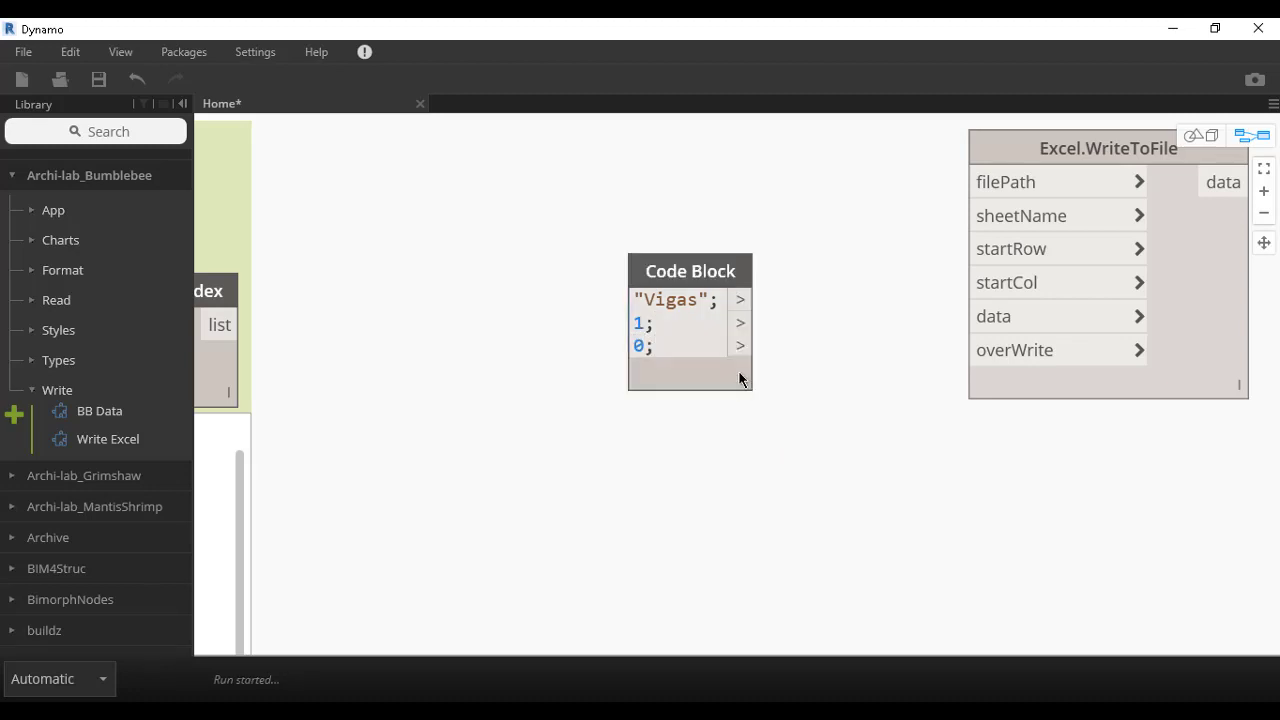
# - Wire Vigas, 1 and 0 into Excel.WriteToFile's sheetName, startRow and startCol inputs
pyautogui.moveTo(757, 345); pyautogui.dragTo(980, 290)
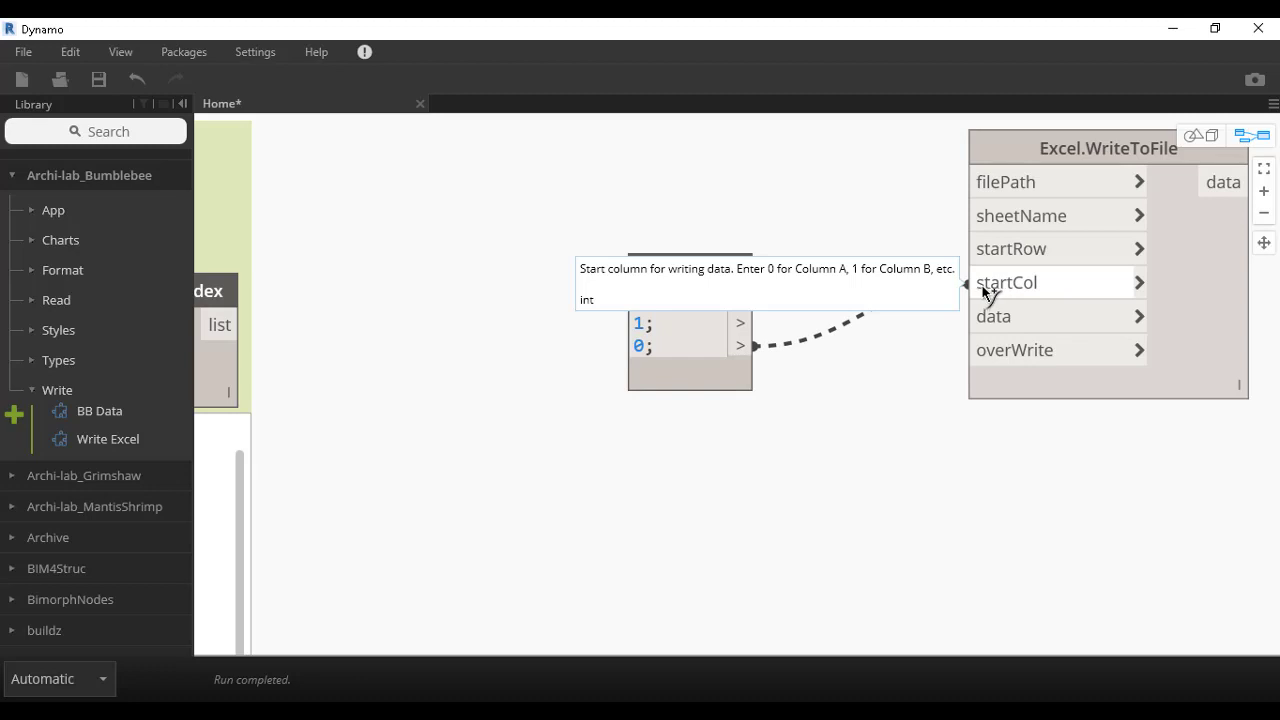
pyautogui.click(980, 290)
pyautogui.click(755, 322)
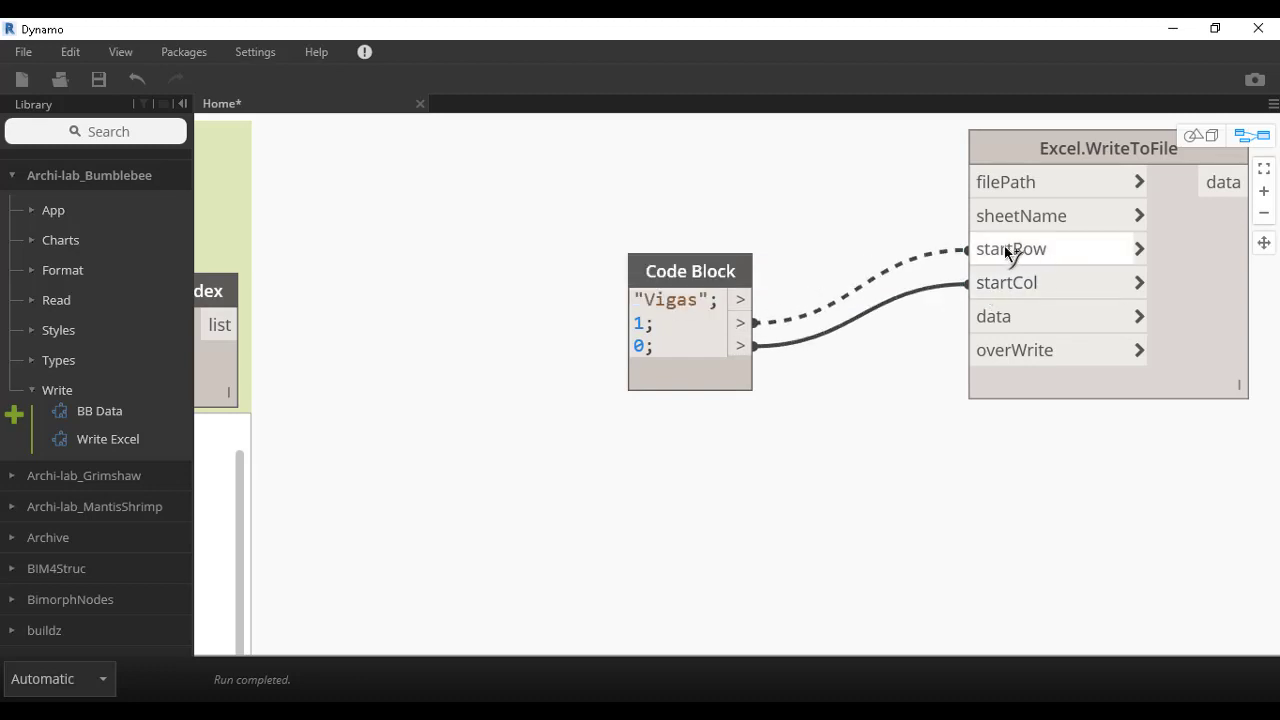
pyautogui.click(1000, 248)
pyautogui.click(756, 299)
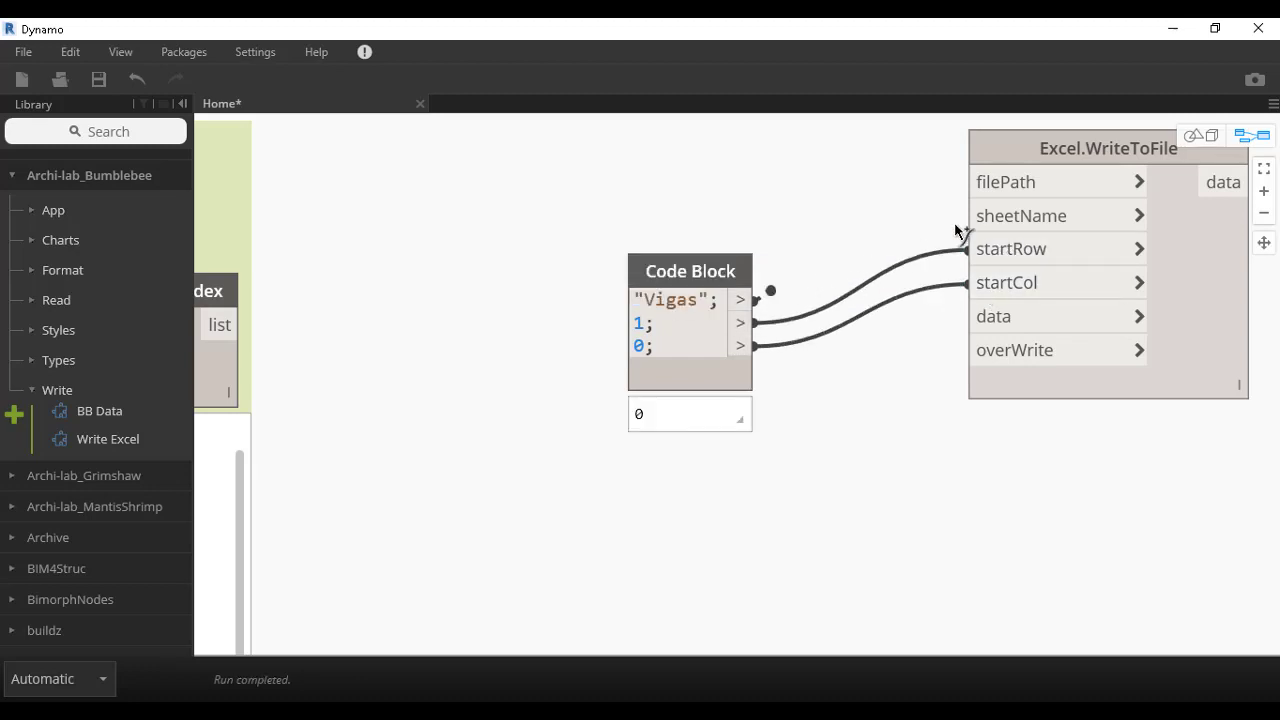
pyautogui.click(1019, 220)
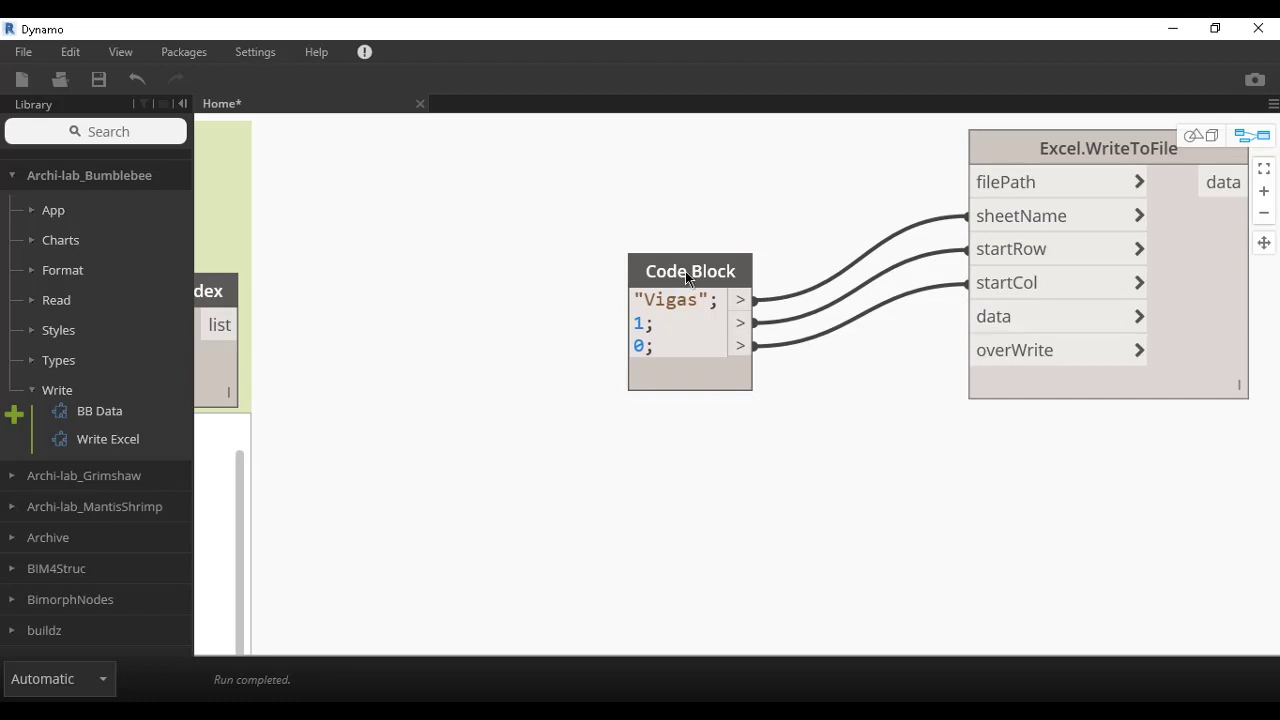
pyautogui.moveTo(685, 271); pyautogui.dragTo(707, 228)
pyautogui.scroll(-1, 838, 413)
# - Add a File Path node pointing to the Desktop workbook 'Nuevo Hoja de cálculo de Microsoft Excel'
pyautogui.scroll(-2, 766, 337)
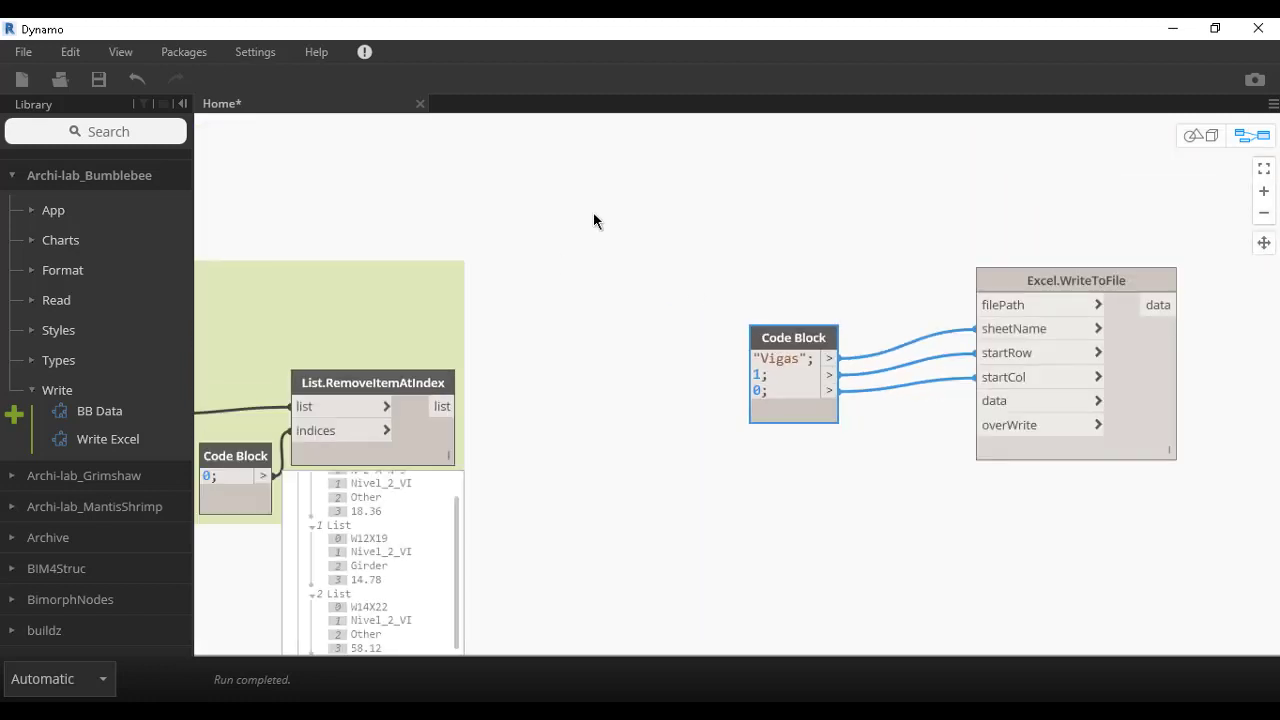
pyautogui.rightClick(610, 205)
pyautogui.write('fi')
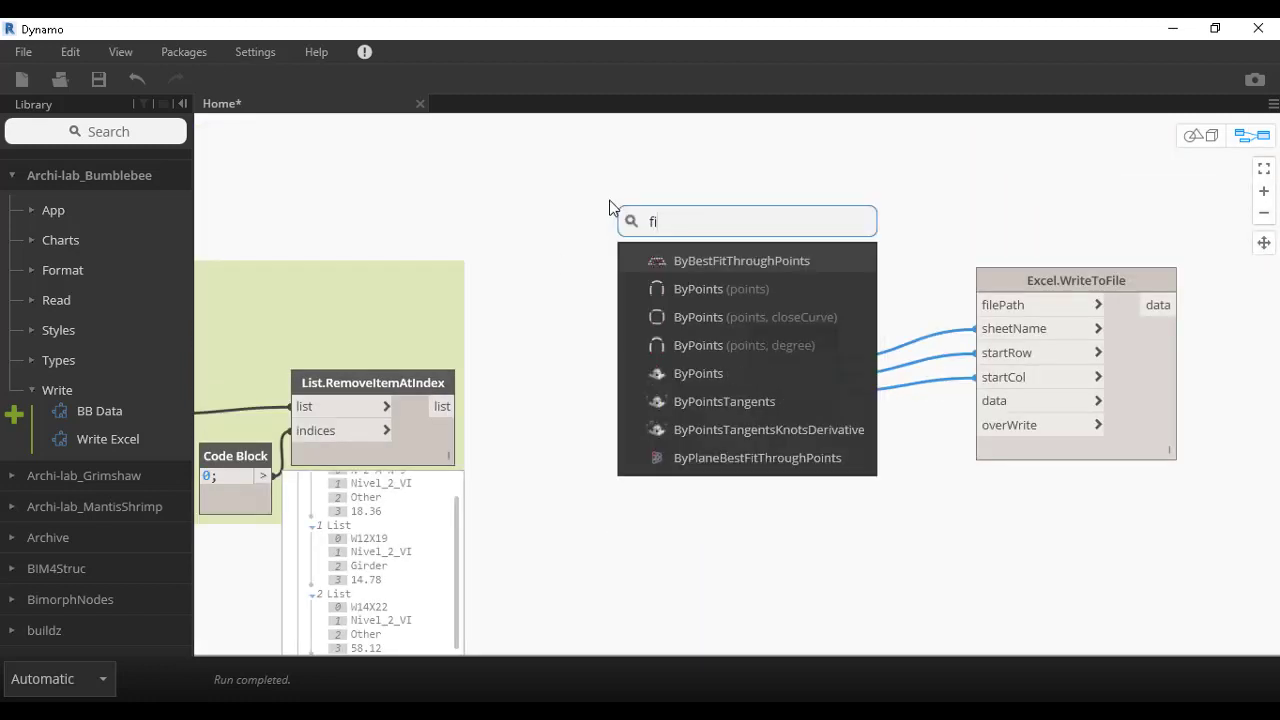
pyautogui.write('lepa')
pyautogui.press('Return')
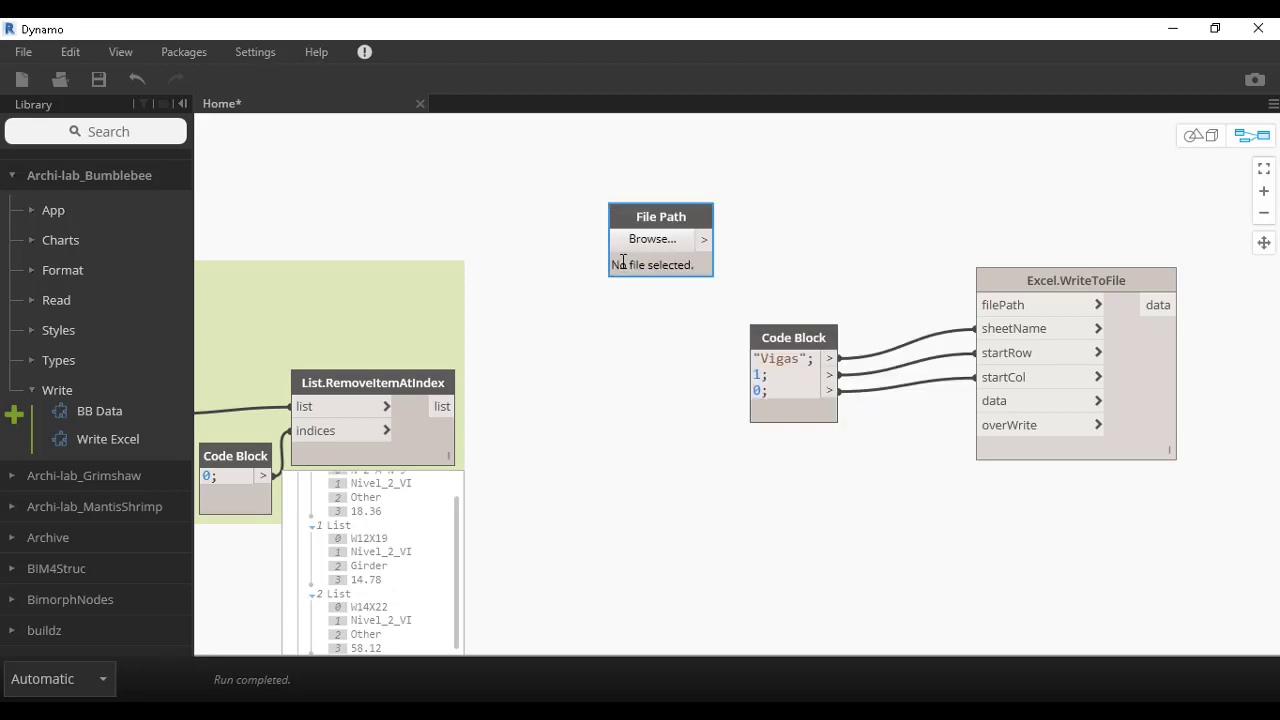
pyautogui.click(643, 240)
pyautogui.scroll(-2, 655, 420)
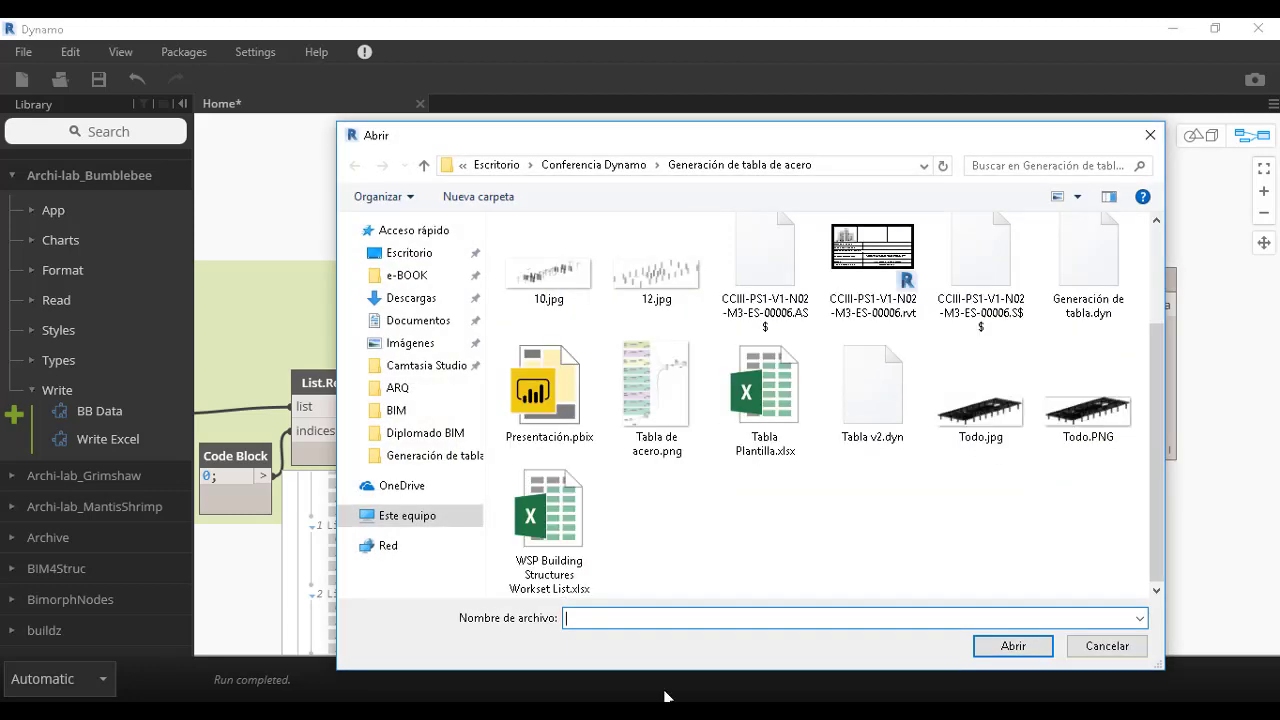
pyautogui.click(410, 255)
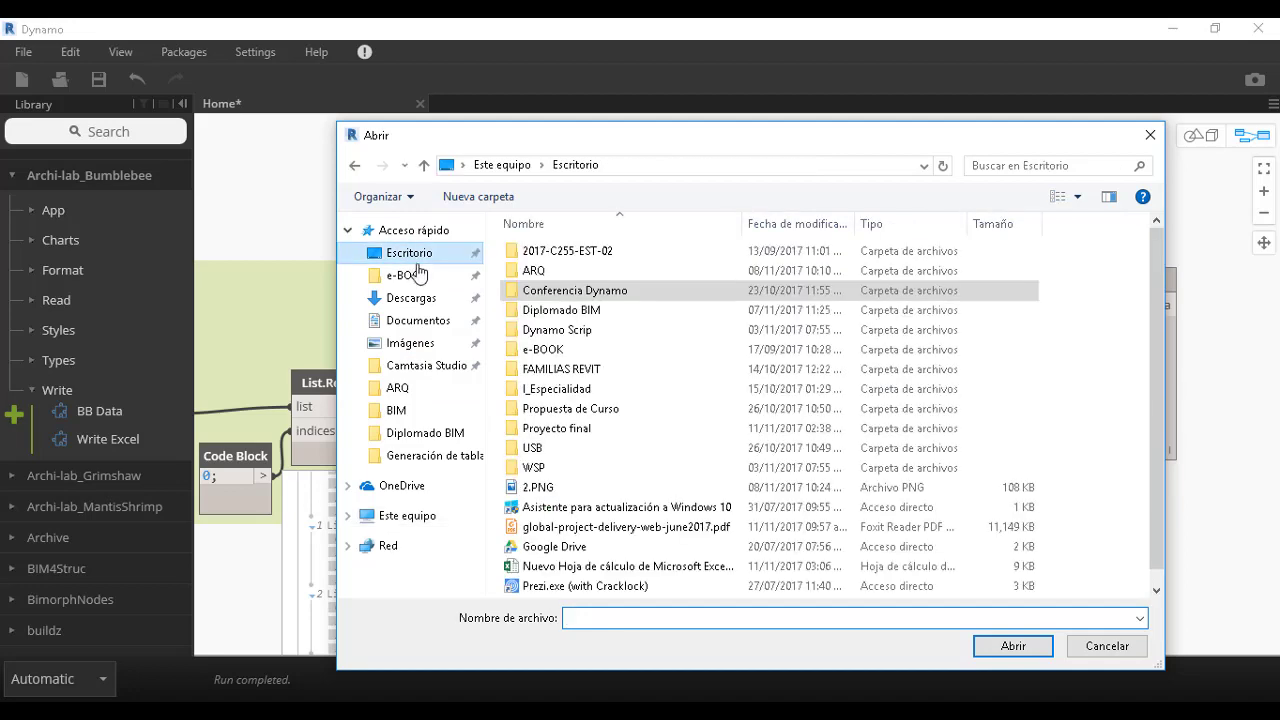
pyautogui.click(587, 568)
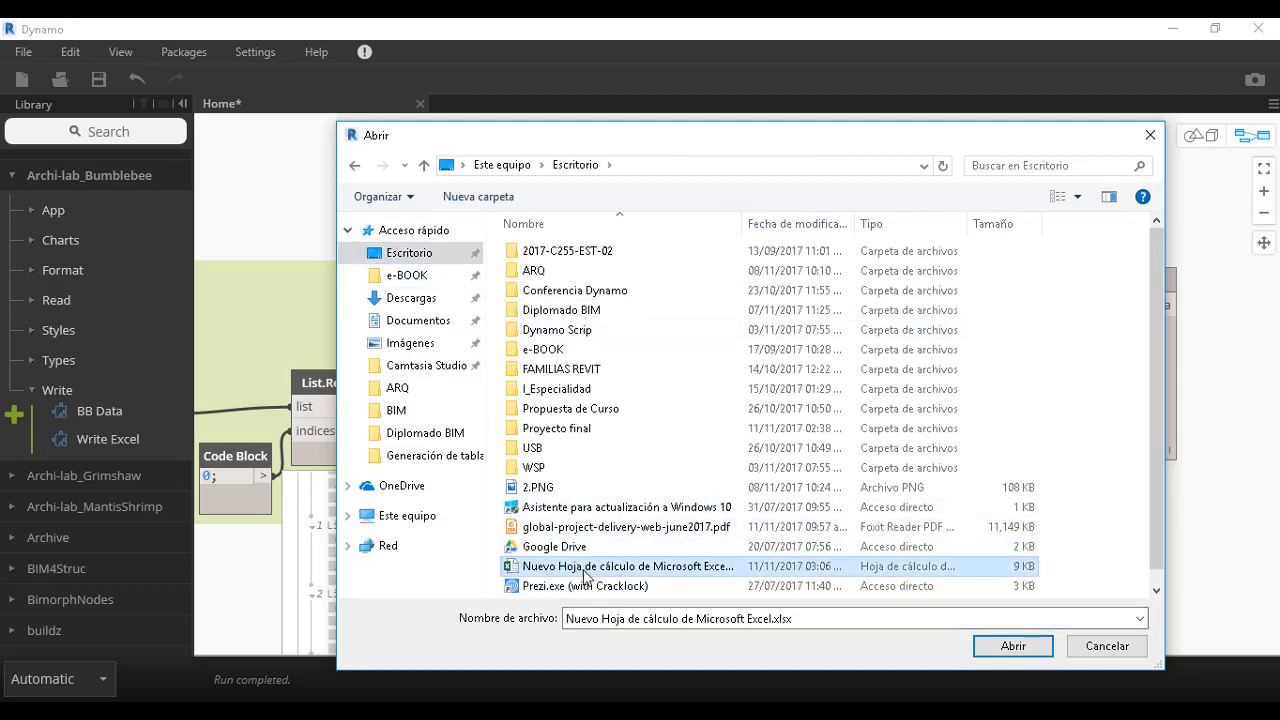
pyautogui.click(1010, 646)
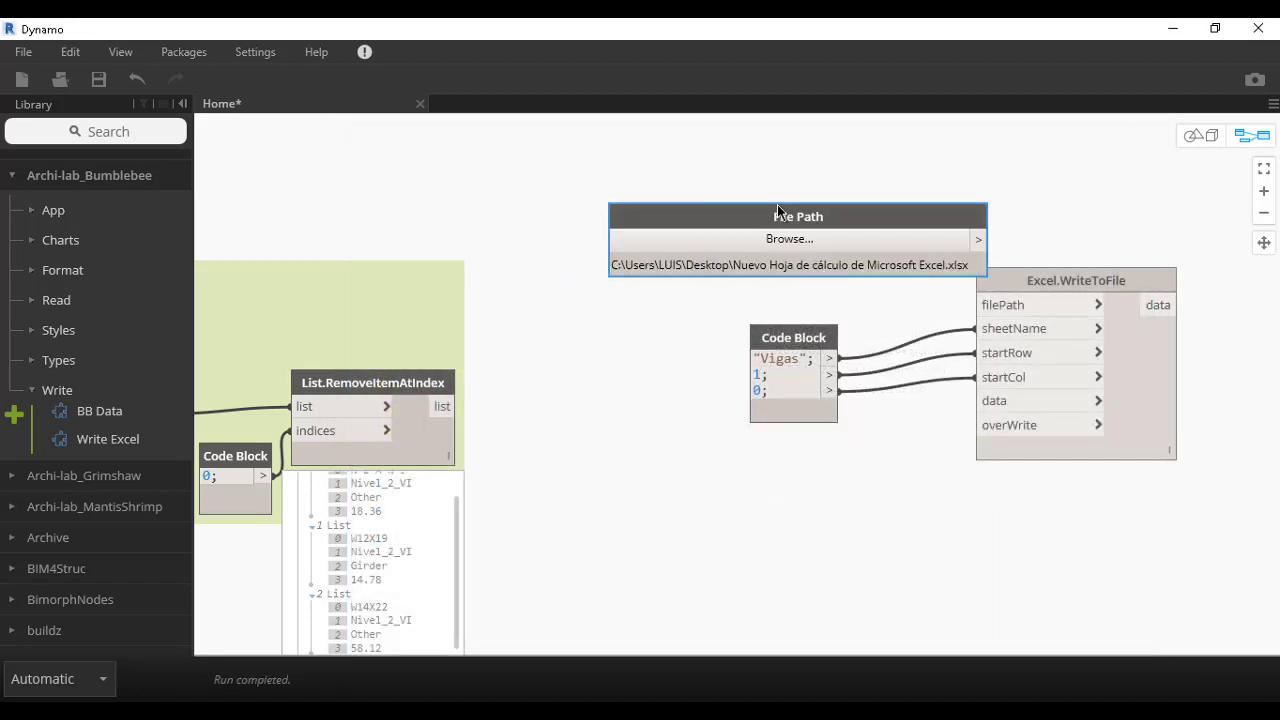
# - Wire the File Path into Excel.WriteToFile's filePath and select the File Path, Code Block and WriteToFile nodes
pyautogui.moveTo(777, 210); pyautogui.dragTo(647, 222)
pyautogui.moveTo(848, 251); pyautogui.dragTo(980, 306)
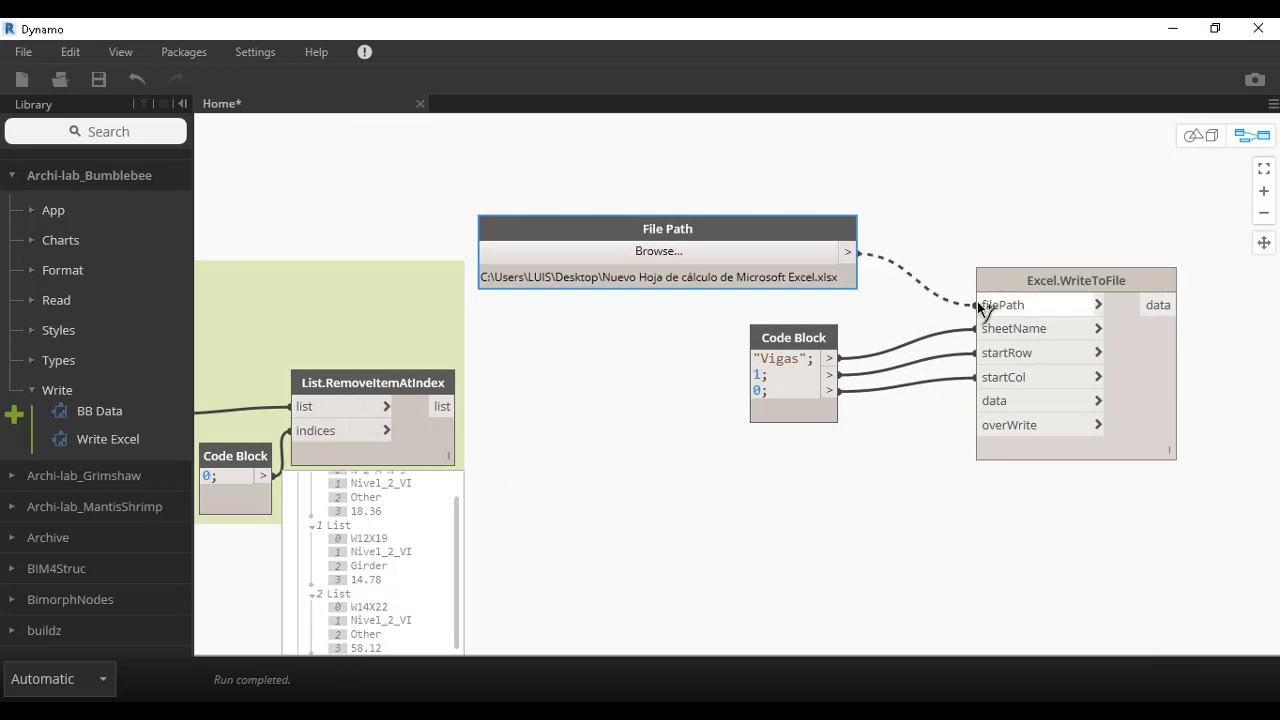
pyautogui.scroll(-3, 900, 420)
pyautogui.moveTo(958, 420); pyautogui.dragTo(673, 178)
# - Paste two copies of the three-node group, then delete both copies again
pyautogui.hotkey('ctrl', 'c')
pyautogui.hotkey('ctrl', 'v')
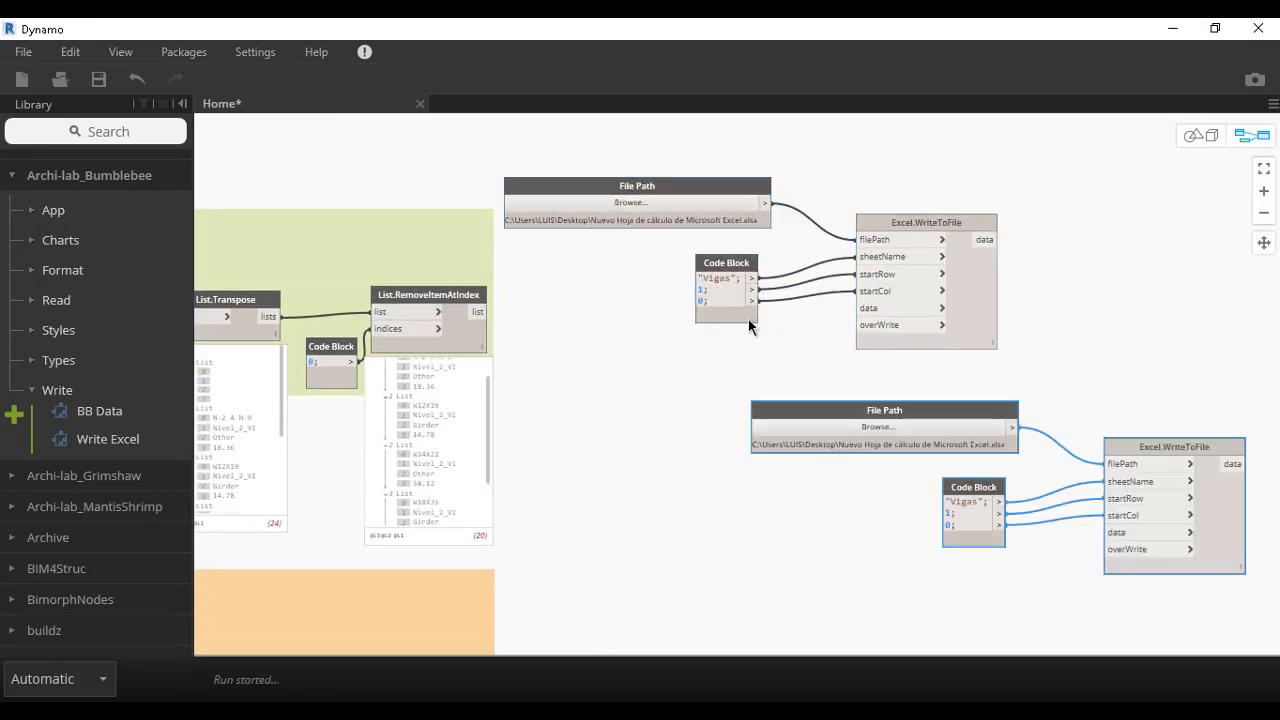
pyautogui.hotkey('ctrl', 'v')
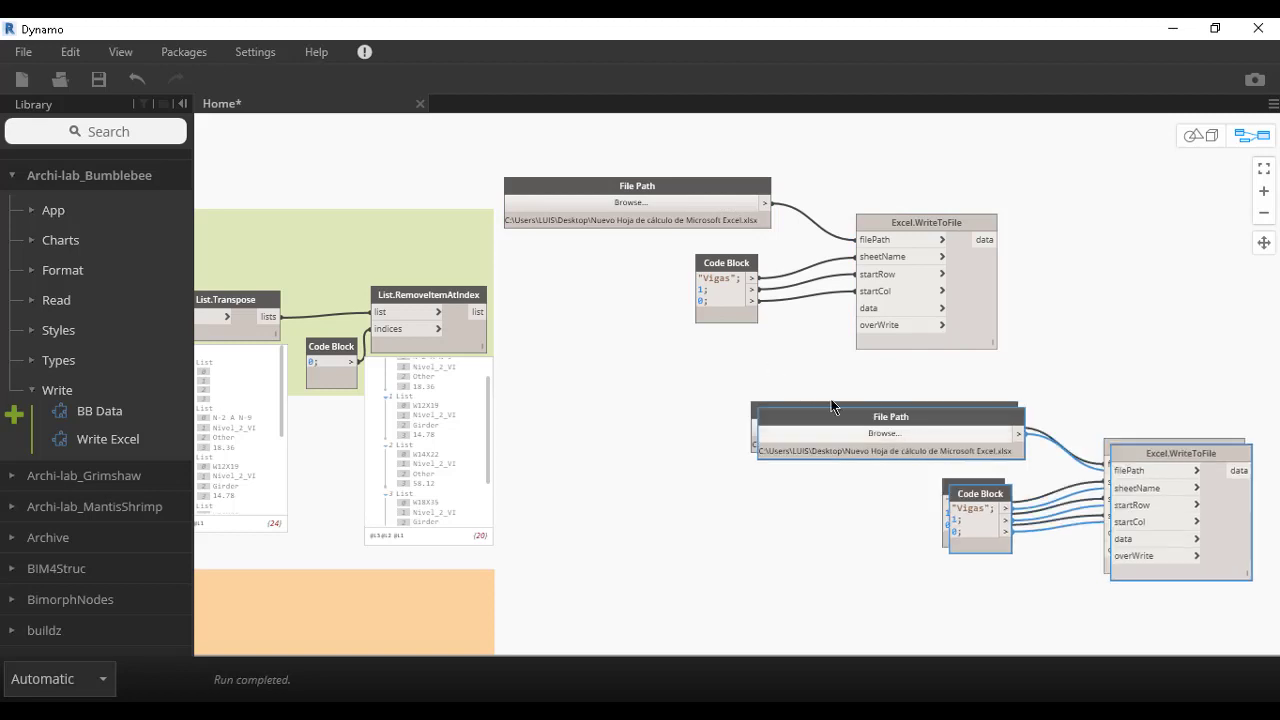
pyautogui.moveTo(780, 377); pyautogui.dragTo(634, 220, button='middle')
pyautogui.moveTo(840, 243)
pyautogui.mouseDown()
pyautogui.moveTo(765, 349)
pyautogui.moveTo(764, 420)
pyautogui.mouseUp()
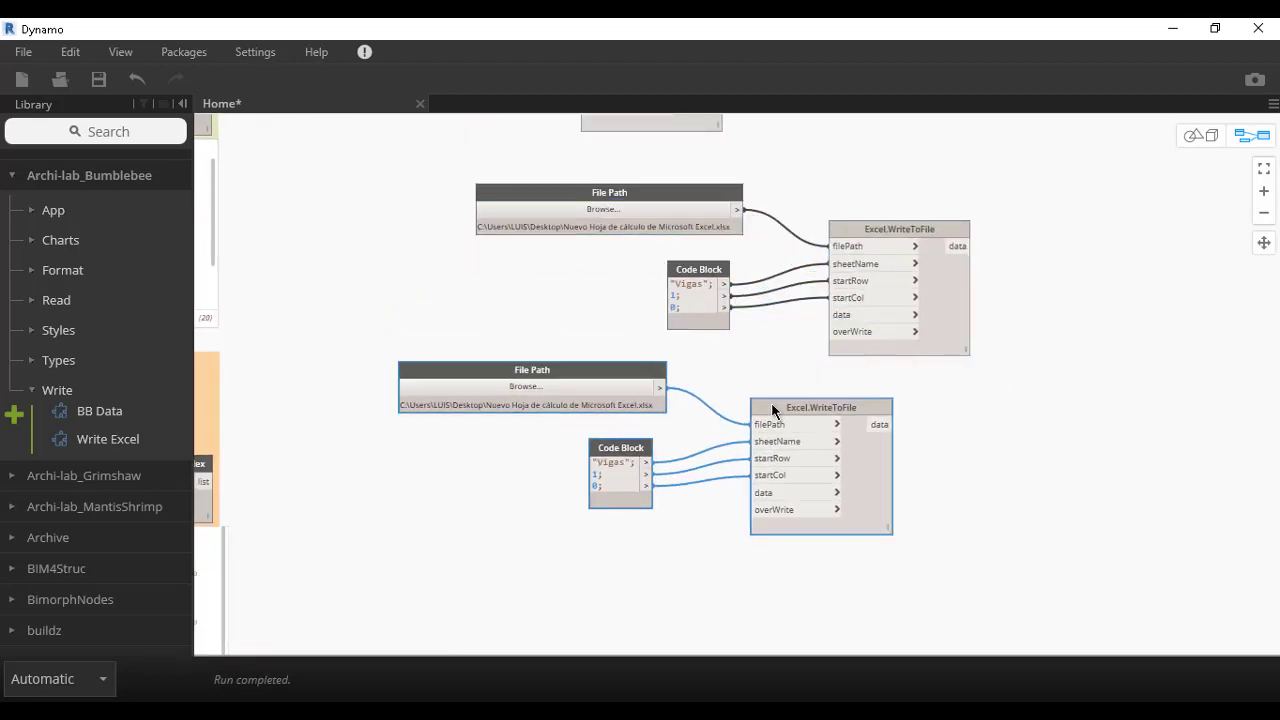
pyautogui.click(897, 510)
pyautogui.moveTo(994, 600); pyautogui.dragTo(555, 197)
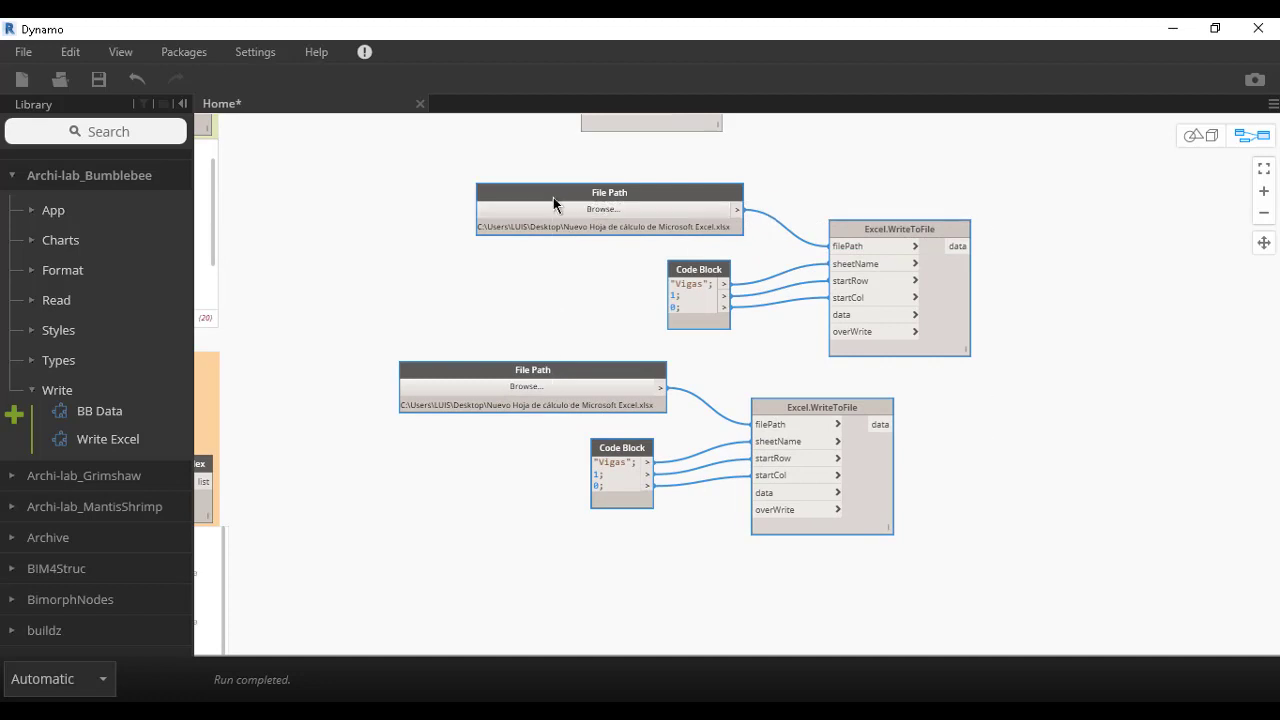
pyautogui.press('Delete')
pyautogui.scroll(-2, 705, 335)
pyautogui.moveTo(705, 335); pyautogui.dragTo(808, 415, button='middle')
# - Clear out the extra pasted duplicates, keeping the original File Path, Code Block and WriteToFile nodes
pyautogui.click(743, 245)
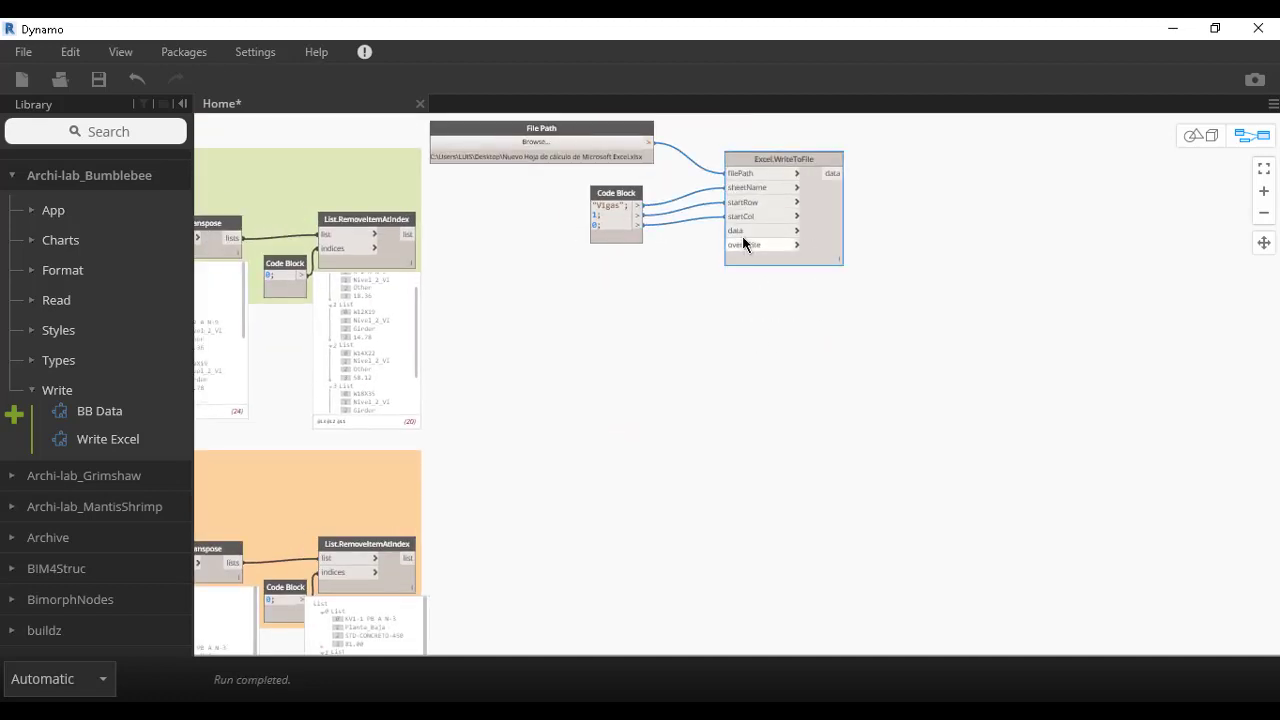
pyautogui.hotkey('ctrl', 'v')
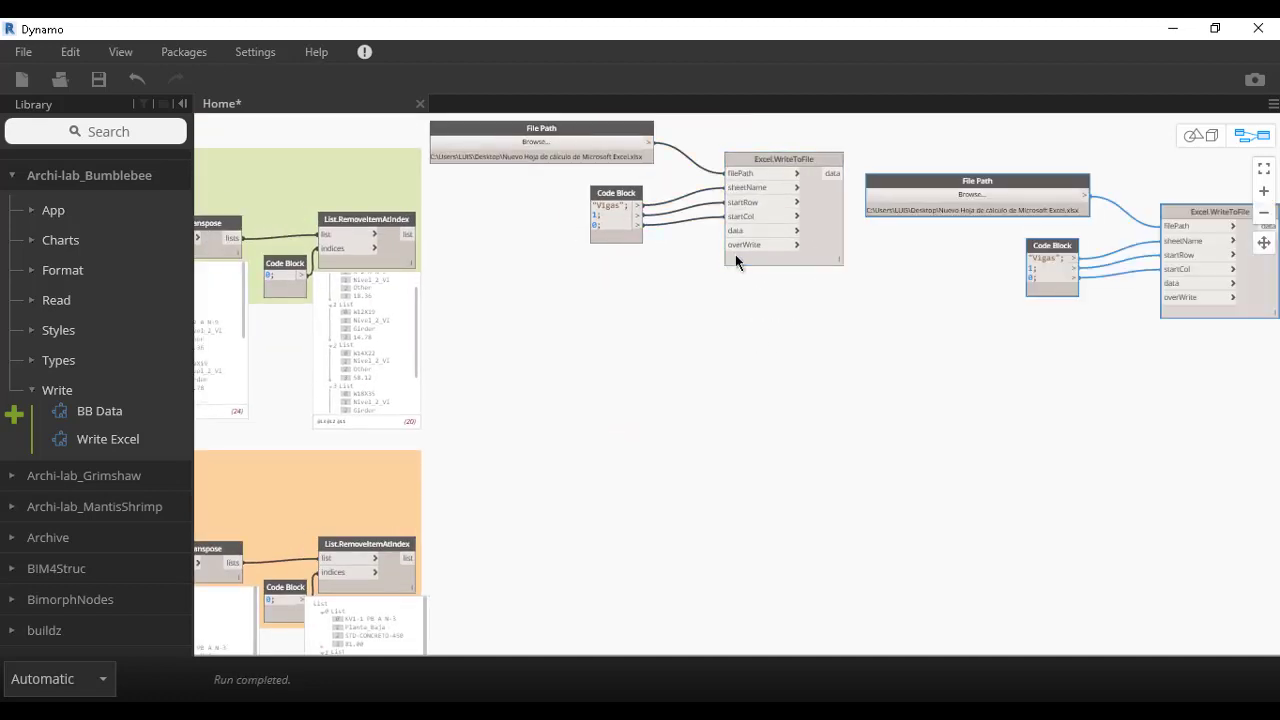
pyautogui.hotkey('ctrl', 'a')
pyautogui.press('Delete')
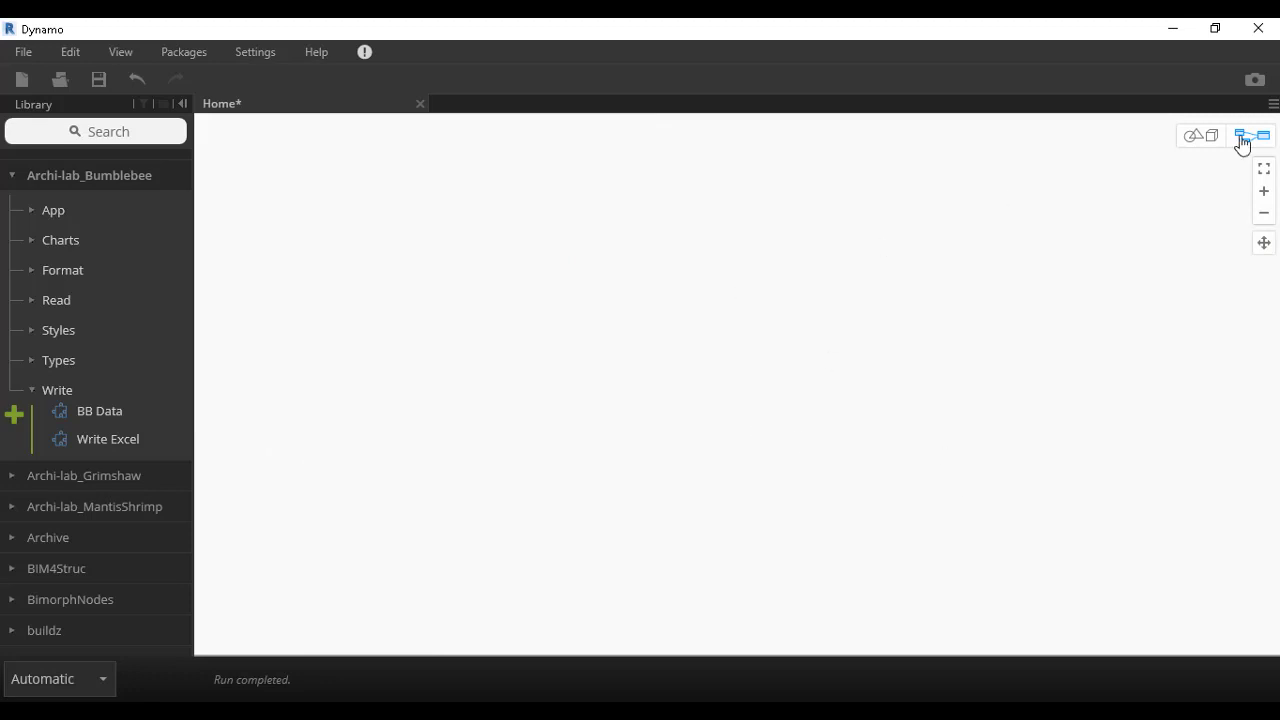
pyautogui.hotkey('ctrl', 'z')
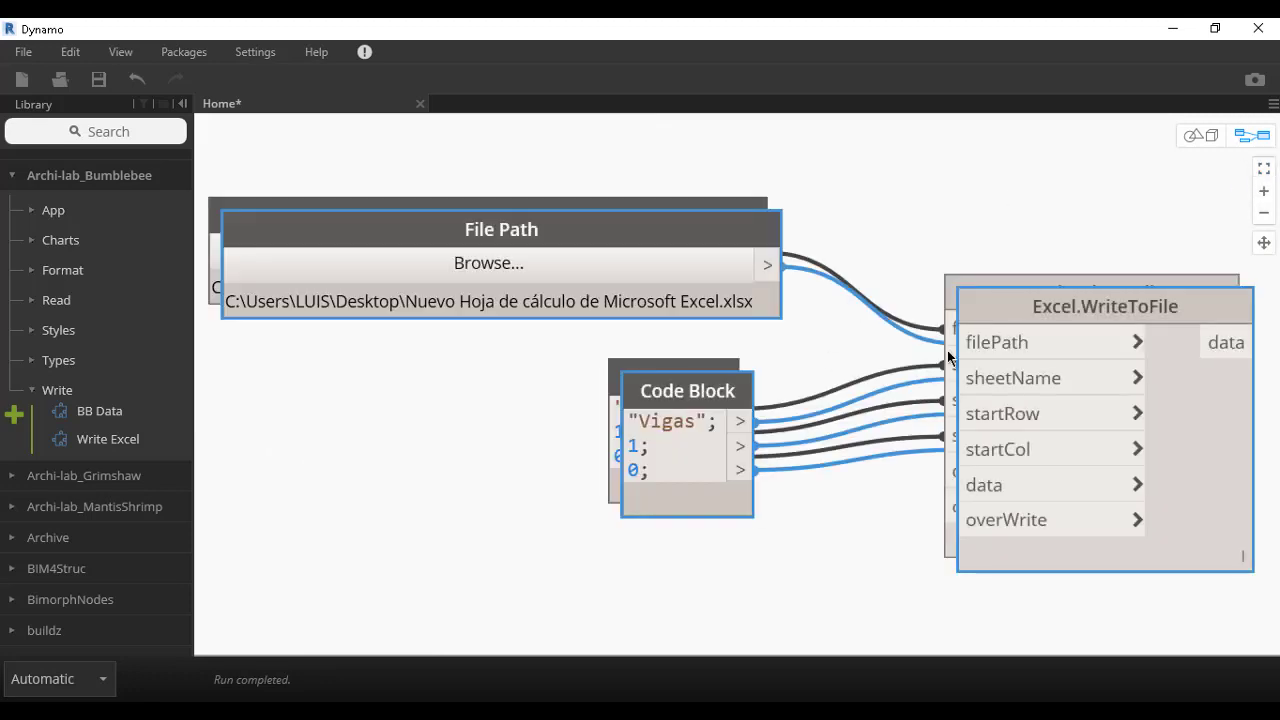
pyautogui.scroll(-3, 945, 305)
pyautogui.moveTo(1063, 208); pyautogui.dragTo(713, 476)
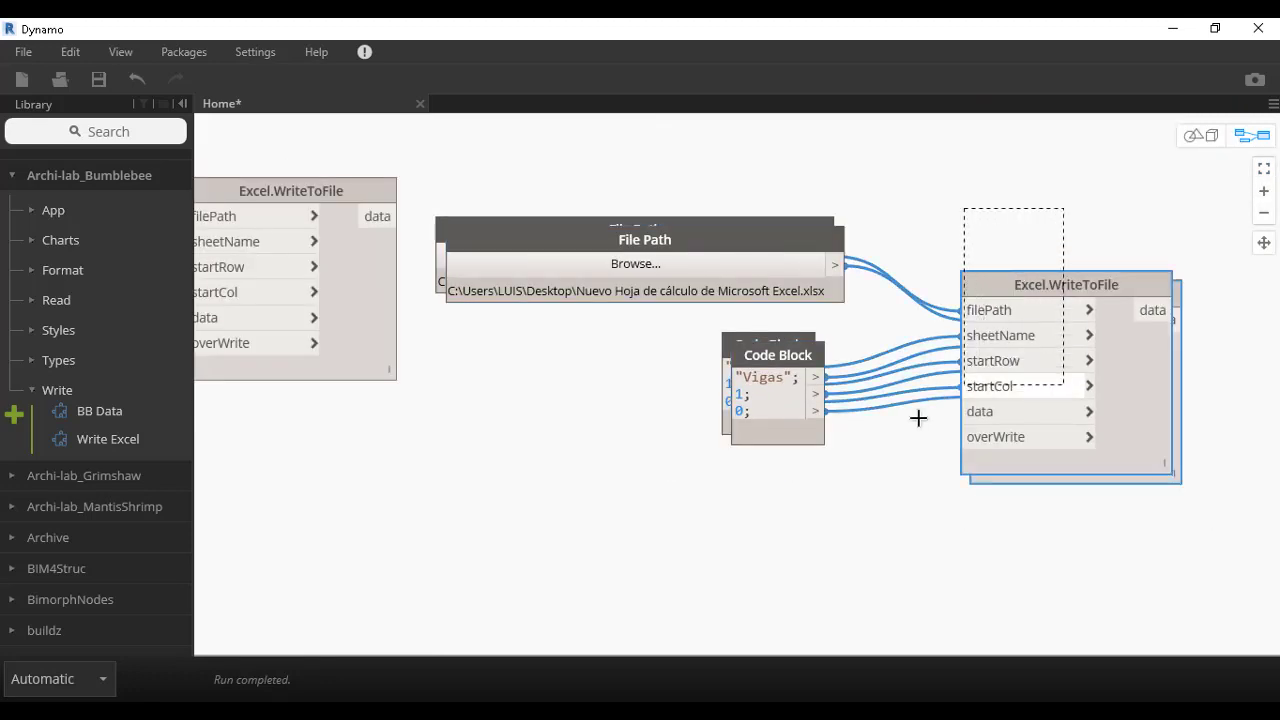
pyautogui.press('Delete')
pyautogui.scroll(-3, 434, 474)
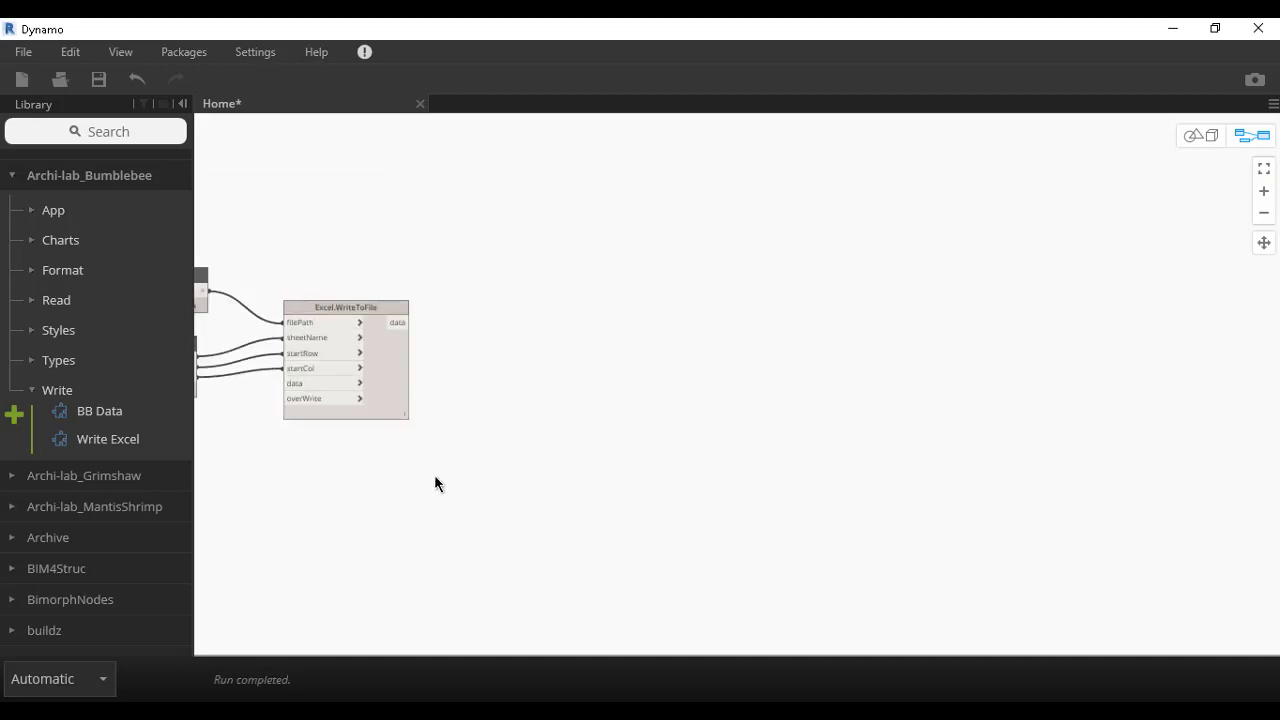
pyautogui.moveTo(434, 474); pyautogui.dragTo(609, 358, button='middle')
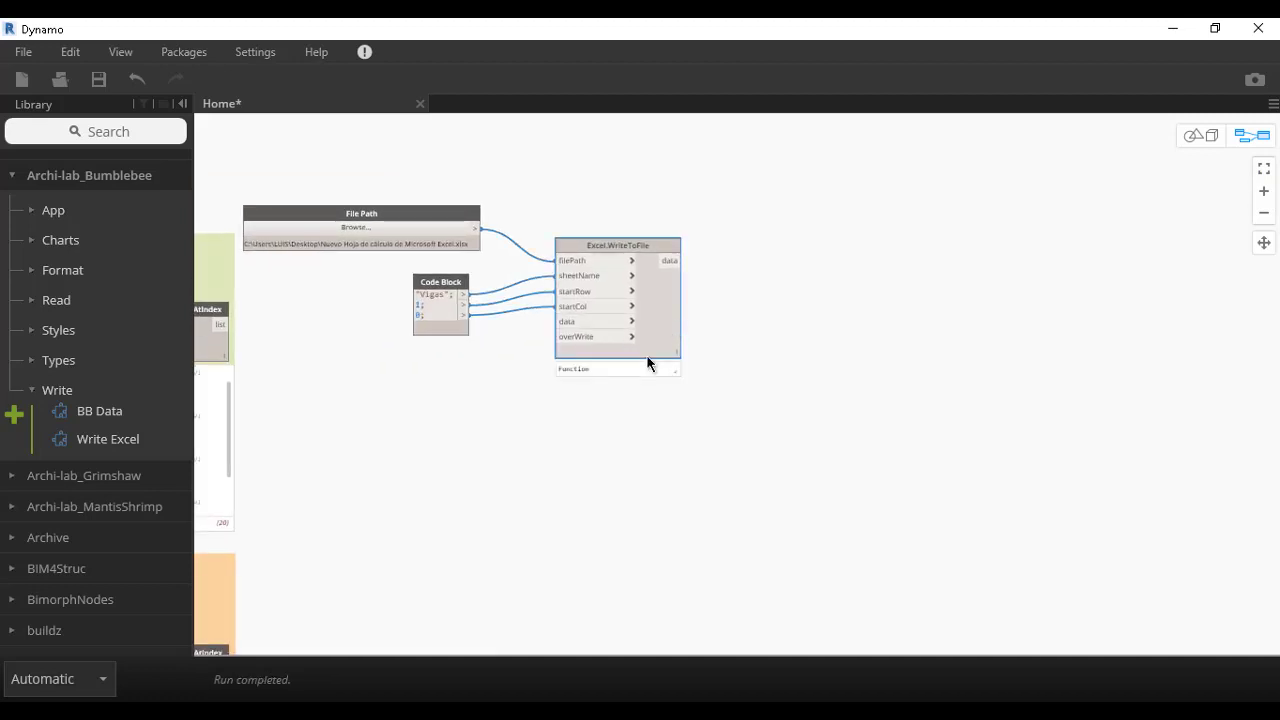
pyautogui.hotkey('ctrl', 'v')
pyautogui.press('Delete')
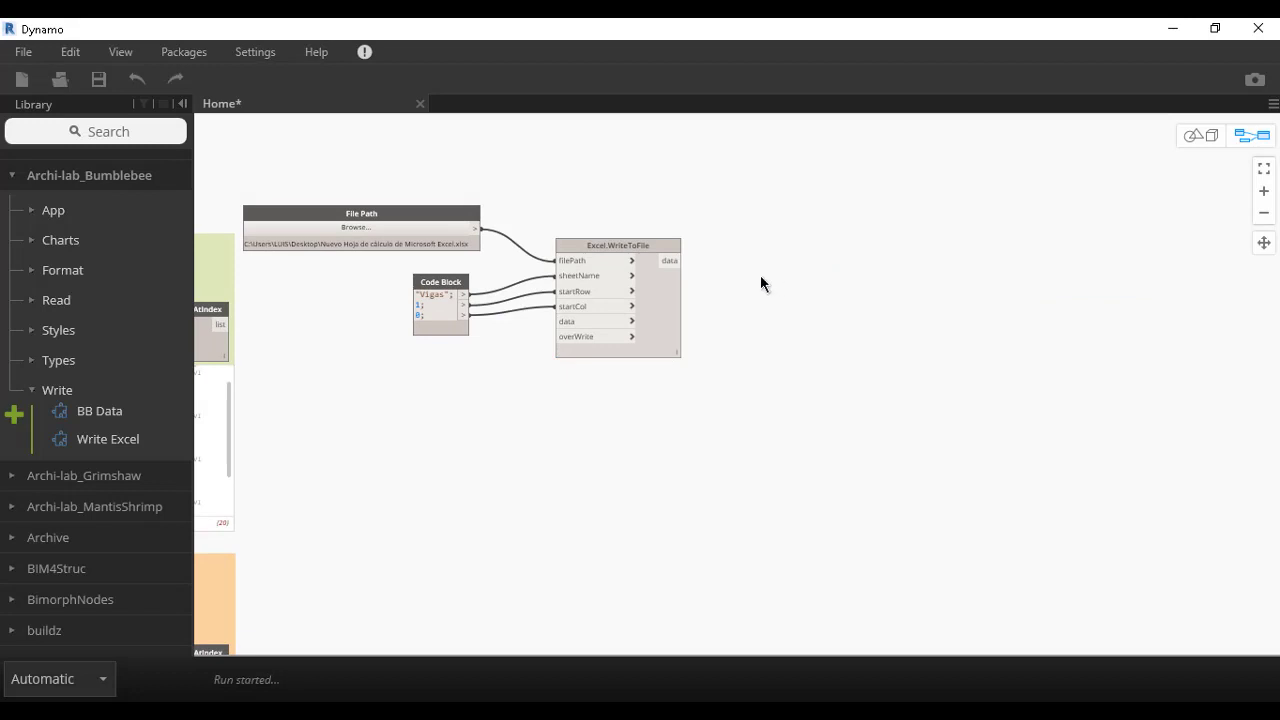
# - Duplicate the Excel.WriteToFile node twice and place the copies below the original write node
pyautogui.click(668, 323)
pyautogui.hotkey('ctrl', 'c')
pyautogui.hotkey('ctrl', 'v')
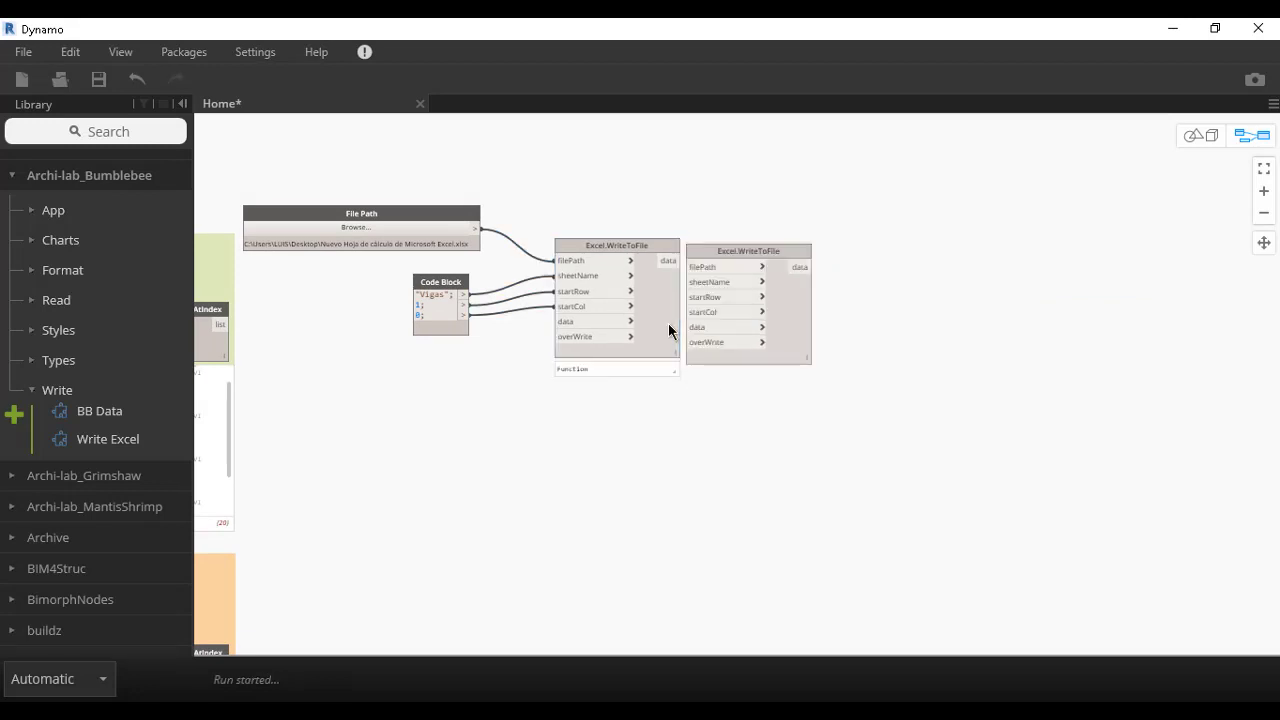
pyautogui.hotkey('ctrl', 'v')
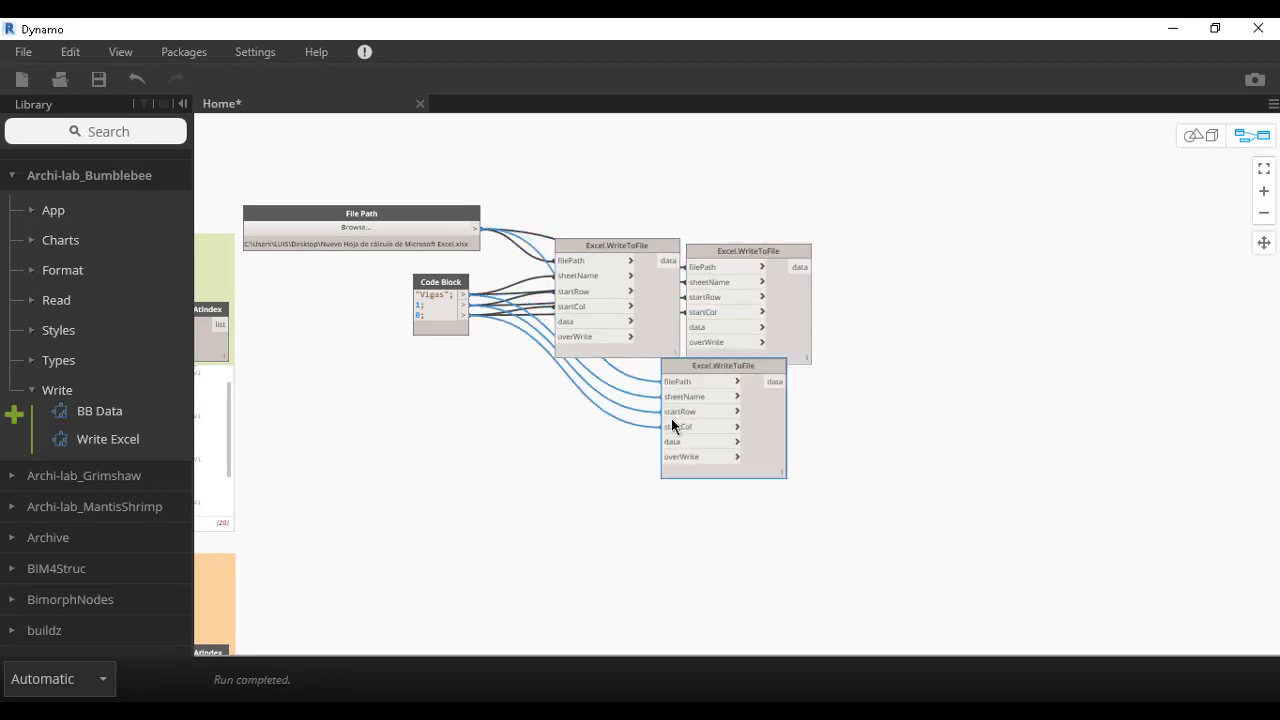
pyautogui.moveTo(671, 423); pyautogui.dragTo(580, 546)
pyautogui.moveTo(644, 422); pyautogui.dragTo(641, 194, button='middle')
pyautogui.scroll(-5, 645, 290)
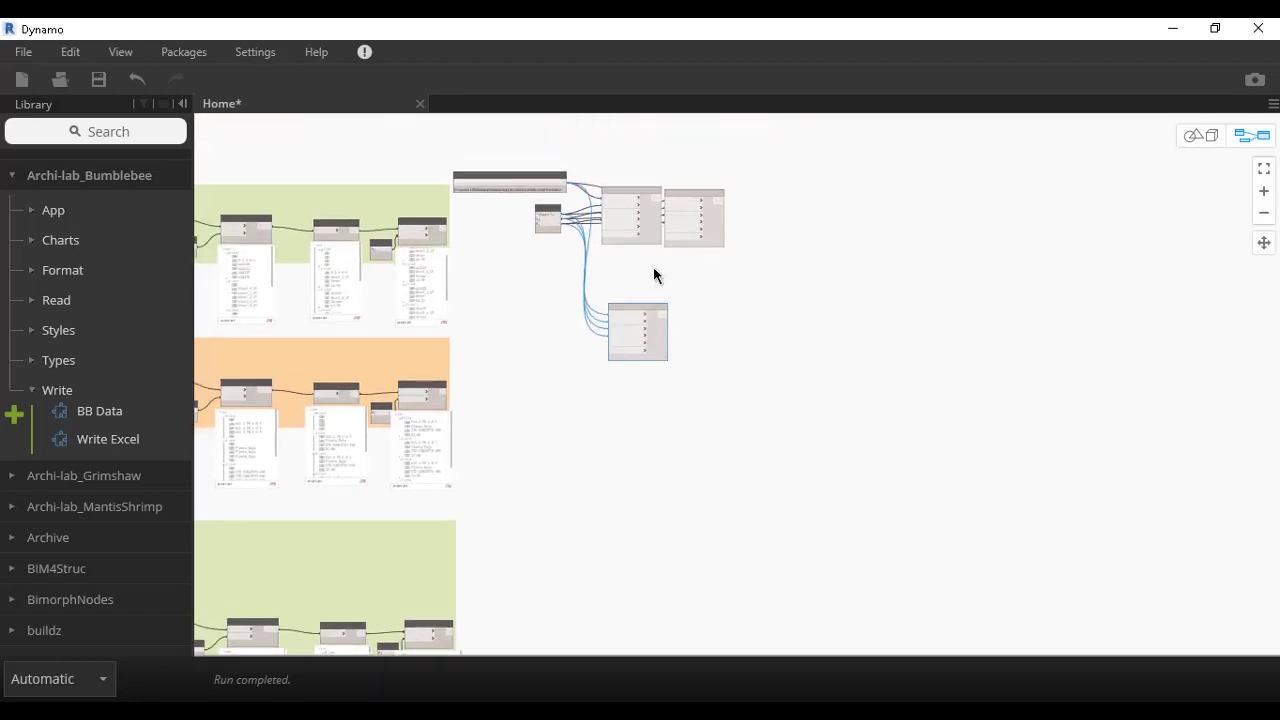
pyautogui.moveTo(700, 198); pyautogui.dragTo(621, 566)
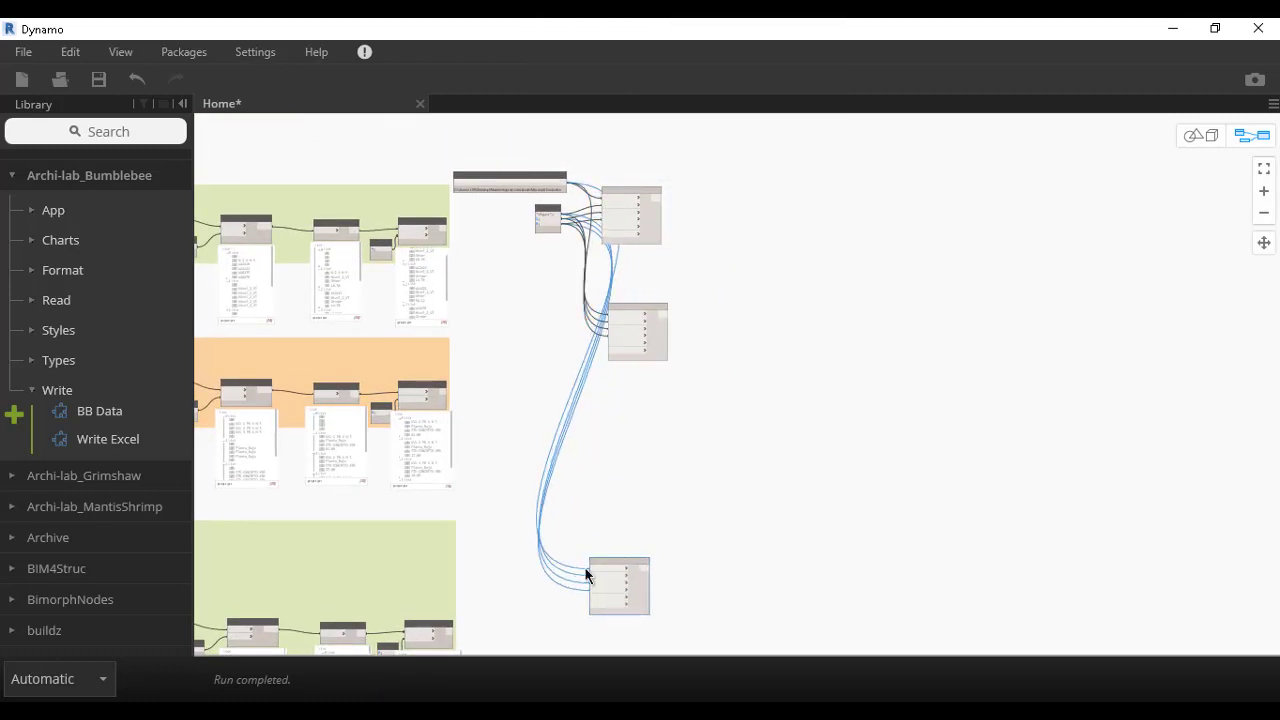
# - Add "Muros"; and "Columnas"; lines after "Vigas"; in the Code Block
pyautogui.scroll(1, 621, 410)
pyautogui.scroll(2, 621, 410)
pyautogui.scroll(2, 663, 271)
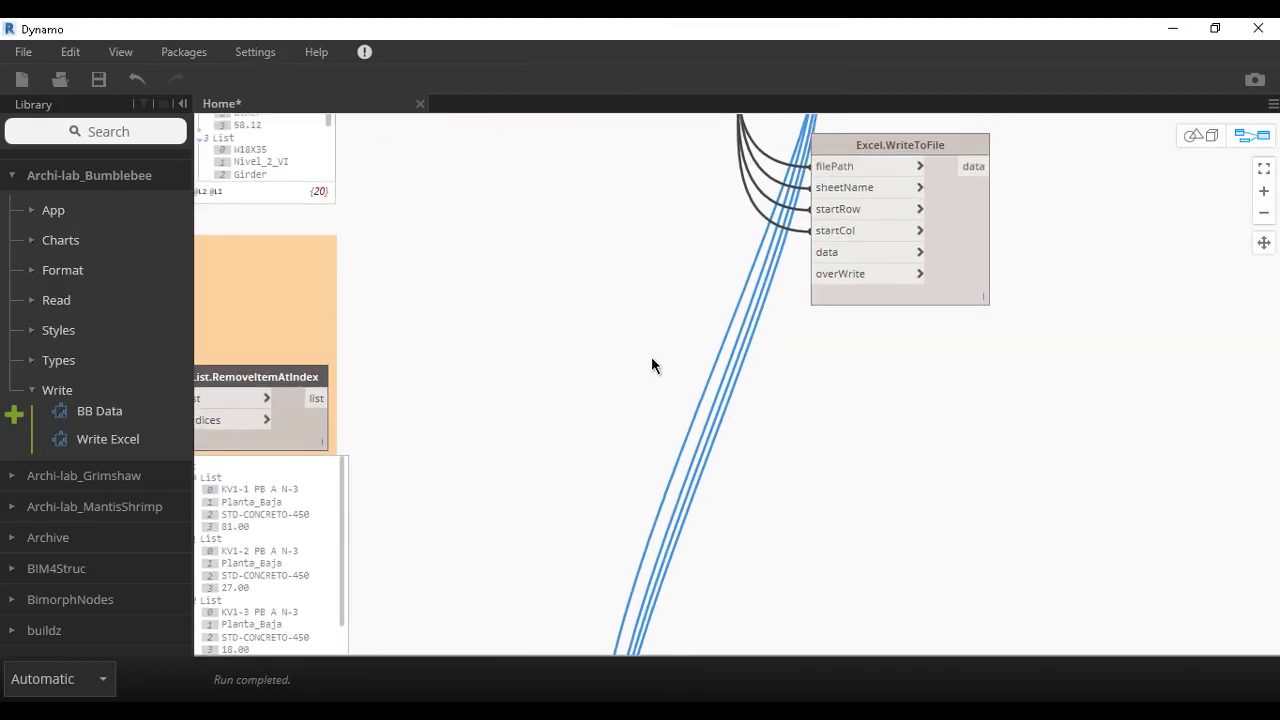
pyautogui.scroll(-2, 690, 420)
pyautogui.scroll(2, 720, 400)
pyautogui.scroll(-2, 720, 334)
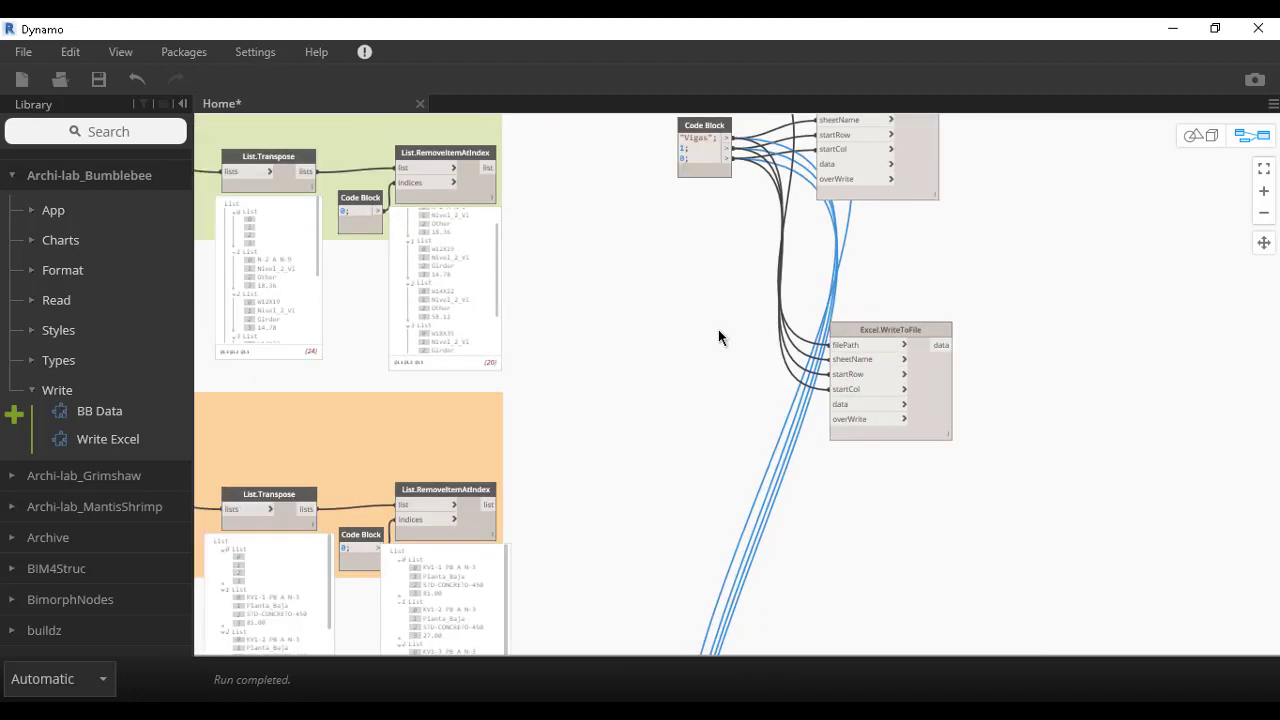
pyautogui.scroll(1, 735, 385)
pyautogui.scroll(-1, 749, 422)
pyautogui.scroll(1, 767, 296)
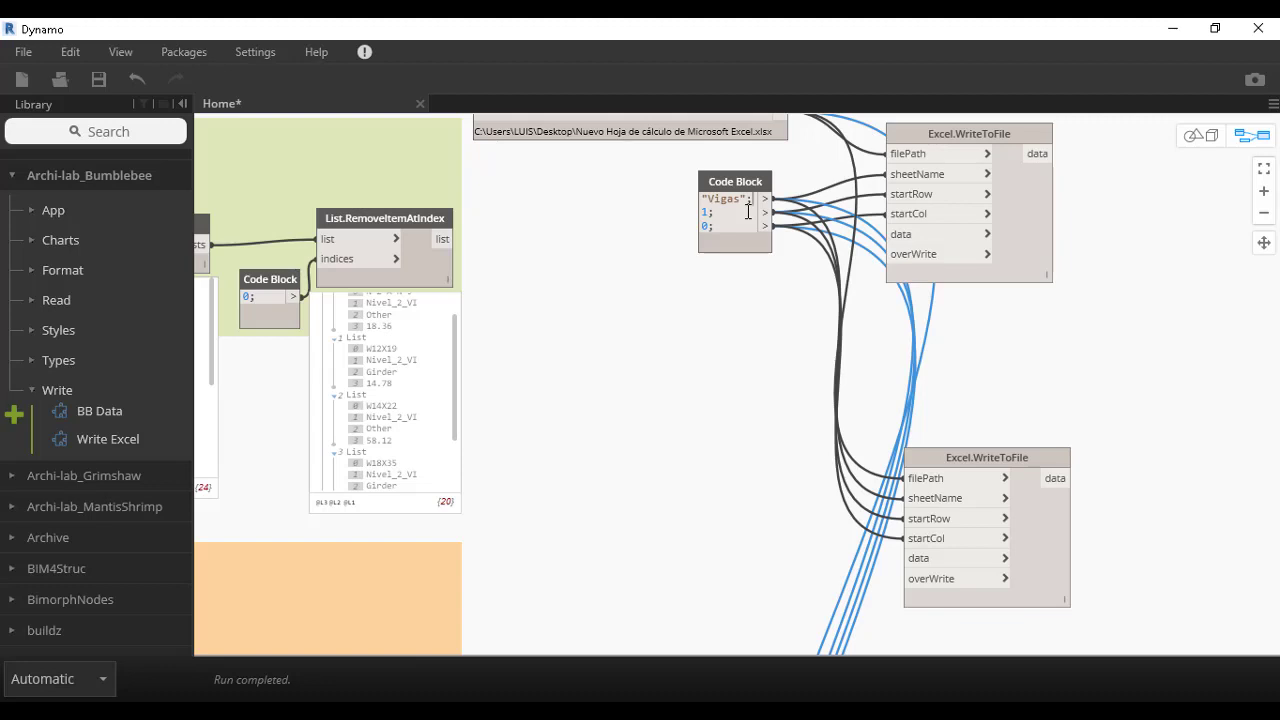
pyautogui.press('Return')
pyautogui.press('Return')
pyautogui.write('"Columna')
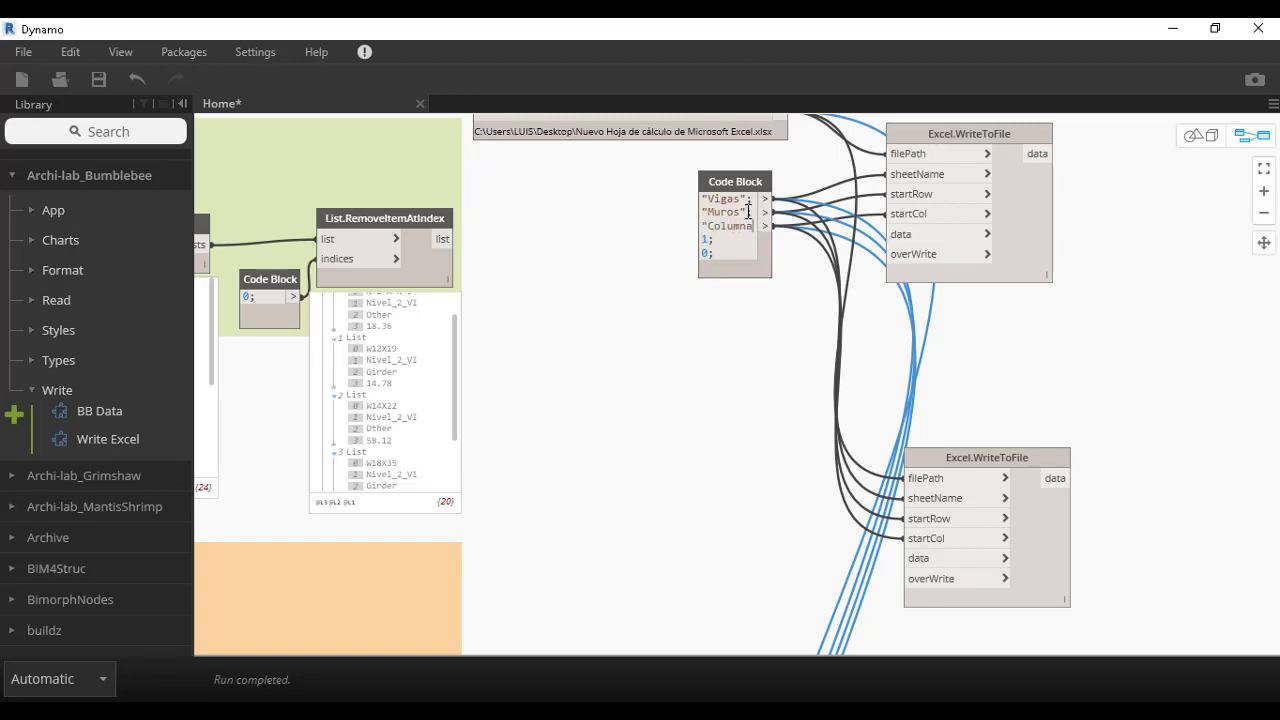
pyautogui.write('s"')
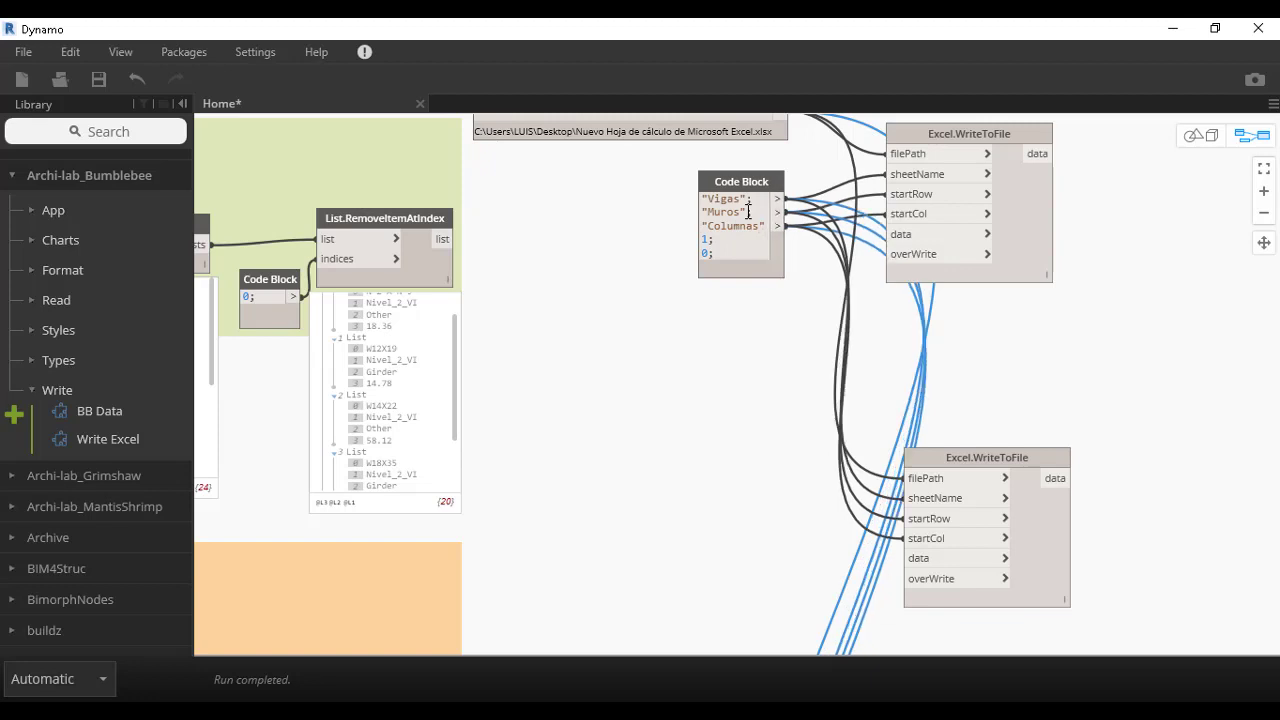
pyautogui.write(';')
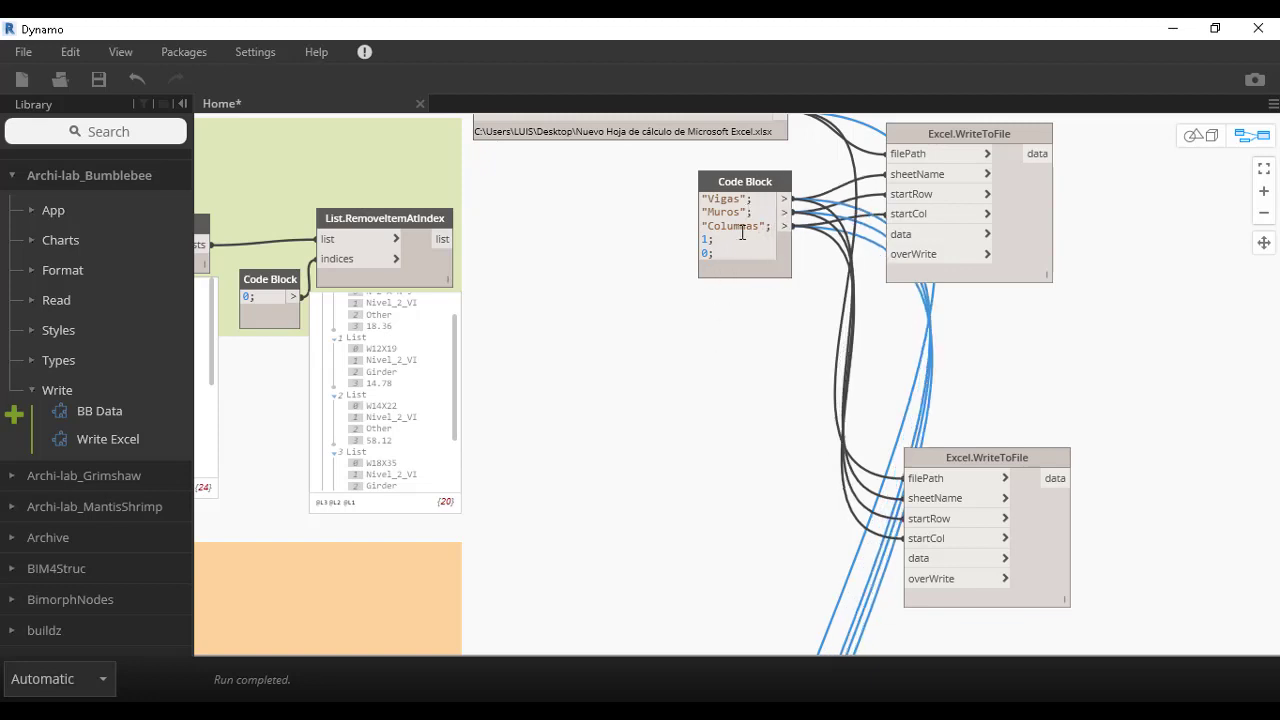
# - Move the Code Block left of the write nodes and restore Dynamo to full screen
pyautogui.moveTo(743, 181); pyautogui.dragTo(634, 212)
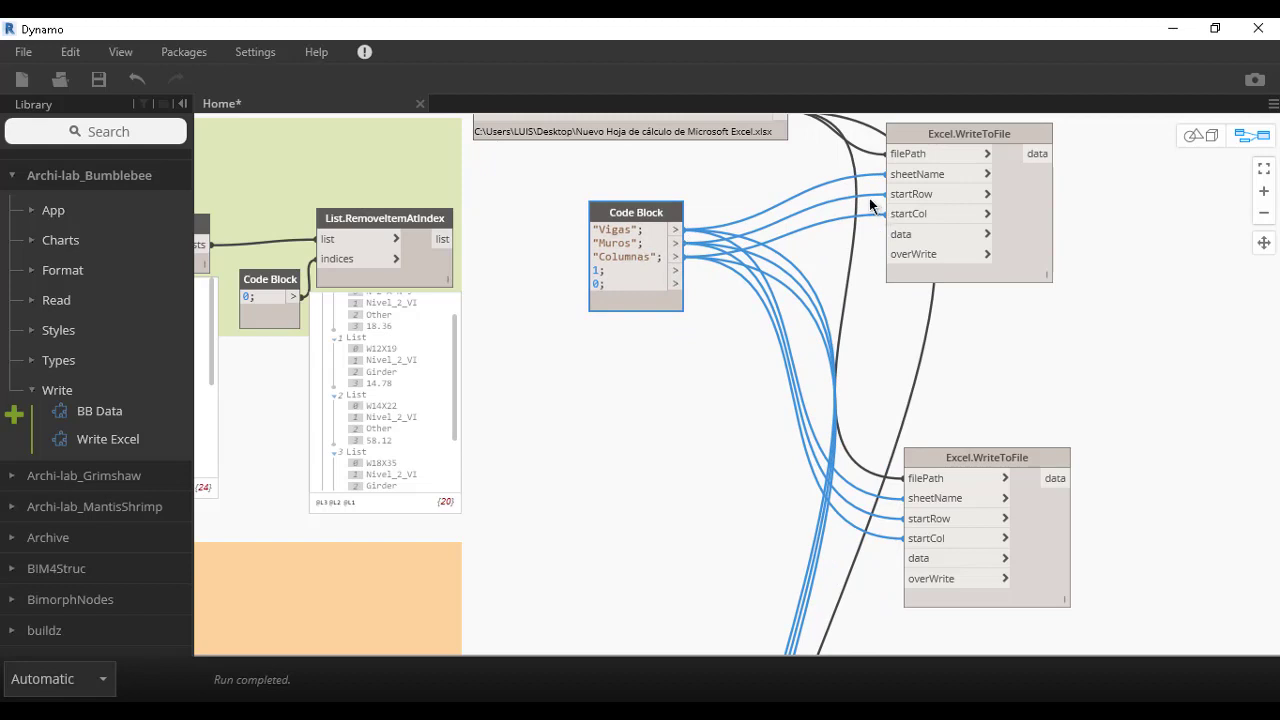
pyautogui.scroll(-3, 741, 329)
pyautogui.moveTo(741, 329); pyautogui.dragTo(782, 266, button='middle')
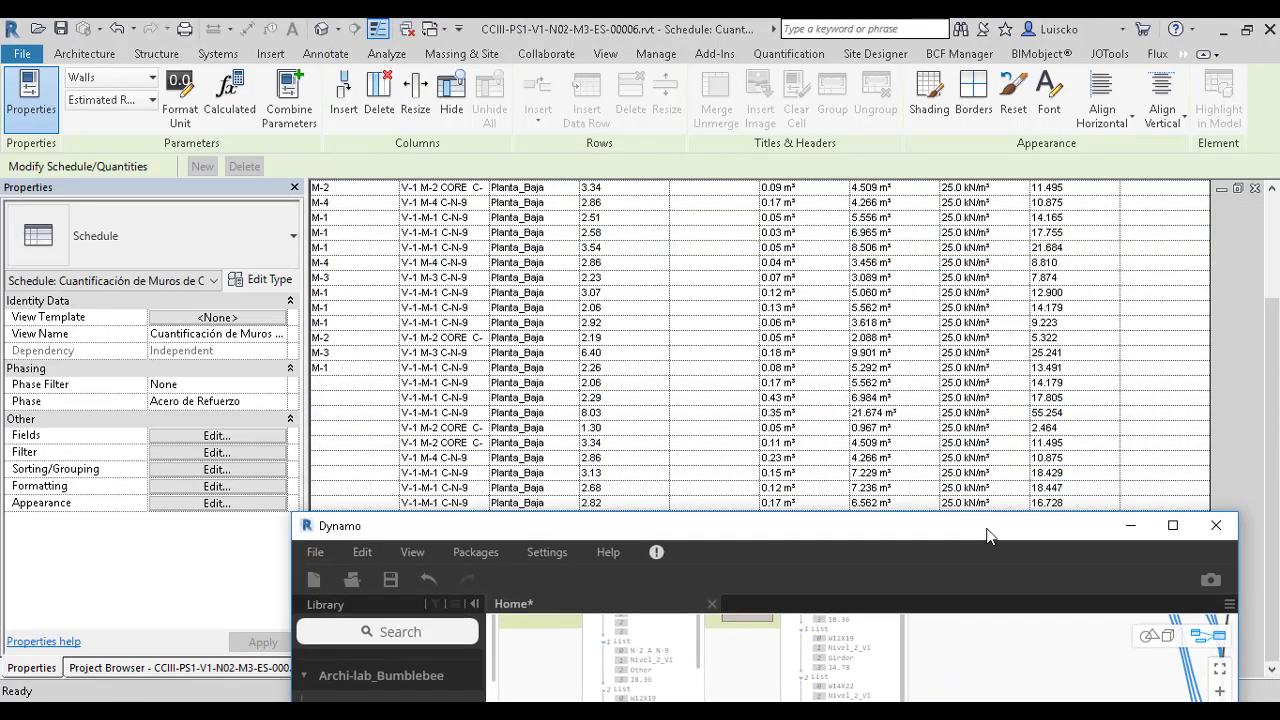
pyautogui.moveTo(1073, 54); pyautogui.dragTo(800, 2)
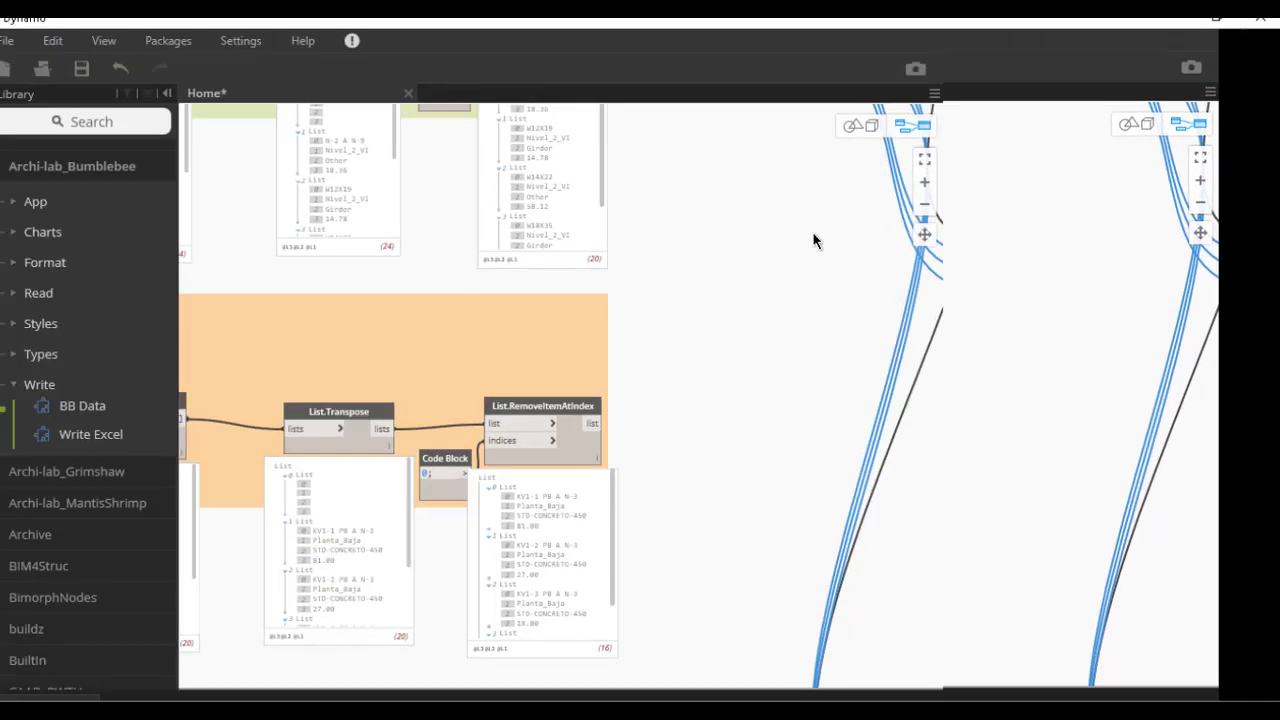
pyautogui.scroll(-3, 872, 495)
pyautogui.moveTo(700, 420); pyautogui.dragTo(960, 306, button='middle')
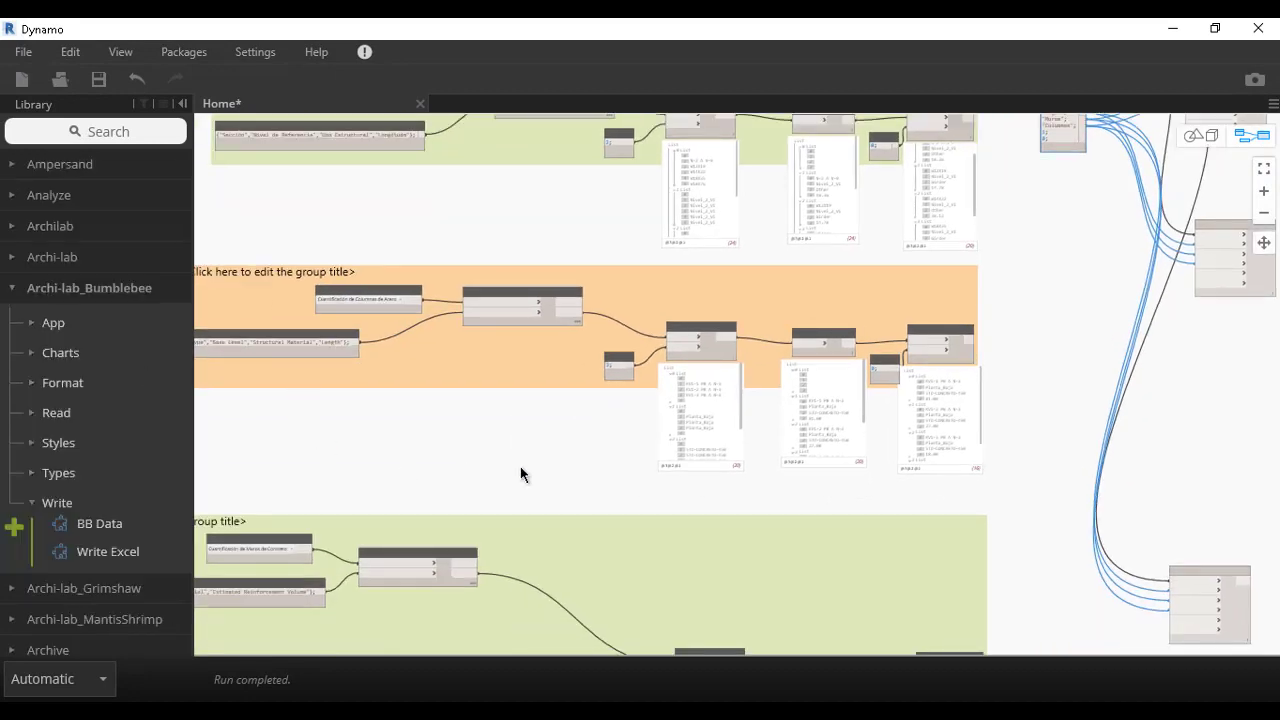
# - Title the top green group 'Vigas'
pyautogui.scroll(3, 668, 216)
pyautogui.moveTo(668, 216); pyautogui.dragTo(584, 352, button='middle')
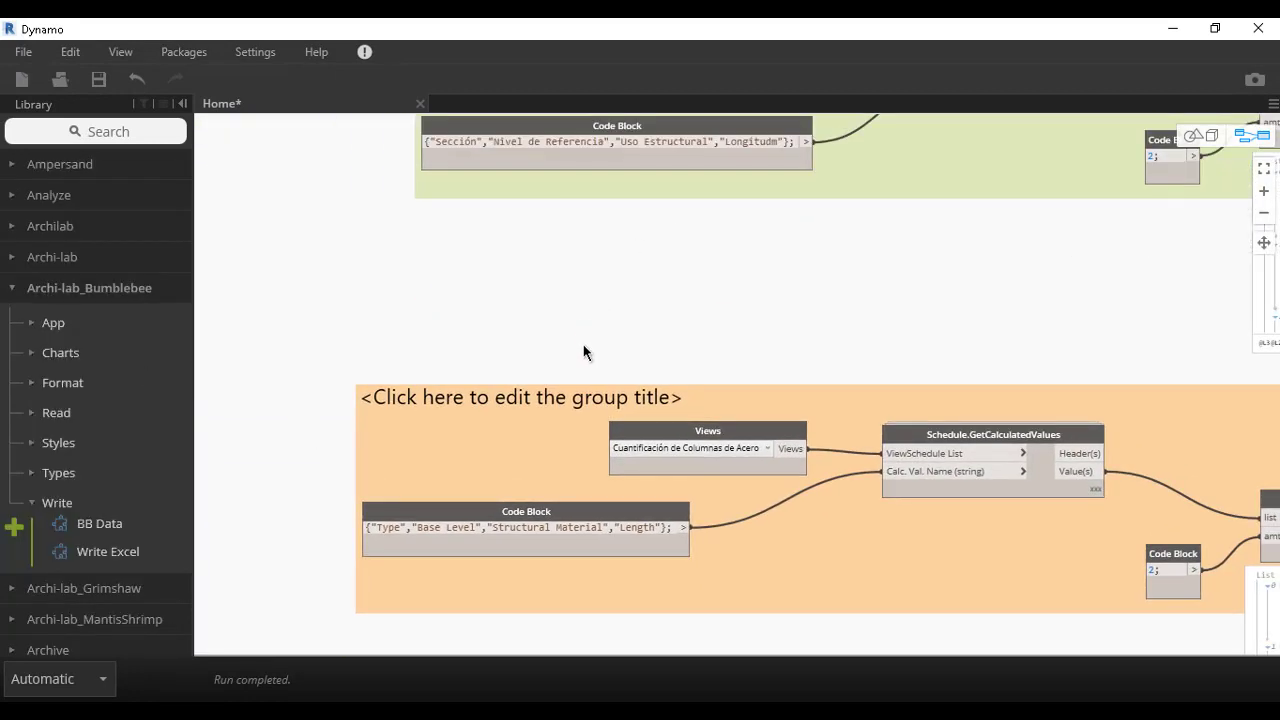
pyautogui.moveTo(581, 145); pyautogui.dragTo(565, 370, button='middle')
pyautogui.click(539, 238)
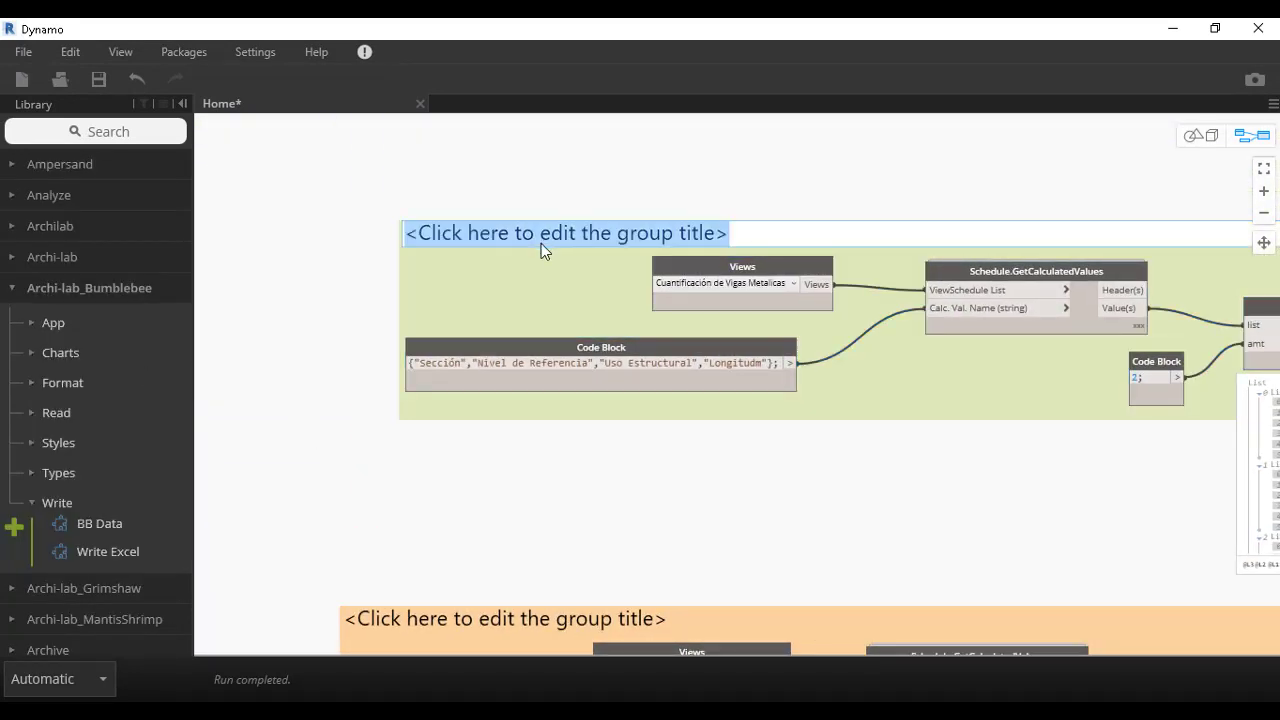
pyautogui.write('Vigas')
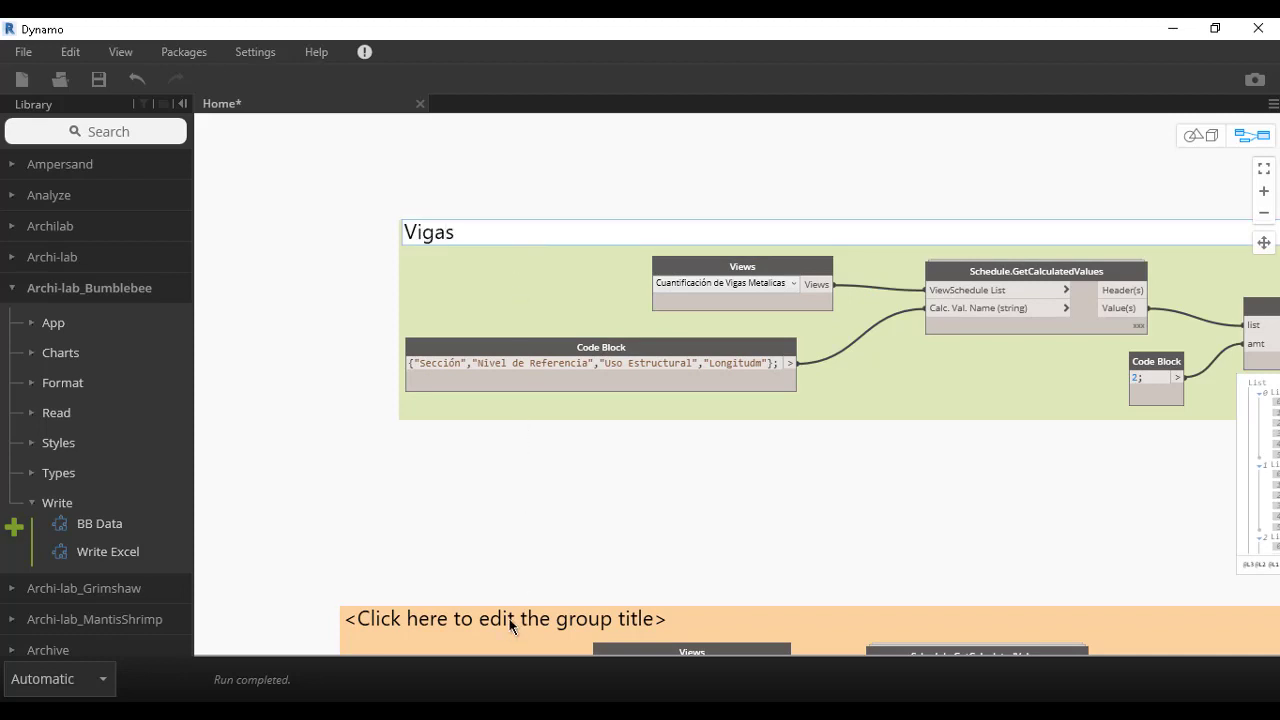
pyautogui.click(510, 621)
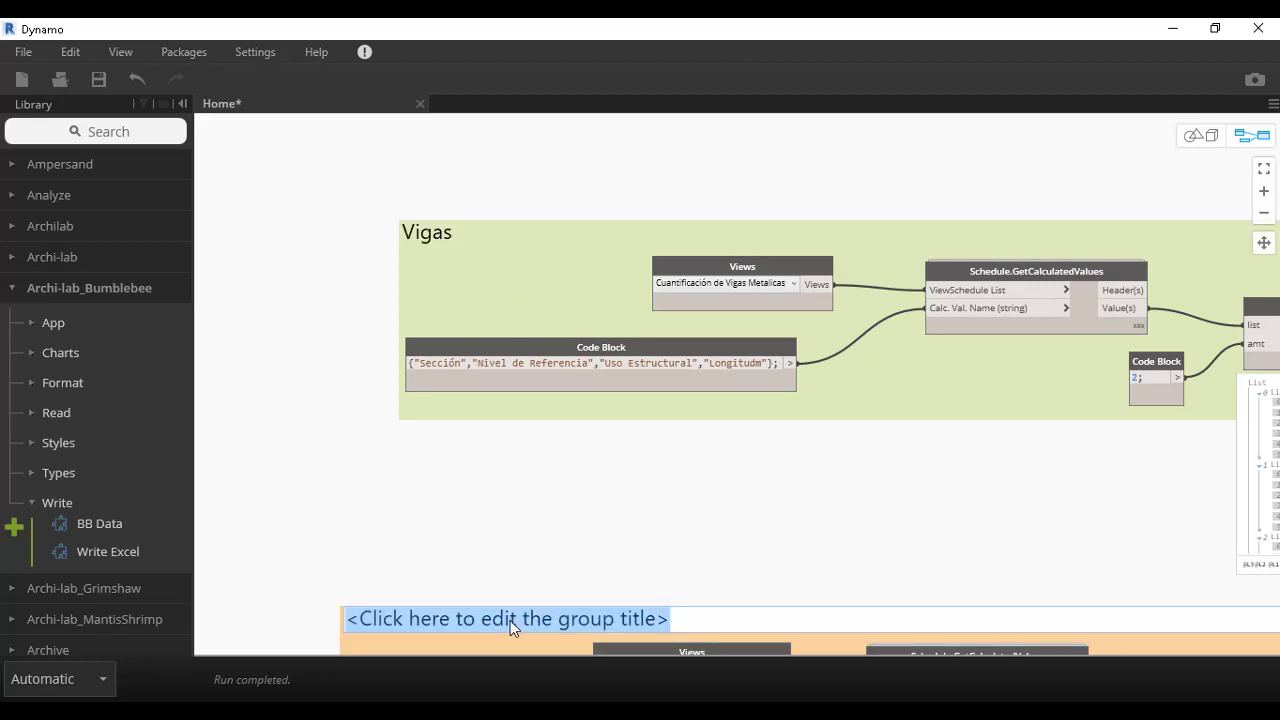
# - Title the orange middle group 'Columnas'
pyautogui.click(510, 620)
pyautogui.moveTo(714, 621); pyautogui.dragTo(456, 621)
pyautogui.hotkey('ctrl', 'a')
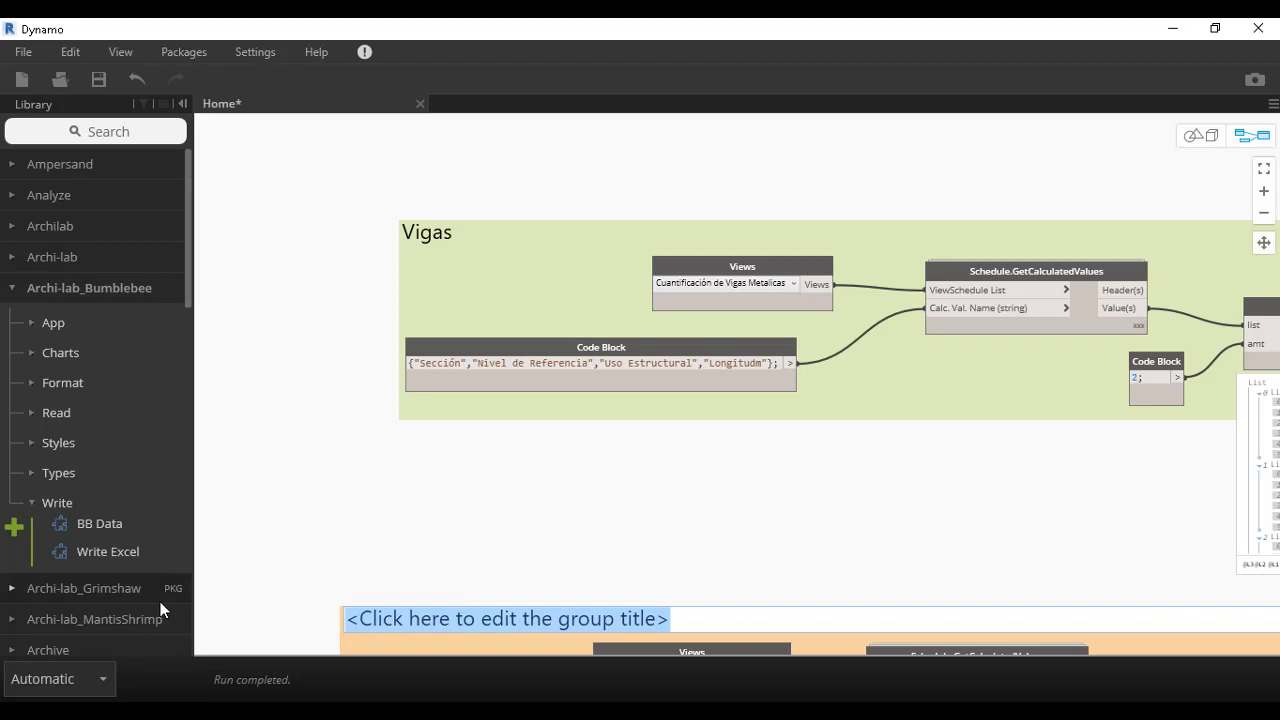
pyautogui.write('M')
pyautogui.press('BackSpace')
pyautogui.write('olumnas')
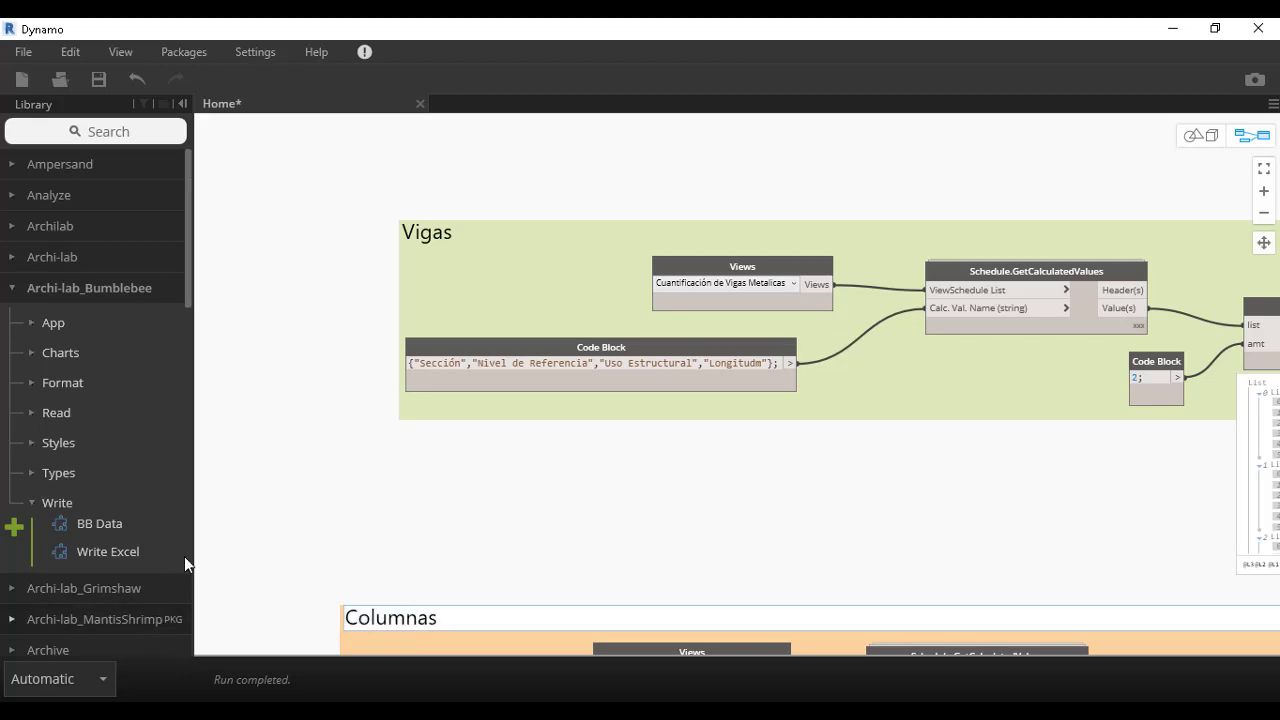
# - Title the bottom green group 'Muros' and fit the whole graph in view
pyautogui.scroll(-5, 184, 563)
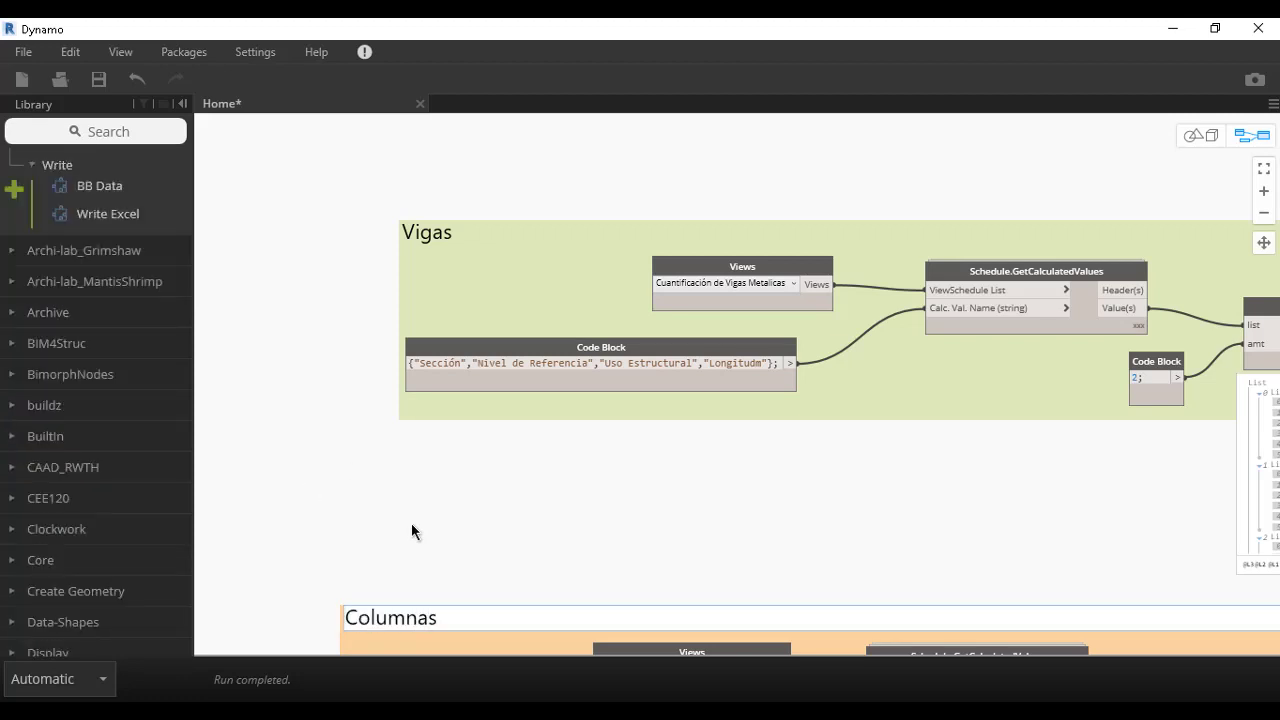
pyautogui.moveTo(411, 531); pyautogui.dragTo(360, 234, button='middle')
pyautogui.moveTo(391, 560); pyautogui.dragTo(410, 351, button='middle')
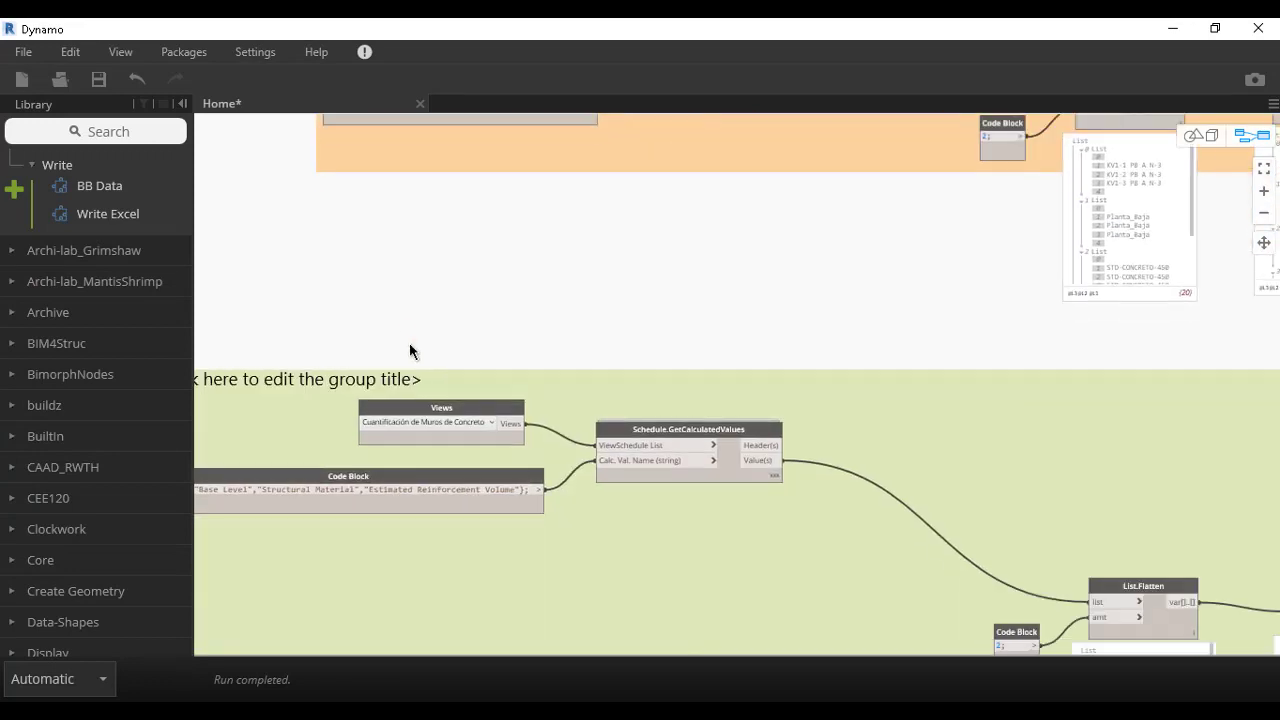
pyautogui.doubleClick(343, 386)
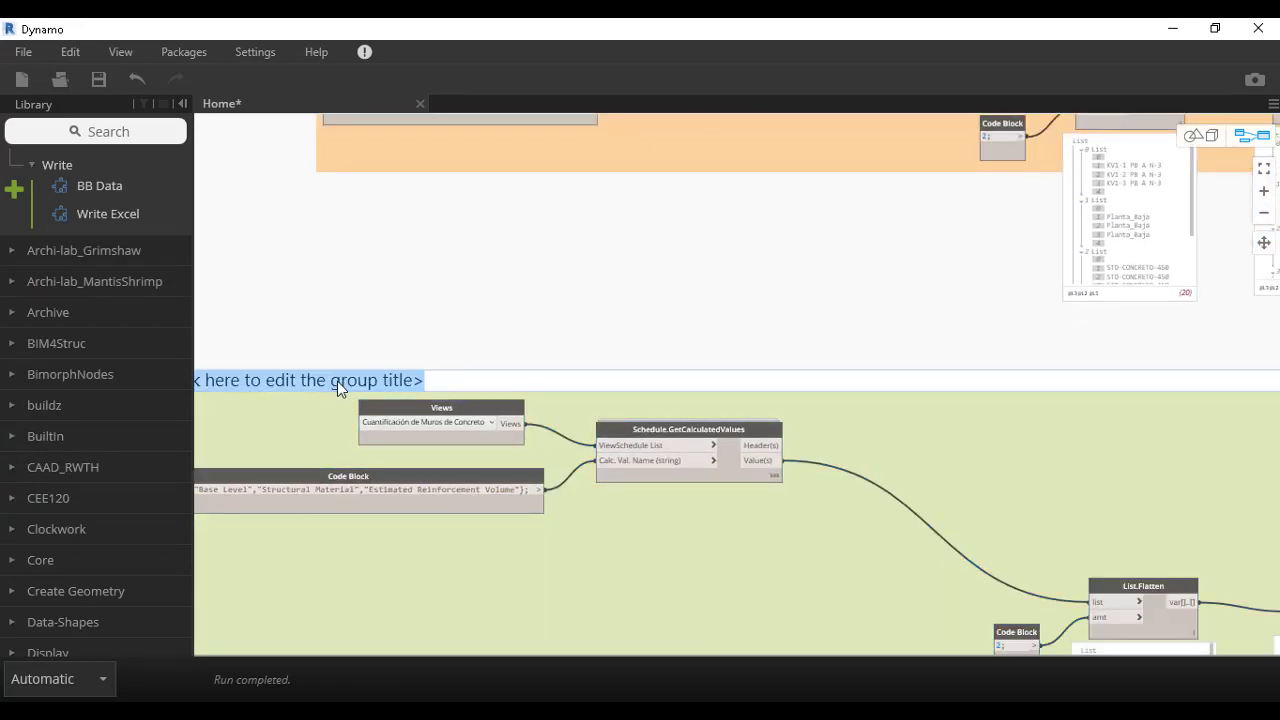
pyautogui.press('BackSpace')
pyautogui.write('S')
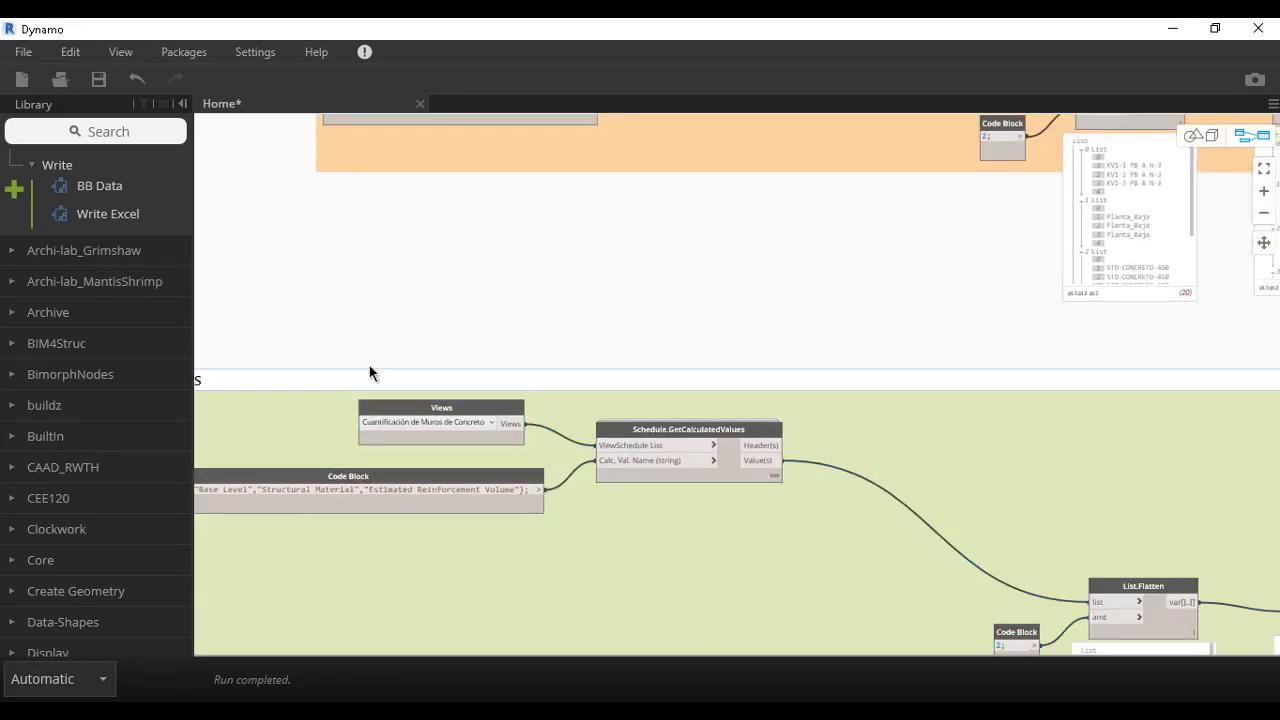
pyautogui.scroll(-5, 400, 335)
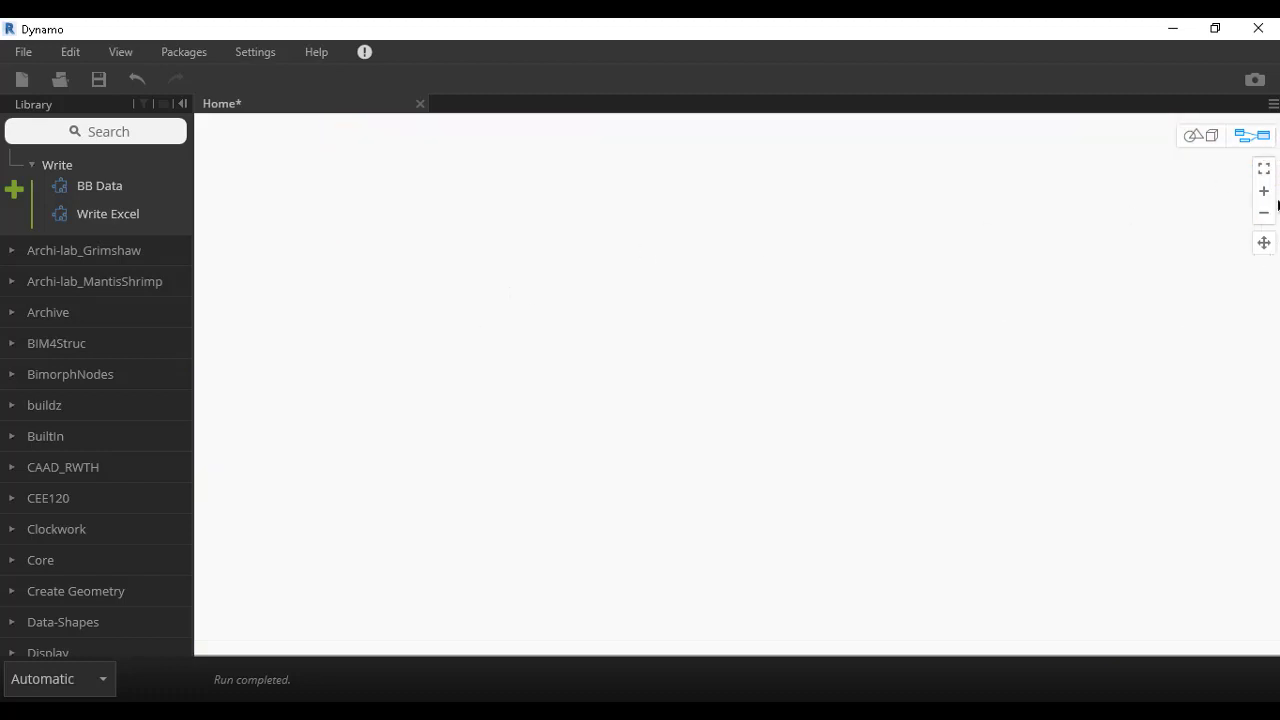
pyautogui.click(1264, 168)
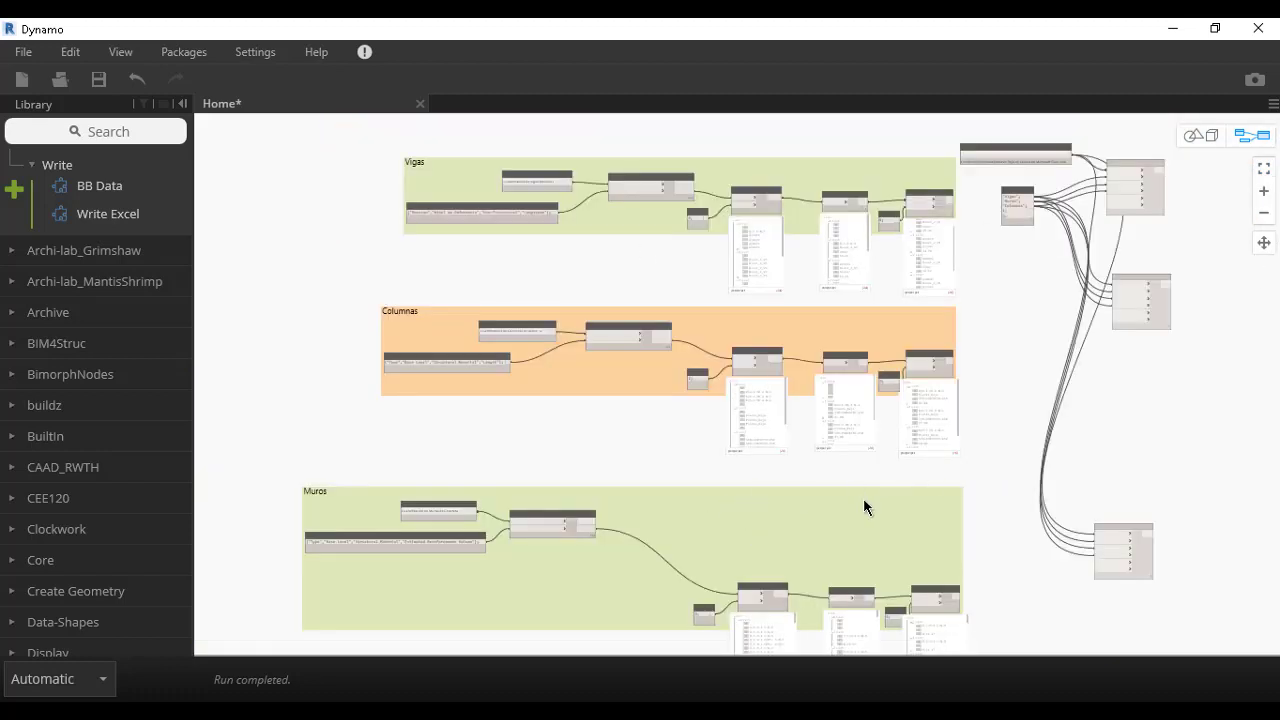
# - Move the "Columnas"; line in the Code Block so it directly follows "Vigas";
pyautogui.scroll(5, 790, 362)
pyautogui.moveTo(745, 266); pyautogui.dragTo(728, 368)
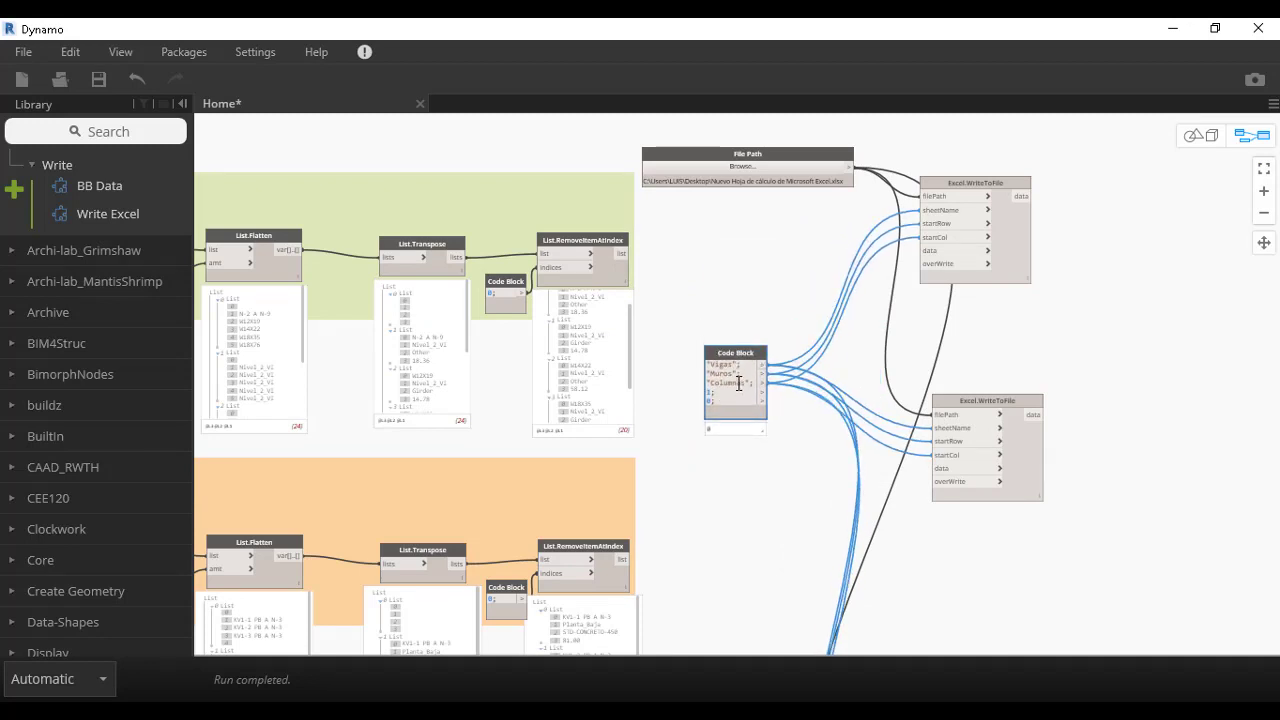
pyautogui.click(737, 507)
pyautogui.scroll(3, 750, 460)
pyautogui.scroll(2, 758, 350)
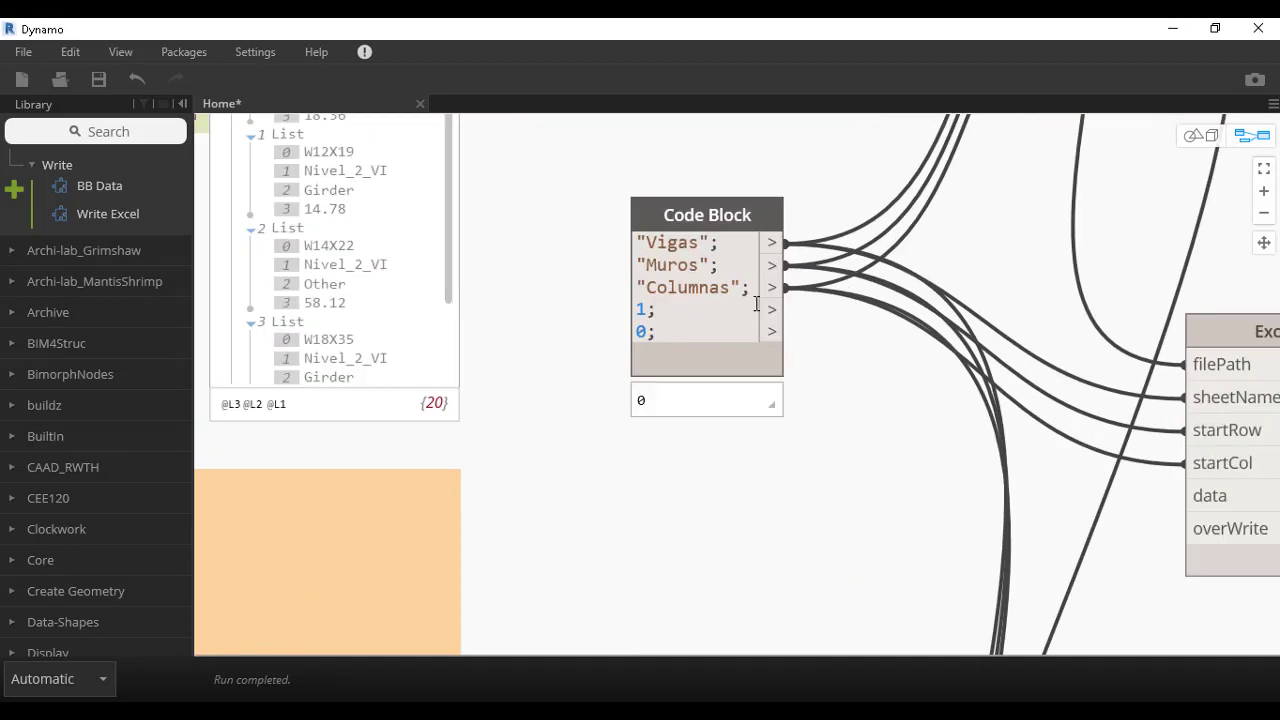
pyautogui.moveTo(753, 290); pyautogui.dragTo(577, 287)
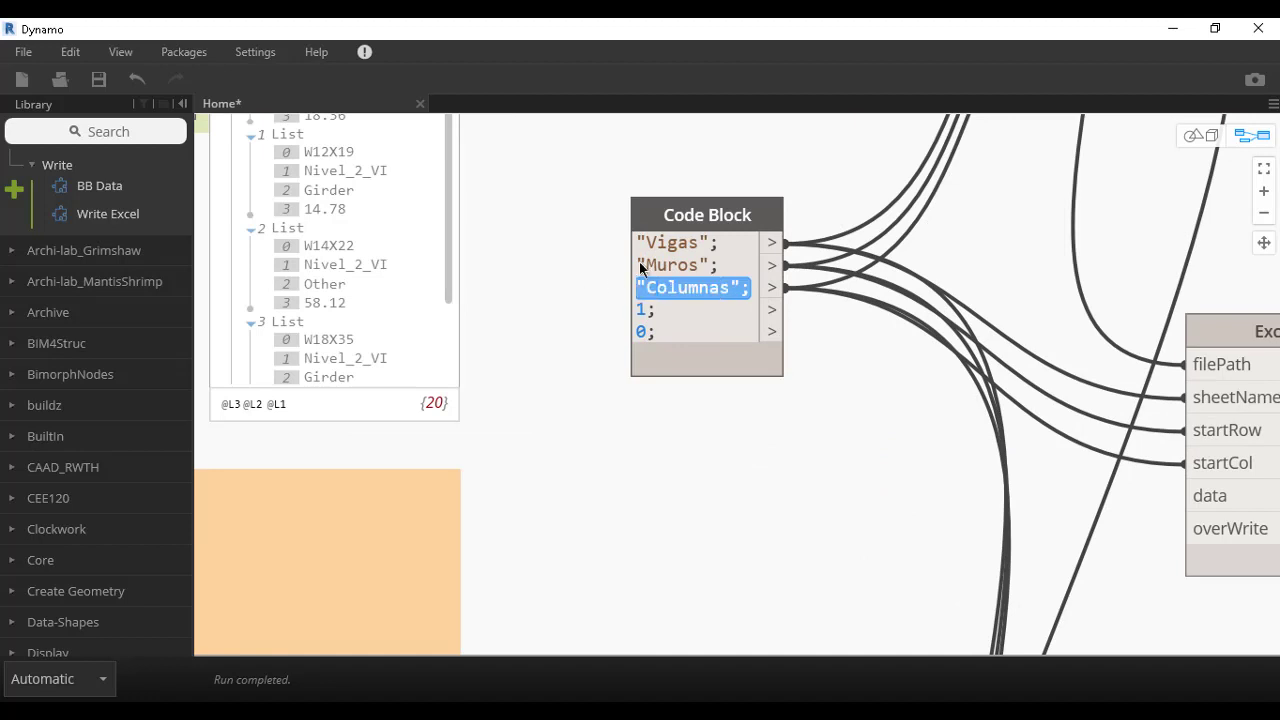
pyautogui.press('BackSpace')
pyautogui.press('Escape')
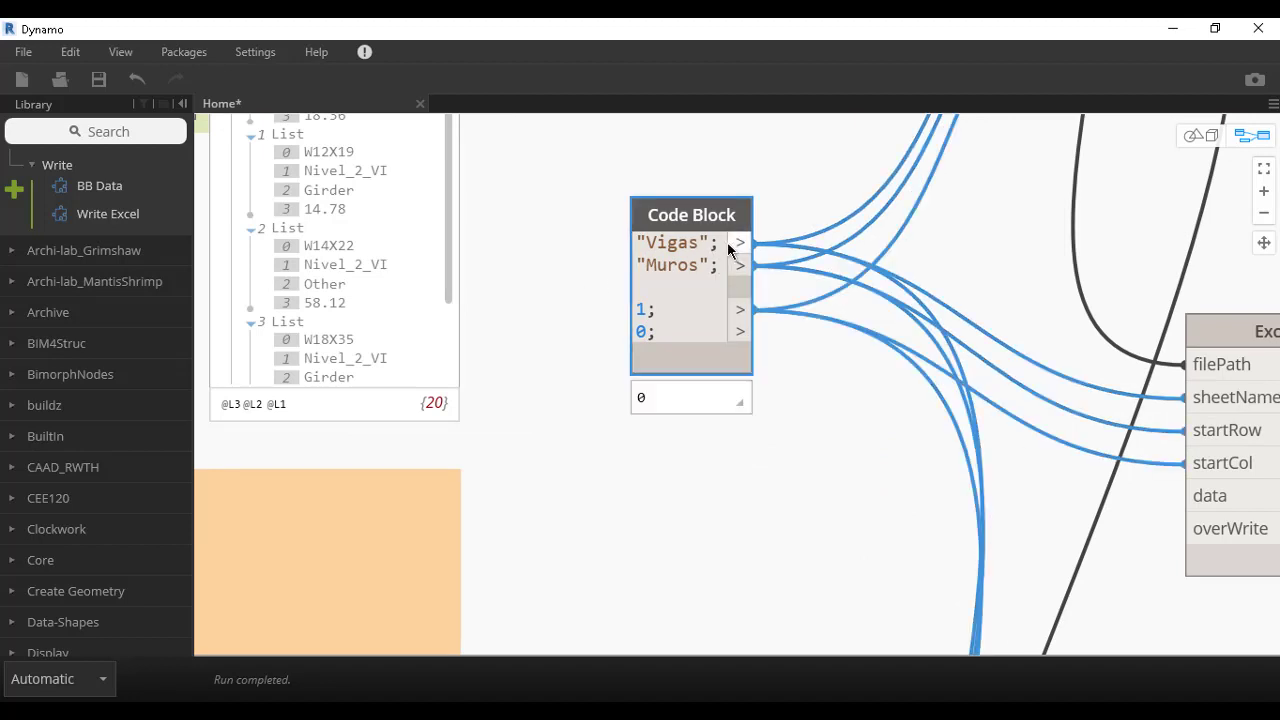
pyautogui.press('Return')
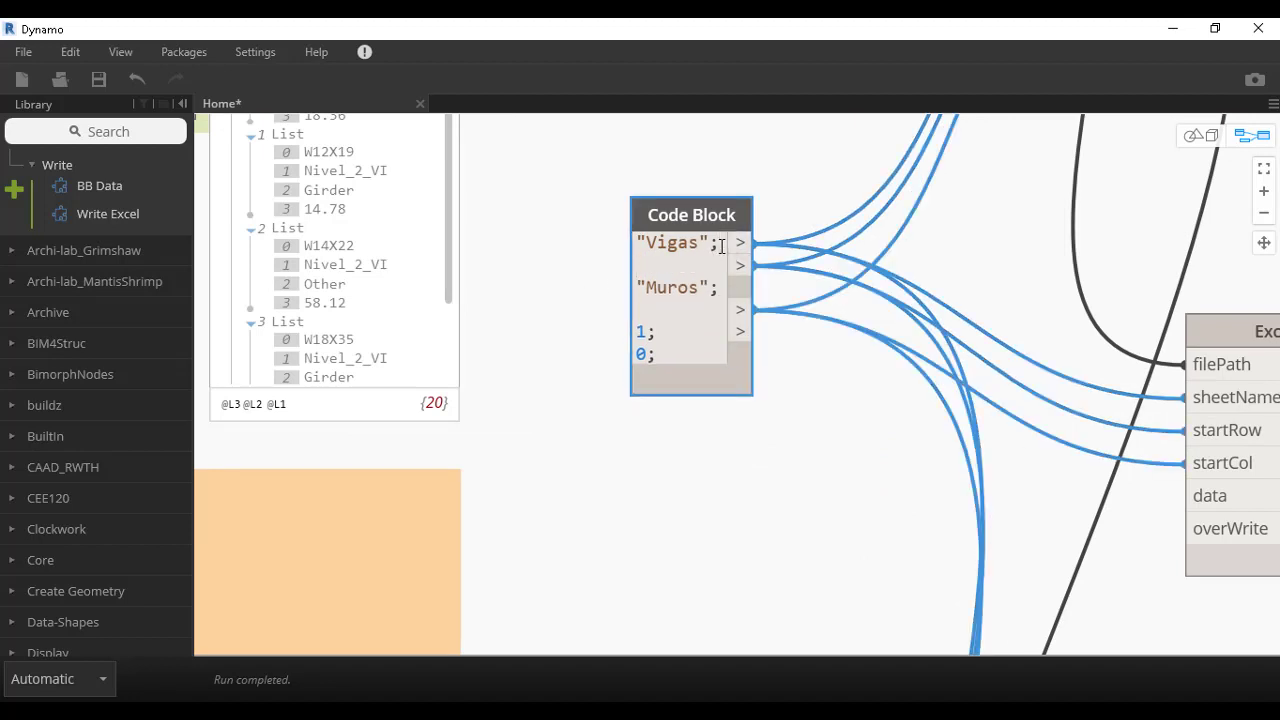
pyautogui.write('"Columnas";')
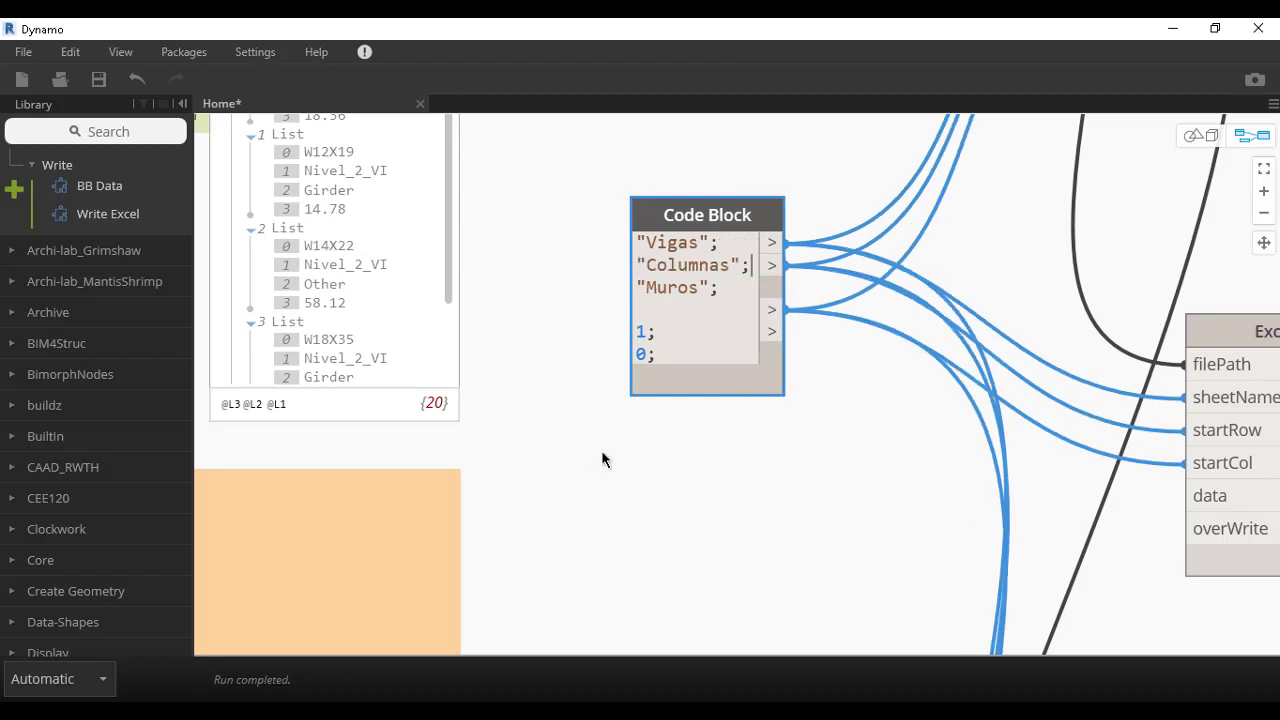
pyautogui.click(601, 450)
# - Remove the blank line after Muros and insert blank lines after Vigas and Columnas
pyautogui.moveTo(671, 313); pyautogui.dragTo(655, 377, button='middle')
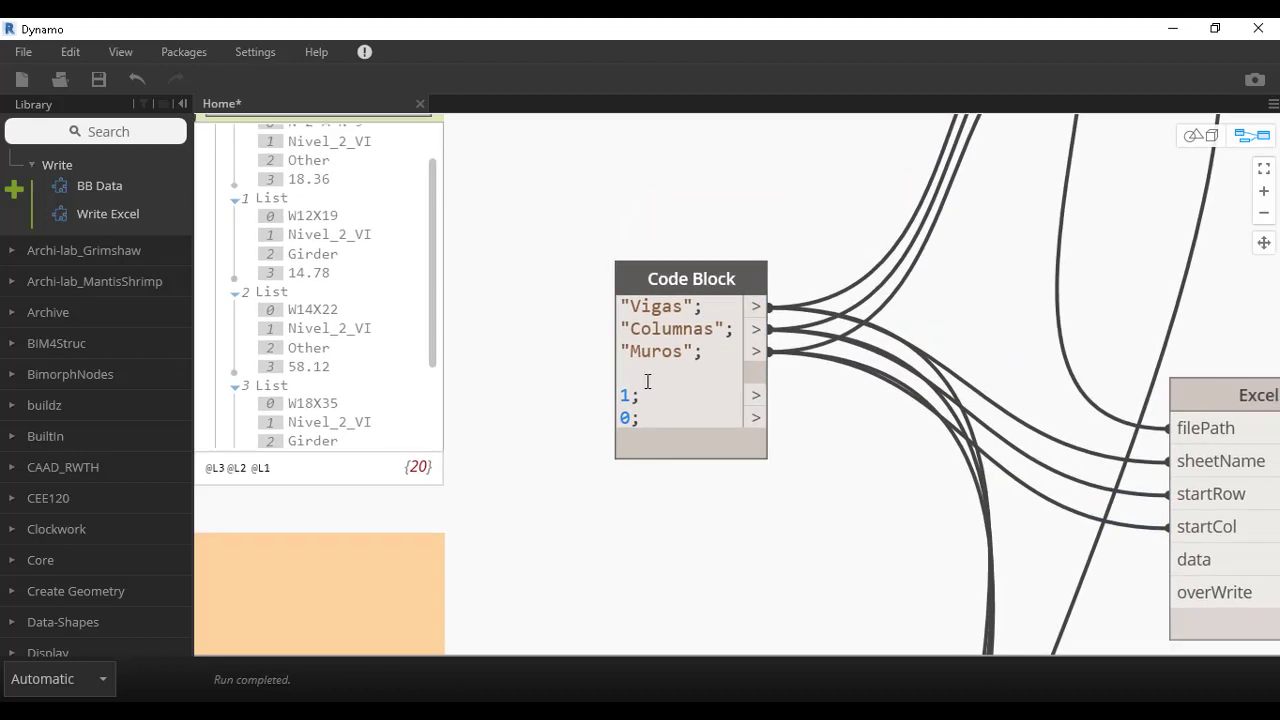
pyautogui.doubleClick(647, 381)
pyautogui.press('BackSpace')
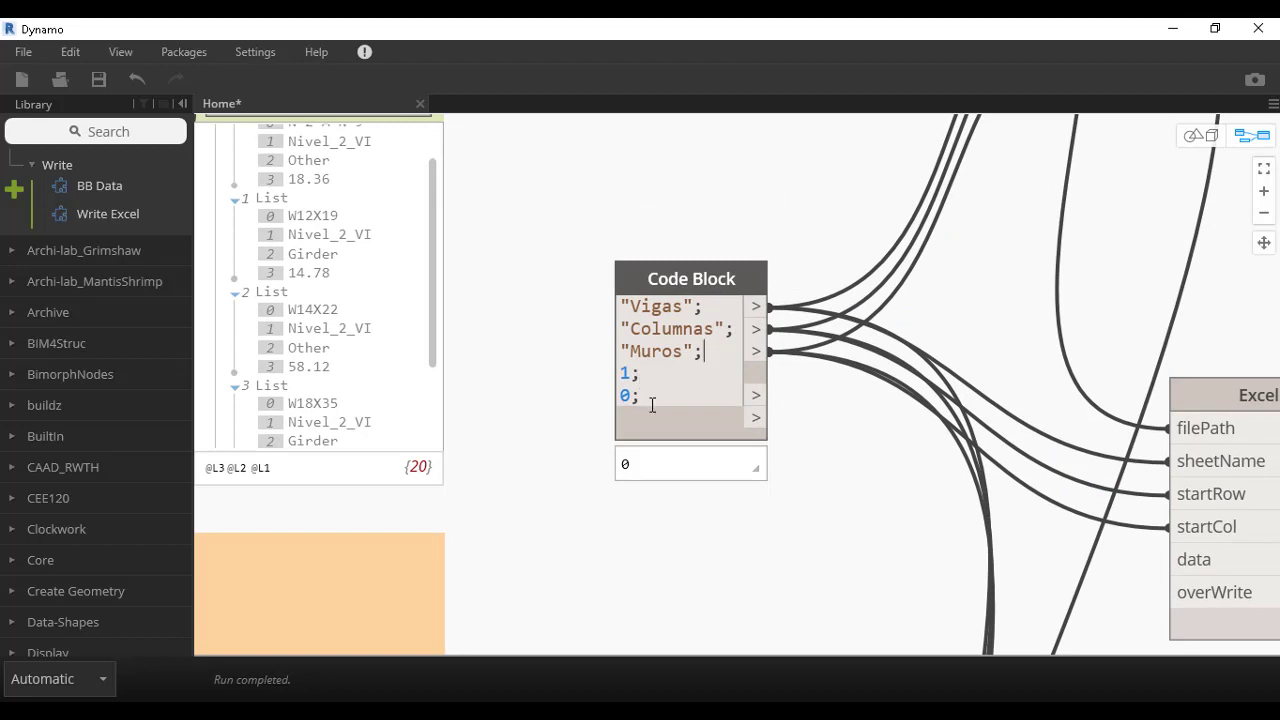
pyautogui.click(690, 500)
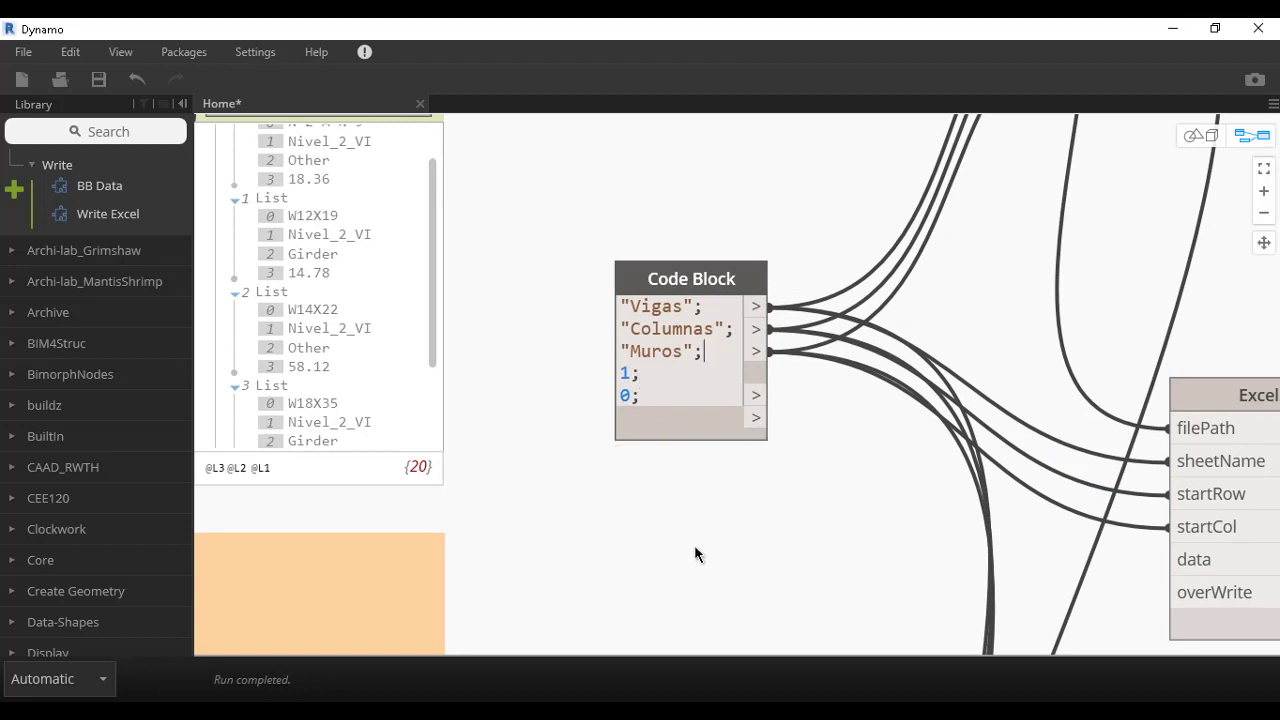
pyautogui.doubleClick(717, 312)
pyautogui.press('Return')
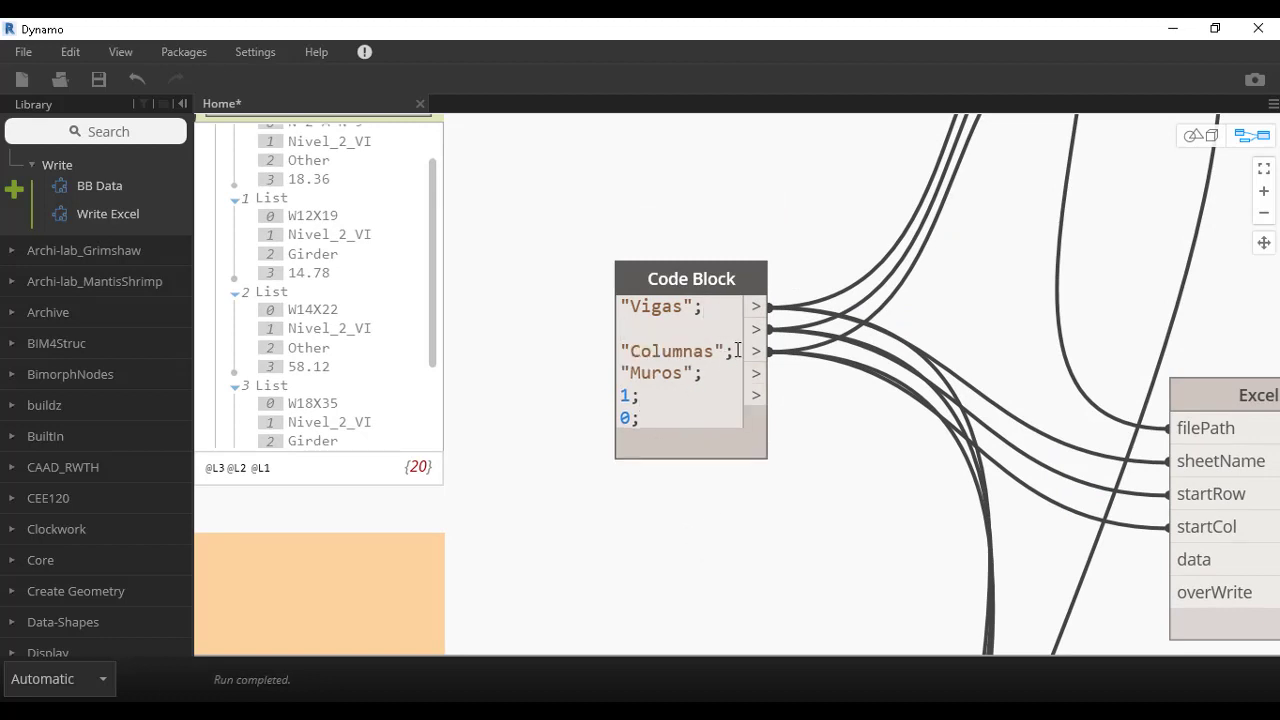
pyautogui.press('Return')
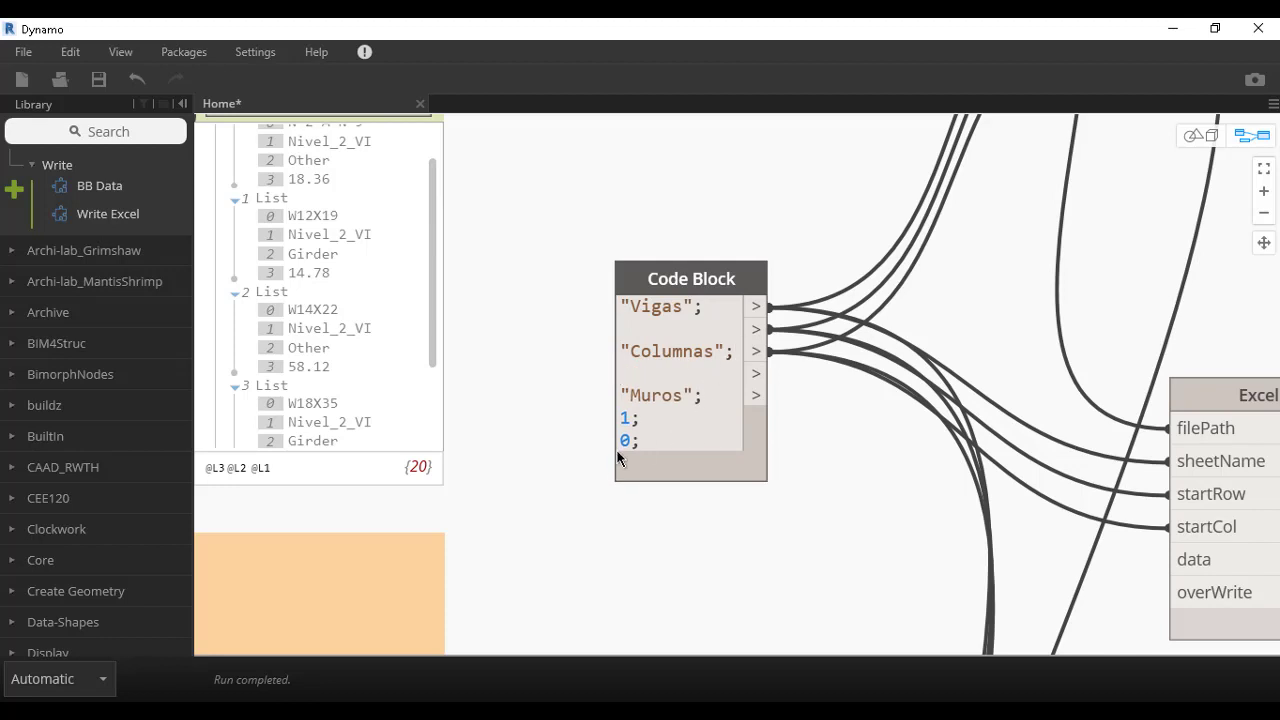
pyautogui.click(583, 580)
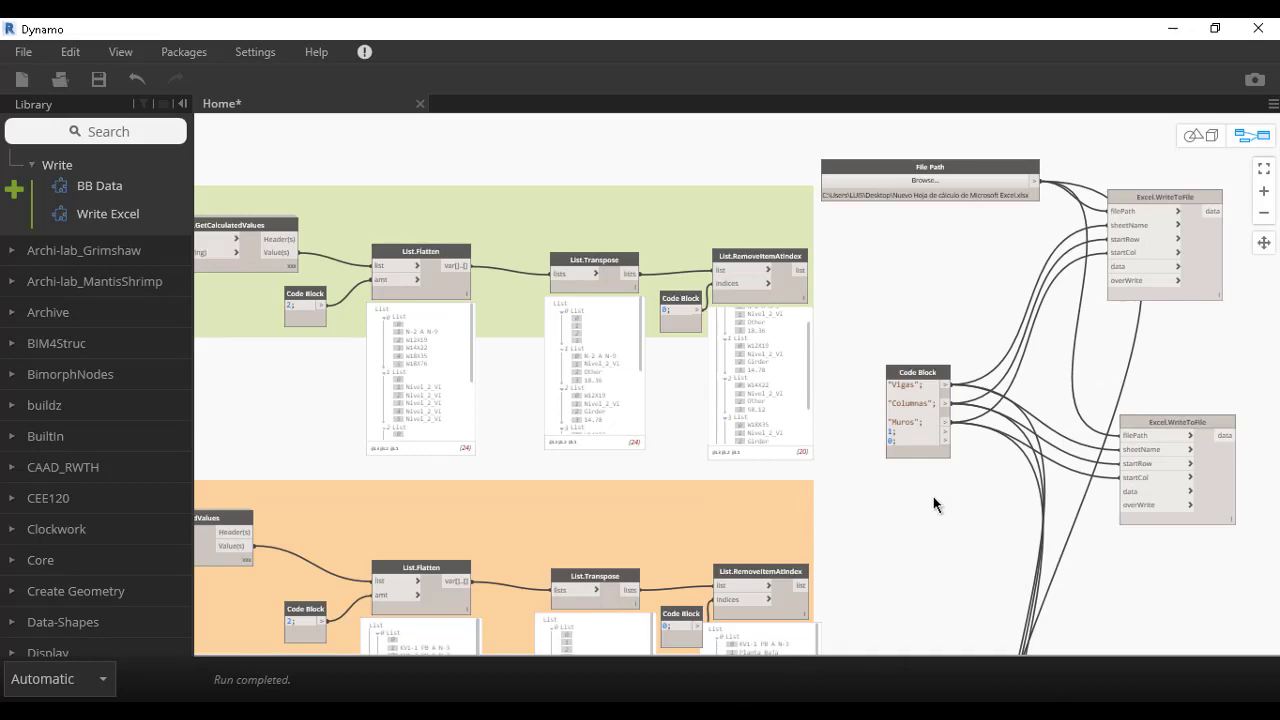
pyautogui.scroll(2, 851, 506)
# - Rearrange the Excel.WriteToFile nodes and reroute wires into one writer's sheetName and startCol inputs
pyautogui.moveTo(1027, 460); pyautogui.dragTo(934, 228, button='middle')
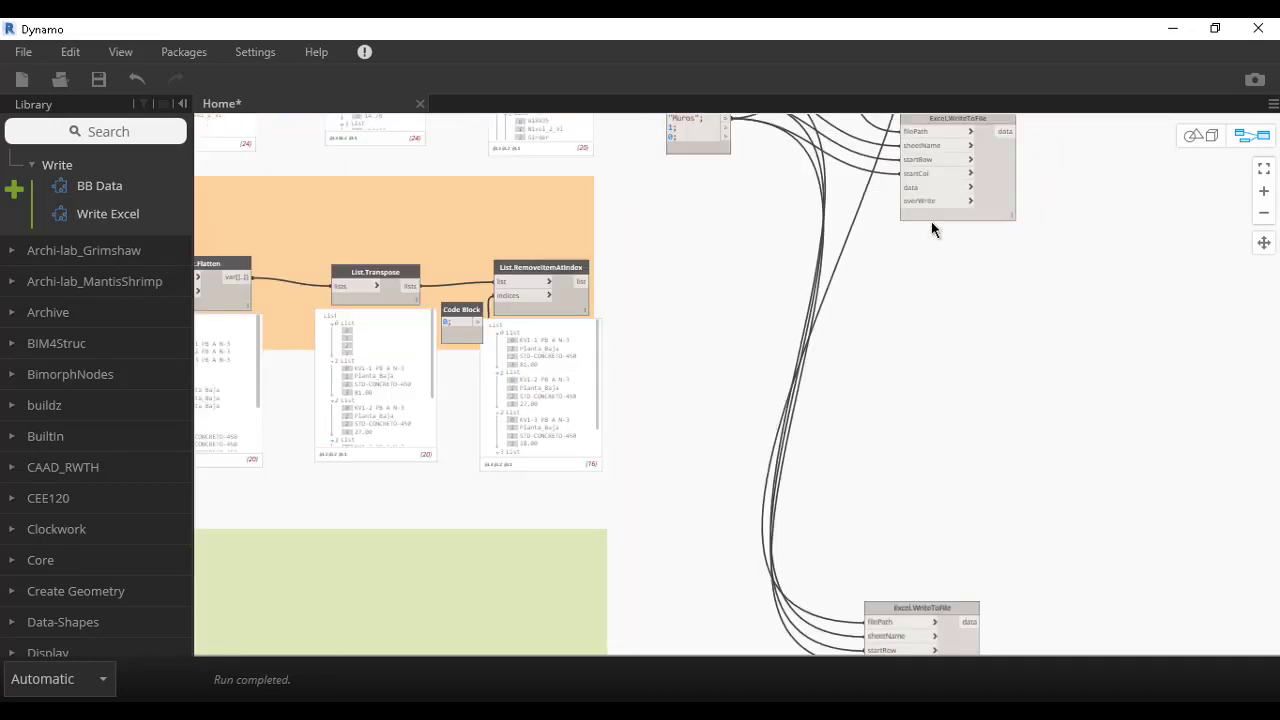
pyautogui.moveTo(893, 562); pyautogui.dragTo(927, 212)
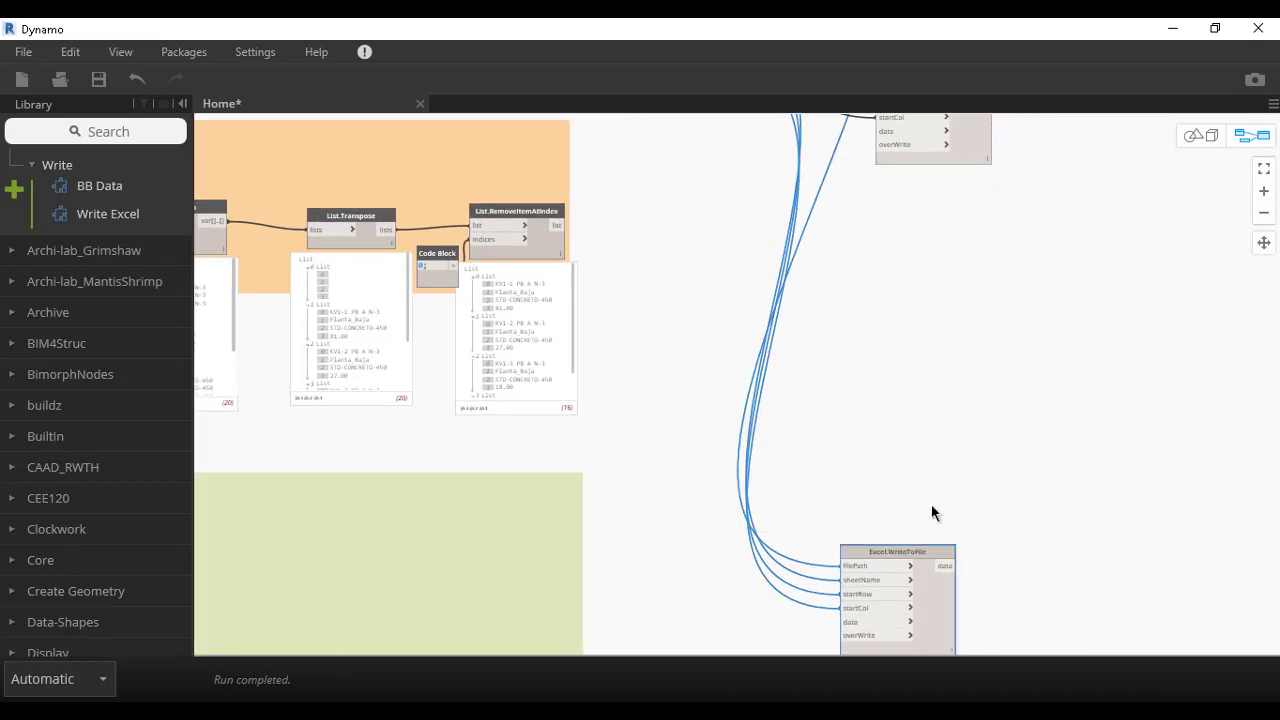
pyautogui.moveTo(875, 262); pyautogui.dragTo(651, 559, button='middle')
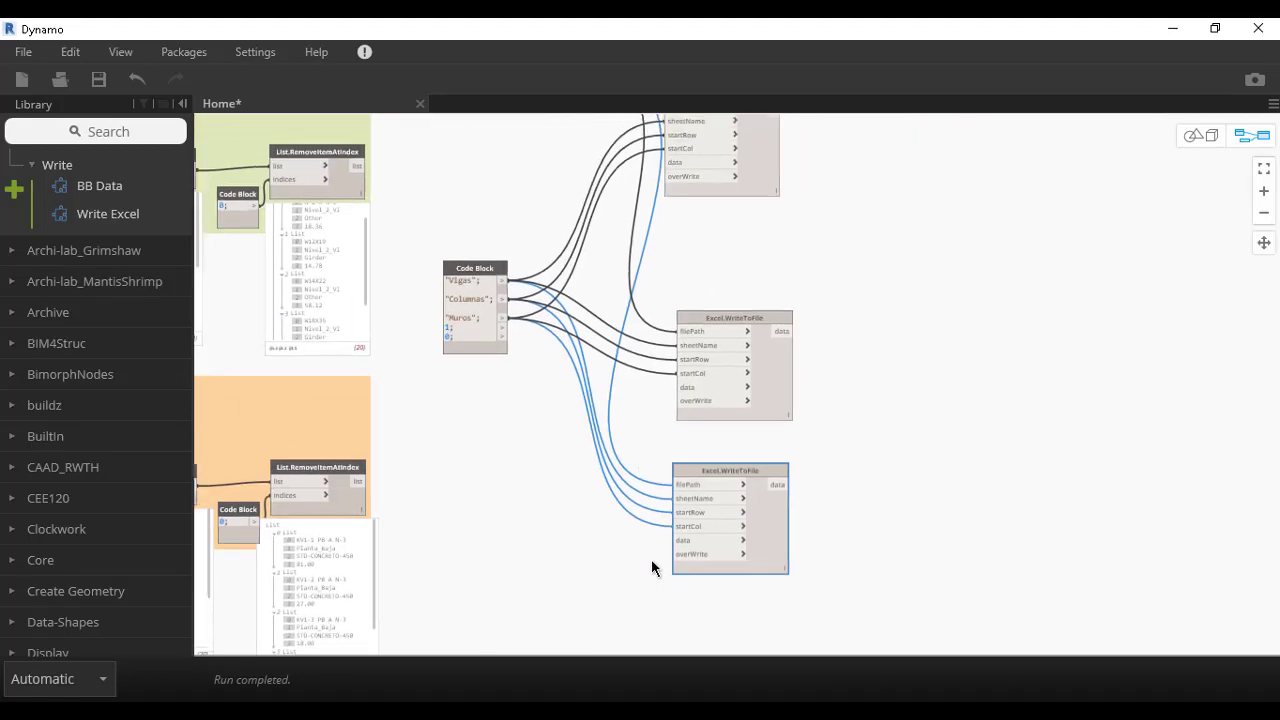
pyautogui.scroll(2, 636, 322)
pyautogui.scroll(1, 636, 322)
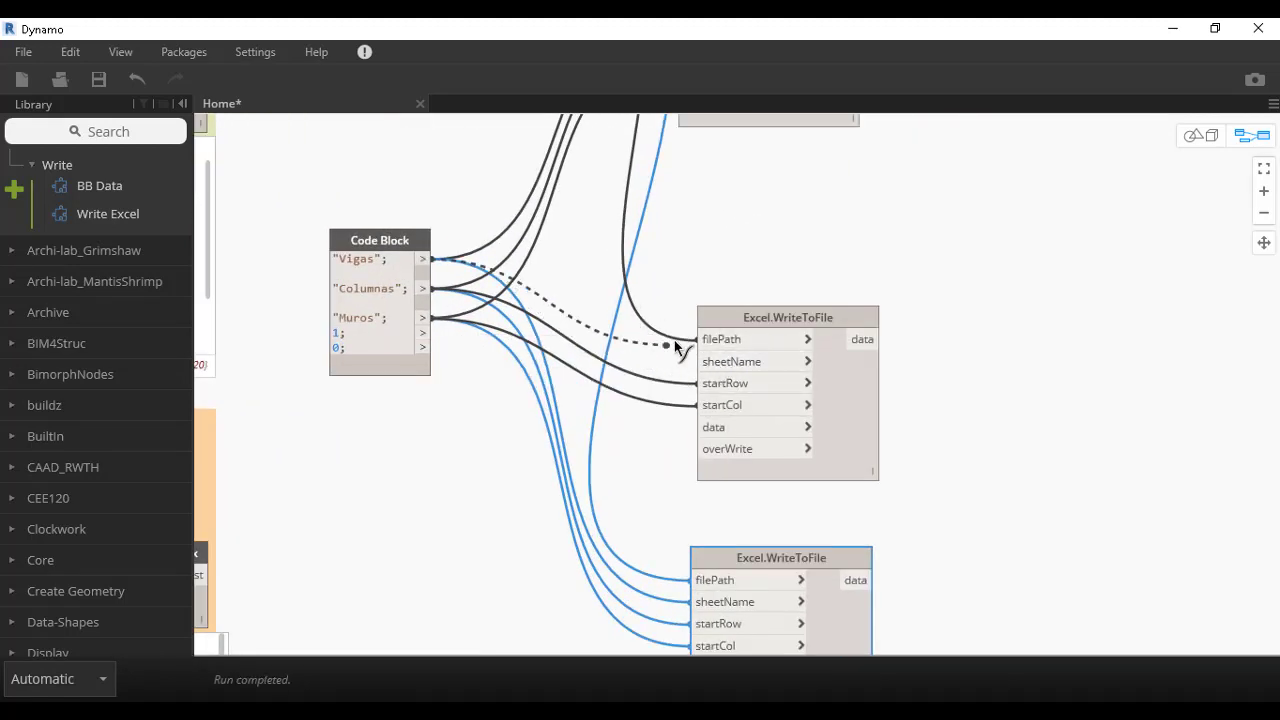
pyautogui.moveTo(715, 360)
pyautogui.mouseDown()
pyautogui.moveTo(708, 390)
pyautogui.moveTo(590, 380)
pyautogui.mouseUp()
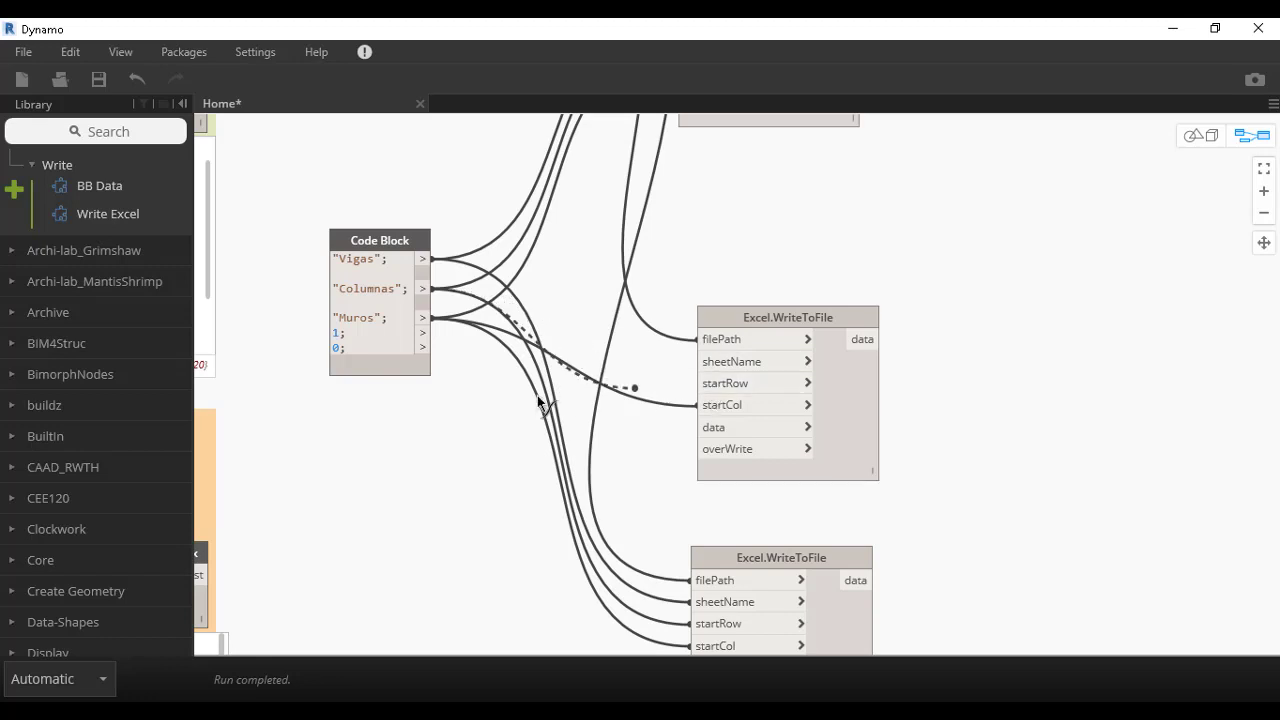
pyautogui.moveTo(708, 405); pyautogui.dragTo(560, 391)
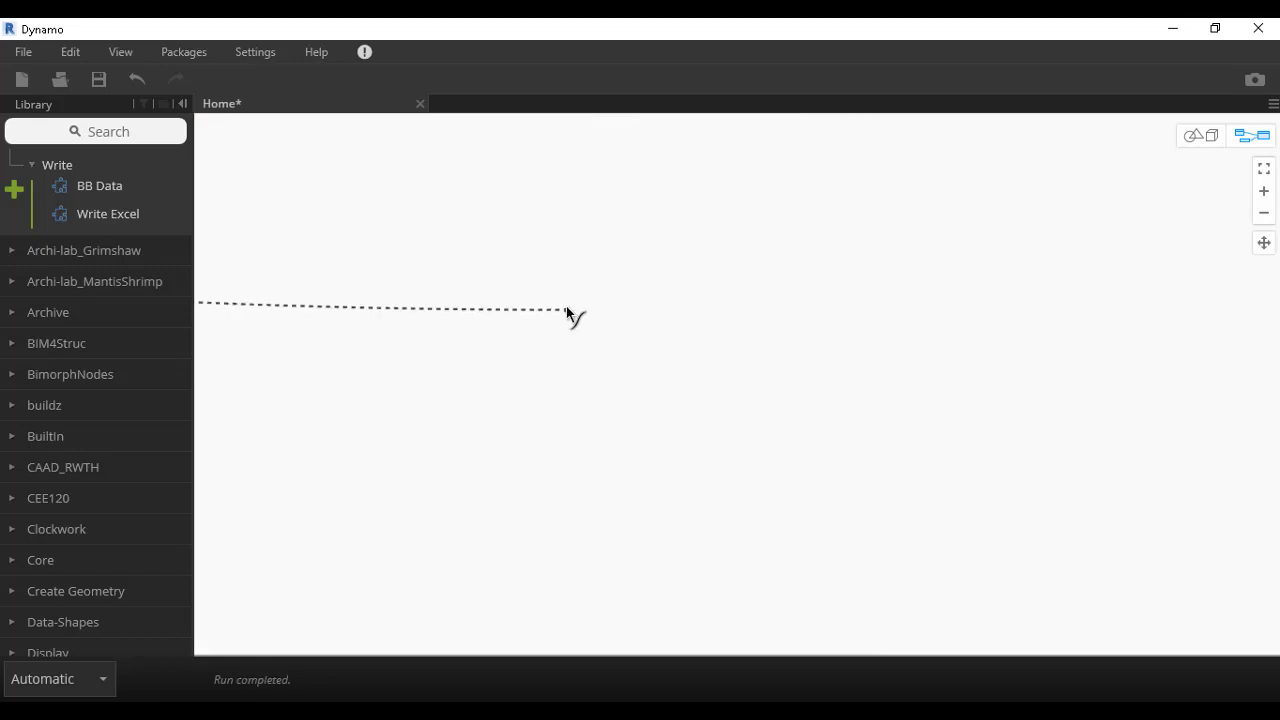
# - Tidy the writer nodes' layout and remove the stray wire from the startRow input
pyautogui.click(1263, 180)
pyautogui.scroll(5, 755, 330)
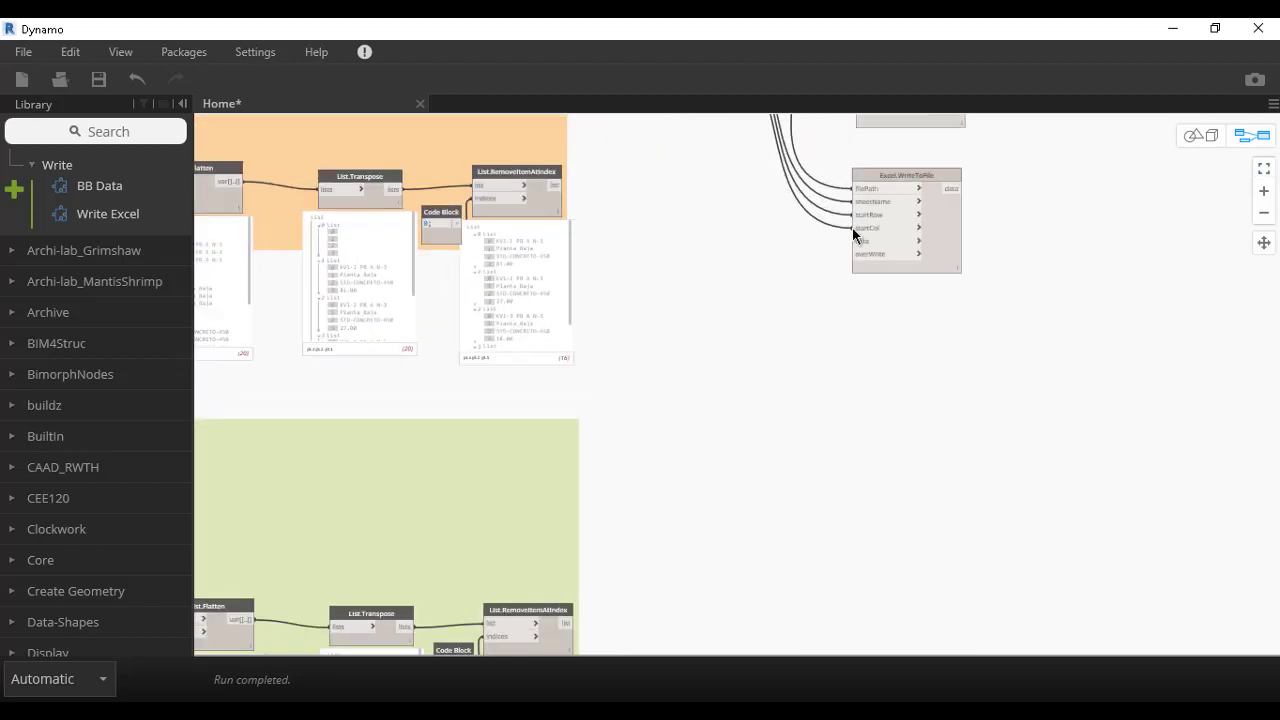
pyautogui.moveTo(890, 190); pyautogui.dragTo(857, 591)
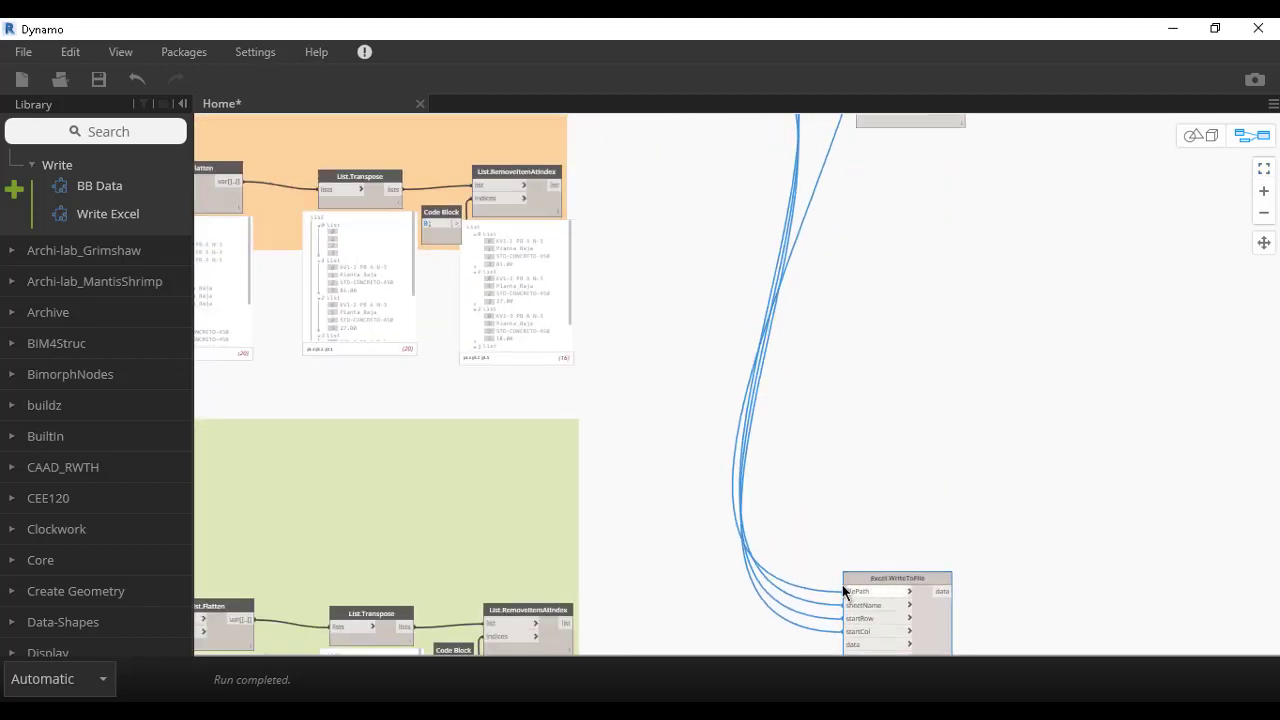
pyautogui.moveTo(857, 591); pyautogui.dragTo(950, 270, button='middle')
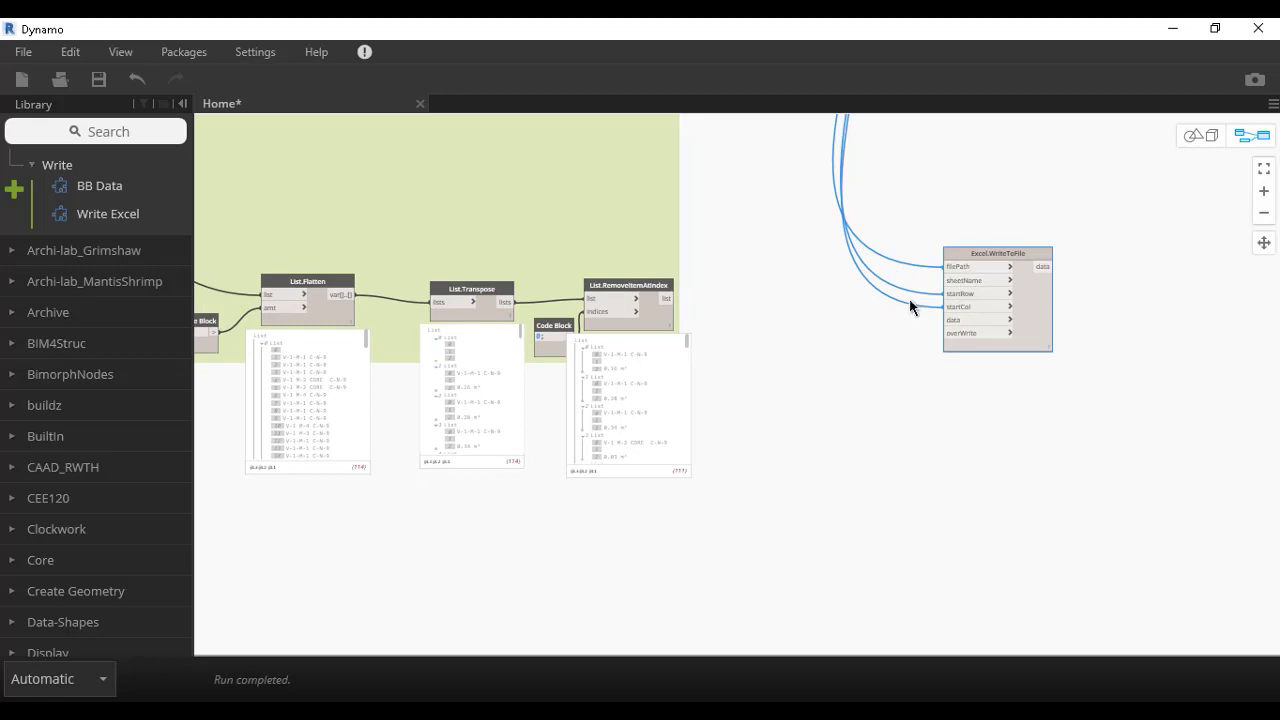
pyautogui.moveTo(957, 296); pyautogui.dragTo(820, 306)
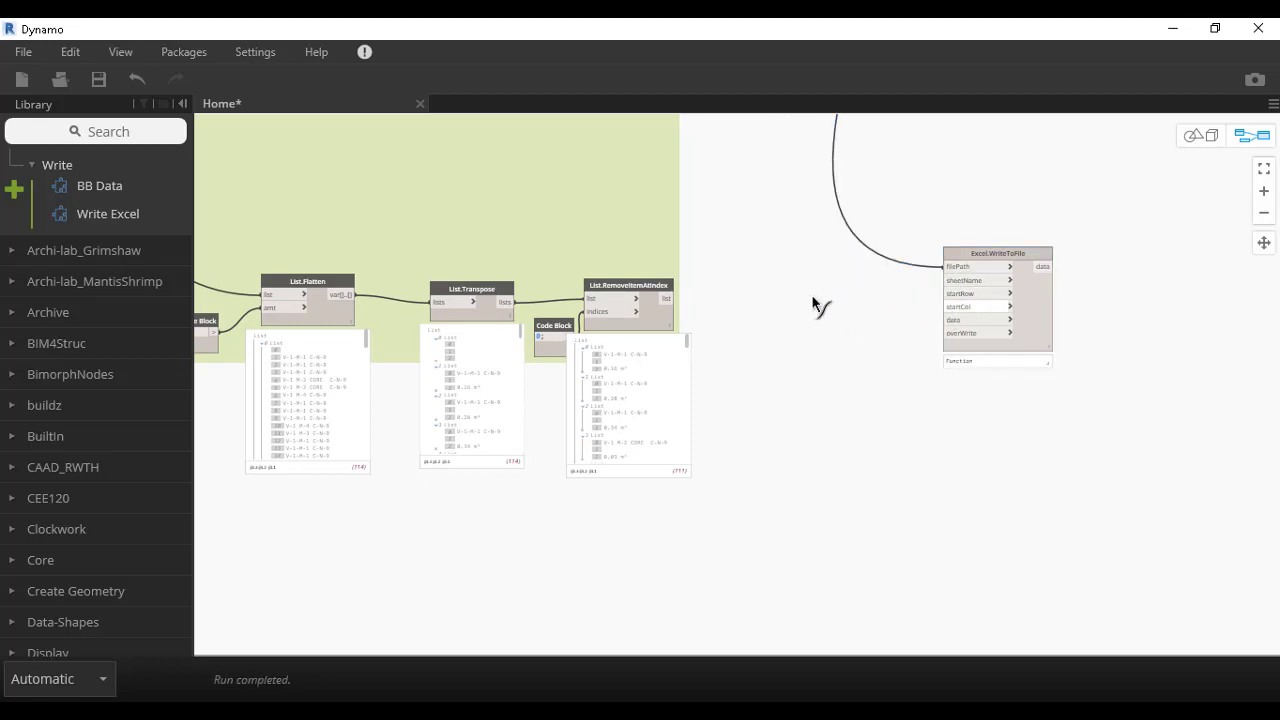
pyautogui.scroll(-4, 795, 285)
pyautogui.moveTo(808, 197); pyautogui.dragTo(770, 562, button='middle')
pyautogui.scroll(1, 834, 228)
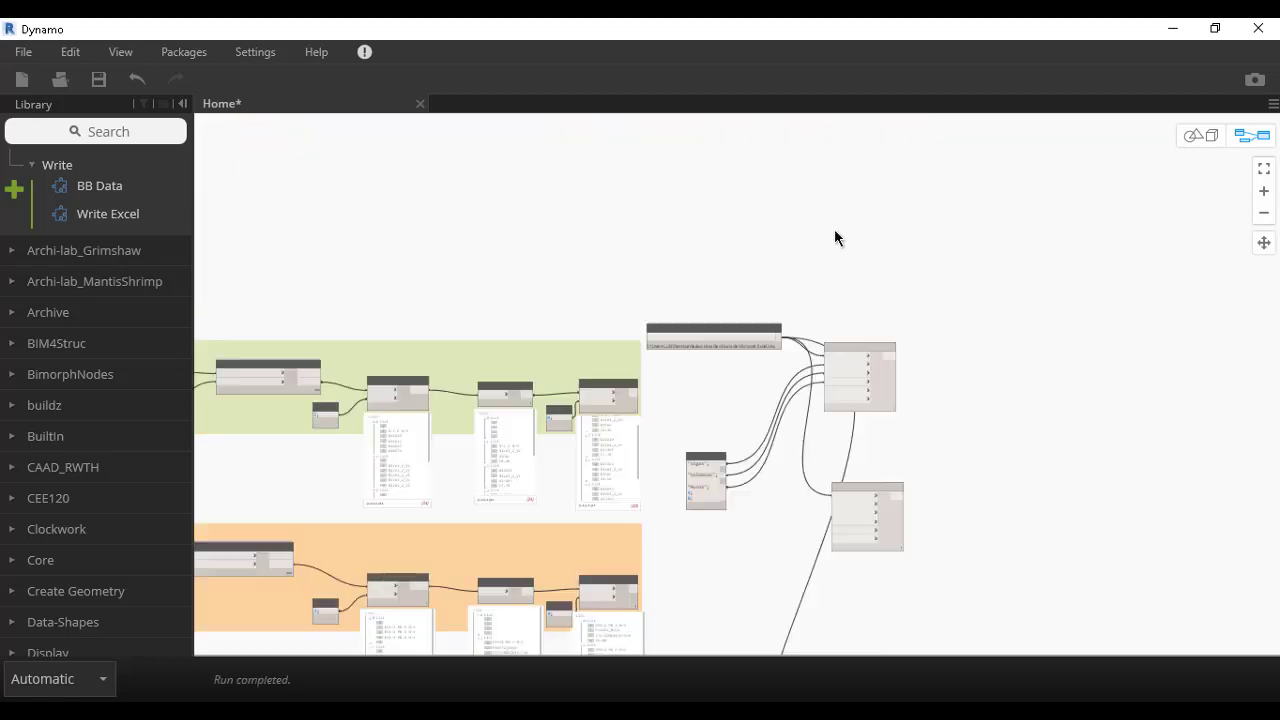
pyautogui.scroll(2, 834, 228)
pyautogui.scroll(2, 852, 421)
pyautogui.moveTo(765, 295); pyautogui.dragTo(703, 115, button='middle')
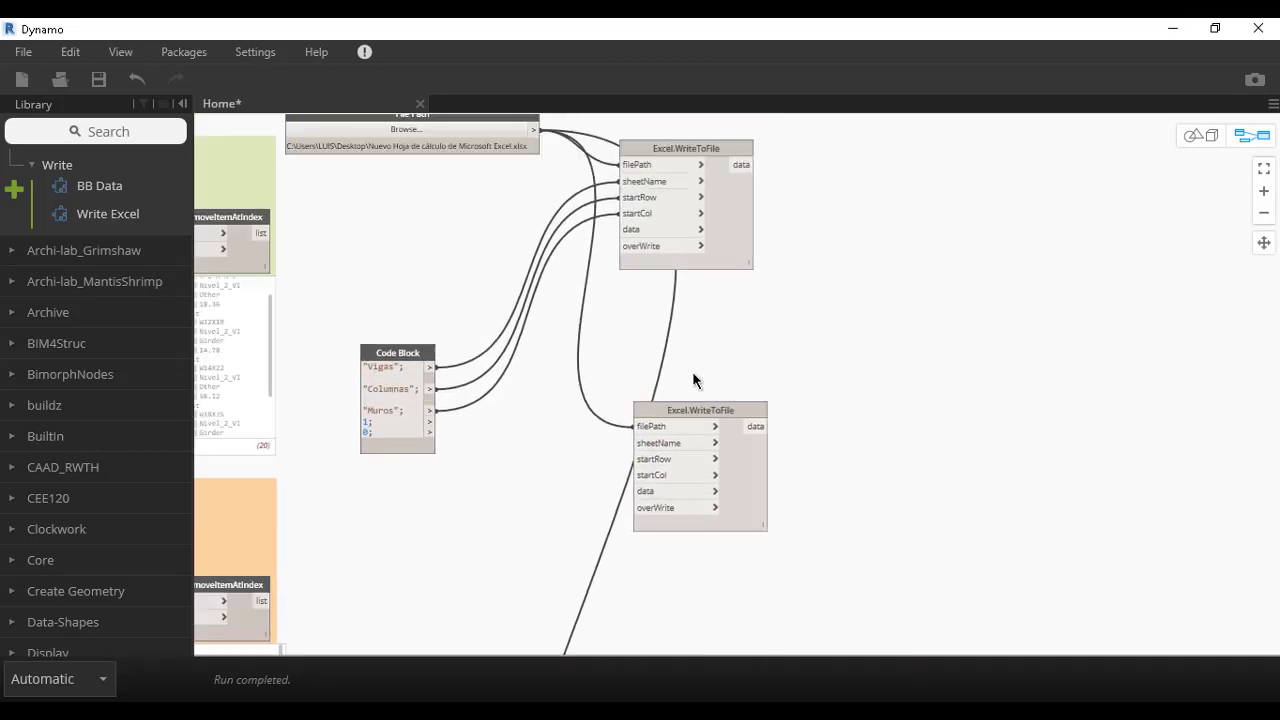
pyautogui.moveTo(656, 195); pyautogui.dragTo(783, 143)
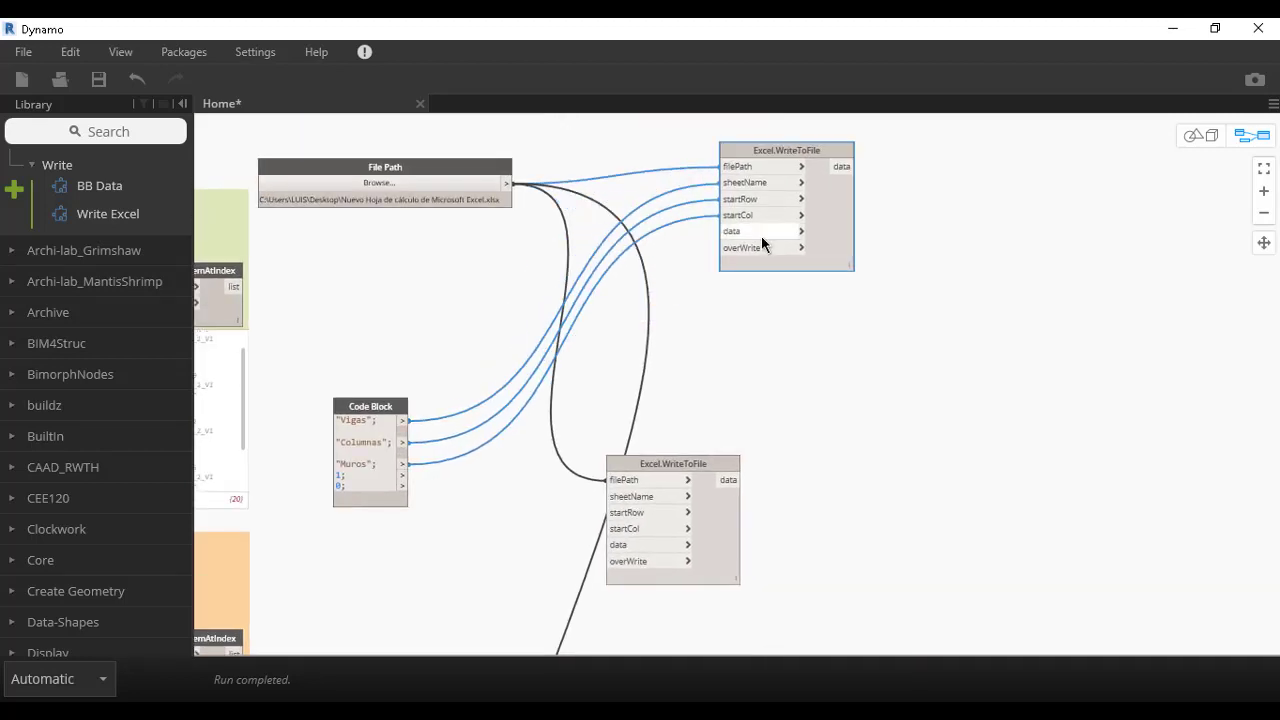
pyautogui.scroll(2, 750, 215)
pyautogui.scroll(-2, 745, 213)
pyautogui.scroll(2, 564, 403)
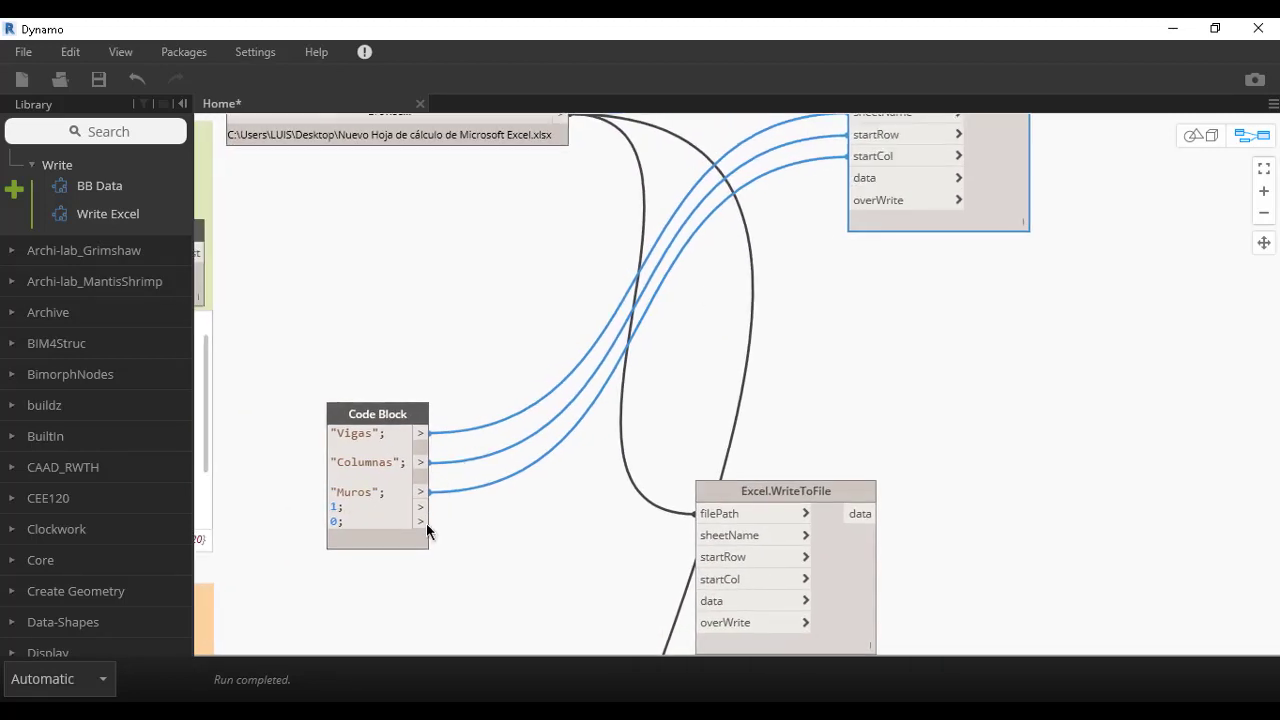
# - Wire Columnas, start row 1 and start column 0 into a writer's sheetName, startRow and startCol
pyautogui.moveTo(427, 505); pyautogui.dragTo(872, 136)
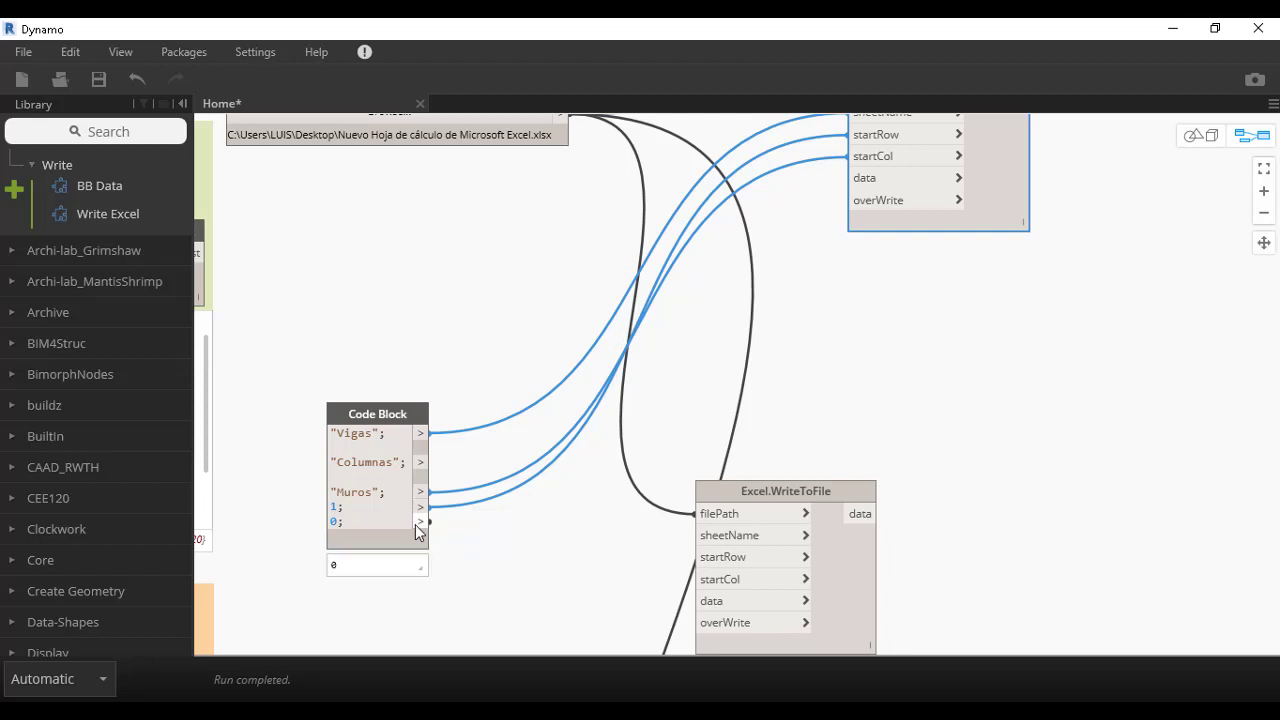
pyautogui.moveTo(420, 521); pyautogui.dragTo(855, 158)
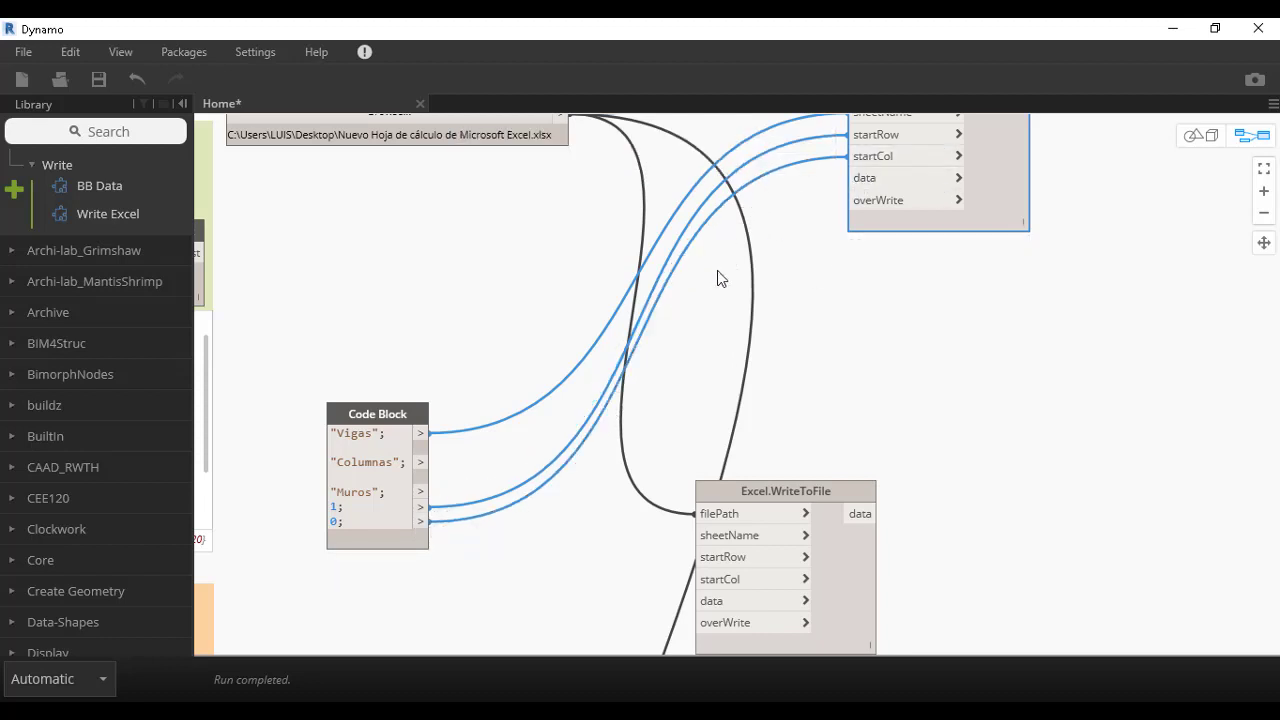
pyautogui.scroll(-3, 717, 270)
pyautogui.moveTo(745, 351); pyautogui.dragTo(649, 137, button='middle')
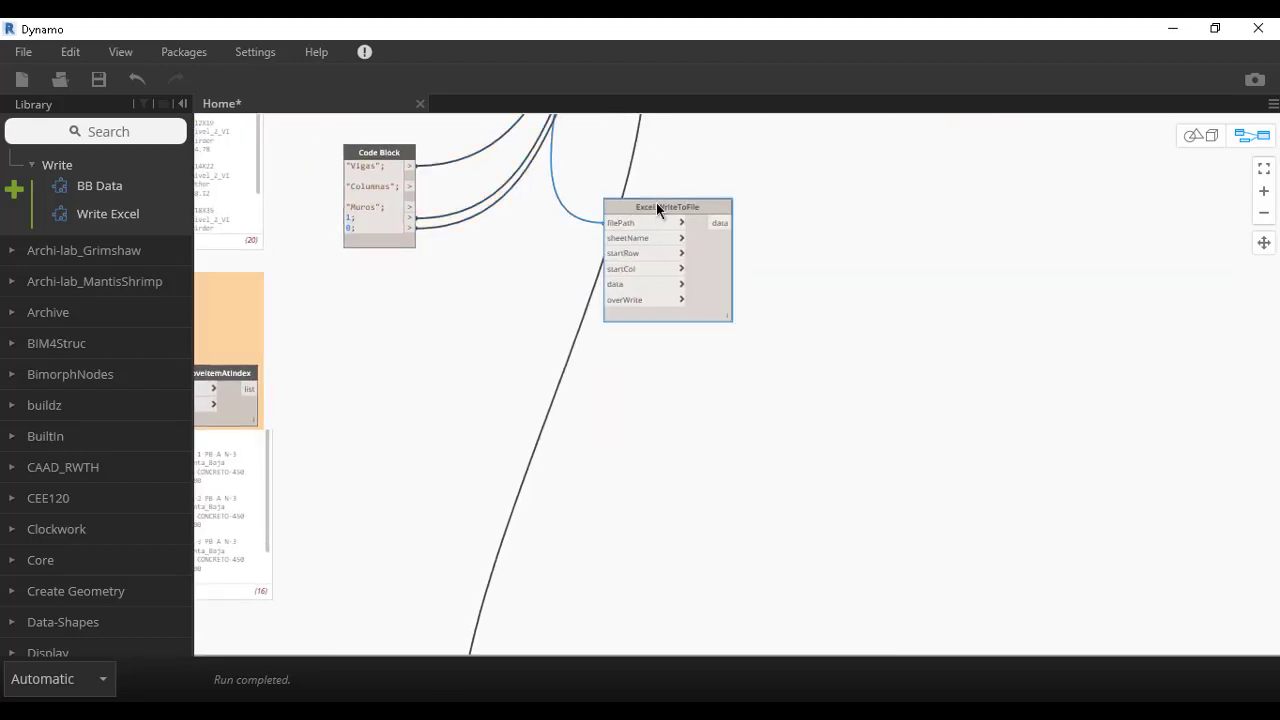
pyautogui.moveTo(656, 202); pyautogui.dragTo(779, 176)
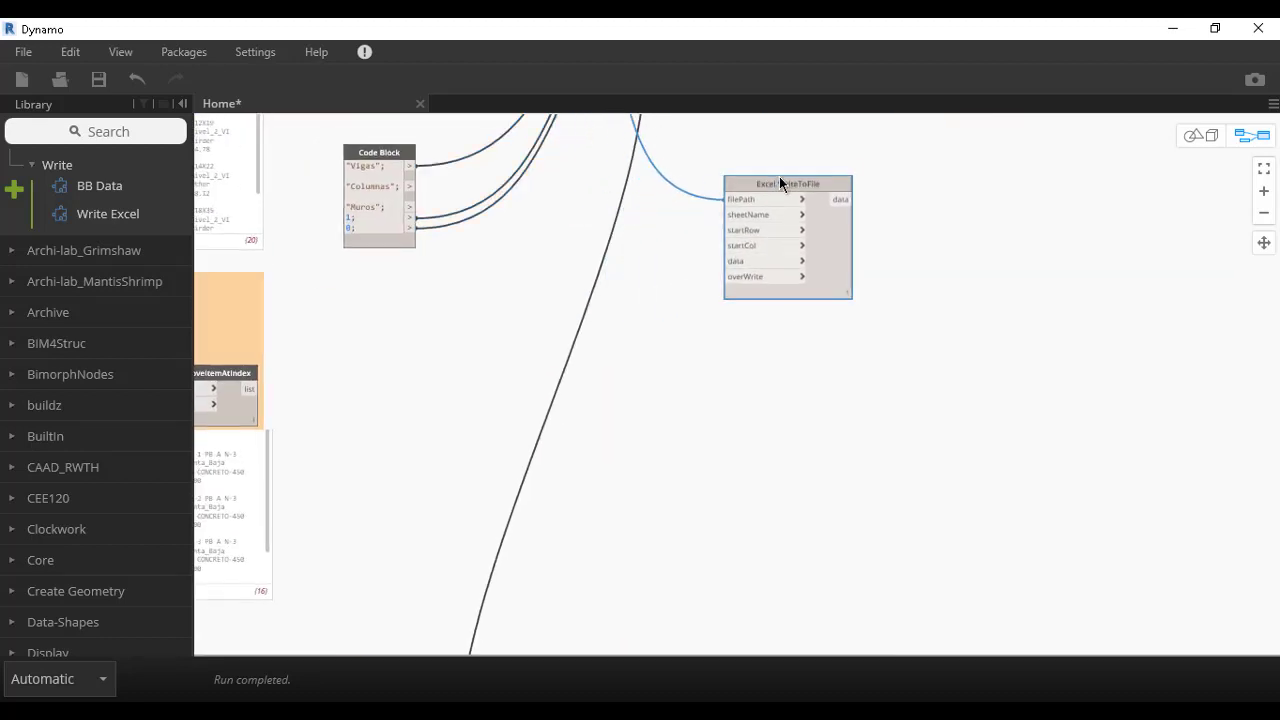
pyautogui.click(409, 186)
pyautogui.click(732, 208)
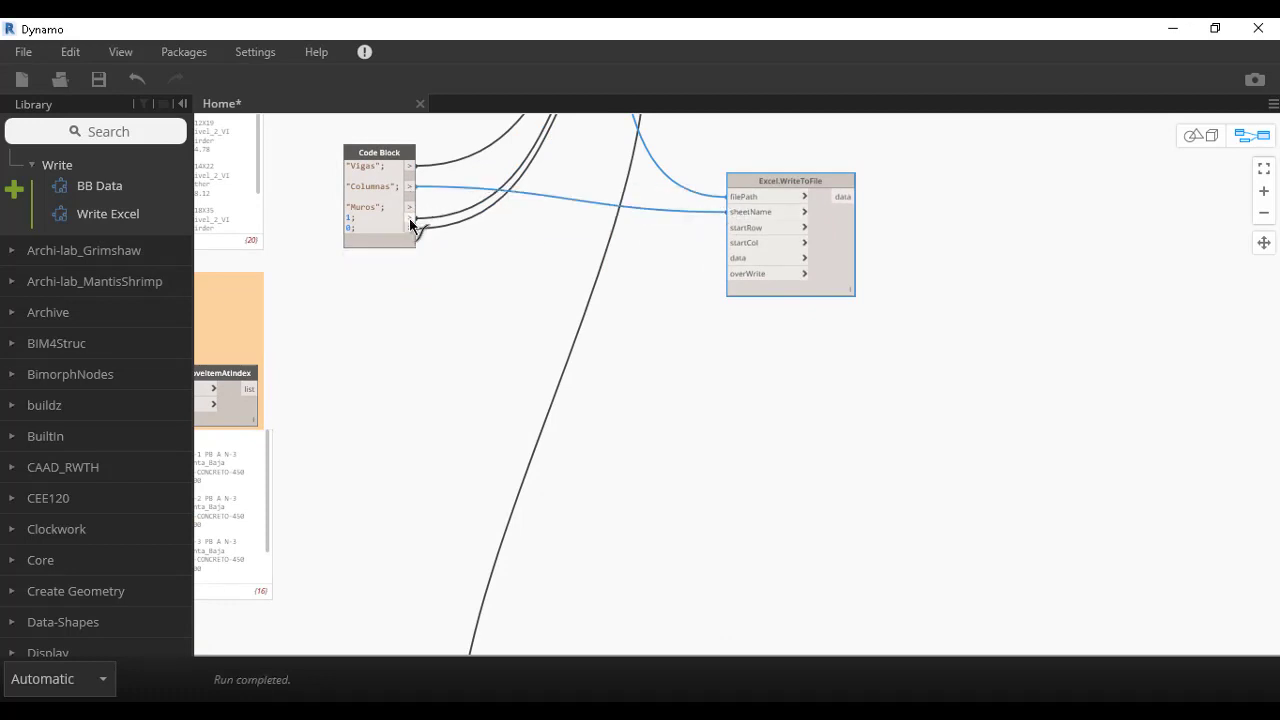
pyautogui.click(409, 218)
pyautogui.click(739, 229)
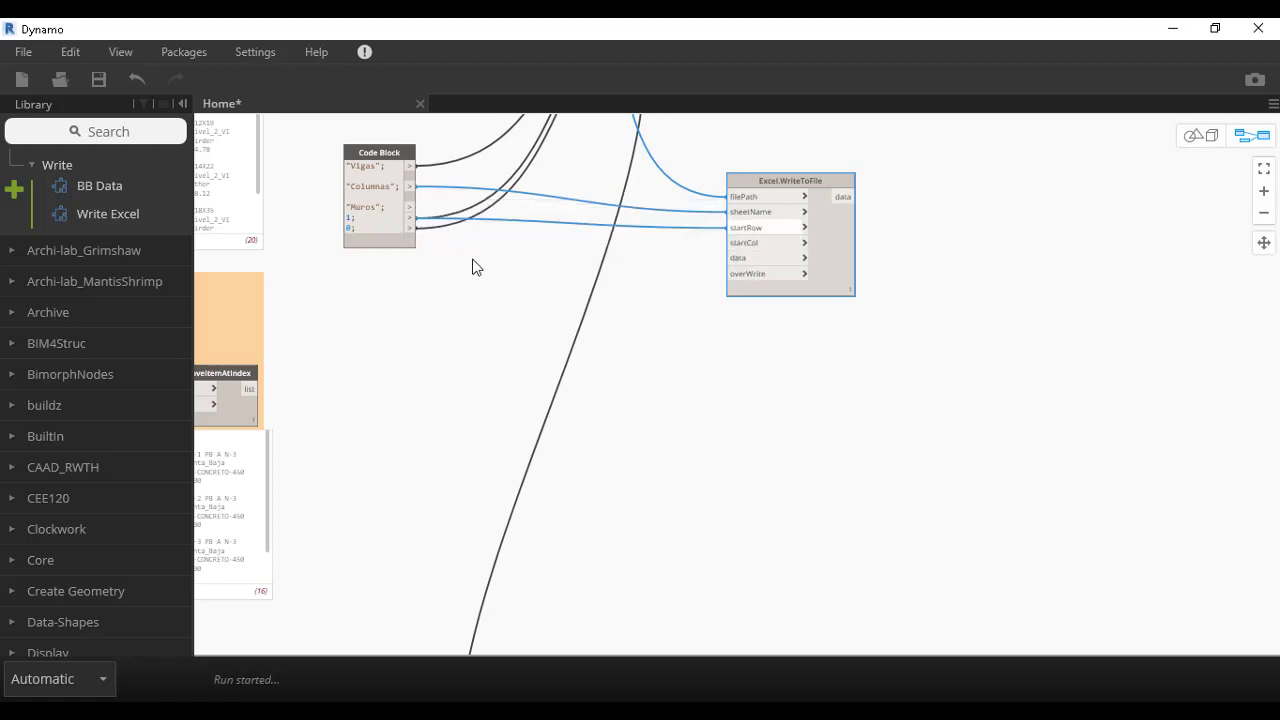
pyautogui.click(412, 228)
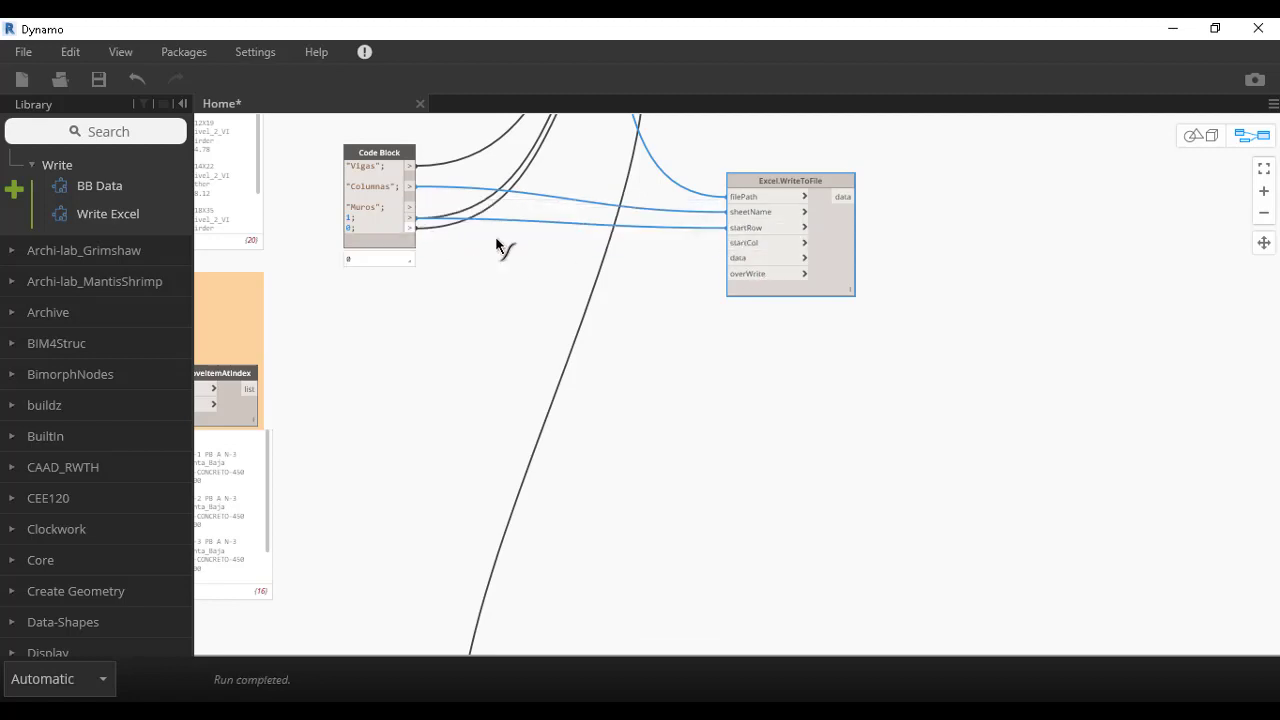
pyautogui.click(730, 243)
# - Move the third Excel.WriteToFile node right and wire the Muros sheet name into its sheetName
pyautogui.scroll(-2, 537, 258)
pyautogui.moveTo(537, 400); pyautogui.dragTo(453, 452, button='middle')
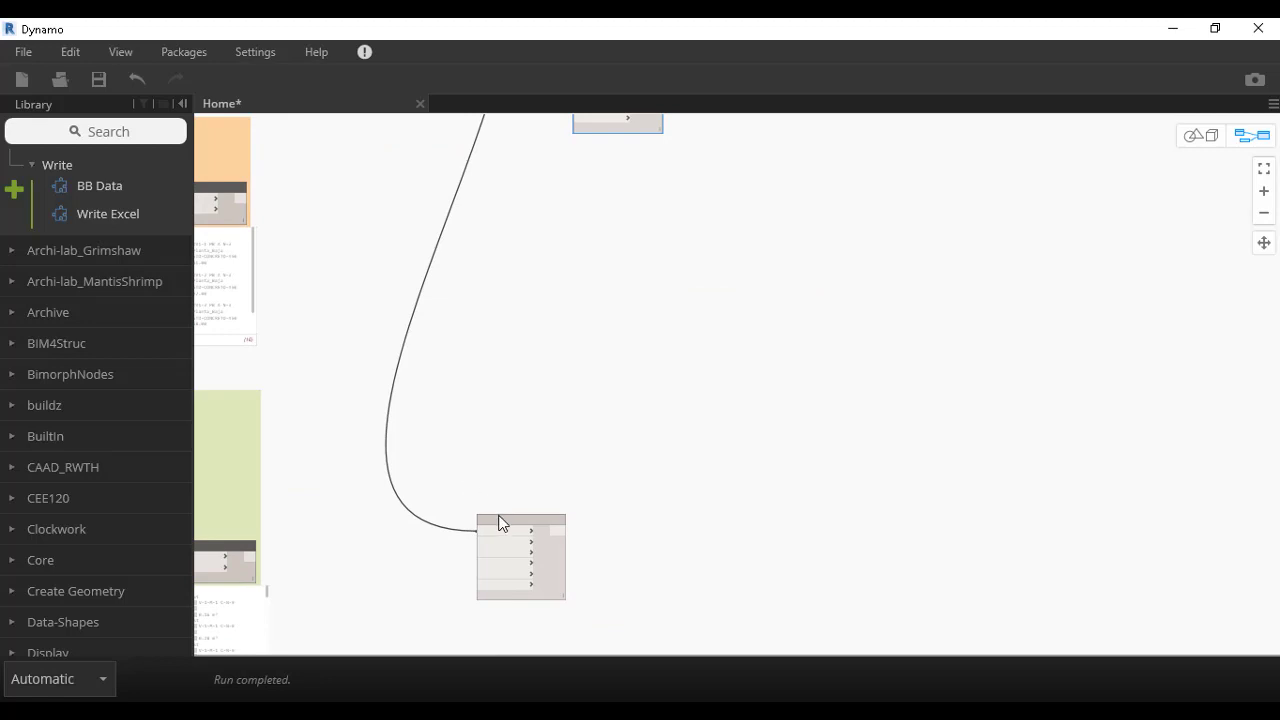
pyautogui.moveTo(500, 523); pyautogui.dragTo(627, 500)
pyautogui.moveTo(499, 470); pyautogui.dragTo(471, 653, button='middle')
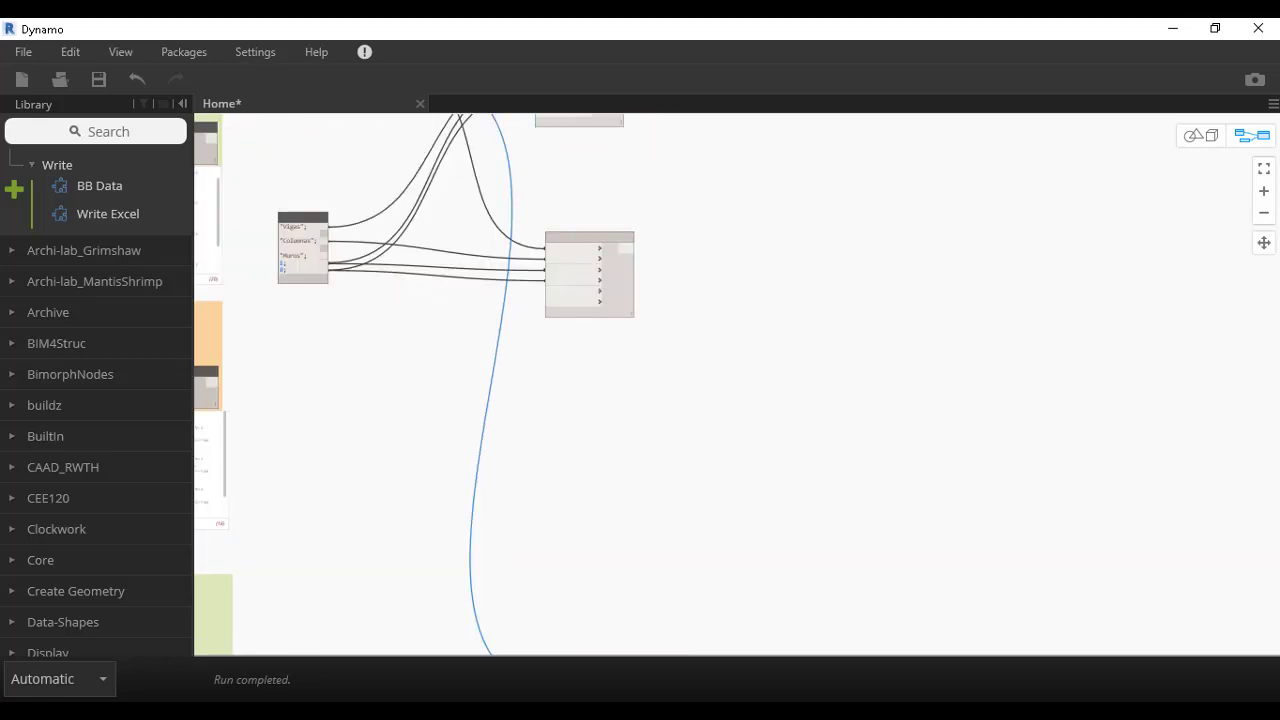
pyautogui.scroll(3, 386, 283)
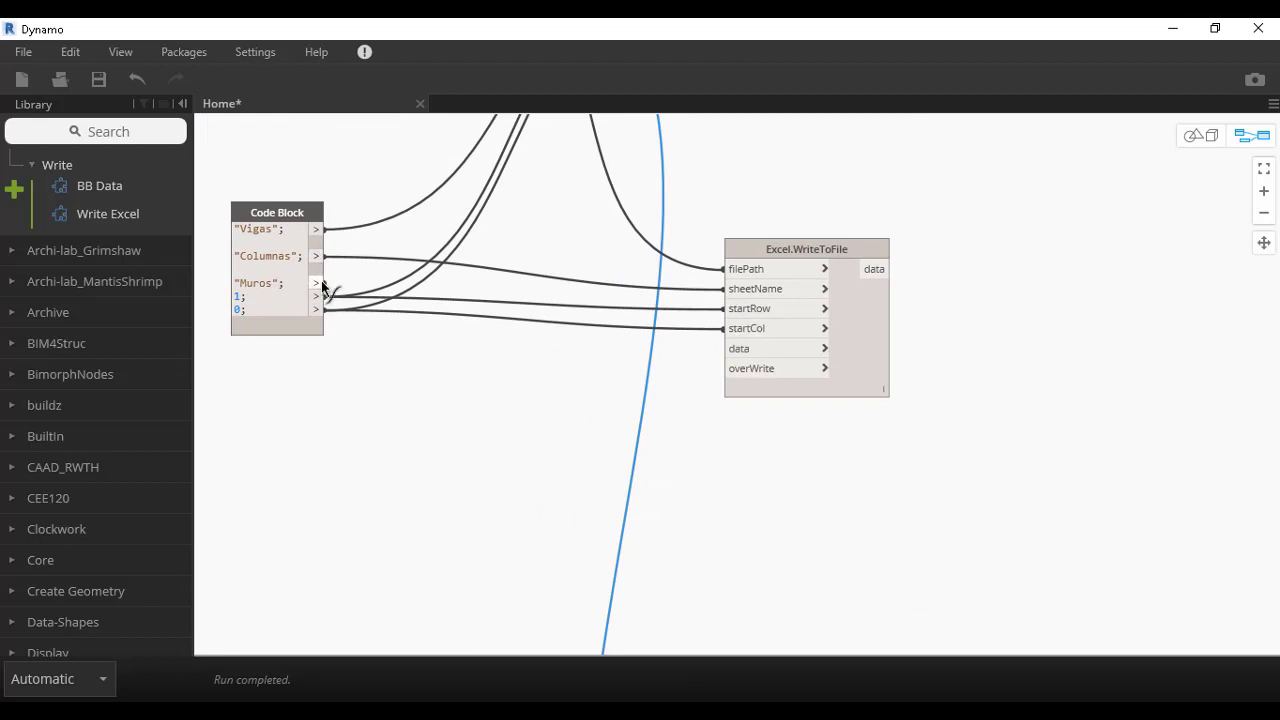
pyautogui.click(324, 286)
pyautogui.moveTo(657, 557); pyautogui.dragTo(729, 163, button='middle')
pyautogui.moveTo(799, 492); pyautogui.dragTo(614, 63, button='middle')
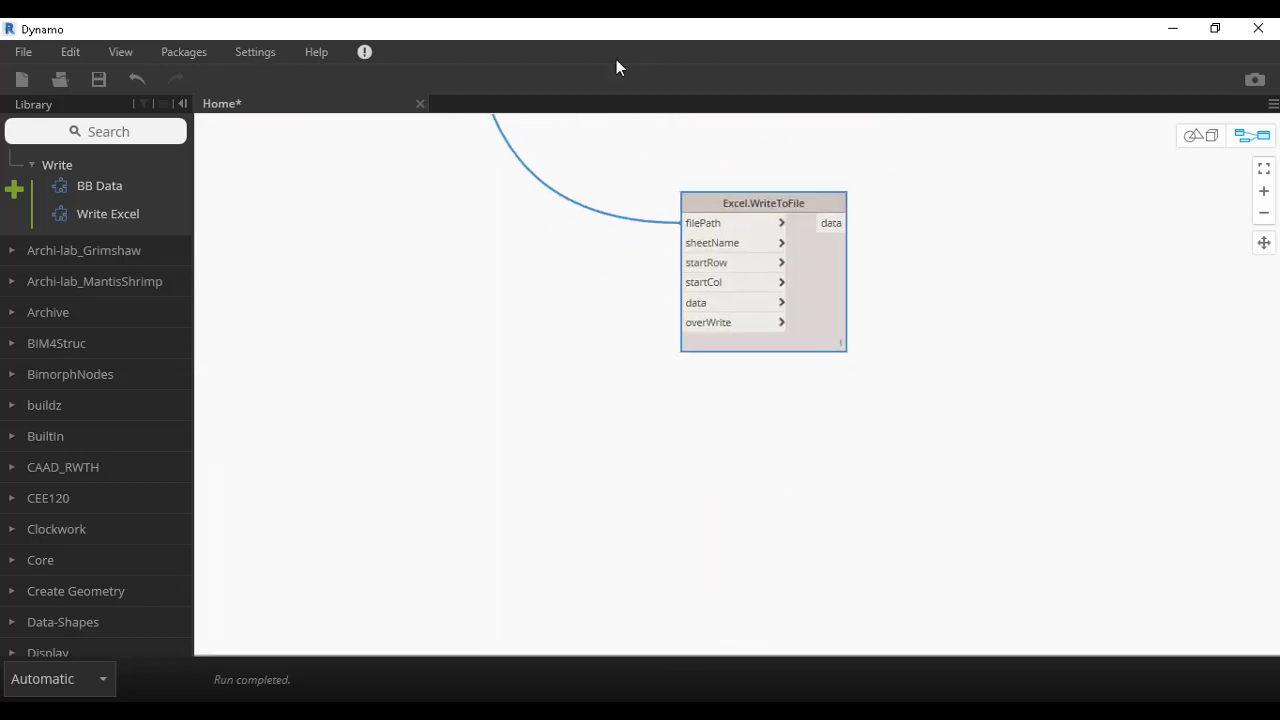
pyautogui.scroll(3, 700, 220)
pyautogui.click(717, 270)
# - Connect row value 1 to the third writer's startRow and carry the 0 wire toward it
pyautogui.scroll(-3, 460, 329)
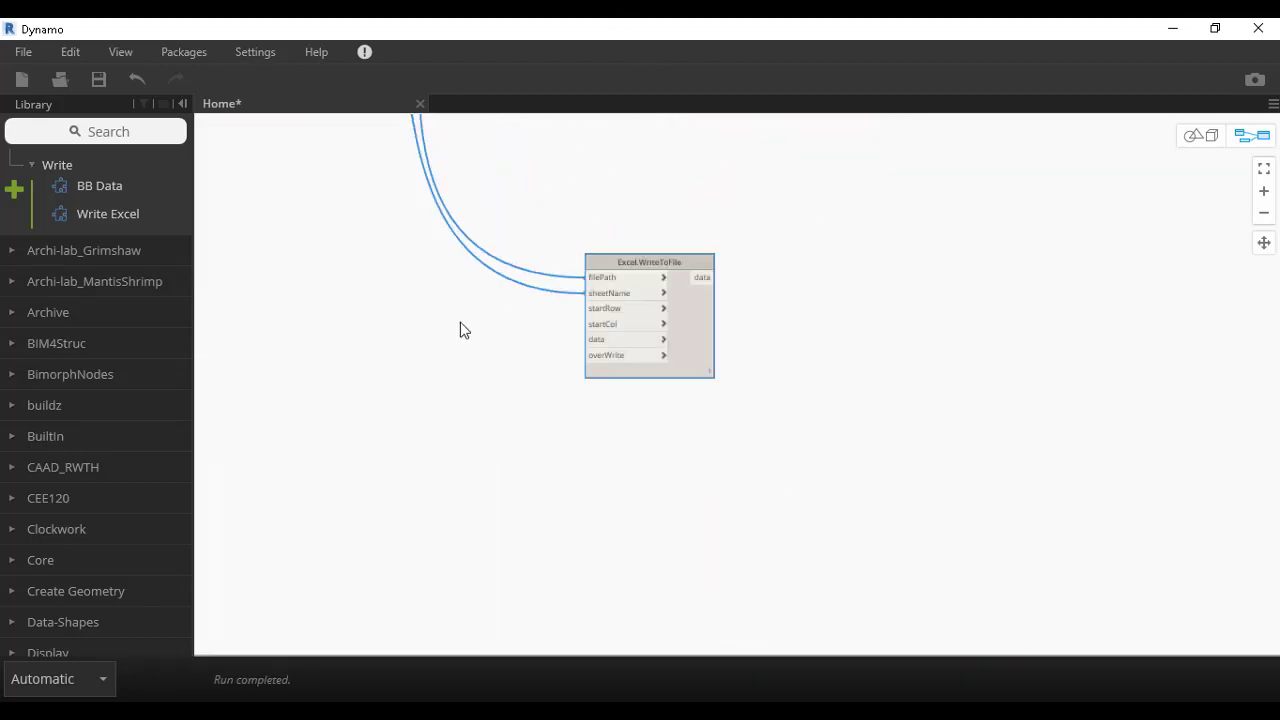
pyautogui.moveTo(460, 329); pyautogui.dragTo(706, 540, button='middle')
pyautogui.scroll(-2, 606, 274)
pyautogui.moveTo(606, 274); pyautogui.dragTo(557, 150, button='middle')
pyautogui.scroll(3, 530, 220)
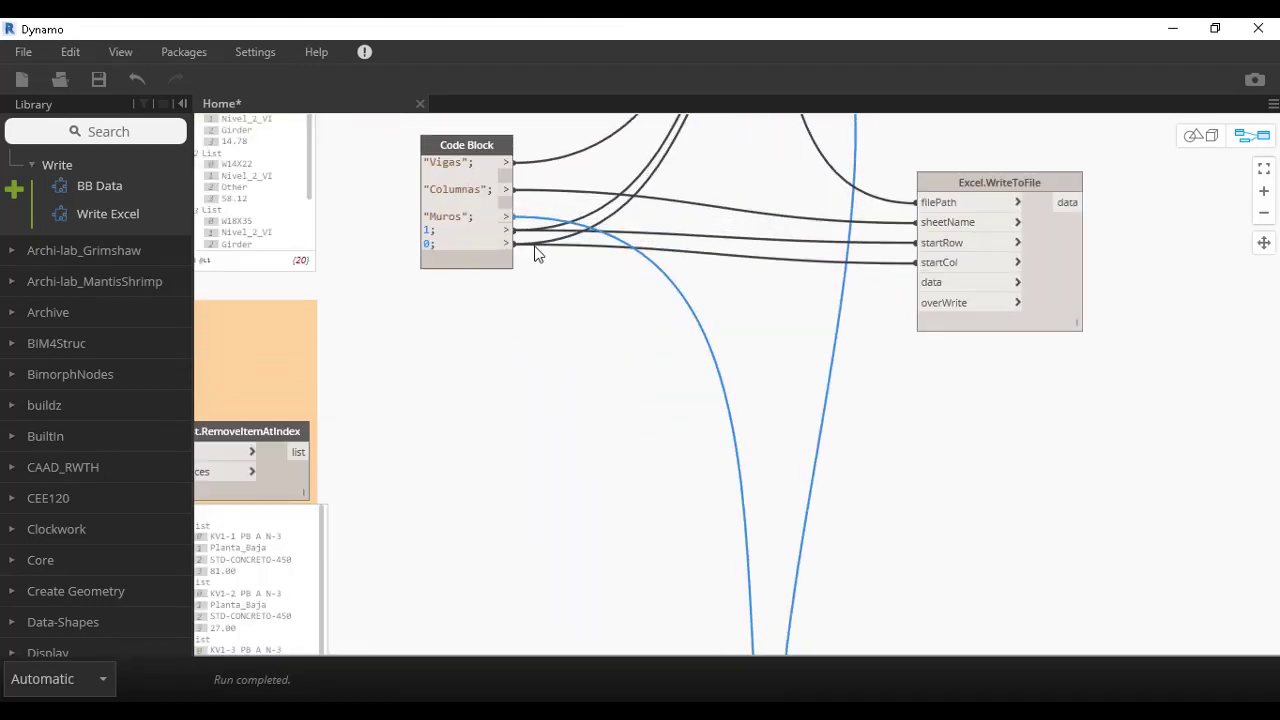
pyautogui.click(506, 230)
pyautogui.scroll(-2, 676, 567)
pyautogui.scroll(2, 626, 57)
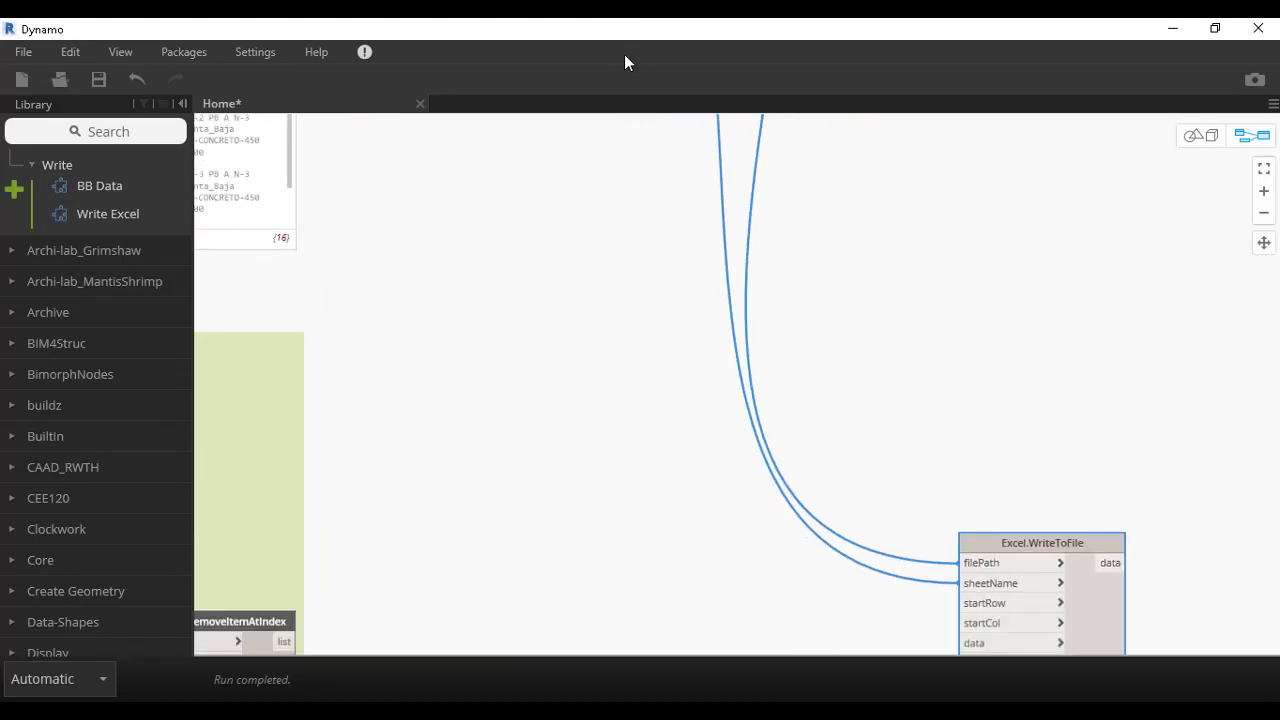
pyautogui.click(940, 557)
pyautogui.scroll(-3, 580, 431)
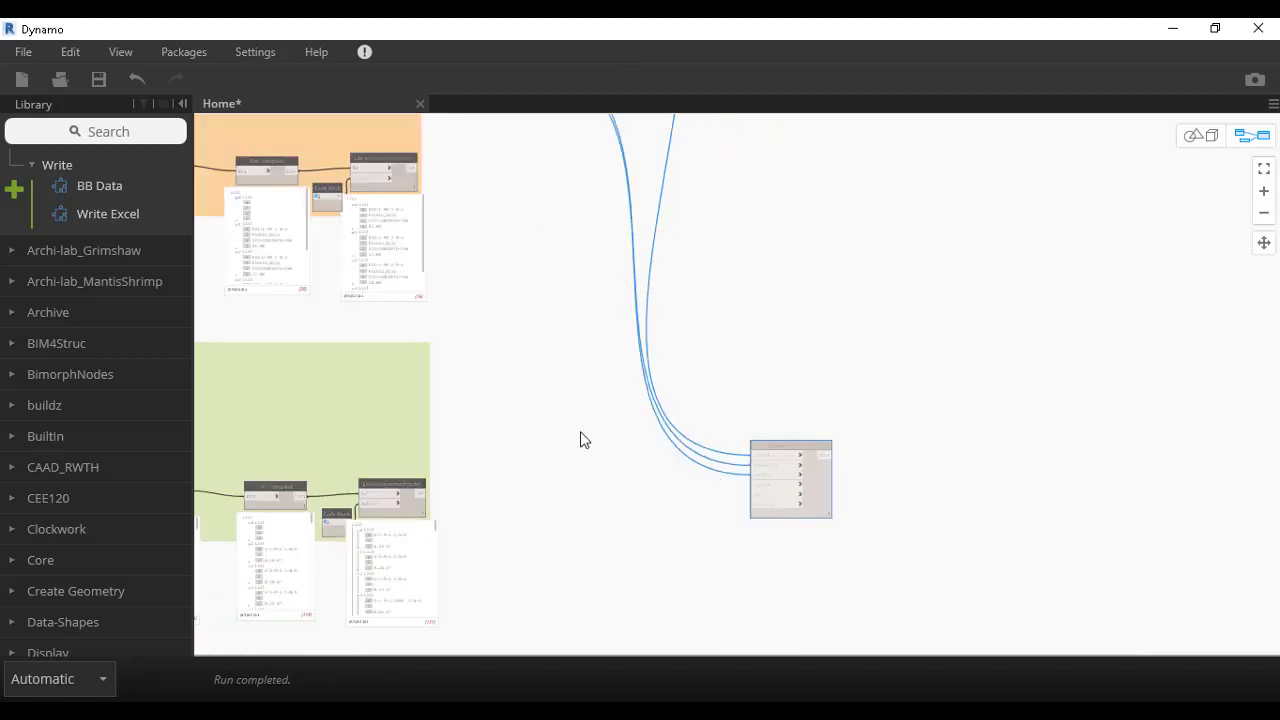
pyautogui.moveTo(580, 431); pyautogui.dragTo(620, 600, button='middle')
pyautogui.scroll(4, 623, 143)
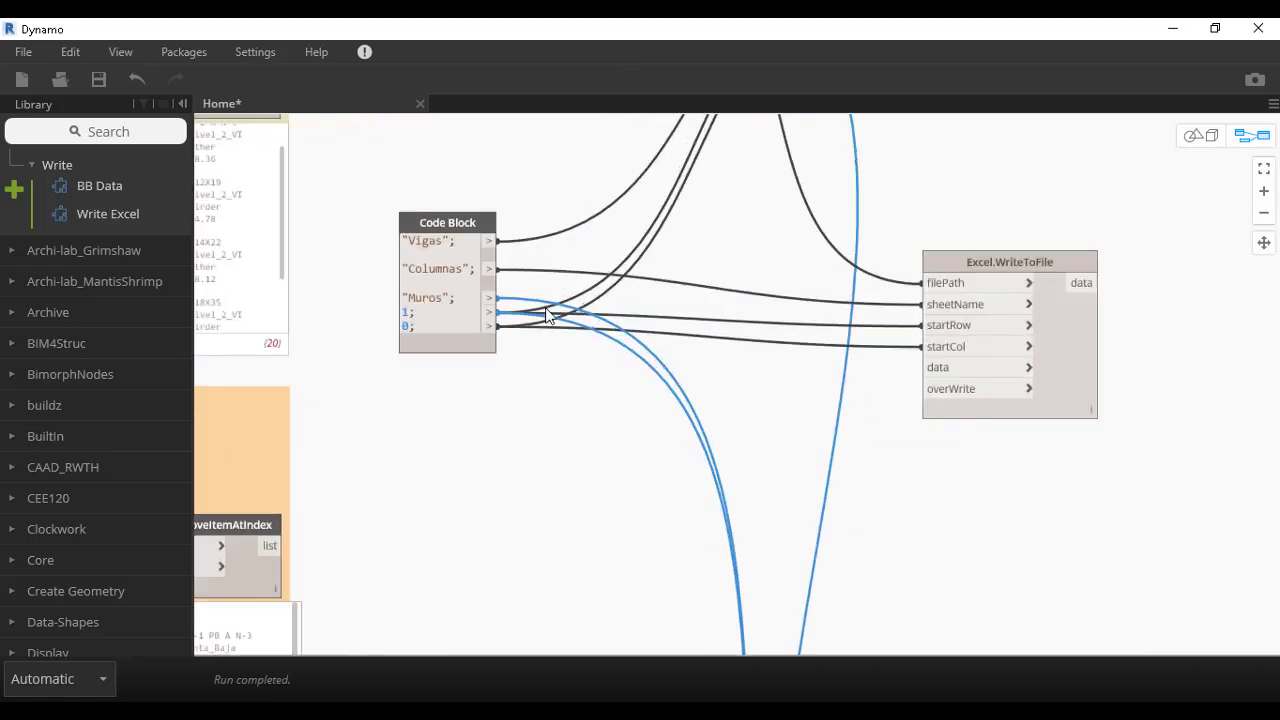
pyautogui.click(490, 326)
pyautogui.moveTo(734, 514); pyautogui.dragTo(760, 311, button='middle')
pyautogui.scroll(-1, 785, 193)
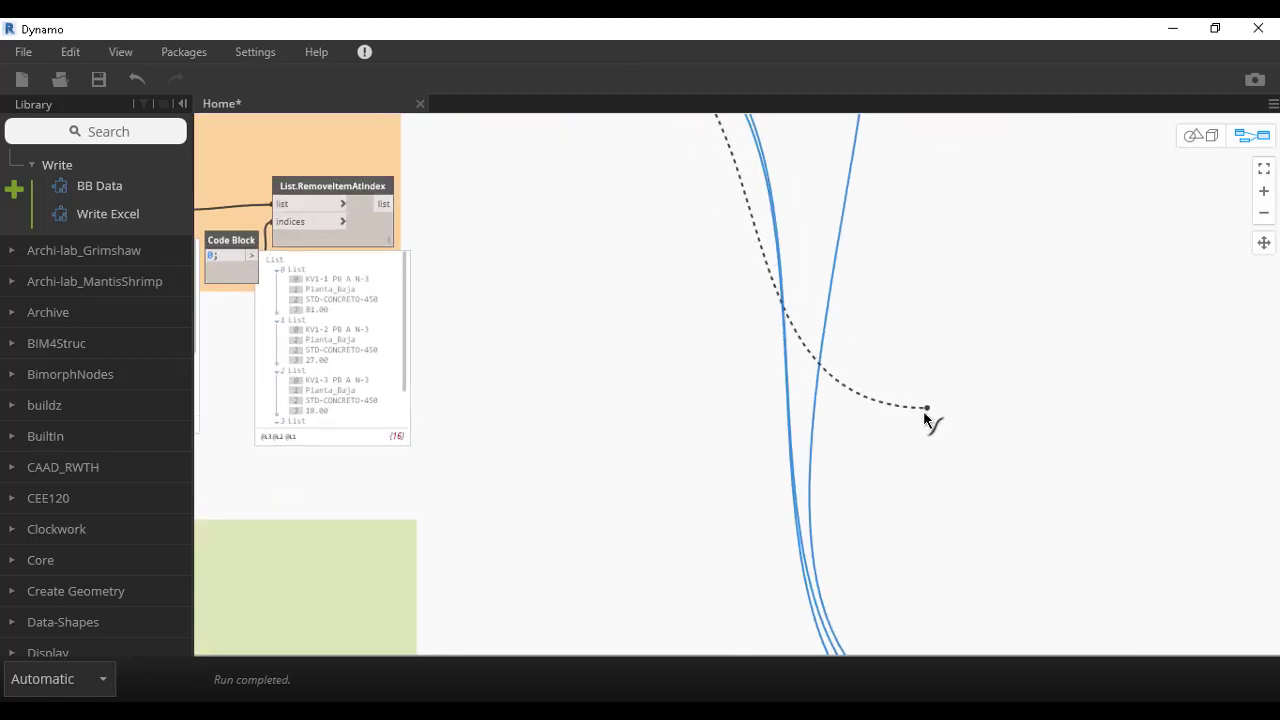
pyautogui.moveTo(929, 414); pyautogui.dragTo(811, 305, button='middle')
# - Connect 0 as the Muros writer's start column and close the still-empty Excel workbook
pyautogui.click(882, 386)
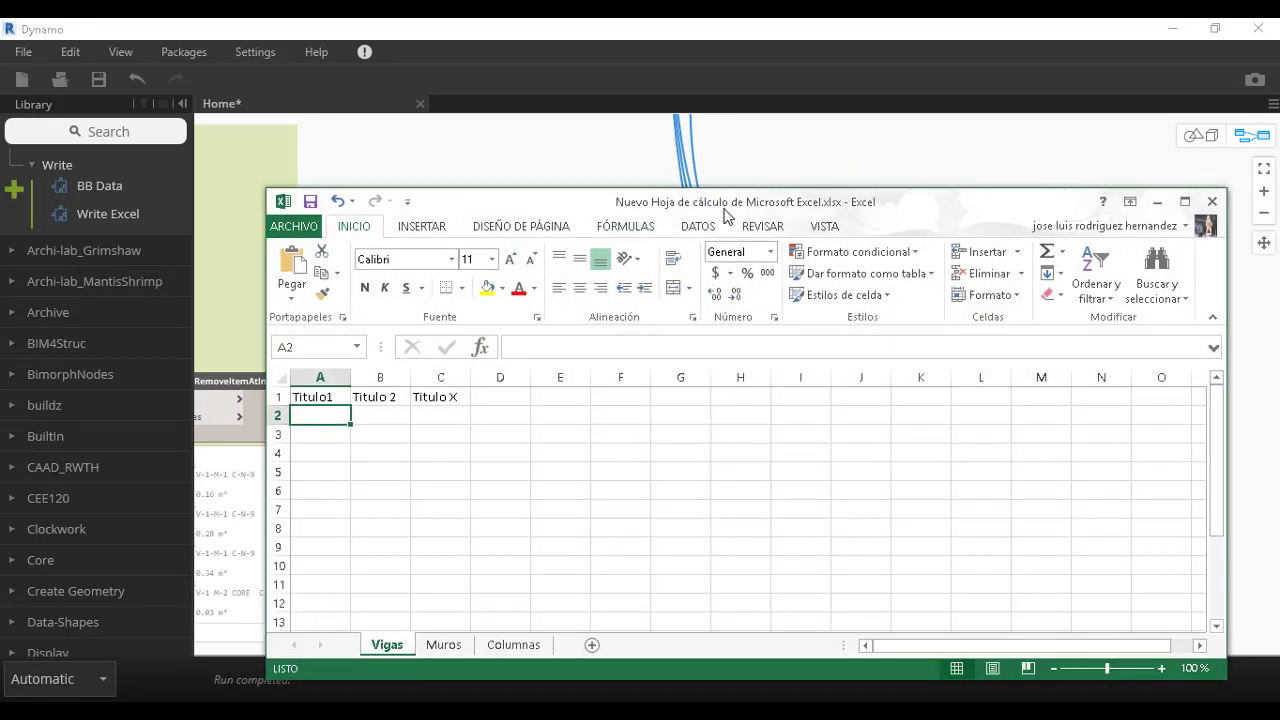
pyautogui.click(1212, 201)
pyautogui.scroll(-3, 703, 277)
pyautogui.moveTo(703, 277); pyautogui.dragTo(715, 584, button='middle')
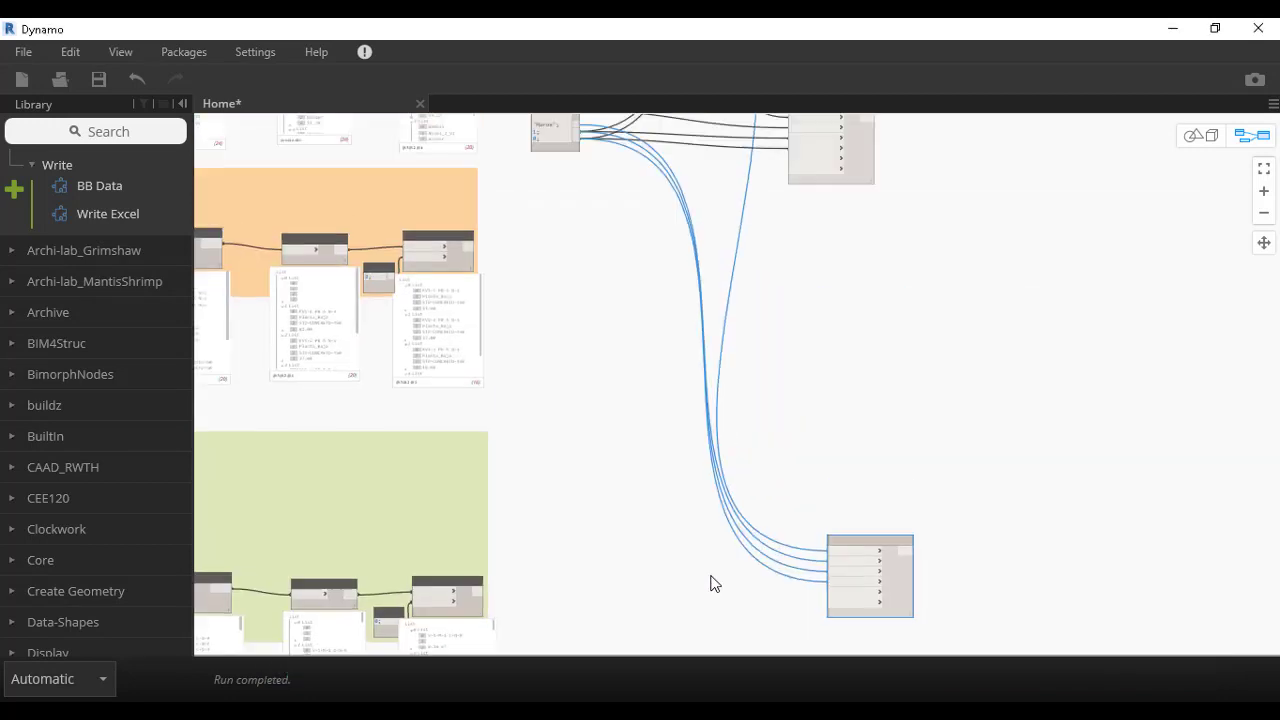
pyautogui.scroll(3, 731, 129)
pyautogui.scroll(3, 563, 145)
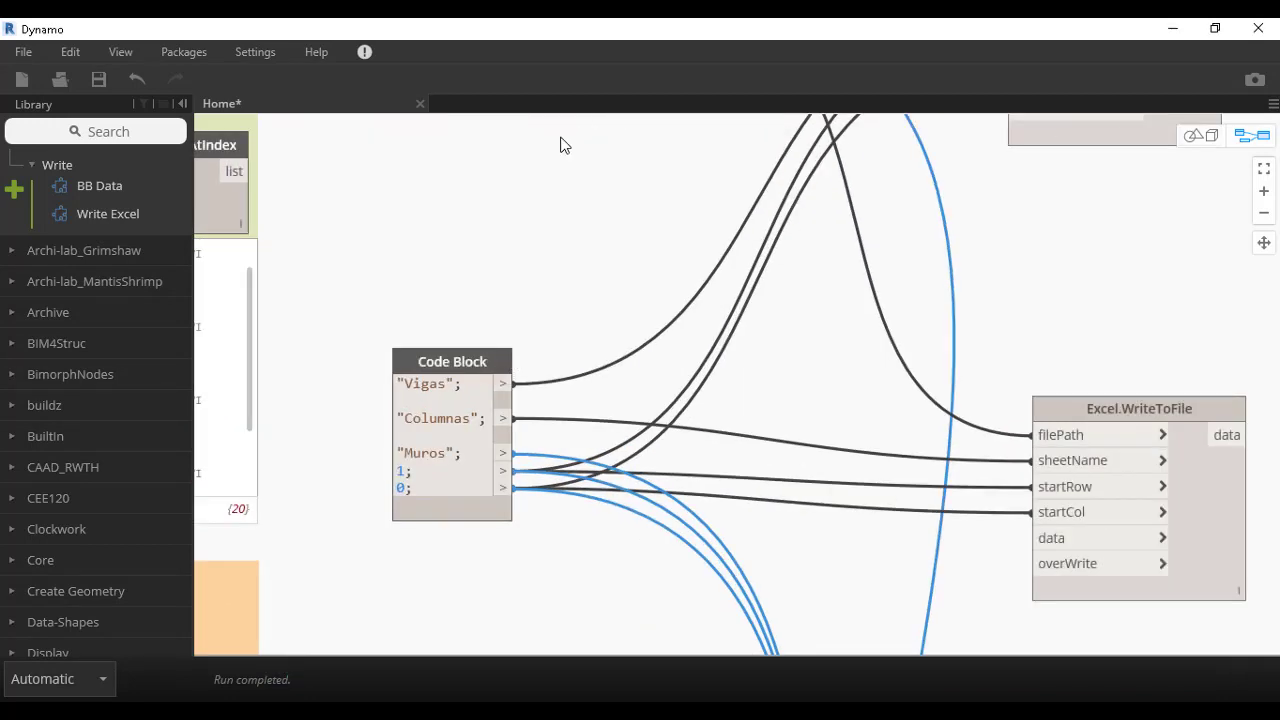
pyautogui.scroll(-2, 561, 145)
pyautogui.moveTo(523, 223); pyautogui.dragTo(526, 295, button='middle')
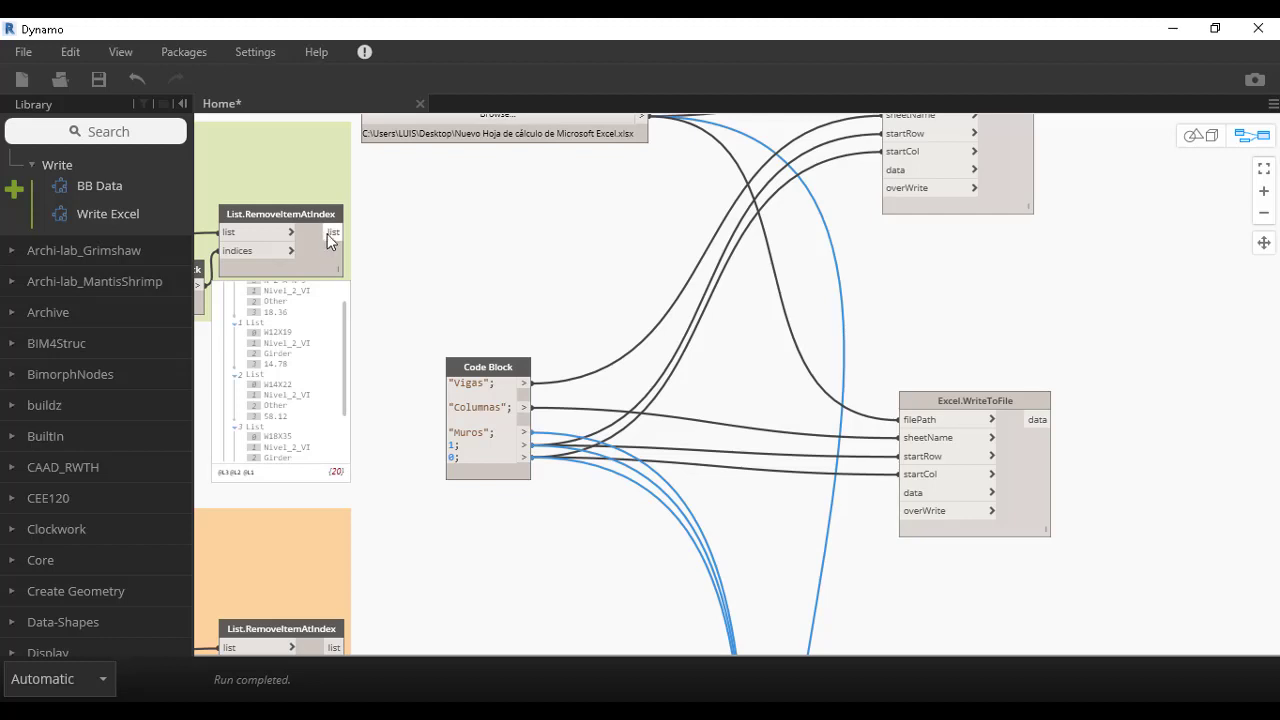
# - Switch the graph's run mode to Manual
pyautogui.click(45, 676)
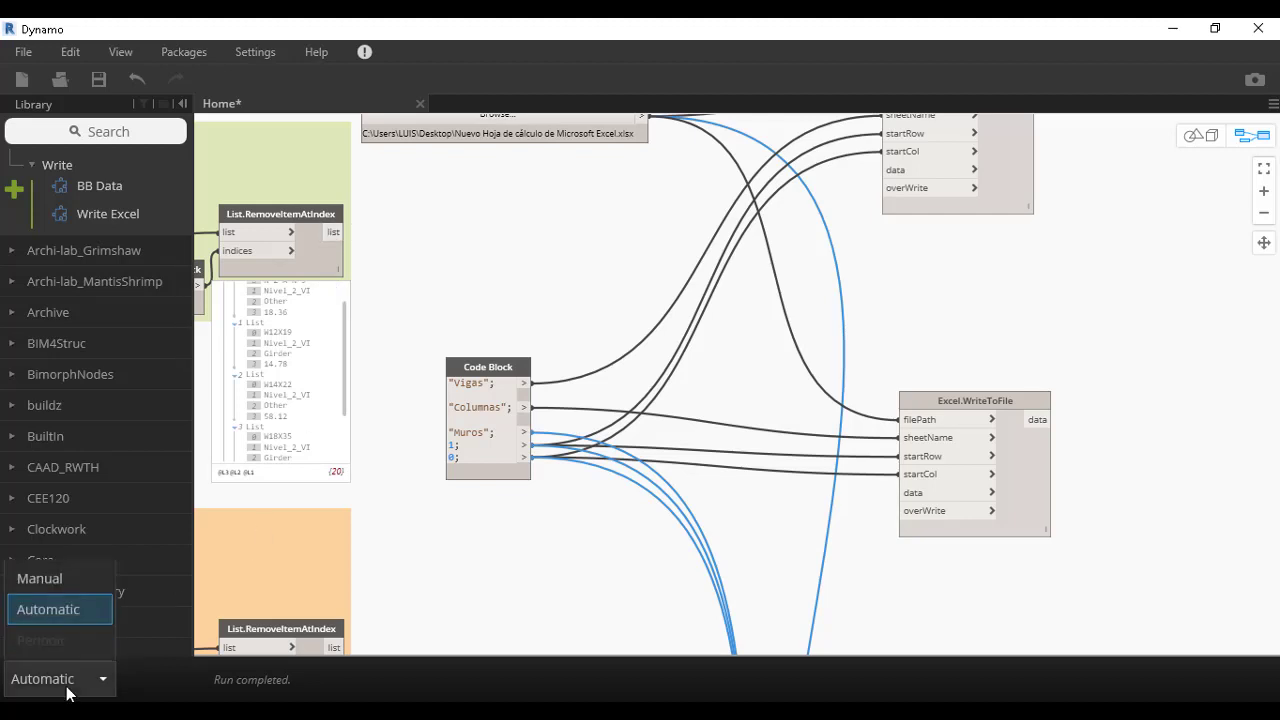
pyautogui.click(77, 587)
pyautogui.click(400, 224)
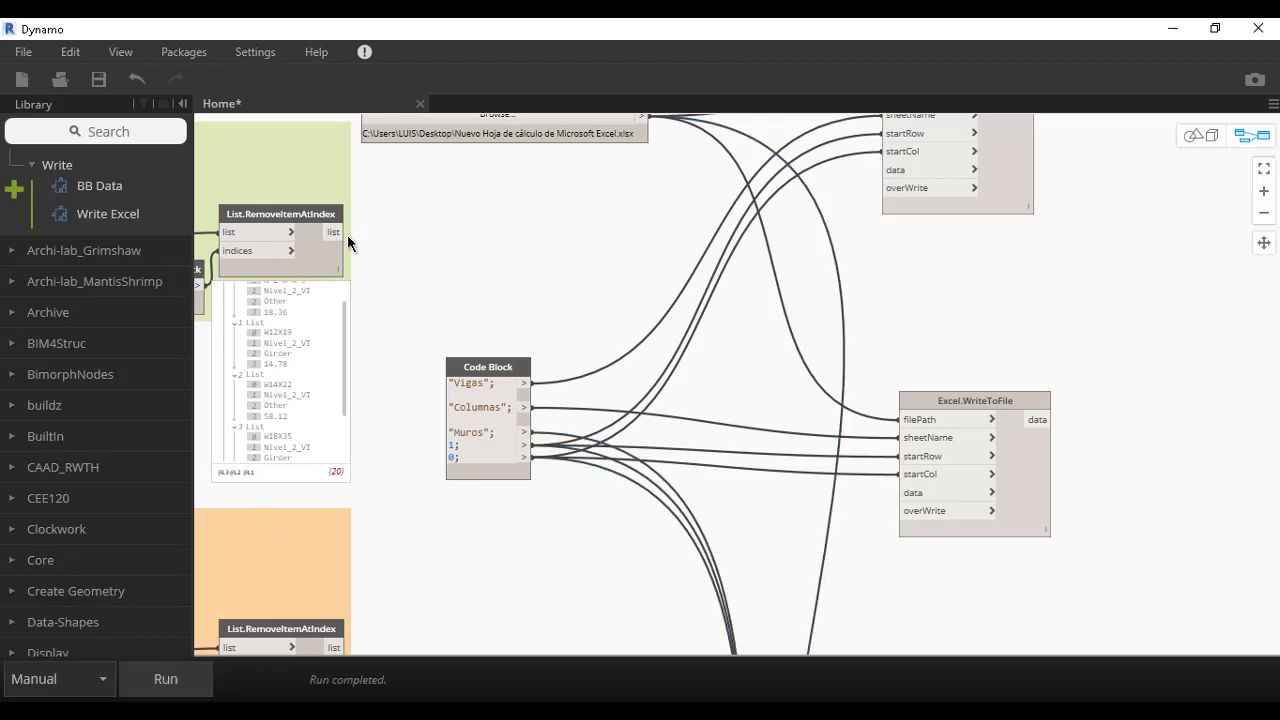
# - Feed the Vigas, Columnas and Muros data lists into their writers' data inputs
pyautogui.click(334, 232)
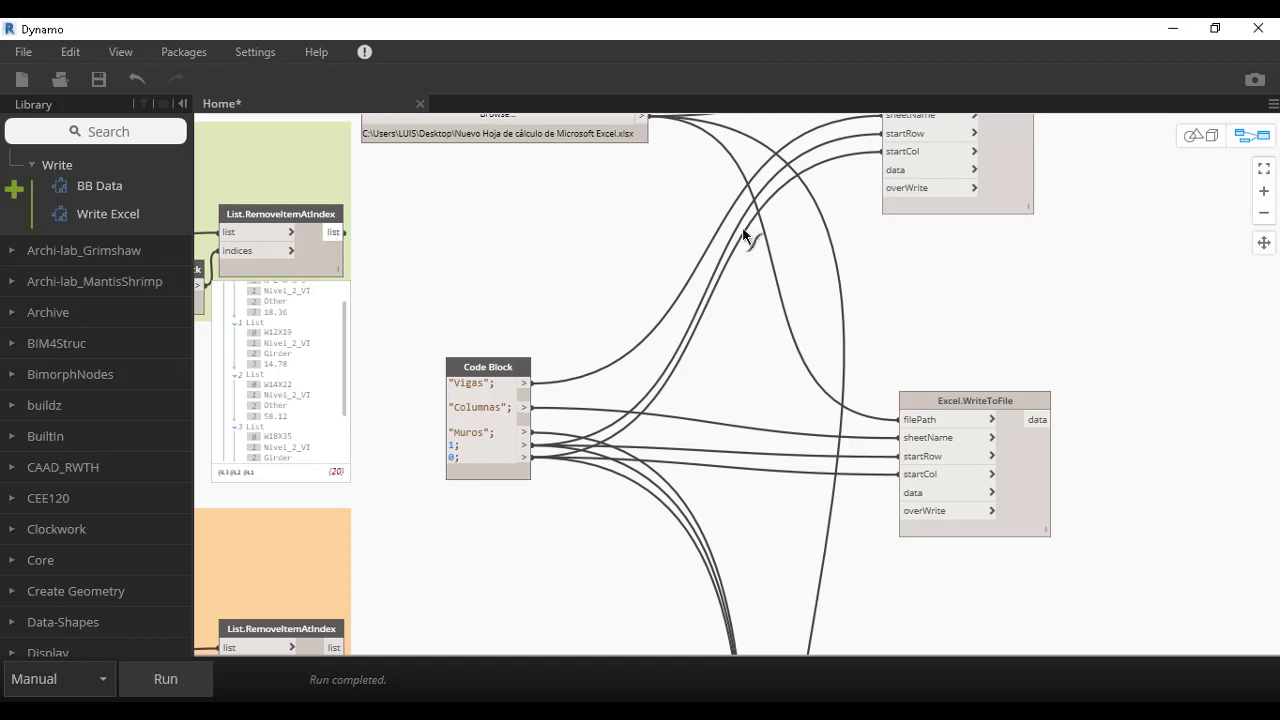
pyautogui.click(906, 176)
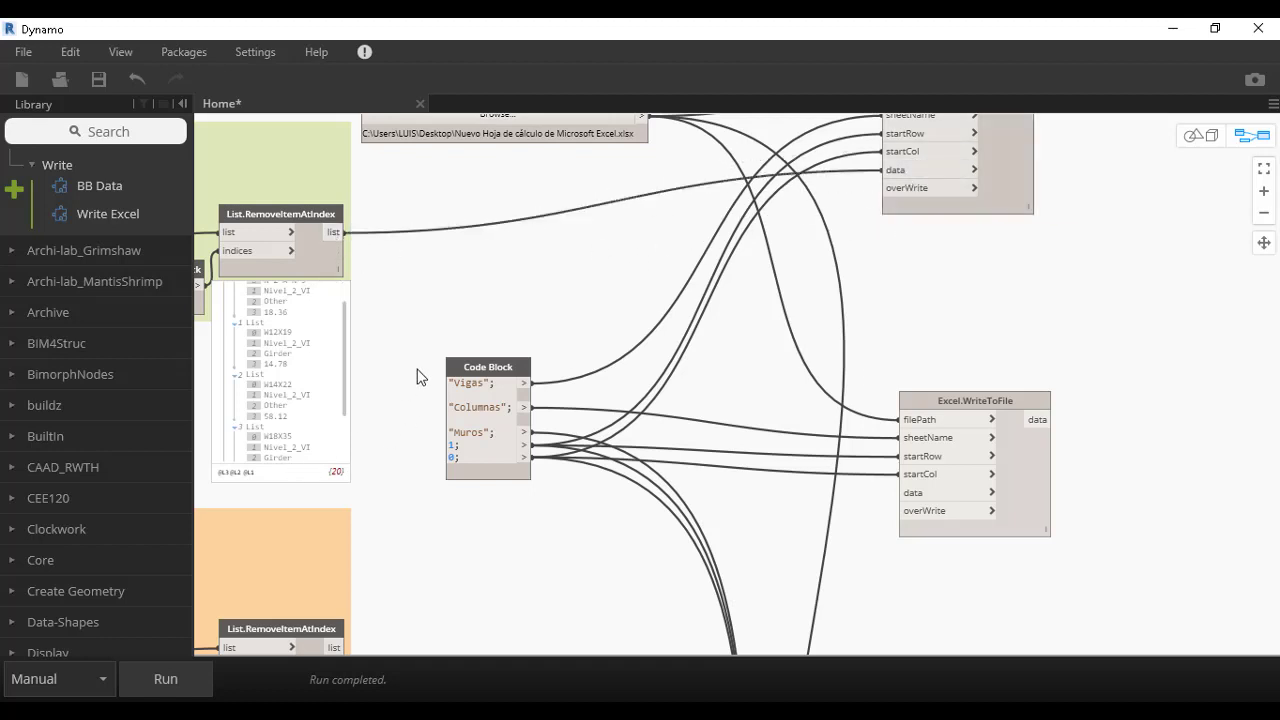
pyautogui.moveTo(420, 374); pyautogui.dragTo(478, 70, button='middle')
pyautogui.click(391, 344)
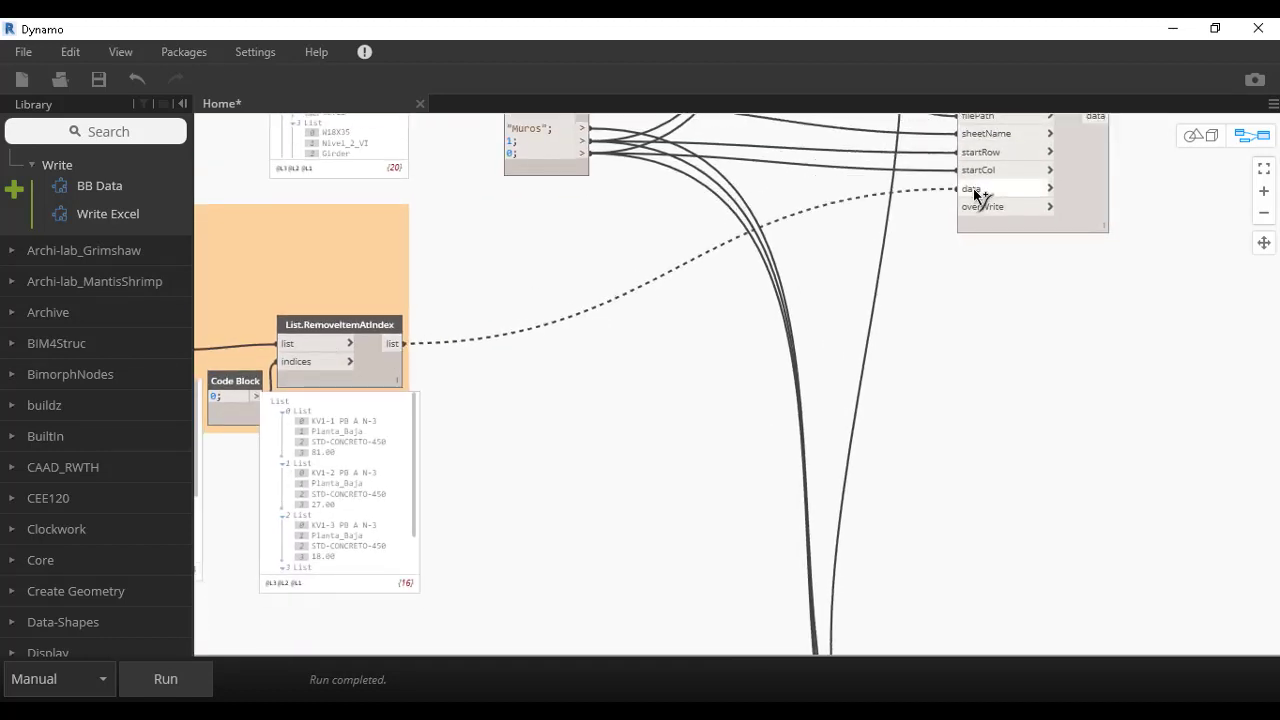
pyautogui.click(962, 188)
pyautogui.scroll(-3, 631, 320)
pyautogui.moveTo(480, 214); pyautogui.dragTo(389, 521, button='middle')
pyautogui.scroll(3, 389, 521)
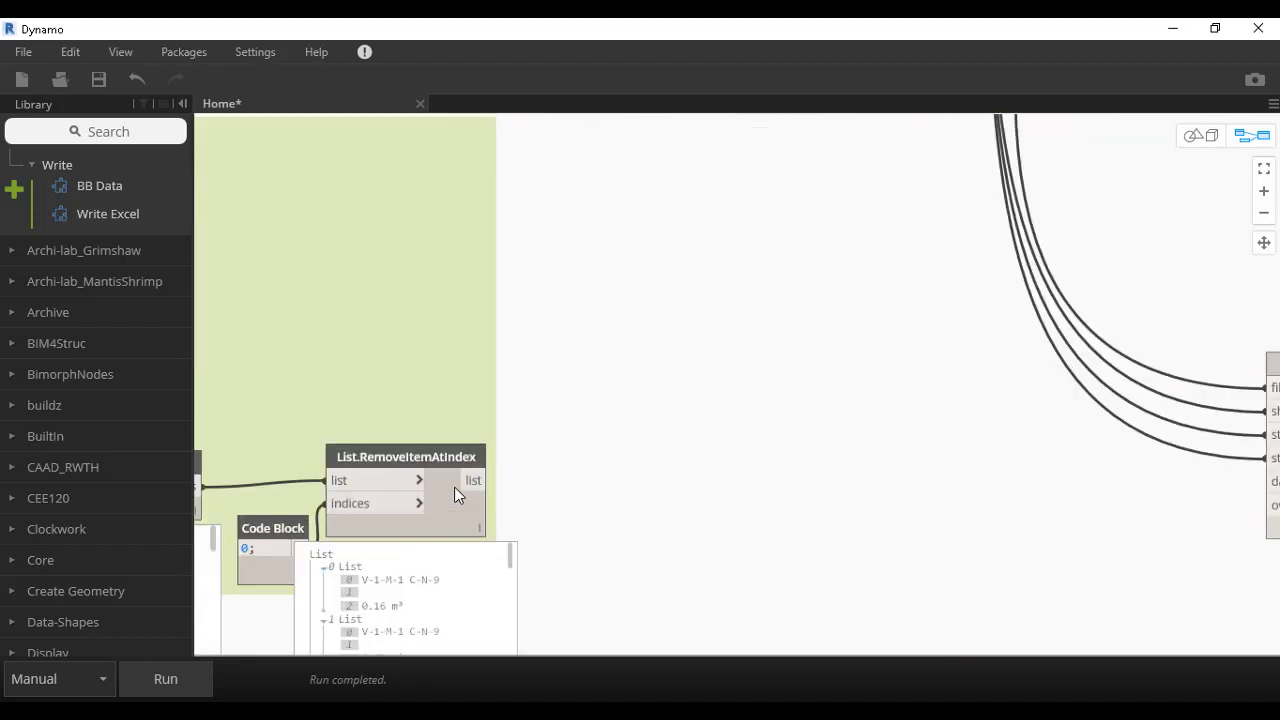
pyautogui.click(477, 480)
pyautogui.moveTo(971, 414); pyautogui.dragTo(623, 370, button='middle')
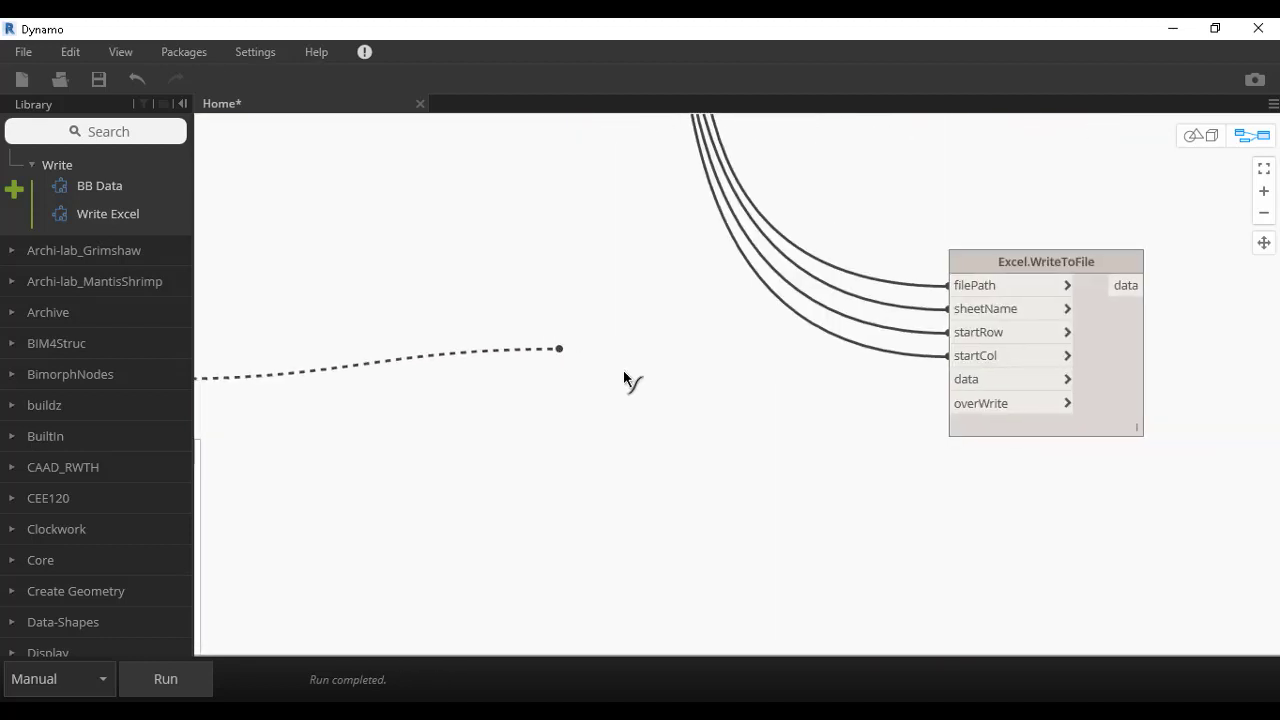
pyautogui.click(966, 379)
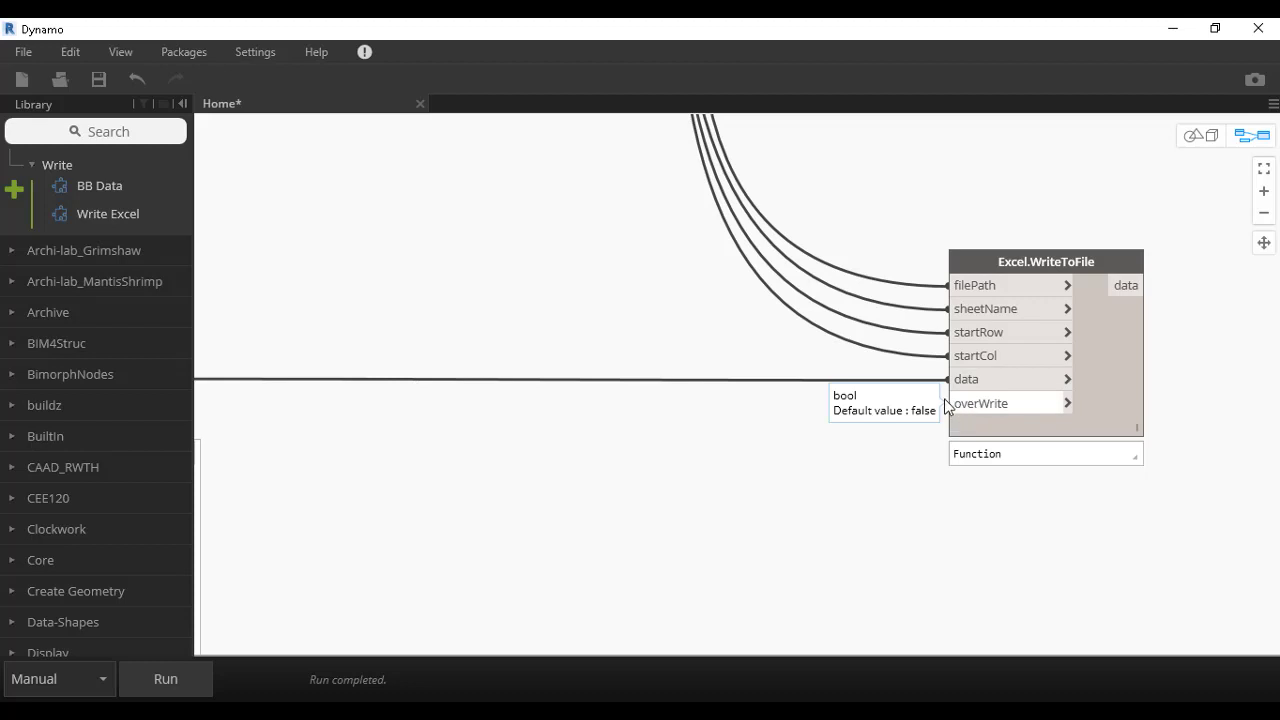
# - Shift the upper writer node right to tidy the layout and zoom out
pyautogui.scroll(-5, 951, 403)
pyautogui.moveTo(748, 300); pyautogui.dragTo(639, 185, button='middle')
pyautogui.scroll(2, 818, 218)
pyautogui.scroll(1, 818, 218)
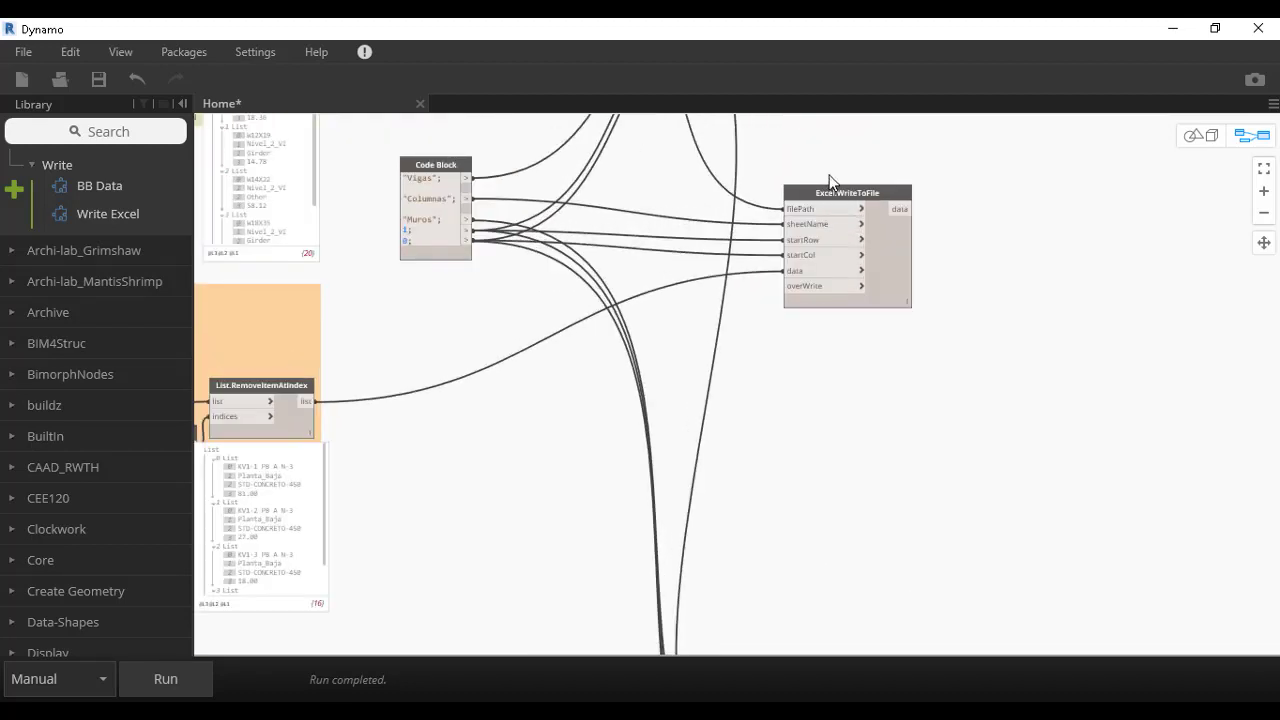
pyautogui.moveTo(829, 198); pyautogui.dragTo(897, 190)
pyautogui.moveTo(897, 190); pyautogui.dragTo(826, 444, button='middle')
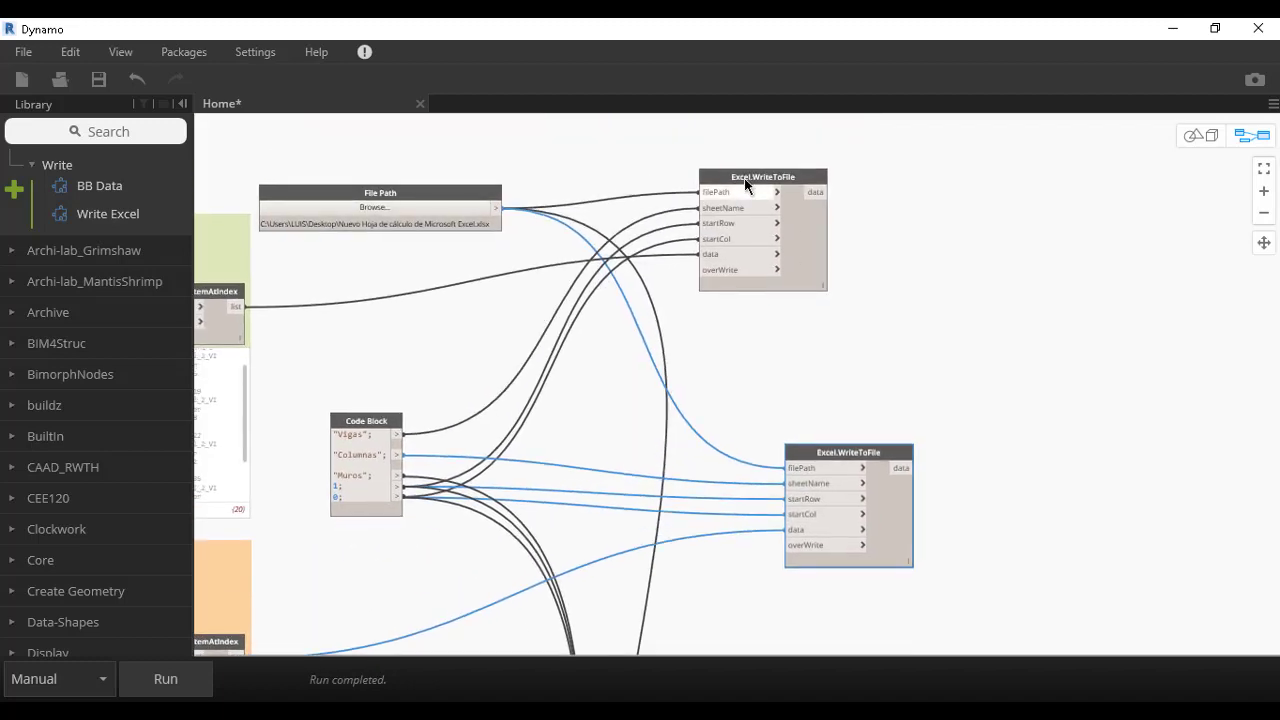
pyautogui.moveTo(794, 163); pyautogui.dragTo(884, 154)
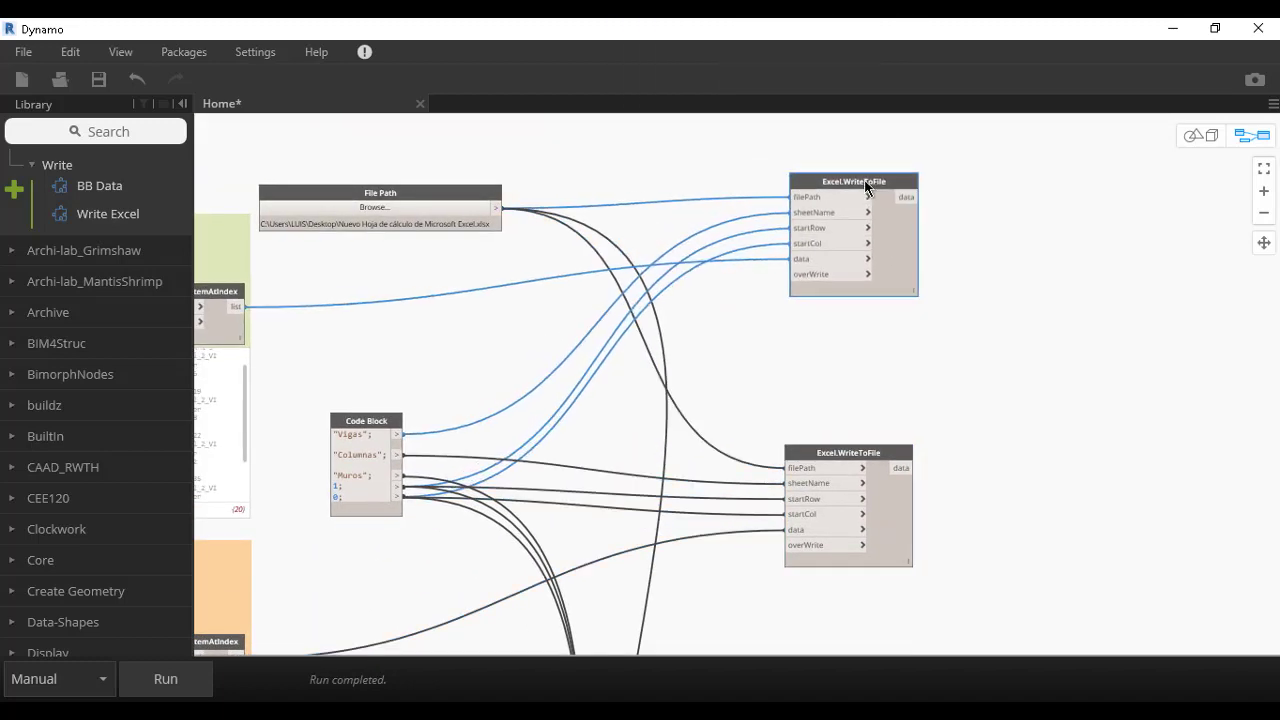
pyautogui.scroll(-2, 759, 318)
pyautogui.scroll(-2, 543, 420)
pyautogui.scroll(-2, 603, 406)
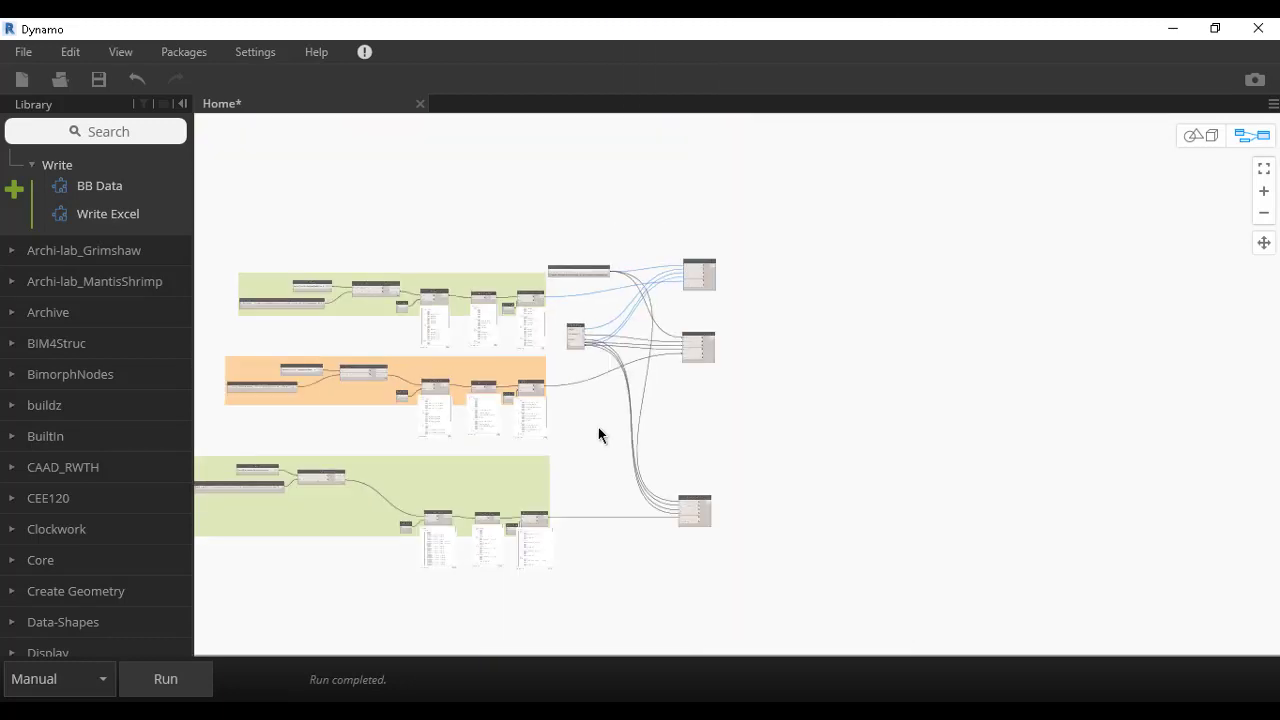
pyautogui.scroll(-1, 600, 434)
# - Run the graph, maximize Excel and review the Vigas, Muros and Columnas sheets
pyautogui.click(177, 686)
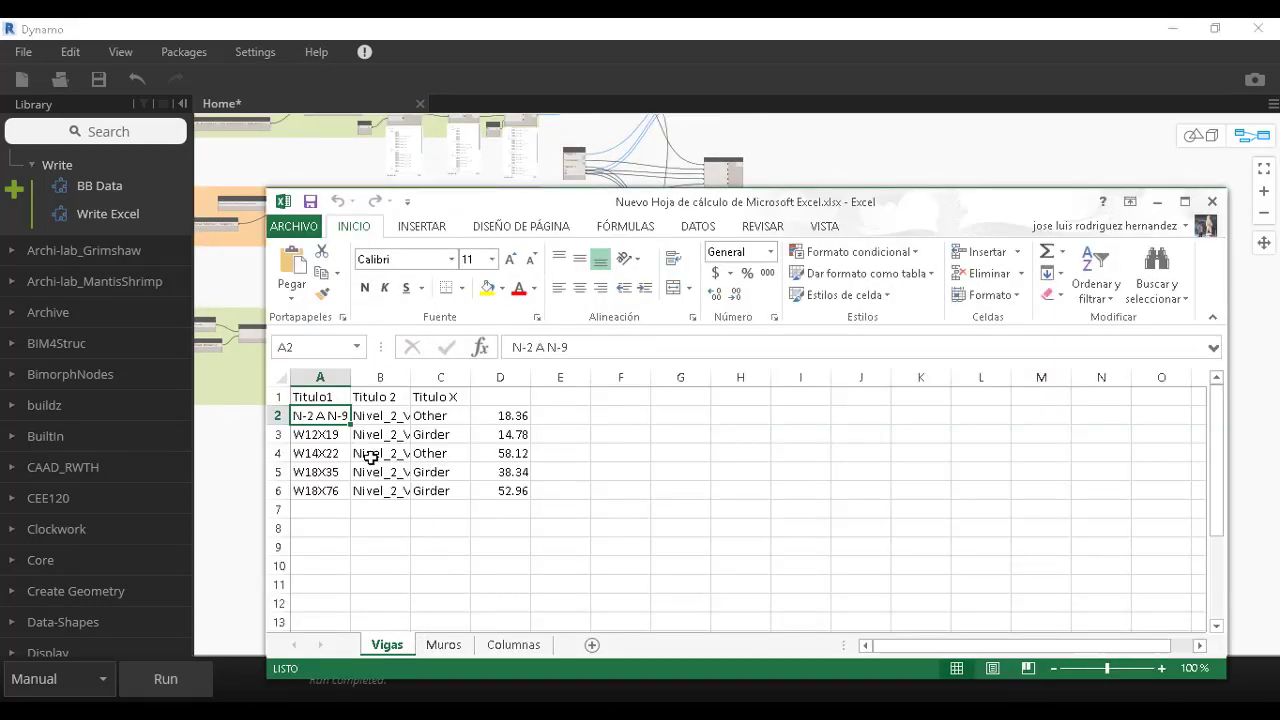
pyautogui.doubleClick(889, 206)
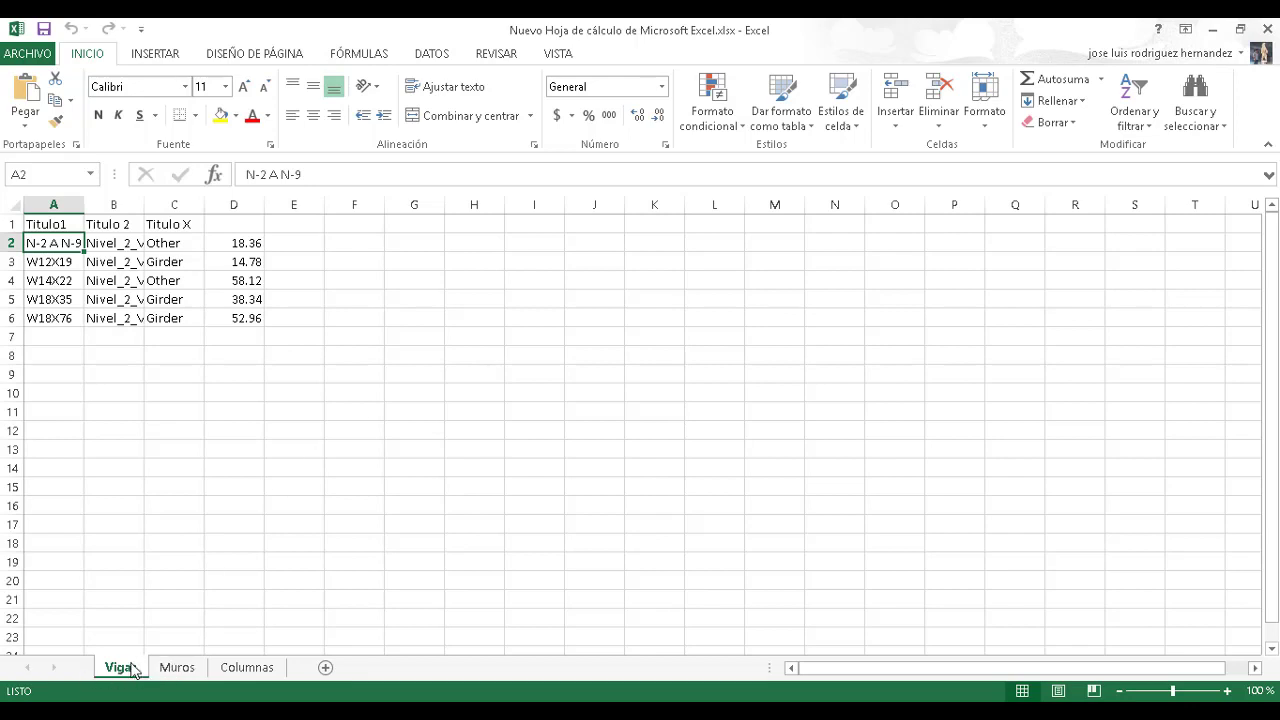
pyautogui.click(178, 670)
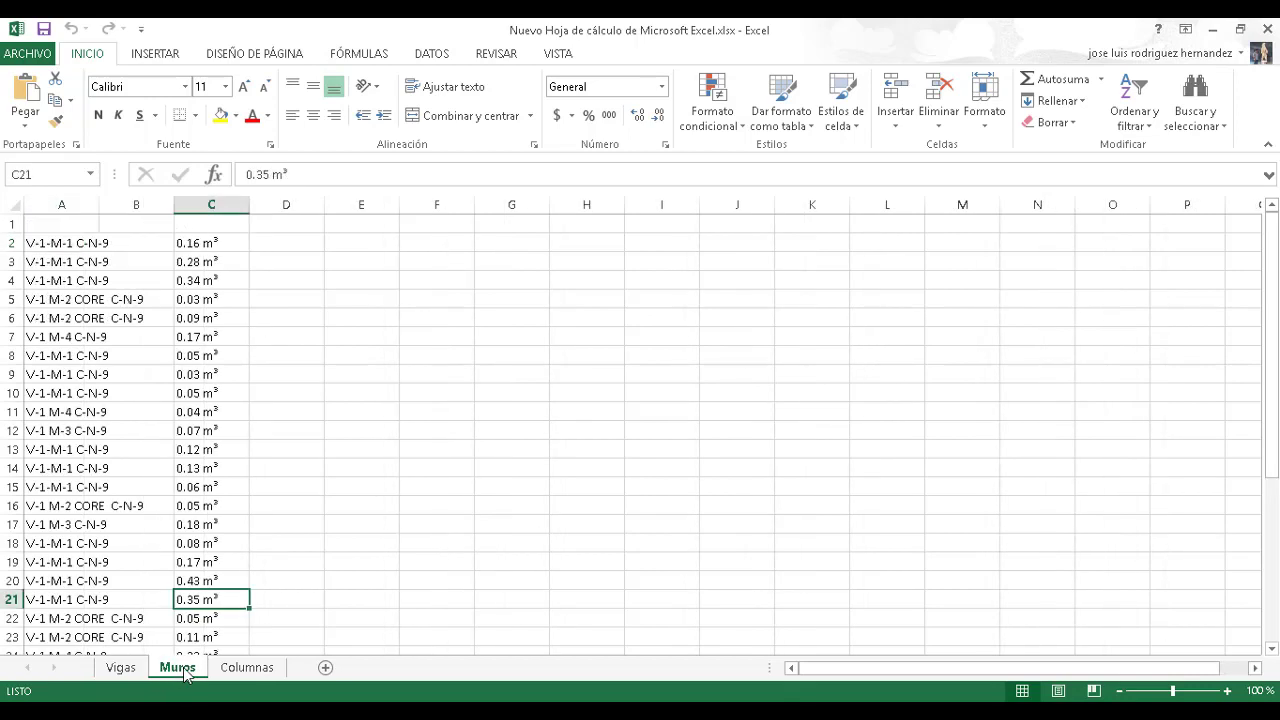
pyautogui.click(249, 669)
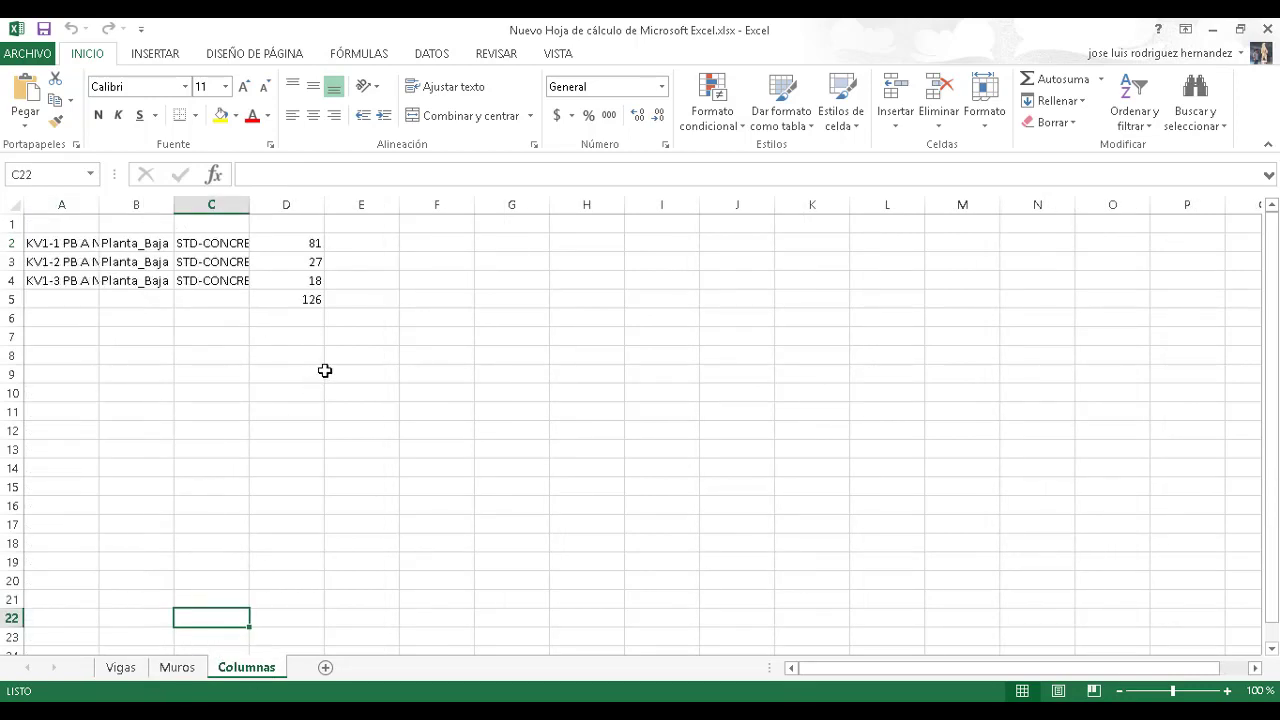
# - Autofit Columnas columns A and C to fit STD-CONCRETO-450, then close the workbook
pyautogui.doubleClick(104, 210)
pyautogui.doubleClick(194, 208)
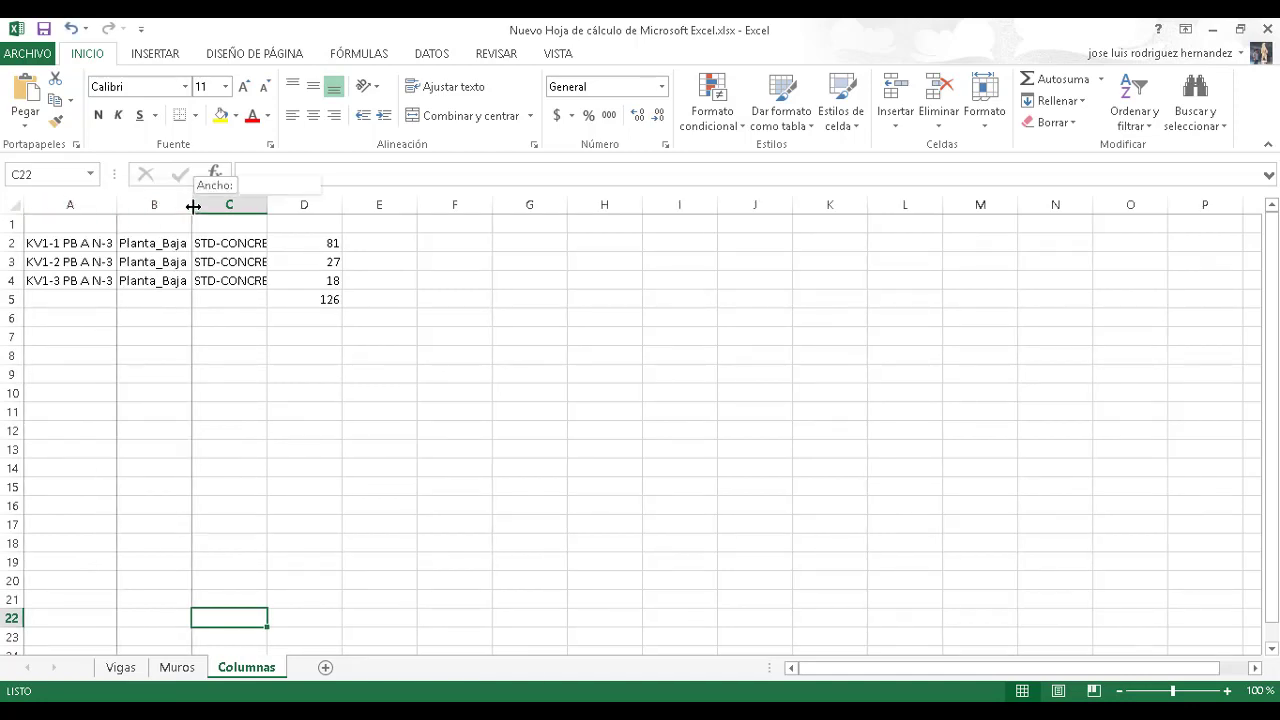
pyautogui.doubleClick(265, 207)
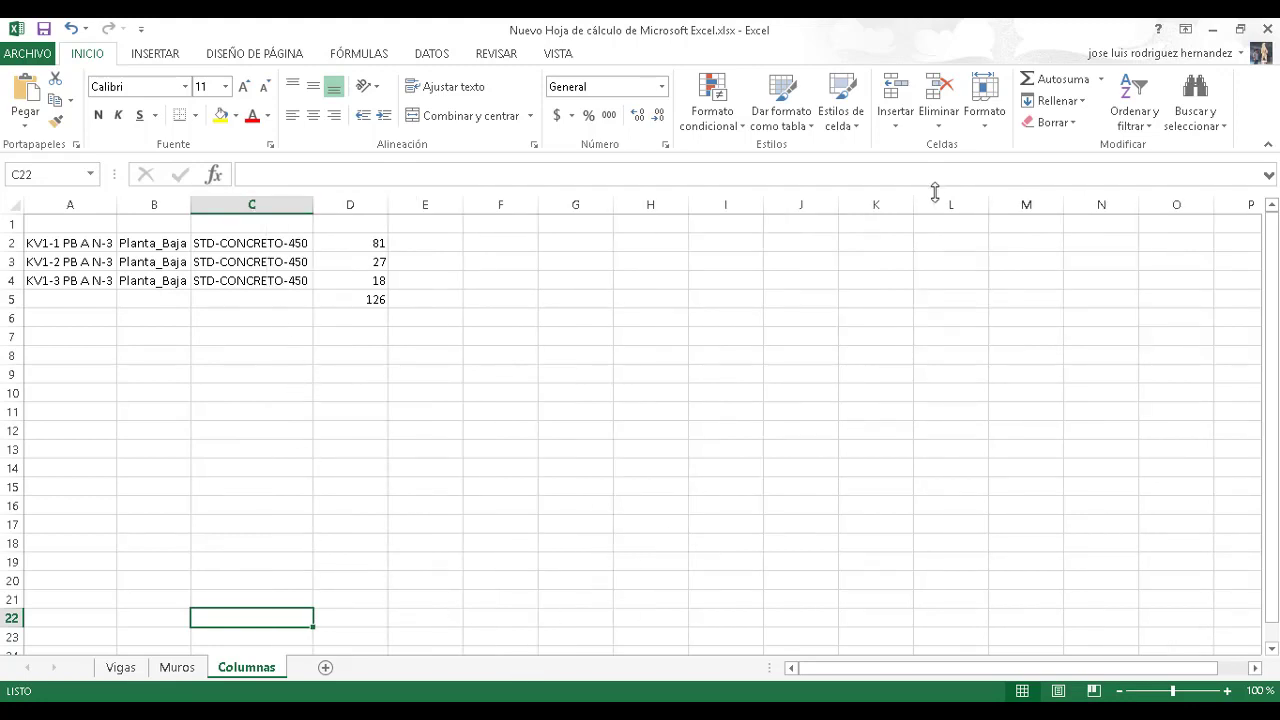
pyautogui.doubleClick(1065, 27)
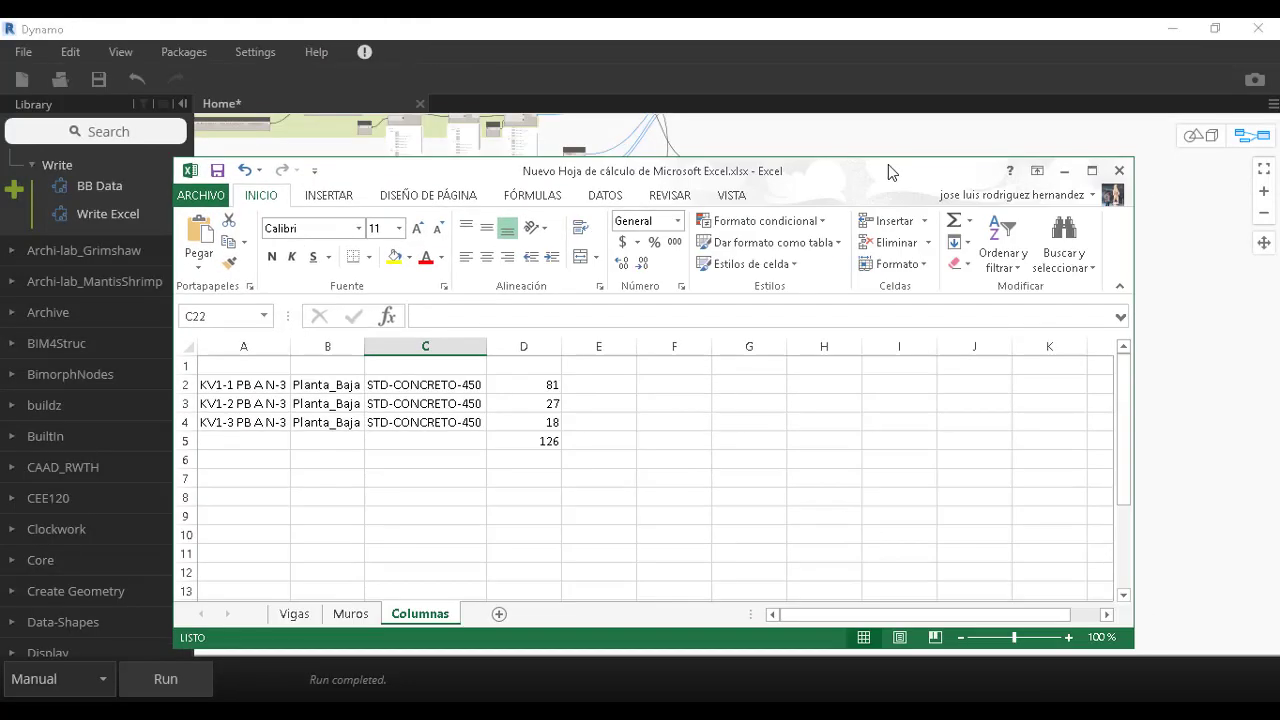
pyautogui.click(1130, 174)
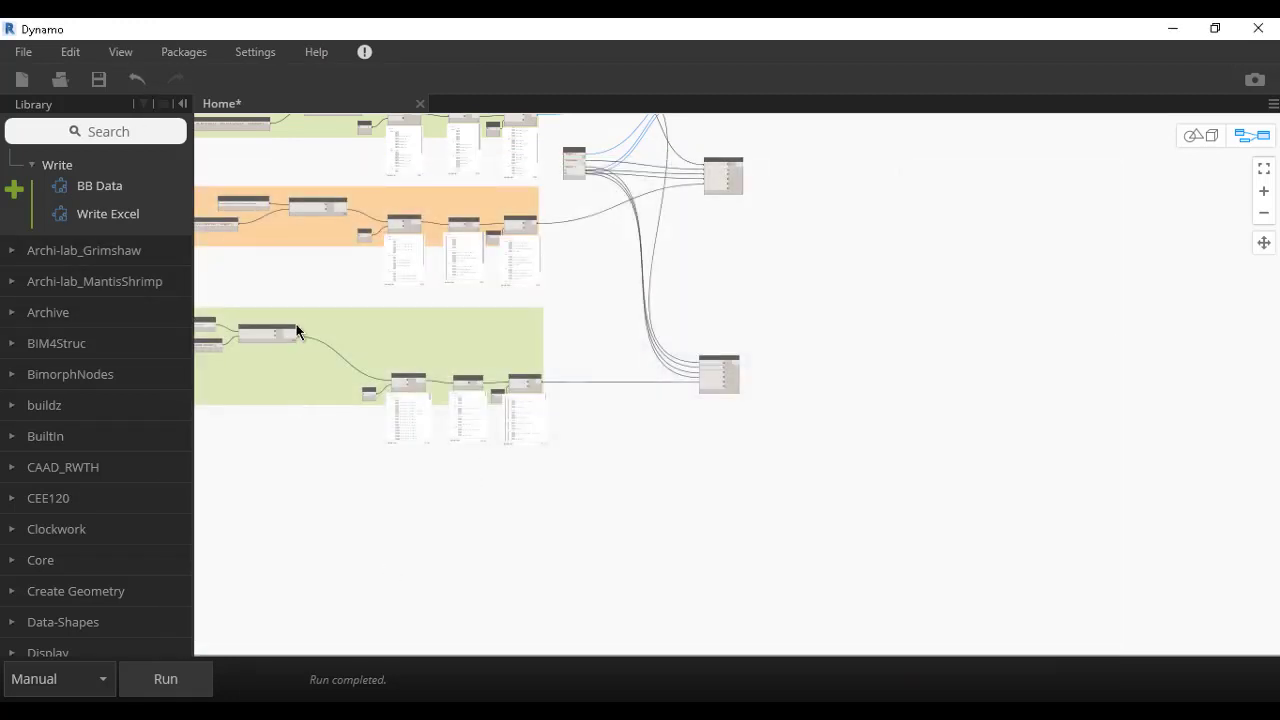